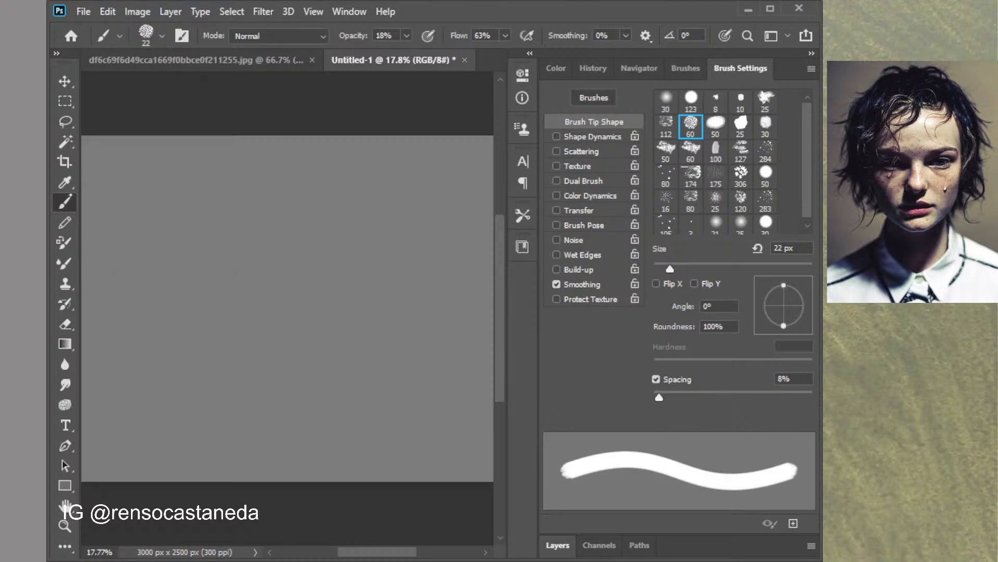
Choose the soft round 30 px brush tip and a brown colour, and try them with a temporary scribble at 34% opacity
left_click(665, 101)
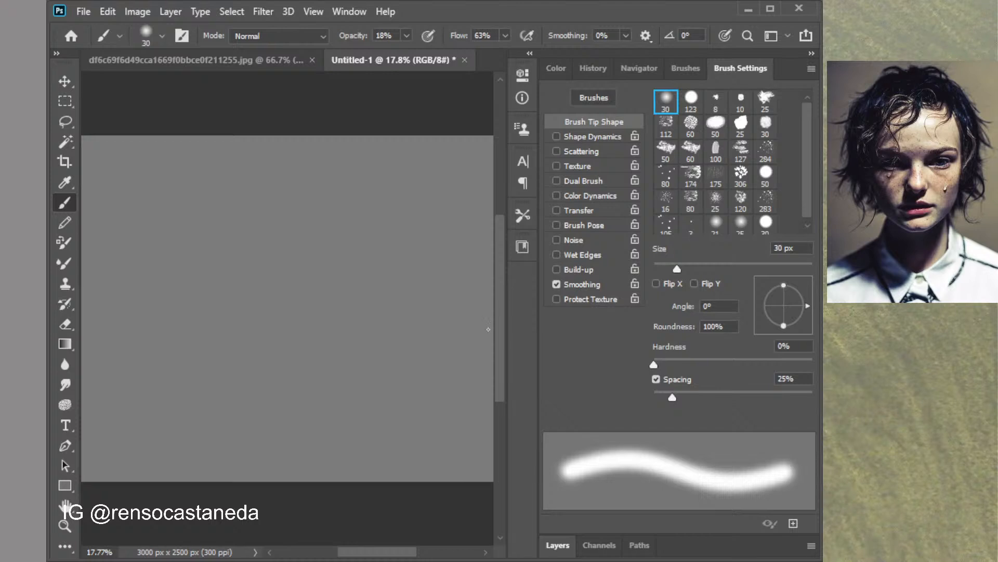
left_click(556, 68)
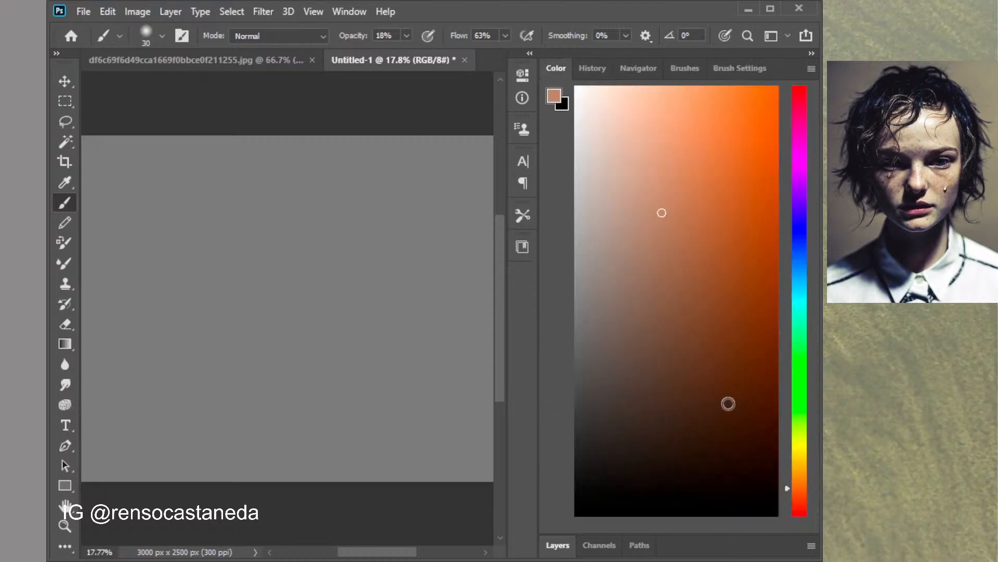
left_click(707, 394)
mouse_move(224, 252)
left_mouse_down()
mouse_move(255, 244)
mouse_move(262, 281)
left_mouse_up()
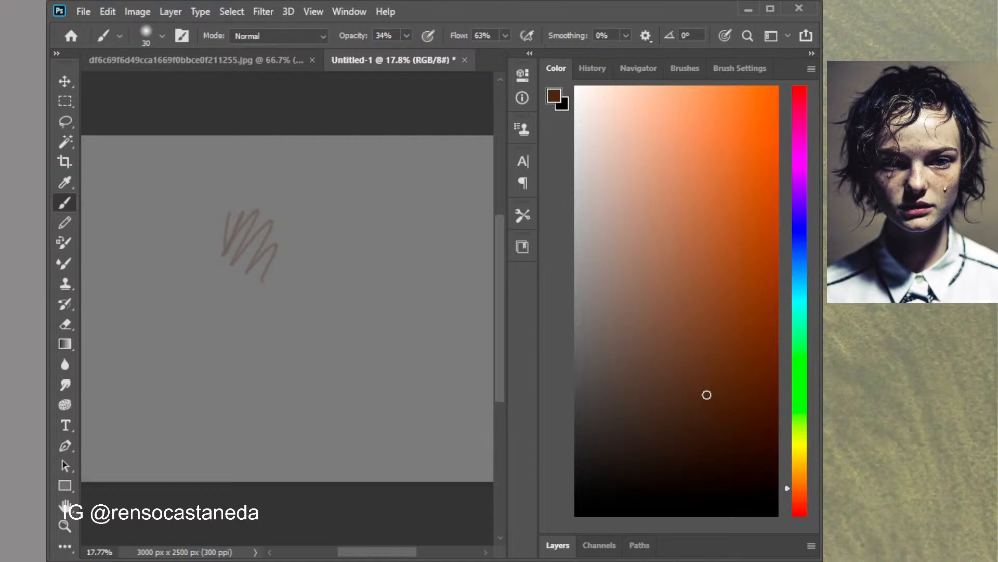
key("ctrl+z")
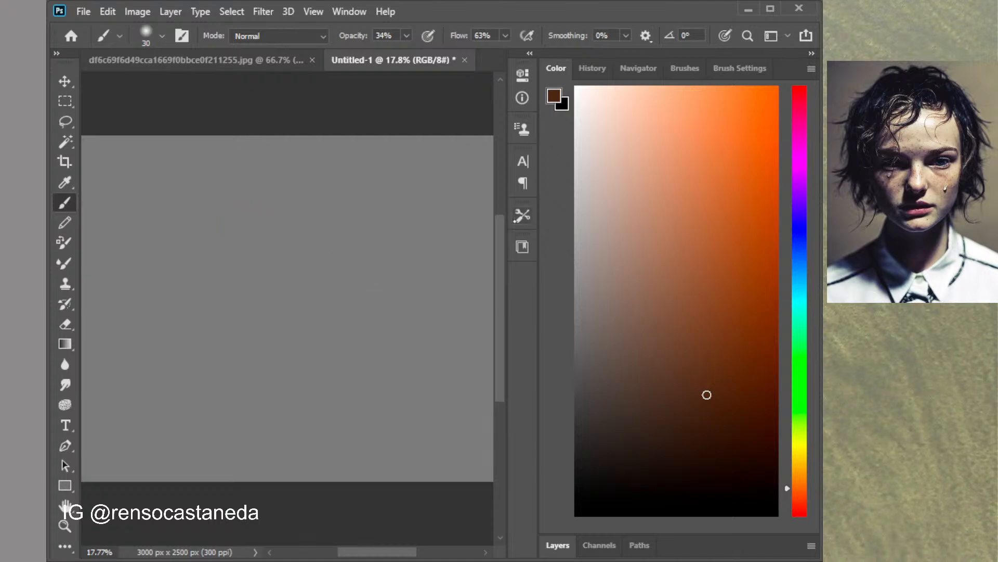
Pick a slightly darker brown and enlarge the soft round brush to 180 px
left_click(719, 411)
left_click(740, 68)
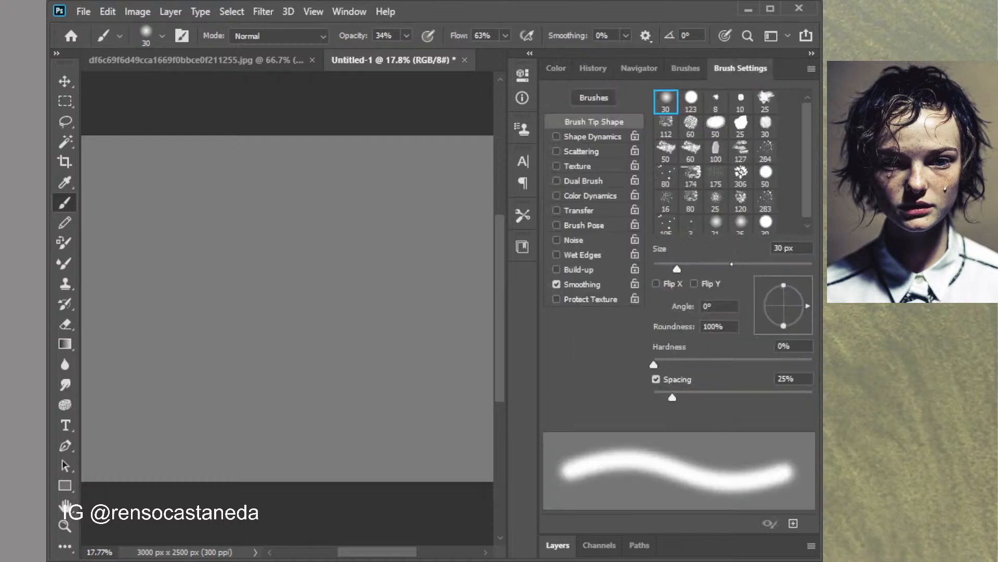
left_click(732, 265)
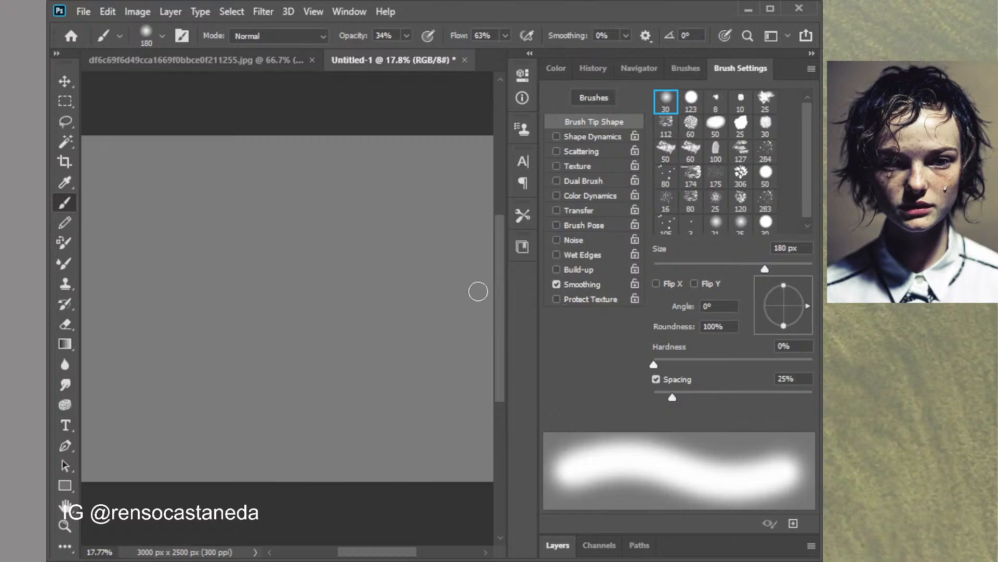
Crop the canvas horizontally to 2410 px wide, keeping its 2500 px height
scroll(501, 283, "down", 1)
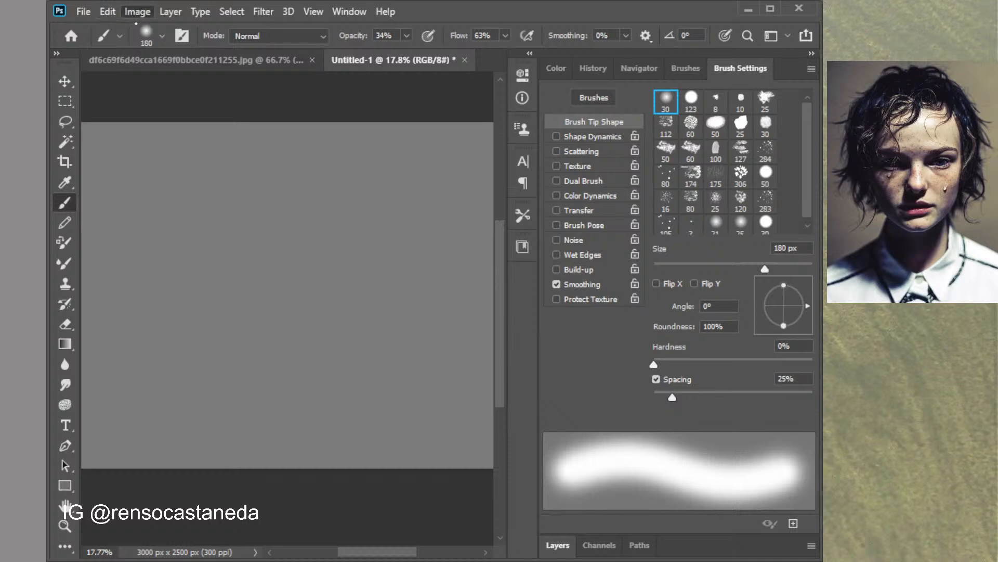
key("c")
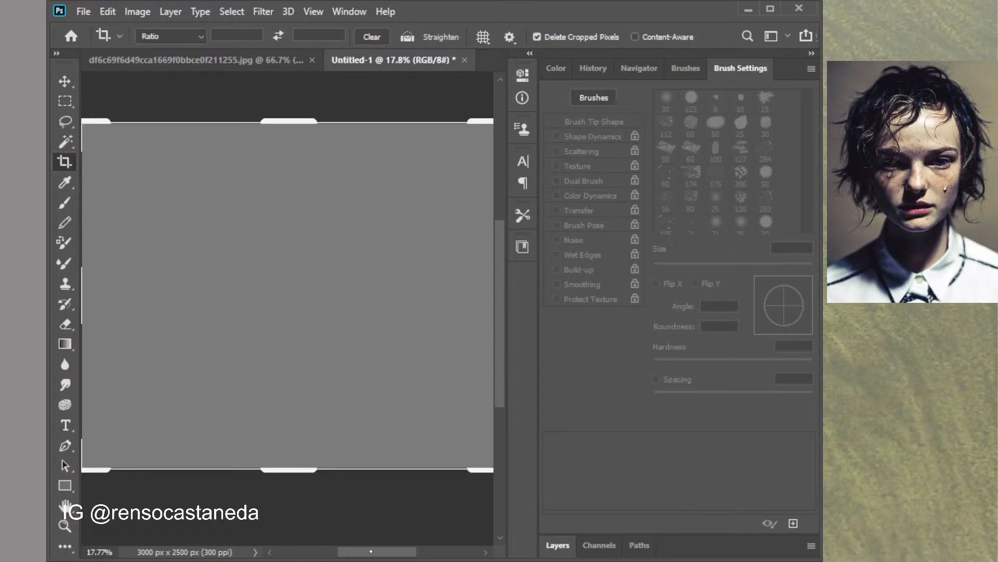
left_click_drag(371, 550, 355, 551)
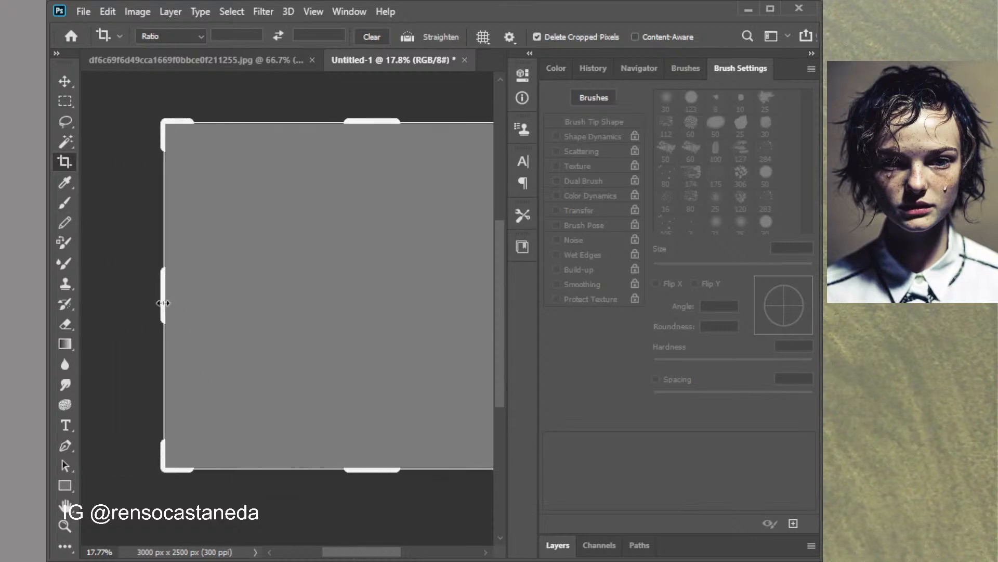
left_click_drag(162, 304, 206, 308)
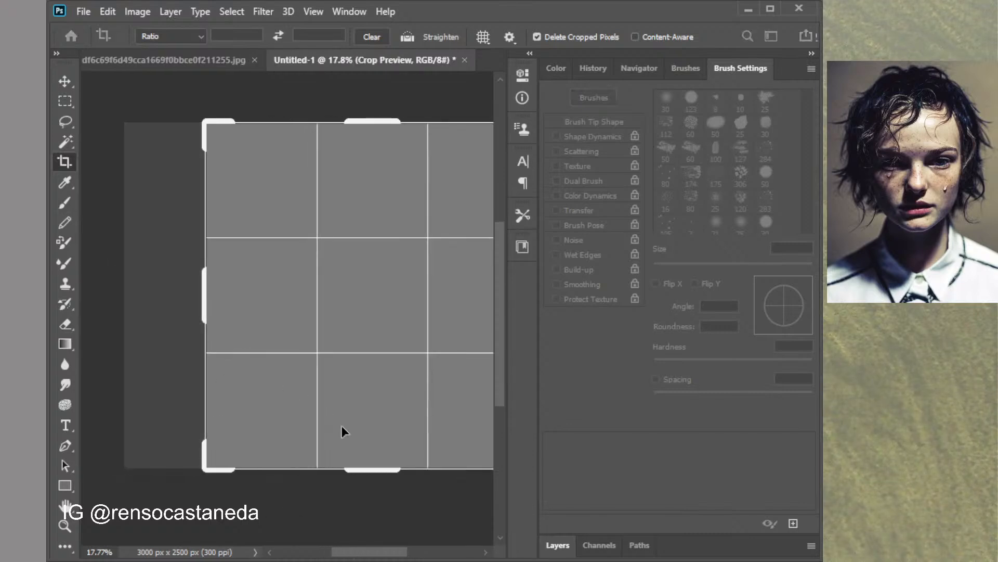
key("Return")
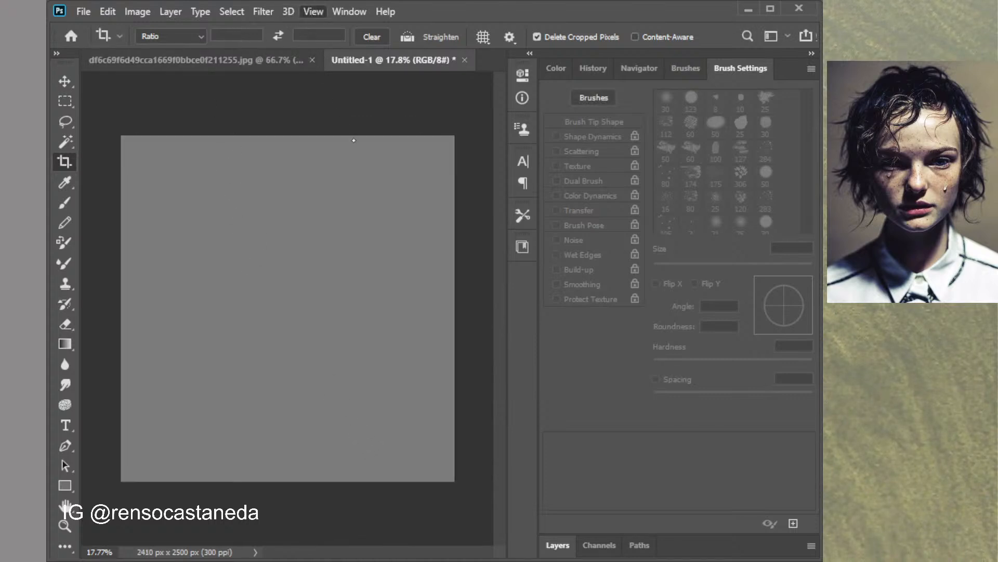
key("ctrl+0")
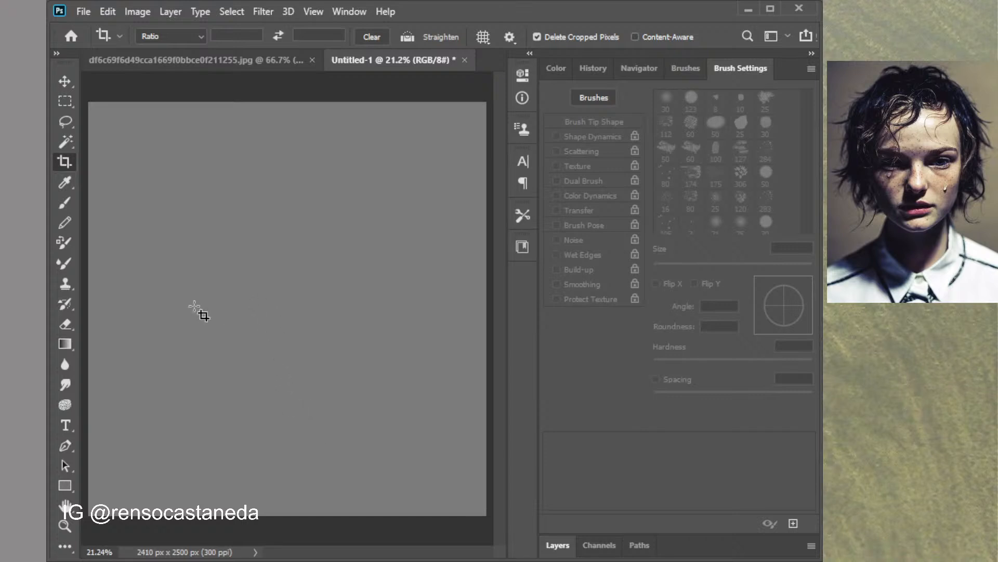
Block in the hair, eye sockets, nose shadow, mouth and jaw of the portrait with the dark brown soft brush
key("b")
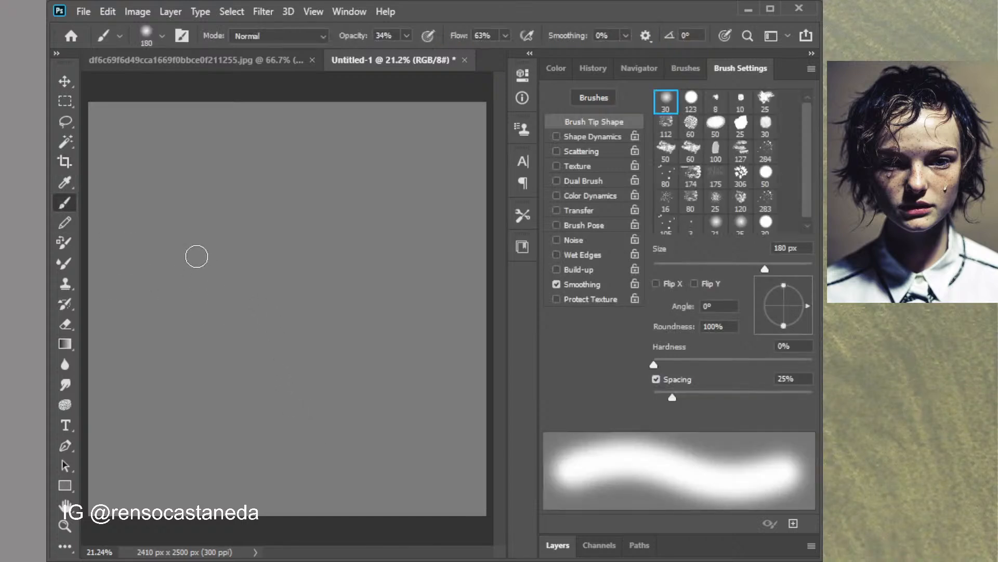
mouse_move(213, 195)
left_mouse_down()
mouse_move(183, 301)
mouse_move(213, 235)
mouse_move(221, 348)
mouse_move(191, 328)
mouse_move(207, 348)
mouse_move(206, 328)
mouse_move(224, 362)
mouse_move(265, 386)
mouse_move(236, 378)
mouse_move(299, 391)
mouse_move(334, 372)
mouse_move(264, 406)
mouse_move(159, 304)
mouse_move(154, 286)
mouse_move(206, 179)
mouse_move(247, 159)
mouse_move(229, 150)
mouse_move(239, 168)
mouse_move(340, 161)
mouse_move(387, 302)
mouse_move(397, 373)
left_mouse_up()
mouse_move(255, 156)
left_mouse_down()
mouse_move(207, 180)
mouse_move(209, 218)
mouse_move(236, 196)
mouse_move(199, 225)
mouse_move(179, 222)
mouse_move(163, 287)
mouse_move(176, 297)
mouse_move(154, 347)
mouse_move(233, 271)
mouse_move(254, 282)
mouse_move(257, 319)
mouse_move(204, 258)
mouse_move(340, 265)
mouse_move(292, 285)
mouse_move(234, 423)
mouse_move(250, 435)
mouse_move(326, 417)
mouse_move(279, 403)
left_mouse_up()
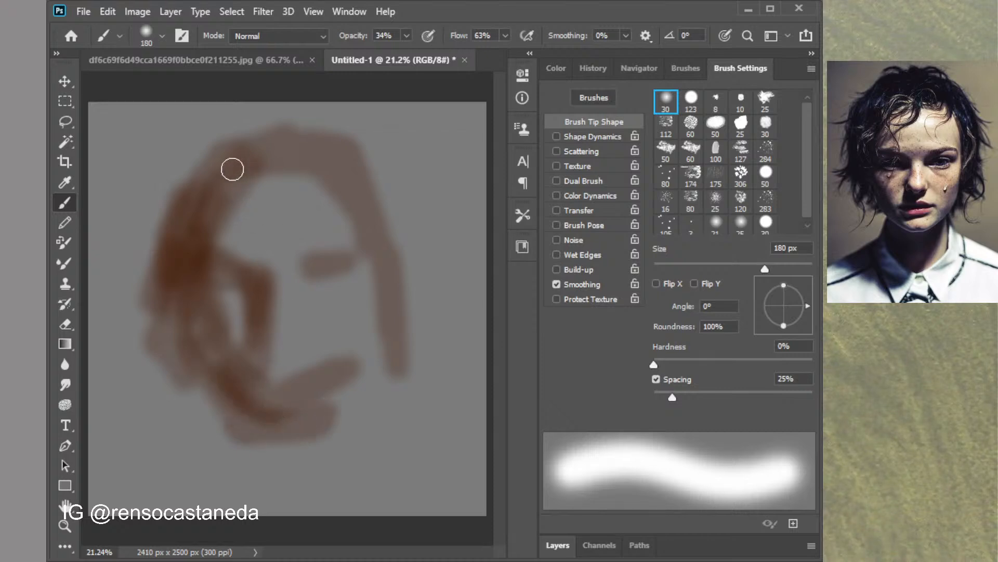
mouse_move(232, 167)
left_mouse_down()
mouse_move(160, 209)
mouse_move(147, 335)
mouse_move(160, 353)
mouse_move(218, 379)
mouse_move(238, 458)
mouse_move(239, 411)
mouse_move(206, 390)
left_mouse_up()
mouse_move(319, 290)
left_mouse_down()
mouse_move(321, 256)
mouse_move(328, 280)
mouse_move(349, 272)
left_mouse_up()
left_click_drag(273, 265, 214, 252)
mouse_move(275, 315)
left_mouse_down()
mouse_move(282, 340)
mouse_move(261, 334)
mouse_move(285, 363)
mouse_move(272, 384)
mouse_move(308, 372)
mouse_move(253, 420)
mouse_move(267, 431)
mouse_move(246, 433)
mouse_move(360, 386)
mouse_move(201, 390)
mouse_move(282, 387)
mouse_move(389, 334)
mouse_move(388, 367)
mouse_move(374, 170)
mouse_move(403, 270)
mouse_move(410, 227)
mouse_move(383, 208)
mouse_move(341, 138)
mouse_move(315, 145)
mouse_move(266, 134)
mouse_move(167, 221)
mouse_move(135, 287)
mouse_move(135, 355)
mouse_move(142, 390)
left_mouse_up()
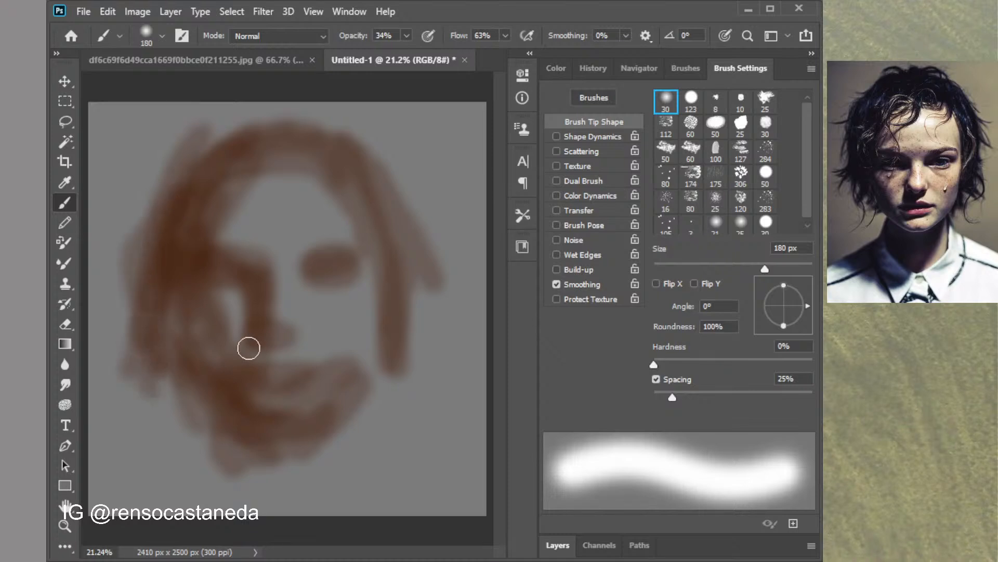
mouse_move(176, 363)
left_mouse_down()
mouse_move(194, 350)
mouse_move(197, 323)
left_mouse_up()
left_click_drag(383, 360, 389, 257)
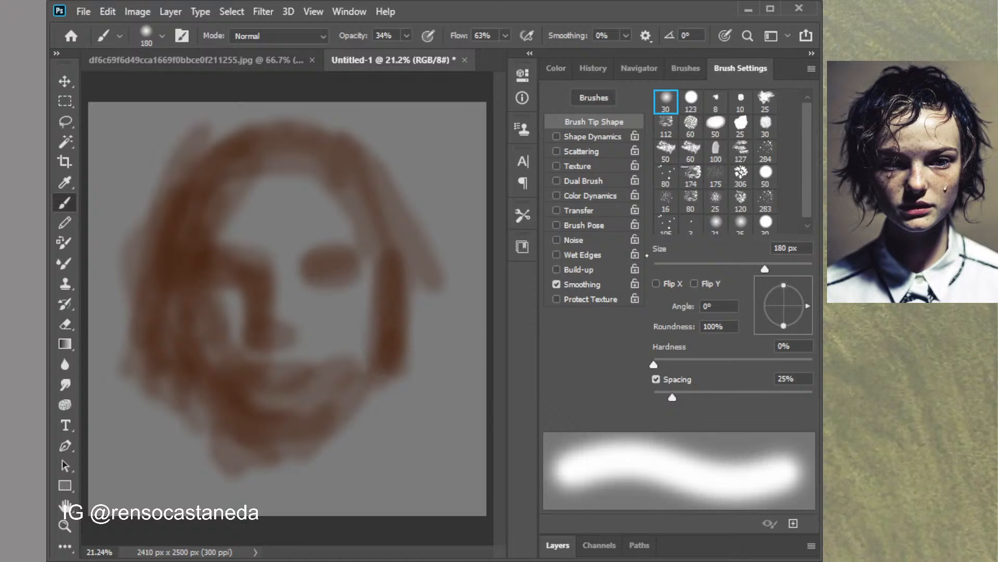
Pick light peach and pale pink skin tones and block in the cheeks, nose, forehead and chin with the soft brush
key("F6")
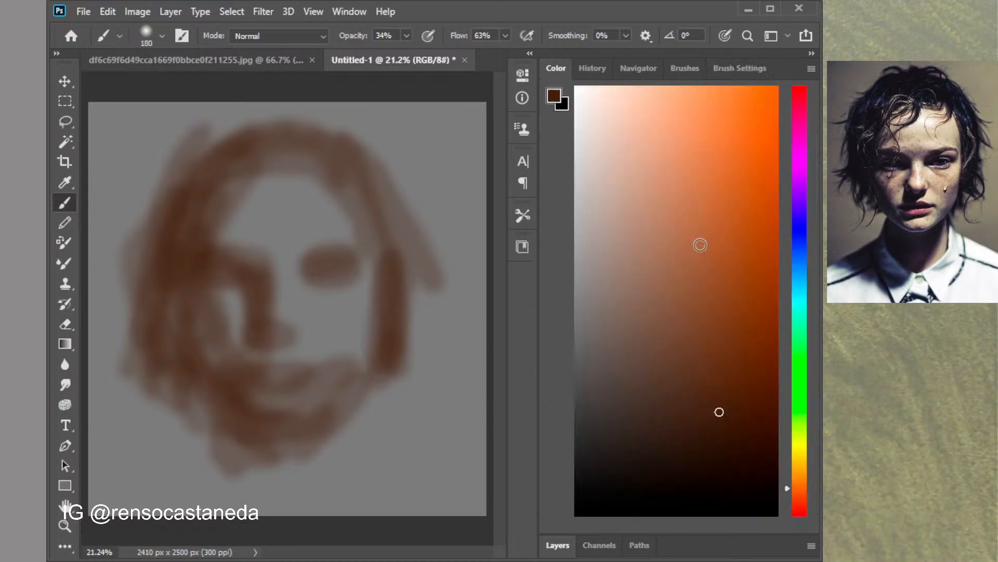
left_click(658, 230)
mouse_move(312, 328)
left_mouse_down()
mouse_move(343, 318)
mouse_move(319, 328)
mouse_move(344, 333)
mouse_move(302, 356)
left_mouse_up()
left_click(658, 189)
left_click(614, 169)
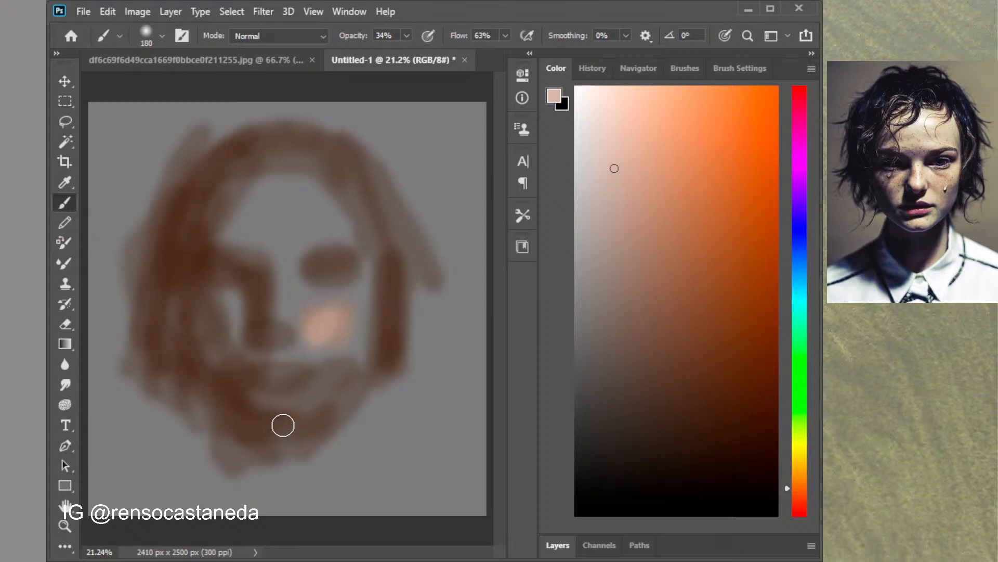
left_click(623, 184)
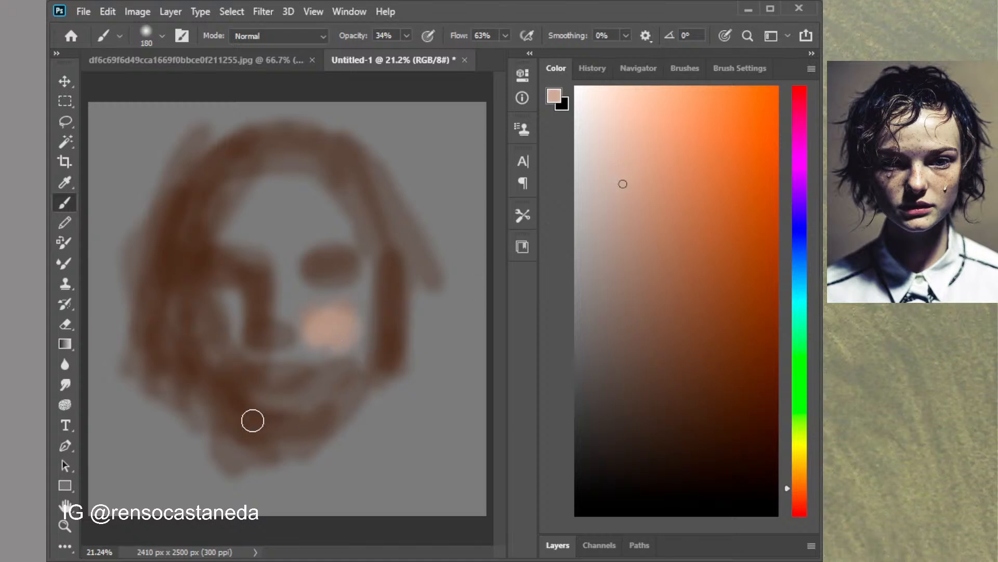
left_click_drag(285, 281, 287, 315)
mouse_move(321, 221)
left_mouse_down()
mouse_move(297, 241)
mouse_move(299, 197)
mouse_move(262, 226)
mouse_move(271, 199)
mouse_move(301, 182)
mouse_move(319, 222)
mouse_move(351, 241)
mouse_move(237, 235)
mouse_move(366, 258)
mouse_move(363, 246)
mouse_move(357, 290)
mouse_move(324, 318)
mouse_move(308, 295)
mouse_move(355, 298)
mouse_move(367, 281)
mouse_move(351, 360)
mouse_move(316, 337)
mouse_move(278, 380)
mouse_move(254, 343)
mouse_move(253, 311)
mouse_move(243, 313)
mouse_move(249, 288)
mouse_move(228, 342)
mouse_move(238, 378)
mouse_move(320, 384)
mouse_move(301, 402)
mouse_move(316, 407)
mouse_move(298, 418)
mouse_move(323, 394)
mouse_move(272, 420)
mouse_move(249, 412)
mouse_move(293, 419)
mouse_move(357, 360)
mouse_move(372, 315)
mouse_move(366, 293)
mouse_move(354, 359)
mouse_move(323, 397)
mouse_move(324, 367)
mouse_move(319, 376)
mouse_move(298, 352)
mouse_move(355, 302)
mouse_move(294, 316)
mouse_move(298, 297)
mouse_move(296, 339)
left_mouse_up()
mouse_move(322, 235)
left_mouse_down()
mouse_move(355, 248)
mouse_move(350, 255)
mouse_move(341, 259)
mouse_move(366, 221)
mouse_move(360, 204)
mouse_move(363, 257)
mouse_move(351, 189)
mouse_move(347, 202)
mouse_move(323, 181)
mouse_move(320, 196)
mouse_move(343, 185)
left_mouse_up()
Switch to the ragged-edged 60 px brush tip angled at 14° and enlarge it to 91 px
left_click(711, 71)
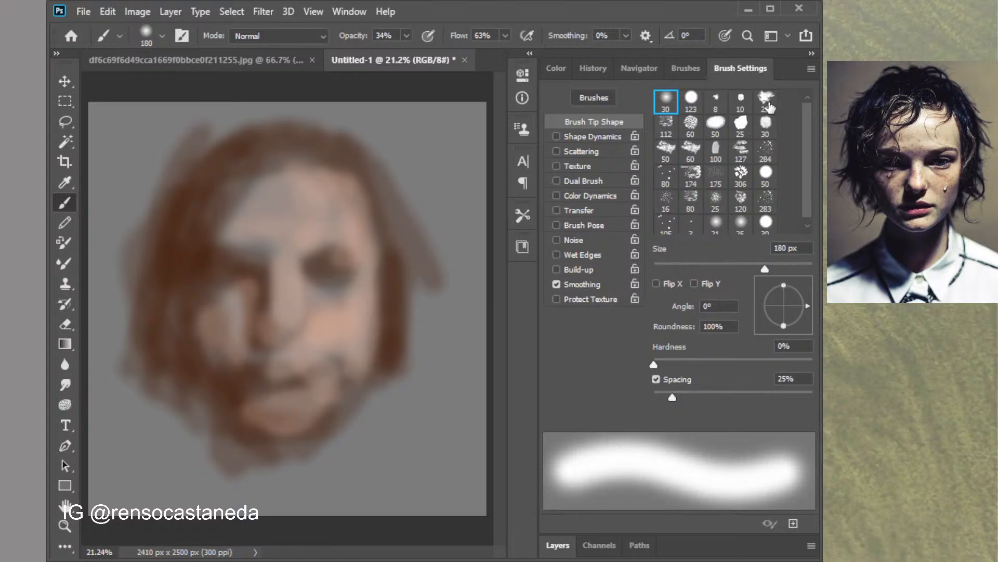
left_click(690, 156)
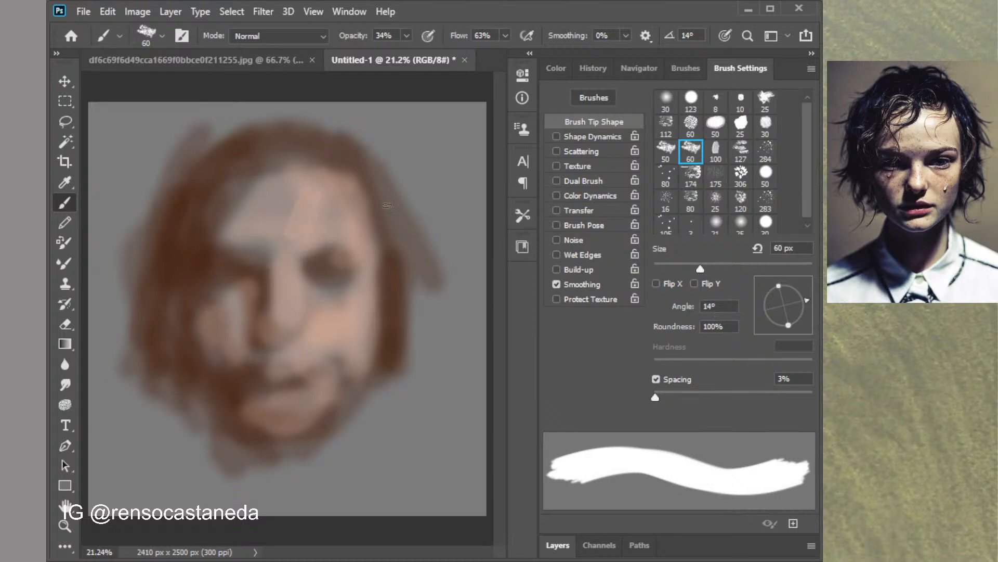
left_click(727, 268)
Paint light skin planes down the centre of the forehead and along the bridge and tip of the nose
left_click_drag(298, 184, 278, 233)
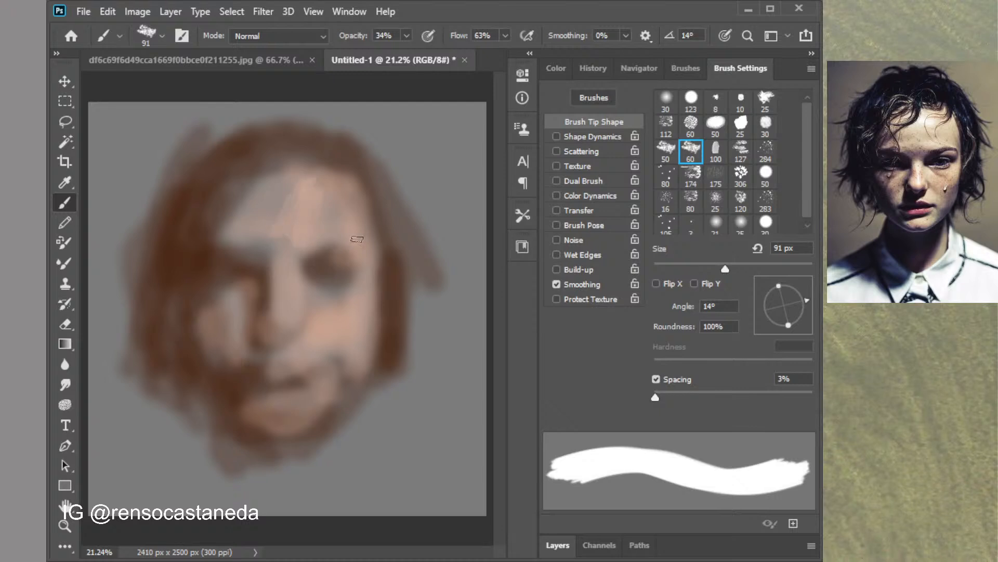
key("ctrl+plus")
key("ctrl+plus")
key("ctrl+plus")
key("ctrl+plus")
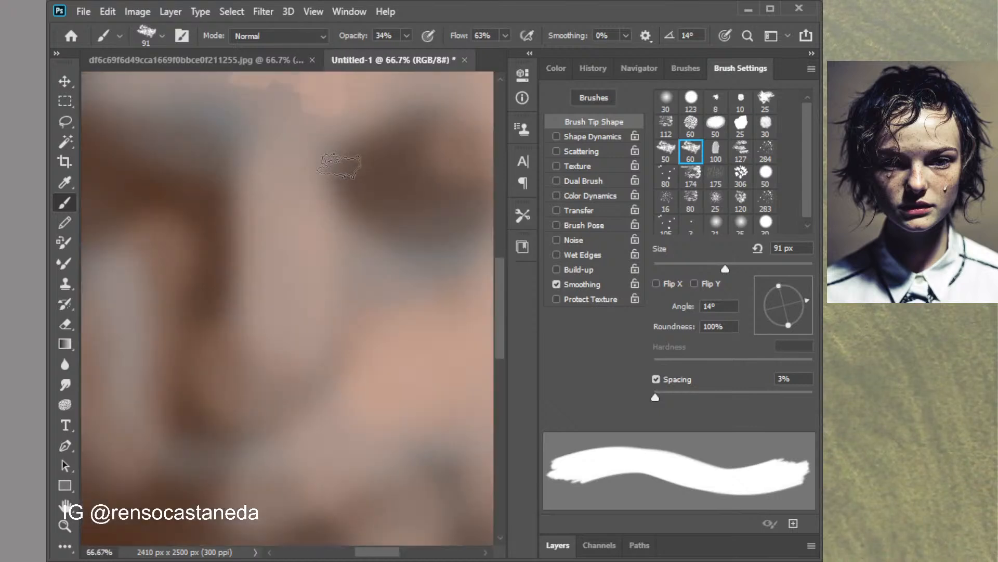
mouse_move(286, 213)
left_mouse_down()
mouse_move(288, 306)
mouse_move(277, 164)
mouse_move(296, 351)
mouse_move(298, 218)
mouse_move(322, 332)
mouse_move(354, 299)
mouse_move(311, 353)
left_mouse_up()
key("ctrl+minus")
key("ctrl+minus")
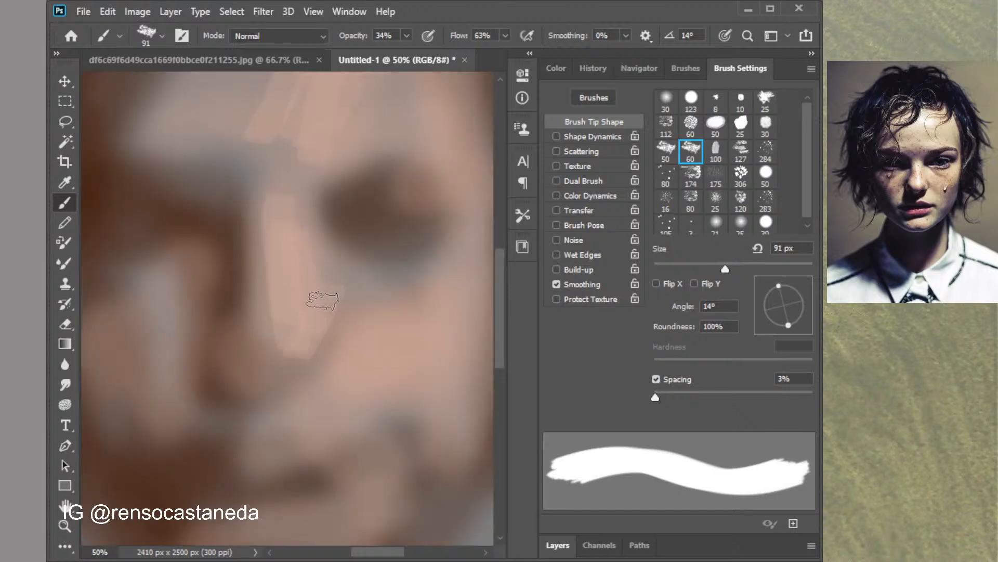
key("ctrl+minus")
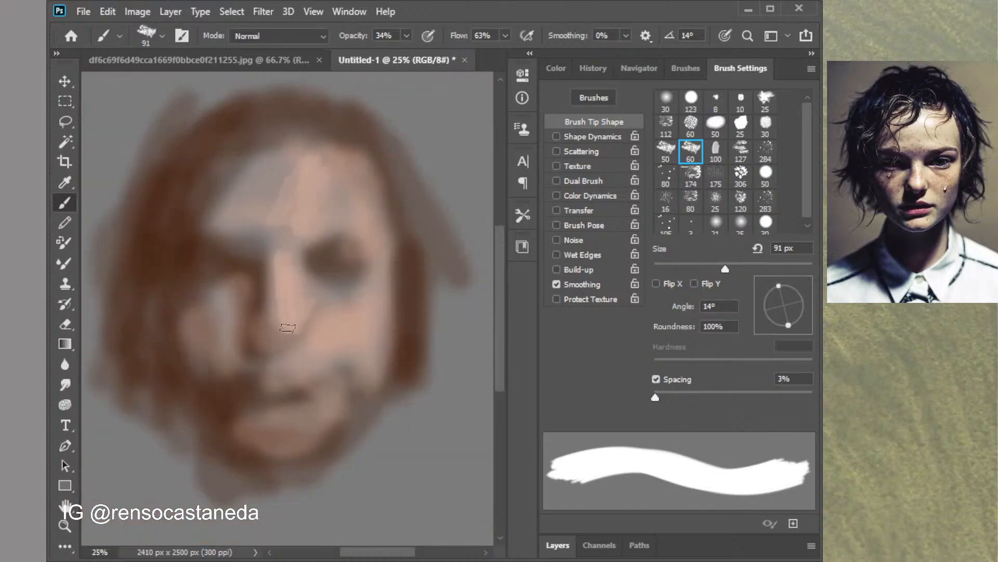
left_click_drag(278, 285, 272, 334)
Paint light skin planes on the lit cheek, beside the upper lip, on the chin and beneath the lit eye
mouse_move(309, 281)
left_mouse_down()
mouse_move(317, 308)
mouse_move(317, 292)
mouse_move(338, 306)
left_mouse_up()
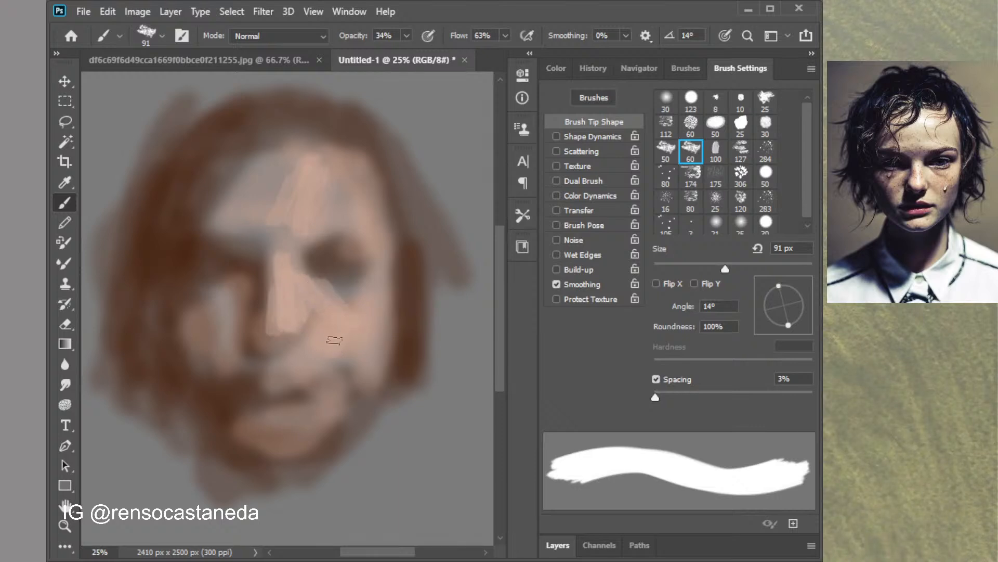
left_click_drag(334, 341, 326, 363)
mouse_move(334, 325)
left_mouse_down()
mouse_move(297, 363)
mouse_move(322, 378)
mouse_move(336, 370)
mouse_move(330, 381)
left_mouse_up()
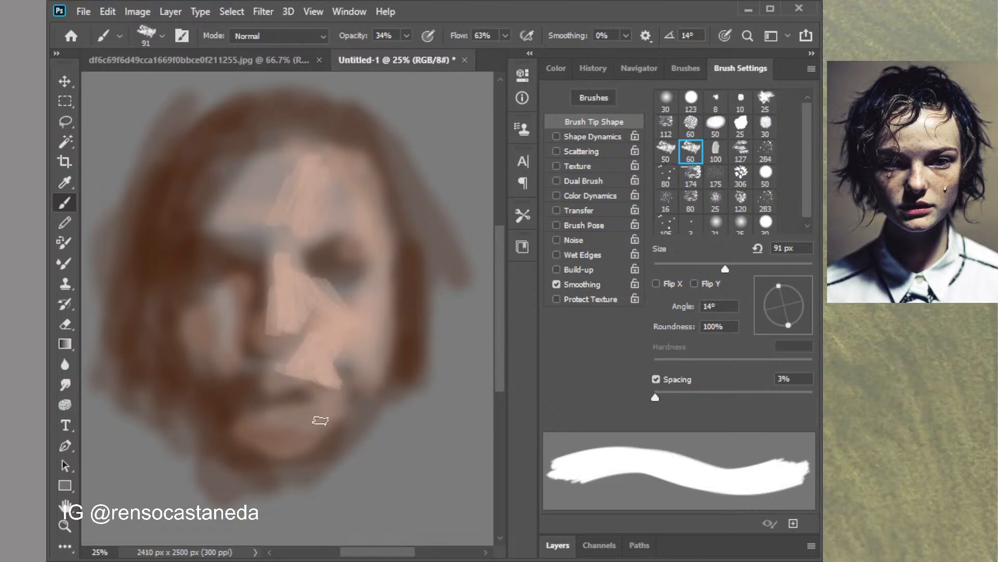
mouse_move(320, 421)
left_mouse_down()
mouse_move(290, 421)
mouse_move(299, 445)
left_mouse_up()
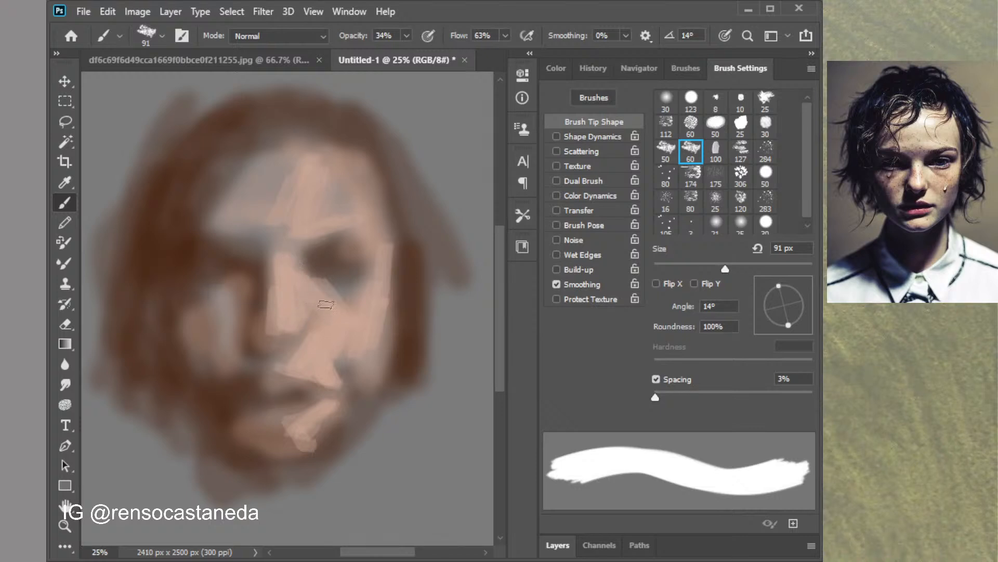
left_click_drag(319, 279, 377, 281)
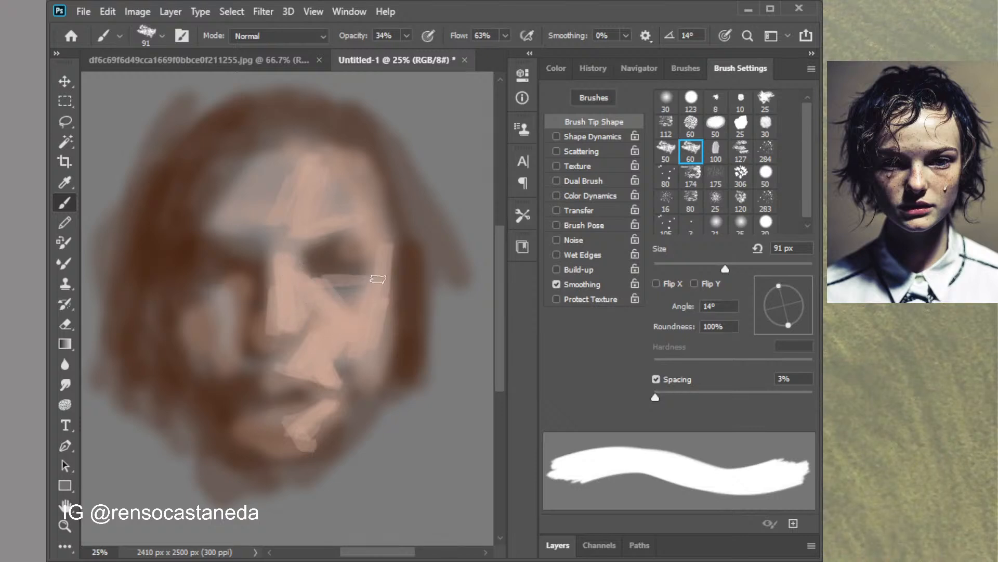
Fill the whole forehead up to the hairline with light skin tone and extend the light area across the chin
mouse_move(314, 167)
left_mouse_down()
mouse_move(285, 162)
mouse_move(280, 200)
mouse_move(272, 159)
mouse_move(260, 161)
mouse_move(265, 227)
mouse_move(236, 232)
left_mouse_up()
mouse_move(326, 186)
left_mouse_down()
mouse_move(292, 144)
mouse_move(313, 194)
mouse_move(312, 154)
mouse_move(290, 145)
mouse_move(338, 143)
mouse_move(343, 169)
mouse_move(353, 182)
mouse_move(364, 171)
mouse_move(367, 184)
mouse_move(345, 180)
mouse_move(332, 152)
left_mouse_up()
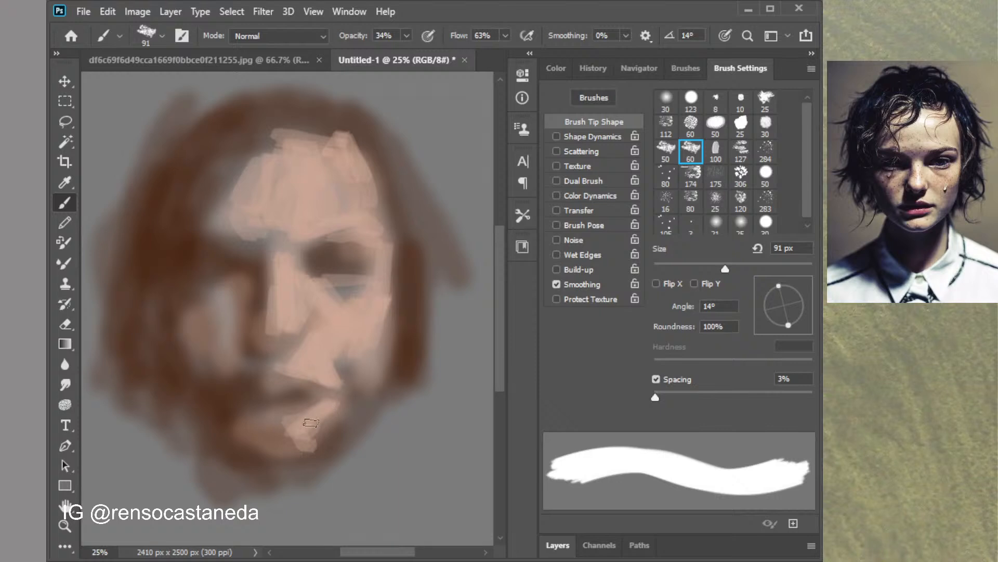
mouse_move(296, 423)
left_mouse_down()
mouse_move(278, 430)
mouse_move(320, 439)
mouse_move(334, 416)
mouse_move(252, 442)
left_mouse_up()
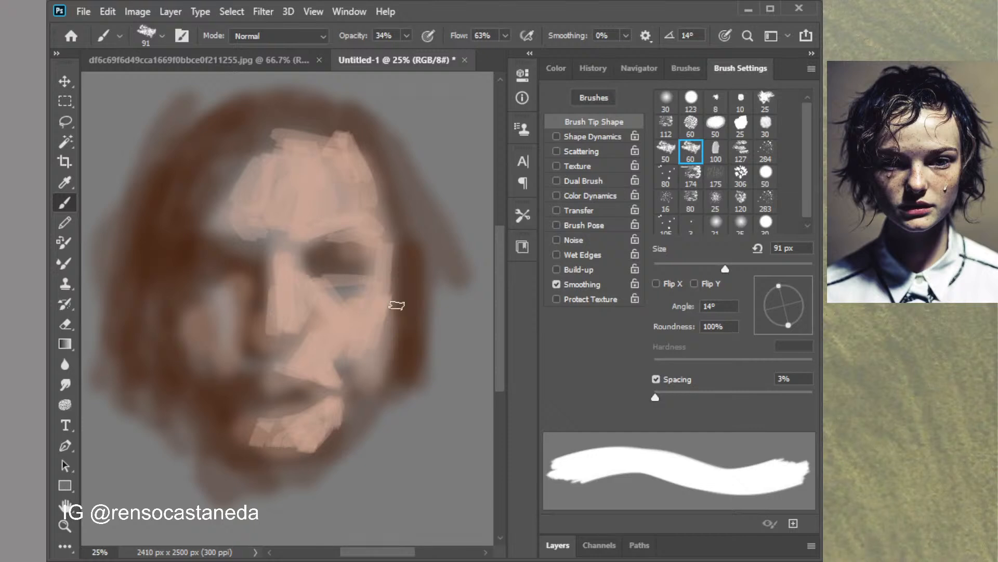
Pick a dark muted brown and paint the shadow under the nose and around the nostrils
left_click(556, 68)
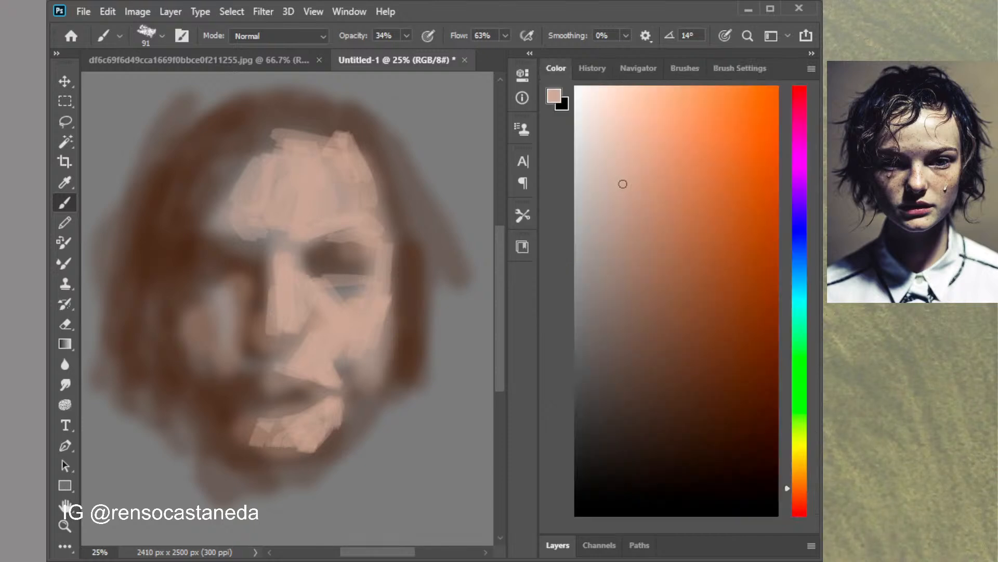
left_click(646, 320)
left_click(665, 412)
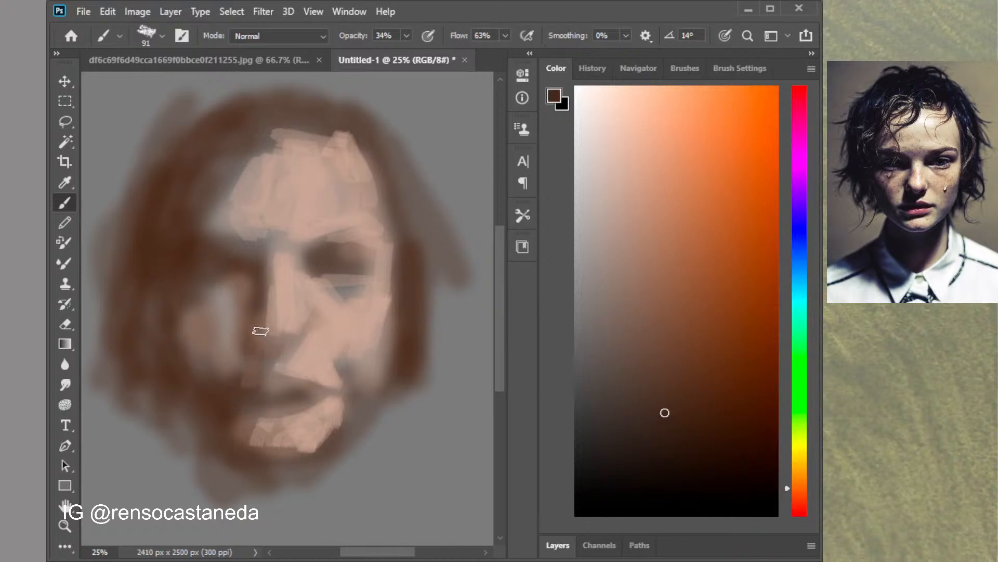
mouse_move(259, 338)
left_mouse_down()
mouse_move(245, 380)
mouse_move(256, 381)
mouse_move(270, 355)
mouse_move(255, 347)
mouse_move(278, 357)
left_mouse_up()
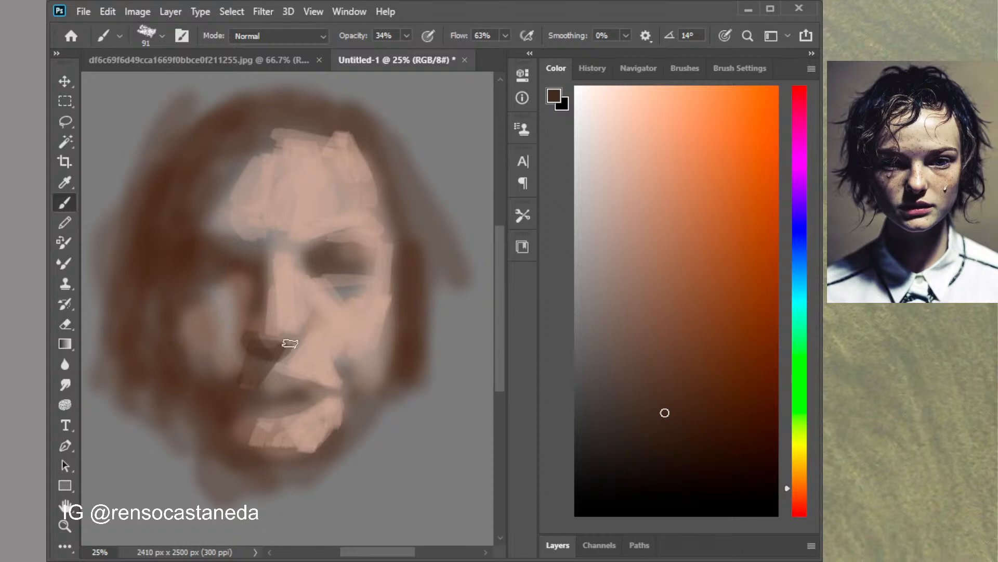
left_click_drag(289, 344, 295, 343)
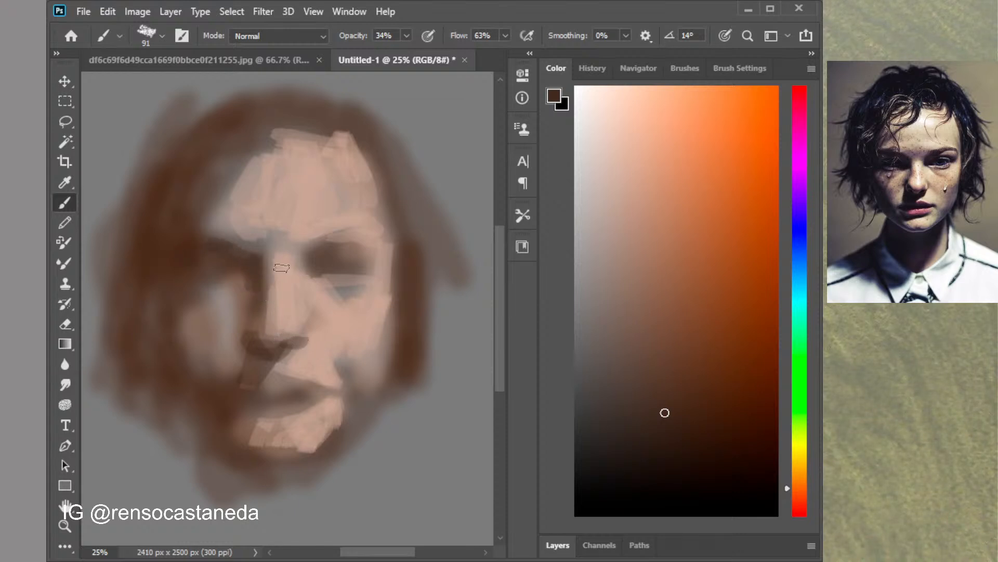
key("ctrl+minus")
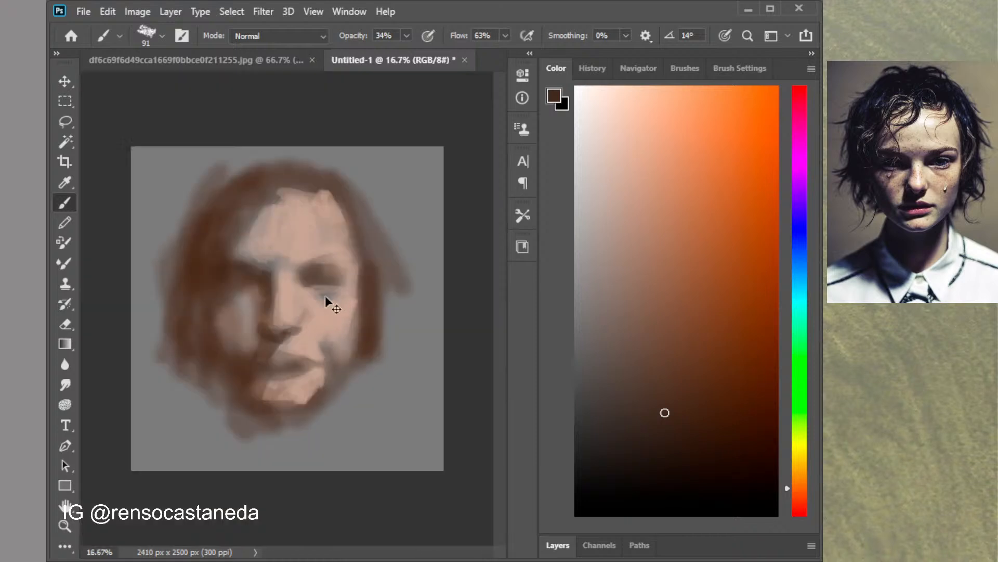
key("ctrl+minus")
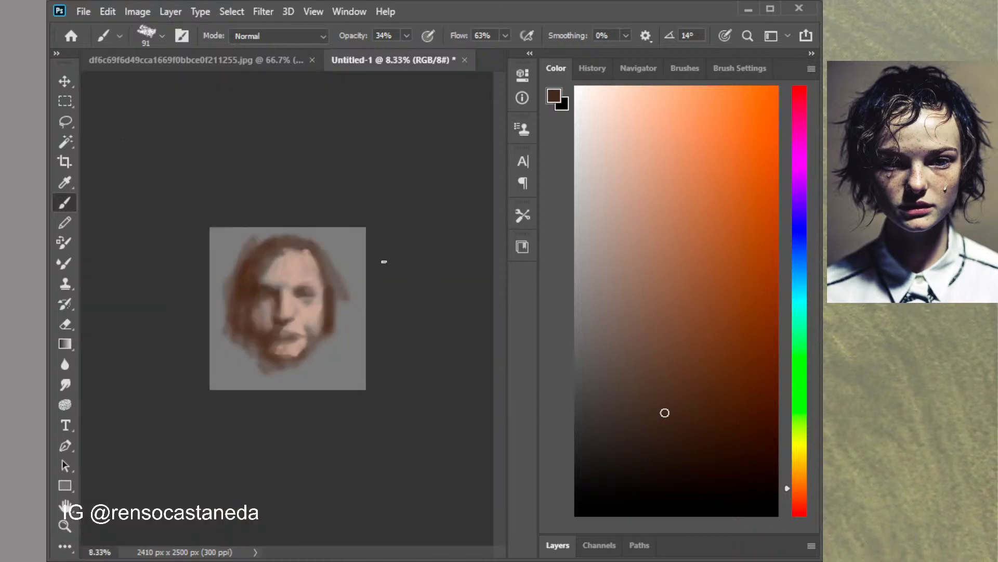
key("ctrl+plus")
key("ctrl+plus")
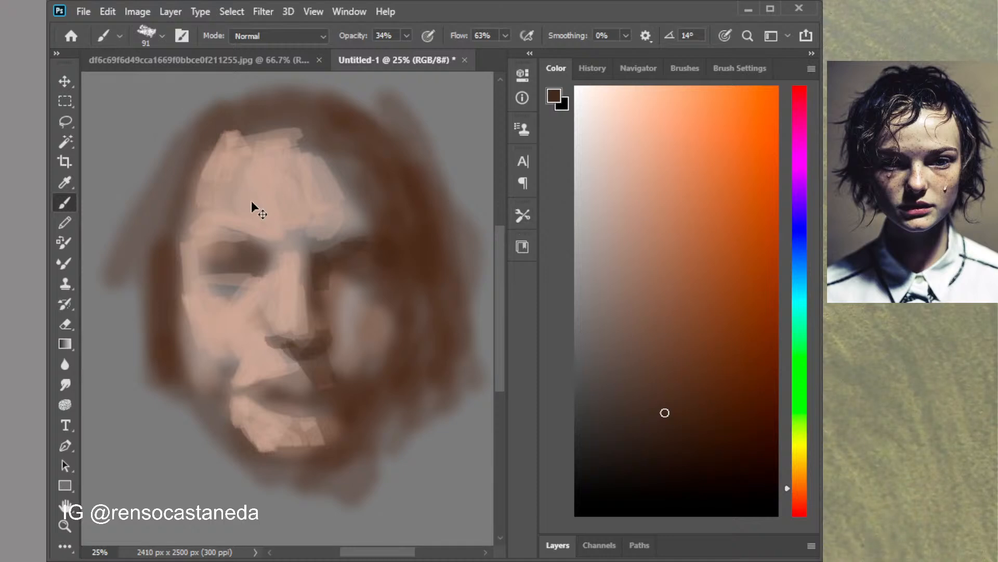
key("ctrl+z")
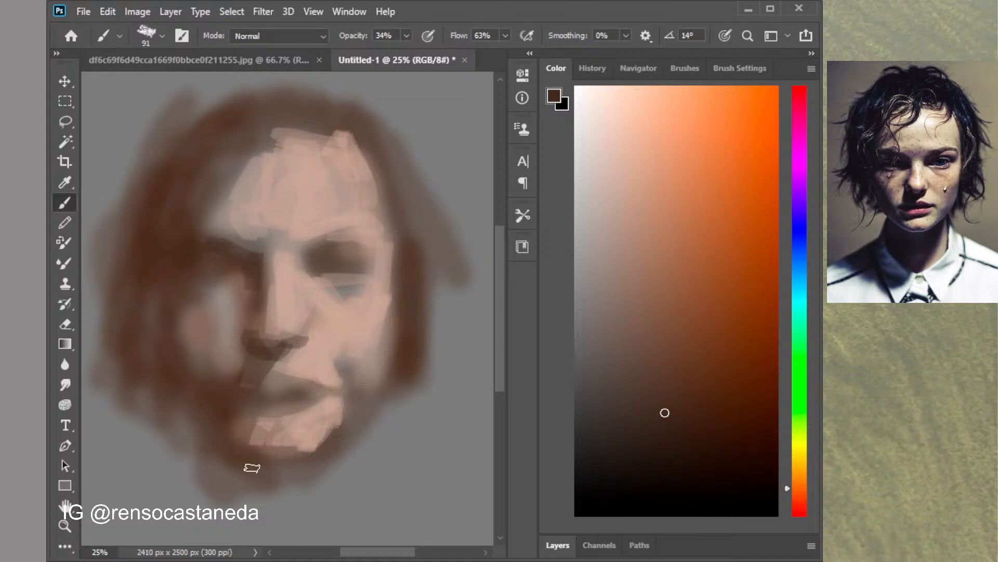
Paint dark brown shadow under the jaw and over the neck, and darken the hair beside the lit cheek up towards the crown
mouse_move(252, 469)
left_mouse_down()
mouse_move(307, 472)
mouse_move(363, 432)
left_mouse_up()
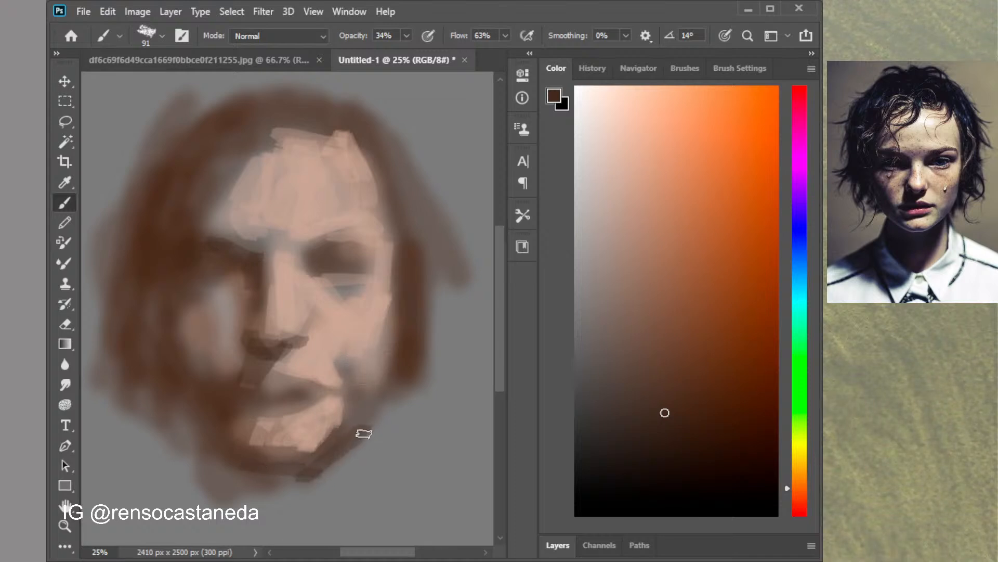
mouse_move(223, 456)
left_mouse_down()
mouse_move(204, 430)
mouse_move(193, 460)
mouse_move(199, 450)
mouse_move(205, 501)
mouse_move(232, 480)
mouse_move(238, 534)
mouse_move(234, 495)
mouse_move(196, 489)
mouse_move(206, 455)
mouse_move(194, 501)
mouse_move(189, 489)
mouse_move(236, 519)
mouse_move(248, 541)
mouse_move(300, 487)
mouse_move(299, 530)
mouse_move(327, 480)
mouse_move(314, 488)
mouse_move(336, 419)
left_mouse_up()
mouse_move(414, 368)
left_mouse_down()
mouse_move(410, 340)
mouse_move(397, 389)
mouse_move(422, 358)
mouse_move(439, 361)
mouse_move(425, 320)
mouse_move(422, 401)
mouse_move(434, 413)
mouse_move(439, 295)
mouse_move(411, 215)
mouse_move(411, 224)
mouse_move(414, 187)
mouse_move(413, 266)
left_mouse_up()
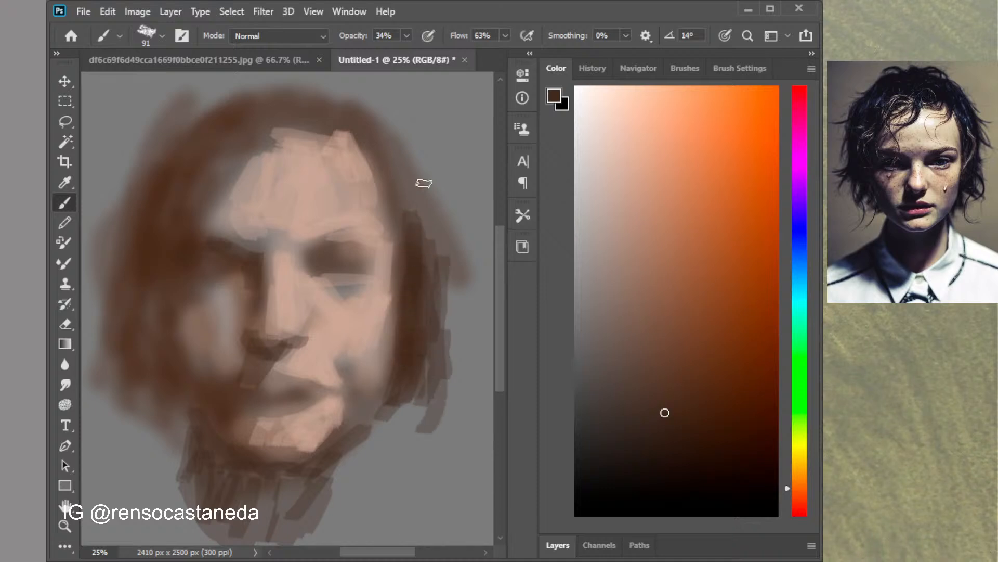
mouse_move(404, 214)
left_mouse_down()
mouse_move(369, 125)
mouse_move(437, 205)
mouse_move(453, 263)
mouse_move(356, 89)
mouse_move(360, 113)
mouse_move(328, 85)
mouse_move(289, 84)
left_mouse_up()
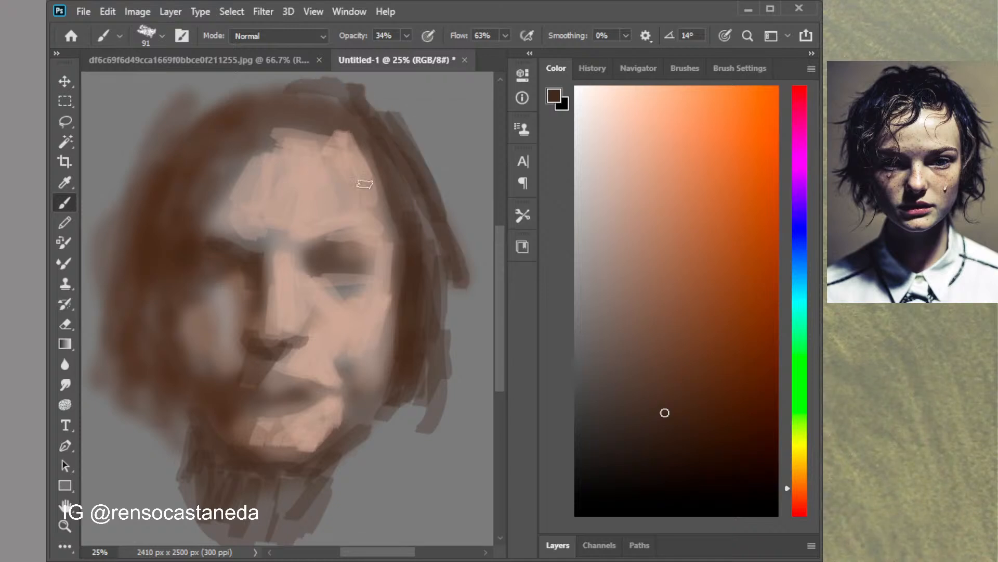
Extend the dark brown hair over the crown and down the shadowed side of the head with rough strokes
key("ctrl+minus")
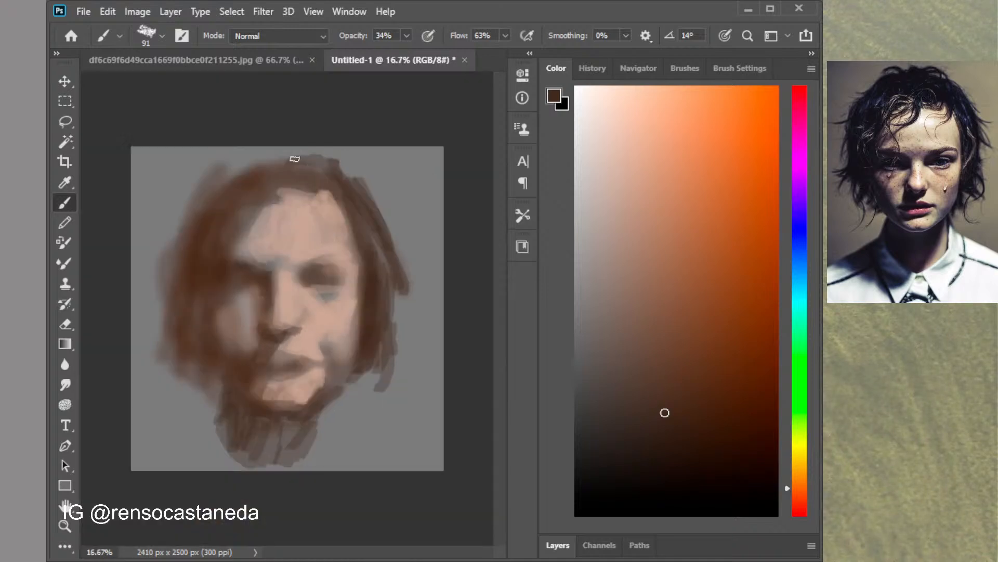
mouse_move(294, 158)
left_mouse_down()
mouse_move(251, 171)
mouse_move(257, 155)
mouse_move(240, 147)
mouse_move(257, 175)
left_mouse_up()
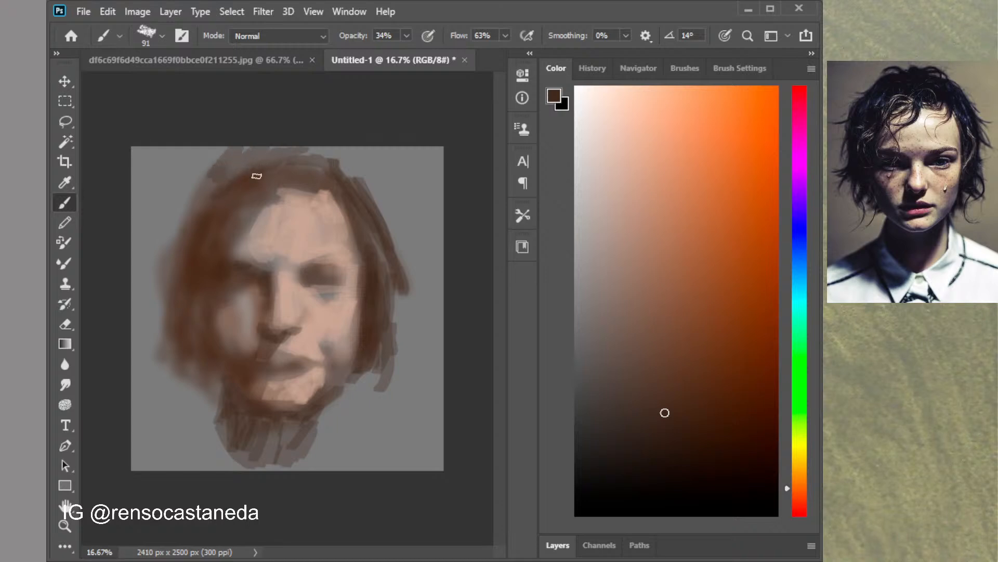
left_click_drag(319, 162, 356, 182)
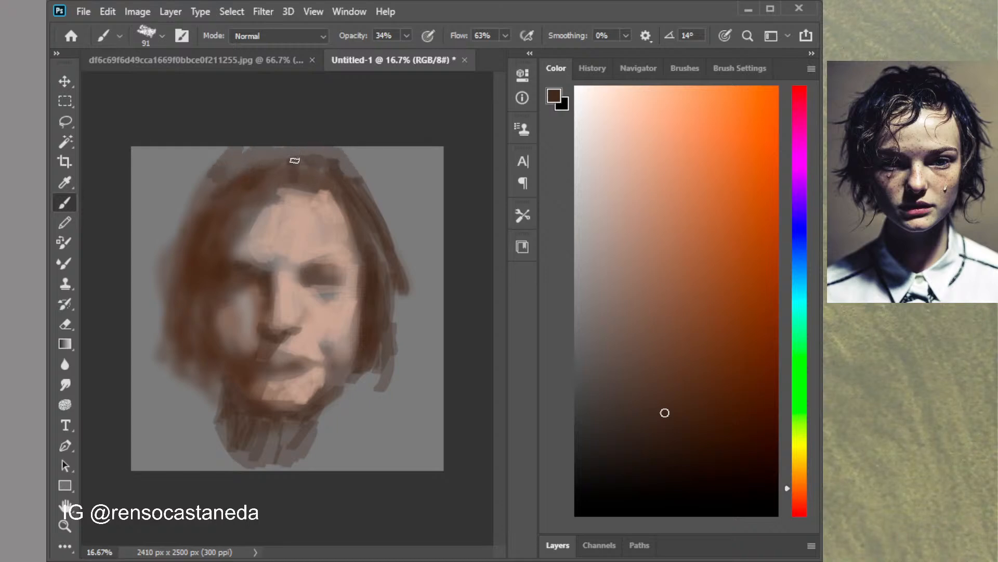
mouse_move(294, 160)
left_mouse_down()
mouse_move(242, 162)
mouse_move(219, 183)
mouse_move(241, 194)
mouse_move(217, 212)
mouse_move(216, 246)
mouse_move(223, 220)
mouse_move(199, 224)
mouse_move(226, 162)
mouse_move(181, 205)
mouse_move(240, 150)
mouse_move(184, 249)
mouse_move(179, 284)
mouse_move(192, 236)
mouse_move(175, 263)
mouse_move(163, 237)
mouse_move(201, 192)
left_mouse_up()
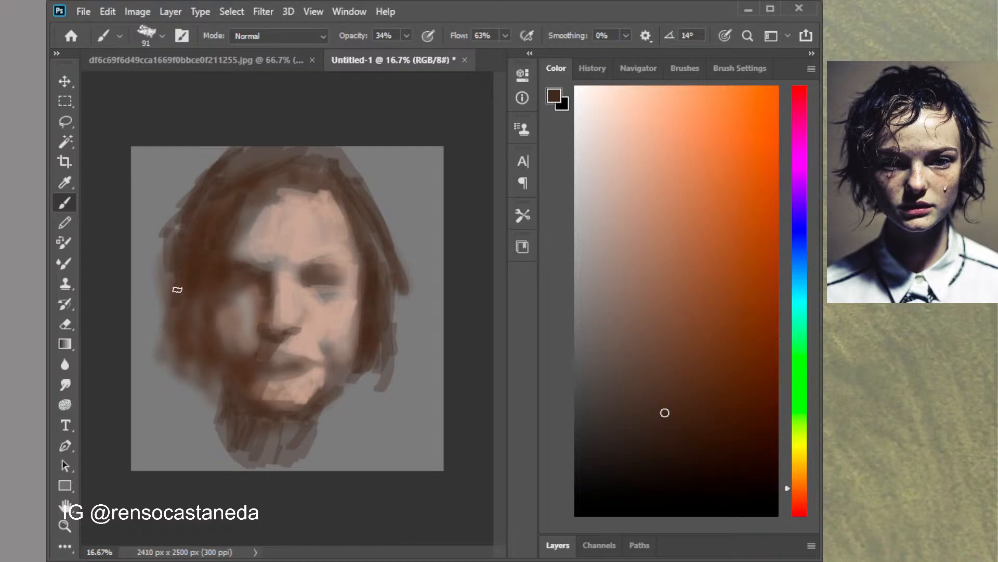
mouse_move(177, 290)
left_mouse_down()
mouse_move(189, 353)
mouse_move(182, 373)
left_mouse_up()
mouse_move(189, 324)
left_mouse_down()
mouse_move(182, 360)
mouse_move(174, 343)
mouse_move(159, 343)
mouse_move(190, 321)
mouse_move(199, 344)
mouse_move(195, 311)
left_mouse_up()
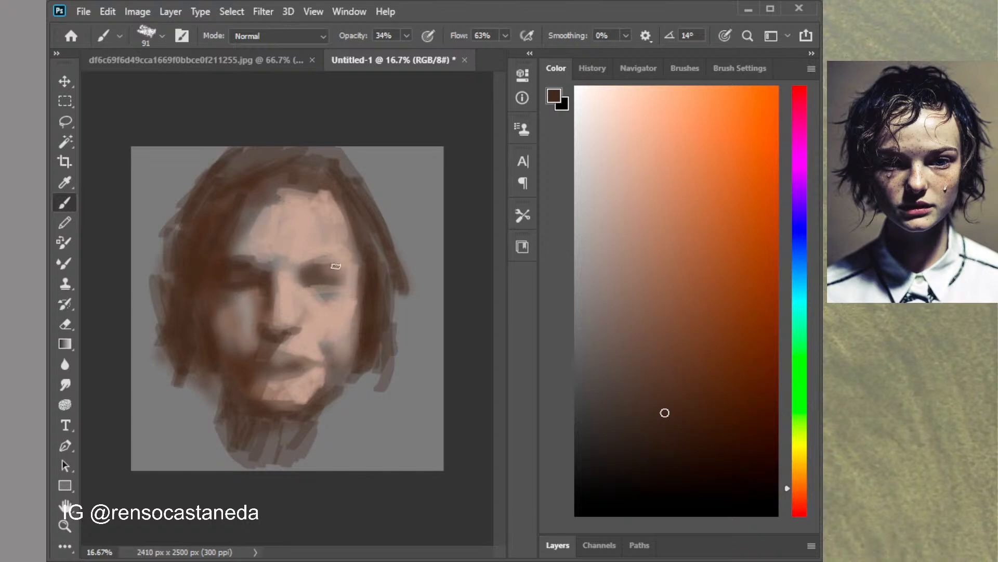
Define the eyebrow and dark eye socket on the lit side of the face, using the rough 50 brush tip at 56 px for finer strokes
mouse_move(339, 257)
left_mouse_down()
mouse_move(304, 266)
mouse_move(348, 270)
left_mouse_up()
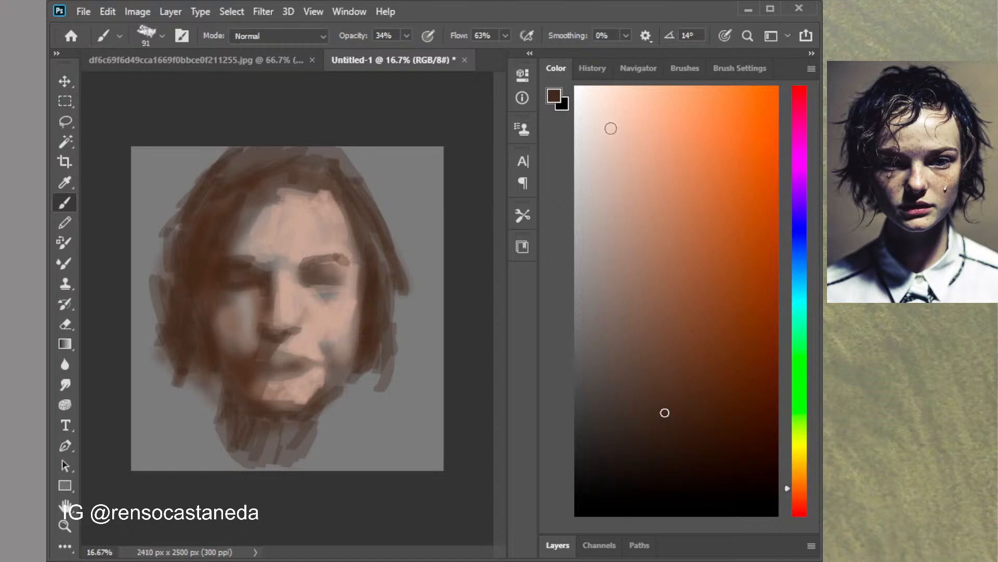
left_click(733, 71)
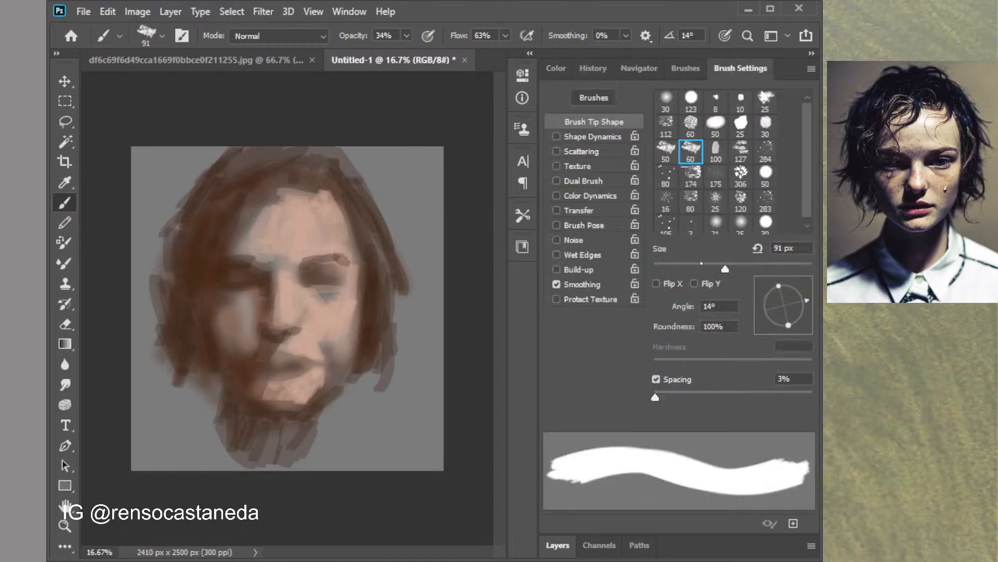
left_click(697, 265)
key("ctrl+plus")
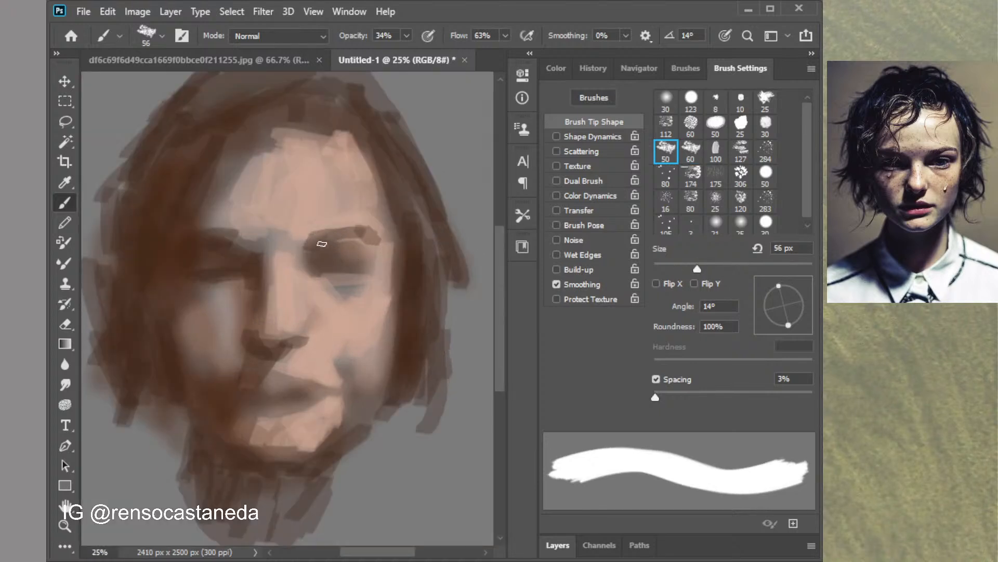
left_click_drag(321, 243, 348, 233)
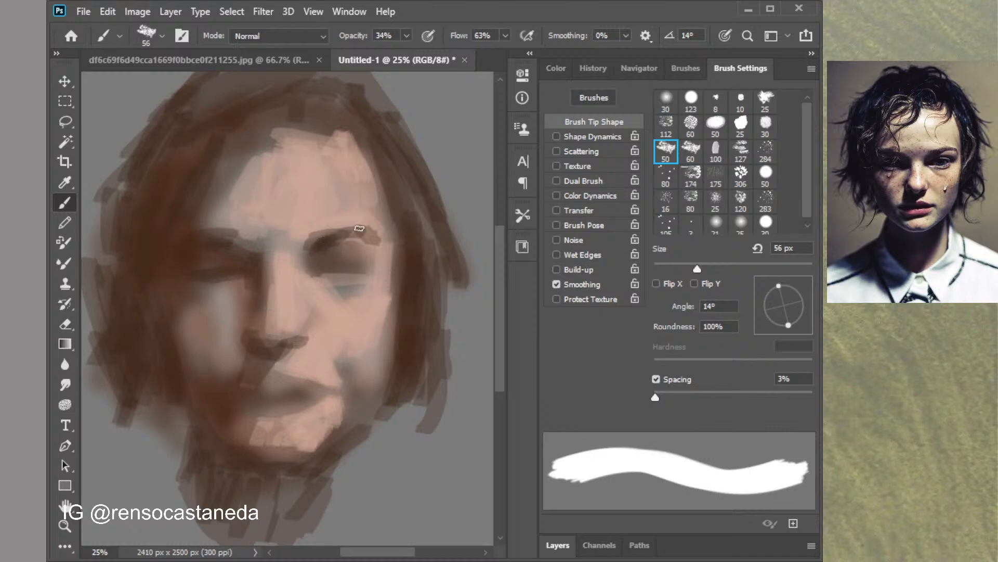
mouse_move(344, 236)
left_mouse_down()
mouse_move(372, 232)
mouse_move(379, 241)
left_mouse_up()
mouse_move(314, 256)
left_mouse_down()
mouse_move(308, 273)
mouse_move(331, 261)
mouse_move(349, 269)
mouse_move(341, 268)
mouse_move(367, 249)
mouse_move(334, 249)
left_mouse_up()
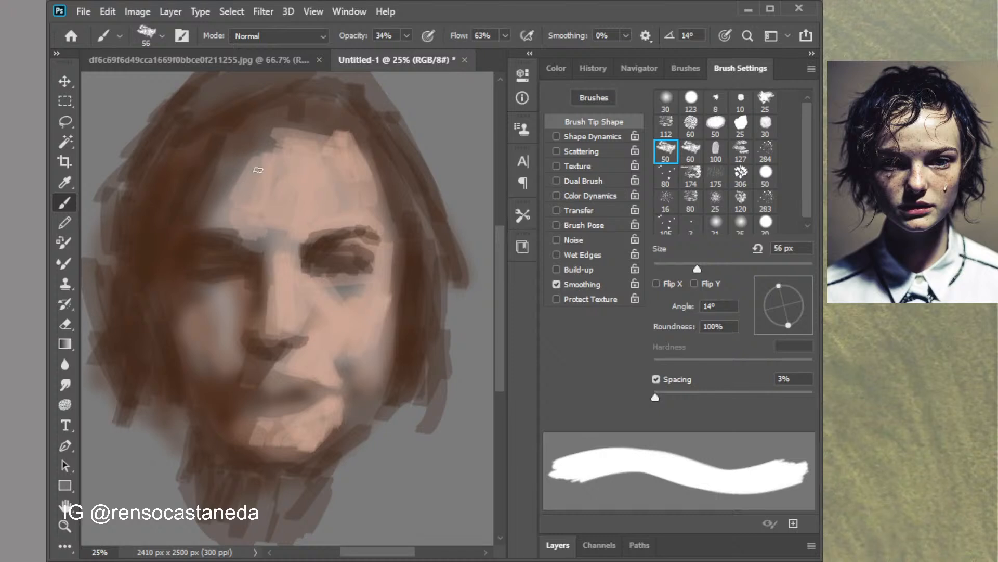
Paint dark curling strands along the hairline over the forehead and sharpen the hair and jaw edge beside the lit cheek
mouse_move(258, 170)
left_mouse_down()
mouse_move(219, 176)
mouse_move(286, 136)
mouse_move(234, 134)
mouse_move(291, 124)
mouse_move(325, 98)
mouse_move(345, 143)
left_mouse_up()
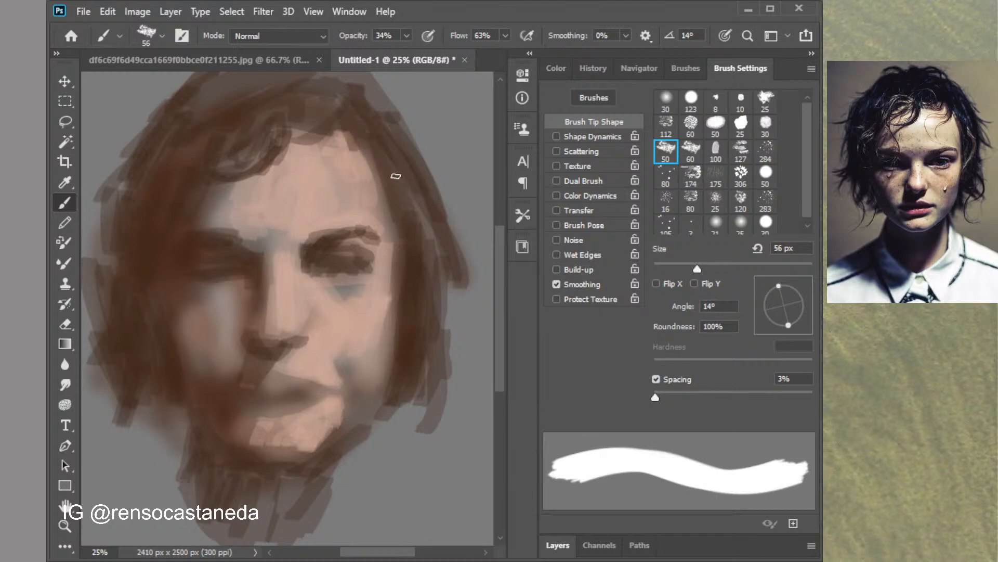
mouse_move(395, 176)
left_mouse_down()
mouse_move(407, 203)
mouse_move(401, 320)
left_mouse_up()
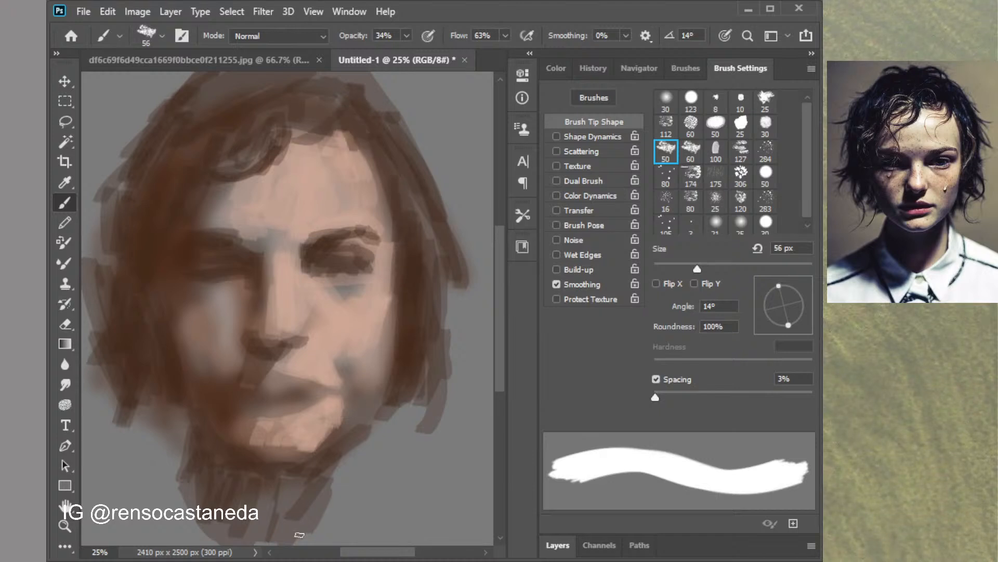
mouse_move(385, 376)
left_mouse_down()
mouse_move(395, 385)
mouse_move(350, 434)
left_mouse_up()
Paint the dark line between the lips and the shadow running from the nostril down to the upper lip
mouse_move(305, 381)
left_mouse_down()
mouse_move(255, 380)
mouse_move(286, 394)
mouse_move(225, 392)
left_mouse_up()
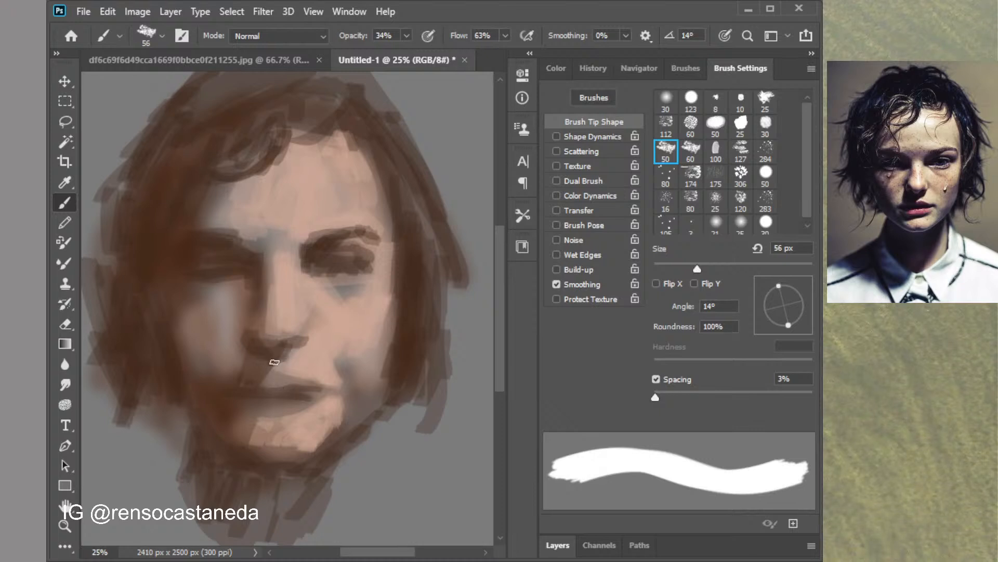
left_click_drag(260, 353, 240, 386)
mouse_move(250, 336)
left_mouse_down()
mouse_move(250, 348)
mouse_move(238, 340)
left_mouse_up()
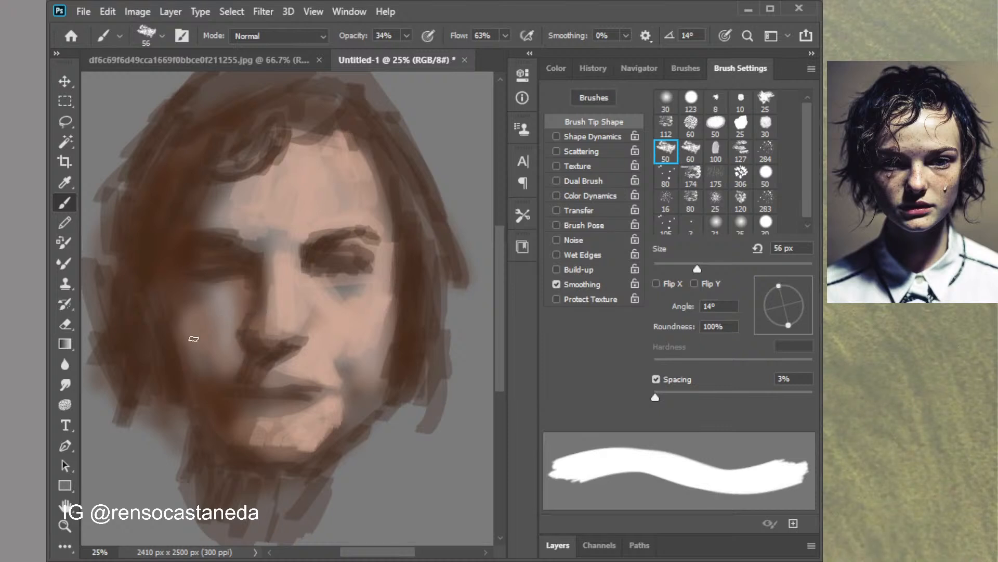
Enlarge the brush to 100 px and shade the outer edge of the shadowed cheek and the area beside the nose in dark brown
left_click(193, 340)
key("bracketright")
key("bracketright")
key("bracketright")
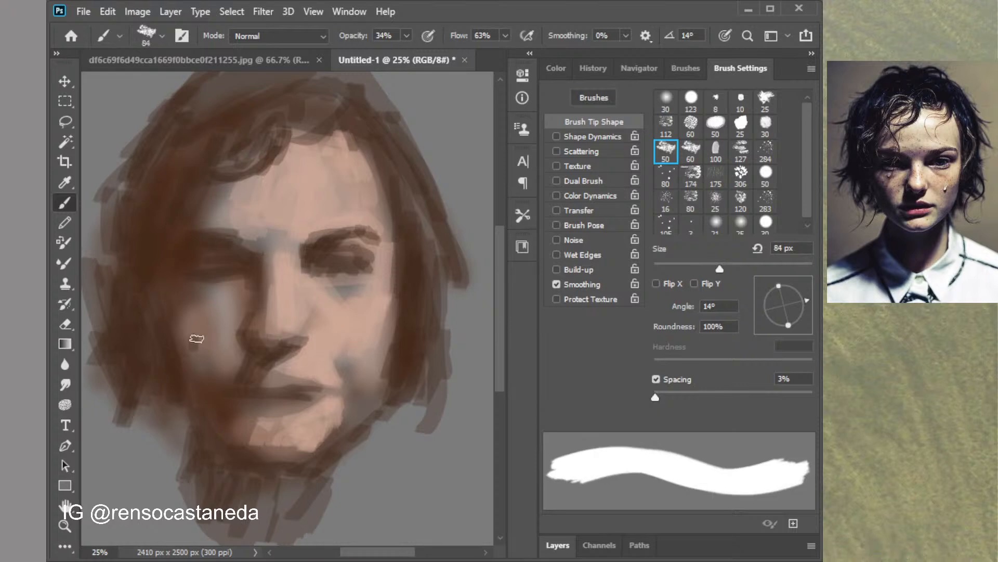
key("bracketright")
key("bracketright")
left_click_drag(183, 337, 198, 372)
mouse_move(169, 308)
left_mouse_down()
mouse_move(199, 384)
mouse_move(170, 297)
mouse_move(210, 390)
left_mouse_up()
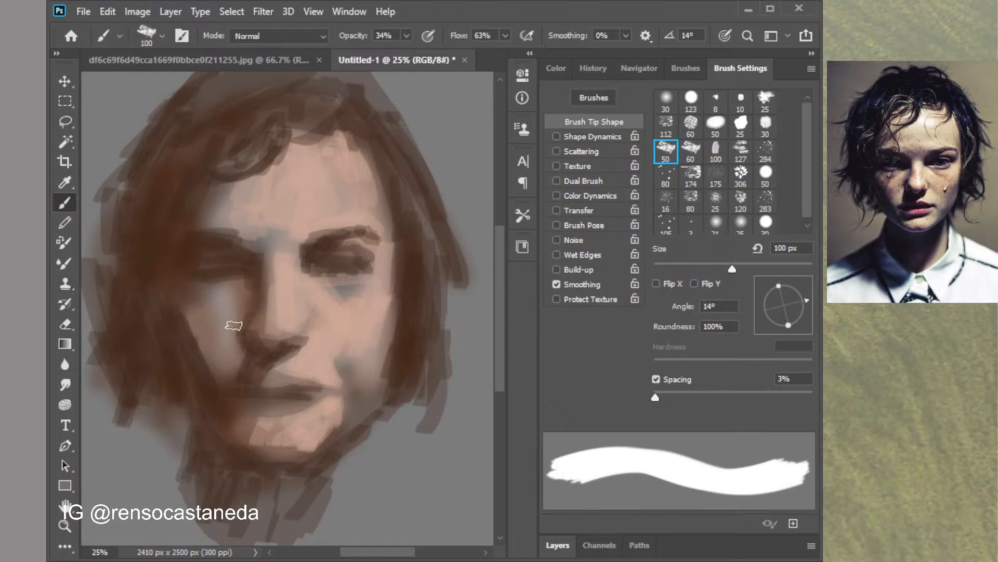
mouse_move(242, 318)
left_mouse_down()
mouse_move(216, 341)
mouse_move(194, 306)
left_mouse_up()
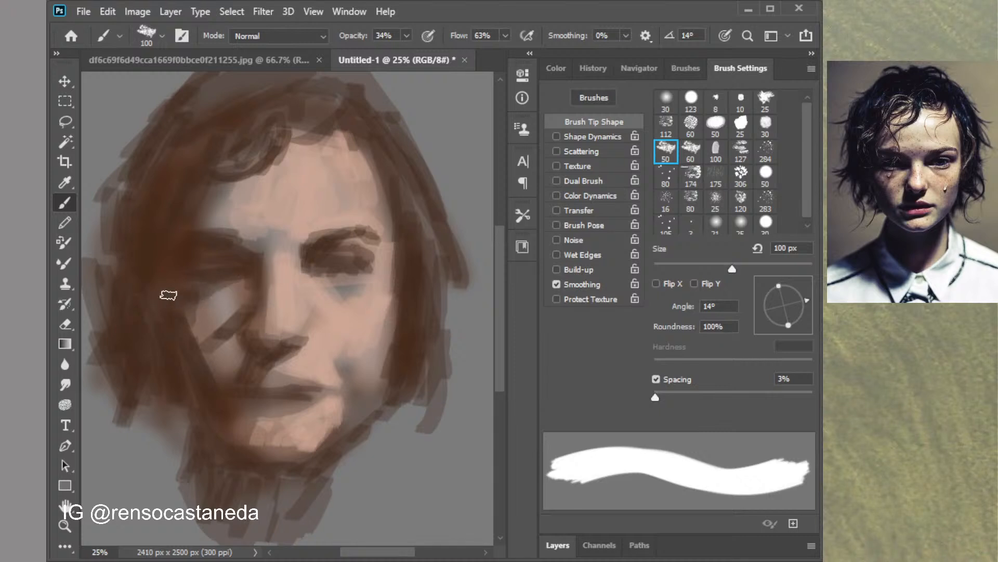
Lower the brush opacity to 14% and glaze brown over the shadowed forehead, the brow area and beneath the lit eye
mouse_move(321, 265)
left_mouse_down()
mouse_move(309, 254)
mouse_move(302, 271)
left_mouse_up()
mouse_move(260, 232)
left_mouse_down()
mouse_move(294, 244)
mouse_move(285, 249)
mouse_move(282, 223)
mouse_move(240, 240)
mouse_move(251, 198)
left_mouse_up()
mouse_move(352, 230)
left_mouse_down()
mouse_move(390, 239)
mouse_move(403, 227)
mouse_move(392, 274)
mouse_move(376, 257)
left_mouse_up()
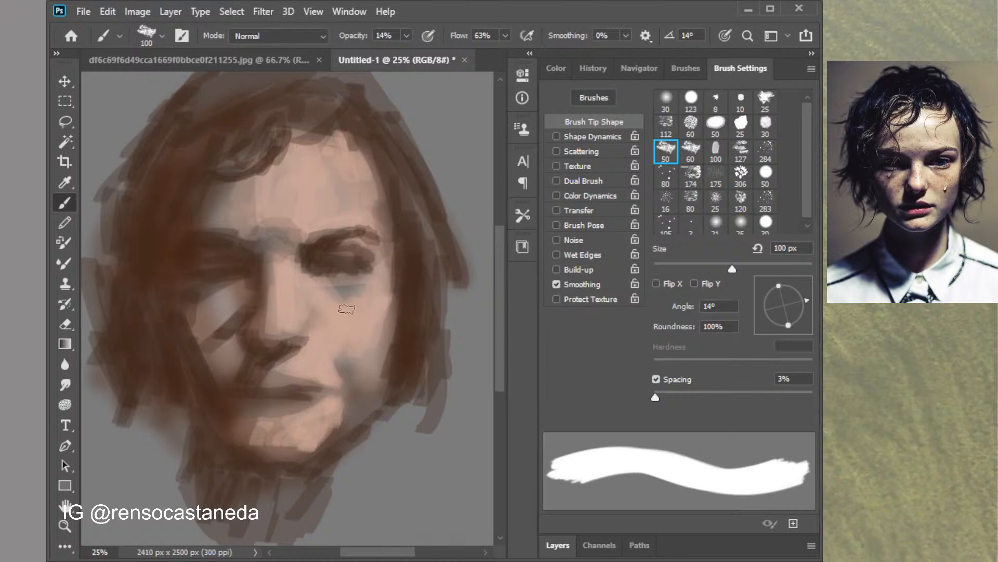
mouse_move(337, 290)
left_mouse_down()
mouse_move(305, 267)
mouse_move(327, 285)
mouse_move(364, 278)
left_mouse_up()
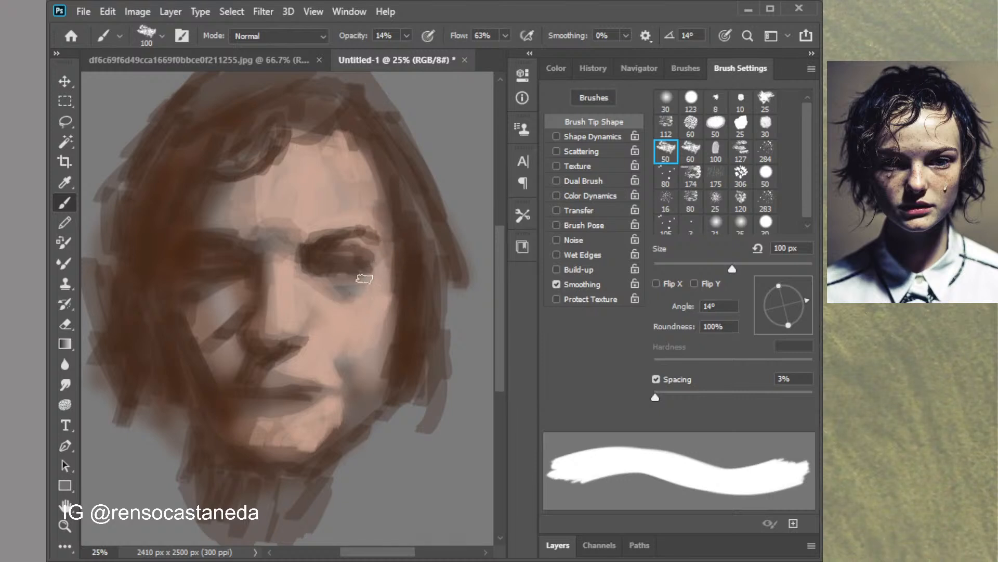
Pick a medium green and, with the brush at 196 px, glaze it over both cheeks, the eye sockets, nose shadow and jaw
left_click(555, 68)
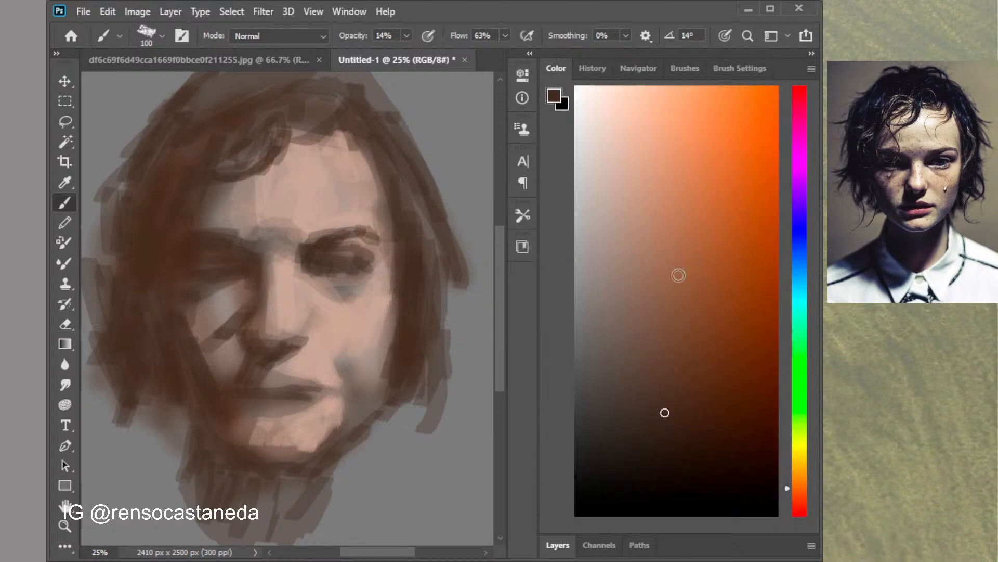
left_click(789, 384)
left_click_drag(722, 326, 703, 310)
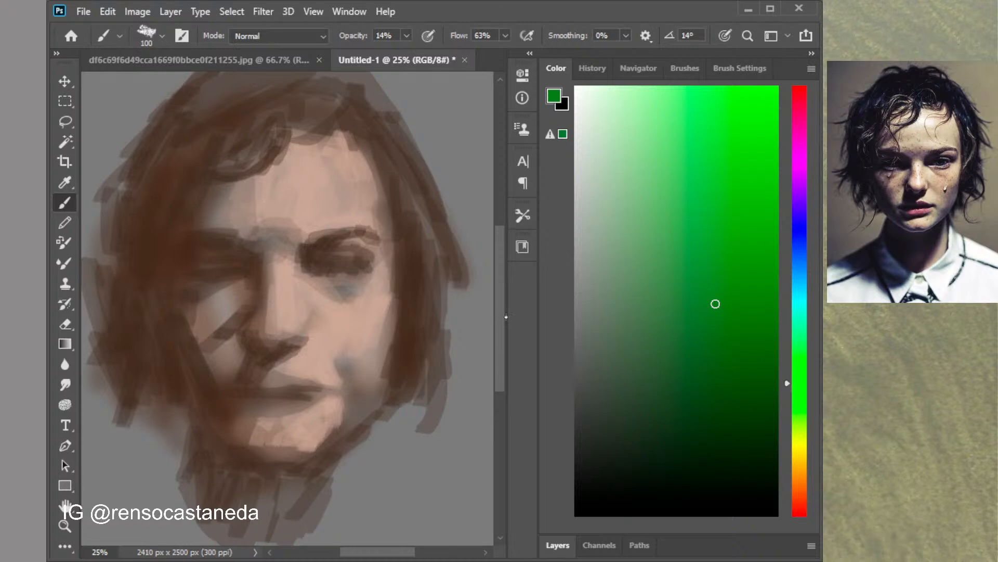
mouse_move(329, 293)
left_mouse_down()
mouse_move(311, 318)
mouse_move(311, 365)
mouse_move(357, 379)
left_mouse_up()
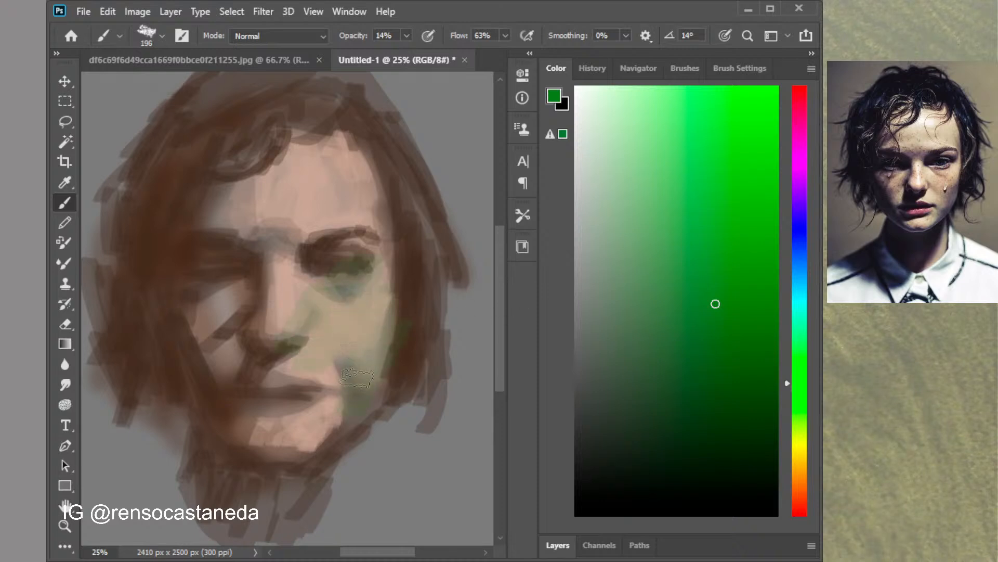
mouse_move(367, 416)
left_mouse_down()
mouse_move(294, 461)
mouse_move(298, 454)
mouse_move(242, 449)
mouse_move(190, 333)
mouse_move(193, 393)
mouse_move(157, 304)
mouse_move(168, 316)
mouse_move(234, 299)
mouse_move(268, 359)
mouse_move(315, 364)
mouse_move(379, 256)
left_mouse_up()
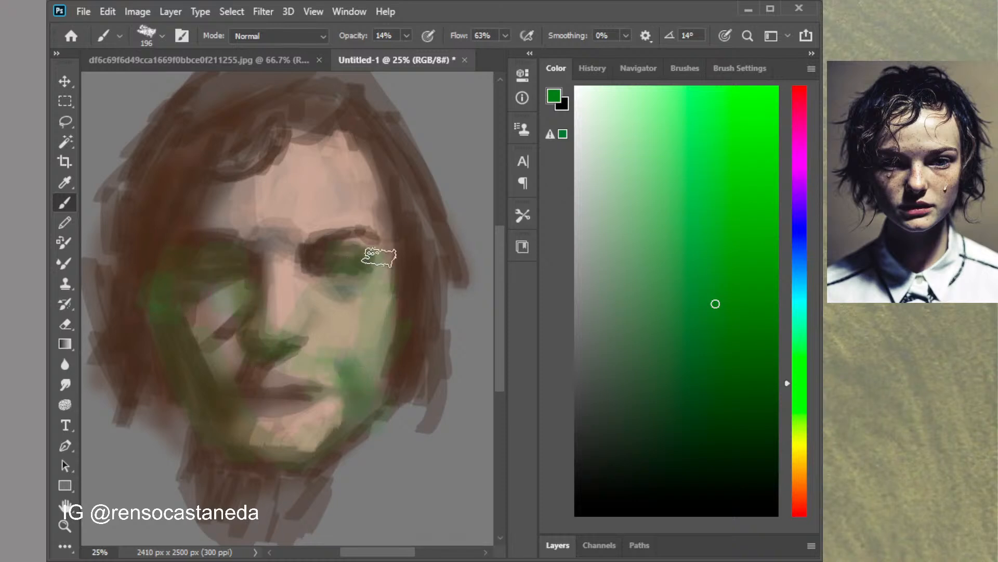
Show the layer list and glaze green over the sides of the forehead, the hairline, the nose bridge and the chin
left_click(558, 545)
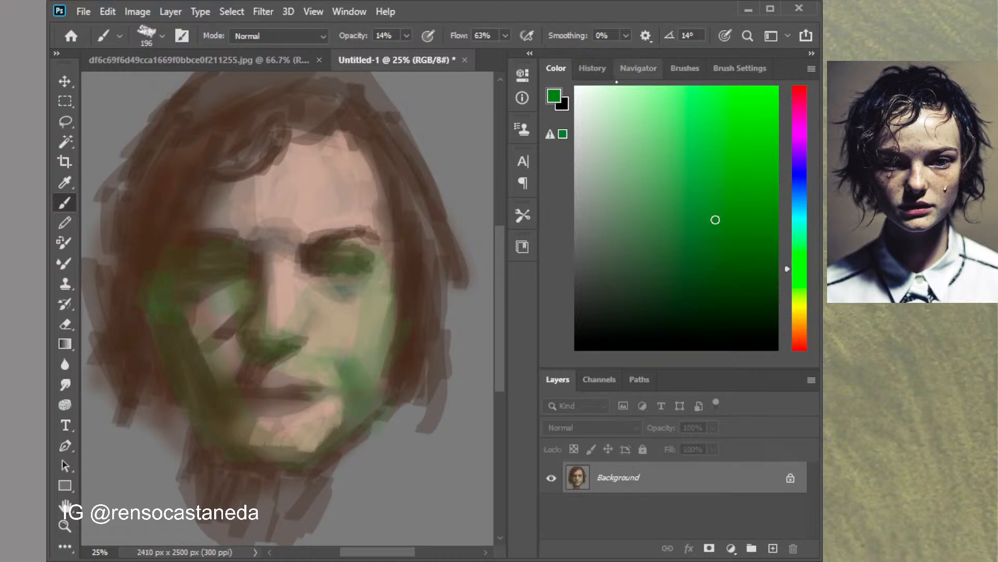
left_click_drag(392, 230, 374, 165)
mouse_move(386, 263)
left_mouse_down()
mouse_move(360, 141)
mouse_move(315, 137)
left_mouse_up()
mouse_move(224, 170)
left_mouse_down()
mouse_move(240, 170)
mouse_move(250, 215)
left_mouse_up()
mouse_move(343, 231)
left_mouse_down()
mouse_move(373, 188)
mouse_move(358, 169)
left_mouse_up()
left_click_drag(309, 257, 307, 275)
mouse_move(279, 384)
left_mouse_down()
mouse_move(259, 404)
mouse_move(252, 375)
mouse_move(261, 422)
left_mouse_up()
Pick a saturated red and glaze it over the nose, the lit cheek and the shadowed cheek
left_click(802, 345)
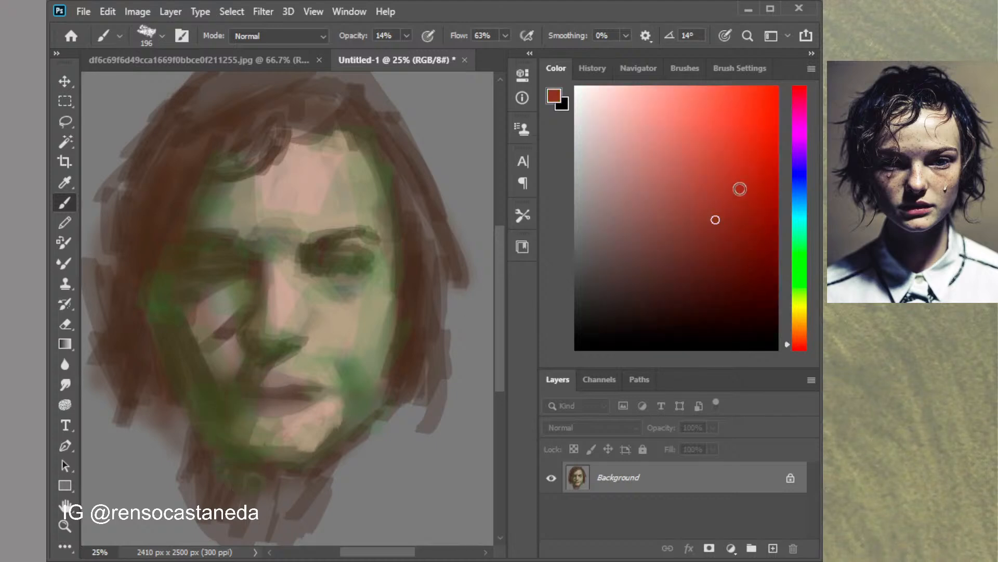
left_click(739, 189)
mouse_move(286, 338)
left_mouse_down()
mouse_move(262, 320)
mouse_move(308, 341)
mouse_move(273, 322)
mouse_move(252, 353)
left_mouse_up()
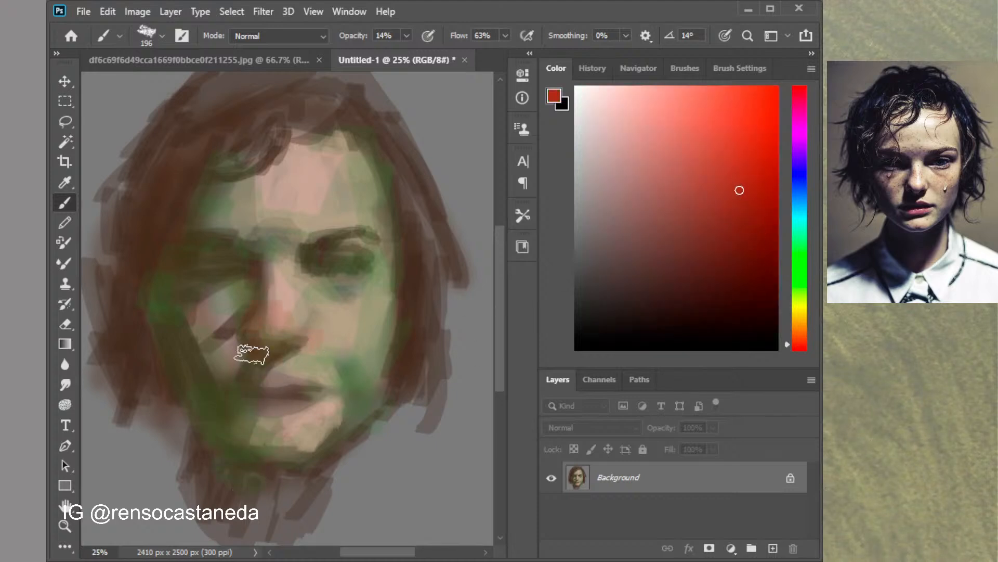
mouse_move(372, 304)
left_mouse_down()
mouse_move(365, 344)
mouse_move(341, 367)
left_mouse_up()
left_click_drag(341, 299, 386, 319)
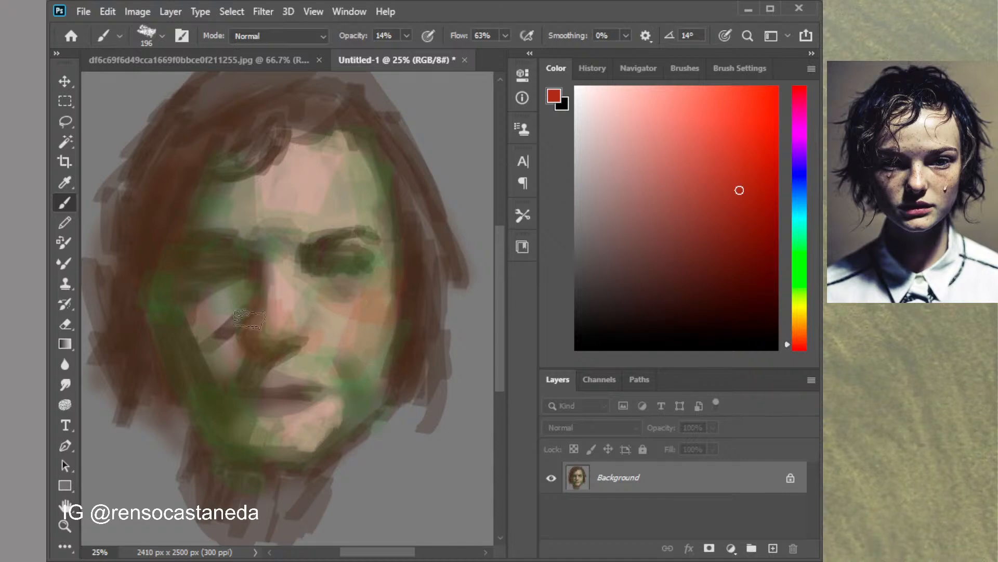
mouse_move(193, 315)
left_mouse_down()
mouse_move(180, 358)
mouse_move(182, 346)
left_mouse_up()
left_click_drag(240, 284, 248, 312)
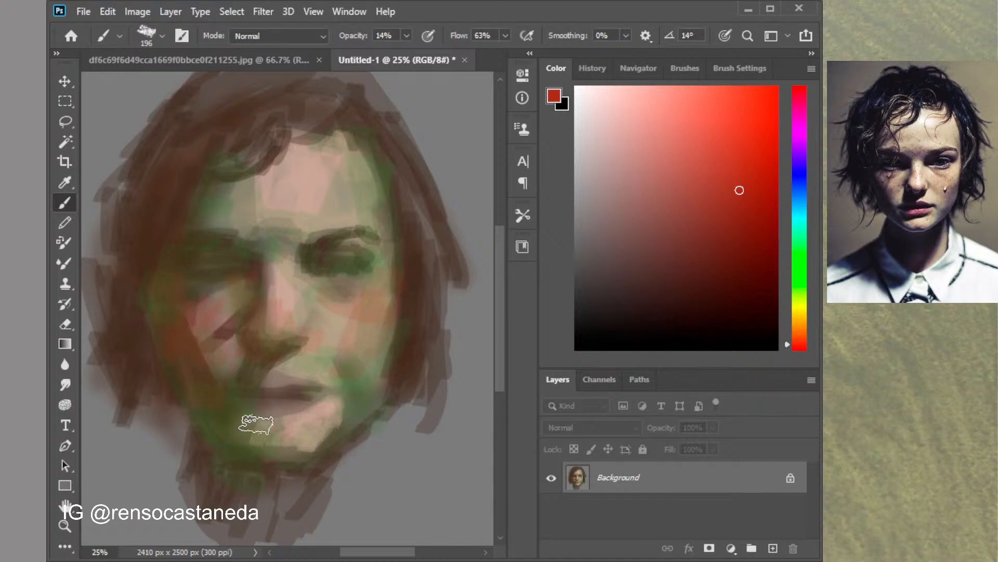
Glaze the saturated red under the chin, beneath the nose and over both eye sockets
mouse_move(256, 424)
left_mouse_down()
mouse_move(264, 442)
mouse_move(323, 467)
left_mouse_up()
left_click_drag(284, 349, 260, 341)
mouse_move(350, 256)
left_mouse_down()
mouse_move(334, 264)
mouse_move(358, 261)
left_mouse_up()
left_click_drag(241, 252, 206, 260)
Pick progressively darker reds and deepen both eye sockets with the 14% opacity brush
left_click(750, 273)
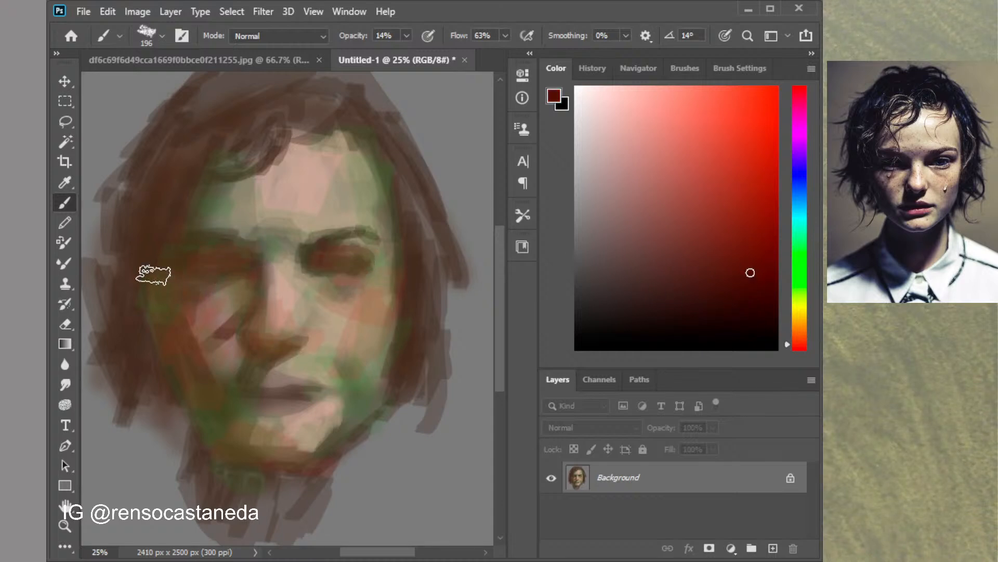
left_click(741, 307)
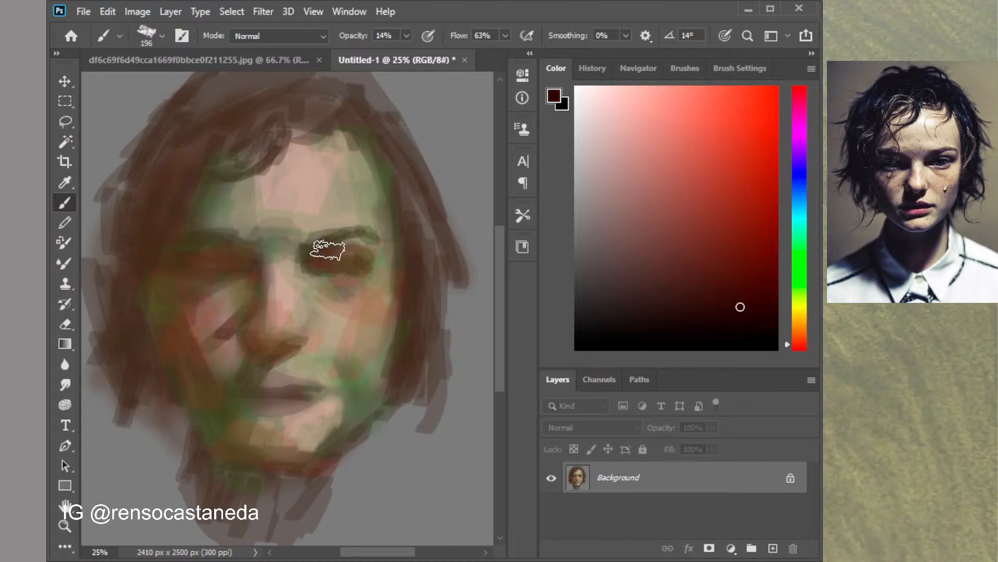
left_click_drag(346, 249, 317, 263)
mouse_move(220, 235)
left_mouse_down()
mouse_move(221, 263)
mouse_move(187, 277)
left_mouse_up()
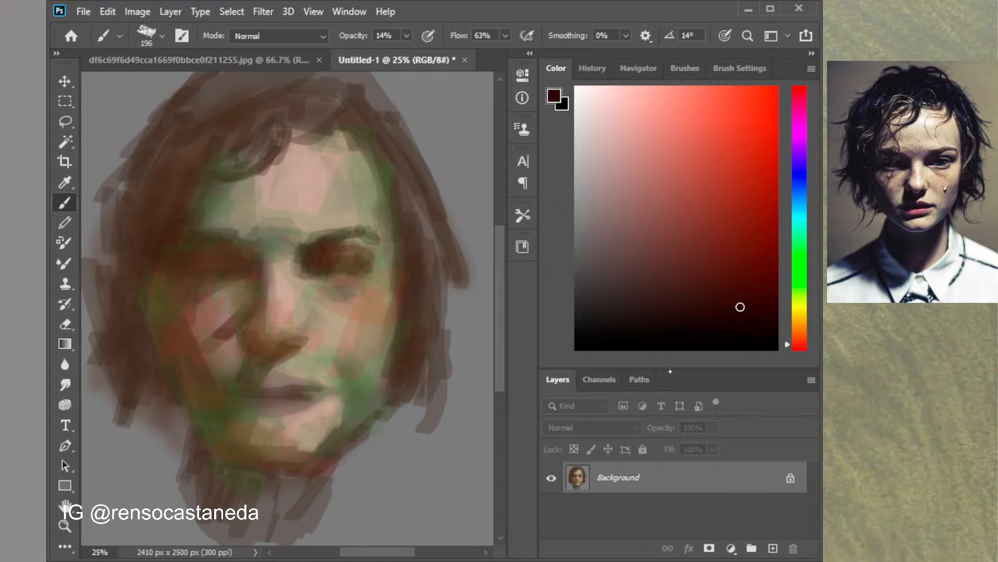
Pick a saturated violet and glaze it over the brow and inner eye corner on the shadowed side
left_click(799, 191)
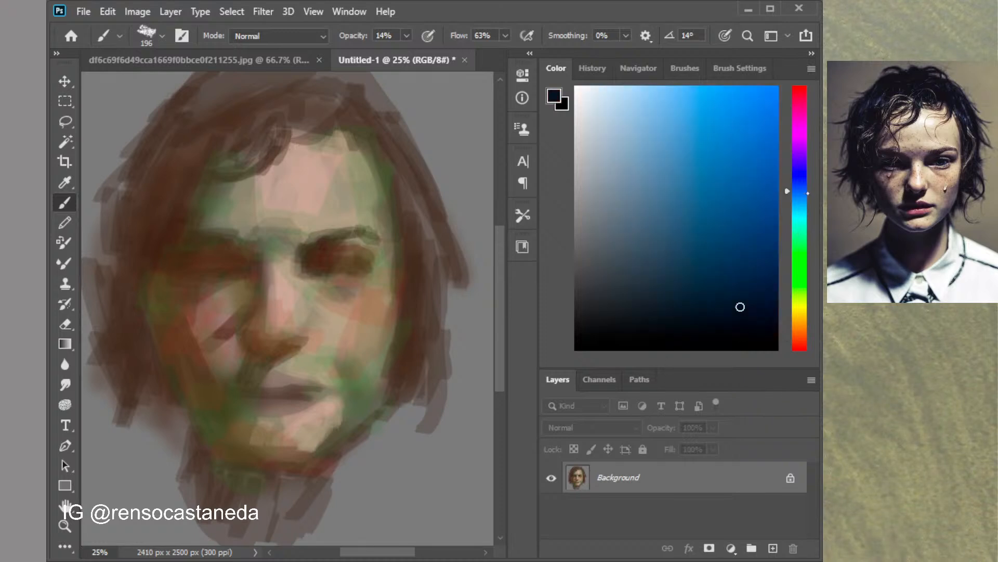
left_click(802, 150)
left_click_drag(702, 175, 758, 156)
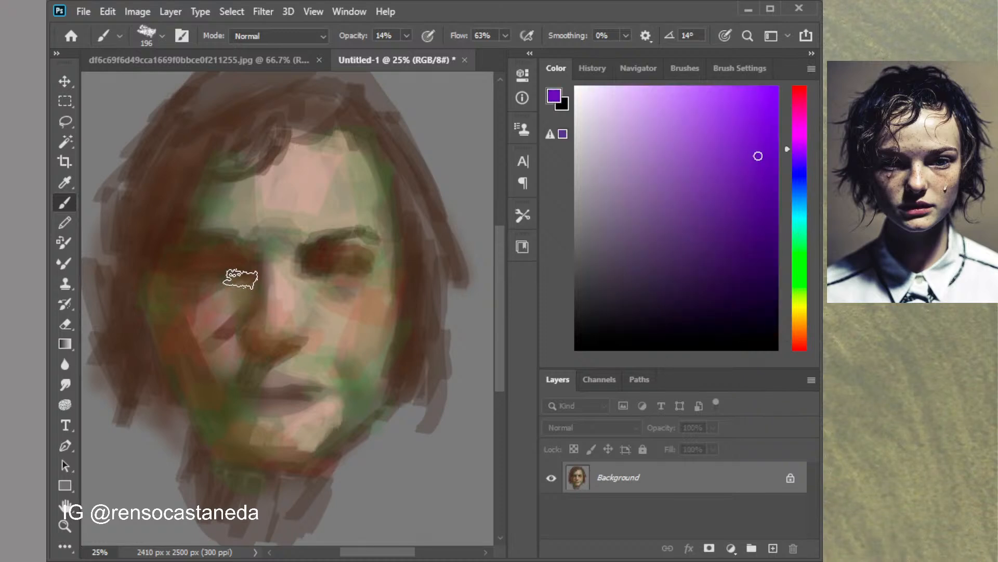
left_click_drag(190, 236, 245, 249)
Pick a darker violet and glaze it down the shadowed side of the face, the nose shadow, both jaw edges and the neck
left_click(765, 233)
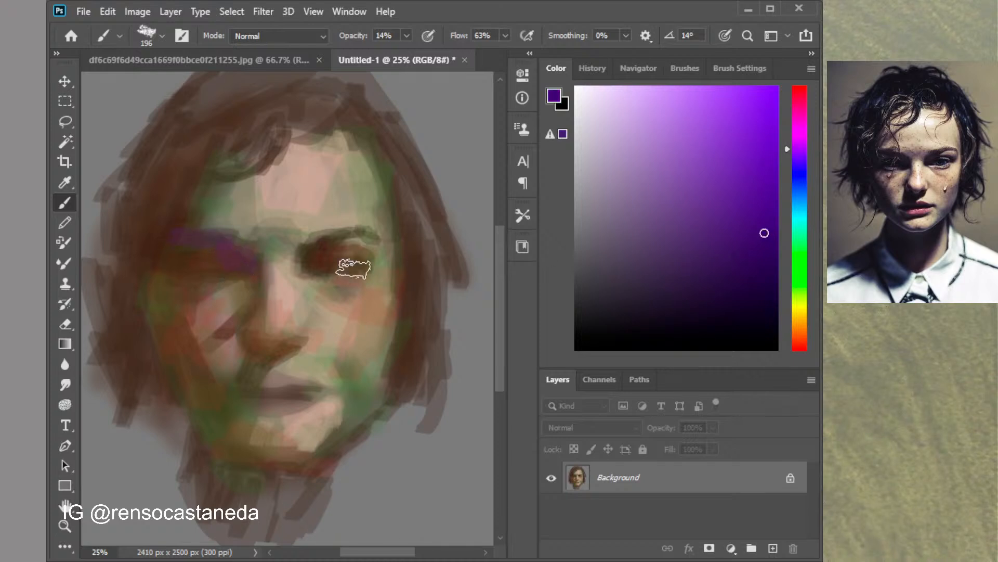
mouse_move(156, 285)
left_mouse_down()
mouse_move(205, 437)
mouse_move(178, 352)
mouse_move(200, 430)
mouse_move(250, 482)
mouse_move(240, 467)
mouse_move(263, 471)
left_mouse_up()
left_click_drag(240, 342, 249, 378)
left_click_drag(202, 423, 265, 496)
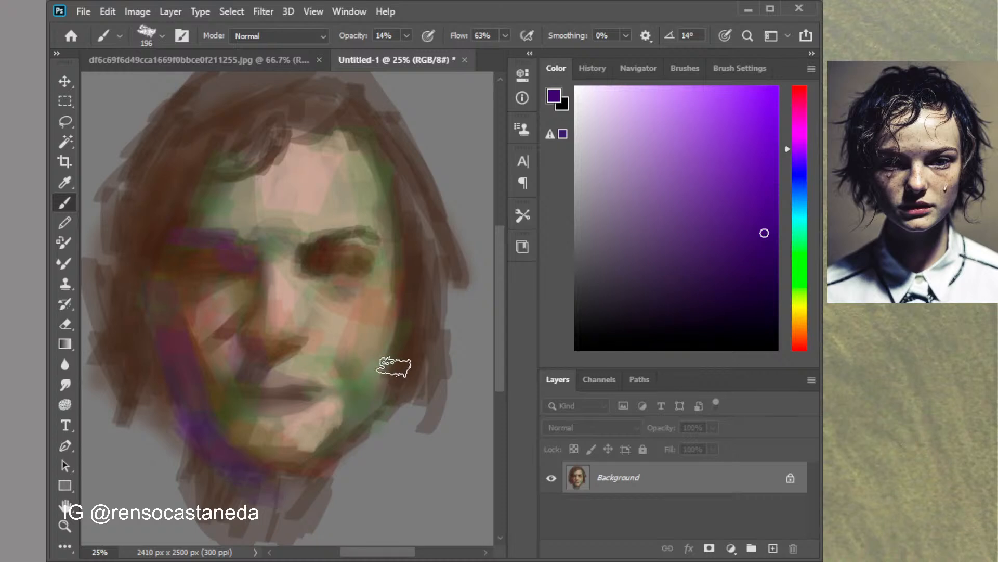
left_click_drag(394, 367, 380, 400)
mouse_move(193, 465)
left_mouse_down()
mouse_move(236, 482)
mouse_move(194, 457)
mouse_move(249, 520)
left_mouse_up()
left_click_drag(180, 481, 213, 550)
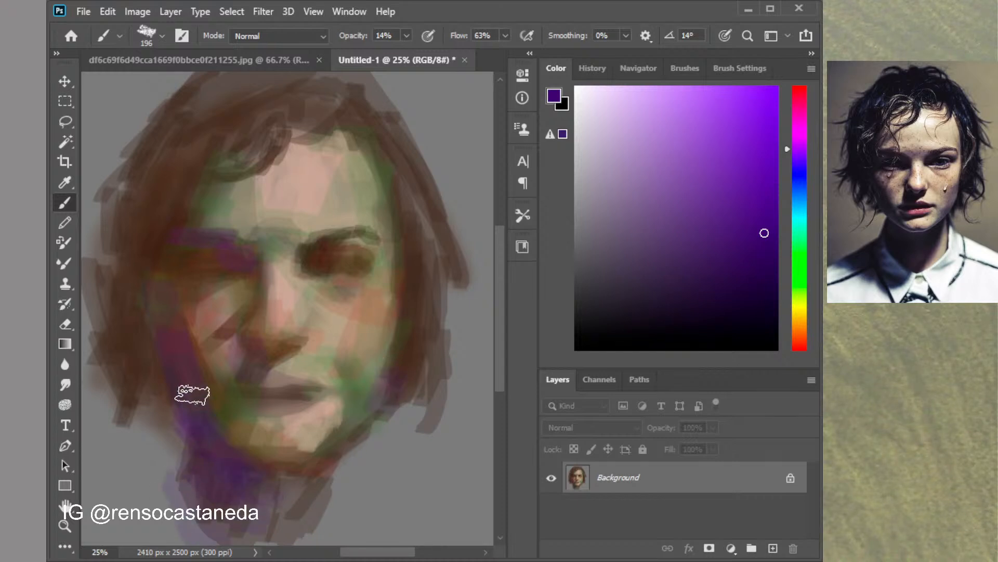
Glaze the dark violet over the shadowed temple and the hair beside it
mouse_move(195, 286)
left_mouse_down()
mouse_move(173, 280)
mouse_move(210, 255)
mouse_move(152, 295)
left_mouse_up()
left_click_drag(195, 130, 166, 218)
left_click_drag(135, 189, 99, 234)
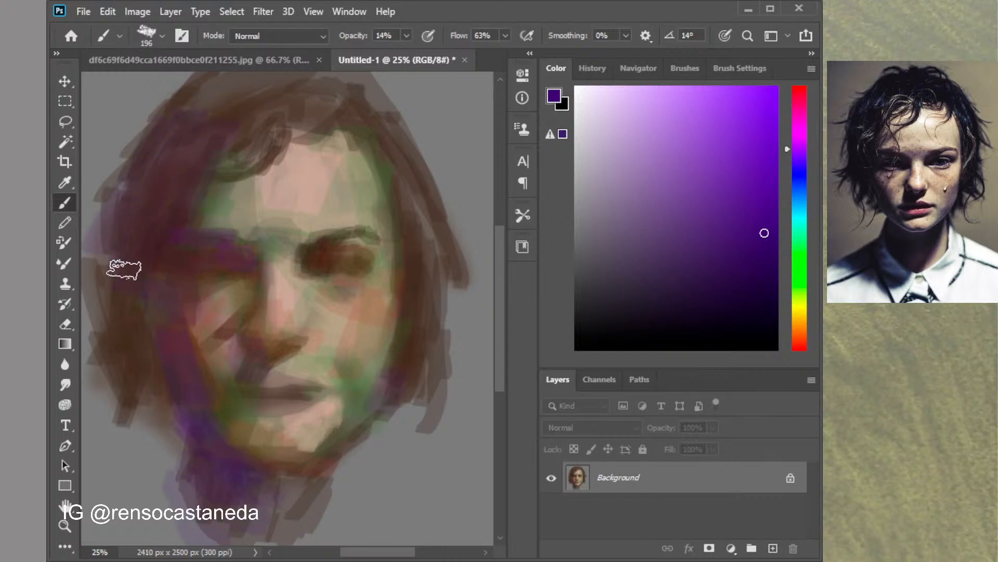
Pick a near-black violet and darken the hair along the shadowed side of the face
left_click(682, 332)
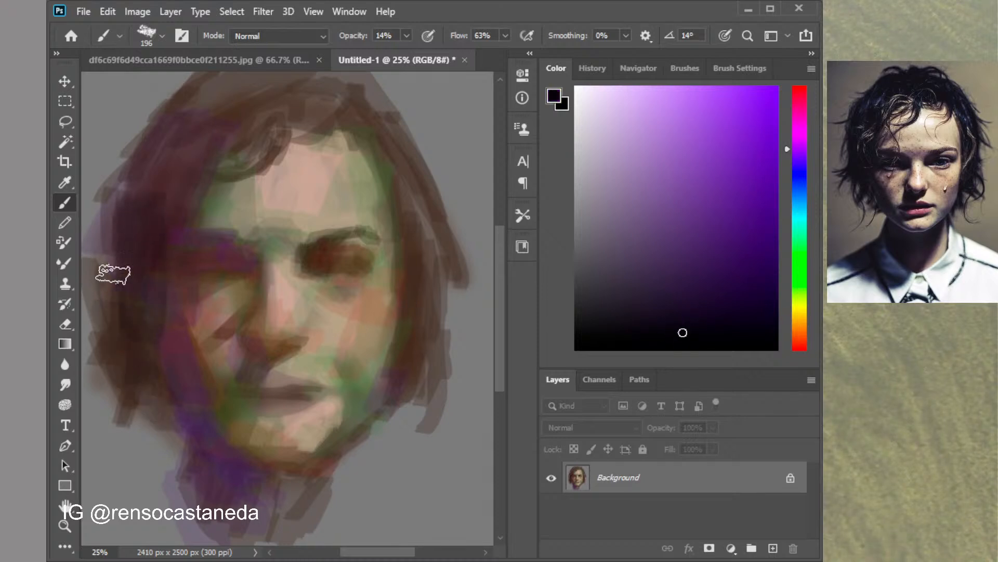
left_click_drag(167, 210, 148, 243)
left_click_drag(160, 143, 161, 361)
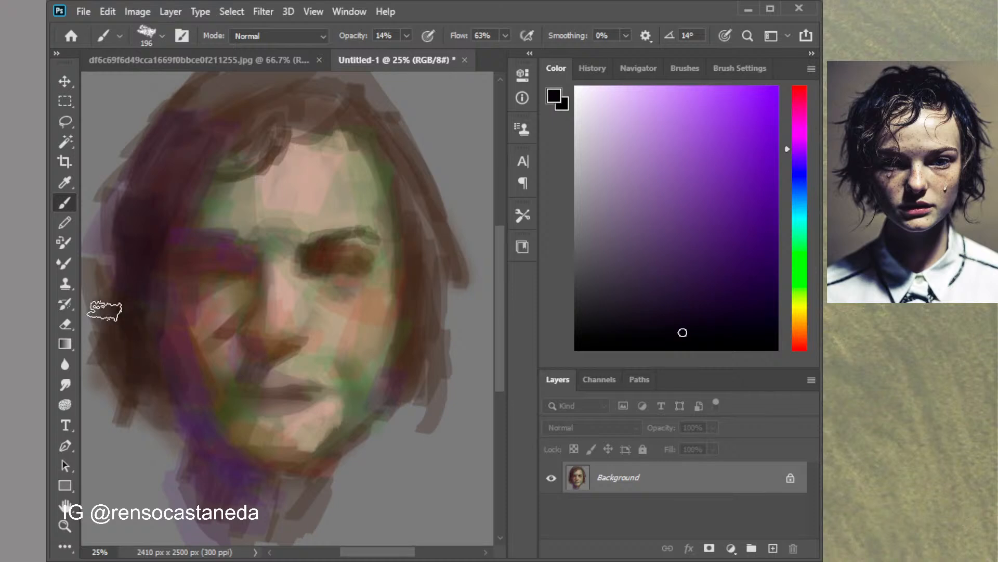
left_click_drag(105, 310, 122, 270)
Darken the hair beside the lit cheek down to the jaw and deepen the lit eye socket with the near-black color
left_click_drag(416, 262, 421, 341)
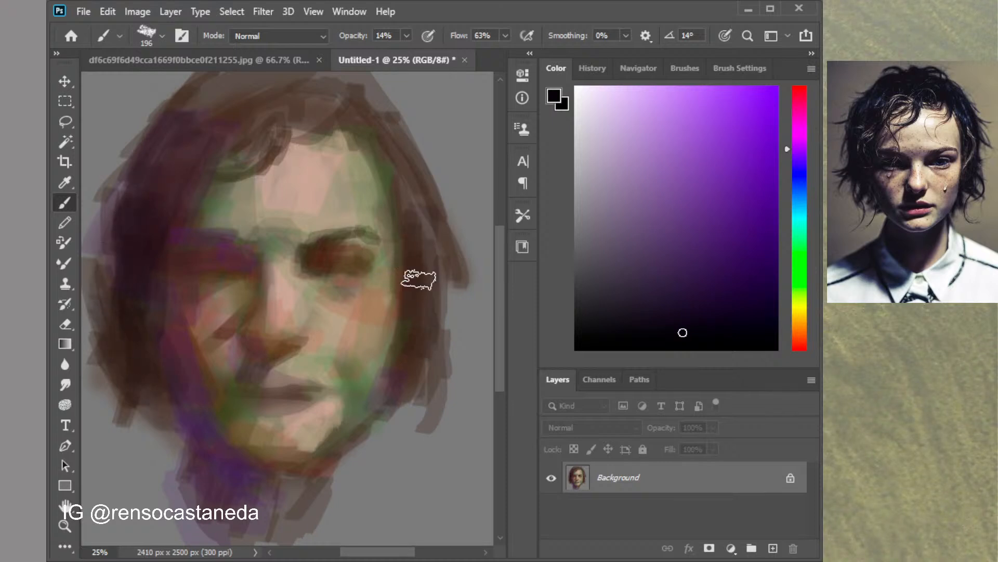
left_click_drag(419, 279, 409, 342)
left_click_drag(428, 263, 412, 401)
mouse_move(424, 342)
left_mouse_down()
mouse_move(408, 398)
mouse_move(386, 423)
left_mouse_up()
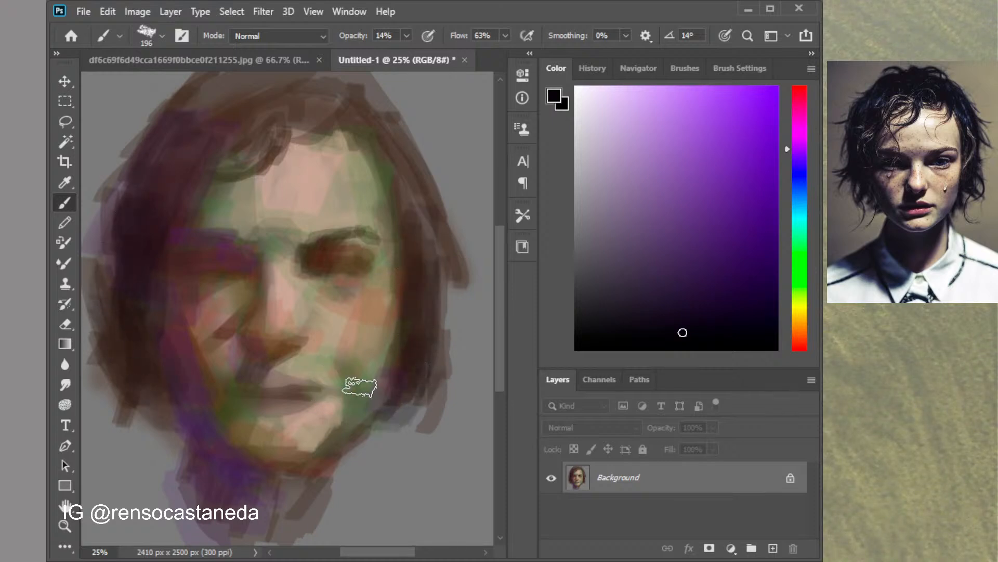
left_click_drag(318, 251, 330, 263)
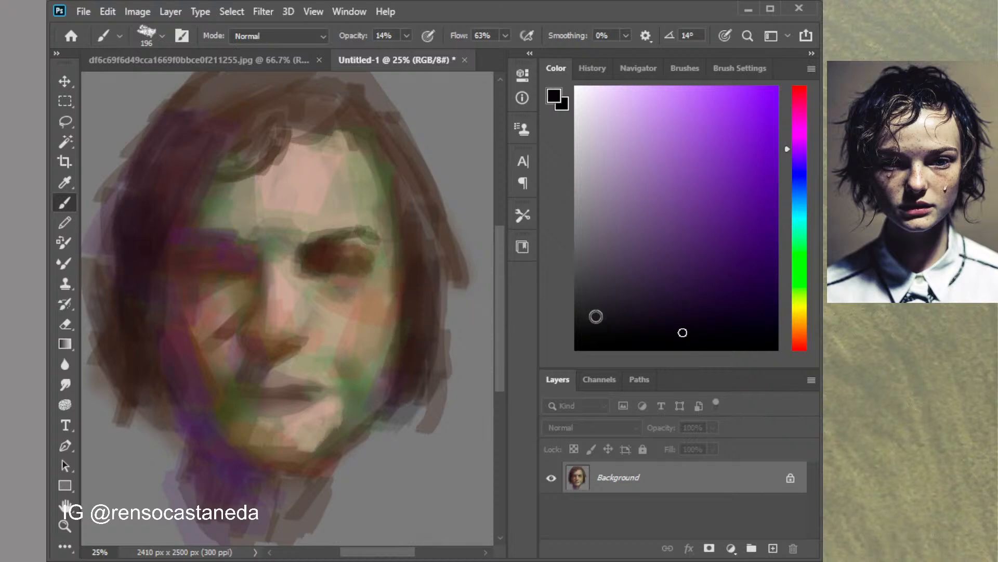
Pick a muted orange, glaze it over the forehead, nose and lit cheek, and check the portrait mirrored horizontally before flipping it back
left_click(800, 322)
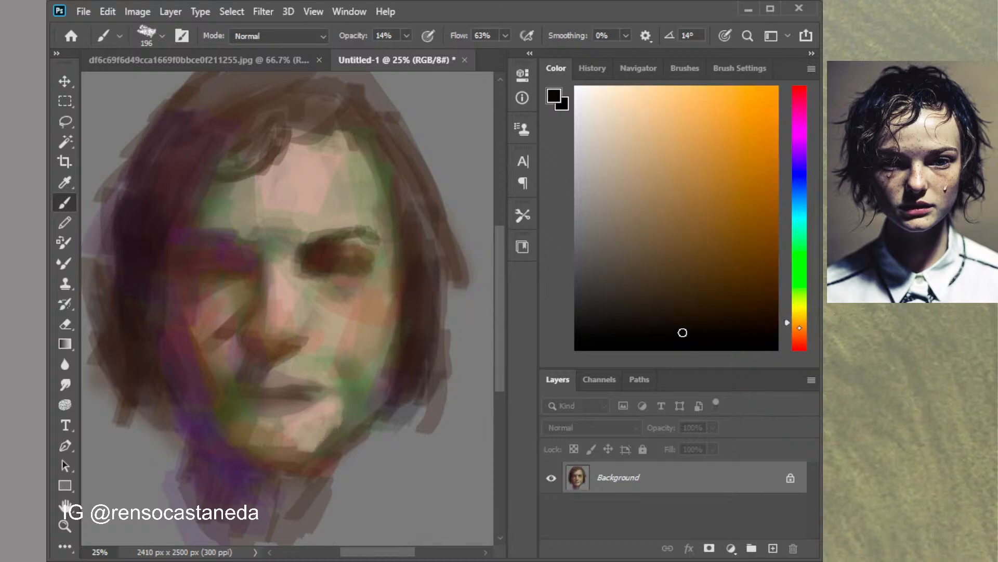
left_click(691, 155)
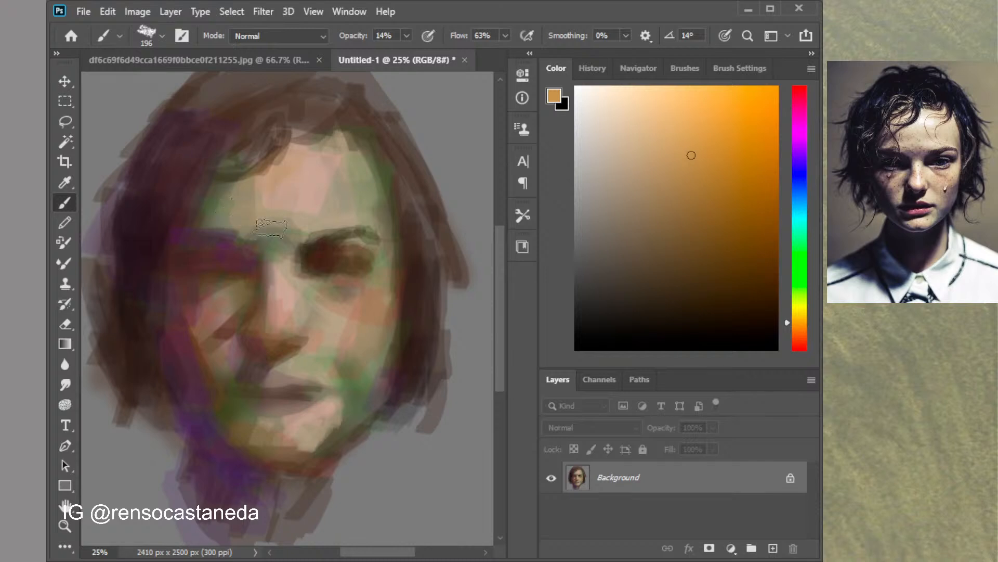
mouse_move(271, 228)
left_mouse_down()
mouse_move(312, 192)
mouse_move(324, 148)
mouse_move(349, 216)
mouse_move(357, 208)
mouse_move(290, 192)
left_mouse_up()
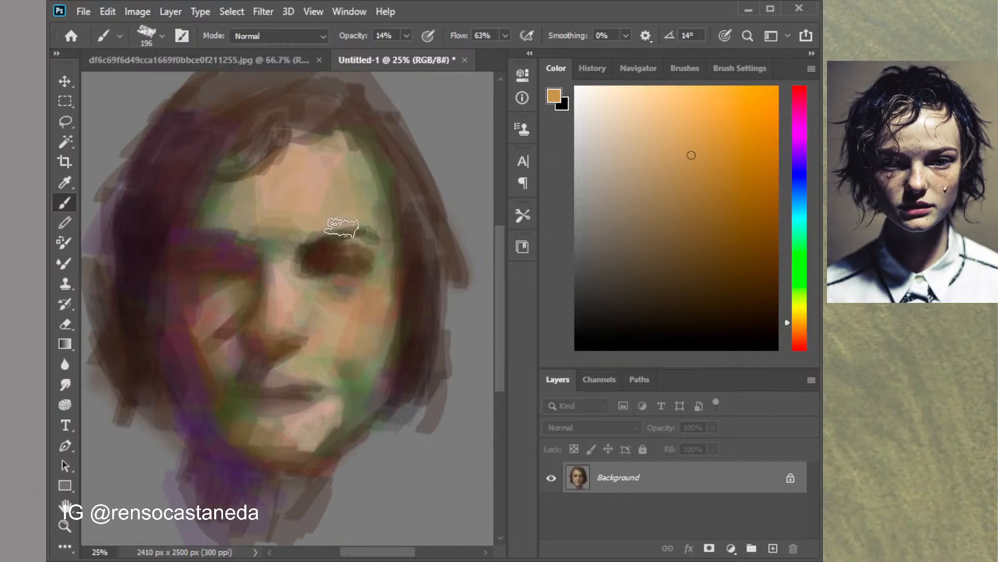
key("ctrl+shift+h")
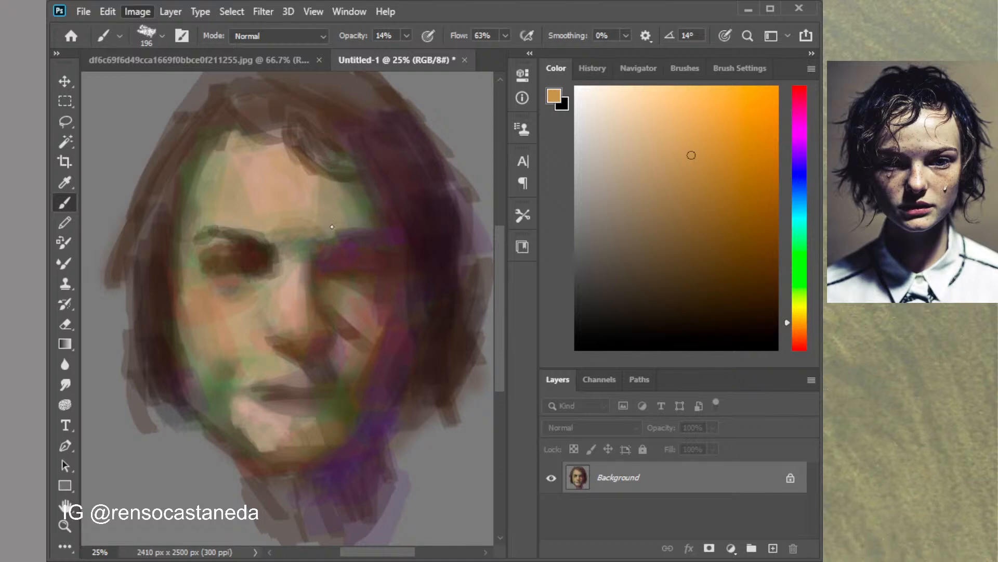
key("ctrl+shift+h")
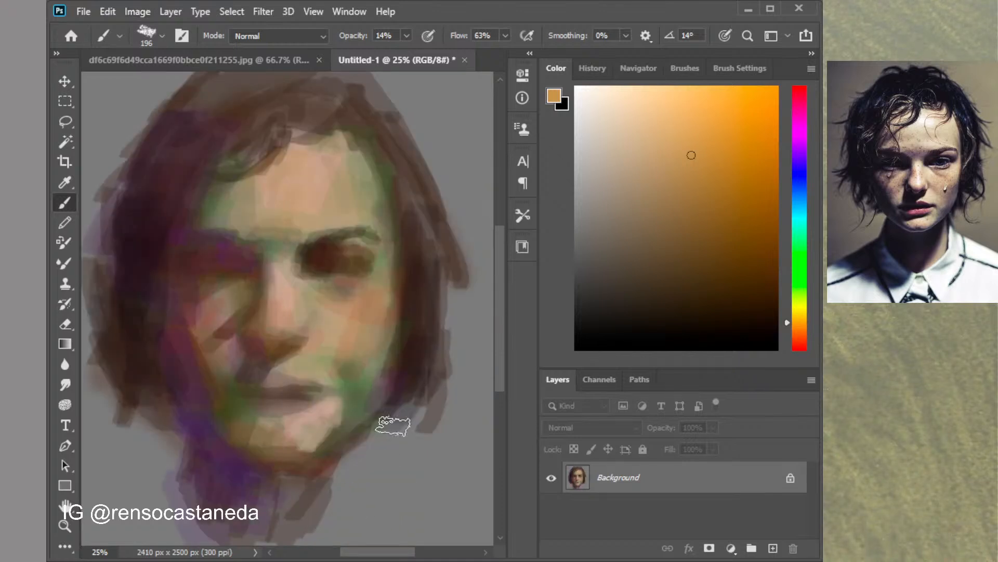
Raise the brush opacity to 45% and paint brighter orange tones over the lit cheek and the center of the forehead
left_click(703, 132)
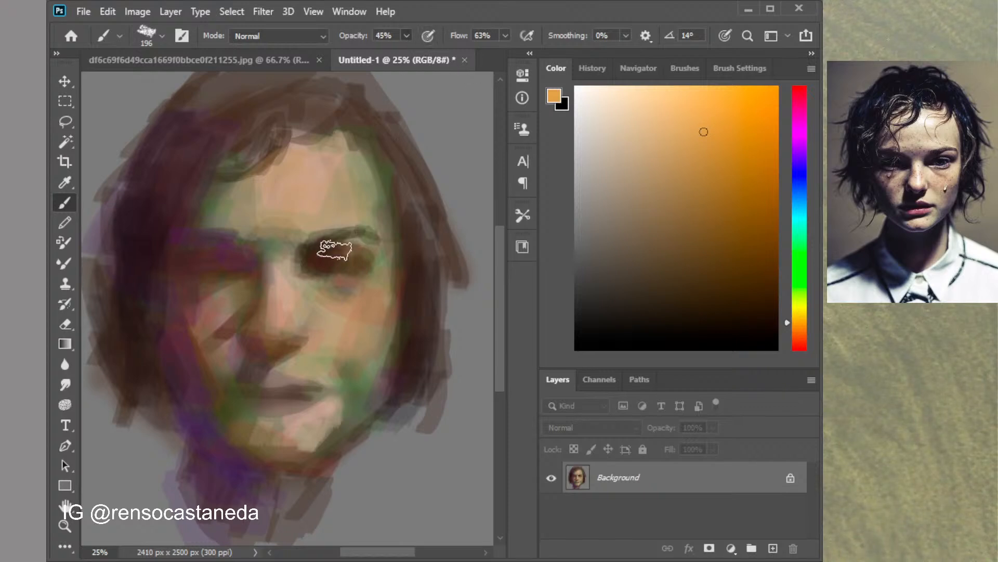
left_click_drag(310, 294, 351, 329)
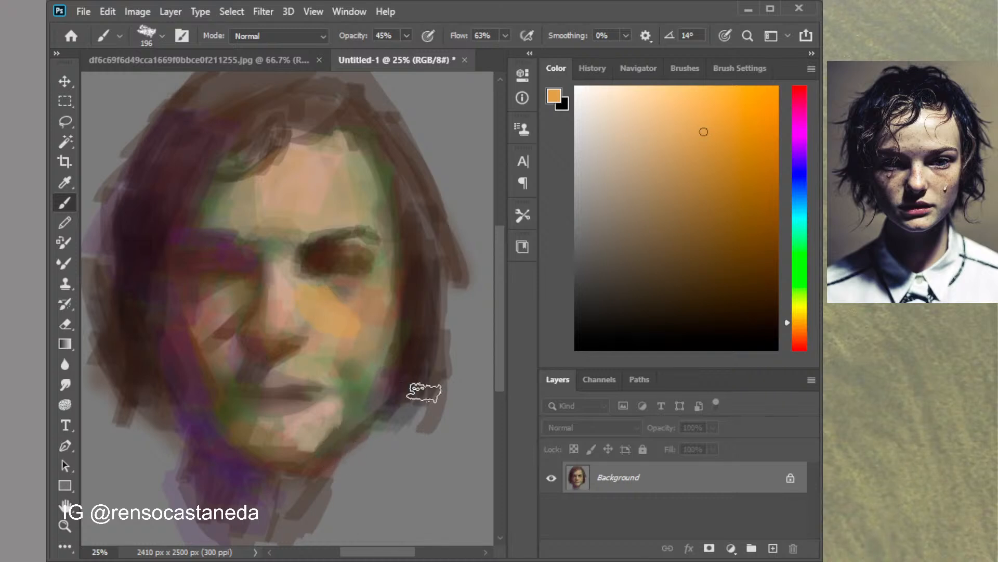
left_click(798, 330)
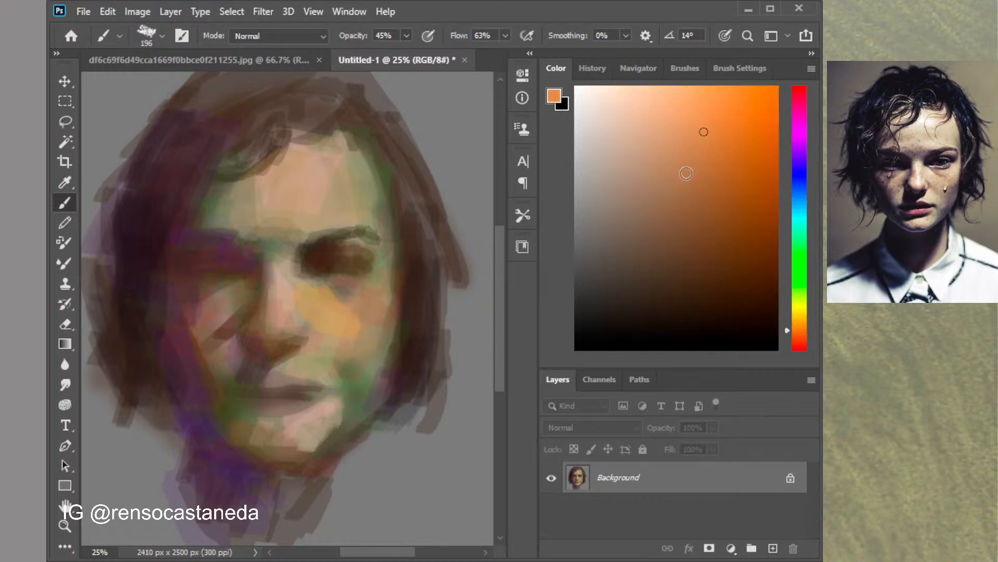
left_click(699, 144)
mouse_move(308, 230)
left_mouse_down()
mouse_move(311, 200)
mouse_move(347, 211)
left_mouse_up()
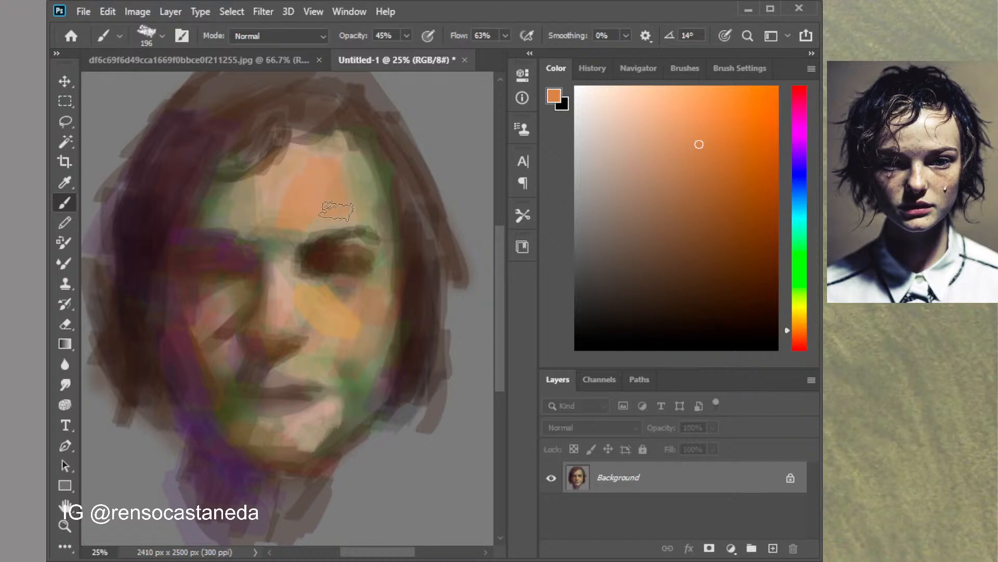
Try a duller brownish orange on the forehead, and pick a light peach to cover the lit forehead
left_click(654, 182)
left_click_drag(337, 174, 337, 202)
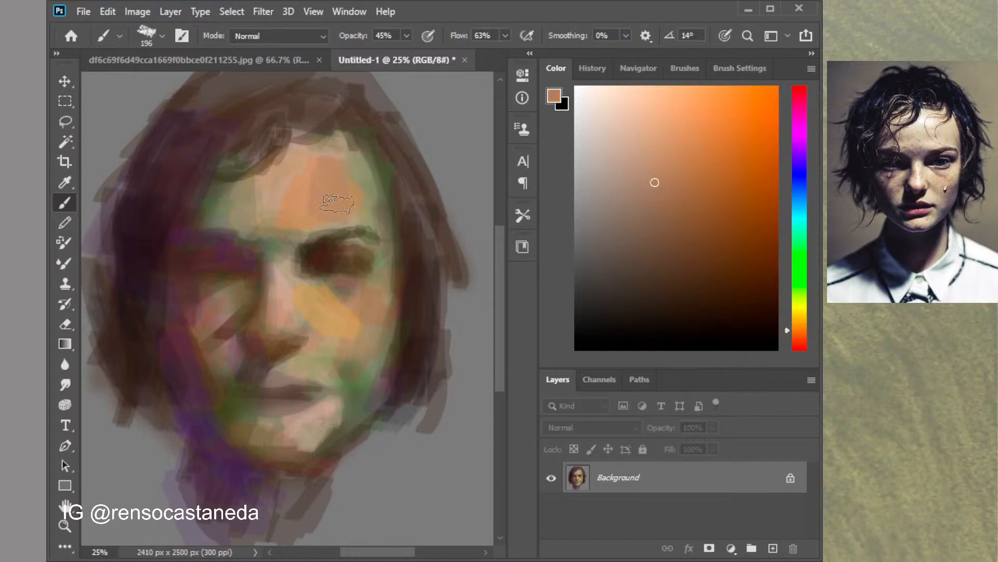
left_click(652, 144)
mouse_move(367, 156)
left_mouse_down()
mouse_move(343, 208)
mouse_move(297, 195)
mouse_move(273, 211)
mouse_move(249, 202)
mouse_move(314, 161)
mouse_move(361, 210)
left_mouse_up()
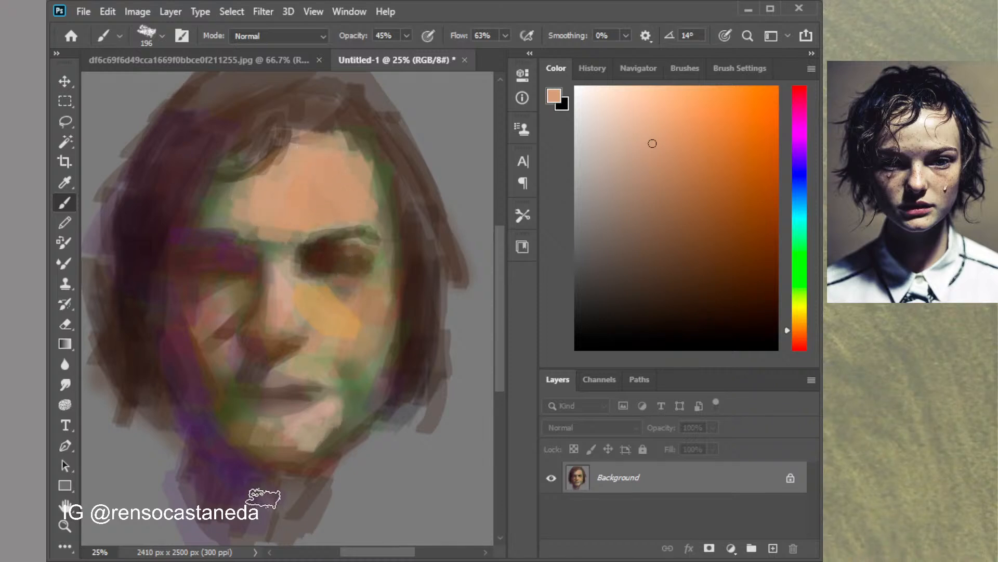
Paint light peach over the nose, lit cheek and chin with a 161 px brush, and glaze the shadowed cheek at 19% opacity
left_click_drag(286, 295, 284, 323)
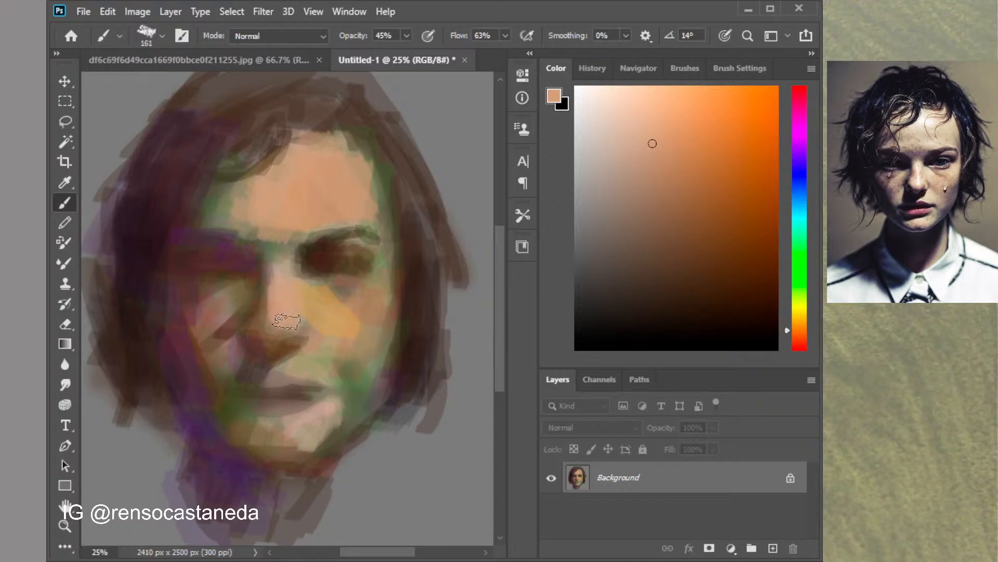
mouse_move(334, 316)
left_mouse_down()
mouse_move(361, 298)
mouse_move(336, 313)
mouse_move(339, 330)
mouse_move(332, 320)
mouse_move(370, 283)
mouse_move(334, 360)
mouse_move(293, 373)
left_mouse_up()
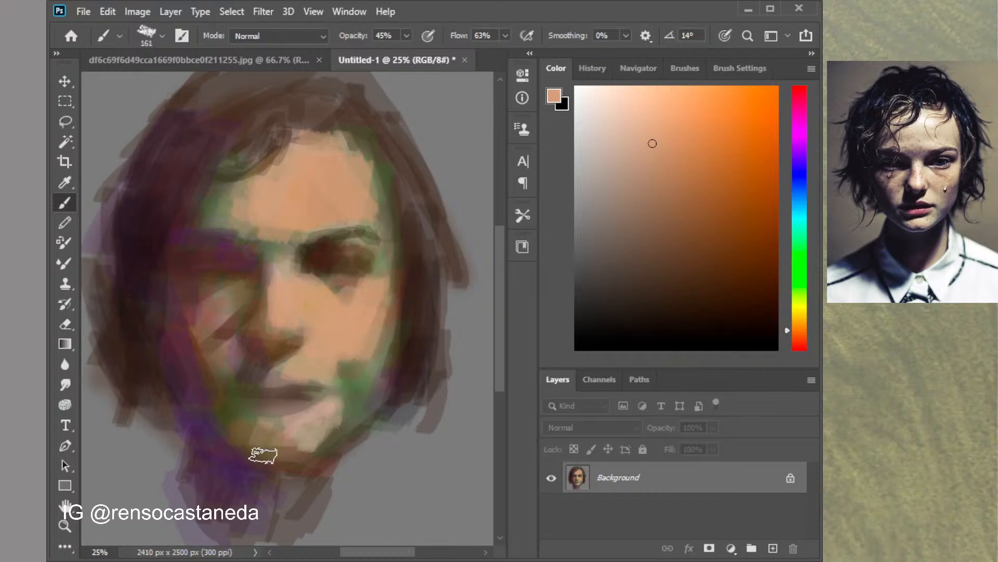
left_click_drag(330, 415, 327, 416)
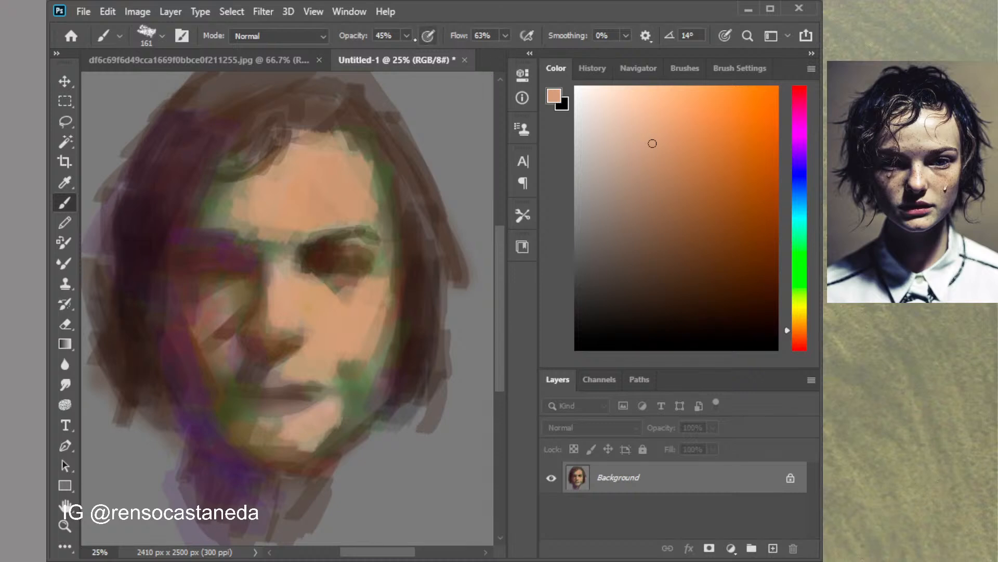
left_click(388, 54)
left_click_drag(214, 313, 240, 289)
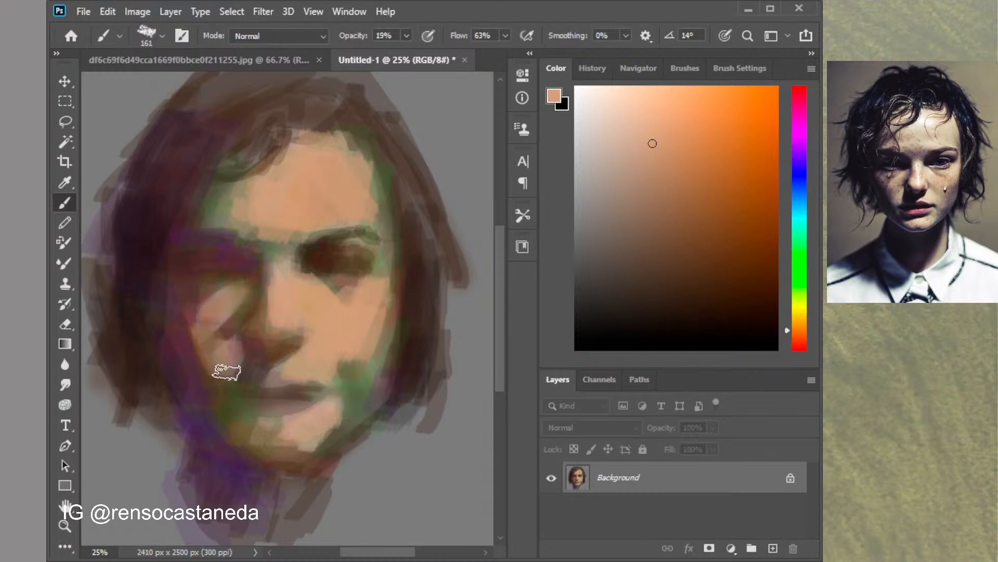
Examine the brushwork around the eyes, nose and lit cheek up close and from a distance
key("ctrl+plus")
key("ctrl+plus")
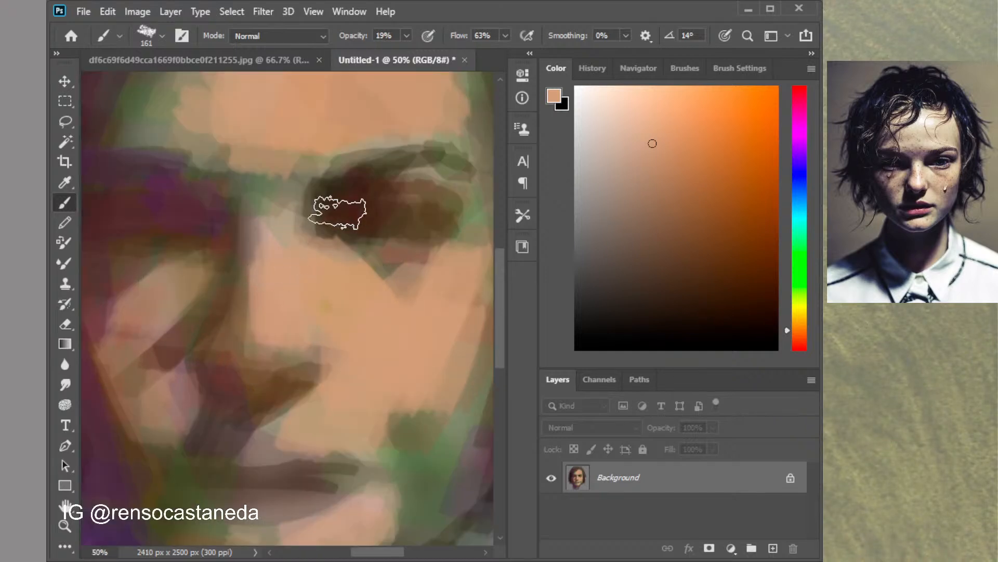
key("ctrl+minus")
key("ctrl+minus")
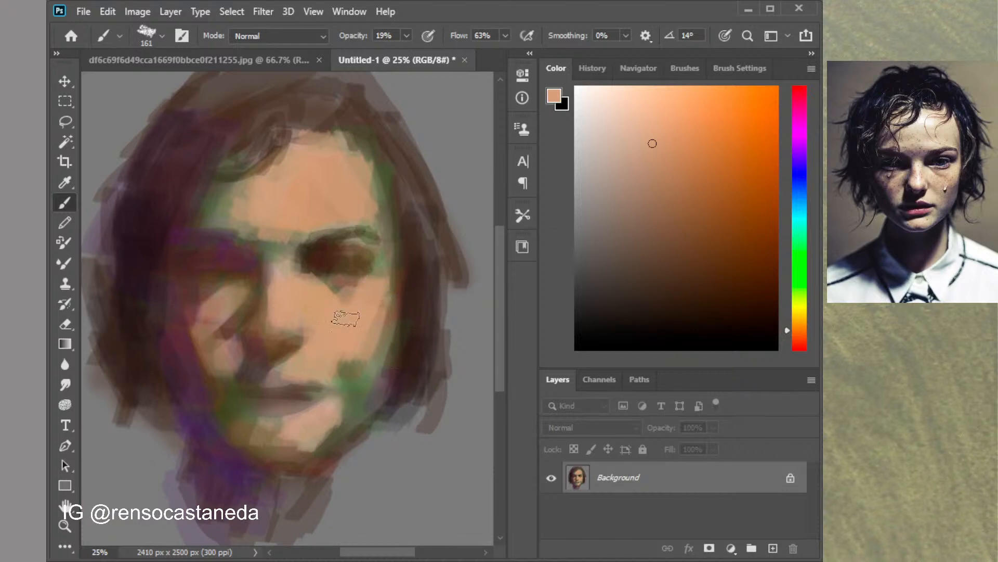
key("ctrl+plus")
key("ctrl+plus")
key("ctrl+plus")
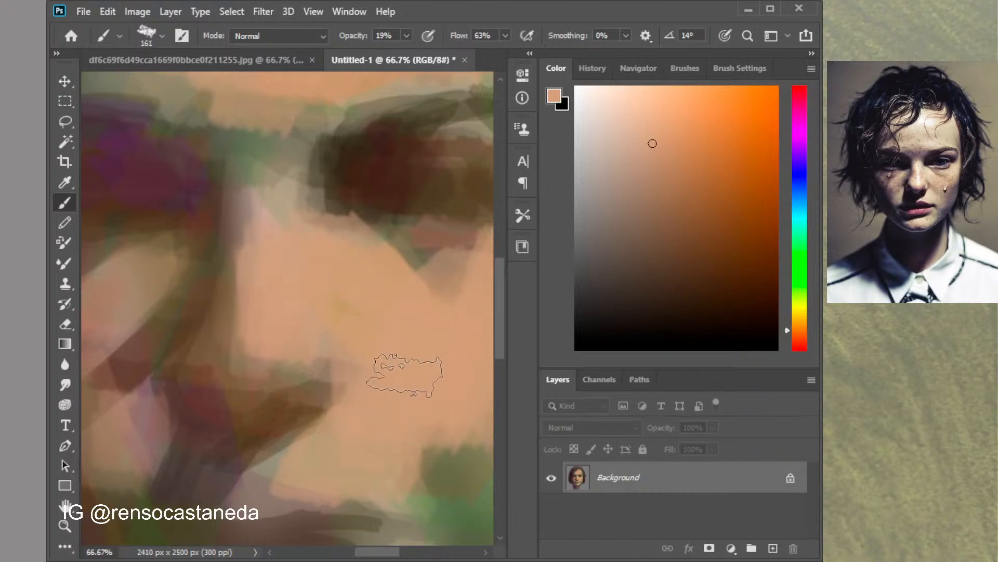
key("ctrl+minus")
key("ctrl+minus")
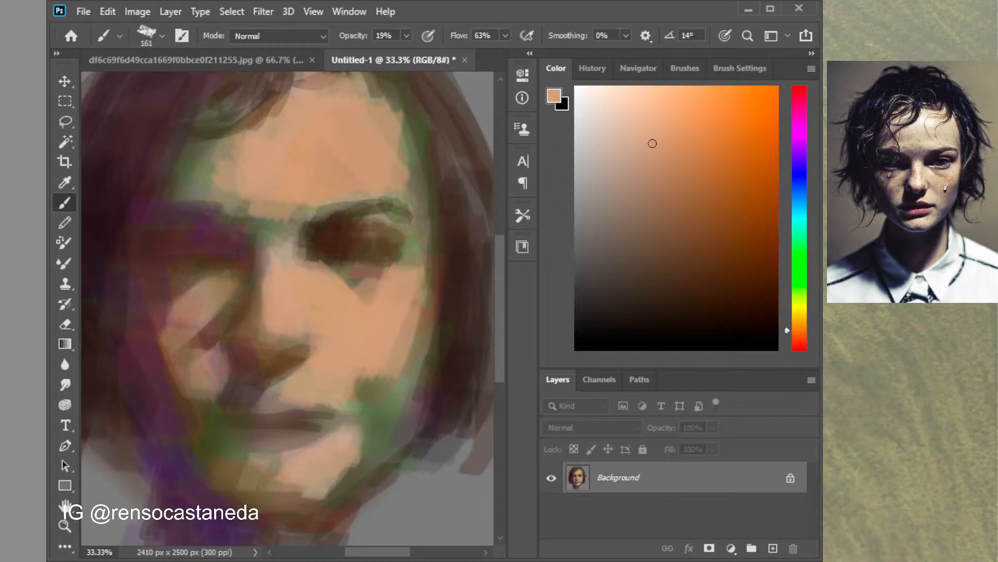
Pick a light, muted yellow-green and lower the brush opacity to 13%
left_click(800, 292)
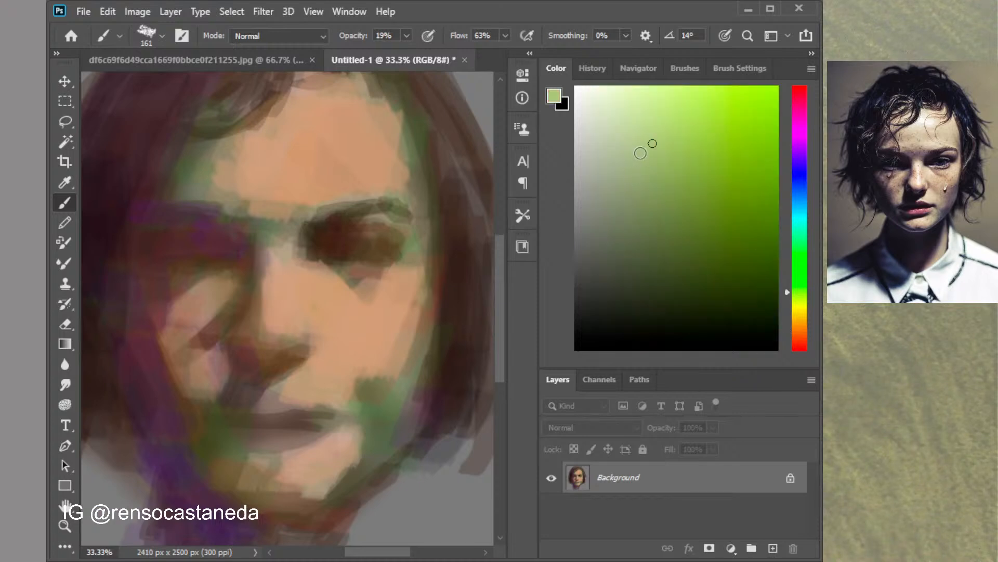
left_click(649, 157)
key("1")
key("3")
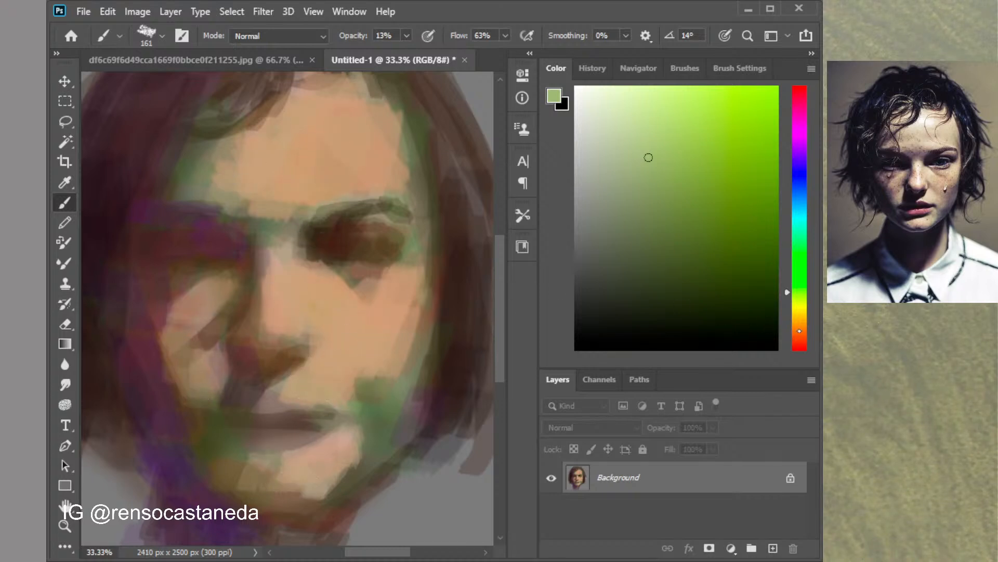
Pick a bright coral orange and glaze it over the lit cheek and jaw at 13% opacity
left_click(800, 338)
left_click_drag(700, 129, 702, 122)
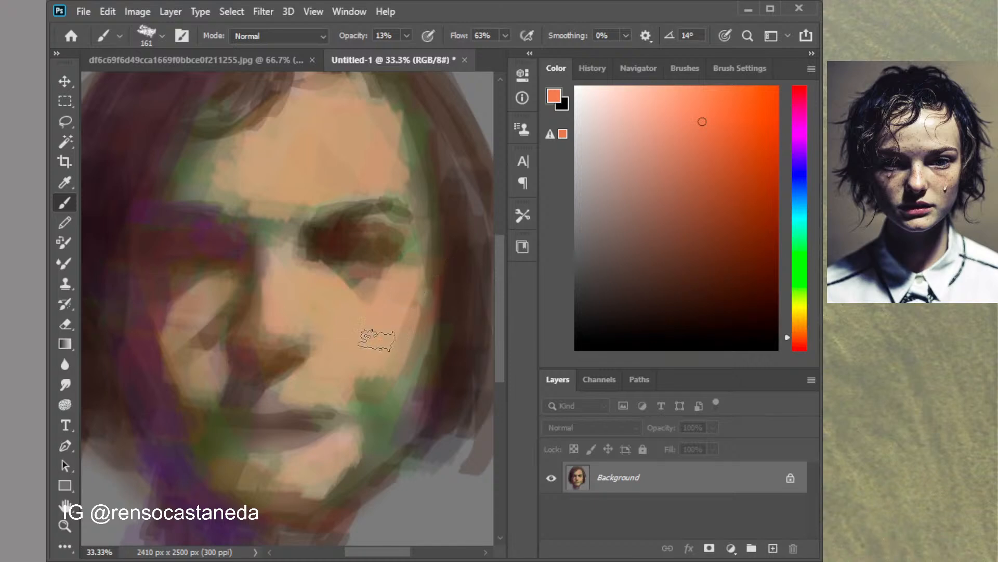
mouse_move(386, 376)
left_mouse_down()
mouse_move(370, 424)
mouse_move(362, 411)
left_mouse_up()
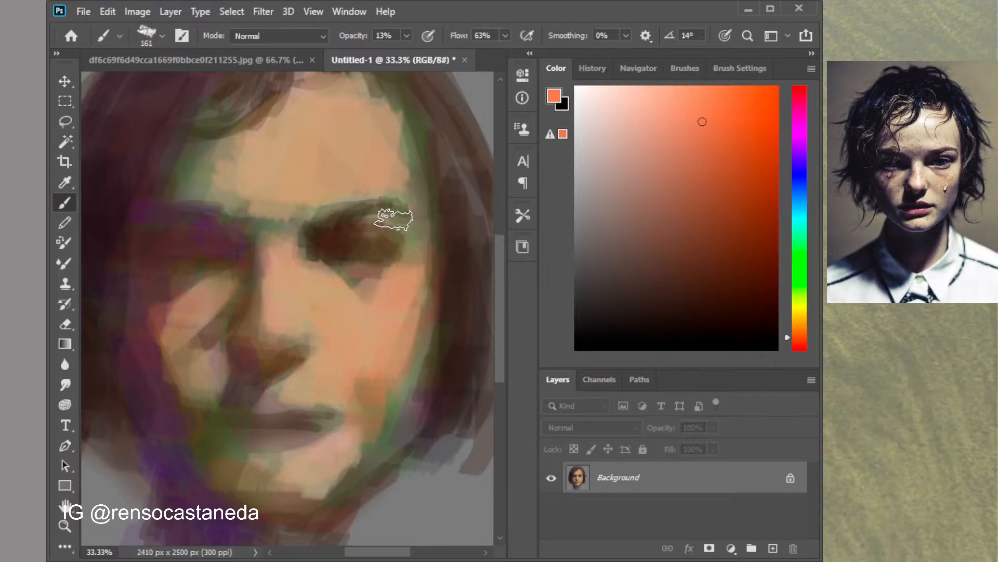
Reduce the brush to 53 px and glaze coral orange over the lit eye's upper lid and brow bone
mouse_move(393, 218)
left_mouse_down()
mouse_move(408, 214)
mouse_move(399, 220)
left_mouse_up()
left_click(740, 68)
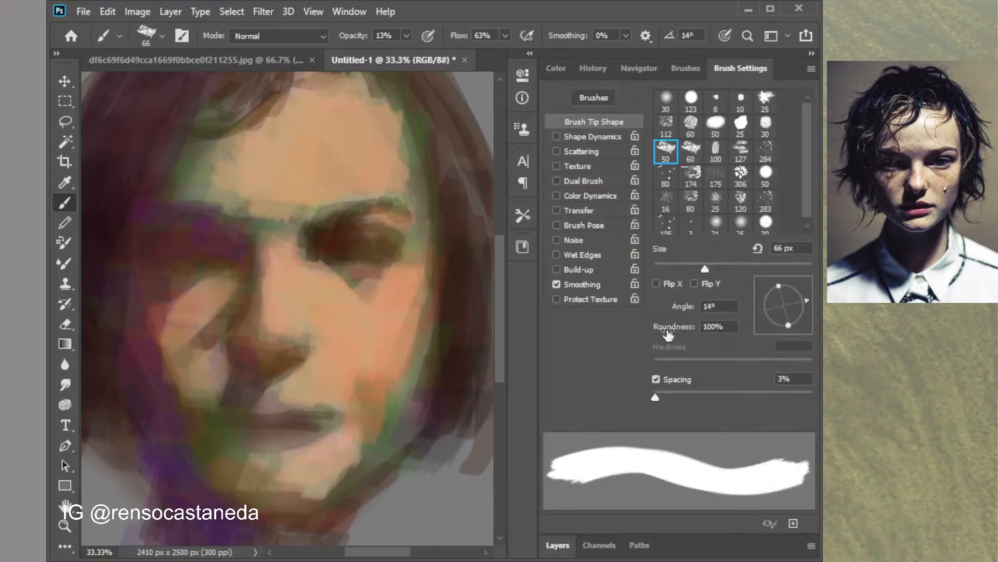
left_click_drag(705, 269, 694, 269)
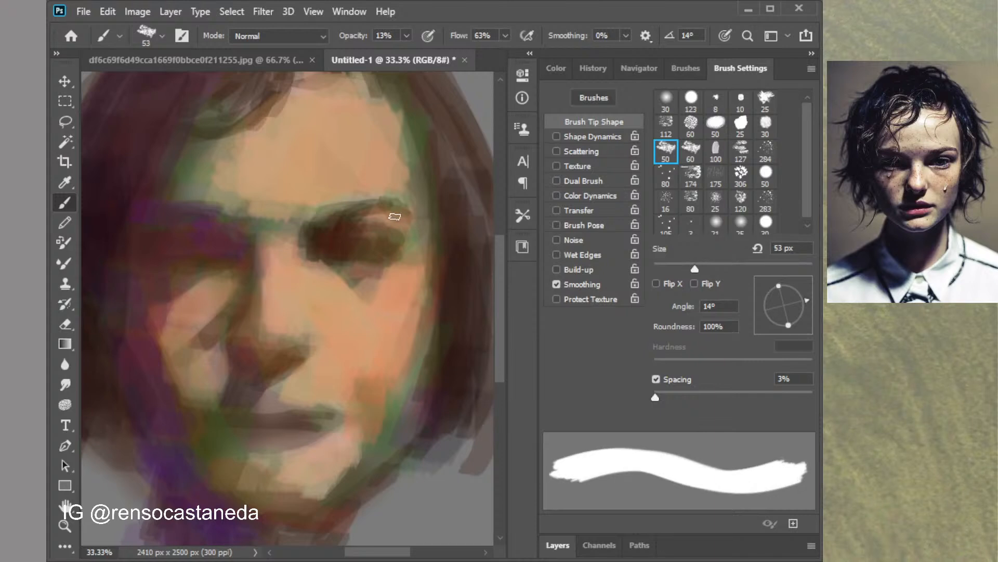
left_click_drag(382, 212, 400, 237)
Pick a very pale pink and paint a highlight along the nose bridge and tip
left_click(555, 68)
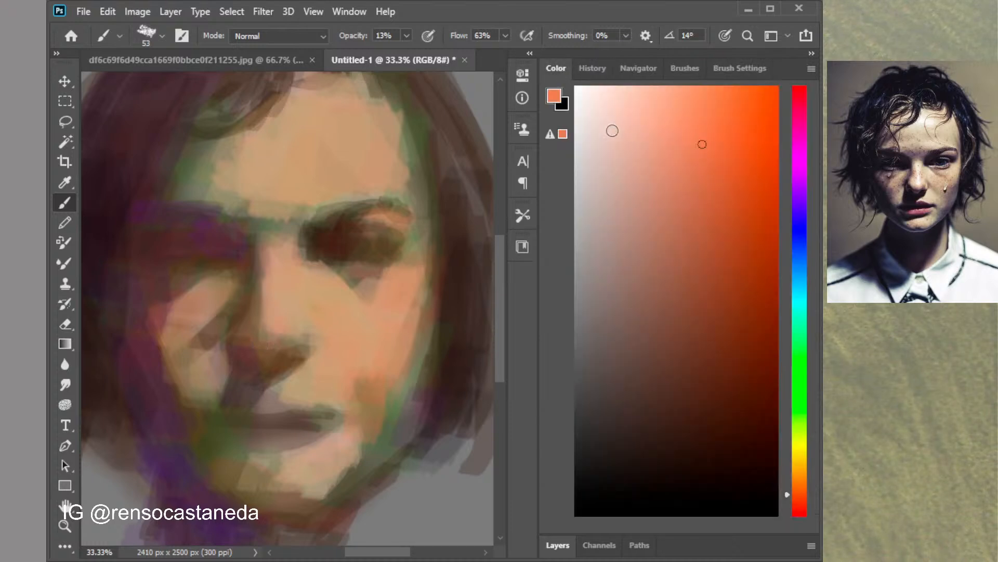
left_click(607, 110)
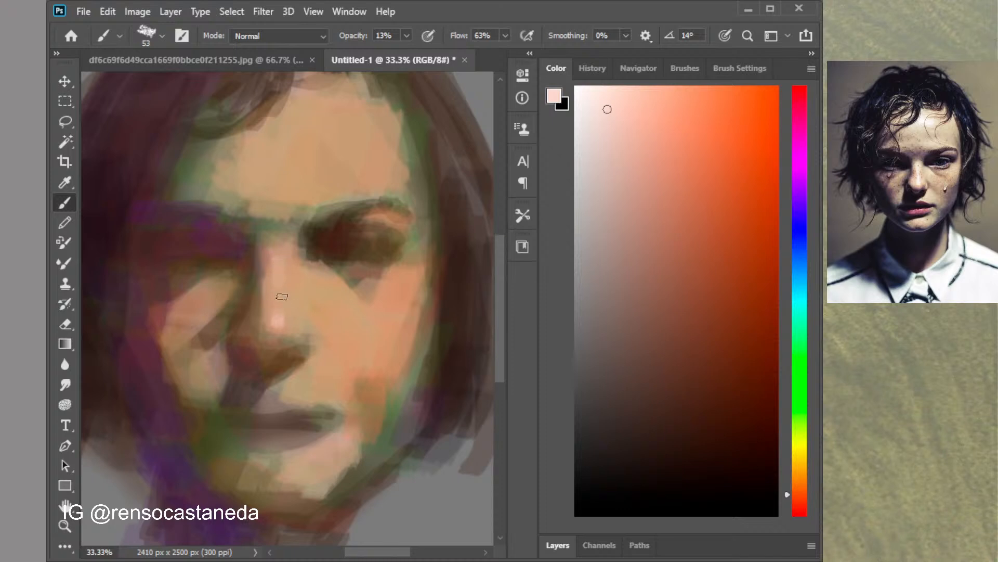
left_click(592, 104)
Reduce the brush to 34 px and paint pale accents along the lit eye's lower lid and inside the eye
left_click(743, 68)
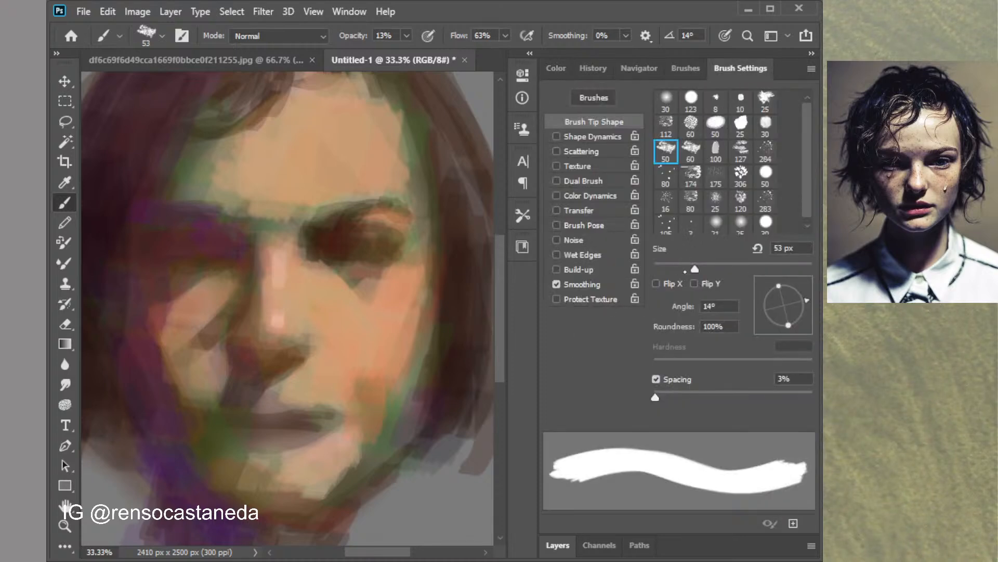
left_click_drag(685, 271, 649, 268)
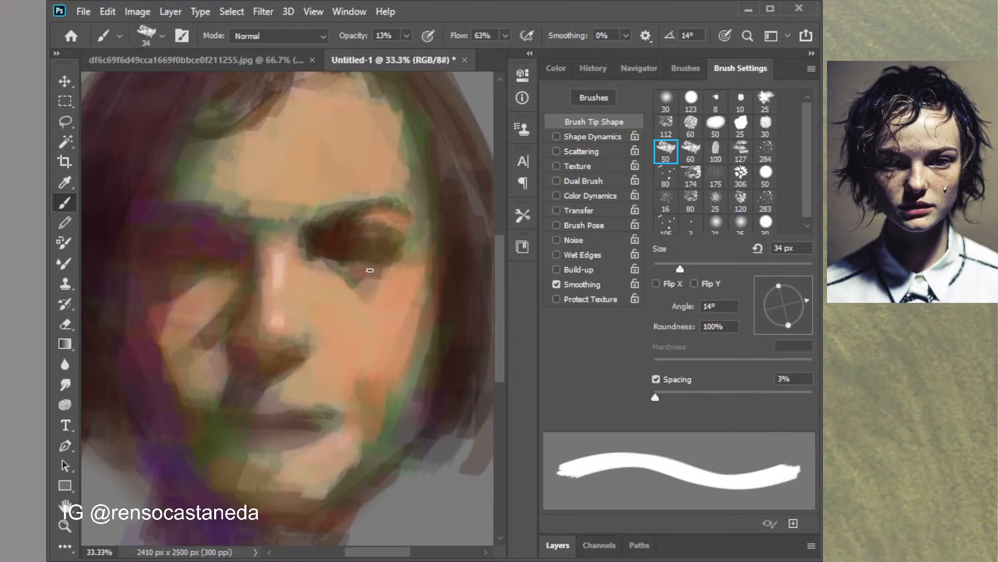
left_click_drag(388, 260, 349, 272)
left_click_drag(366, 238, 386, 245)
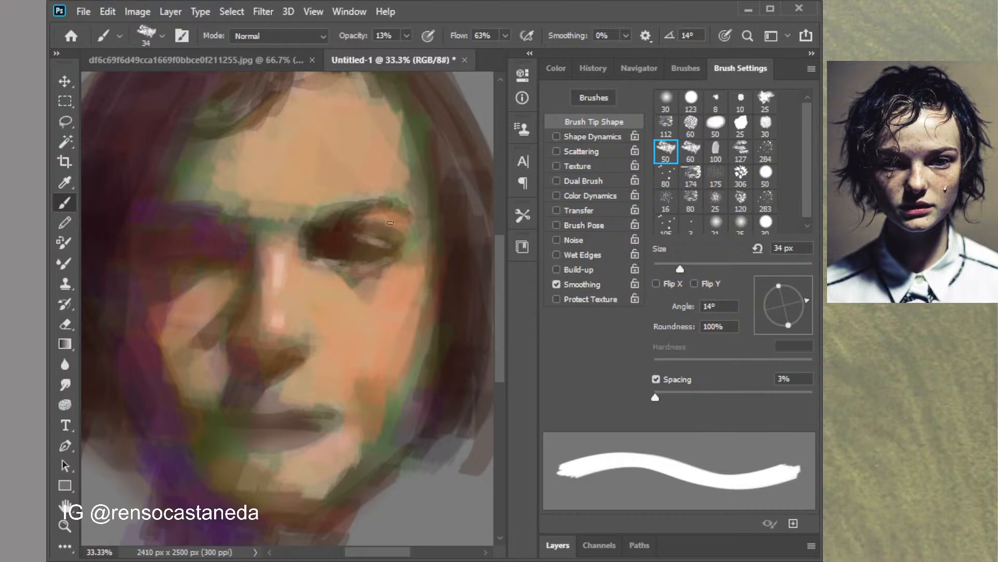
Enlarge the brush to 53 px and lighten the lit eye's upper lid below the brow
key("bracketright")
key("bracketright")
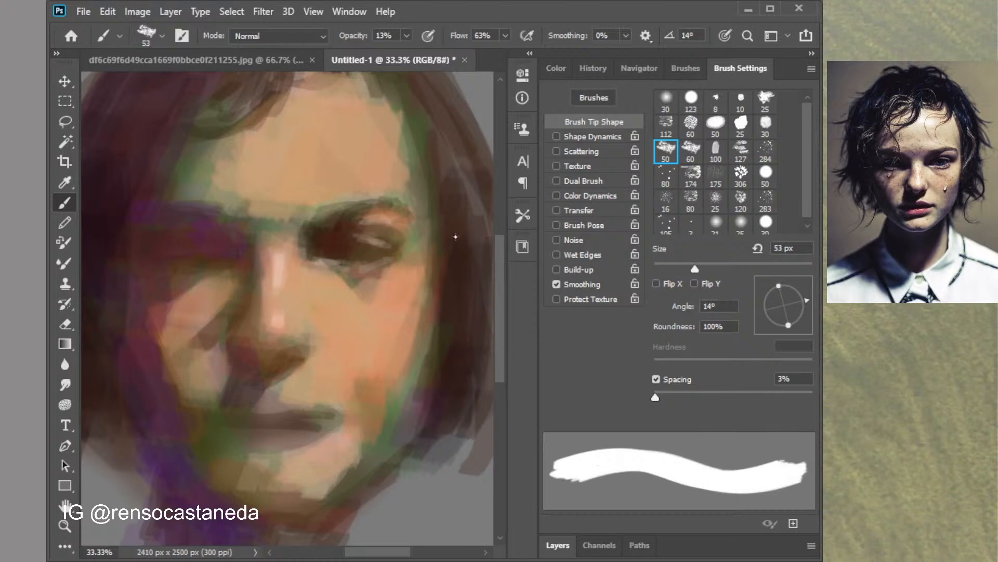
mouse_move(382, 219)
left_mouse_down()
mouse_move(364, 221)
mouse_move(403, 219)
left_mouse_up()
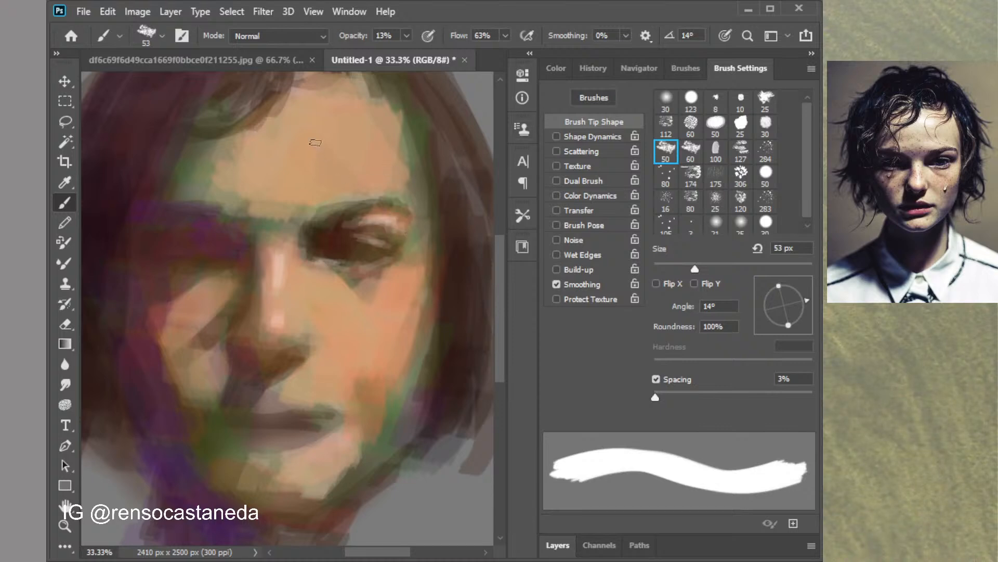
Paint pale highlights across the middle of the forehead, at the hairline and just above the brows
mouse_move(296, 138)
left_mouse_down()
mouse_move(293, 113)
mouse_move(281, 136)
mouse_move(322, 117)
mouse_move(328, 137)
mouse_move(344, 133)
mouse_move(325, 133)
mouse_move(321, 111)
mouse_move(282, 140)
mouse_move(263, 130)
mouse_move(273, 119)
mouse_move(275, 136)
mouse_move(294, 122)
mouse_move(302, 132)
mouse_move(330, 99)
mouse_move(345, 102)
mouse_move(364, 140)
left_mouse_up()
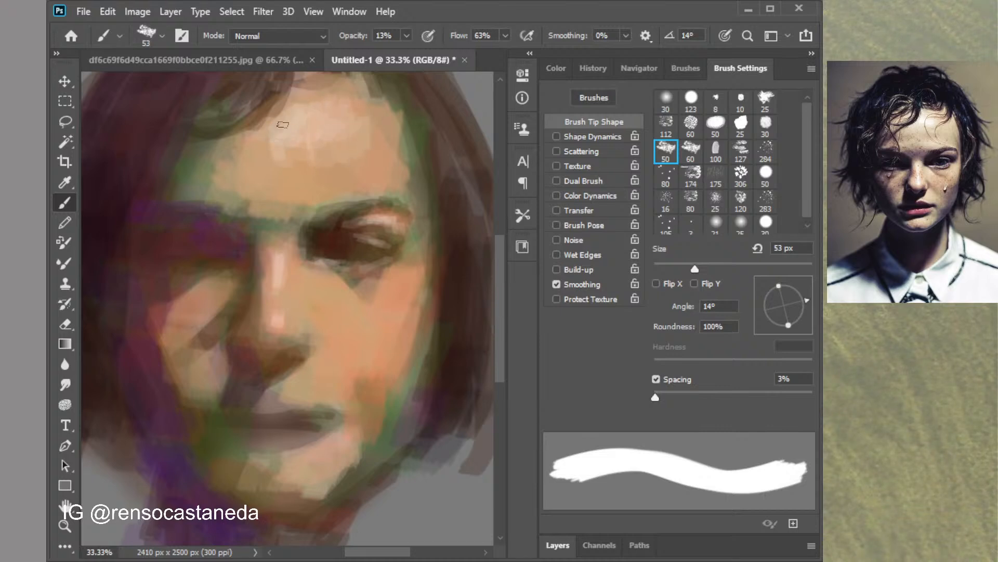
left_click_drag(283, 124, 252, 141)
mouse_move(279, 192)
left_mouse_down()
mouse_move(336, 182)
mouse_move(312, 190)
mouse_move(348, 190)
left_mouse_up()
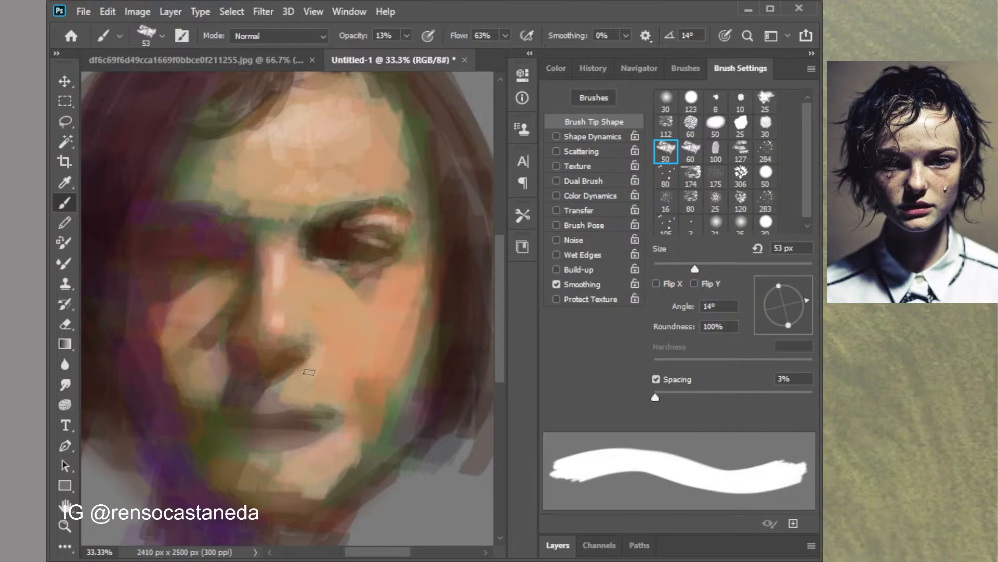
Paint pale highlights above the upper lip, beneath the lit eye and on both cheekbones
mouse_move(310, 380)
left_mouse_down()
mouse_move(276, 393)
mouse_move(330, 398)
mouse_move(327, 366)
left_mouse_up()
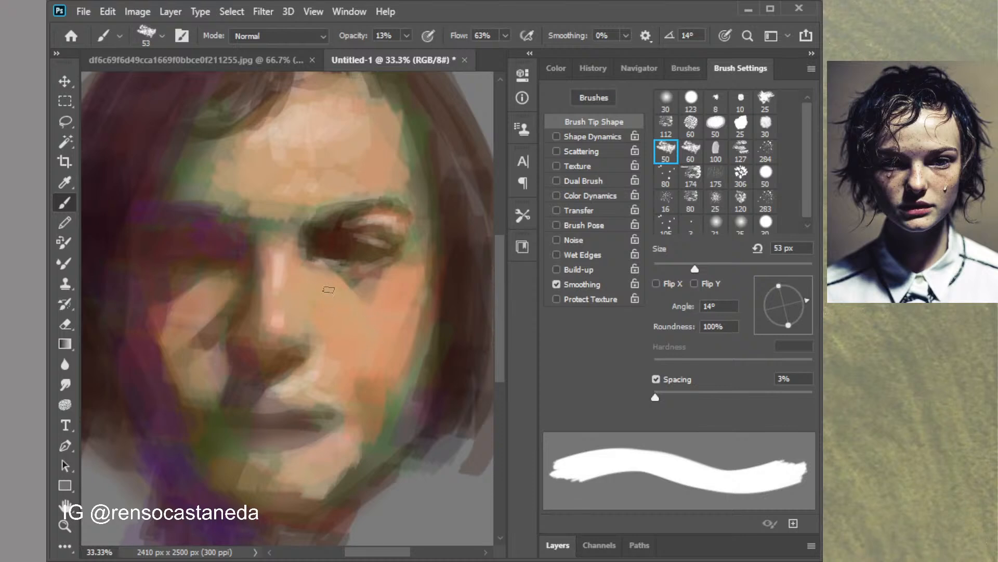
left_click_drag(328, 290, 343, 303)
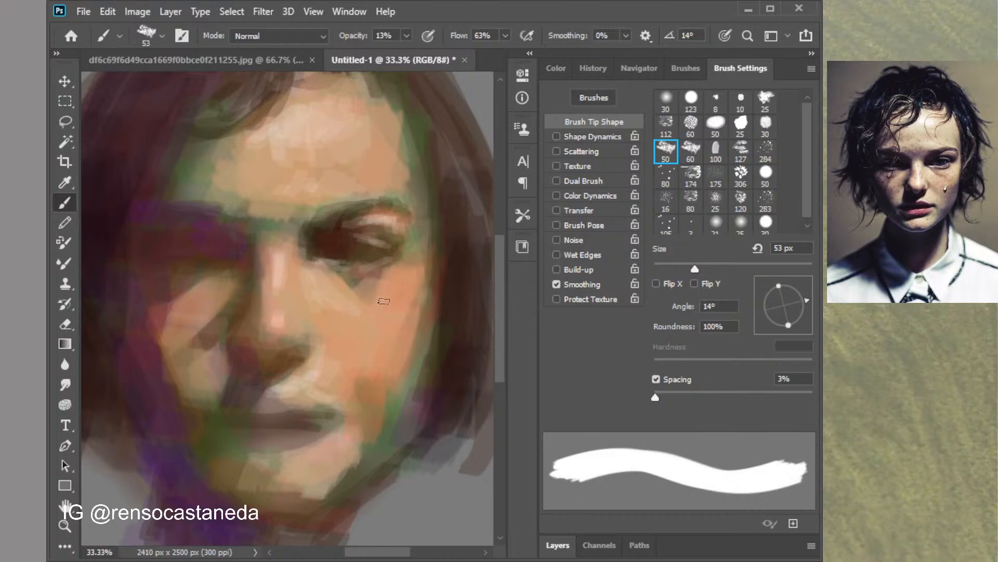
mouse_move(408, 271)
left_mouse_down()
mouse_move(386, 291)
mouse_move(388, 312)
left_mouse_up()
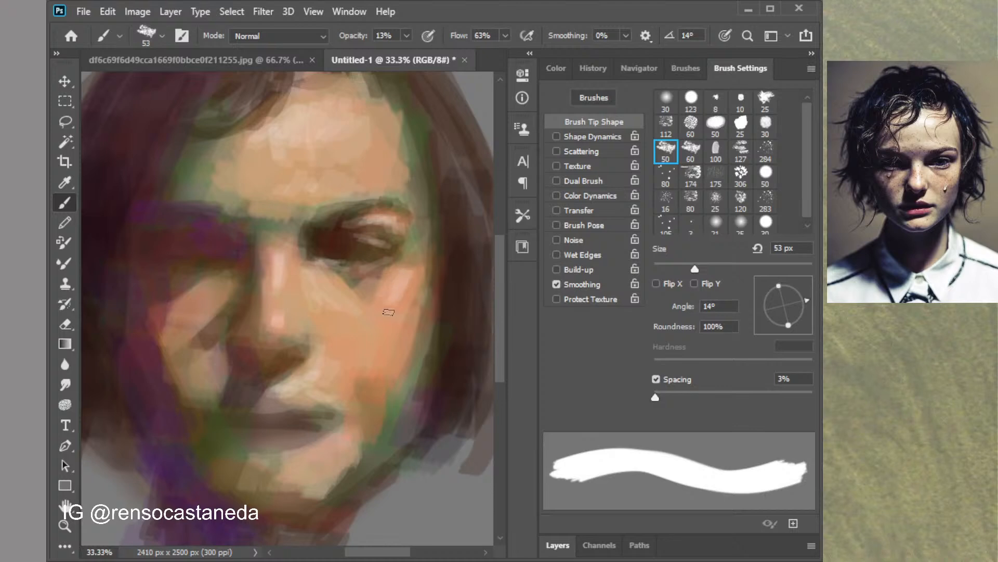
left_click_drag(173, 308, 224, 280)
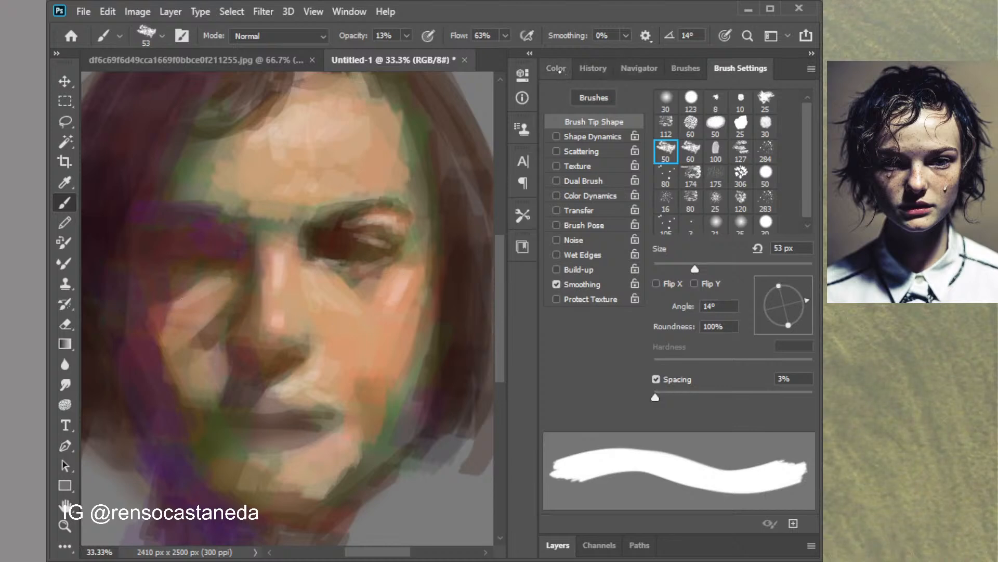
Switch to the soft round brush at 66 px and softly lighten the shadowed cheek
left_click(668, 102)
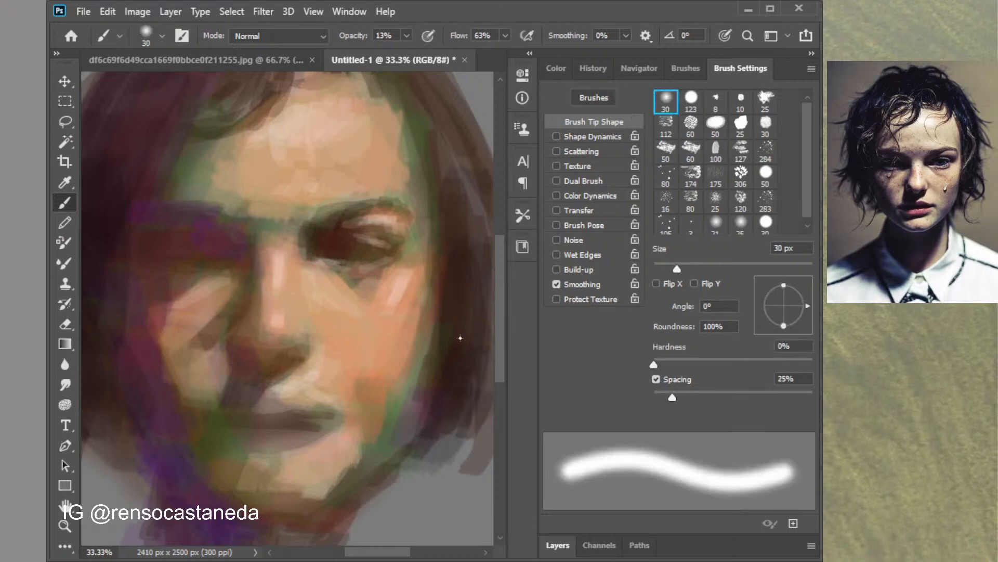
left_click_drag(461, 337, 471, 333)
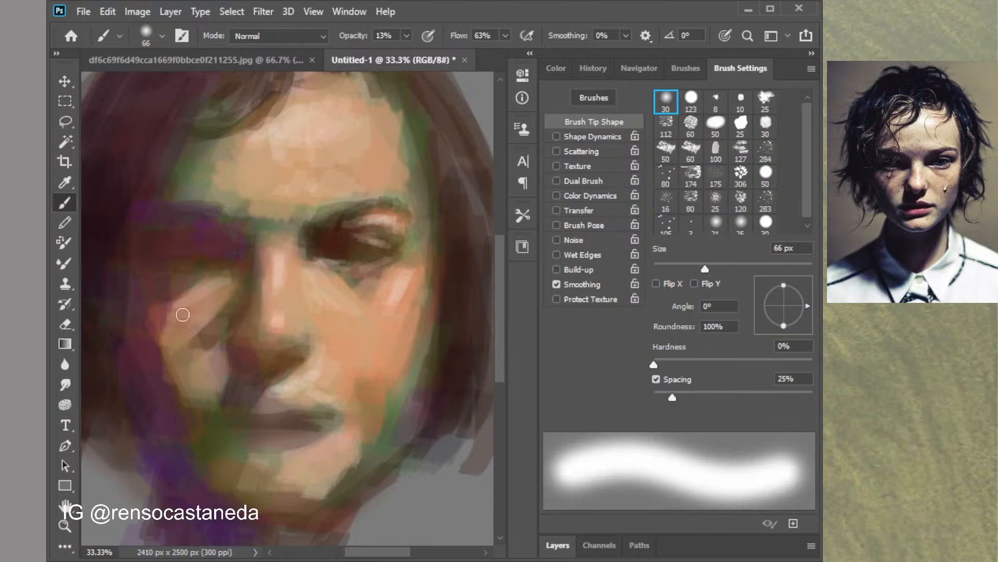
mouse_move(190, 315)
left_mouse_down()
mouse_move(181, 327)
mouse_move(215, 356)
mouse_move(208, 374)
left_mouse_up()
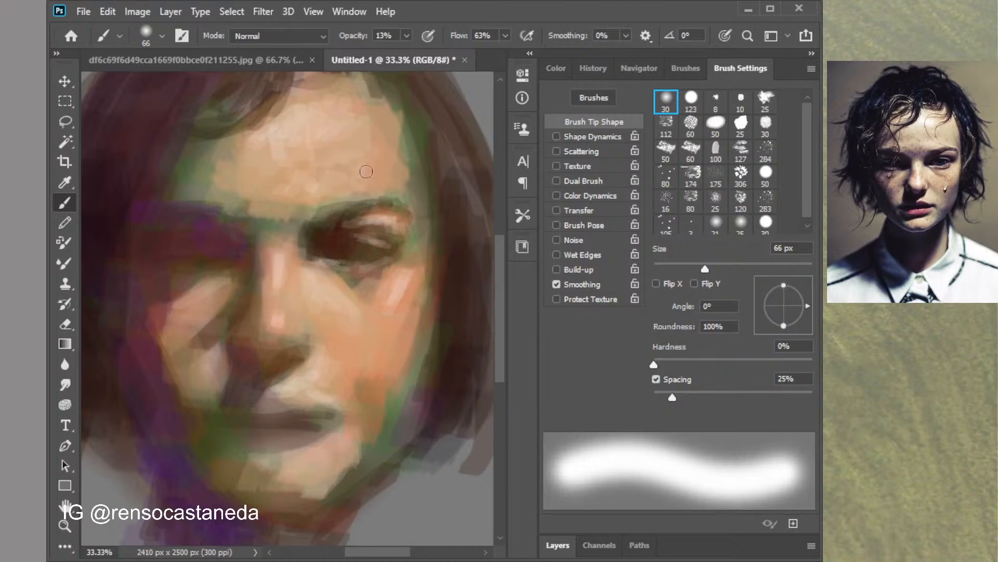
Add soft pale highlights to the hair strands beside the forehead and to the lit cheekbone
mouse_move(245, 133)
left_mouse_down()
mouse_move(207, 155)
mouse_move(218, 155)
left_mouse_up()
mouse_move(233, 108)
left_mouse_down()
mouse_move(250, 99)
mouse_move(203, 129)
left_mouse_up()
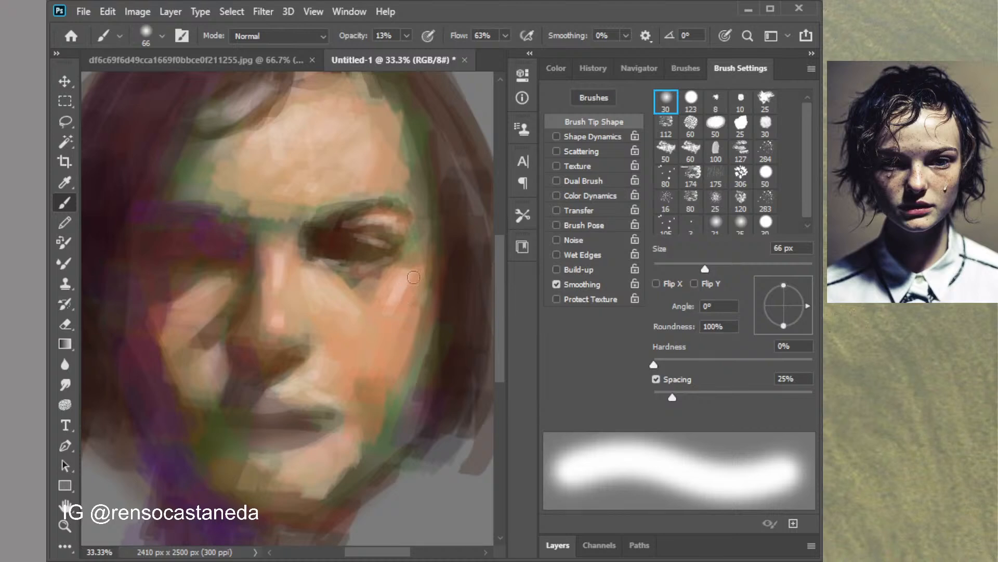
left_click_drag(407, 273, 396, 290)
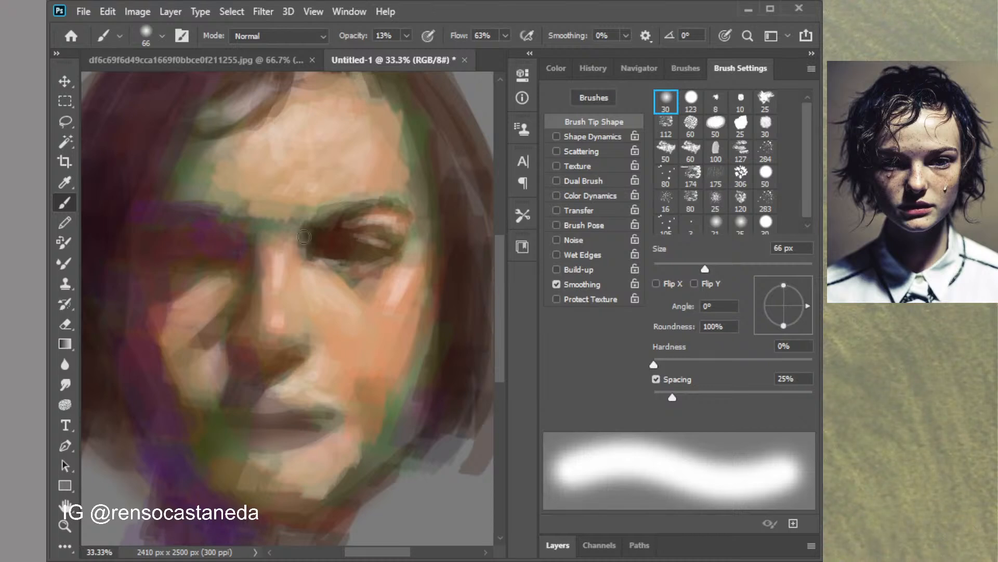
Pick black at 83% opacity with the textured 60 brush enlarged to 161 px, and block in the hair on the shadowed side up to the crown
key("ctrl+minus")
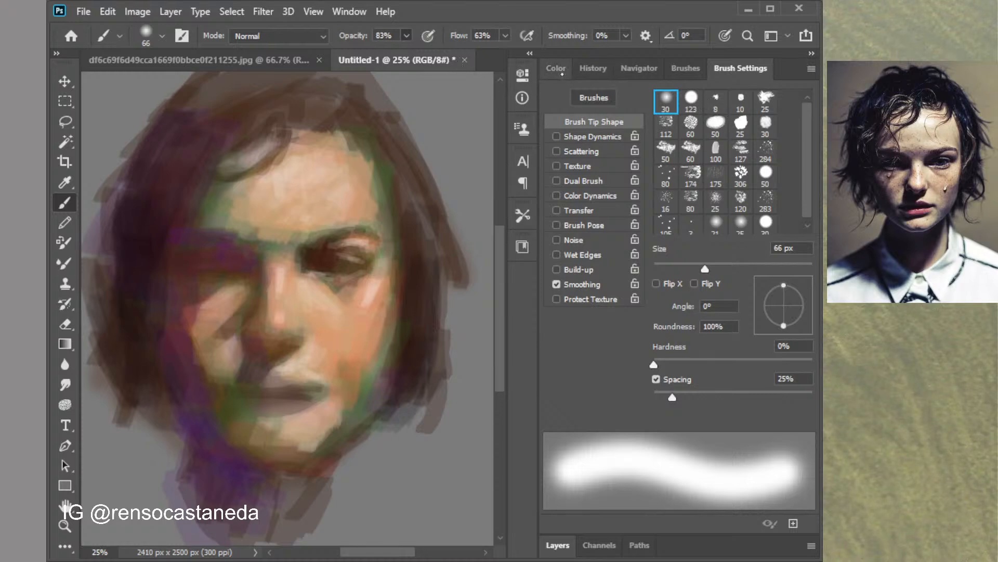
left_click(559, 70)
left_click(603, 505)
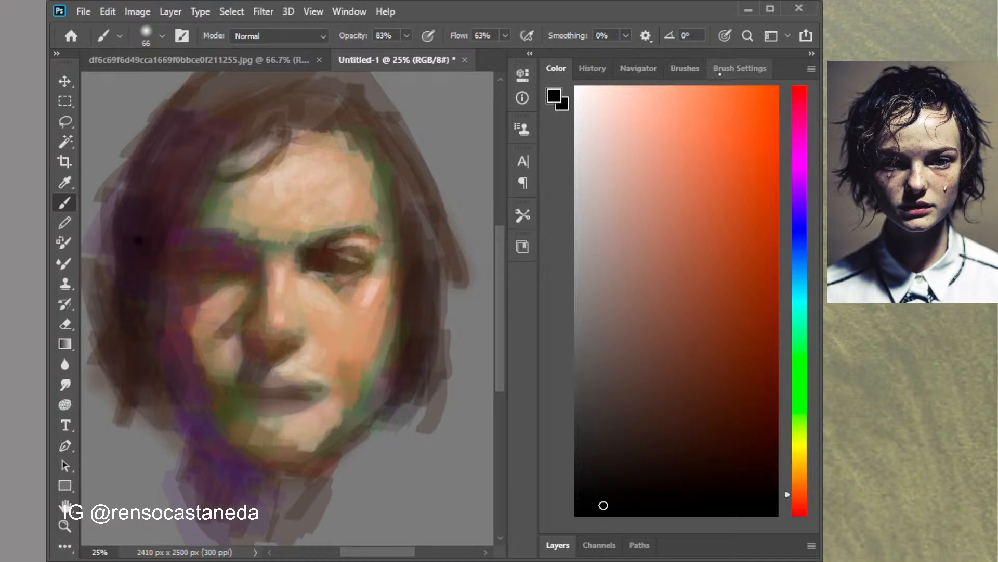
left_click(740, 68)
left_click(694, 149)
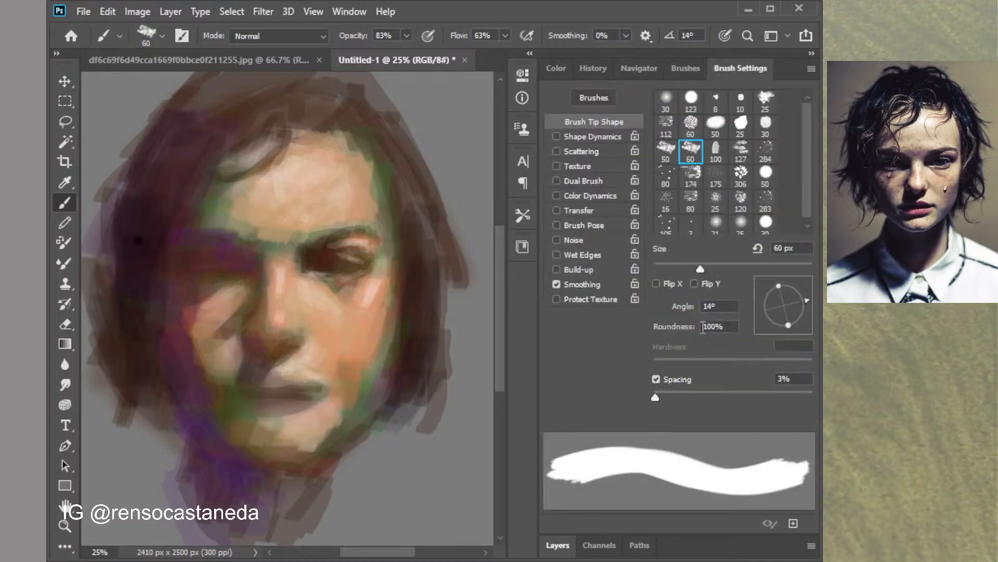
left_click_drag(724, 270, 757, 269)
left_click_drag(136, 250, 150, 387)
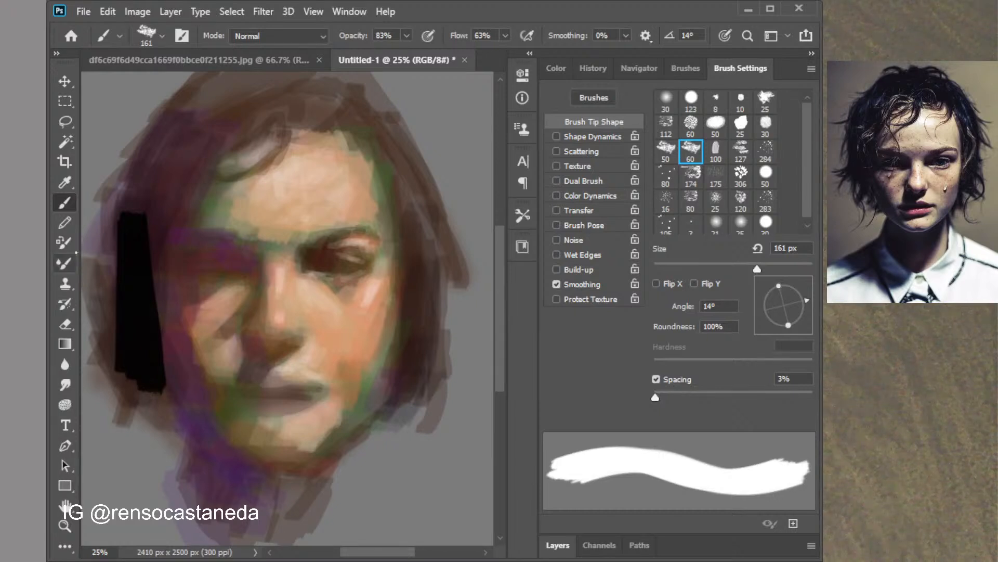
mouse_move(142, 218)
left_mouse_down()
mouse_move(164, 206)
mouse_move(154, 275)
mouse_move(127, 232)
mouse_move(100, 313)
mouse_move(128, 323)
mouse_move(156, 385)
left_mouse_up()
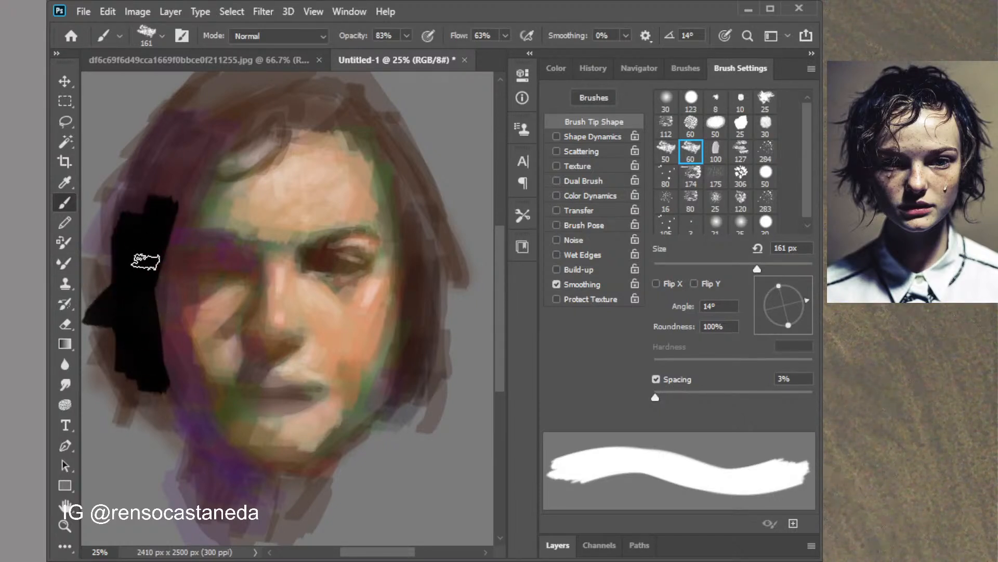
mouse_move(146, 261)
left_mouse_down()
mouse_move(152, 341)
mouse_move(151, 175)
mouse_move(169, 168)
mouse_move(134, 204)
mouse_move(112, 197)
mouse_move(131, 213)
mouse_move(183, 121)
mouse_move(241, 92)
mouse_move(217, 122)
mouse_move(244, 104)
mouse_move(305, 93)
left_mouse_up()
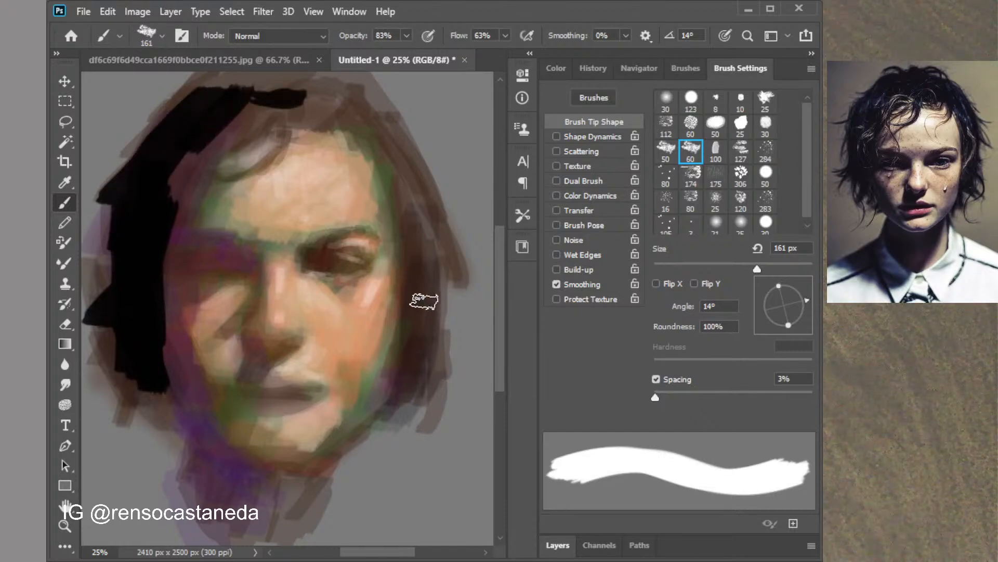
Block in black hair along the lit side of the head and extend it inward beside the shadowed cheek
mouse_move(424, 301)
left_mouse_down()
mouse_move(426, 322)
mouse_move(425, 300)
mouse_move(411, 375)
mouse_move(423, 272)
mouse_move(411, 175)
mouse_move(433, 242)
left_mouse_up()
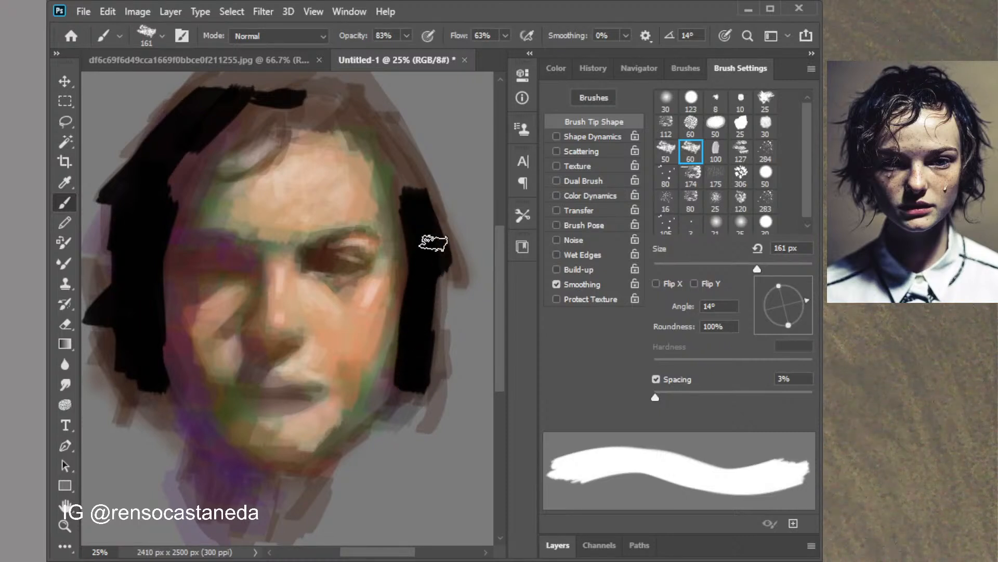
mouse_move(381, 122)
left_mouse_down()
mouse_move(358, 84)
mouse_move(336, 86)
left_mouse_up()
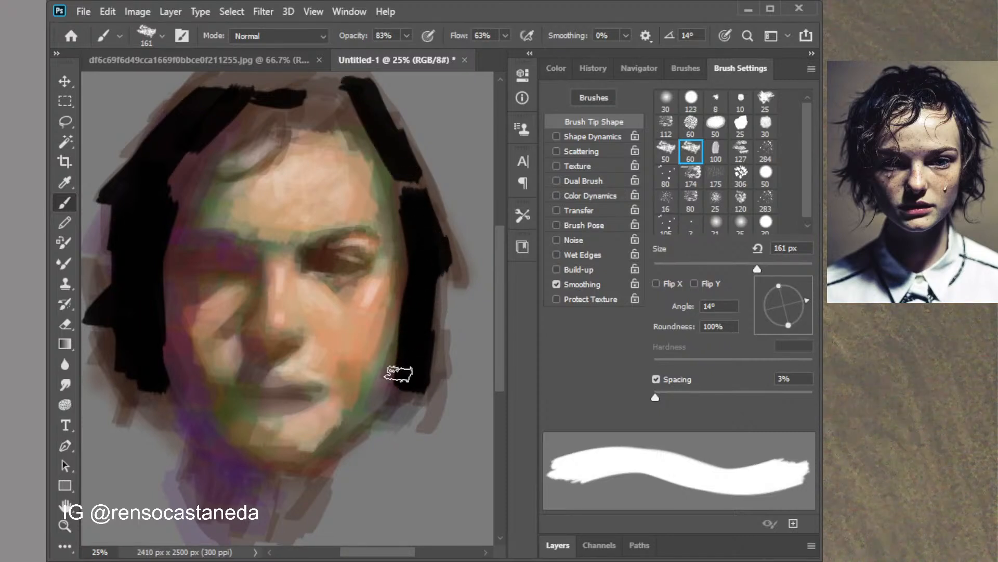
mouse_move(154, 288)
left_mouse_down()
mouse_move(176, 396)
mouse_move(172, 353)
left_mouse_up()
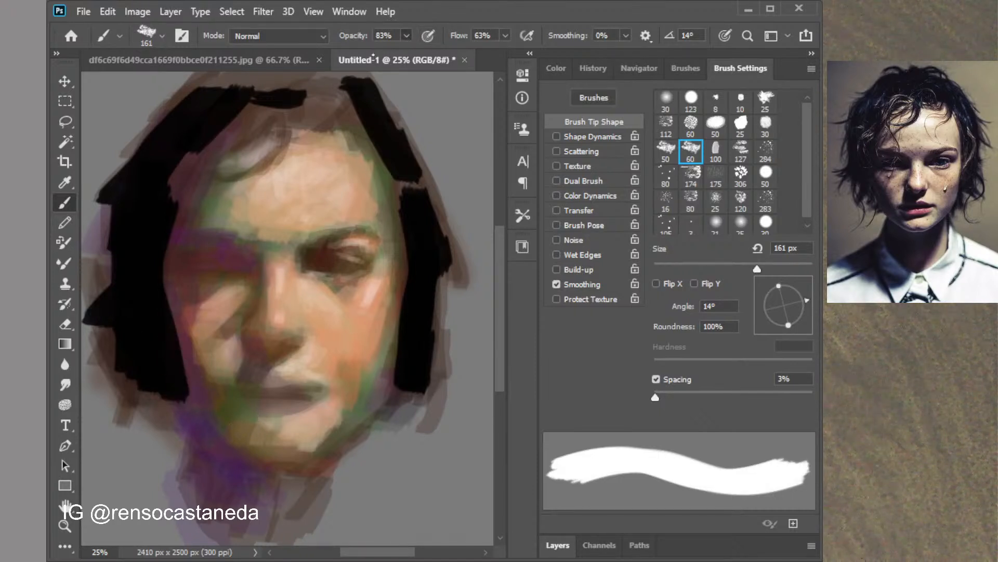
Lower the brush opacity to 18% and glaze black over the shadowed jaw, neck and collar area
mouse_move(192, 387)
left_mouse_down()
mouse_move(228, 425)
mouse_move(170, 360)
mouse_move(233, 453)
left_mouse_up()
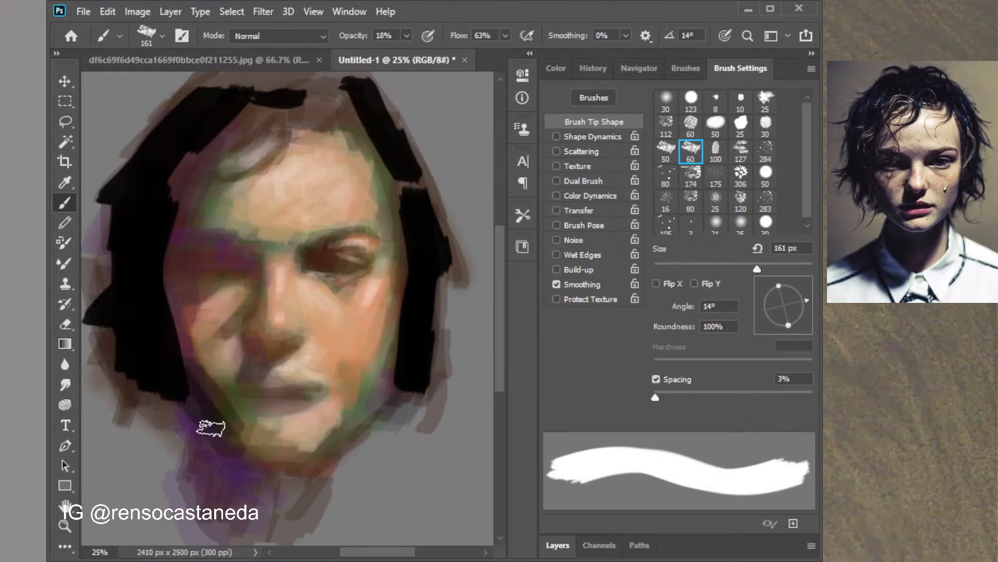
left_click_drag(214, 423, 191, 463)
mouse_move(383, 432)
left_mouse_down()
mouse_move(382, 484)
mouse_move(387, 458)
mouse_move(401, 516)
mouse_move(389, 442)
mouse_move(339, 475)
mouse_move(311, 529)
mouse_move(283, 541)
mouse_move(182, 504)
mouse_move(109, 503)
mouse_move(207, 531)
left_mouse_up()
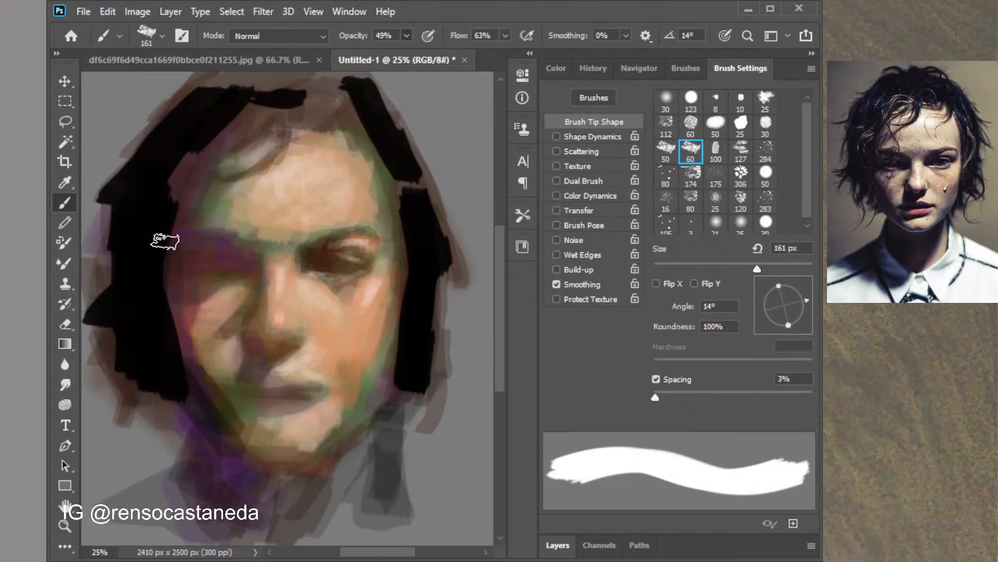
Raise the brush opacity to 49% and darken the shadowed eyebrow, eye socket and outer edge of the hair with black
mouse_move(219, 262)
left_mouse_down()
mouse_move(234, 256)
mouse_move(200, 271)
mouse_move(234, 254)
mouse_move(166, 235)
left_mouse_up()
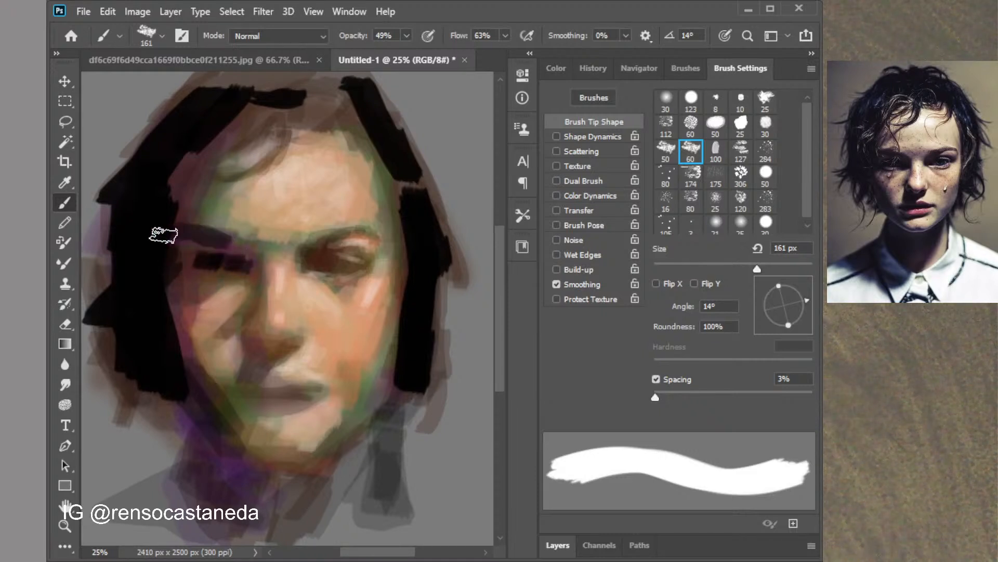
mouse_move(151, 156)
left_mouse_down()
mouse_move(124, 167)
mouse_move(98, 257)
left_mouse_up()
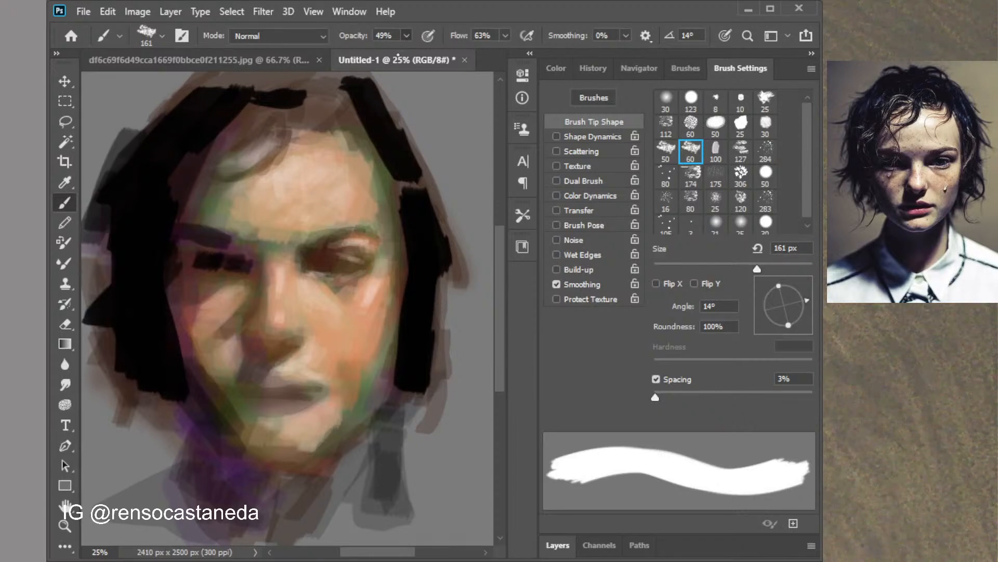
Lower the brush opacity to 34% and glaze black over the crown, the outer hair edges, the neck and the shoulders
key("3")
key("4")
key("ctrl+minus")
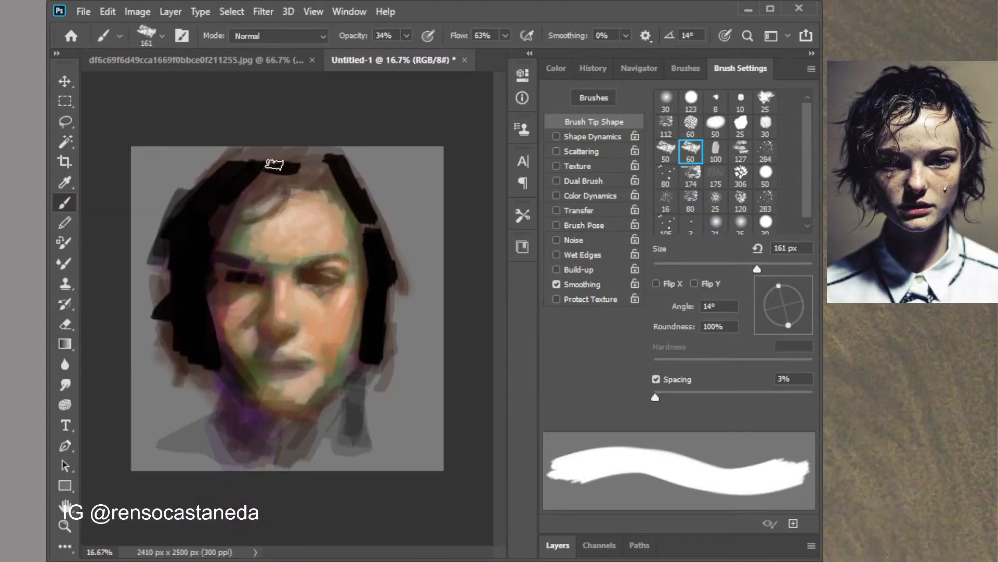
mouse_move(274, 165)
left_mouse_down()
mouse_move(252, 195)
mouse_move(335, 166)
mouse_move(310, 172)
mouse_move(305, 157)
mouse_move(338, 163)
mouse_move(403, 261)
mouse_move(377, 298)
mouse_move(388, 293)
mouse_move(410, 320)
mouse_move(380, 342)
left_mouse_up()
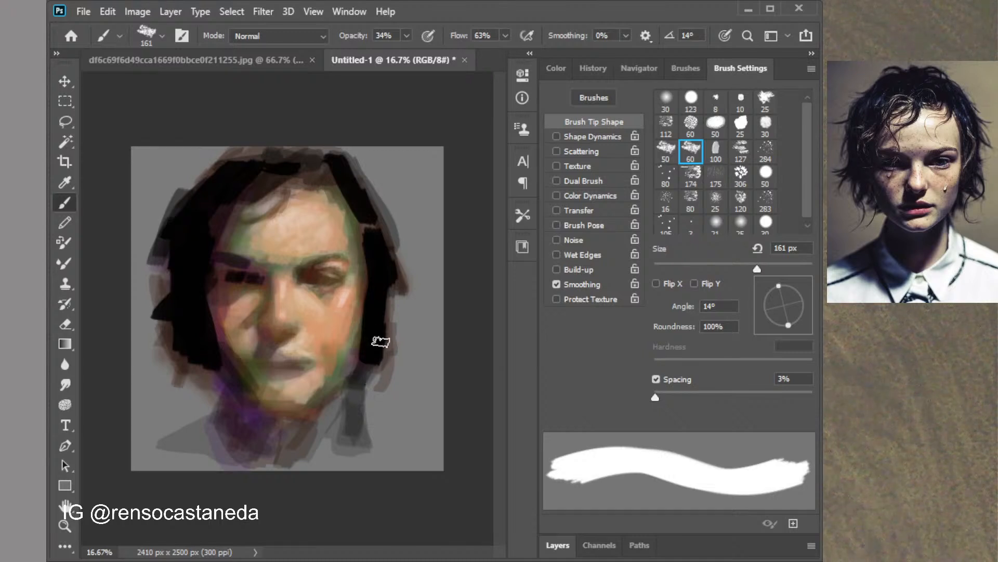
mouse_move(330, 408)
left_mouse_down()
mouse_move(306, 425)
mouse_move(253, 433)
mouse_move(267, 420)
mouse_move(312, 421)
mouse_move(265, 422)
mouse_move(239, 401)
mouse_move(275, 444)
mouse_move(258, 460)
mouse_move(199, 435)
mouse_move(193, 482)
mouse_move(178, 484)
mouse_move(152, 452)
left_mouse_up()
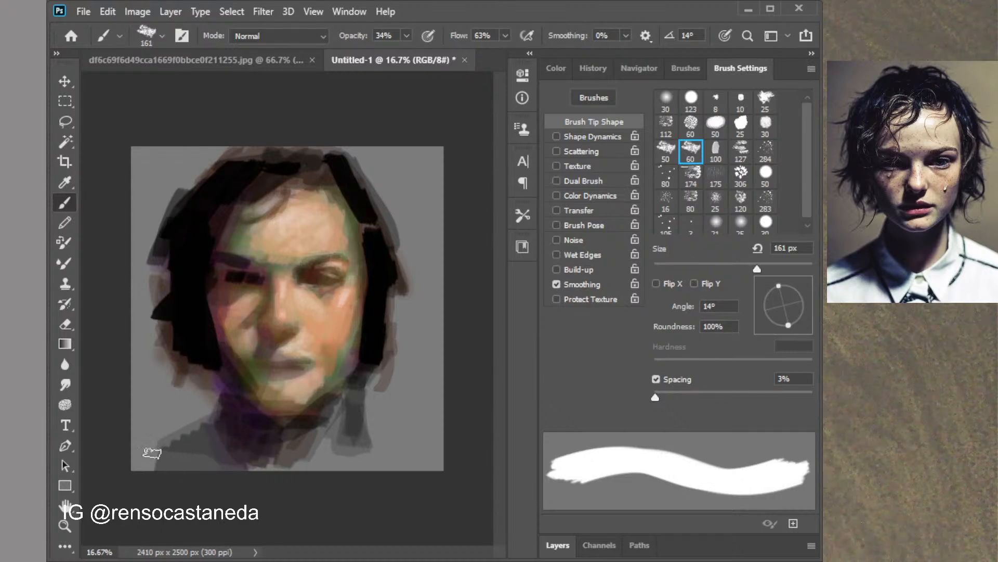
mouse_move(187, 350)
left_mouse_down()
mouse_move(222, 384)
mouse_move(155, 336)
mouse_move(172, 212)
left_mouse_up()
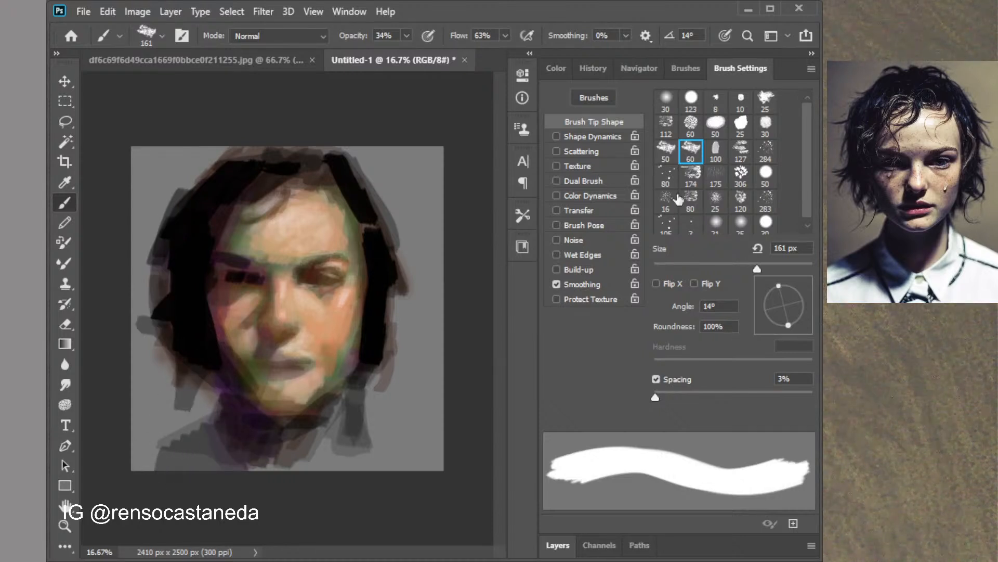
Choose a bright orange and lay translucent strokes in the background beside the hair on the lit side of the face
left_click(556, 68)
left_click(672, 235)
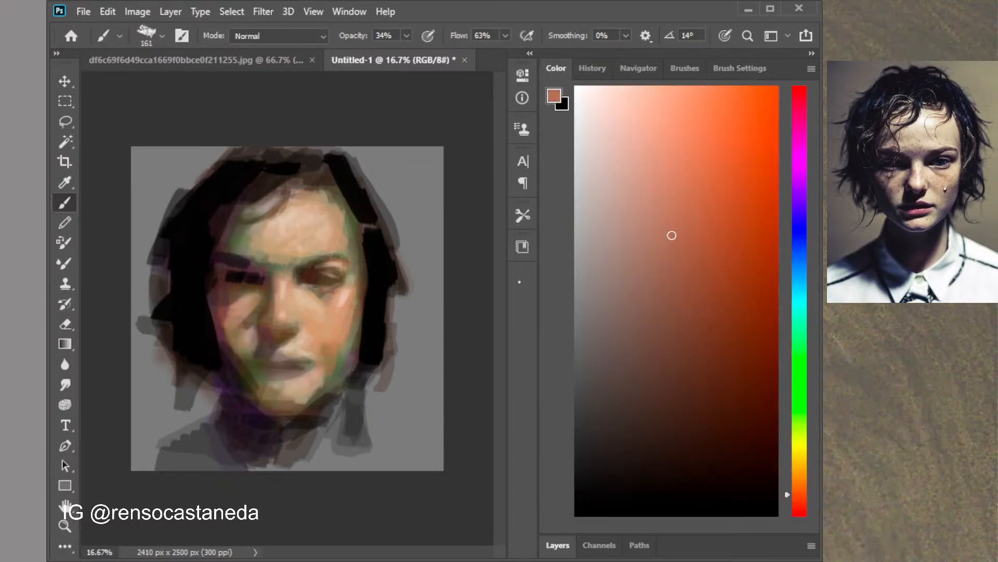
left_click_drag(429, 386, 429, 303)
left_click(710, 163)
left_click_drag(422, 348, 404, 373)
left_click_drag(397, 299, 398, 387)
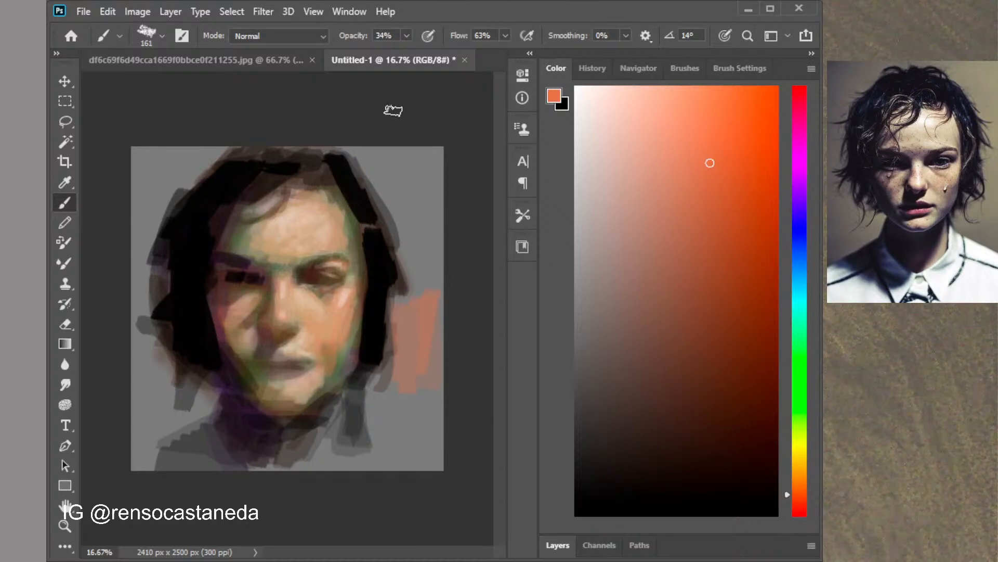
Raise the brush opacity to 80% and block in the orange background on both sides of the neck and lower hair
key("8")
mouse_move(414, 291)
left_mouse_down()
mouse_move(415, 335)
mouse_move(441, 319)
mouse_move(433, 294)
mouse_move(416, 306)
left_mouse_up()
mouse_move(406, 411)
left_mouse_down()
mouse_move(372, 372)
mouse_move(363, 421)
mouse_move(364, 404)
mouse_move(374, 447)
mouse_move(413, 464)
mouse_move(431, 408)
left_mouse_up()
mouse_move(203, 374)
left_mouse_down()
mouse_move(174, 397)
mouse_move(207, 386)
mouse_move(208, 407)
mouse_move(210, 398)
left_mouse_up()
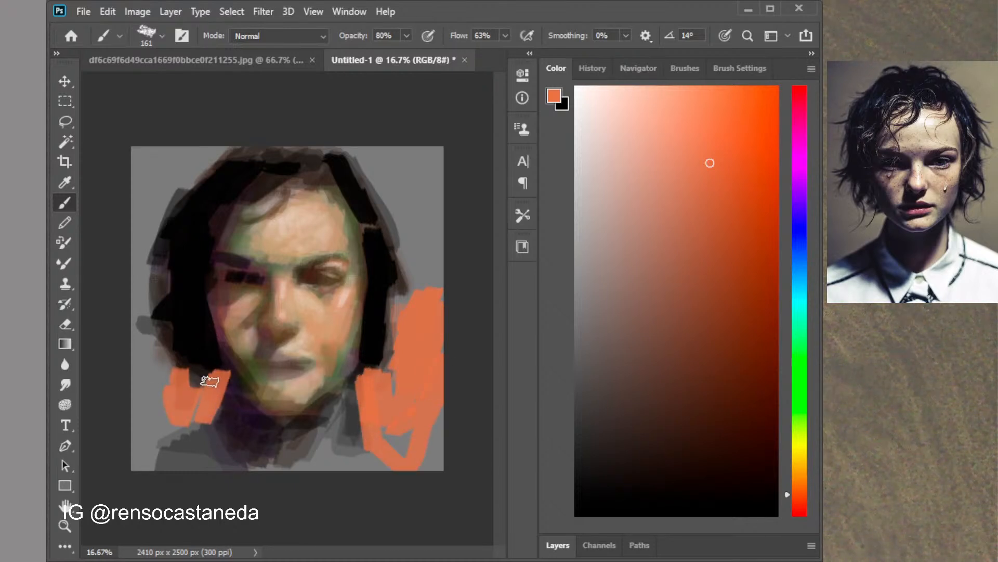
key("ctrl+z")
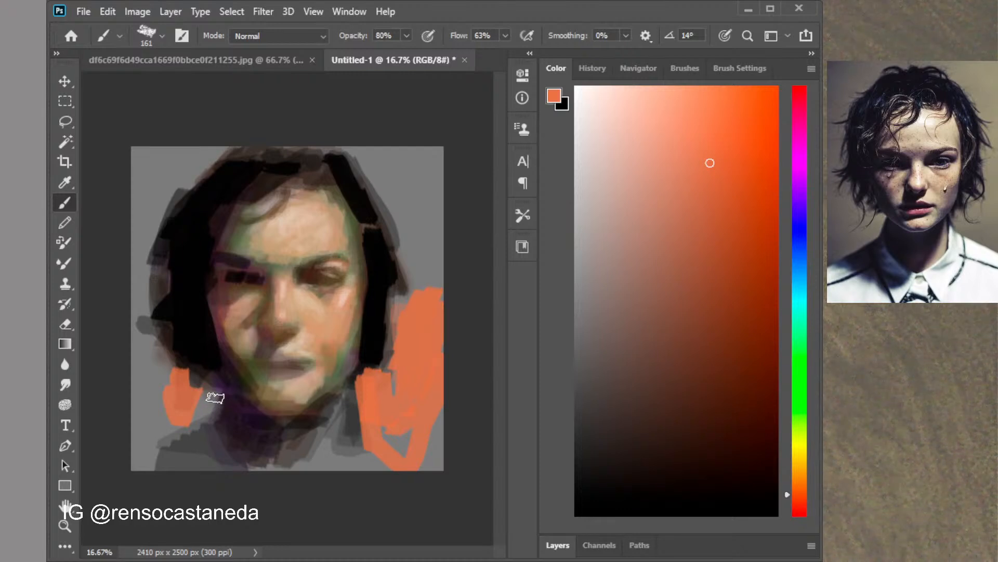
mouse_move(212, 397)
left_mouse_down()
mouse_move(204, 416)
mouse_move(208, 401)
mouse_move(160, 425)
mouse_move(146, 390)
mouse_move(144, 433)
left_mouse_up()
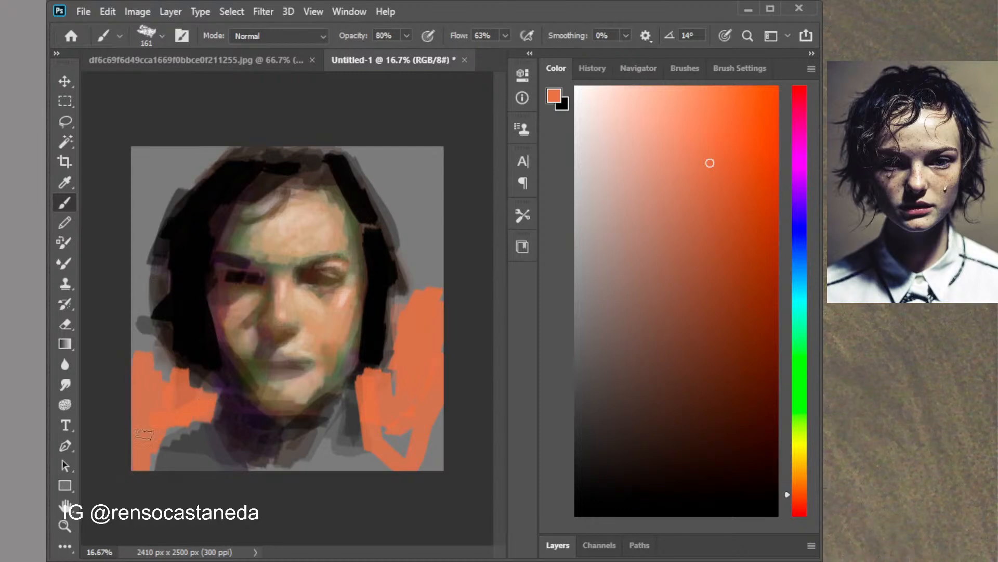
mouse_move(155, 348)
left_mouse_down()
mouse_move(175, 380)
mouse_move(173, 367)
mouse_move(121, 364)
left_mouse_up()
left_click_drag(429, 305, 423, 260)
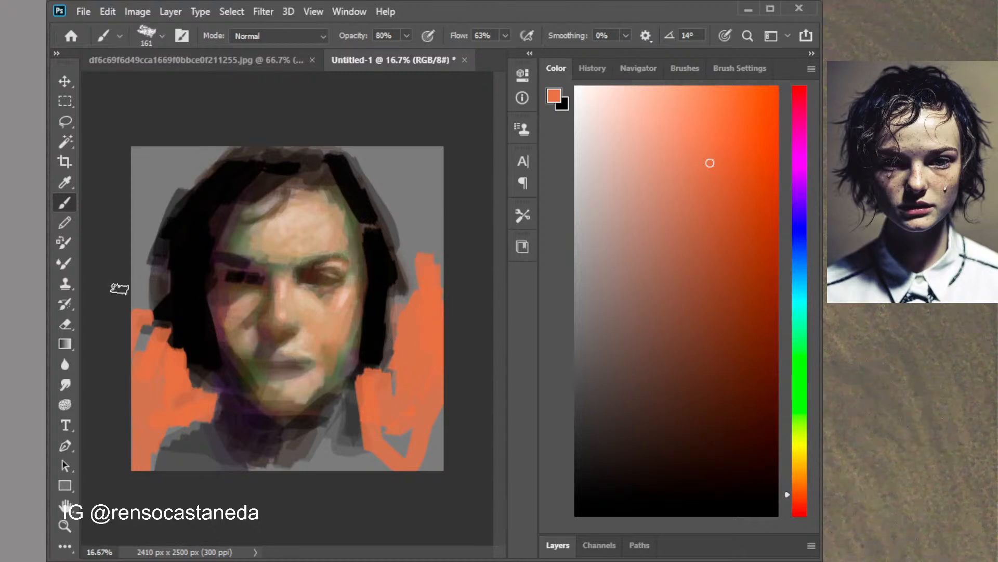
Blend the orange background into the hair and shoulder edges with the Smudge tool at 228 px and 13% strength
left_click(65, 385)
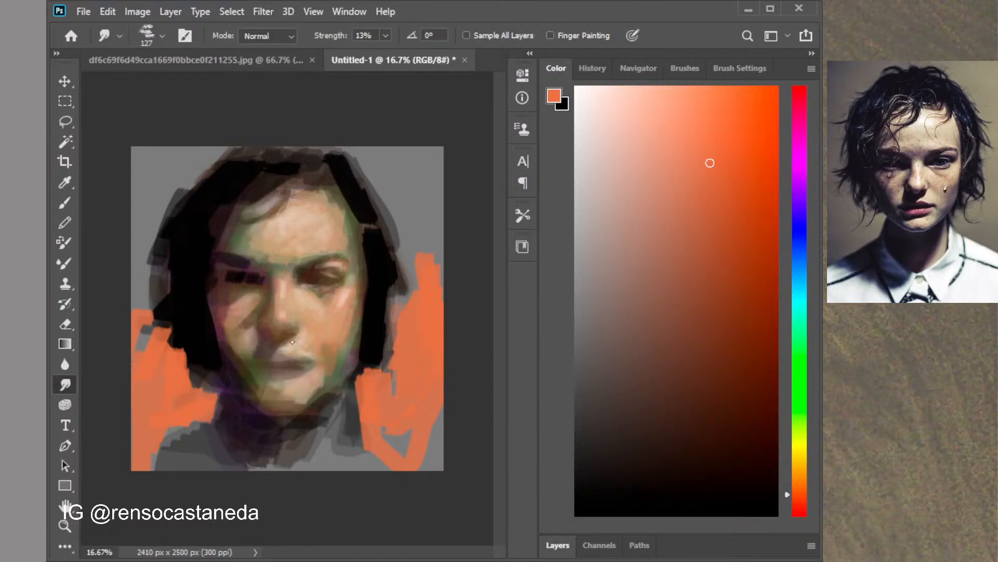
mouse_move(131, 314)
left_mouse_down()
mouse_move(172, 385)
mouse_move(186, 330)
mouse_move(206, 387)
left_mouse_up()
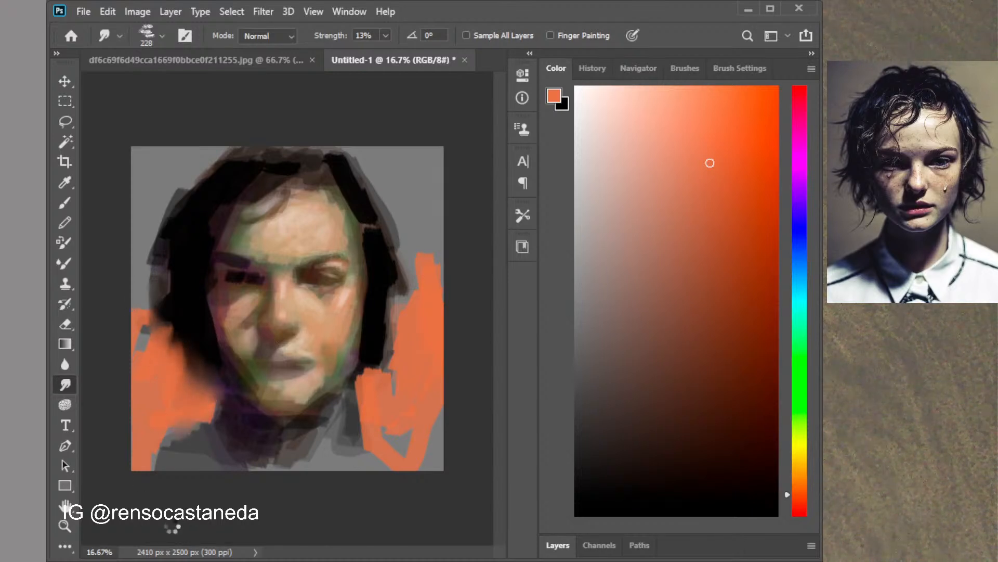
mouse_move(376, 354)
left_mouse_down()
mouse_move(377, 388)
mouse_move(408, 263)
mouse_move(424, 237)
left_mouse_up()
left_click_drag(367, 366, 348, 444)
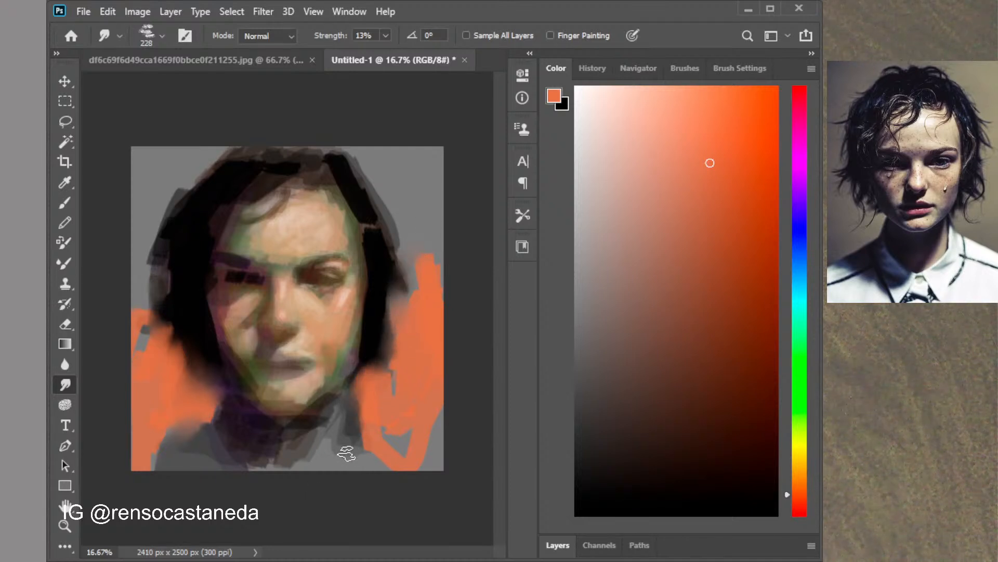
mouse_move(183, 434)
left_mouse_down()
mouse_move(139, 460)
mouse_move(164, 474)
left_mouse_up()
left_click_drag(129, 355, 180, 223)
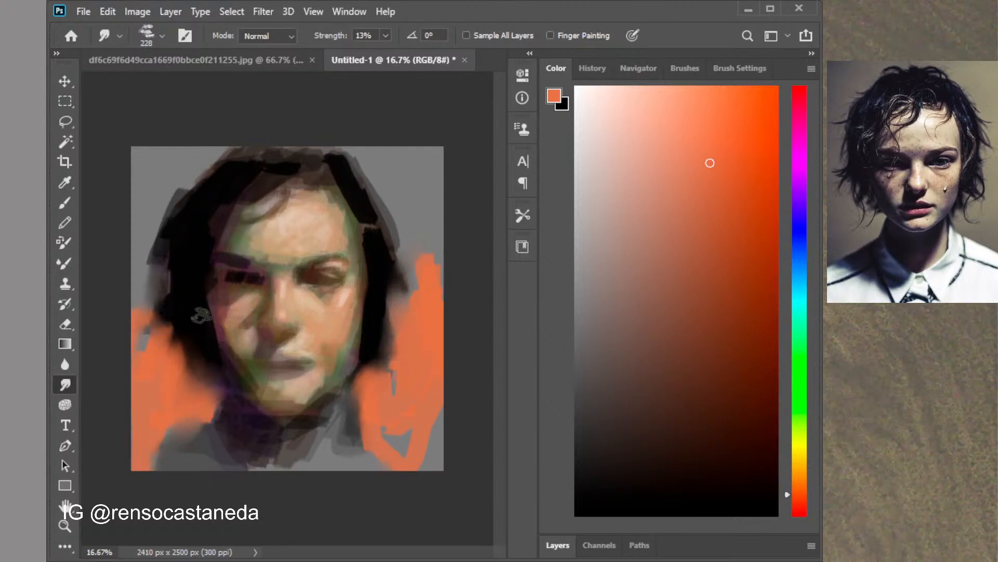
mouse_move(419, 312)
left_mouse_down()
mouse_move(438, 234)
mouse_move(425, 250)
mouse_move(421, 290)
mouse_move(442, 299)
mouse_move(414, 401)
mouse_move(423, 449)
mouse_move(442, 409)
mouse_move(436, 464)
left_mouse_up()
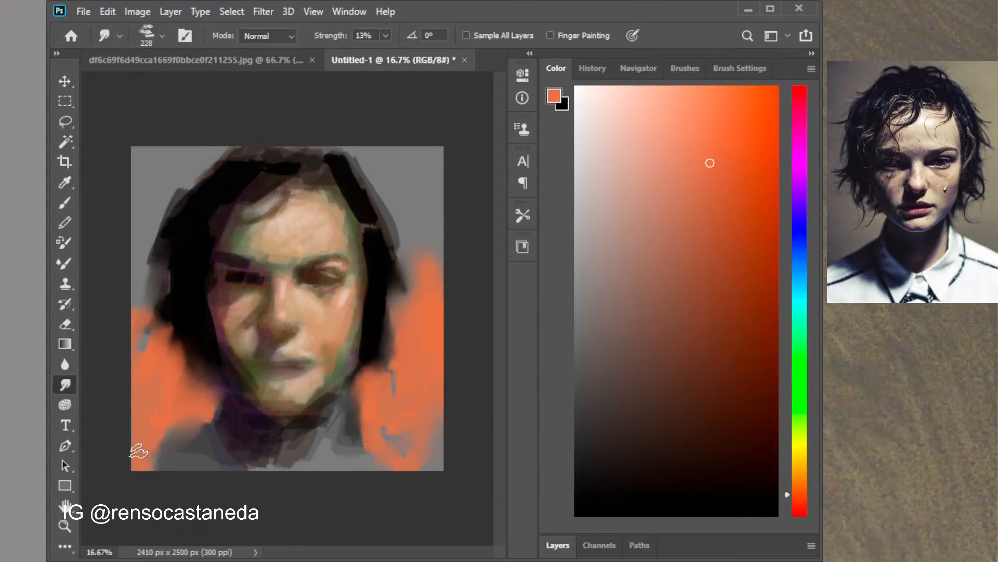
left_click_drag(352, 465, 366, 438)
Reset the Smudge brush with the Circular difuso preset and give it the textured 60 tip
left_click(676, 140)
left_click(737, 73)
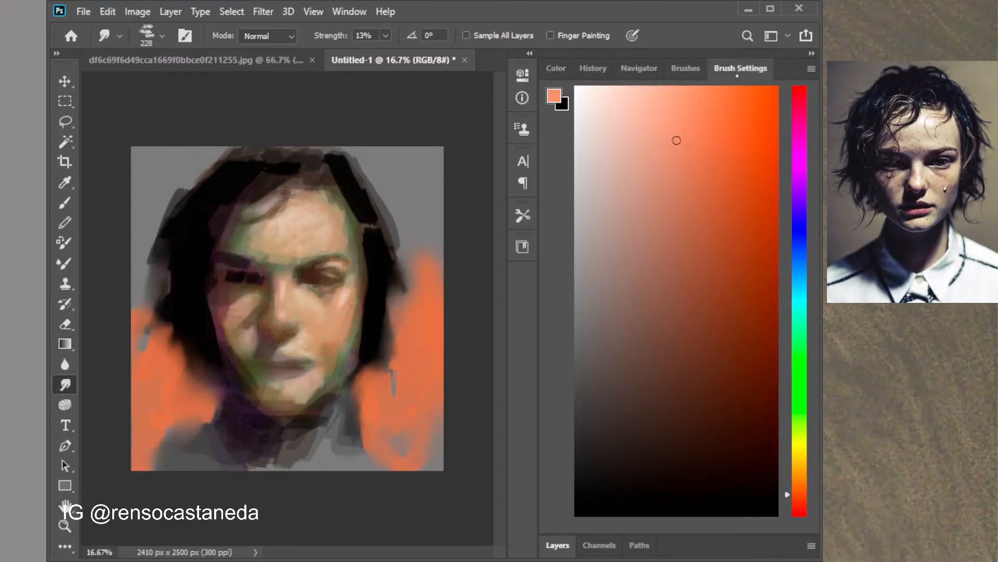
left_click(689, 150)
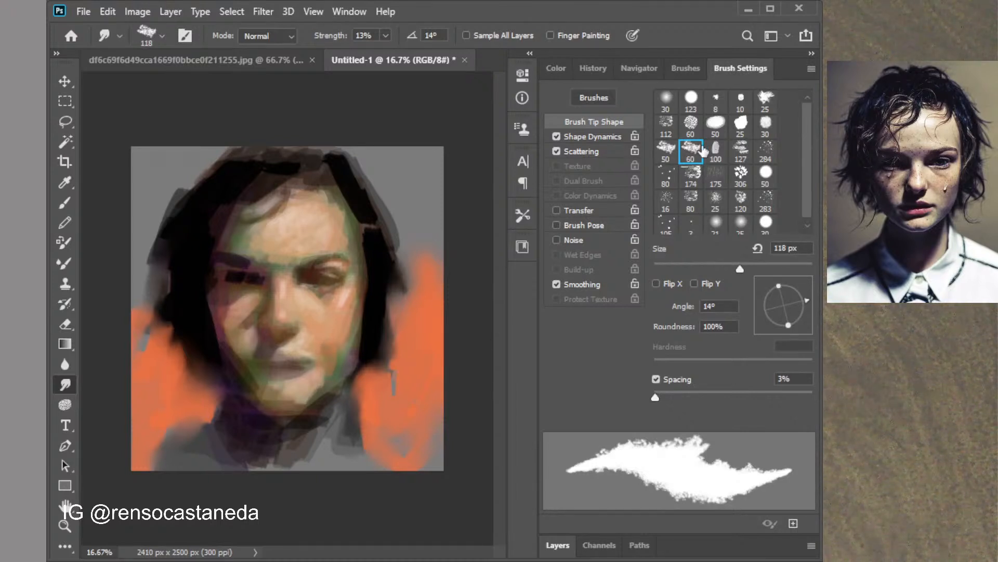
left_click(659, 104)
left_click(698, 158)
left_click(686, 69)
left_click(601, 177)
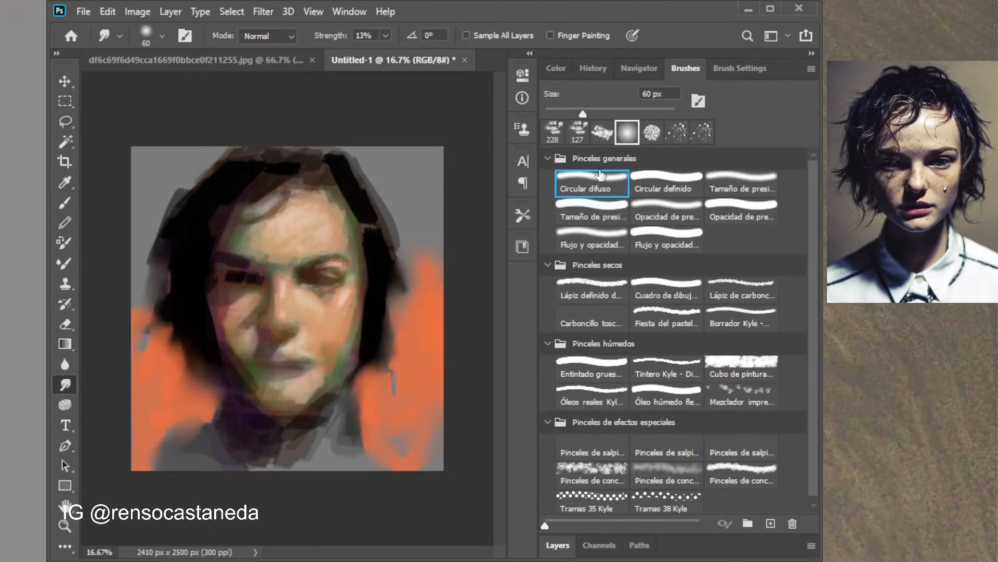
left_click(740, 68)
left_click(690, 151)
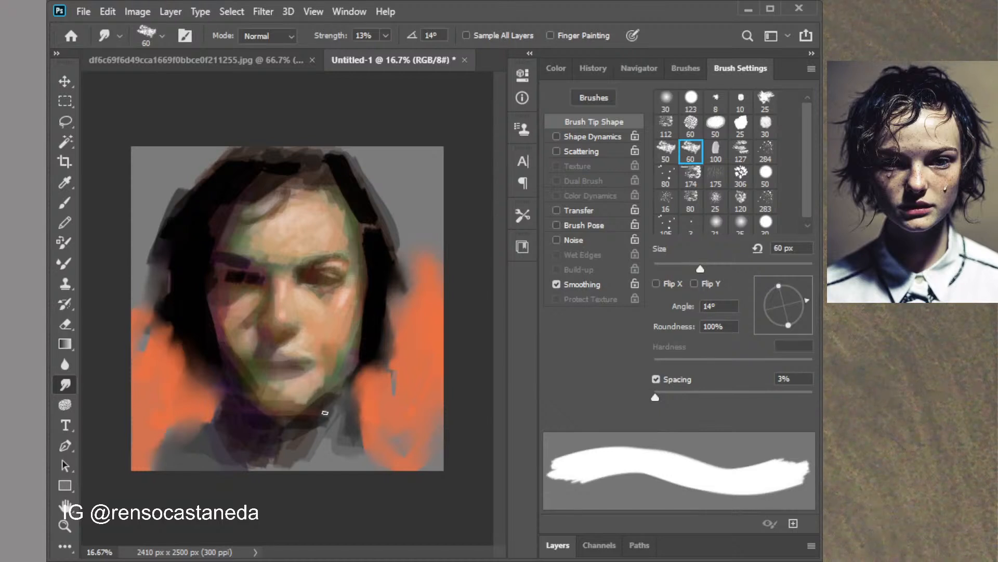
Set the foreground color to a muted salmon and return to the Brush tool
left_click(557, 72)
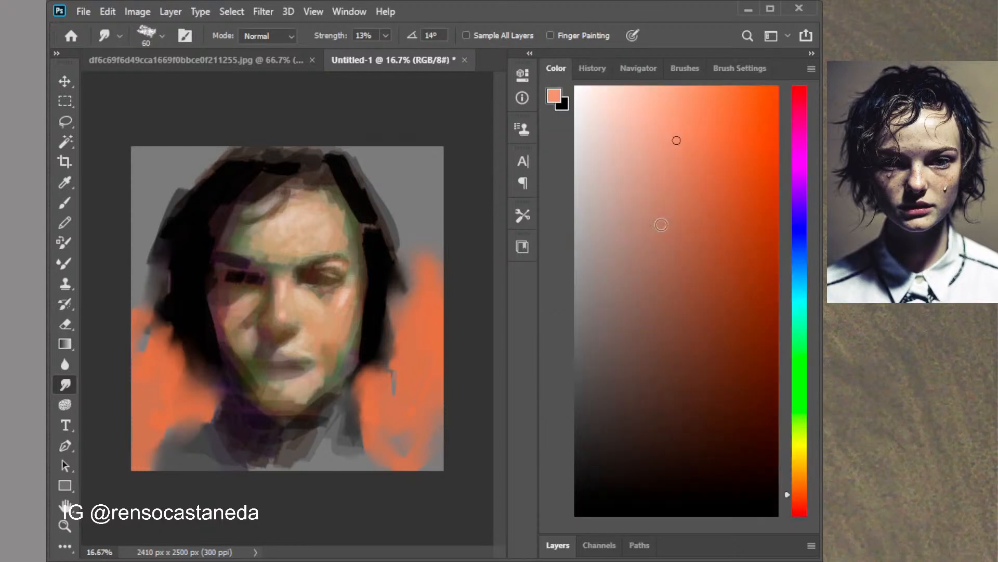
left_click(661, 200)
left_click(740, 68)
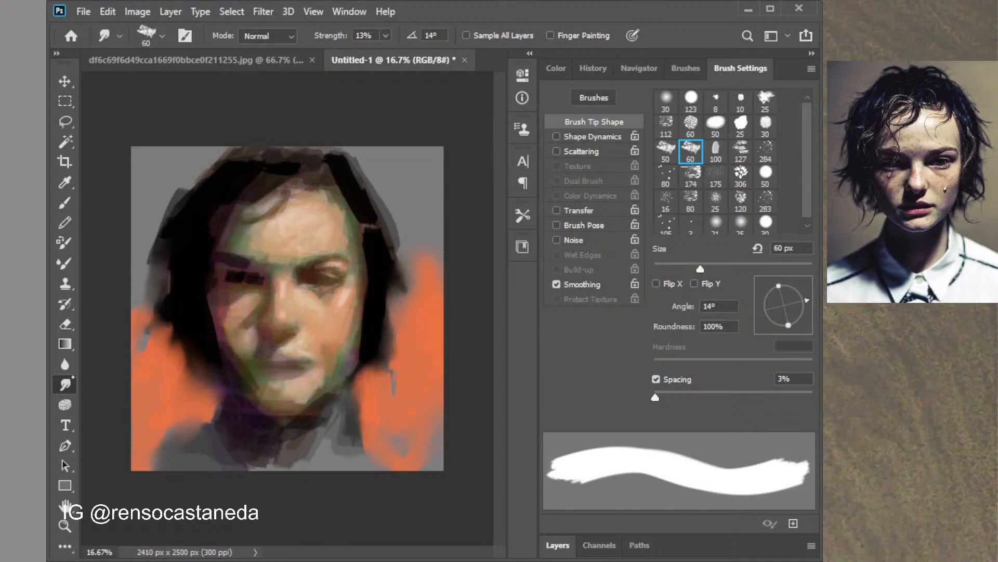
left_click(65, 203)
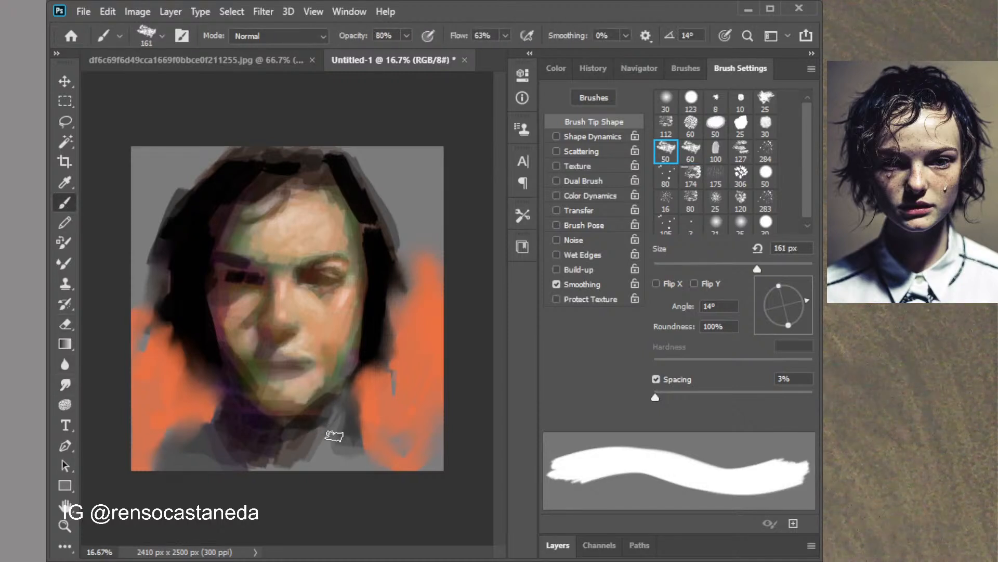
left_click_drag(338, 416, 320, 464)
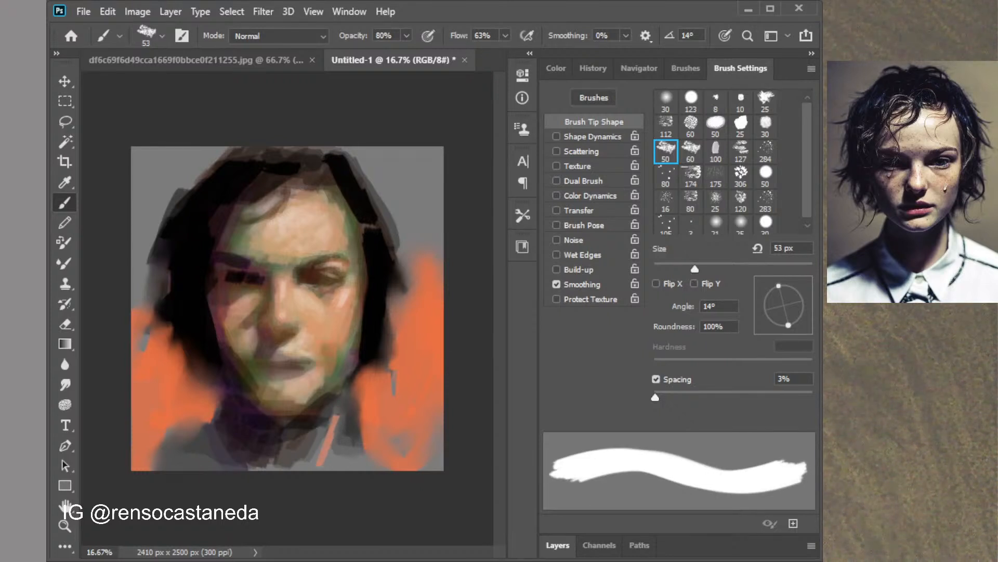
key("ctrl+z")
left_click(666, 101)
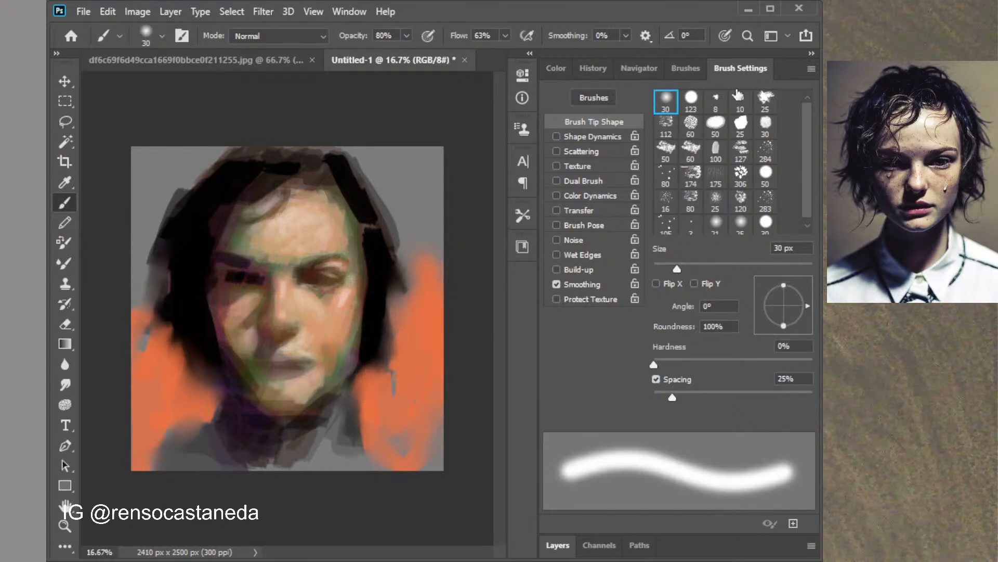
left_click(685, 68)
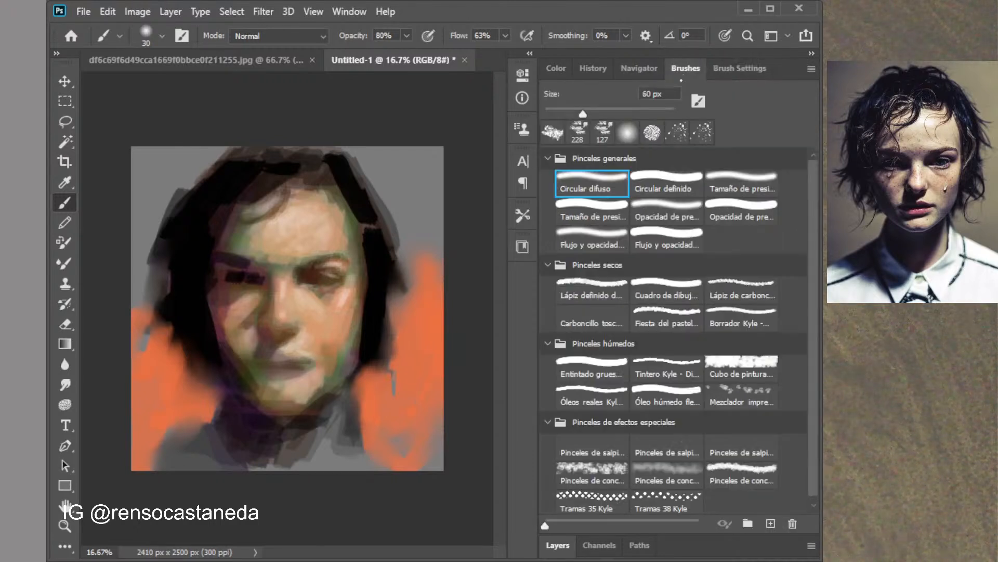
left_click(741, 68)
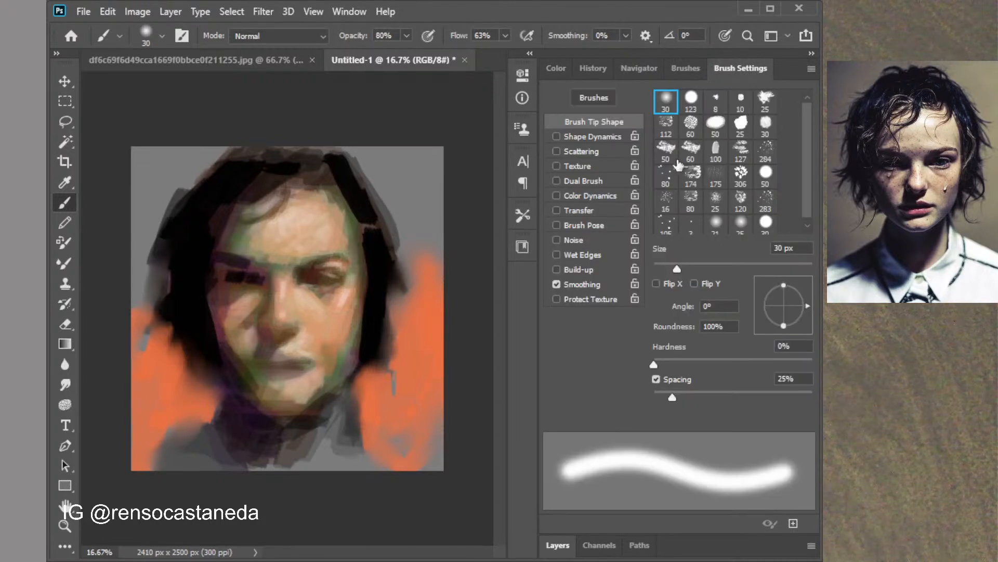
Glaze salmon over the lit side of the neck with the splatter 25 brush tip at 78 px and 23% opacity
left_click(767, 101)
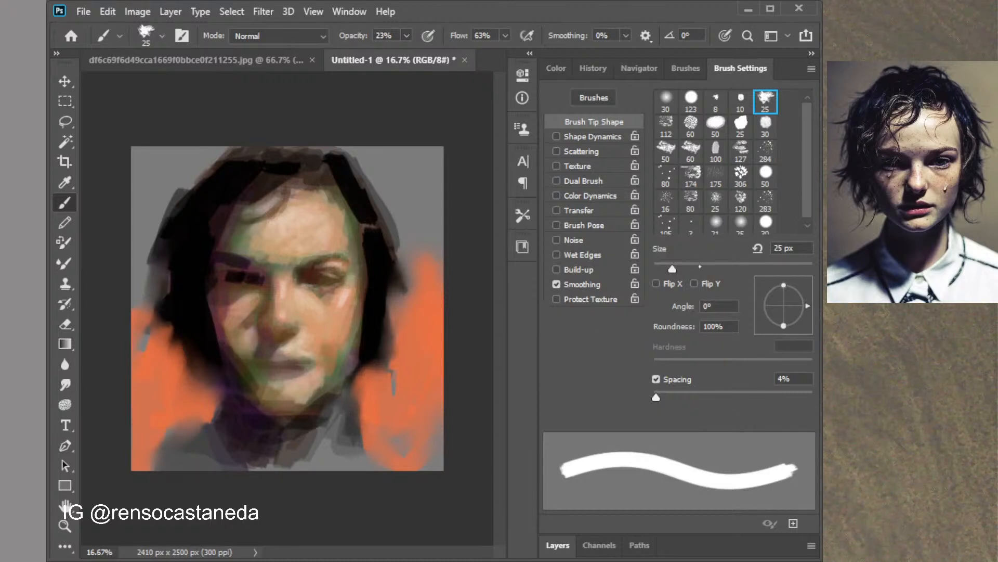
left_click_drag(672, 269, 715, 269)
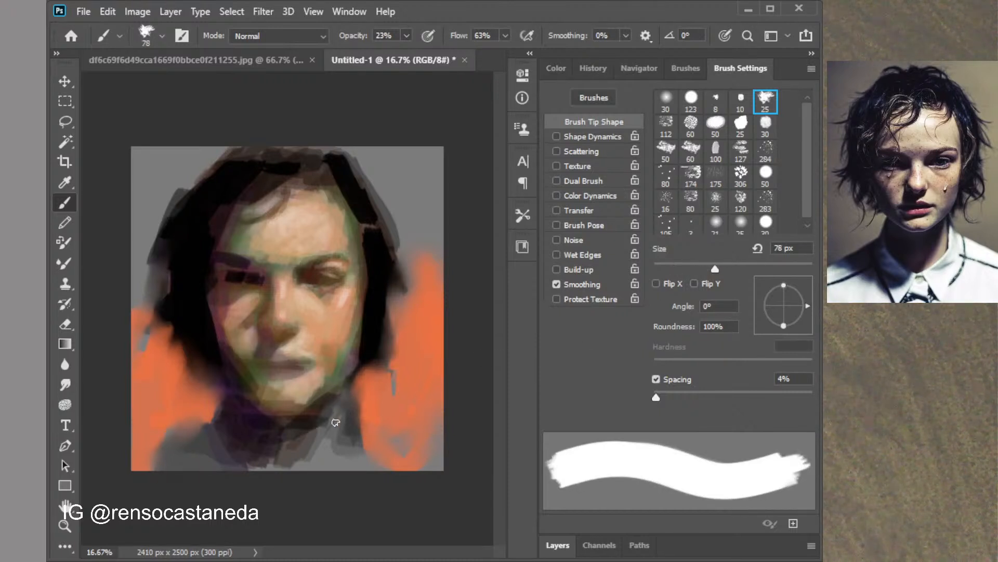
mouse_move(336, 422)
left_mouse_down()
mouse_move(315, 471)
mouse_move(343, 396)
mouse_move(287, 475)
mouse_move(338, 424)
mouse_move(329, 467)
mouse_move(339, 404)
mouse_move(334, 455)
left_mouse_up()
left_click_drag(338, 414, 329, 434)
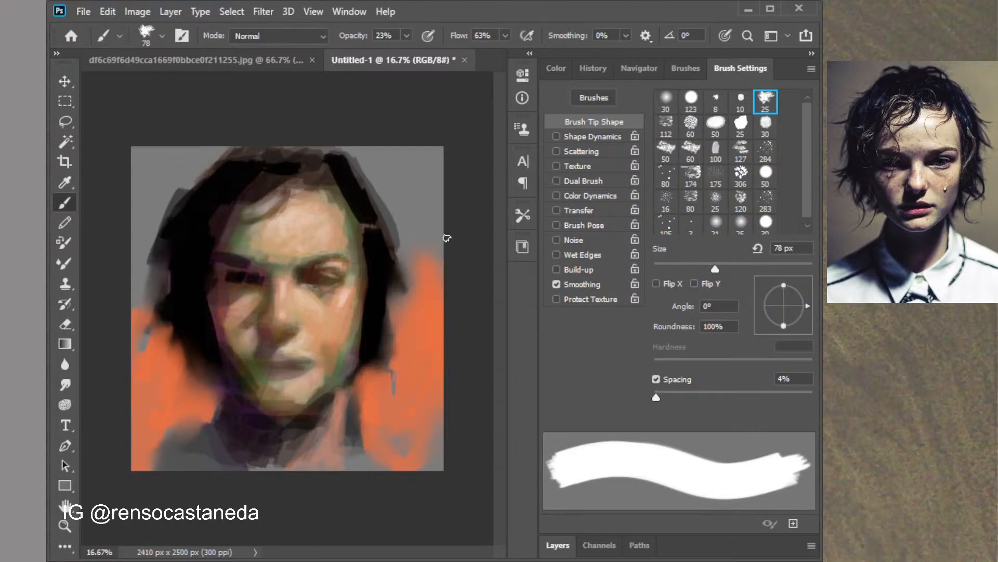
Glaze medium blue at 23% opacity over the orange background on both sides and the shoulders, using the textured 60 brush enlarged to 180 px
left_click(690, 150)
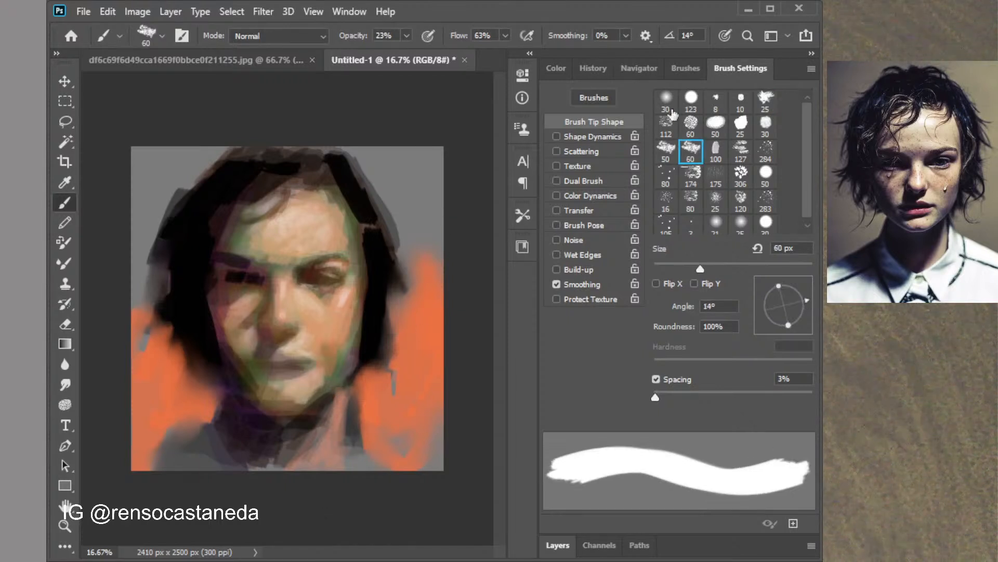
left_click(555, 68)
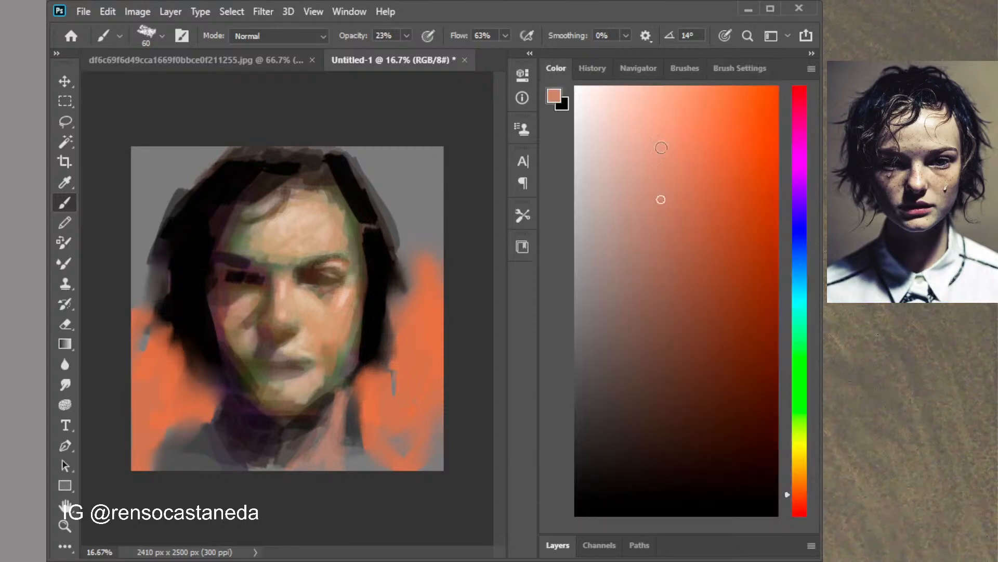
left_click(802, 261)
left_click(740, 241)
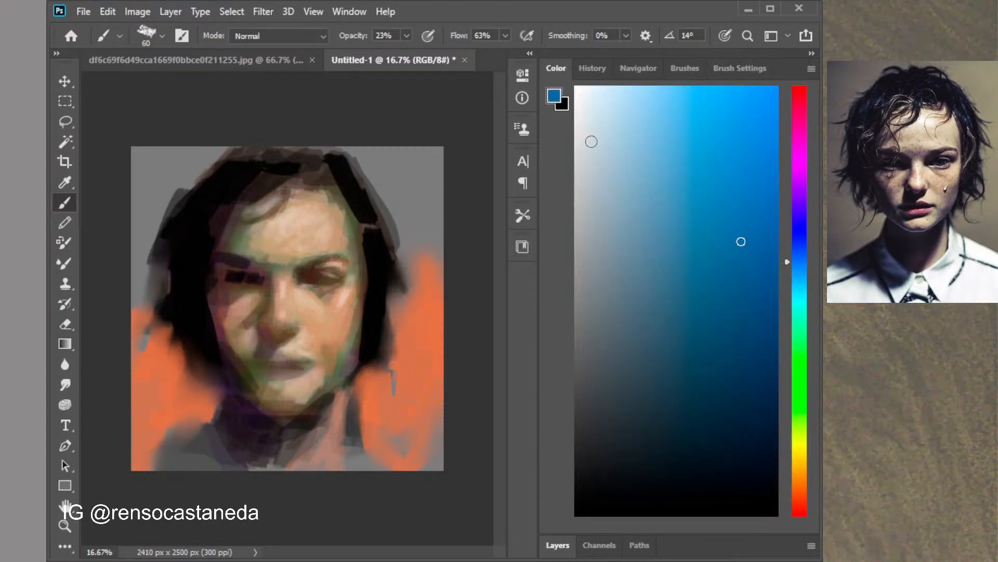
left_click(733, 71)
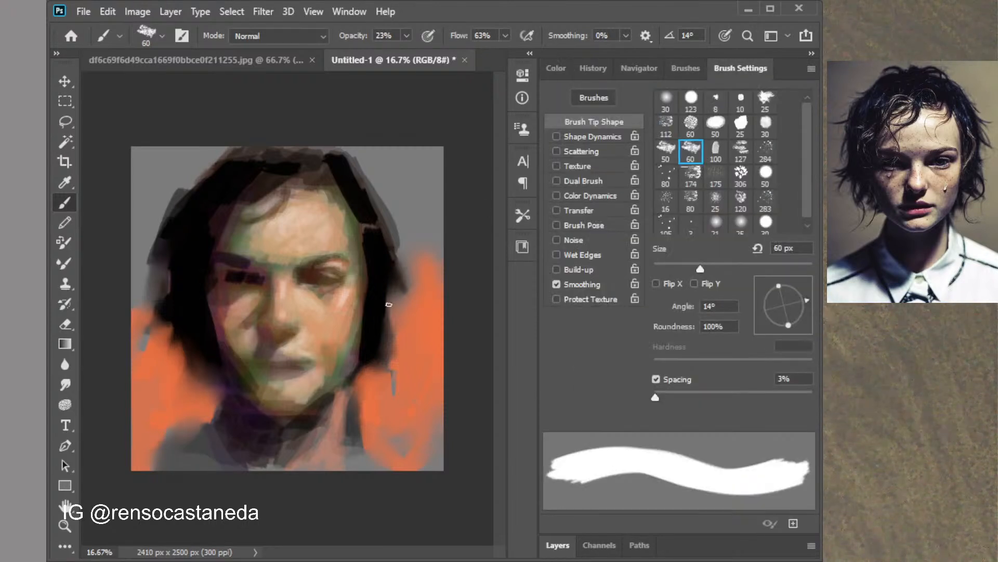
key("bracketright")
key("bracketright")
key("bracketright")
key("bracketright")
key("bracketright")
key("bracketright")
key("bracketright")
key("bracketright")
mouse_move(442, 278)
left_mouse_down()
mouse_move(386, 343)
mouse_move(403, 350)
mouse_move(453, 323)
mouse_move(374, 437)
mouse_move(449, 422)
mouse_move(435, 454)
left_mouse_up()
mouse_move(167, 345)
left_mouse_down()
mouse_move(130, 400)
mouse_move(142, 478)
mouse_move(132, 365)
mouse_move(190, 416)
mouse_move(159, 307)
mouse_move(194, 386)
mouse_move(207, 375)
mouse_move(200, 467)
left_mouse_up()
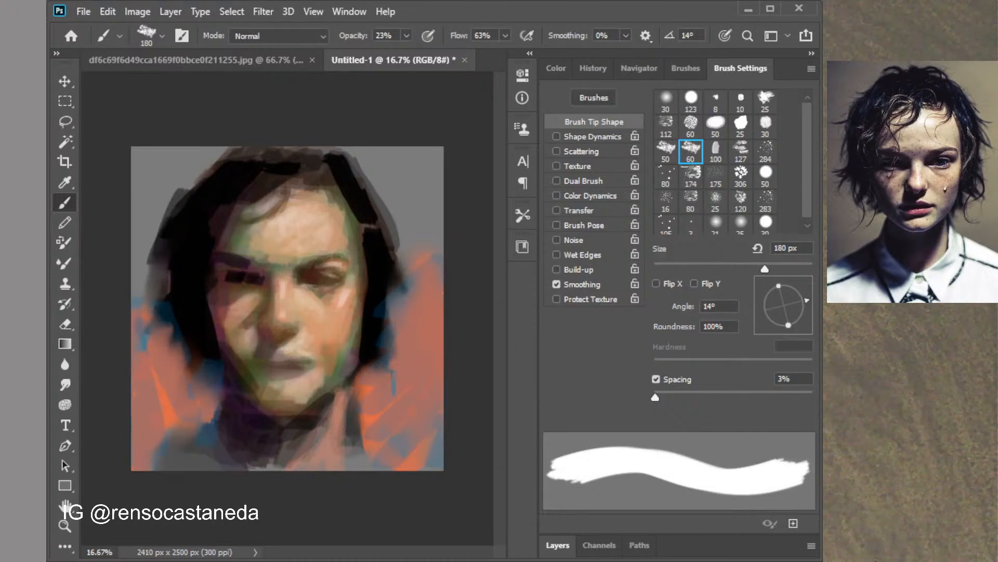
mouse_move(341, 418)
left_mouse_down()
mouse_move(368, 424)
mouse_move(375, 456)
mouse_move(420, 475)
left_mouse_up()
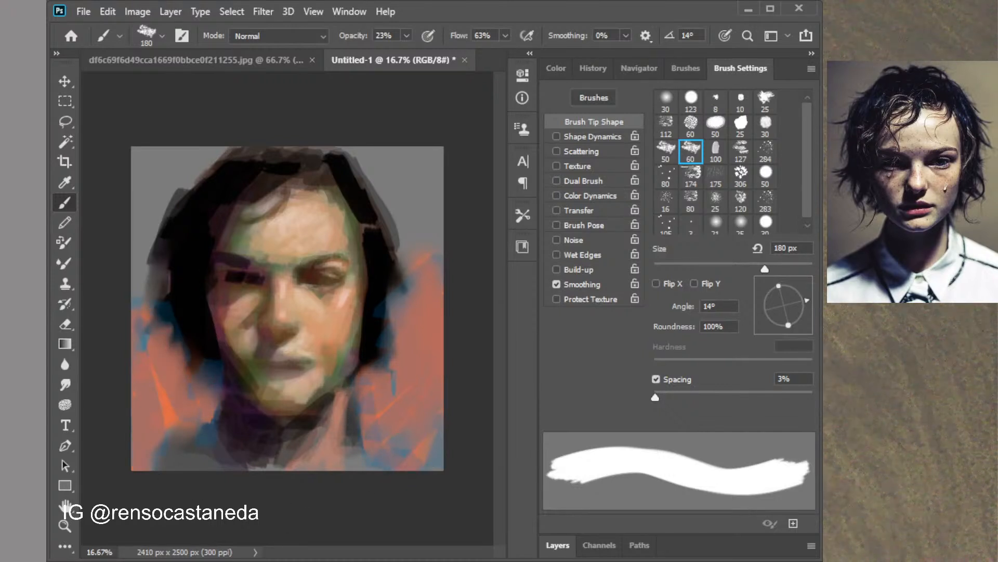
Extend the blue glaze up the background beside the hair with the textured 60 brush at 180 px and 23% opacity
mouse_move(128, 203)
left_mouse_down()
mouse_move(139, 249)
mouse_move(155, 204)
mouse_move(140, 346)
left_mouse_up()
left_click_drag(430, 258, 435, 281)
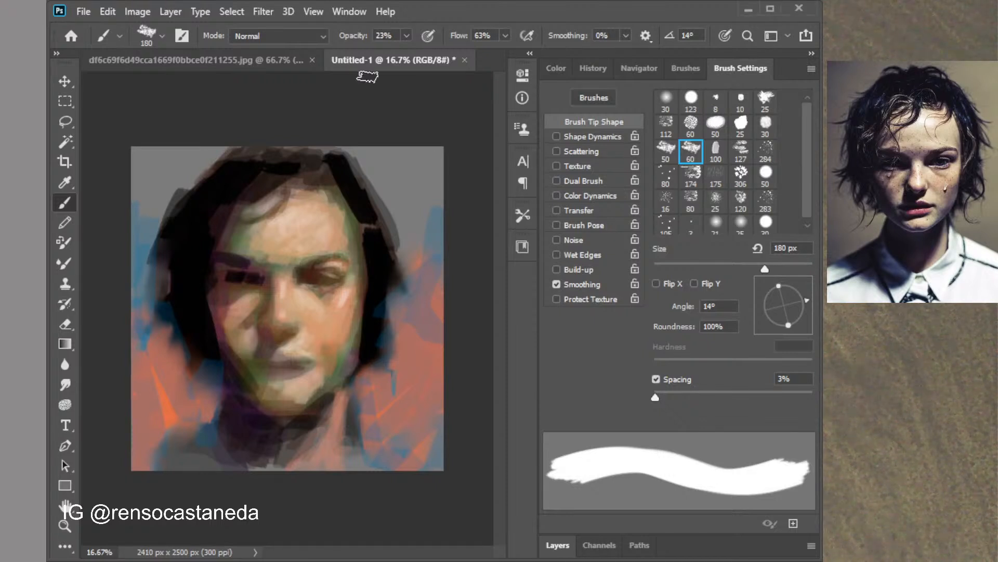
Bring up the reference photo document and close it to return to the portrait canvas
key("ctrl+plus")
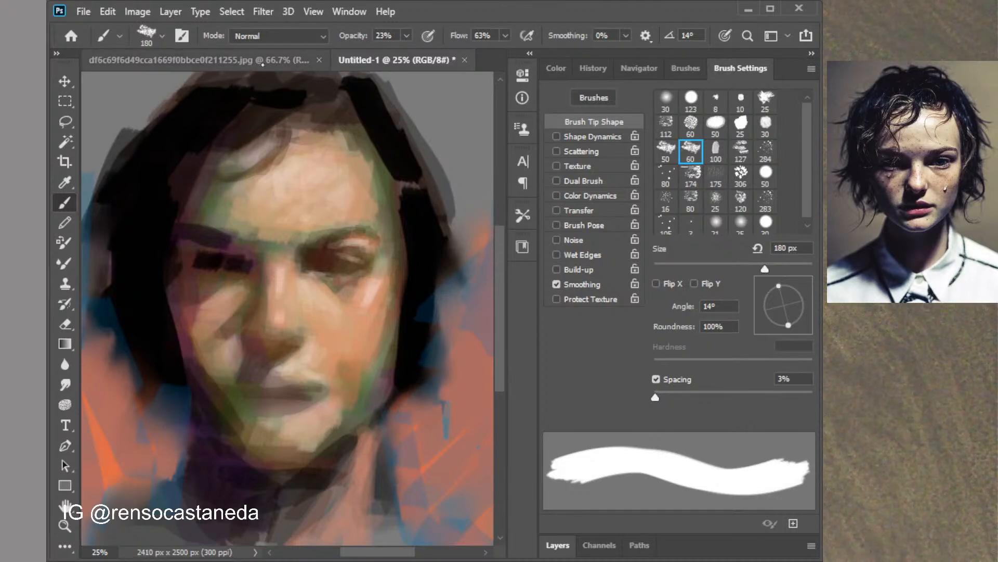
left_click(262, 61)
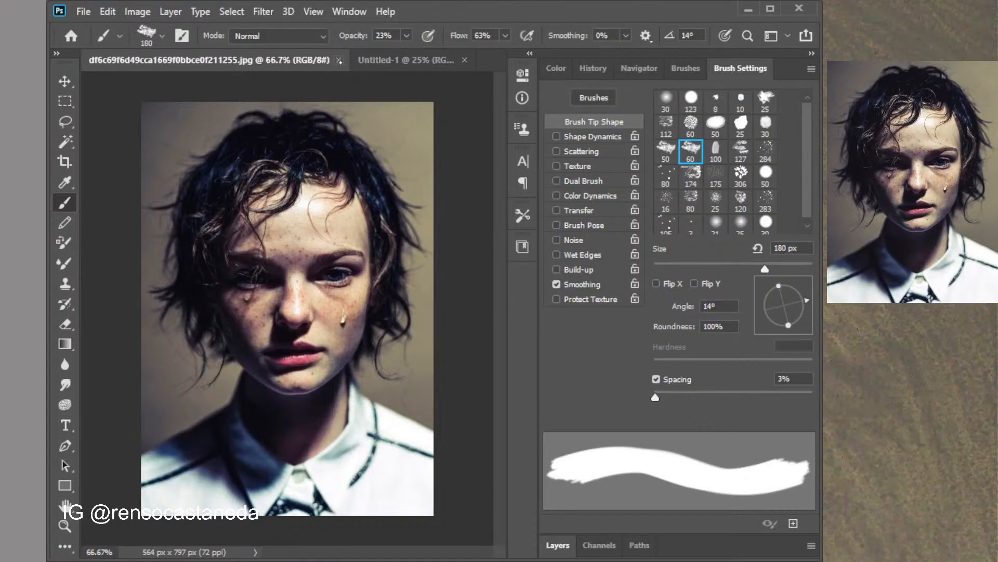
left_click(339, 59)
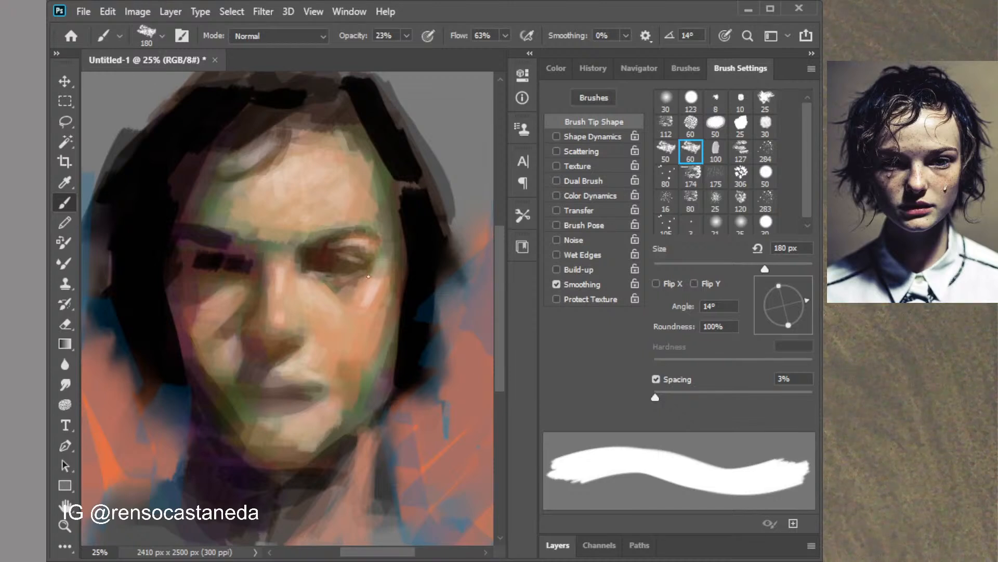
Add a small blue accent inside the shadowed eye using the textured 50 brush tip at 31 px and 23% opacity
key("bracketleft")
left_click_drag(391, 285, 371, 285)
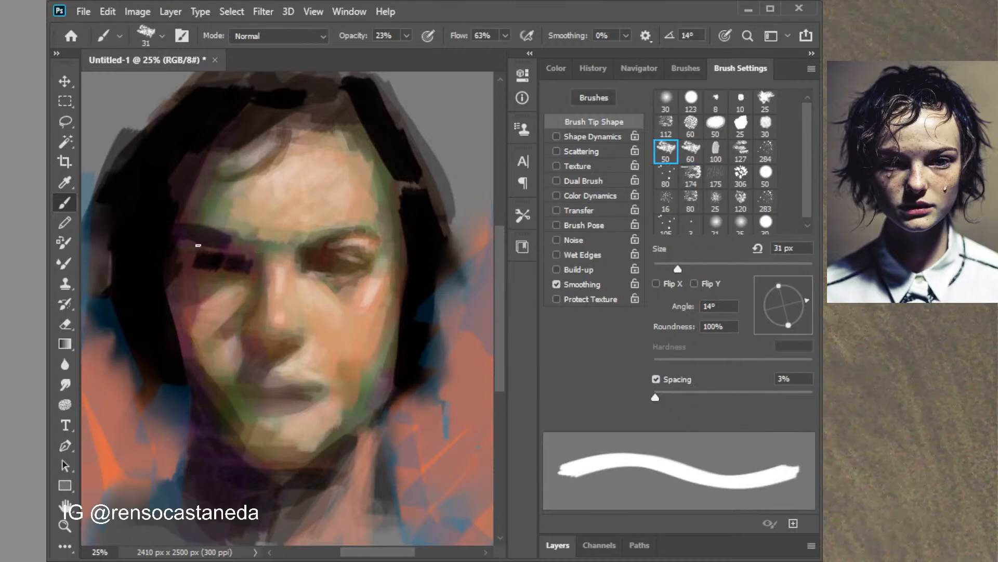
key("ctrl+plus")
key("ctrl+plus")
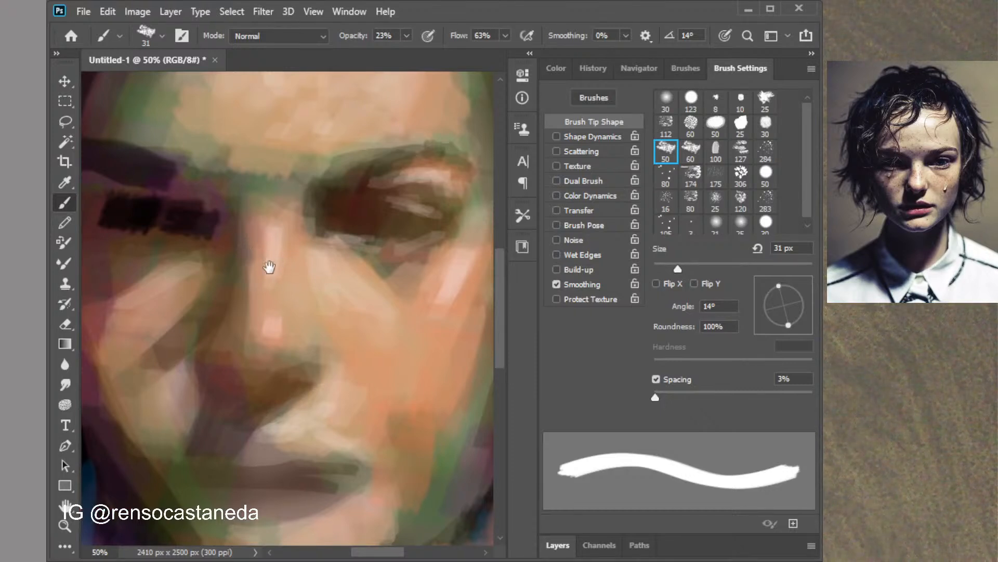
left_click_drag(270, 265, 341, 282)
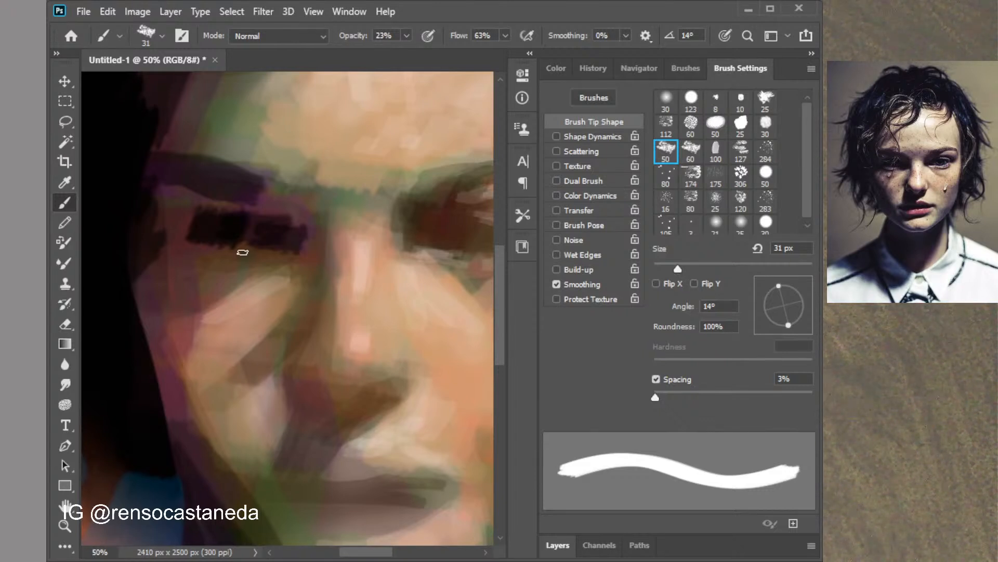
key("ctrl+minus")
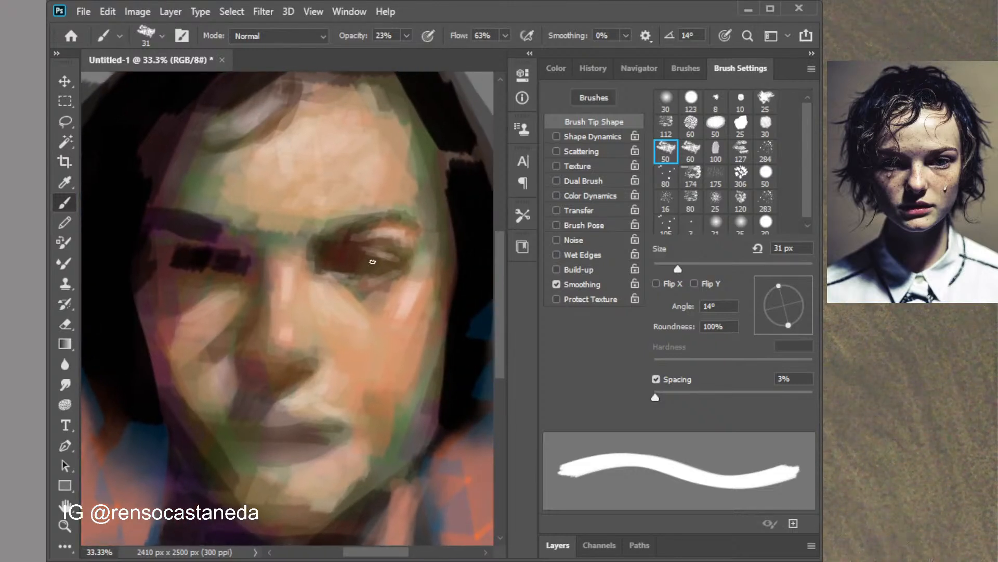
left_click_drag(171, 268, 189, 263)
Set the foreground color to a near-black orange-brown and reveal the document's layer list
left_click(556, 68)
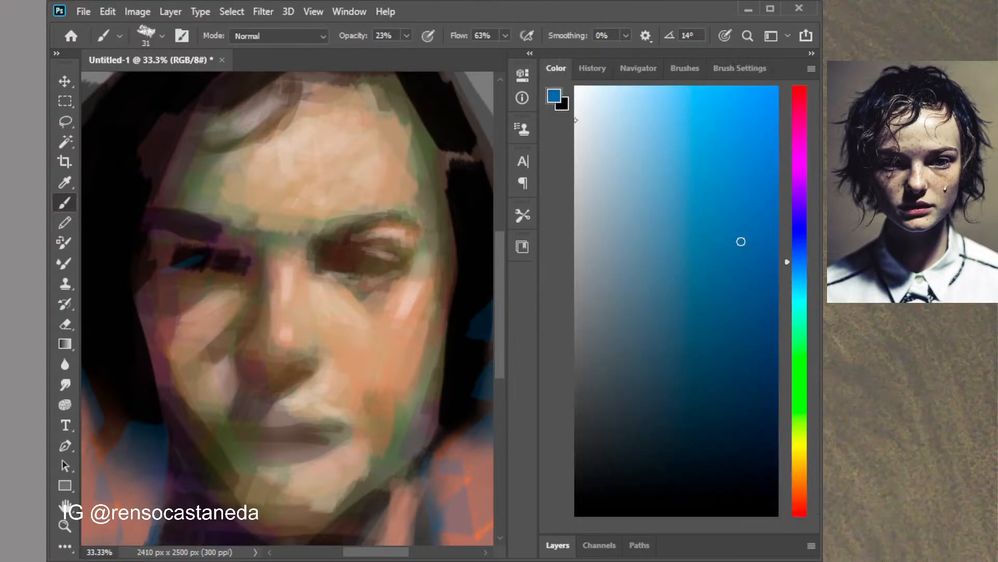
left_click(710, 470)
left_click(791, 491)
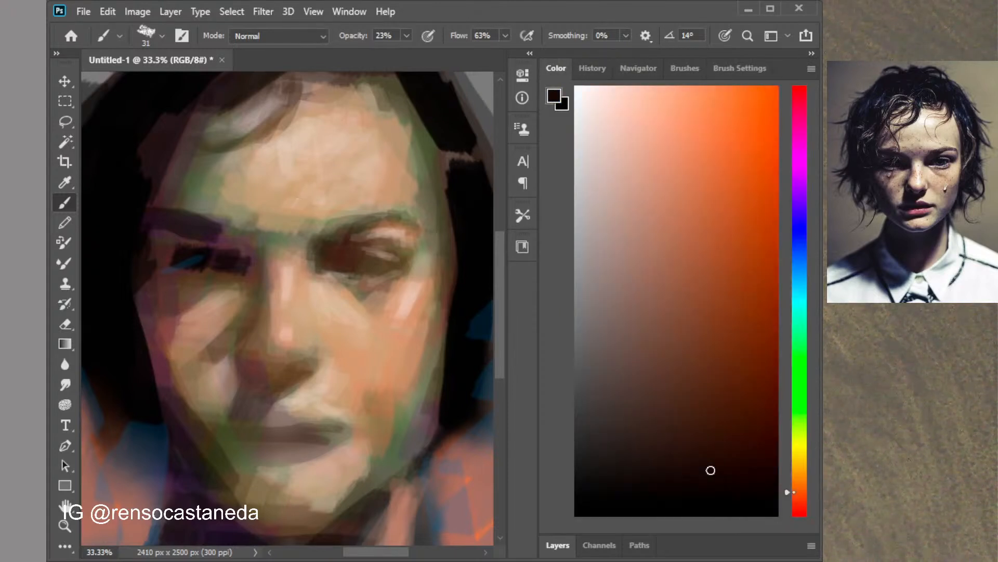
left_click(733, 467)
left_click(557, 544)
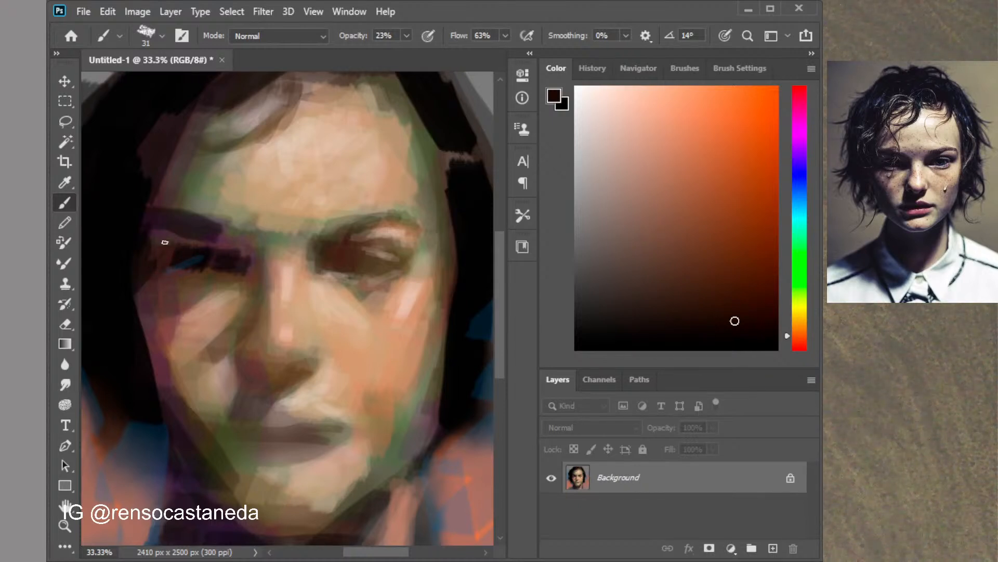
left_click(720, 333)
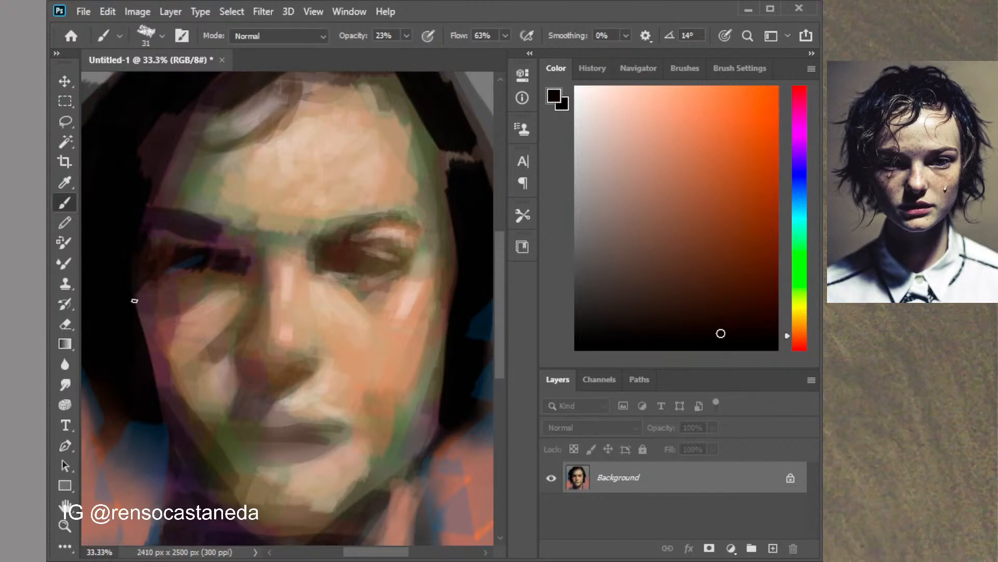
Glaze the near-black brown around the shadowed eye, over its upper lid, inner corner and lower lid
mouse_move(179, 275)
left_mouse_down()
mouse_move(216, 281)
mouse_move(207, 272)
mouse_move(176, 285)
mouse_move(206, 281)
mouse_move(231, 278)
left_mouse_up()
left_click_drag(195, 237, 246, 249)
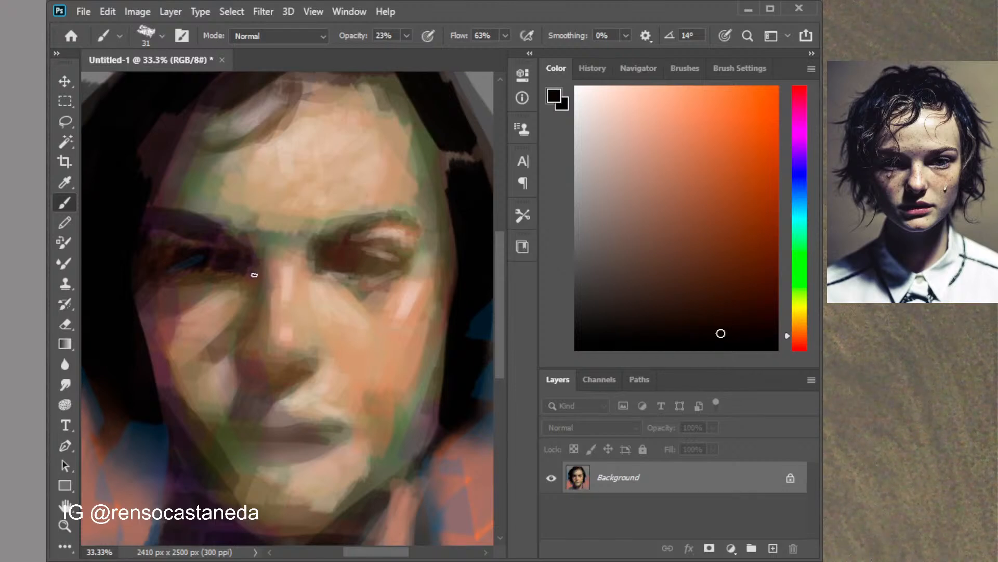
mouse_move(255, 254)
left_mouse_down()
mouse_move(256, 281)
mouse_move(257, 271)
left_mouse_up()
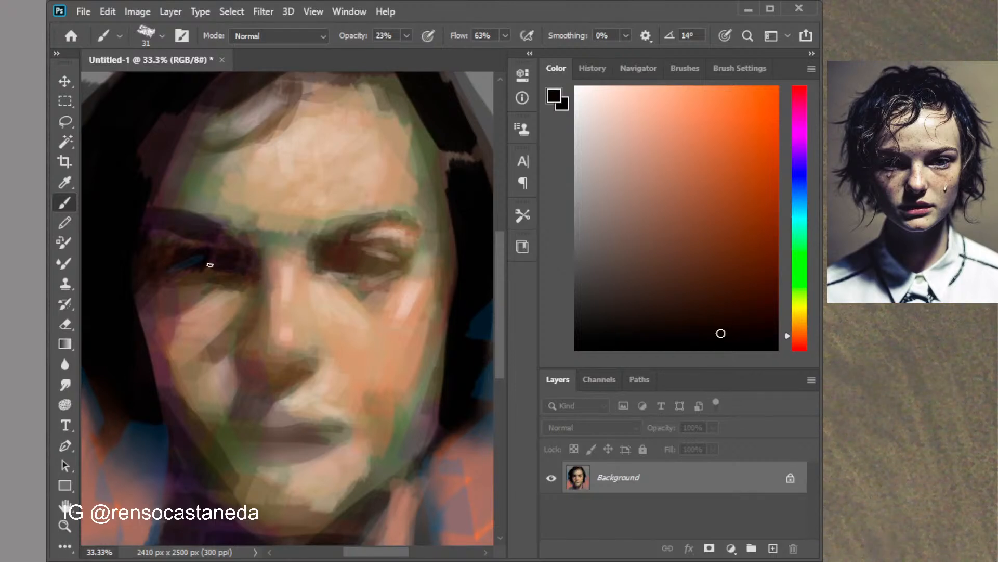
mouse_move(207, 274)
left_mouse_down()
mouse_move(191, 280)
mouse_move(214, 292)
left_mouse_up()
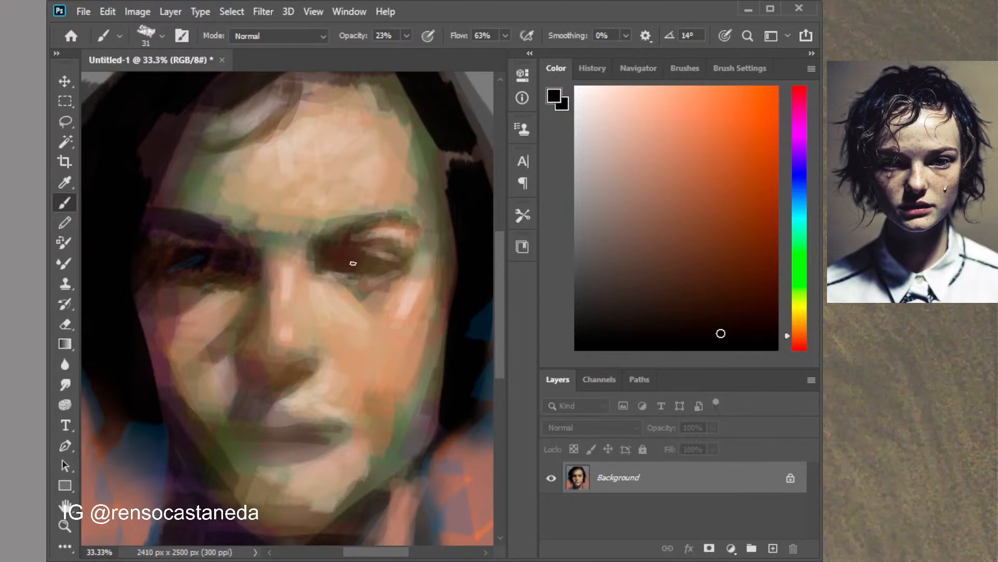
Darken the lit eye's iris, lid crease and inner corner, and draw a dark line under its lower lid
mouse_move(371, 259)
left_mouse_down()
mouse_move(390, 266)
mouse_move(364, 269)
mouse_move(361, 256)
left_mouse_up()
mouse_move(363, 247)
left_mouse_down()
mouse_move(394, 248)
mouse_move(403, 260)
left_mouse_up()
left_click_drag(320, 274, 317, 254)
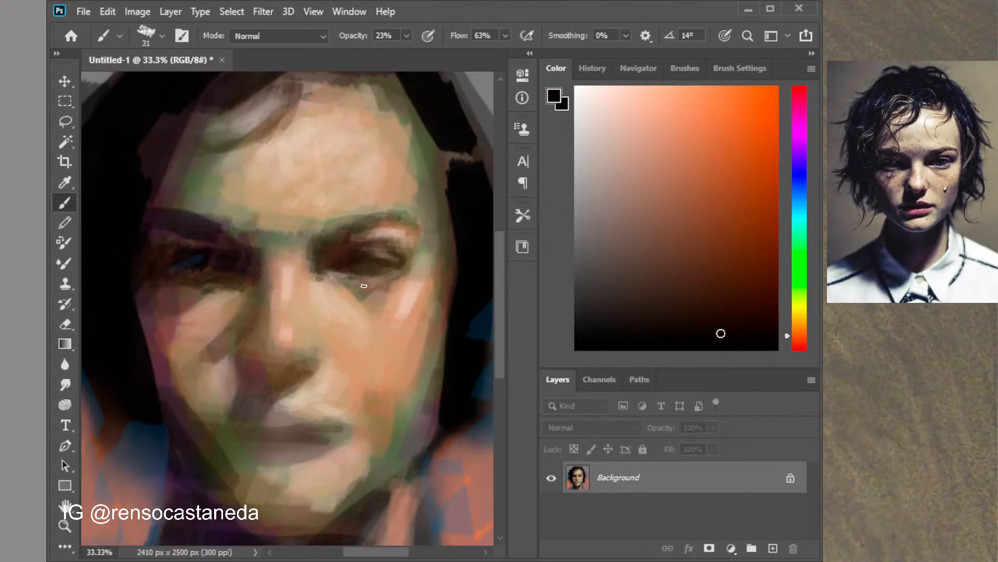
left_click_drag(364, 285, 398, 286)
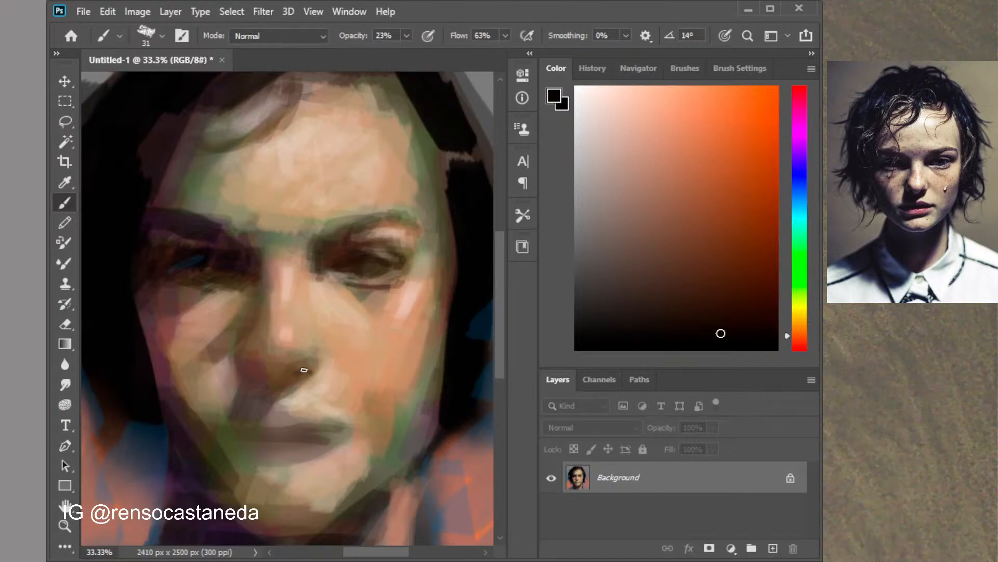
Define the nostril, the lit wing of the nose and the line between the lips with a dark reddish brown
left_click(743, 304)
left_click_drag(303, 376, 315, 374)
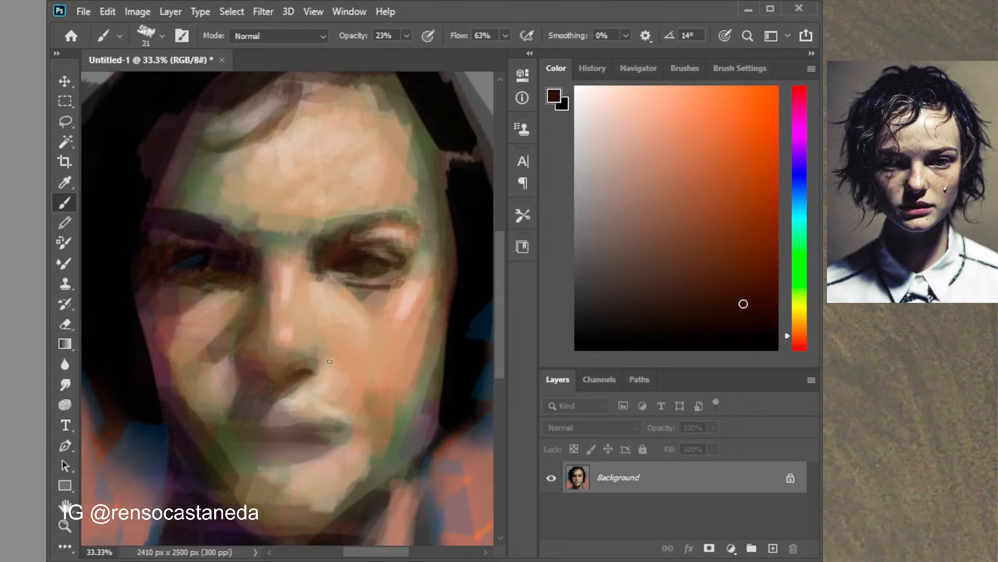
mouse_move(317, 333)
left_mouse_down()
mouse_move(332, 357)
mouse_move(313, 371)
left_mouse_up()
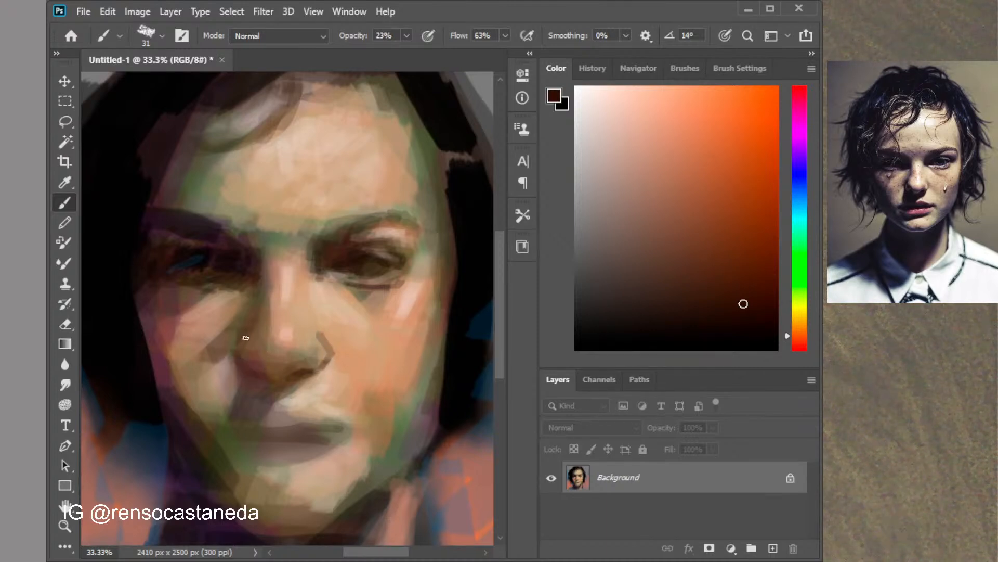
left_click_drag(319, 331, 336, 355)
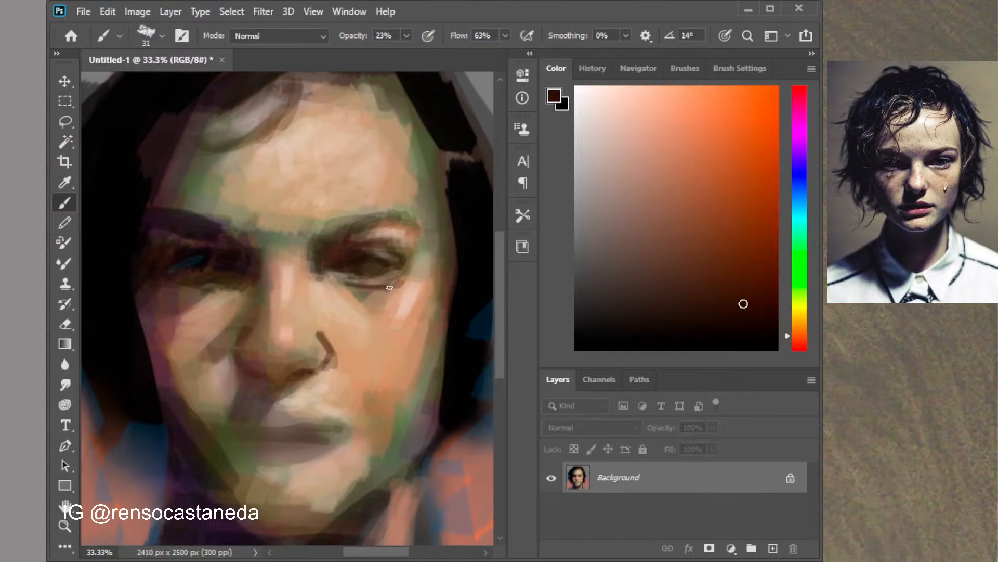
left_click_drag(255, 422, 294, 418)
Glaze a medium brown beside the nose and under the lit eye at 12% opacity, enlarging the brush to 47 px
left_click(731, 280)
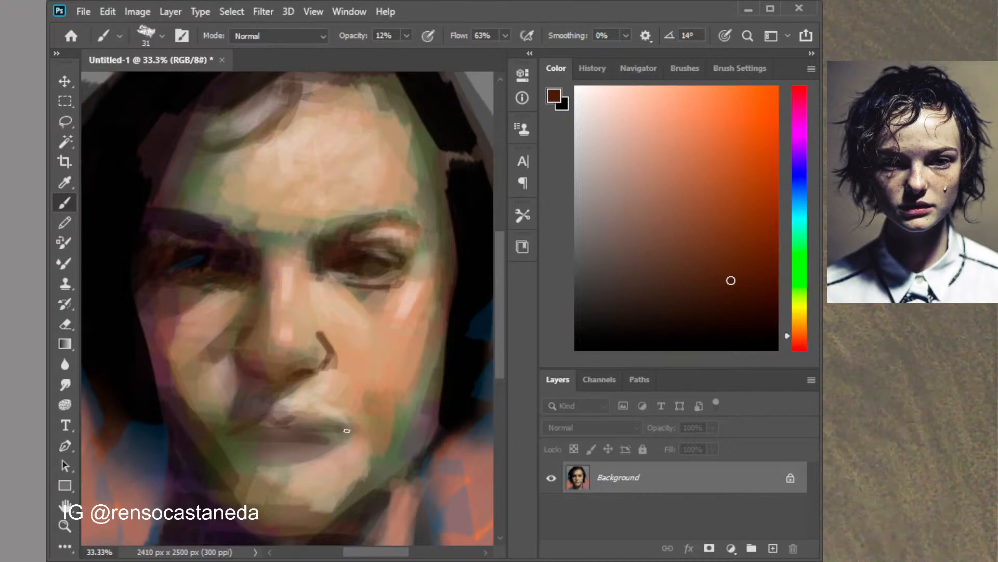
left_click_drag(334, 315, 321, 369)
key("bracketright")
key("bracketright")
key("bracketright")
left_click_drag(346, 284, 369, 308)
mouse_move(337, 284)
left_mouse_down()
mouse_move(380, 324)
mouse_move(415, 300)
left_mouse_up()
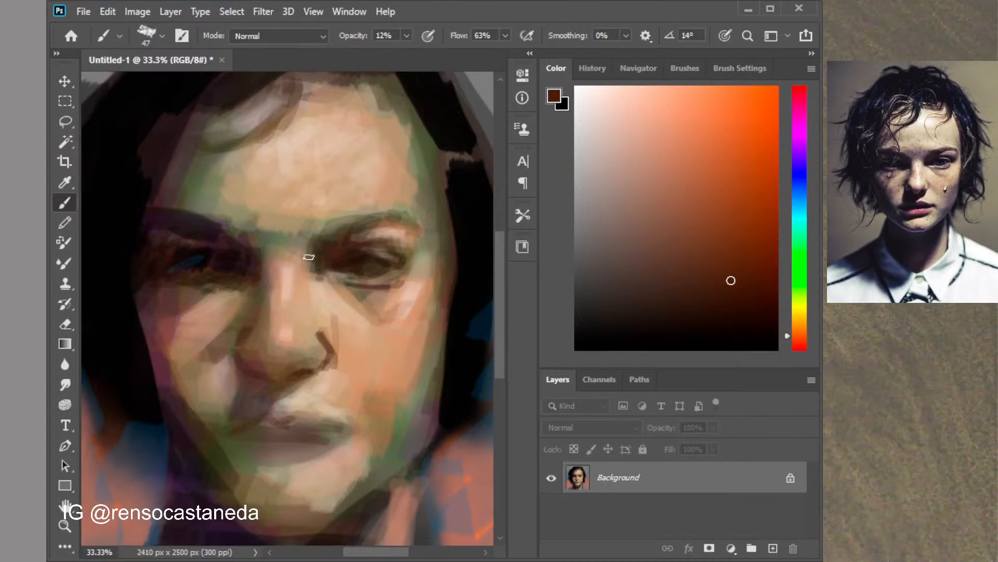
Glaze brown between the eyebrows and across the bridge of the nose at 47 px and 12% opacity
left_click_drag(310, 231, 294, 243)
mouse_move(314, 221)
left_mouse_down()
mouse_move(284, 241)
mouse_move(278, 229)
left_mouse_up()
mouse_move(293, 216)
left_mouse_down()
mouse_move(257, 235)
mouse_move(246, 225)
left_mouse_up()
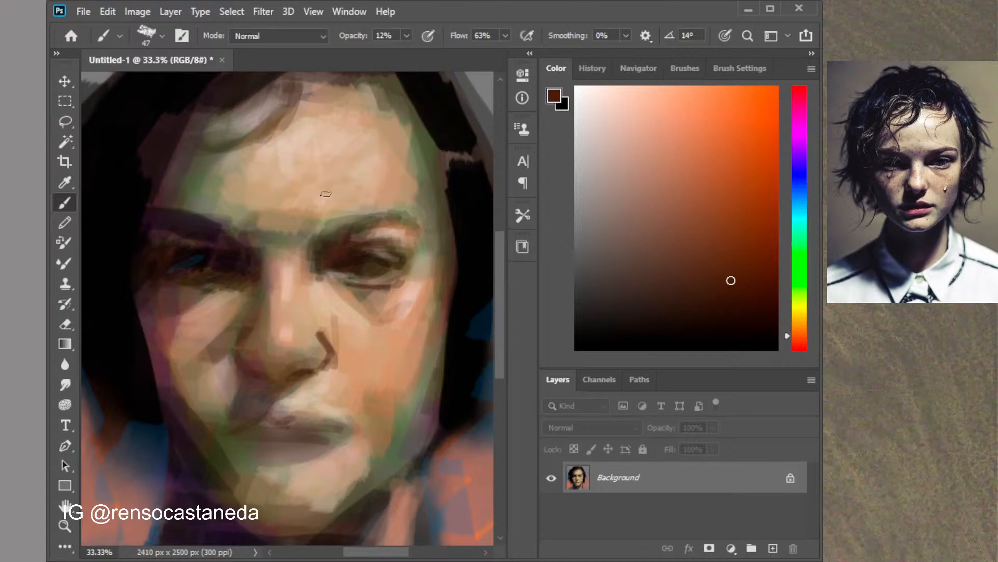
Glaze brown over the shadowed corner of the mouth using the textured 60 brush tip at 60 px with 44% spacing
left_click(730, 70)
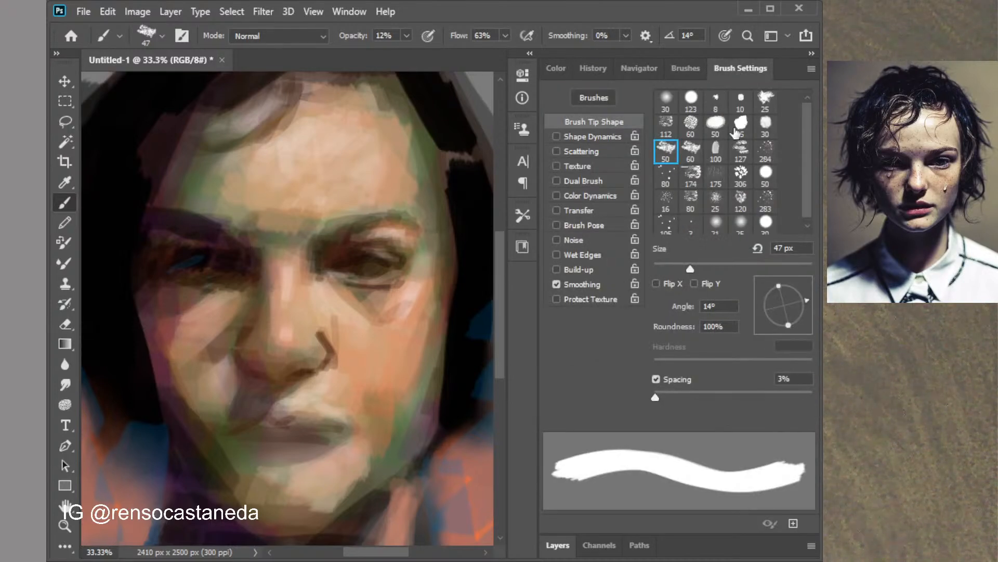
left_click(692, 127)
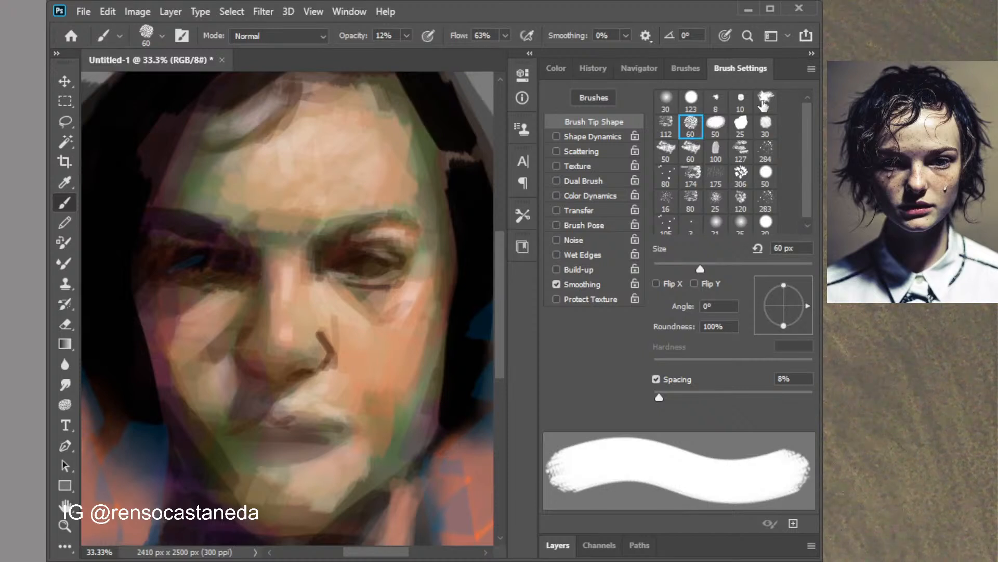
left_click(763, 104)
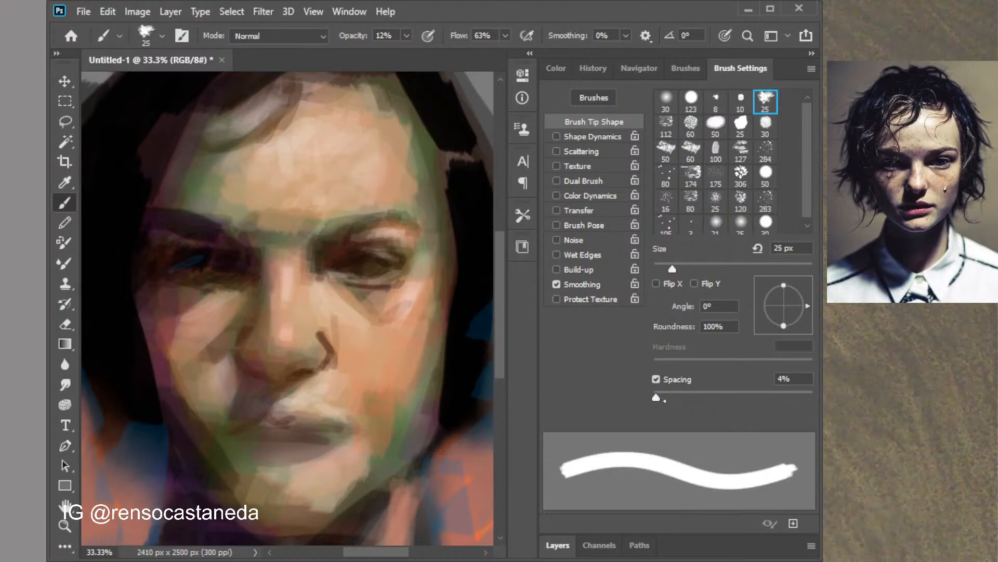
left_click_drag(657, 397, 688, 397)
left_click(692, 151)
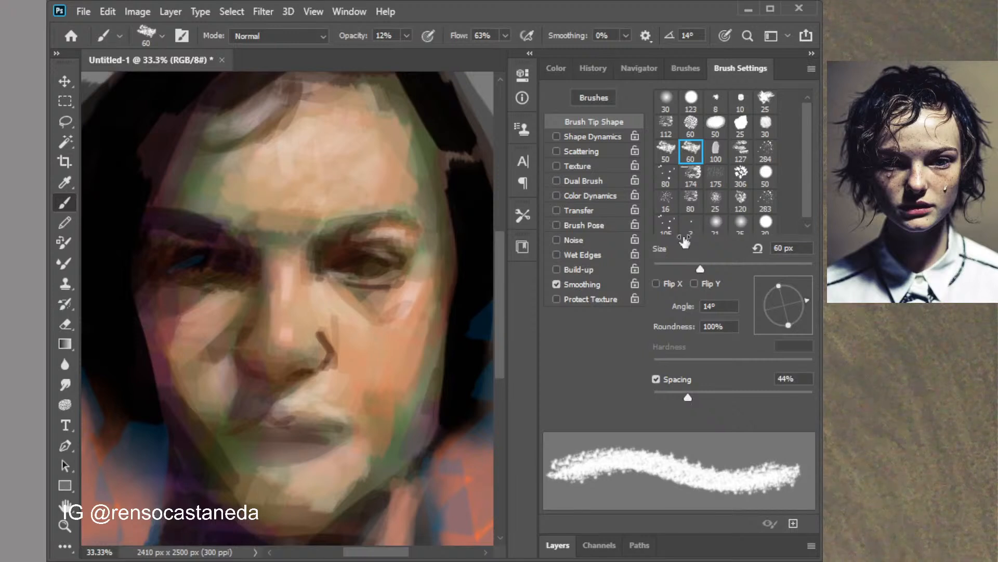
left_click(684, 68)
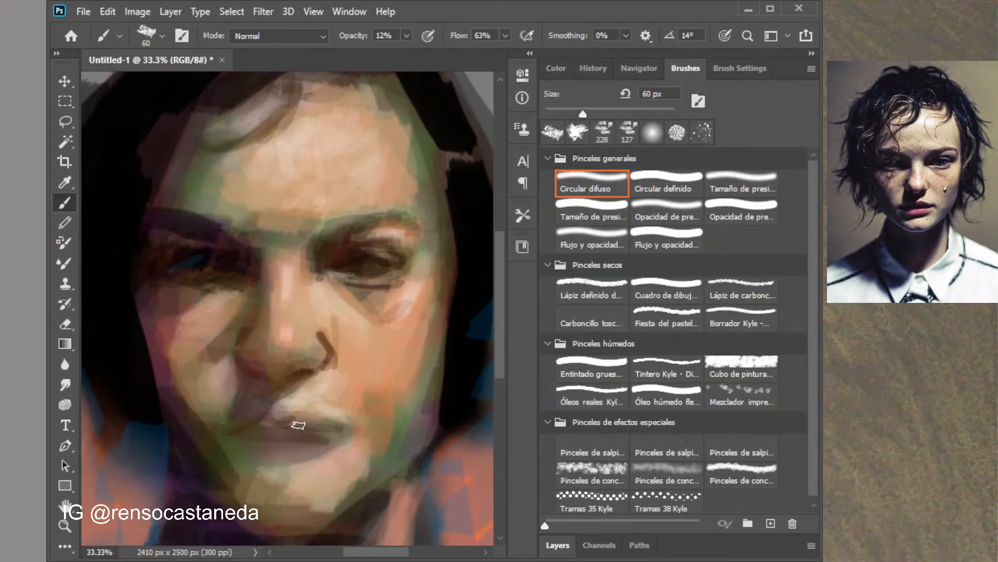
left_click_drag(298, 425, 259, 433)
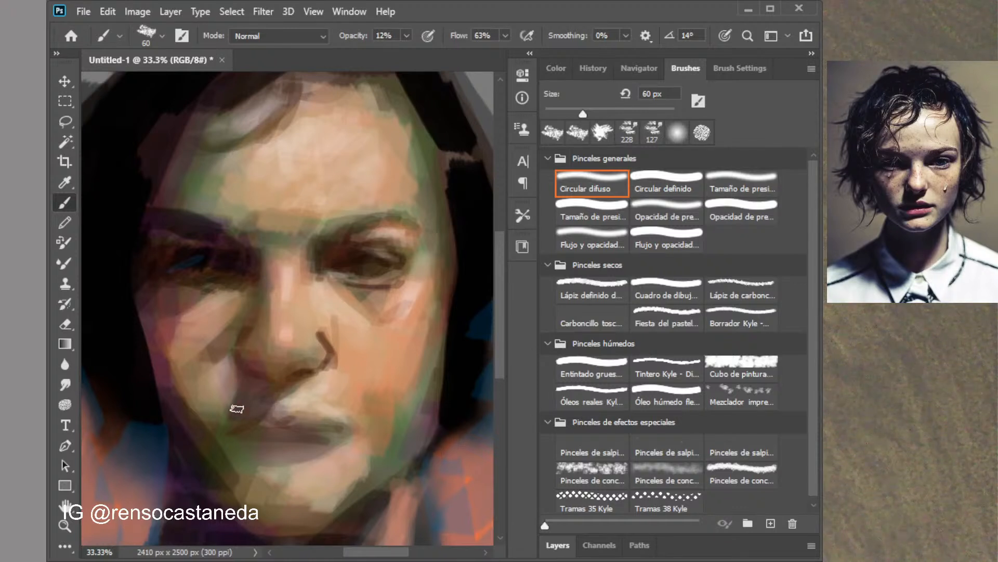
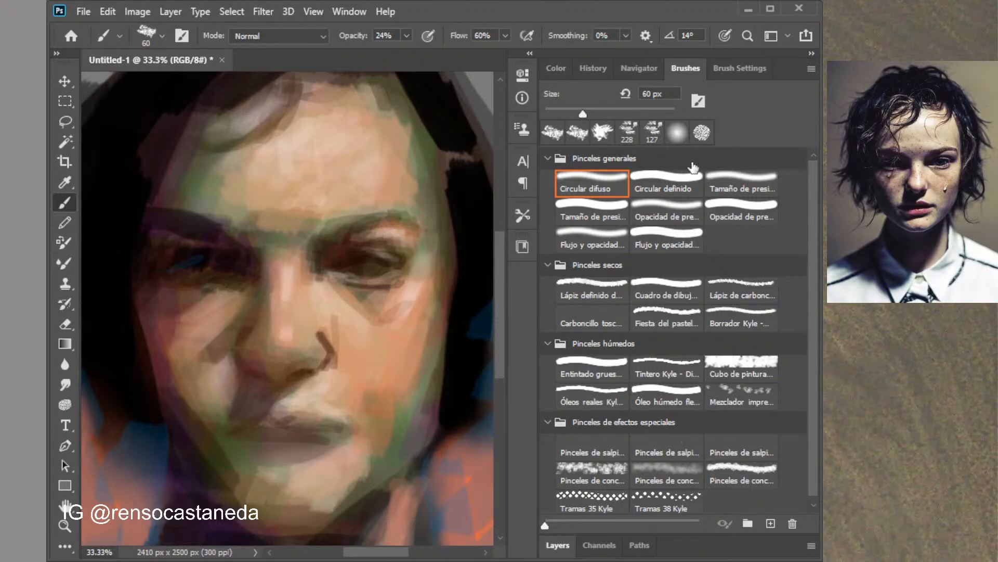
Switch to the textured 50 brush tip and set its size to 33 px
left_click(723, 70)
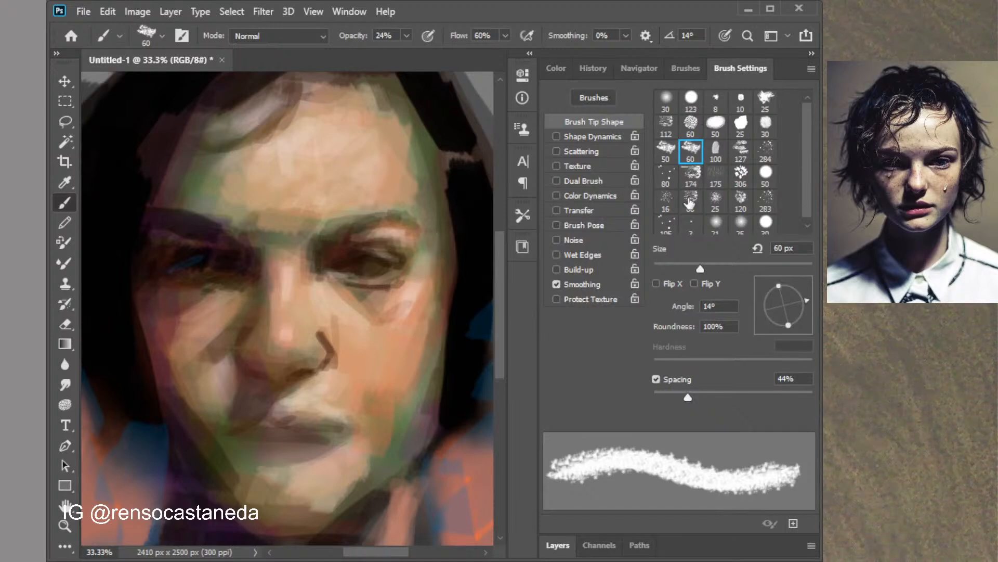
left_click(666, 150)
left_click_drag(682, 270, 679, 269)
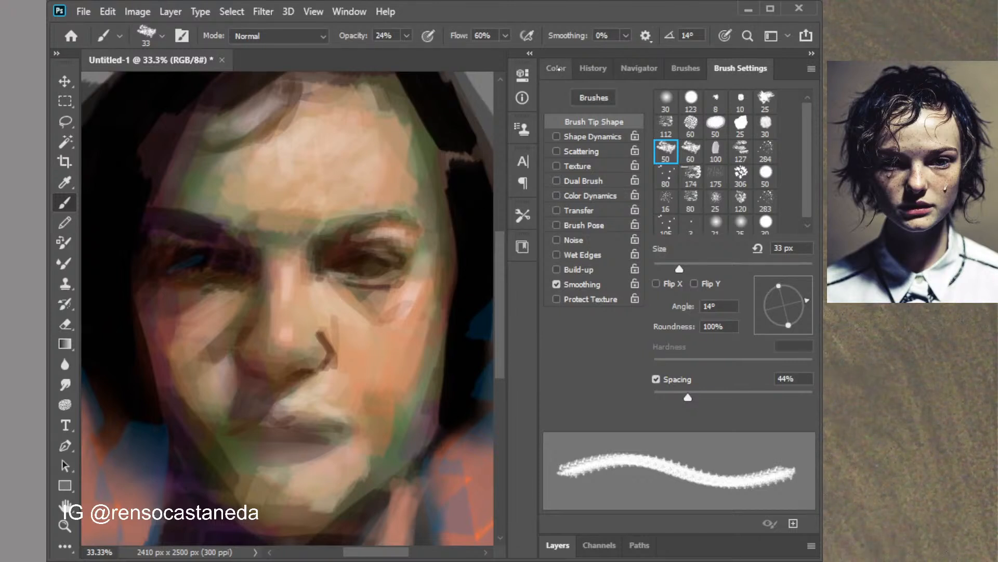
Refine the lit eye's lids, corners and lower lash line with muted pink, dark brown and near-black at 33 px
left_click(556, 68)
left_click(631, 242)
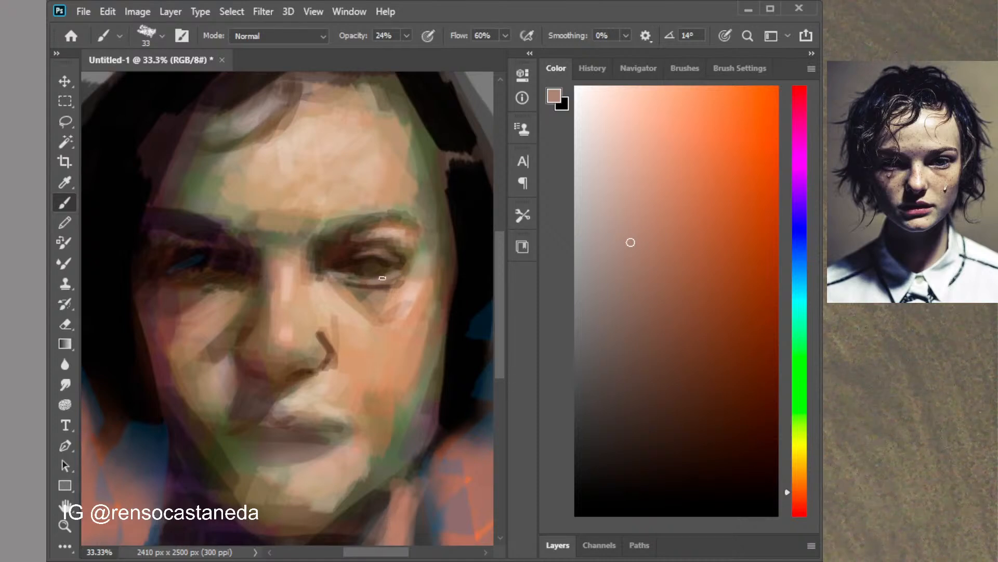
left_click(642, 409)
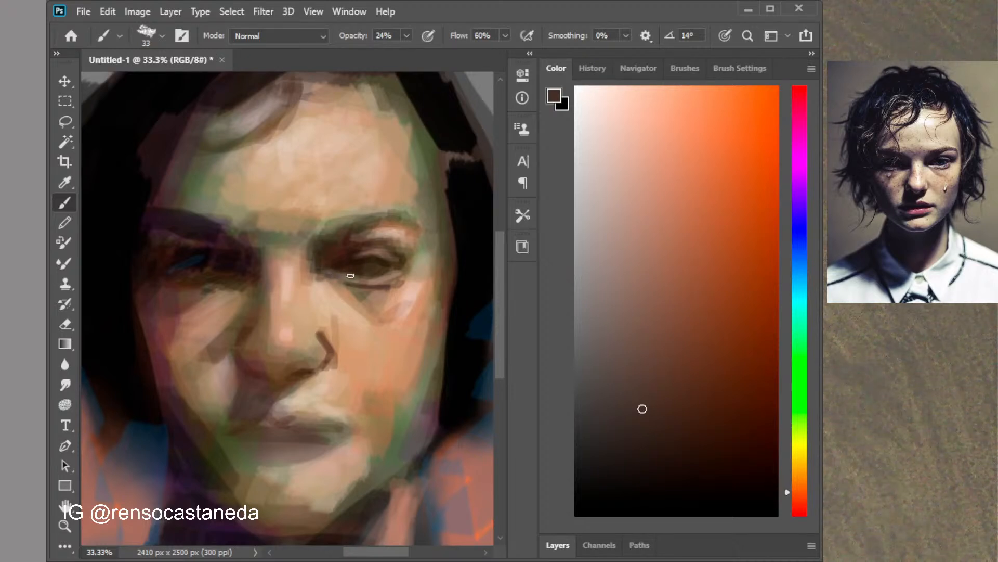
left_click(632, 229)
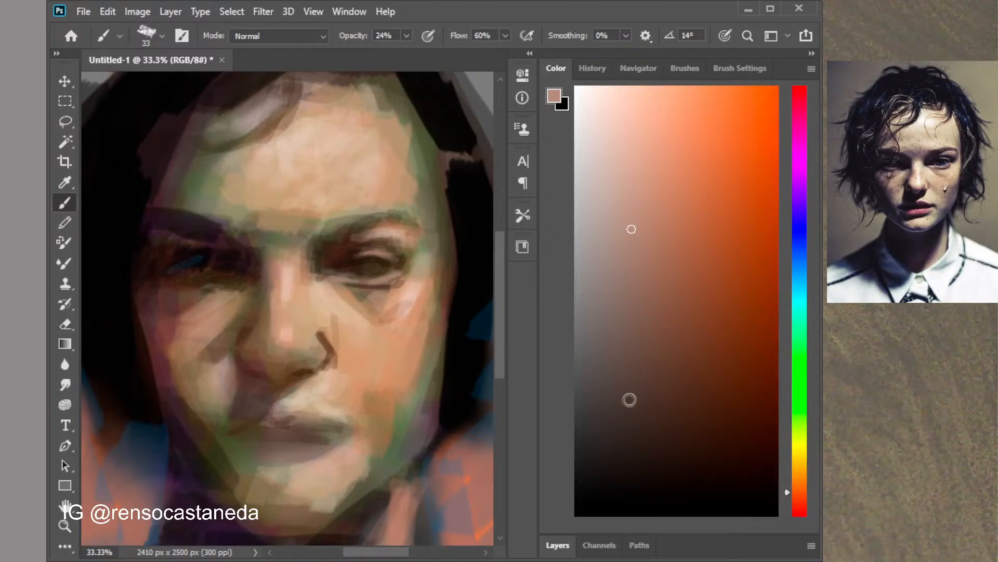
left_click(622, 444)
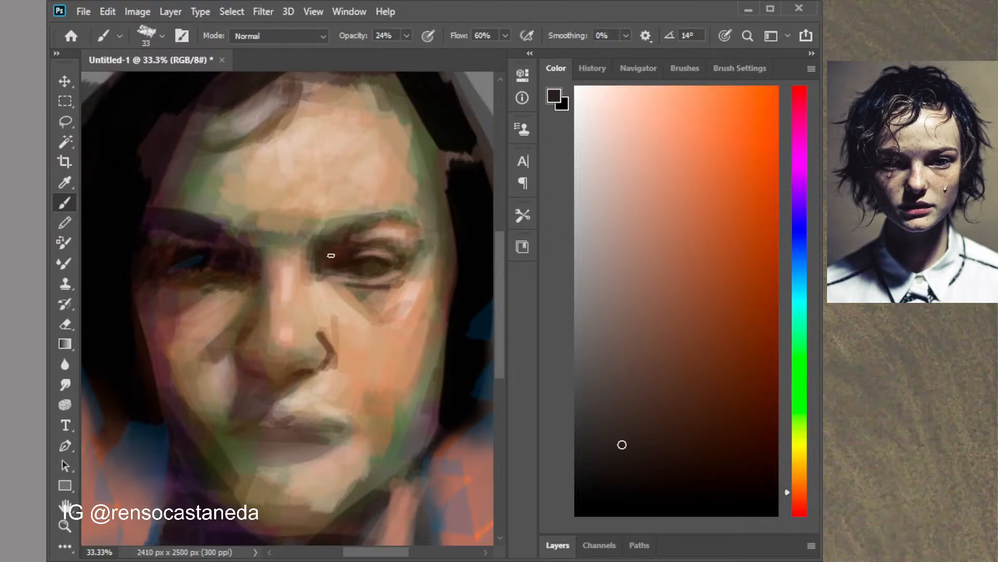
Try near-black textured strokes across the middle of the forehead at 61 px, and undo them
key("]")
key("]")
key("]")
key("]")
key("]")
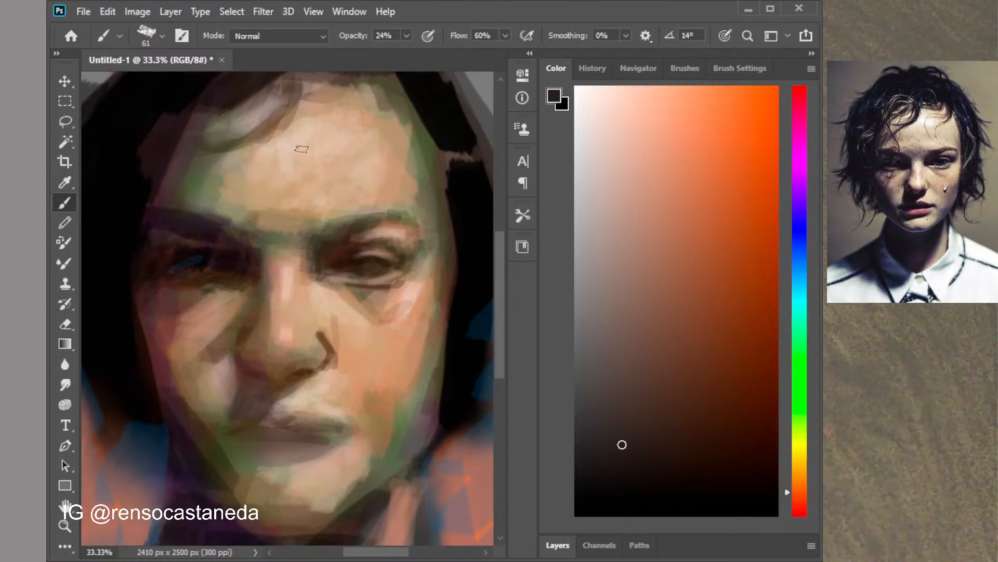
mouse_move(297, 152)
left_mouse_down()
mouse_move(303, 191)
mouse_move(340, 181)
mouse_move(328, 202)
left_mouse_up()
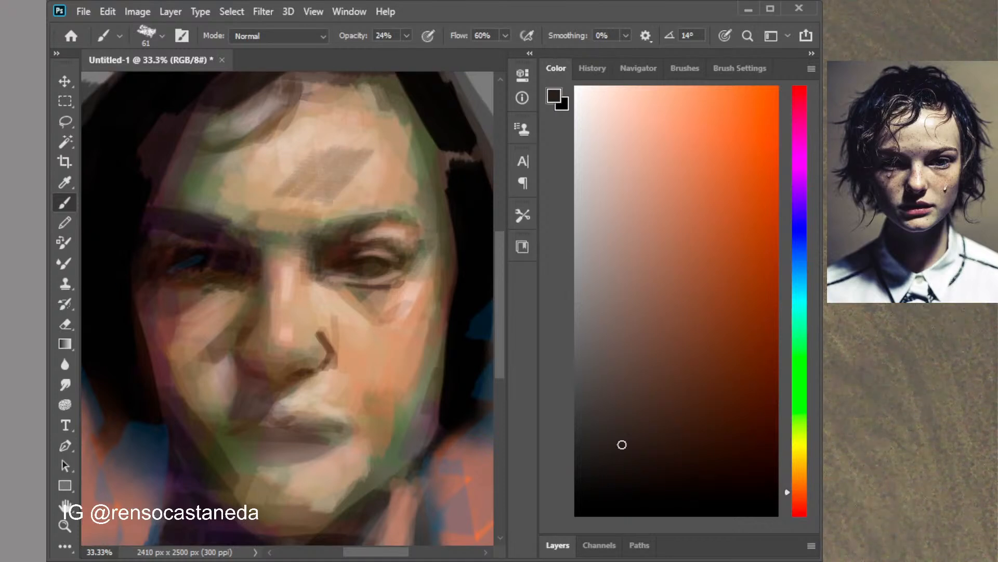
key("ctrl+z")
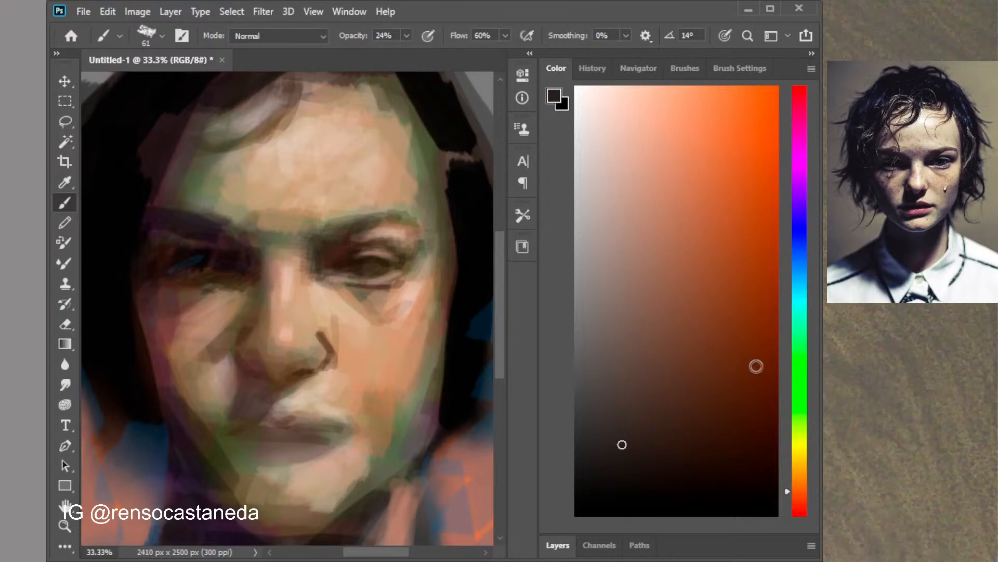
Glaze a saturated reddish brown over the nose, lit cheek and shadowed cheek at 24% opacity, enlarging the brush to 124 px
left_click(757, 366)
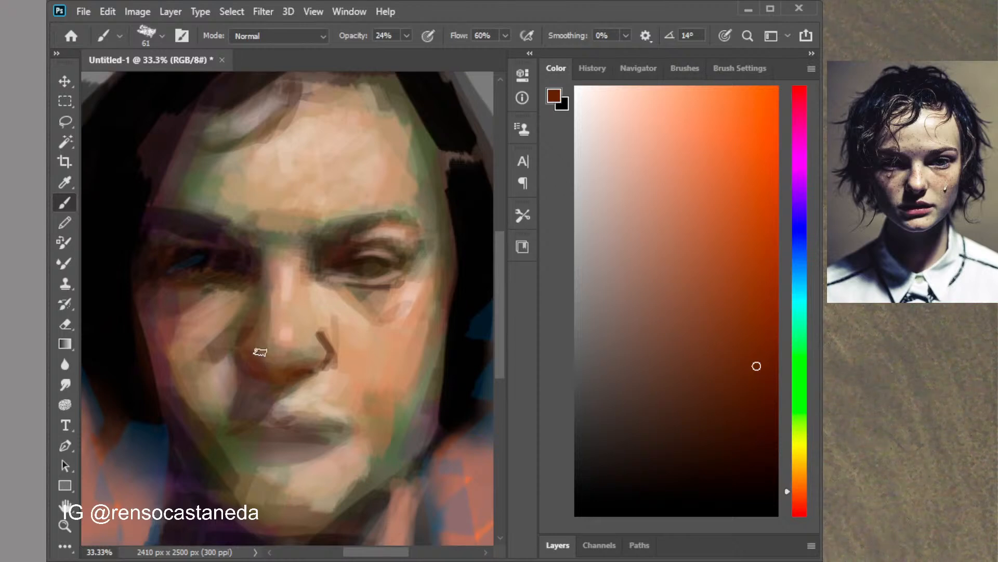
left_click_drag(261, 352, 272, 358)
left_click_drag(426, 317, 405, 389)
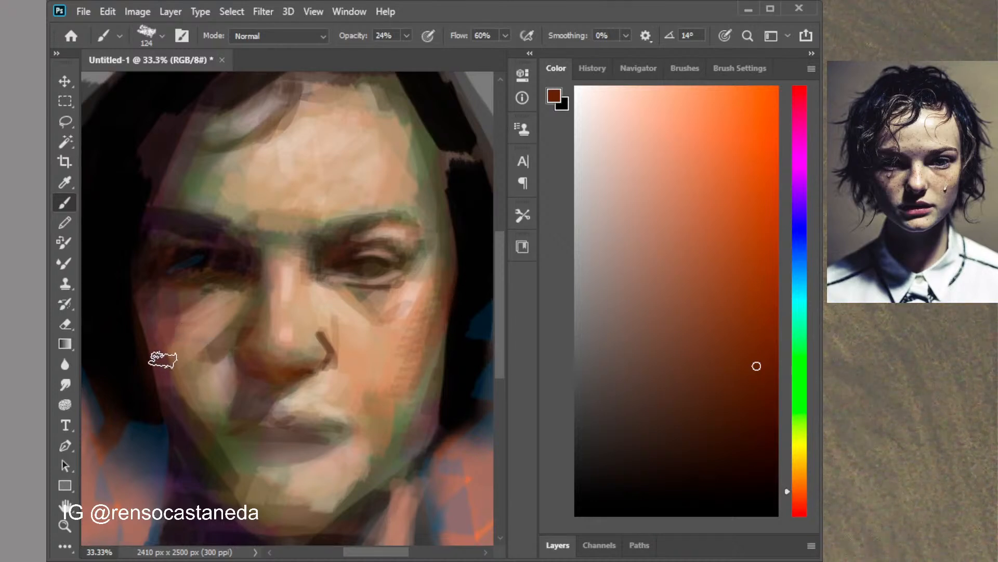
mouse_move(163, 359)
left_mouse_down()
mouse_move(175, 387)
mouse_move(151, 305)
mouse_move(208, 438)
mouse_move(179, 341)
mouse_move(170, 389)
mouse_move(183, 291)
mouse_move(194, 455)
left_mouse_up()
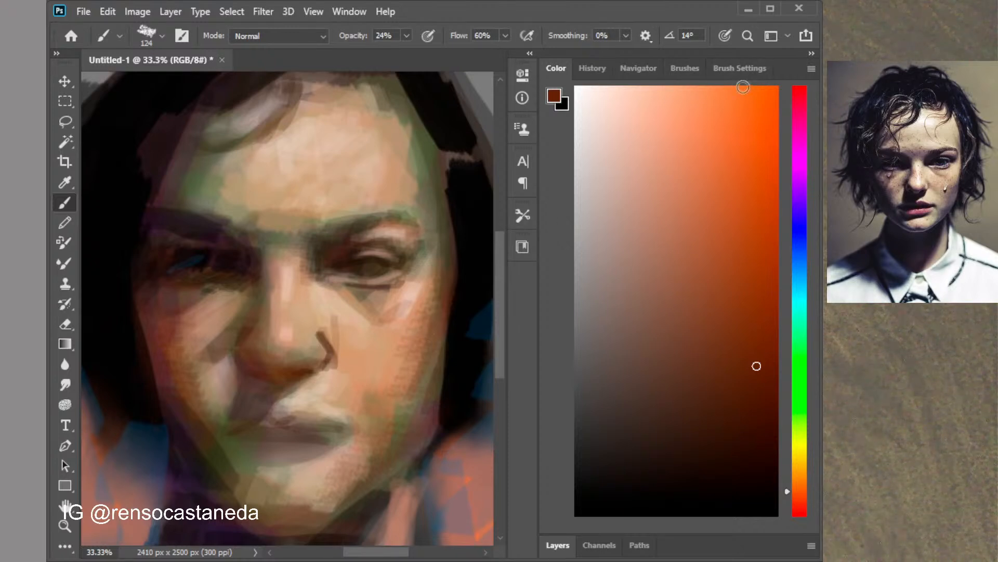
Switch the brush to the textured 174 tip and set its spacing to 39%
left_click(740, 68)
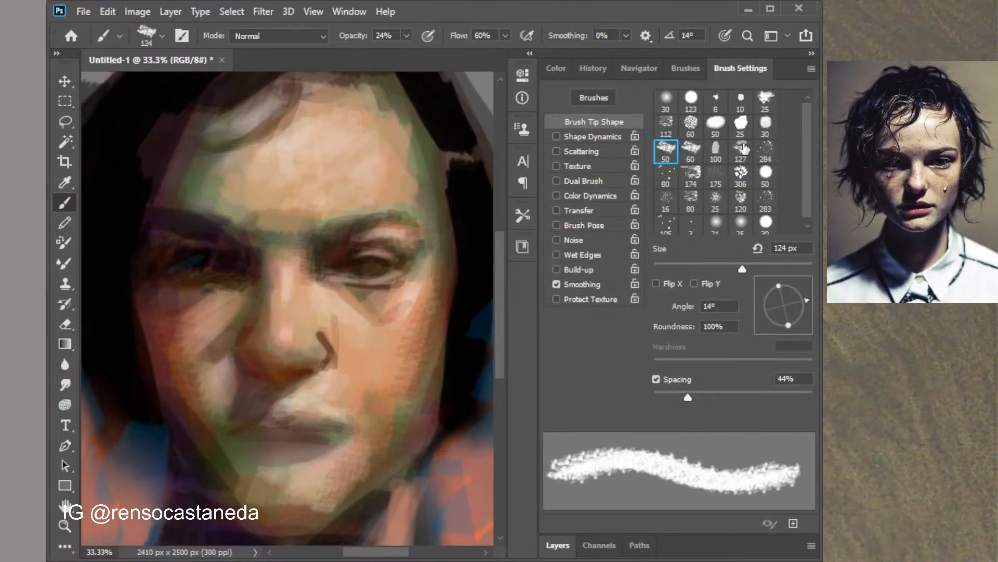
left_click(744, 149)
left_click(768, 104)
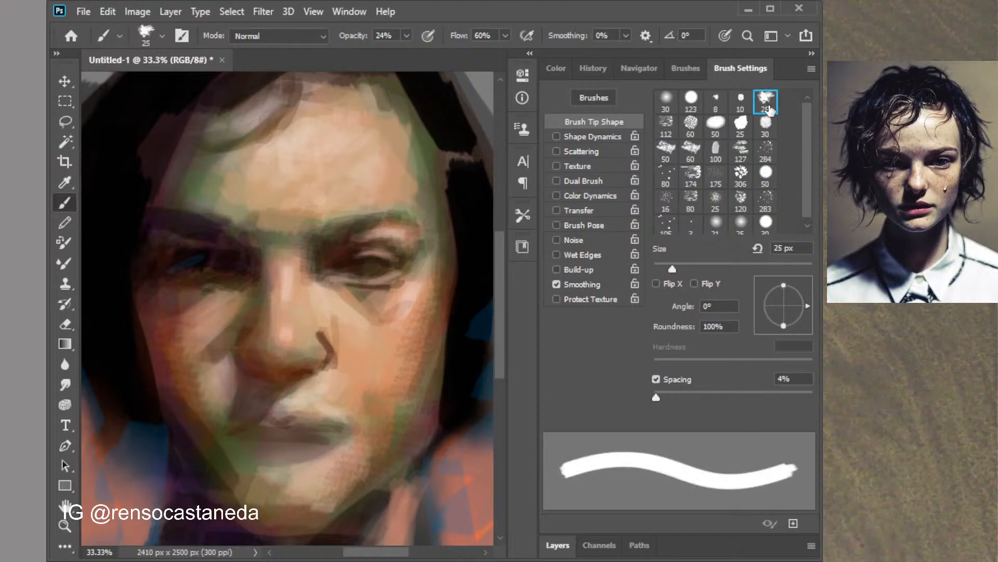
mouse_move(656, 397)
left_mouse_down()
mouse_move(686, 396)
mouse_move(665, 396)
left_mouse_up()
left_click(692, 148)
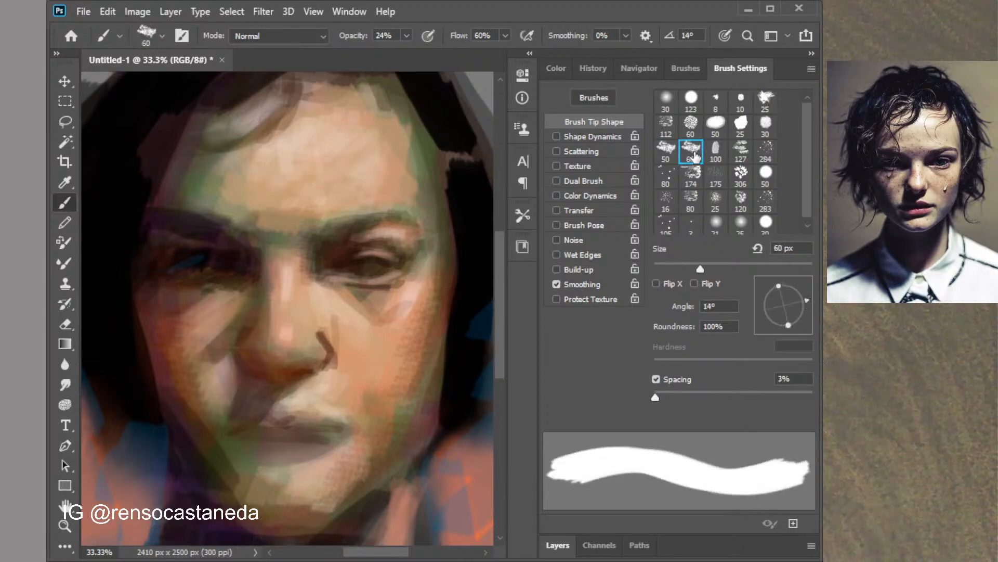
left_click(679, 397)
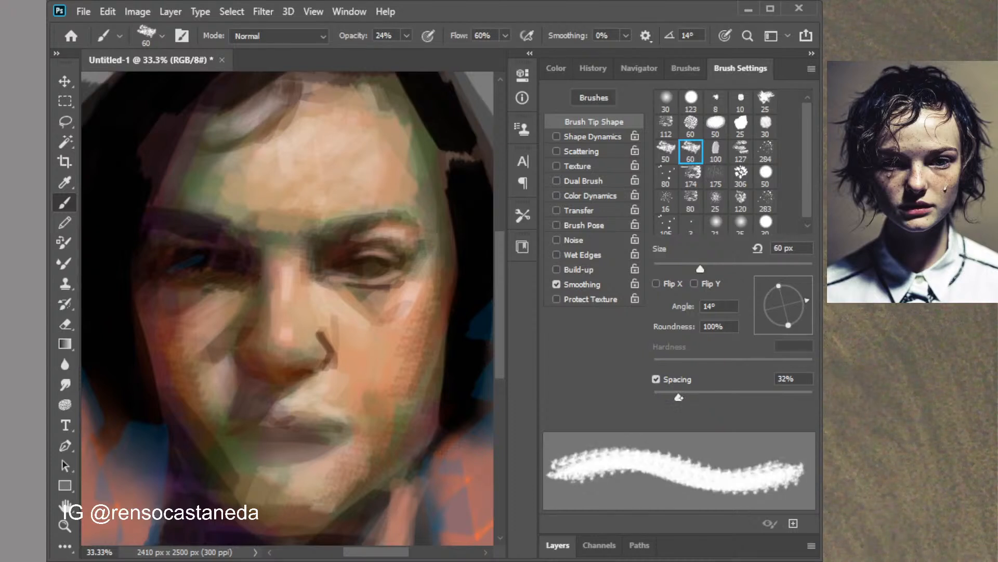
mouse_move(679, 398)
left_mouse_down()
mouse_move(731, 398)
mouse_move(703, 398)
left_mouse_up()
left_click(665, 147)
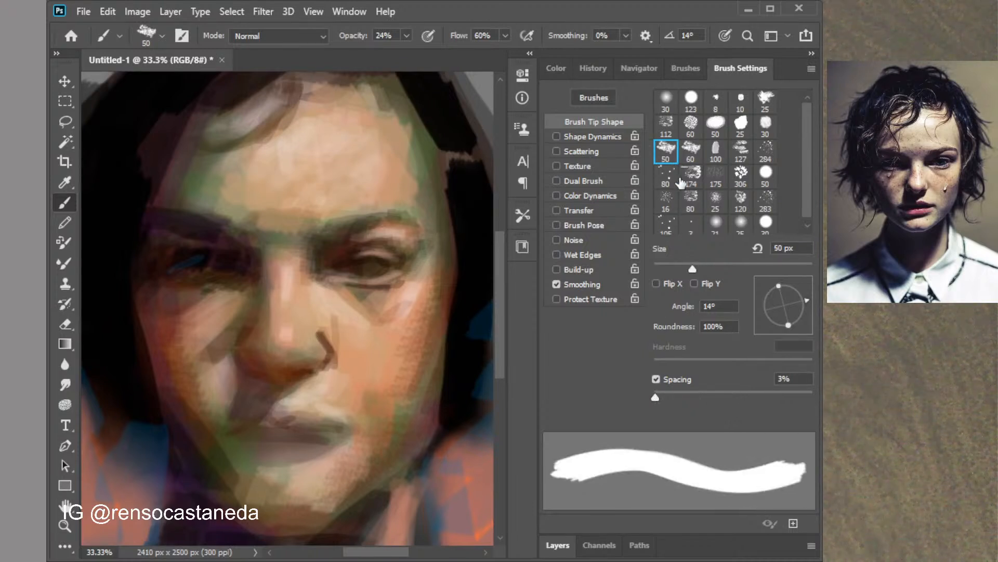
left_click(691, 175)
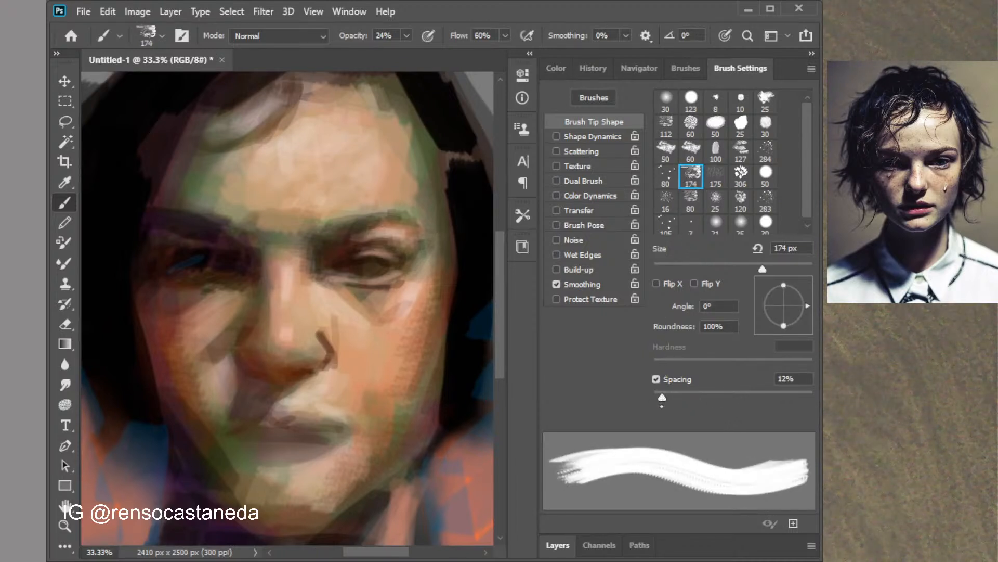
left_click_drag(662, 397, 685, 397)
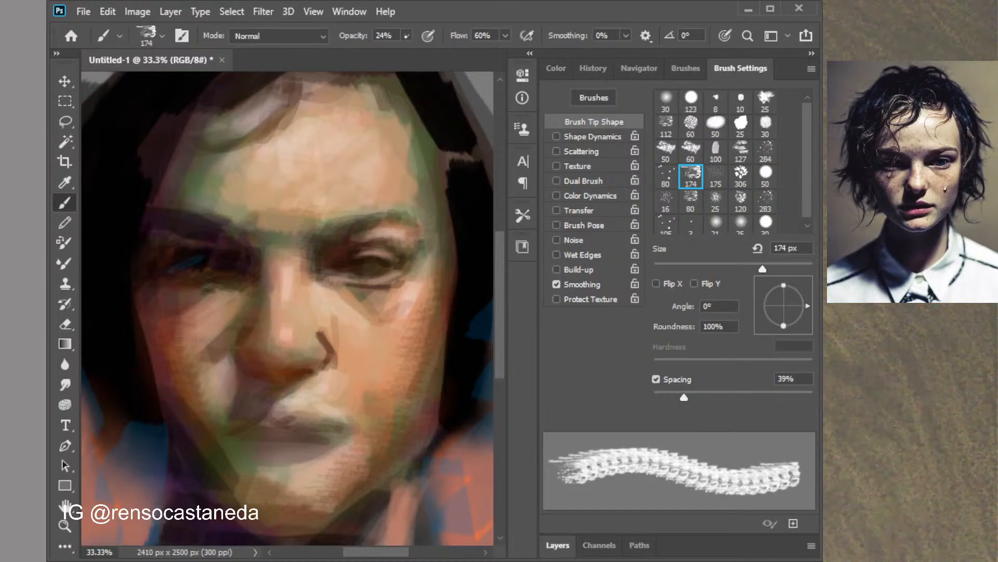
Lower the brush opacity to 13% and glaze reddish brown over the lower face and chin
key("1")
key("3")
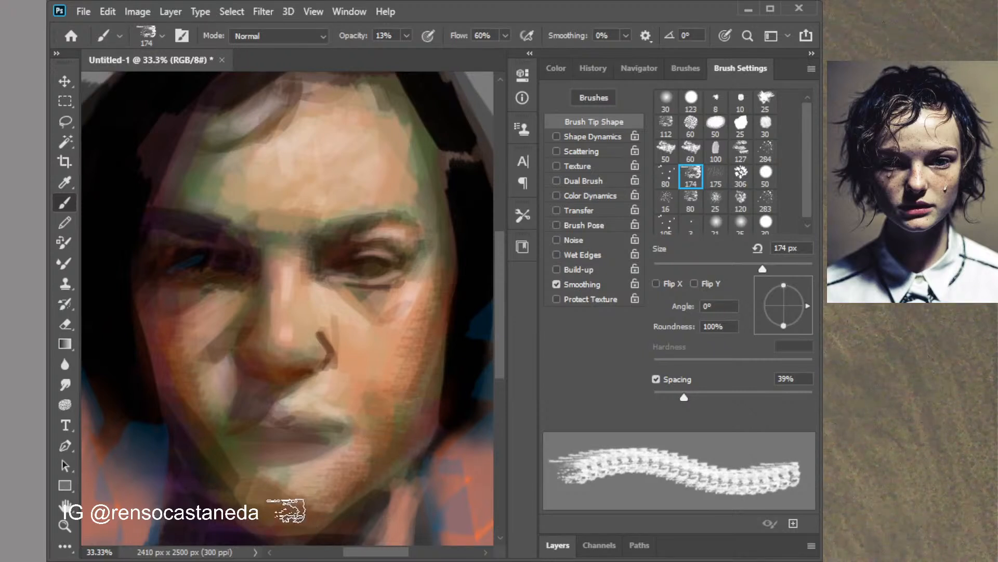
key("ctrl+minus")
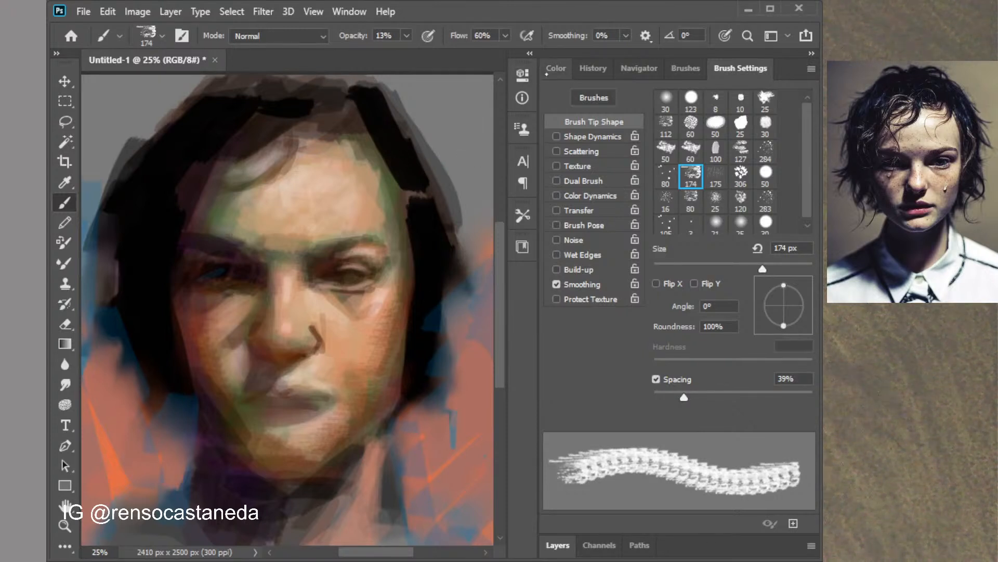
Paint loose near-black hair strands over the forehead at 50 px and 56% opacity
left_click(556, 69)
left_click(675, 479)
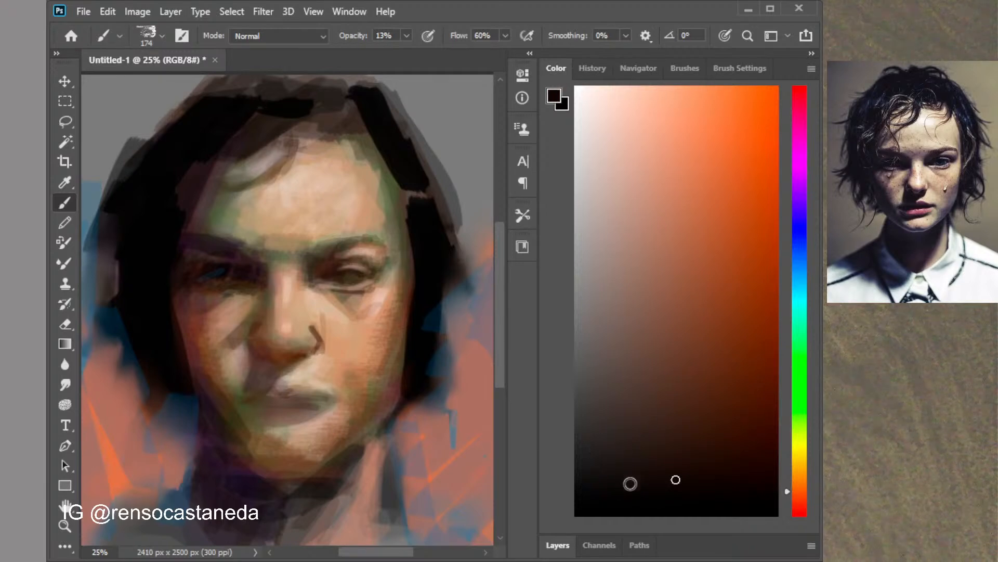
left_click(740, 68)
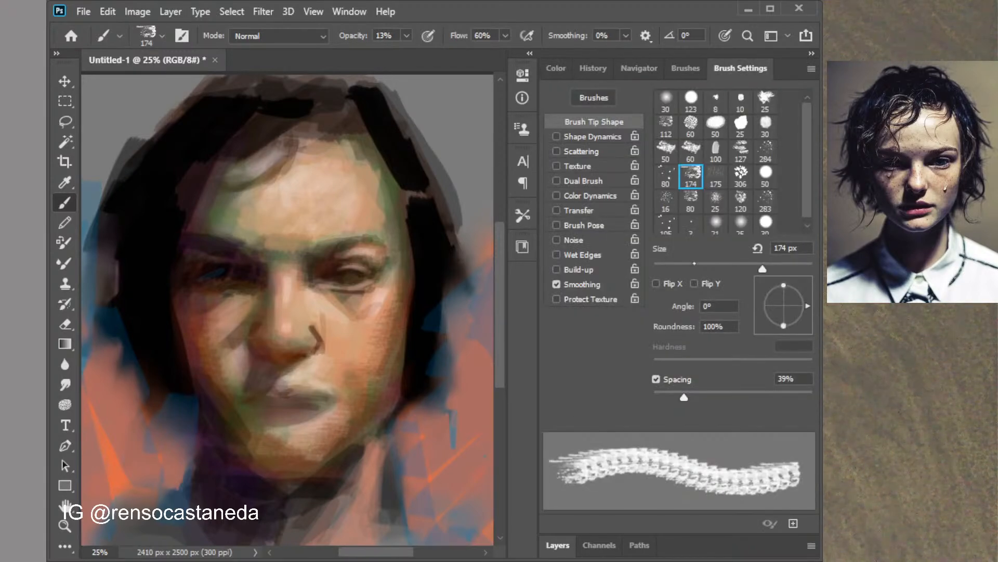
left_click(691, 268)
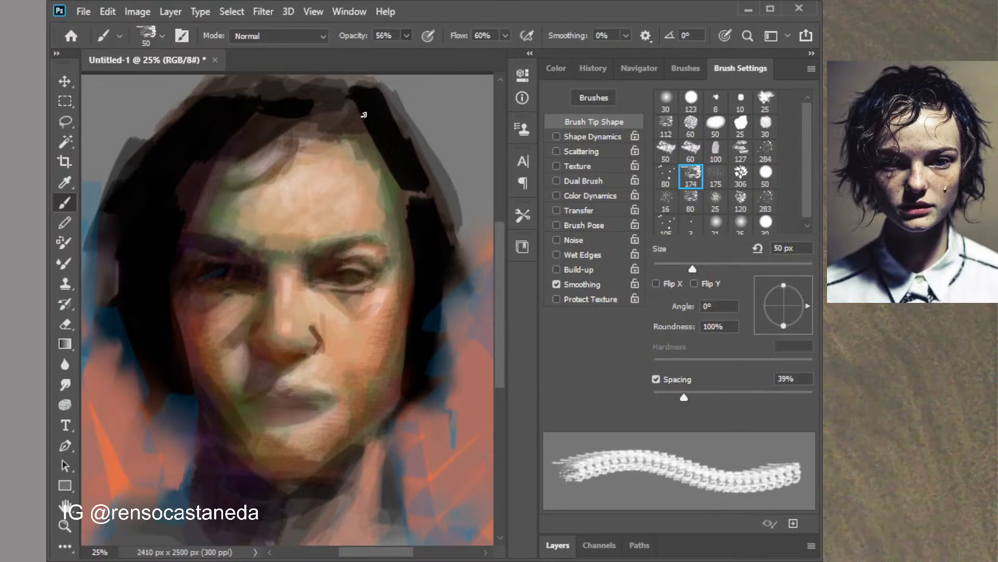
left_click_drag(377, 150, 332, 167)
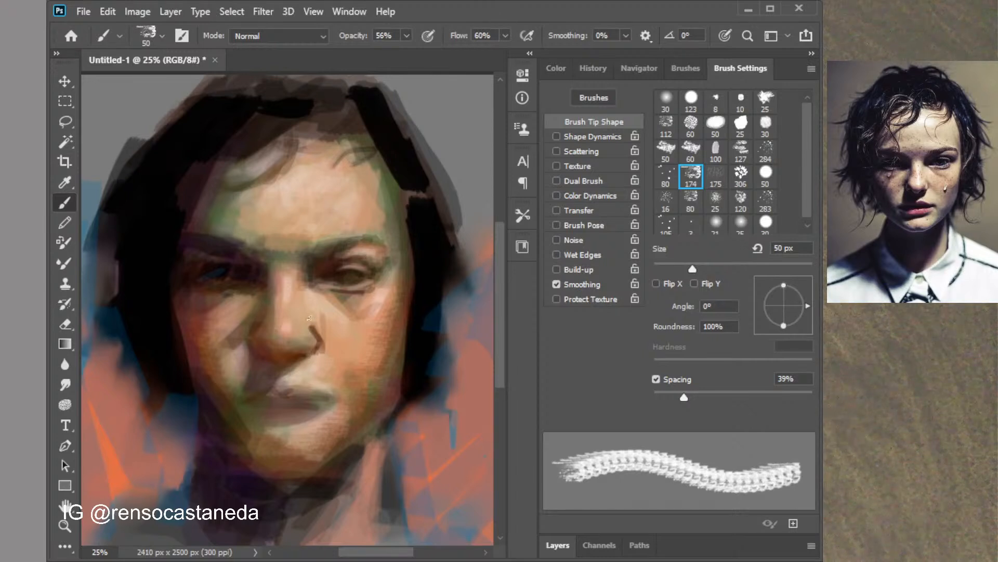
mouse_move(208, 217)
left_mouse_down()
mouse_move(289, 181)
mouse_move(230, 191)
mouse_move(285, 126)
mouse_move(179, 217)
mouse_move(291, 138)
left_mouse_up()
mouse_move(297, 123)
left_mouse_down()
mouse_move(280, 160)
mouse_move(305, 117)
left_mouse_up()
left_click_drag(216, 177, 283, 150)
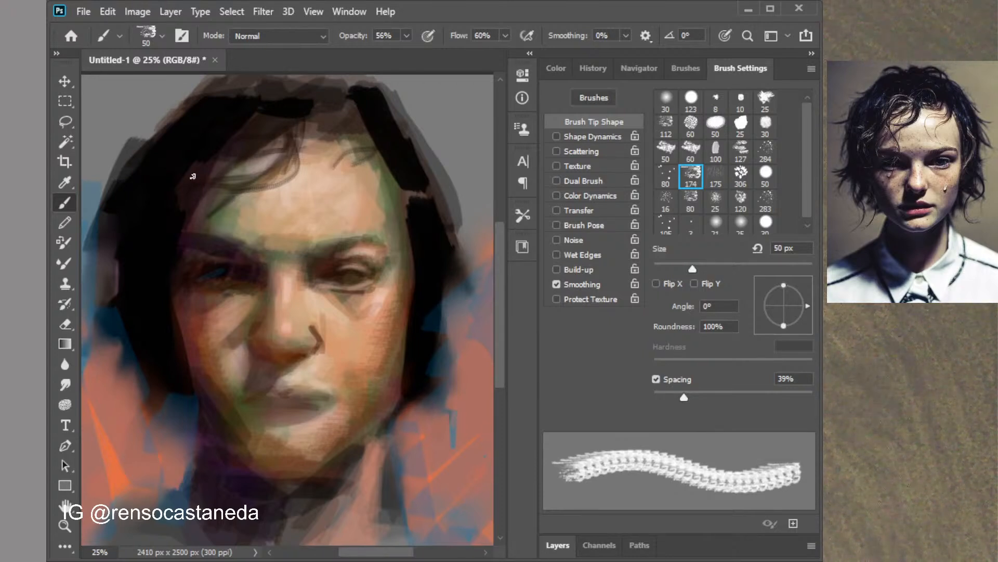
mouse_move(212, 192)
left_mouse_down()
mouse_move(237, 229)
mouse_move(226, 192)
left_mouse_up()
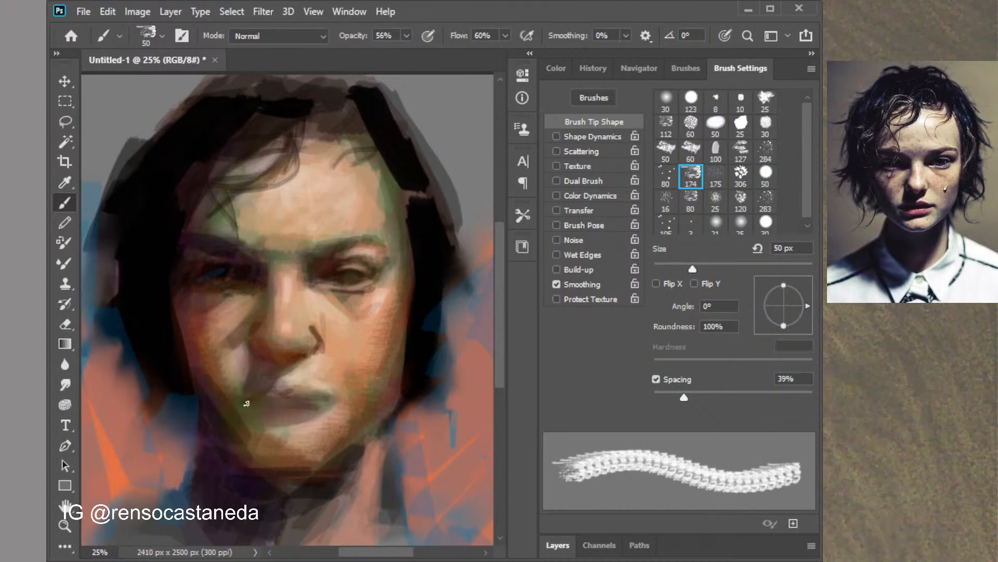
Darken the line between the lips, the nostril and the outer corner of the lit eye with near-black at 50 px
mouse_move(246, 404)
left_mouse_down()
mouse_move(321, 400)
mouse_move(240, 405)
mouse_move(321, 406)
mouse_move(260, 411)
left_mouse_up()
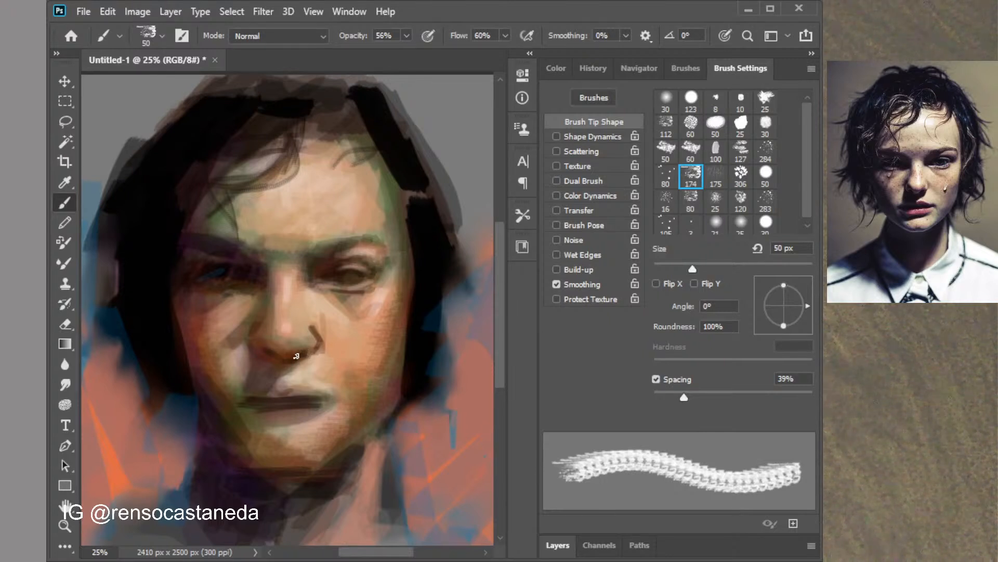
left_click_drag(297, 357, 310, 355)
mouse_move(374, 266)
left_mouse_down()
mouse_move(348, 256)
mouse_move(387, 264)
left_mouse_up()
left_click_drag(379, 266, 386, 255)
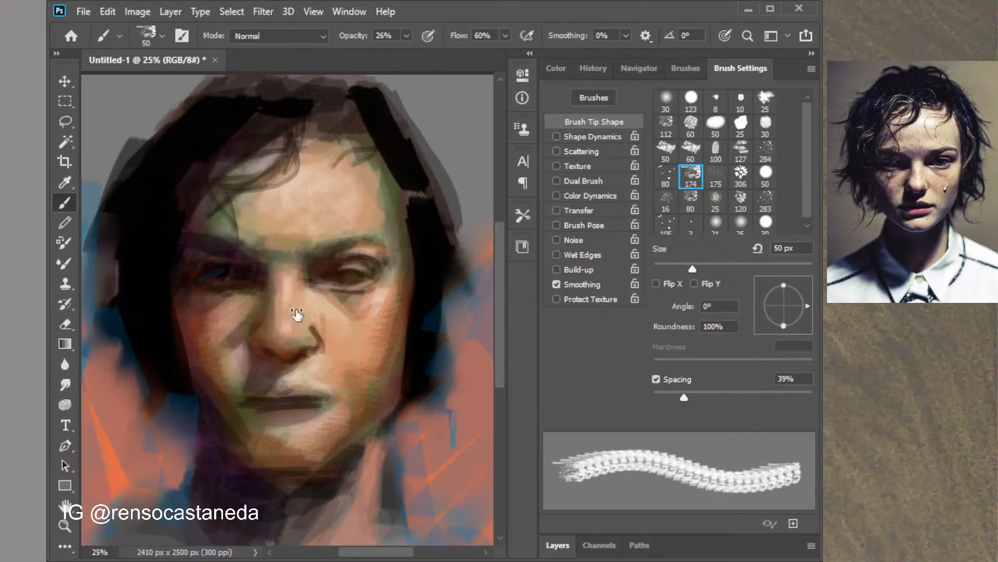
Shade the lips and the lit eye's outer socket with near-black at 84 px and 26% opacity
key("bracketright")
key("bracketright")
key("bracketright")
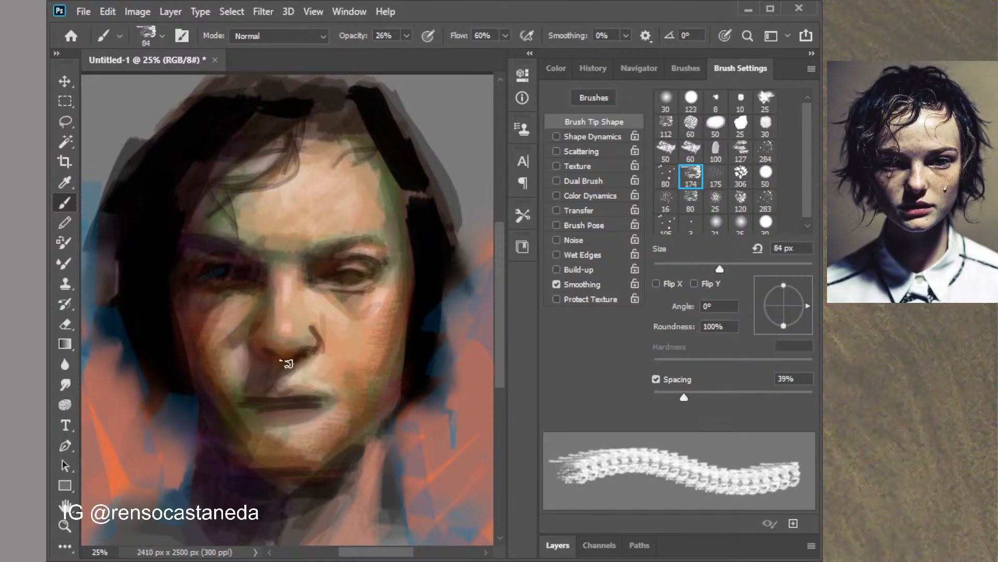
mouse_move(258, 397)
left_mouse_down()
mouse_move(320, 396)
mouse_move(316, 414)
left_mouse_up()
mouse_move(247, 419)
left_mouse_down()
mouse_move(306, 425)
mouse_move(272, 419)
mouse_move(318, 413)
left_mouse_up()
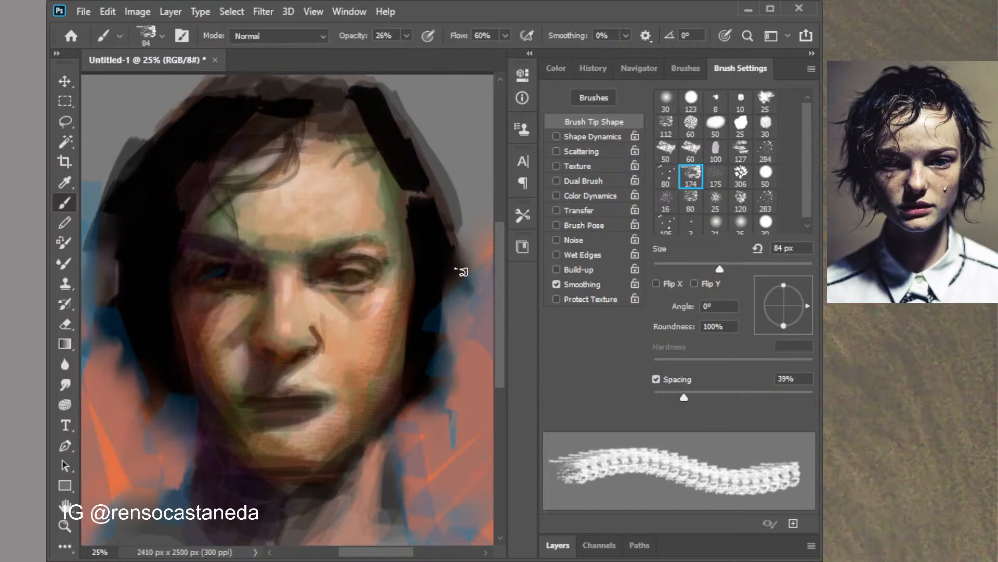
mouse_move(357, 258)
left_mouse_down()
mouse_move(391, 264)
mouse_move(385, 249)
mouse_move(388, 268)
left_mouse_up()
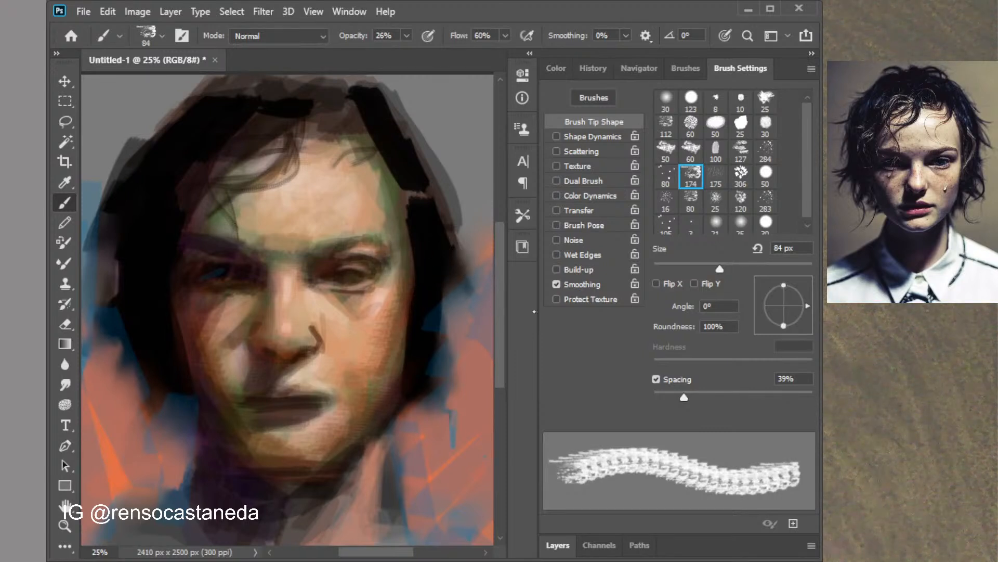
Darken the hair edge along the lit side of the face with near-black at 44 px and 55% opacity
key("bracketleft")
key("bracketleft")
key("bracketleft")
key("bracketleft")
left_click(556, 68)
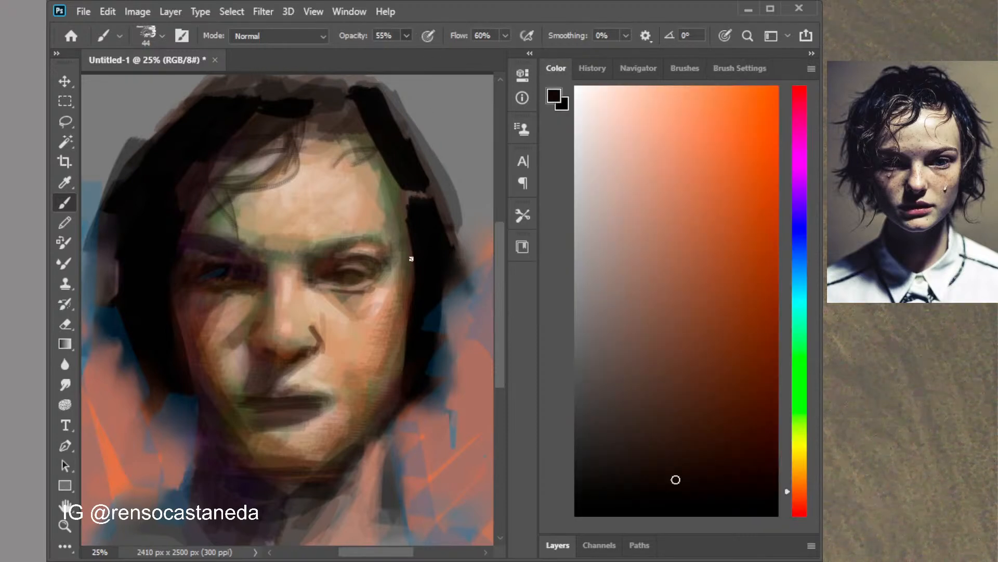
left_click_drag(407, 224, 410, 282)
mouse_move(408, 323)
left_mouse_down()
mouse_move(398, 363)
mouse_move(419, 290)
mouse_move(401, 372)
left_mouse_up()
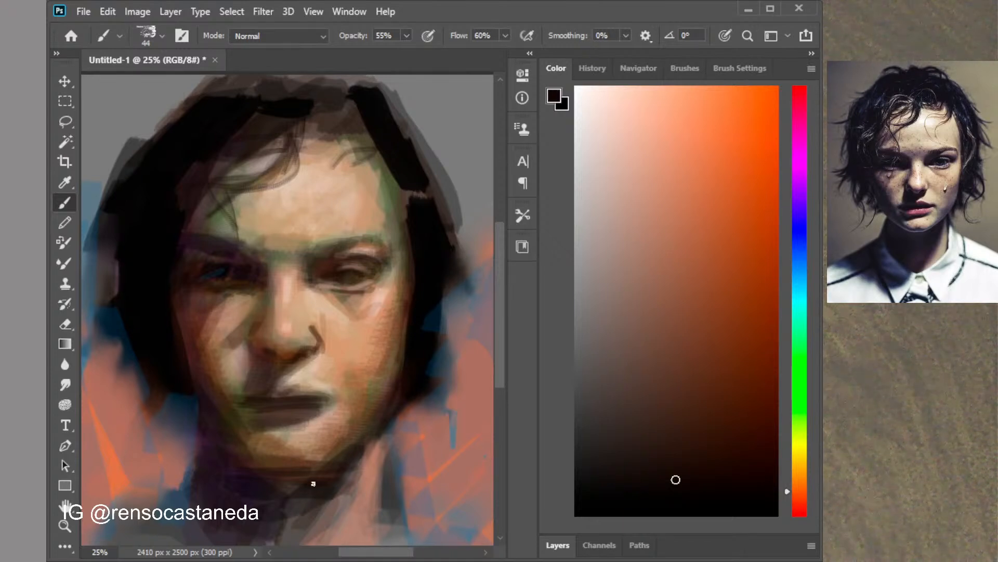
Outline the shadowed cheek down towards the jaw in dark blue at 44 px and 55% opacity
left_click(669, 424)
left_click(800, 294)
left_click_drag(738, 252, 718, 329)
left_click(801, 254)
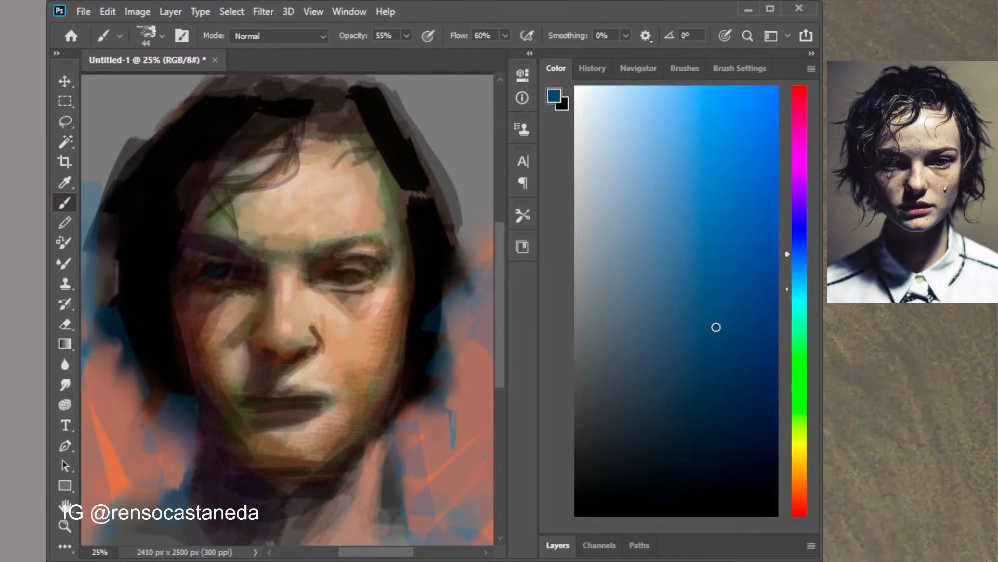
left_click(737, 333)
mouse_move(181, 344)
left_mouse_down()
mouse_move(192, 395)
mouse_move(175, 317)
left_mouse_up()
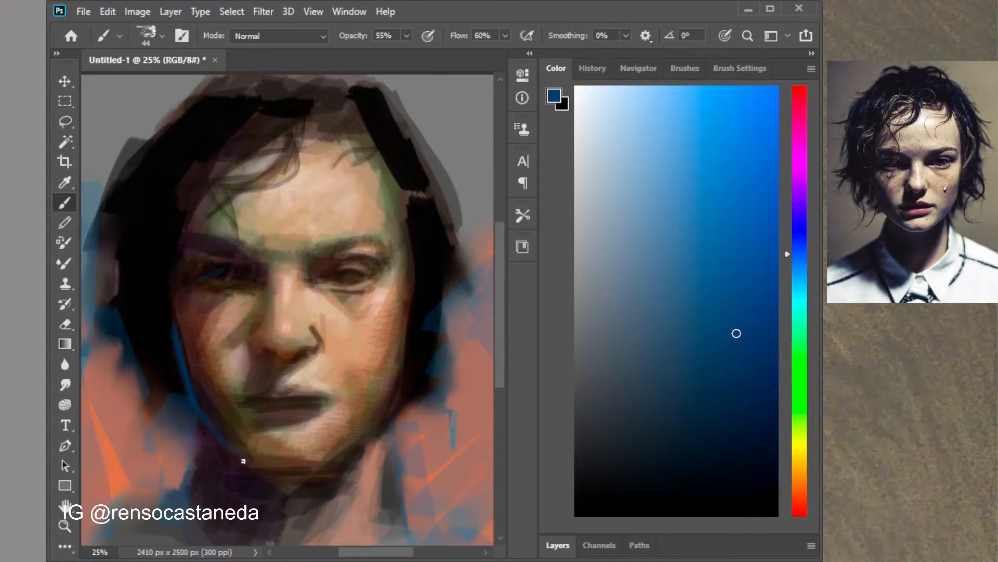
Widen the dark blue contour and extend it around the jaw and under the chin with a 72 px brush
key("bracketright")
key("bracketright")
key("bracketright")
mouse_move(189, 363)
left_mouse_down()
mouse_move(163, 319)
mouse_move(195, 412)
mouse_move(162, 294)
mouse_move(214, 434)
mouse_move(203, 412)
mouse_move(247, 459)
mouse_move(208, 423)
mouse_move(281, 475)
mouse_move(273, 462)
mouse_move(288, 459)
mouse_move(260, 465)
mouse_move(312, 469)
left_mouse_up()
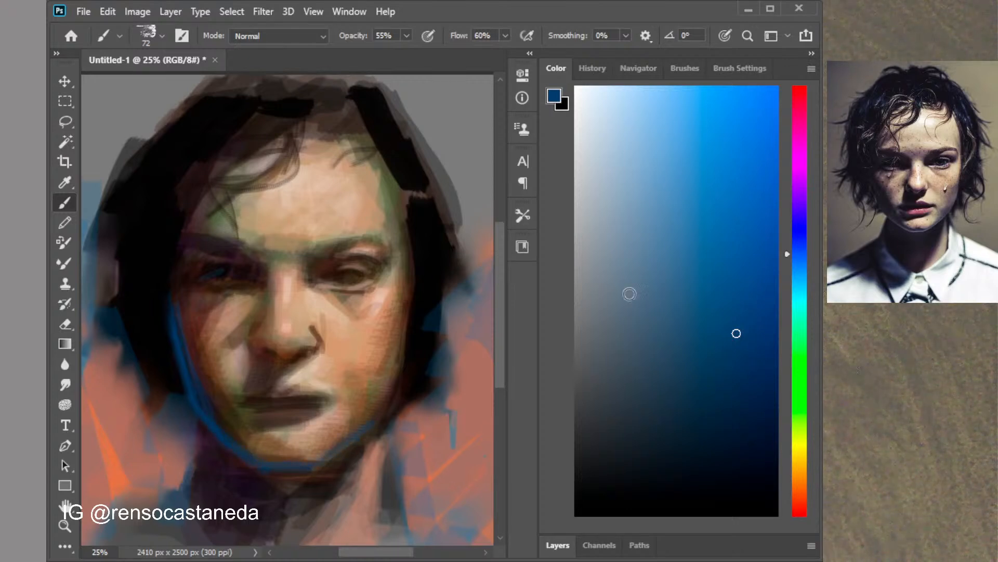
Brighten the blue contour around the shadowed cheek, jaw and chin with a lighter medium blue at 72 px
left_click(681, 200)
mouse_move(290, 464)
left_mouse_down()
mouse_move(259, 462)
mouse_move(326, 456)
mouse_move(309, 462)
mouse_move(367, 423)
left_mouse_up()
left_click(704, 243)
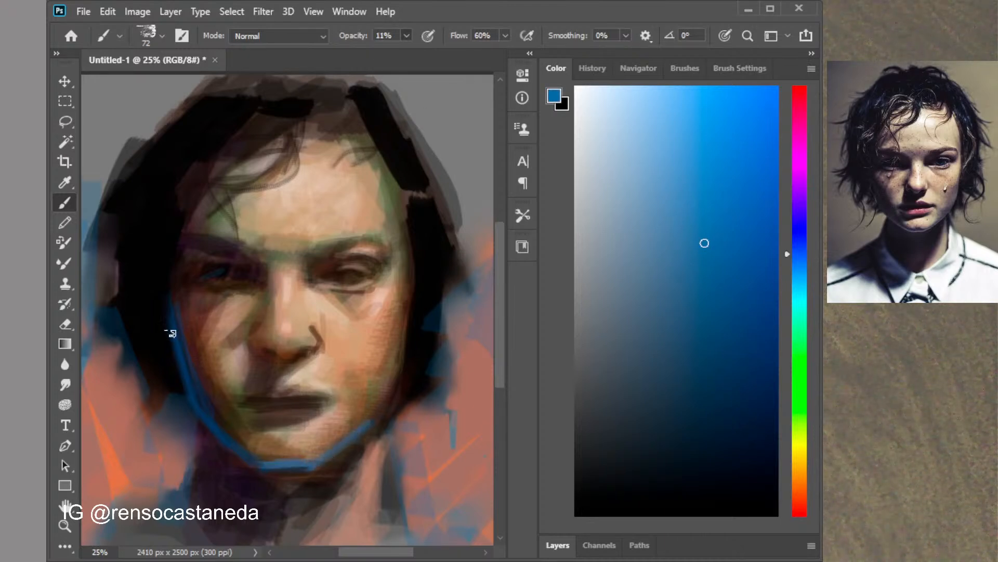
Glaze the black hair on both sides of the face with dark blue at 143 px and 37% opacity
key("F5")
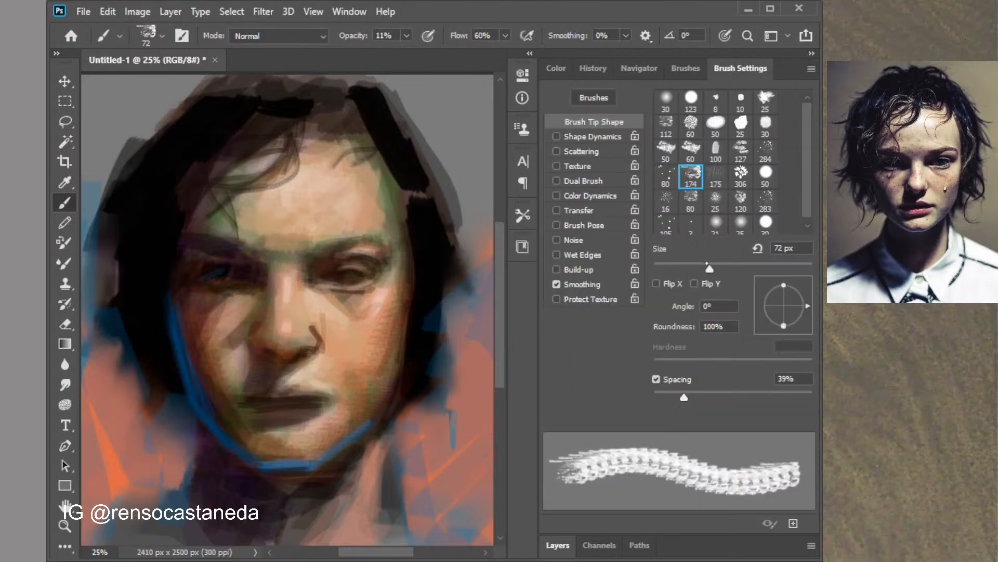
left_click(749, 269)
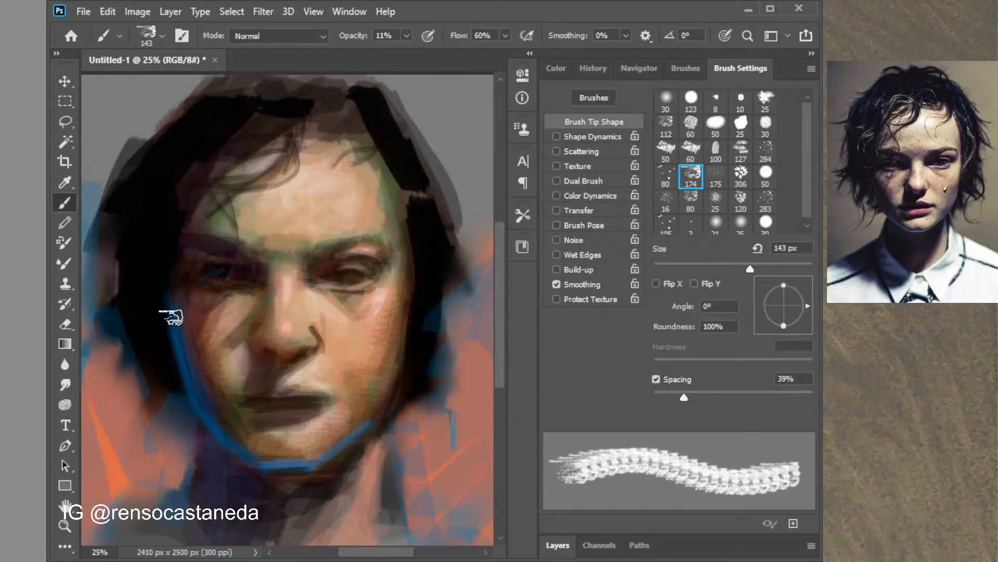
left_click(556, 68)
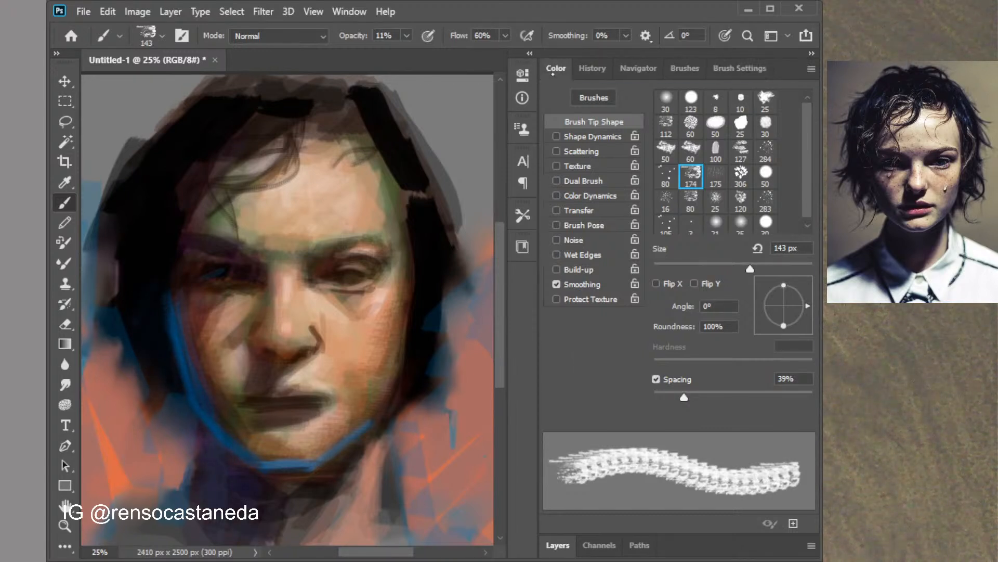
left_click(740, 298)
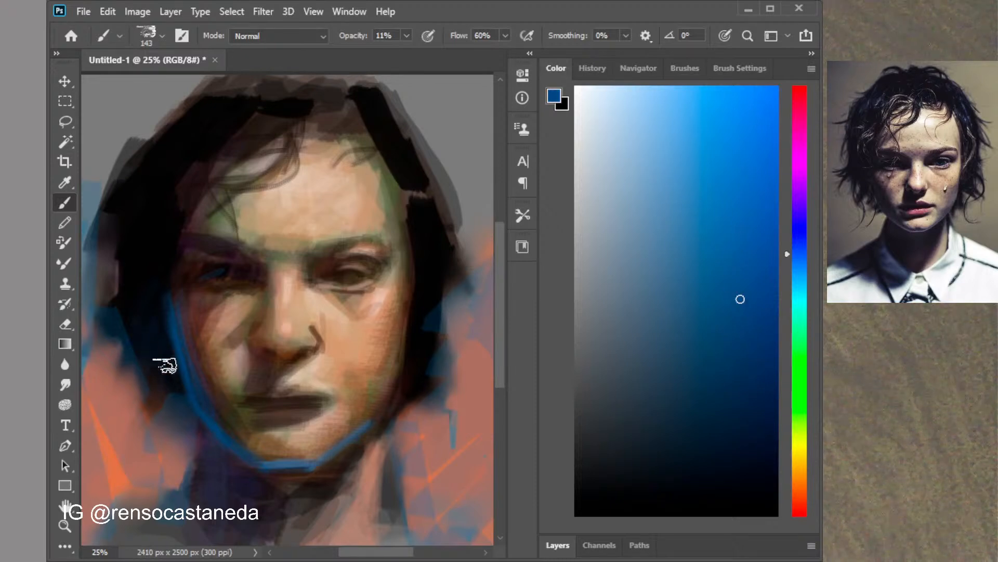
mouse_move(156, 323)
left_mouse_down()
mouse_move(130, 390)
mouse_move(160, 306)
mouse_move(108, 311)
mouse_move(196, 118)
mouse_move(208, 130)
left_mouse_up()
mouse_move(436, 356)
left_mouse_down()
mouse_move(401, 388)
mouse_move(426, 229)
left_mouse_up()
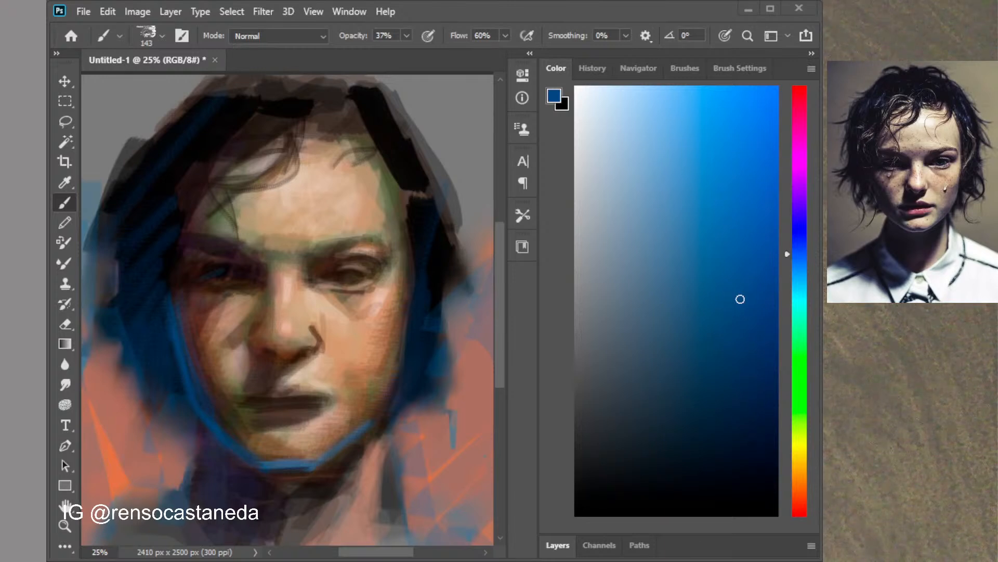
Outline the shadowed nostril wing in dark blue with a 20 px brush at 37% opacity
key("ctrl+plus")
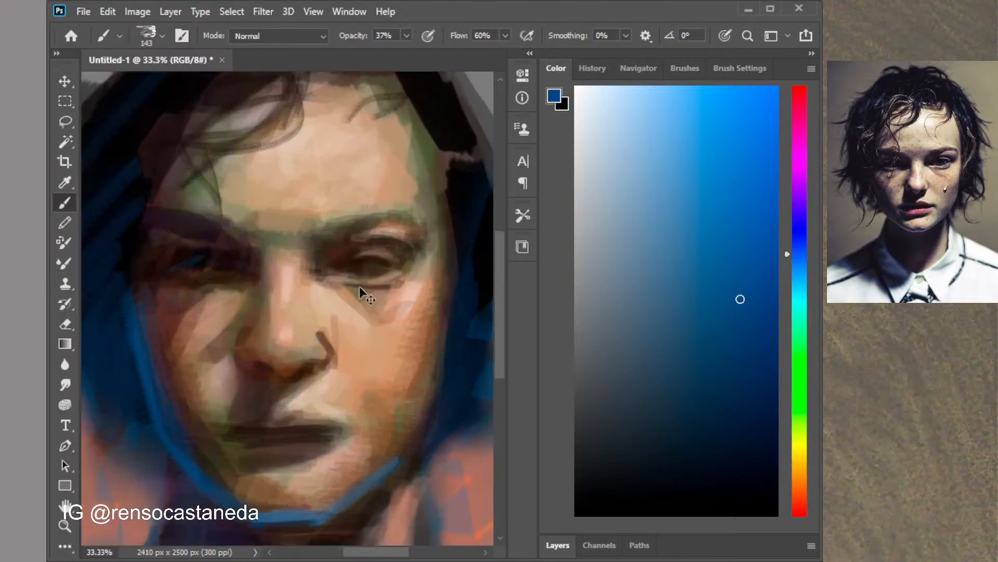
key("ctrl+plus")
key("ctrl+plus")
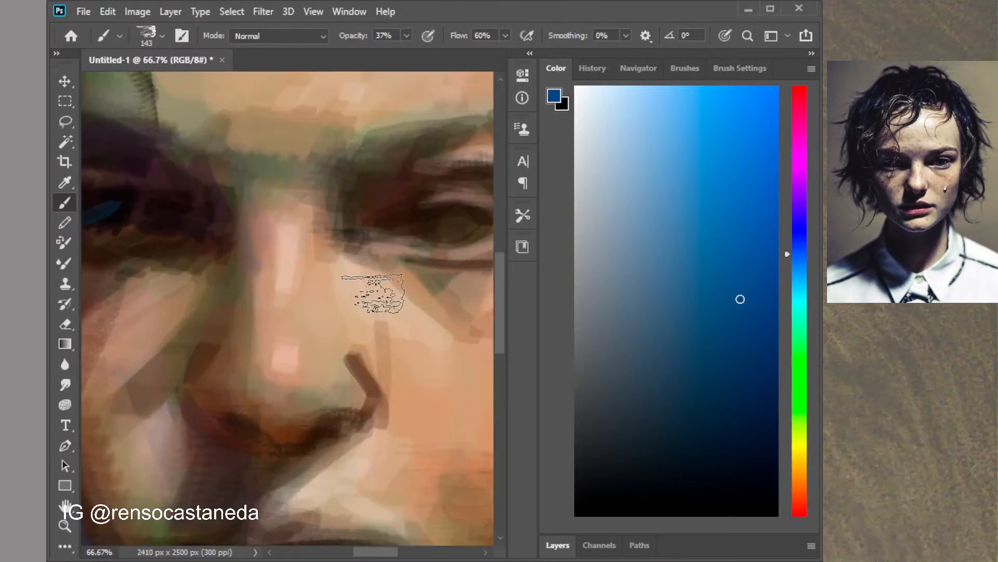
mouse_move(377, 297)
left_mouse_down()
mouse_move(198, 297)
mouse_move(288, 320)
left_mouse_up()
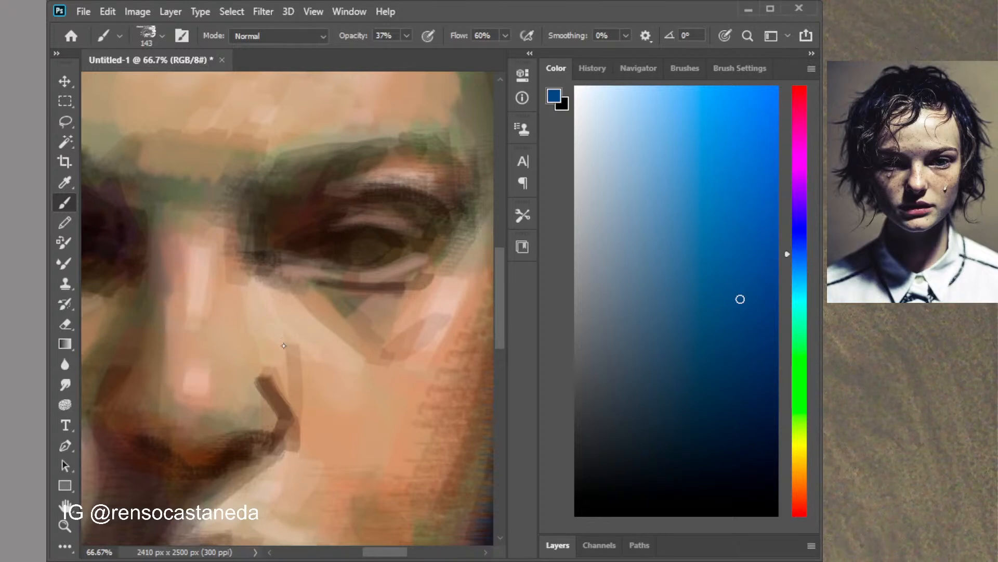
key("[")
key("[")
key("[")
key("[")
key("[")
key("[")
key("[")
key("[")
key("[")
key("[")
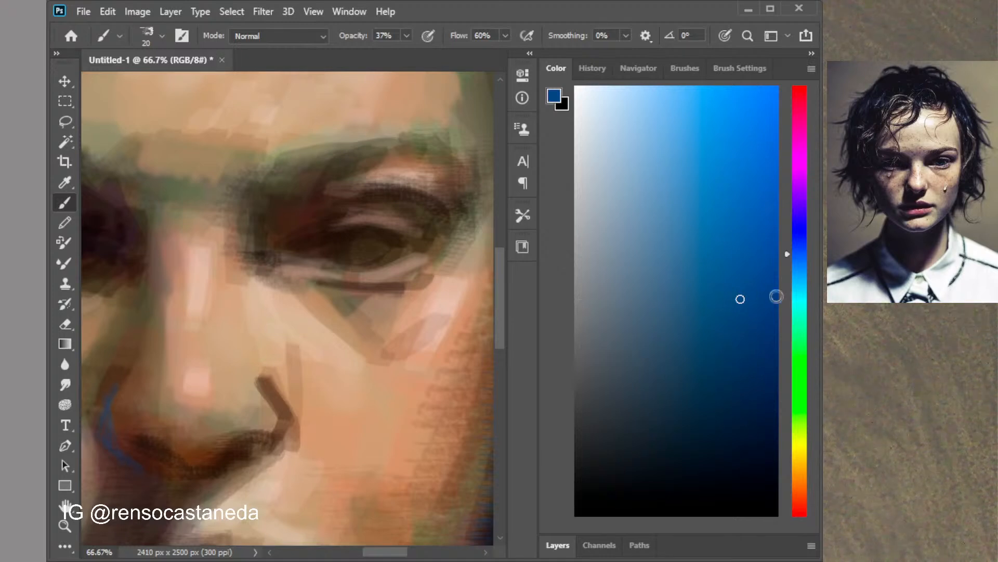
Lighten the lit nostril's rim and wing with light peach strokes at 20 px and 37% opacity
left_click(800, 490)
left_click(665, 138)
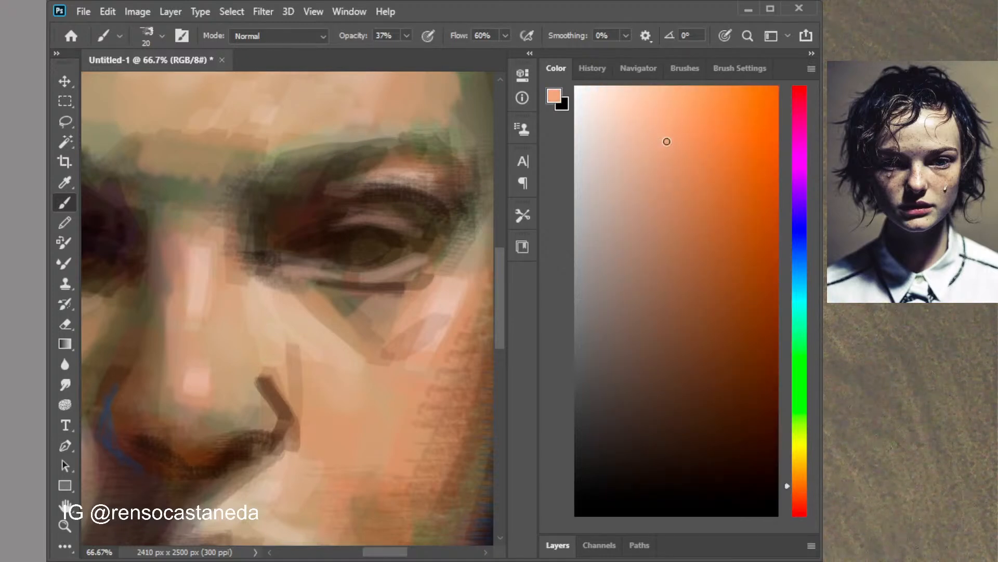
mouse_move(286, 428)
left_mouse_down()
mouse_move(274, 401)
mouse_move(286, 421)
mouse_move(280, 445)
mouse_move(267, 419)
mouse_move(258, 433)
mouse_move(271, 414)
left_mouse_up()
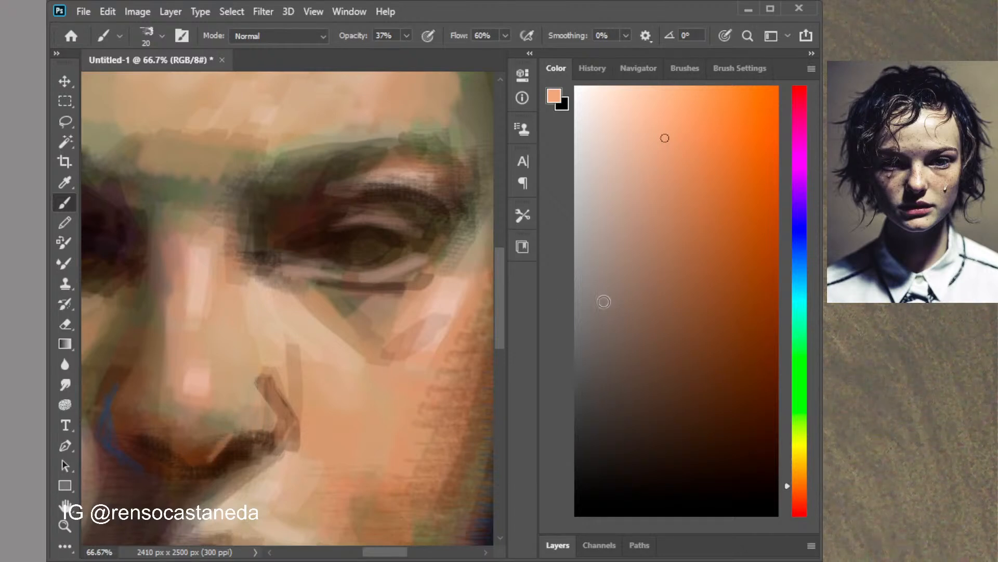
Accent the upper rim of the shadowed nostril with teal blue at 20 px and 37% opacity
left_click(742, 255)
left_click(799, 271)
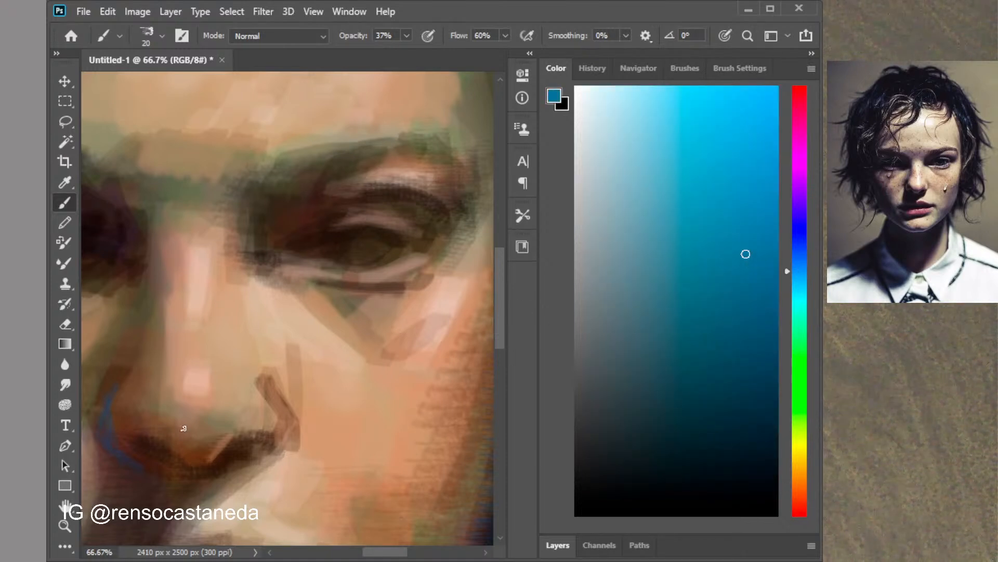
mouse_move(177, 461)
left_mouse_down()
mouse_move(134, 432)
mouse_move(123, 438)
mouse_move(174, 468)
left_mouse_up()
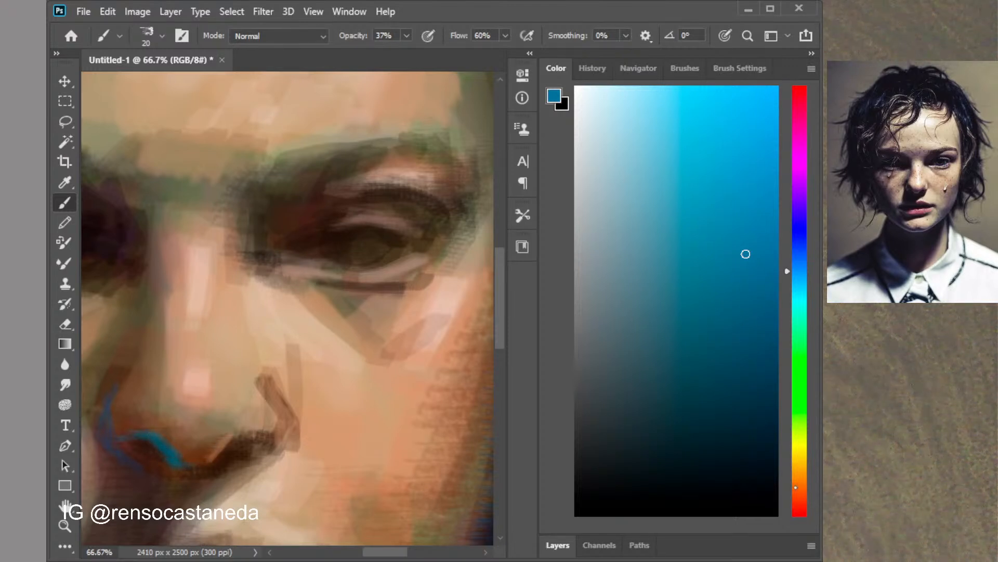
Reinforce the lit nostril and its wing contour with dark brown at 20 px and 37% opacity
left_click(799, 487)
left_click(704, 227)
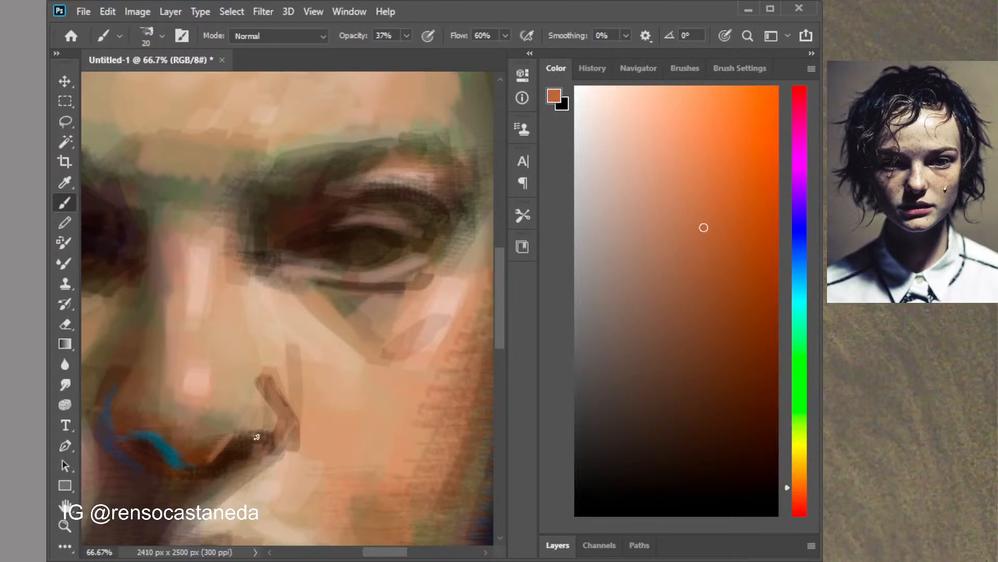
left_click(648, 415)
mouse_move(279, 450)
left_mouse_down()
mouse_move(237, 474)
mouse_move(273, 464)
mouse_move(286, 419)
mouse_move(280, 402)
left_mouse_up()
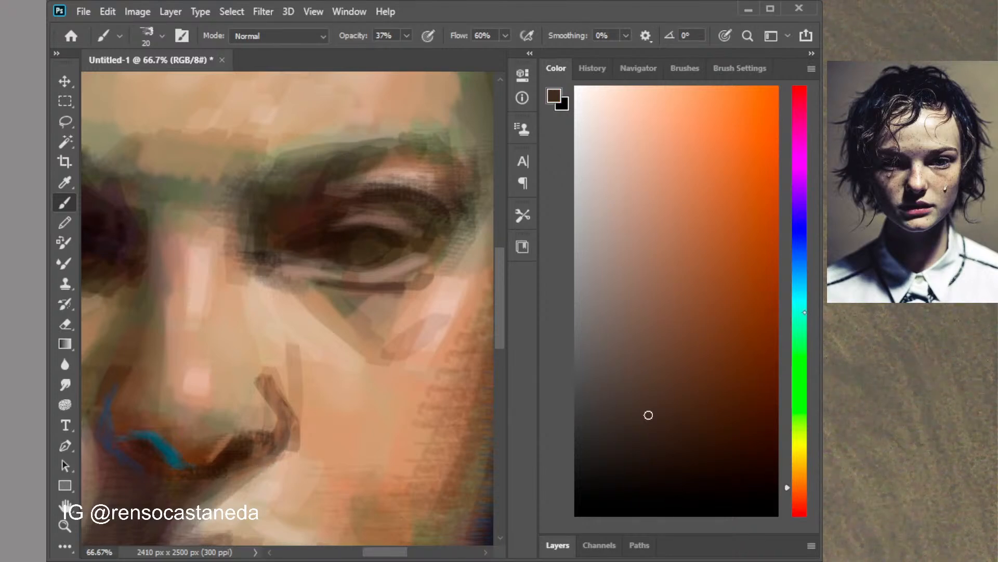
Tint the lit eye's iris edges with muted teal and darken its inner corner with near-black at 55% opacity
left_click(799, 280)
left_click(641, 330)
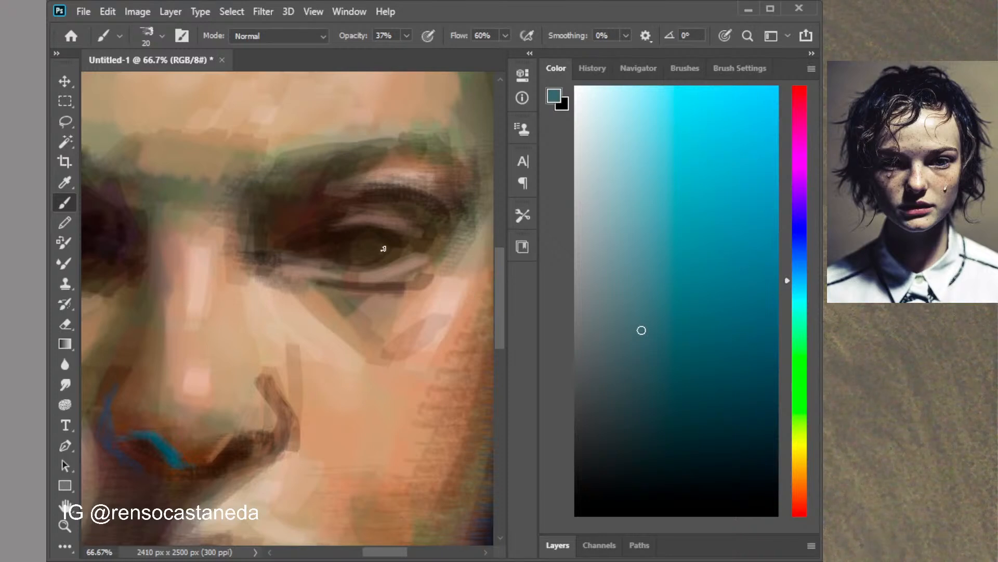
mouse_move(330, 244)
left_mouse_down()
mouse_move(299, 259)
mouse_move(334, 255)
mouse_move(332, 240)
mouse_move(347, 266)
left_mouse_up()
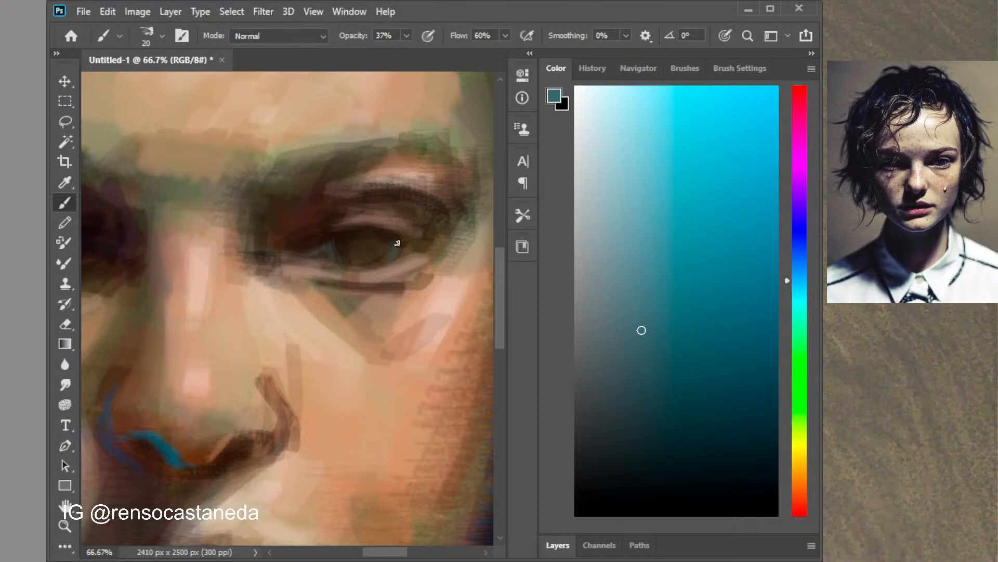
left_click(664, 474)
left_click_drag(297, 254, 315, 246)
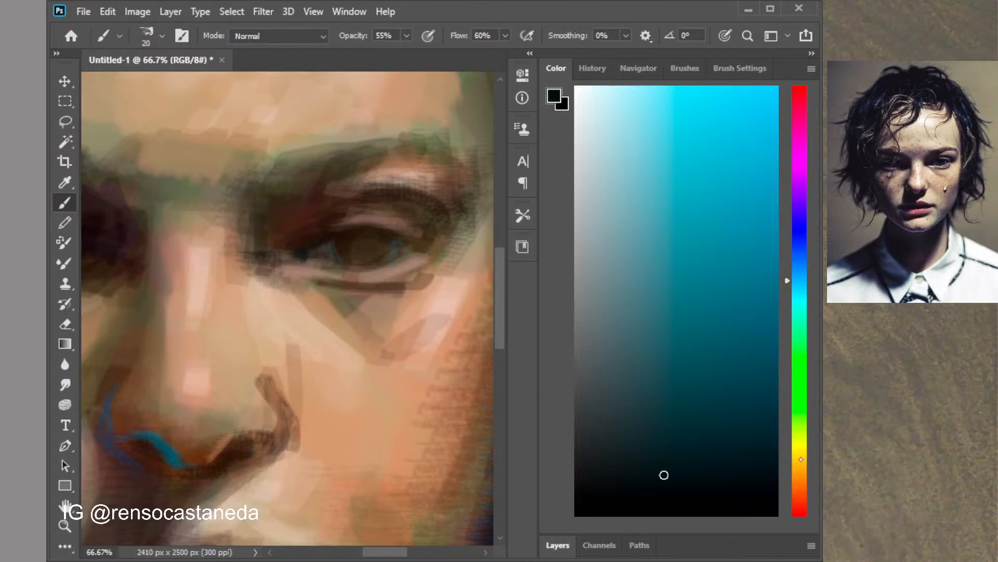
Break up the lit nostril wing's dark outline with light peach strokes at 20 px and 55% opacity
left_click(799, 482)
left_click(661, 146)
left_click(667, 135)
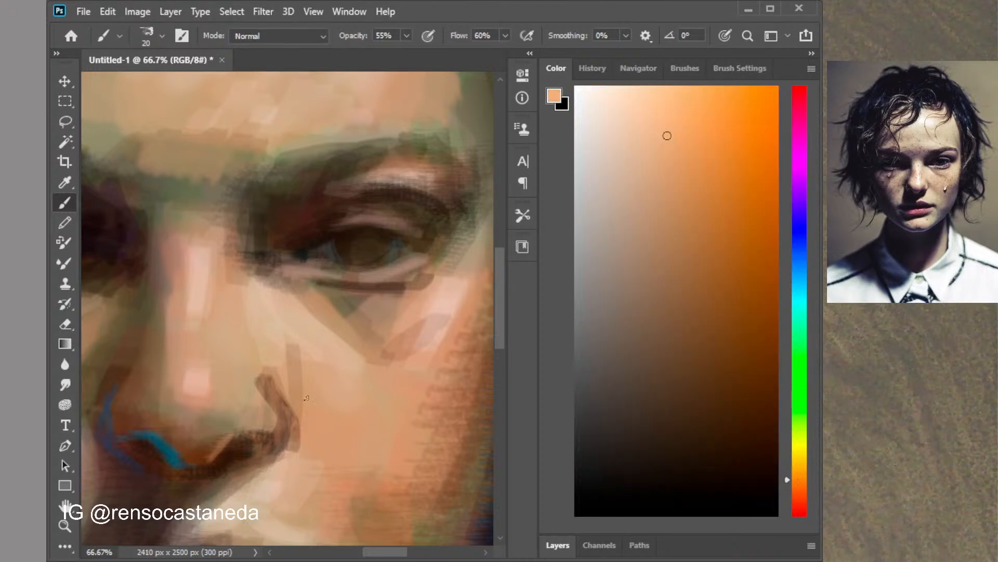
mouse_move(287, 457)
left_mouse_down()
mouse_move(284, 399)
mouse_move(296, 450)
left_mouse_up()
left_click_drag(299, 400, 305, 419)
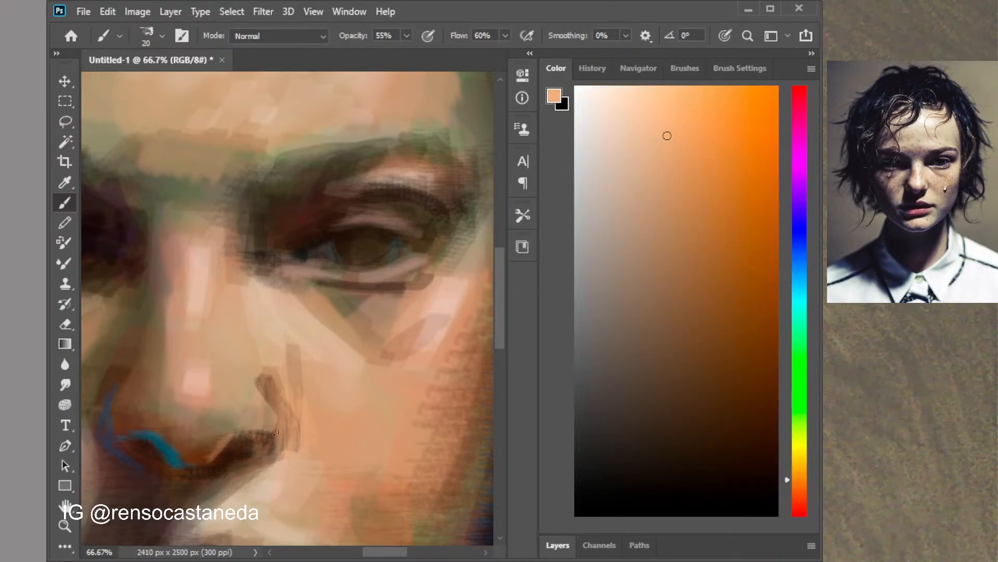
mouse_move(271, 454)
left_mouse_down()
mouse_move(260, 393)
mouse_move(255, 401)
left_mouse_up()
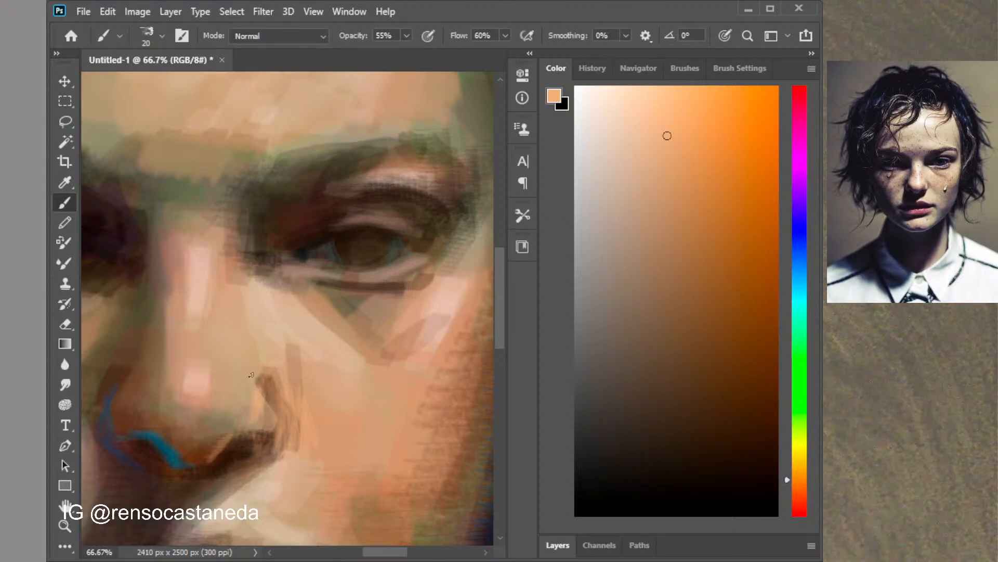
mouse_move(265, 442)
left_mouse_down()
mouse_move(274, 421)
mouse_move(276, 434)
mouse_move(293, 417)
left_mouse_up()
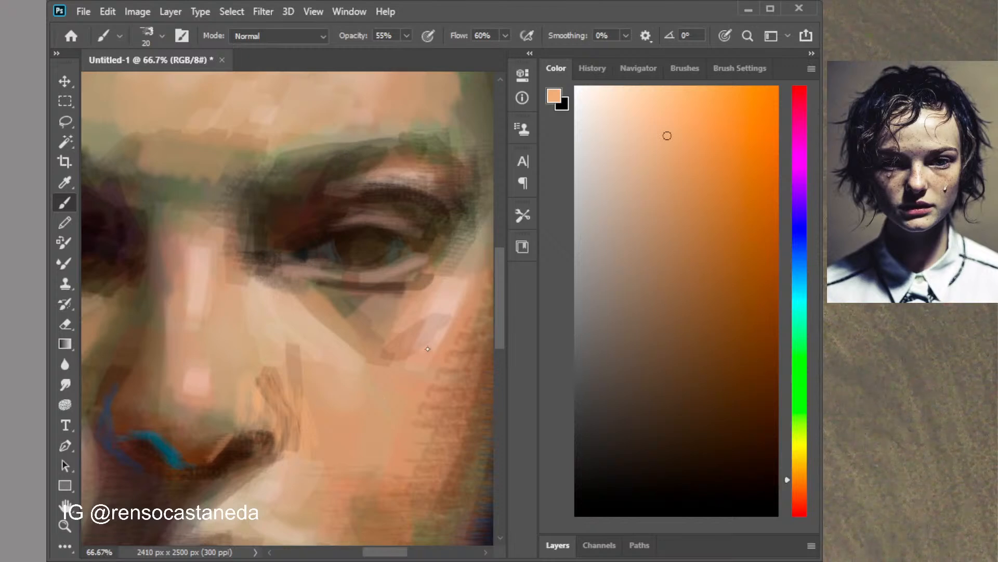
Cover the remaining dark wing outline and adjacent cheek with light peach using a 61 px brush
key("bracketright")
mouse_move(301, 372)
left_mouse_down()
mouse_move(263, 366)
mouse_move(287, 352)
mouse_move(284, 406)
left_mouse_up()
mouse_move(298, 327)
left_mouse_down()
mouse_move(288, 469)
mouse_move(289, 425)
left_mouse_up()
mouse_move(265, 460)
left_mouse_down()
mouse_move(287, 396)
mouse_move(288, 349)
left_mouse_up()
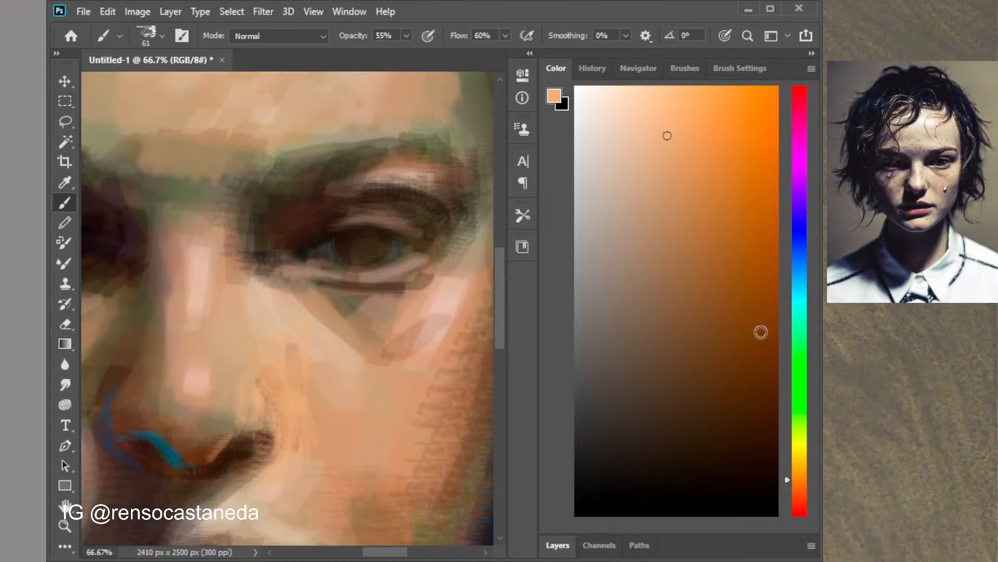
Try greyish-brown strokes along the lit nostril wing and cheek at 61 px and 55% opacity
left_click(603, 286)
mouse_move(314, 343)
left_mouse_down()
mouse_move(285, 450)
mouse_move(276, 395)
mouse_move(250, 350)
left_mouse_up()
left_click_drag(286, 505, 315, 463)
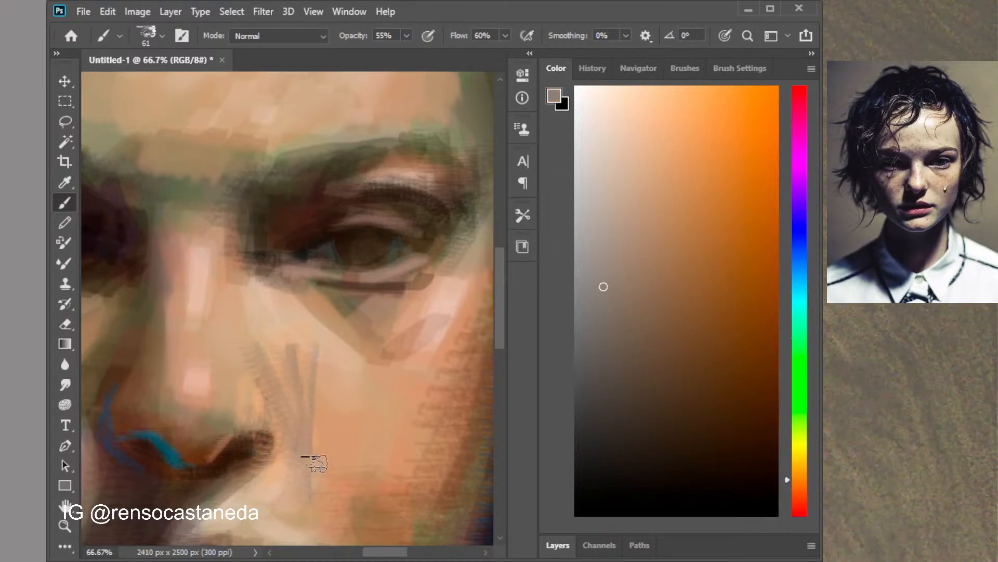
key("ctrl+z")
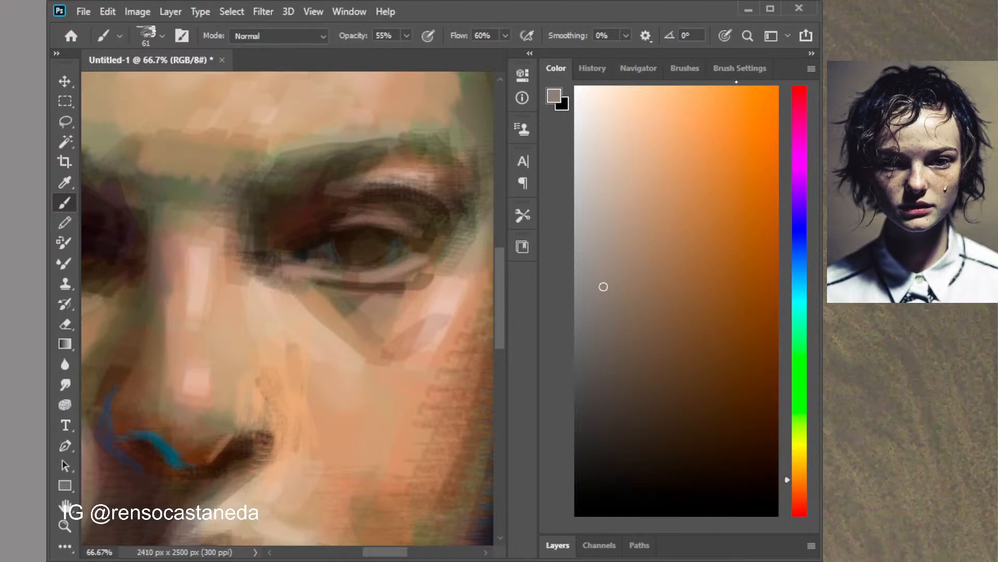
Blend the cheek beside the lit nostril with greyish beige, using the 60 px bristle tip angled 14° at 22% opacity
left_click(740, 68)
left_click(691, 151)
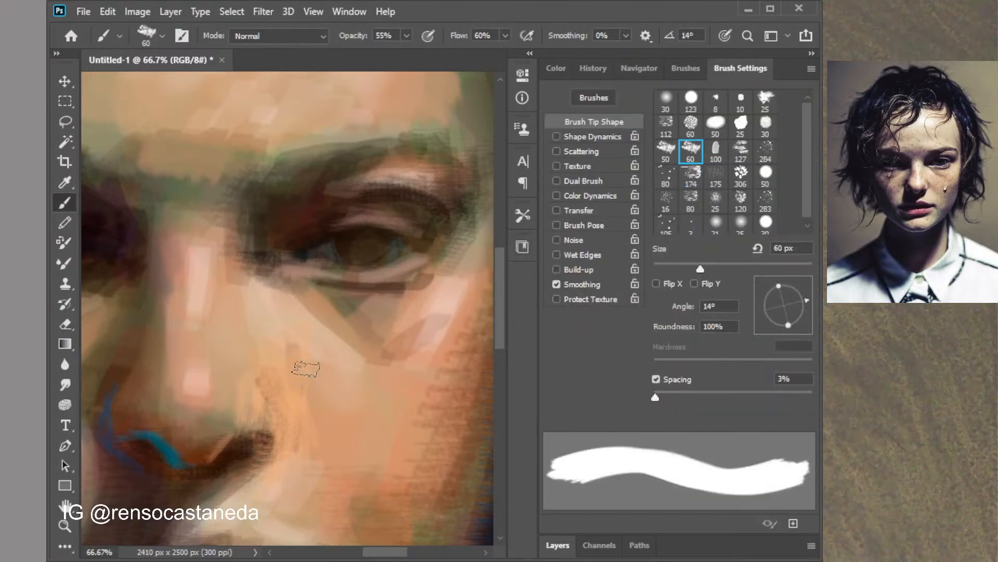
left_click_drag(306, 368, 284, 455)
left_click_drag(276, 341, 323, 463)
key("ctrl+z")
left_click_drag(401, 52, 376, 53)
mouse_move(274, 339)
left_mouse_down()
mouse_move(302, 435)
mouse_move(306, 420)
mouse_move(322, 462)
left_mouse_up()
left_click(556, 69)
left_click(628, 215)
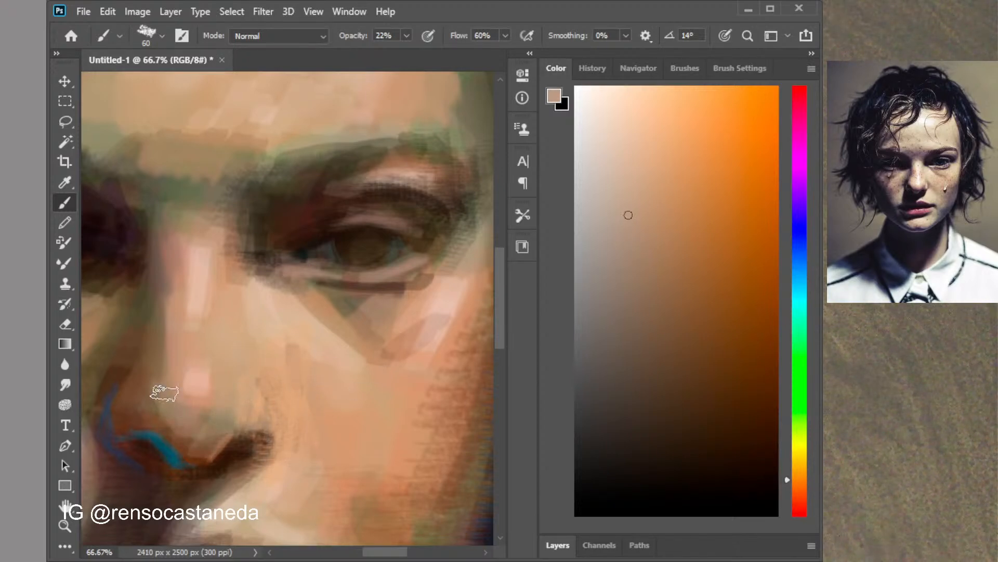
Glaze the nose tip and its shadowed side with orange-red at 60 px and 22% opacity
left_click(761, 206)
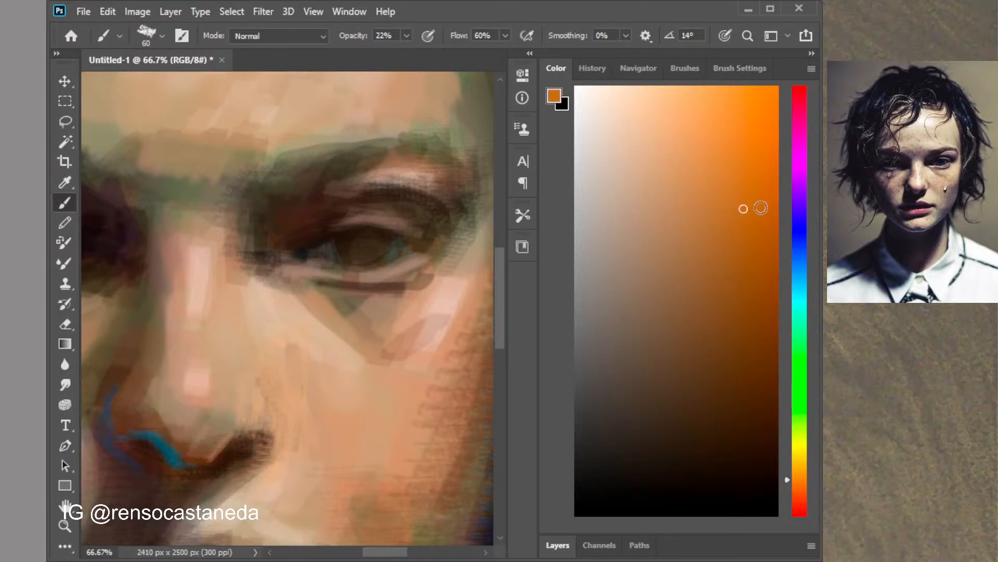
left_click(796, 497)
left_click(742, 207)
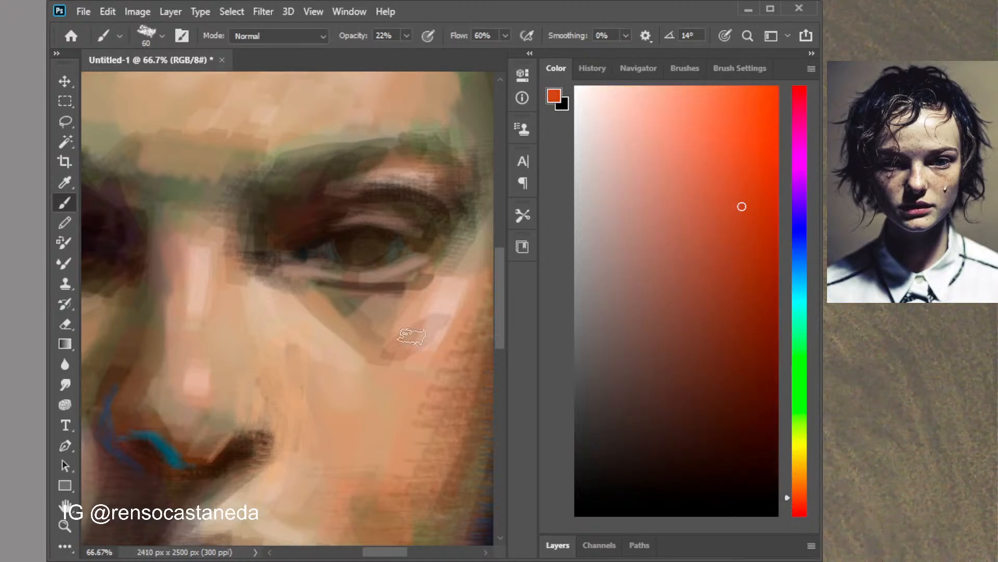
mouse_move(151, 394)
left_mouse_down()
mouse_move(178, 426)
mouse_move(219, 424)
mouse_move(177, 425)
left_mouse_up()
left_click_drag(148, 394, 162, 361)
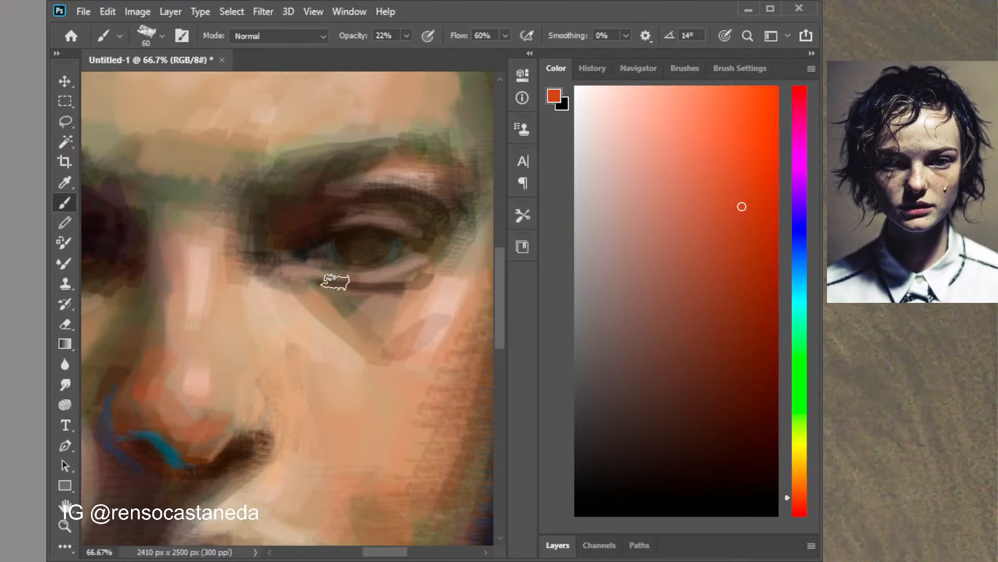
Redden the lit eye's lower lid with orange-red at 60 px, and touch its iris with a 14 px brush
mouse_move(297, 265)
left_mouse_down()
mouse_move(290, 250)
mouse_move(283, 266)
mouse_move(390, 295)
mouse_move(422, 263)
mouse_move(352, 290)
left_mouse_up()
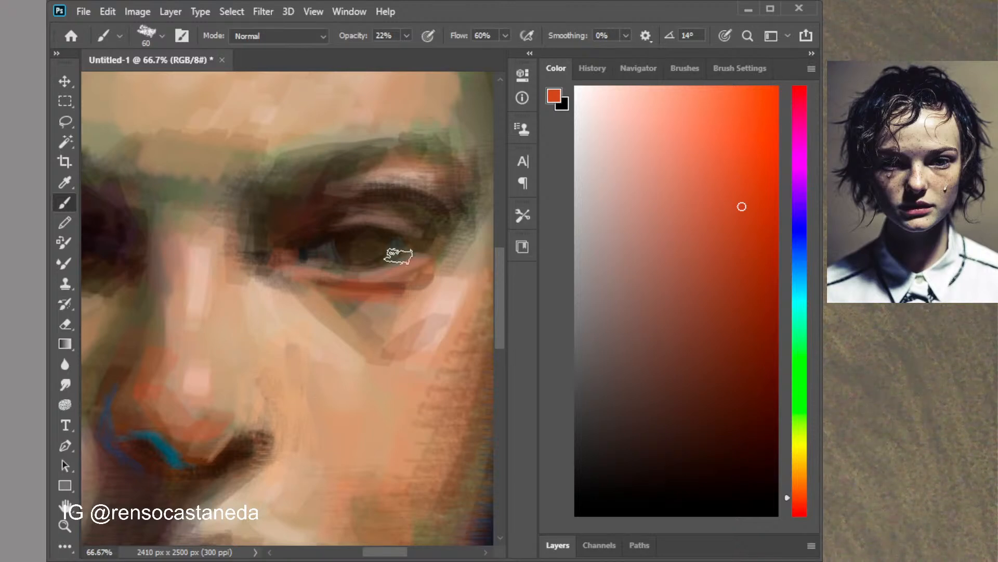
key("bracketleft")
key("bracketleft")
key("bracketleft")
key("bracketleft")
key("bracketleft")
key("bracketleft")
key("bracketleft")
key("bracketleft")
key("bracketleft")
key("bracketleft")
key("bracketleft")
key("bracketleft")
key("bracketleft")
left_click_drag(347, 245, 344, 254)
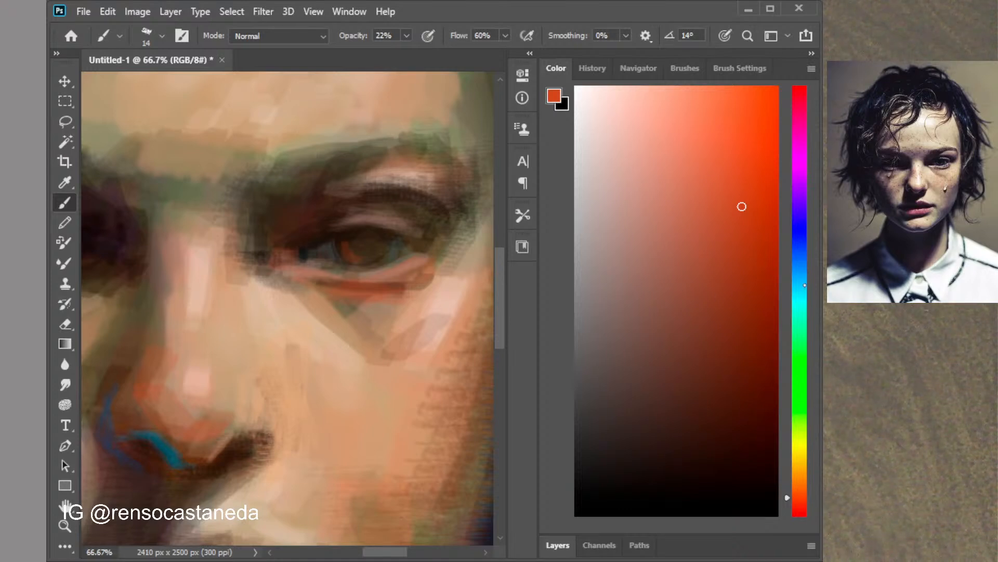
Paint bright blue accents in the lit eye's iris and corners at 14 px and 22% opacity
left_click(799, 269)
left_click(744, 227)
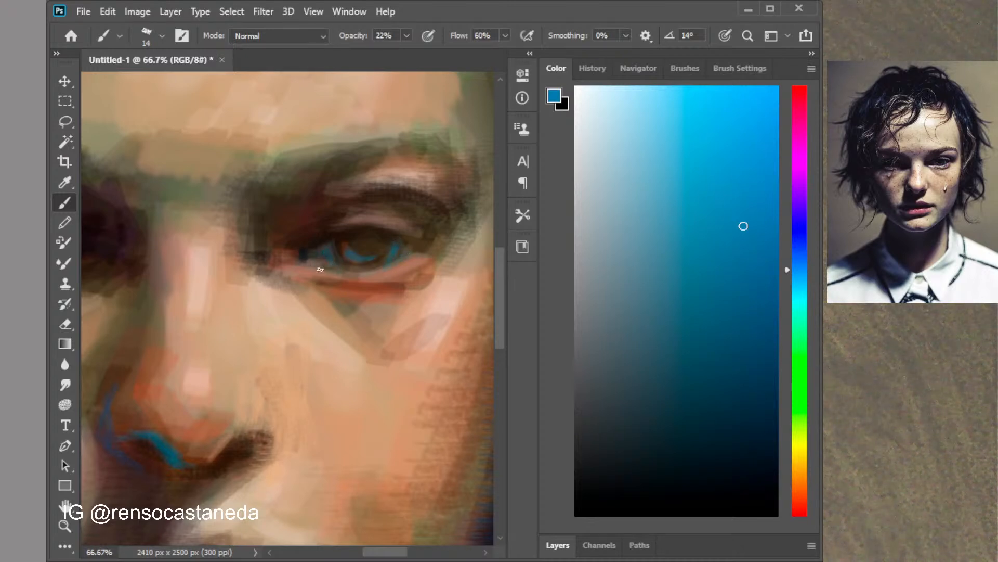
Highlight the fold of the lit eye's upper lid with light peach, using a 14 px brush at 9% opacity
left_click(597, 302)
left_click(800, 477)
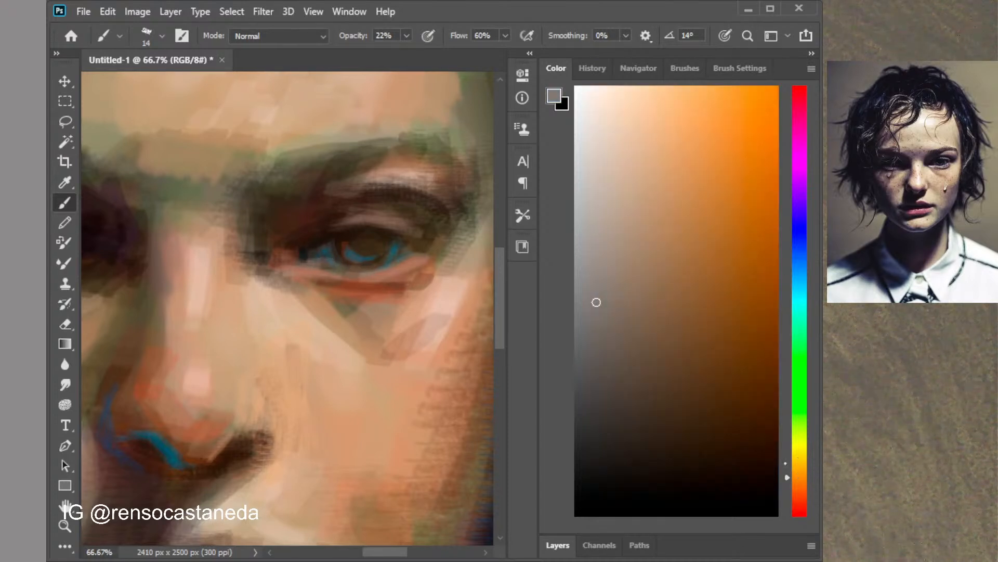
left_click(651, 176)
left_click_drag(358, 216, 427, 239)
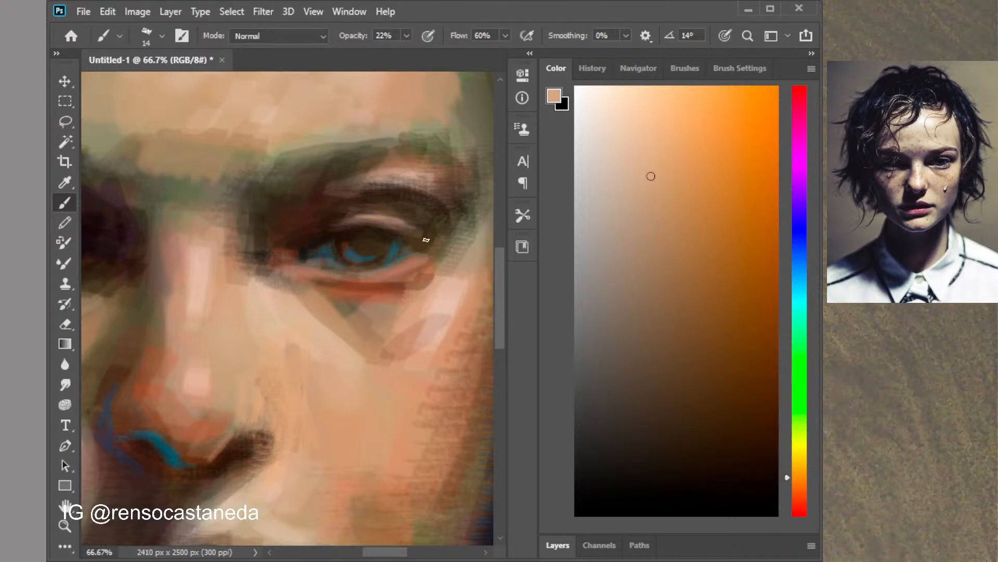
left_click_drag(408, 41, 397, 52)
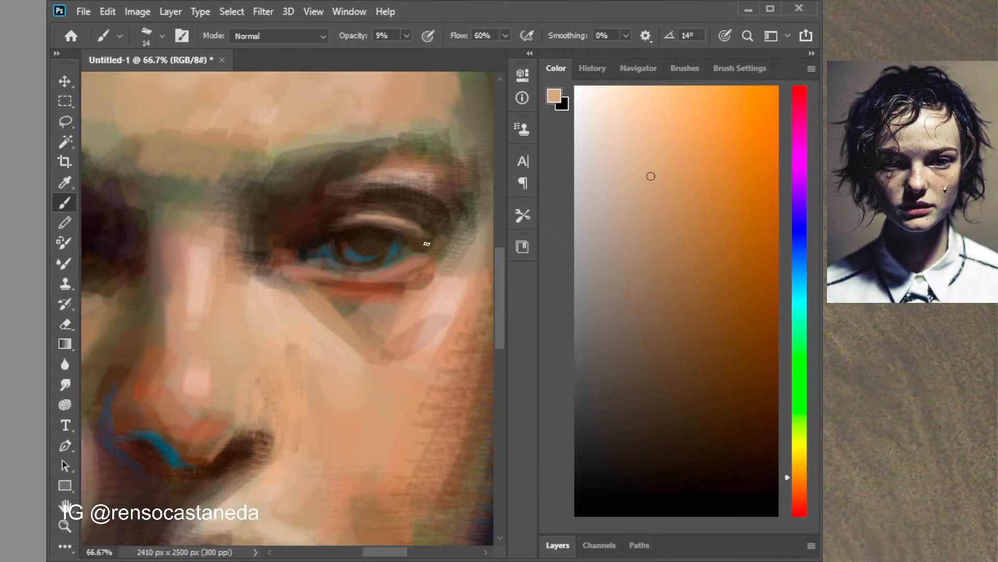
left_click_drag(649, 175, 657, 135)
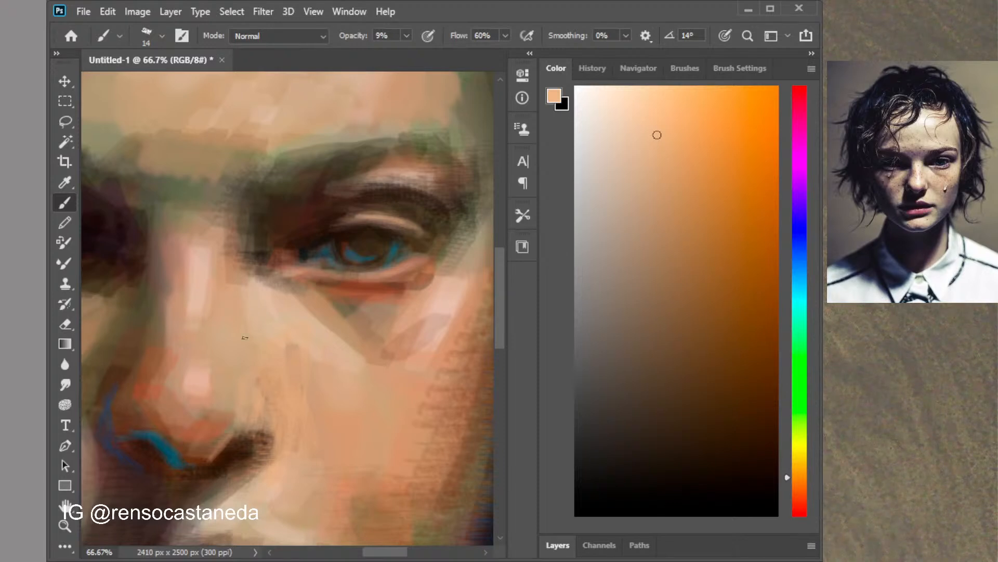
Glaze the lit eye's inner socket and the inner end of its brow with vivid purple at 55 px and 9% opacity
key("ctrl+minus")
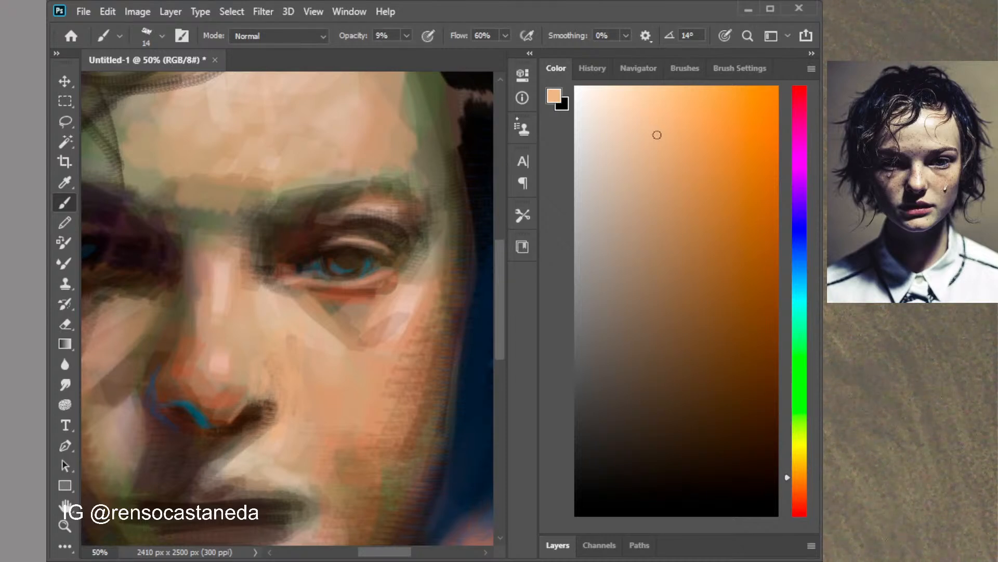
left_click(698, 484)
key("bracketright")
key("bracketright")
key("bracketright")
key("bracketright")
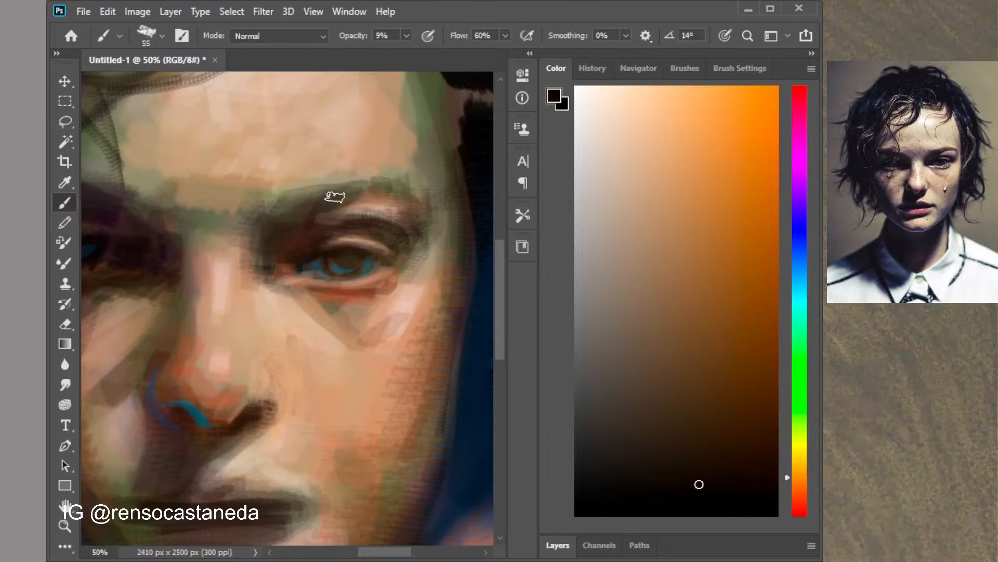
left_click(798, 207)
left_click(799, 189)
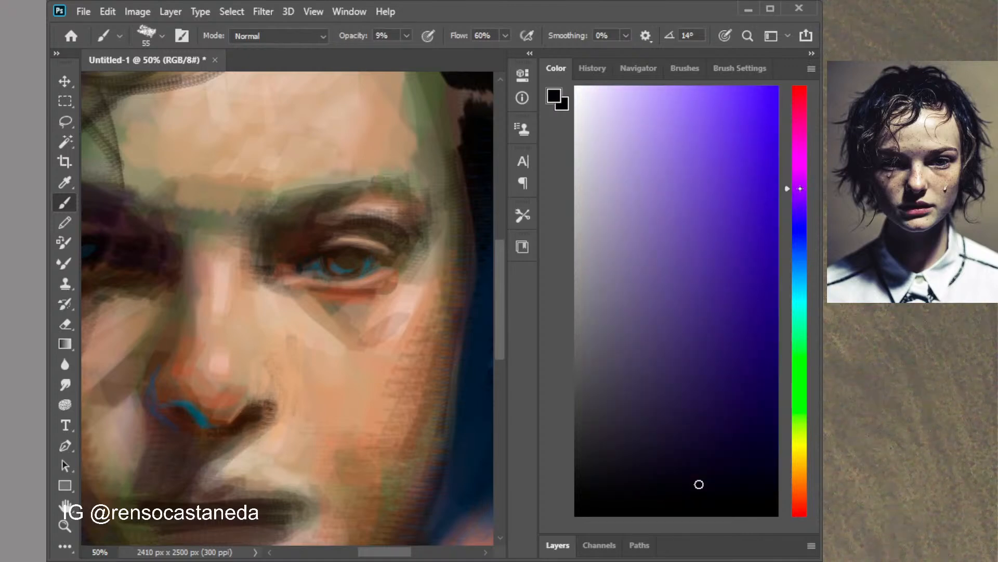
left_click(757, 189)
mouse_move(262, 229)
left_mouse_down()
mouse_move(313, 206)
mouse_move(274, 231)
mouse_move(295, 225)
mouse_move(263, 253)
mouse_move(280, 263)
mouse_move(271, 216)
left_mouse_up()
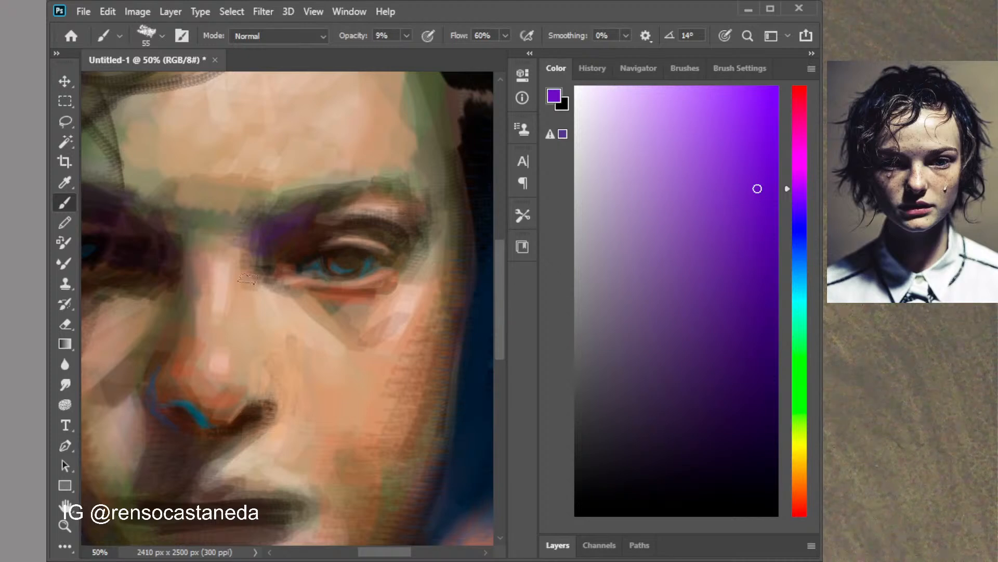
mouse_move(278, 277)
left_mouse_down()
mouse_move(286, 243)
mouse_move(296, 249)
mouse_move(278, 214)
mouse_move(301, 200)
mouse_move(374, 206)
mouse_move(310, 206)
left_mouse_up()
Deepen the purple at the lit eye's inner socket with very dark purple at 15 px, and resize the brush to 50 px
left_click(740, 68)
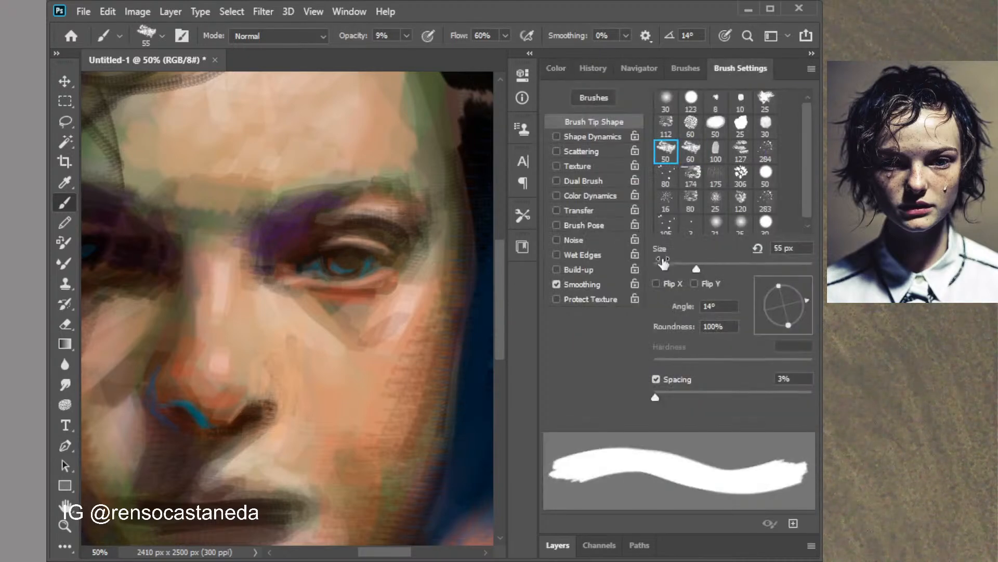
left_click_drag(680, 264, 673, 268)
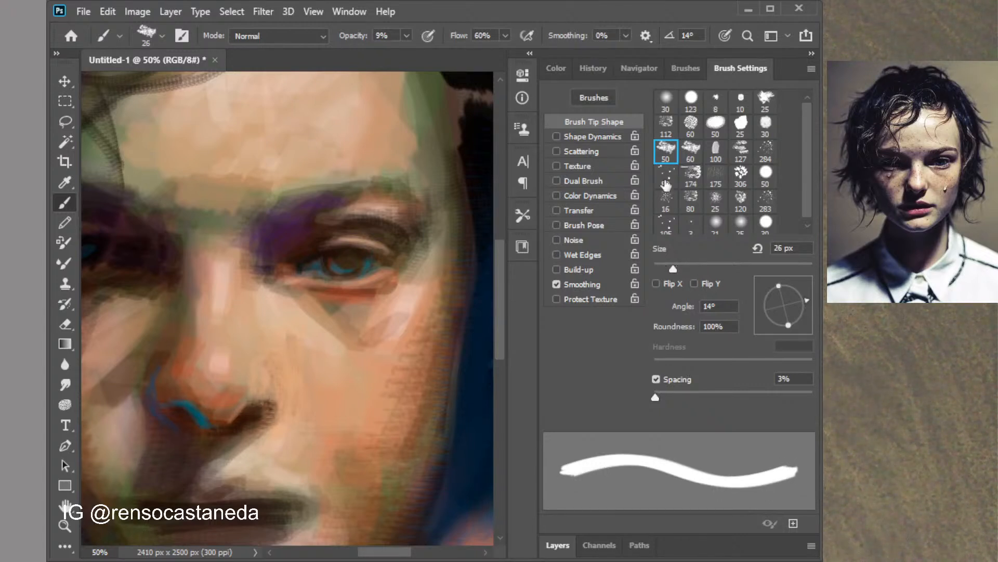
left_click(556, 67)
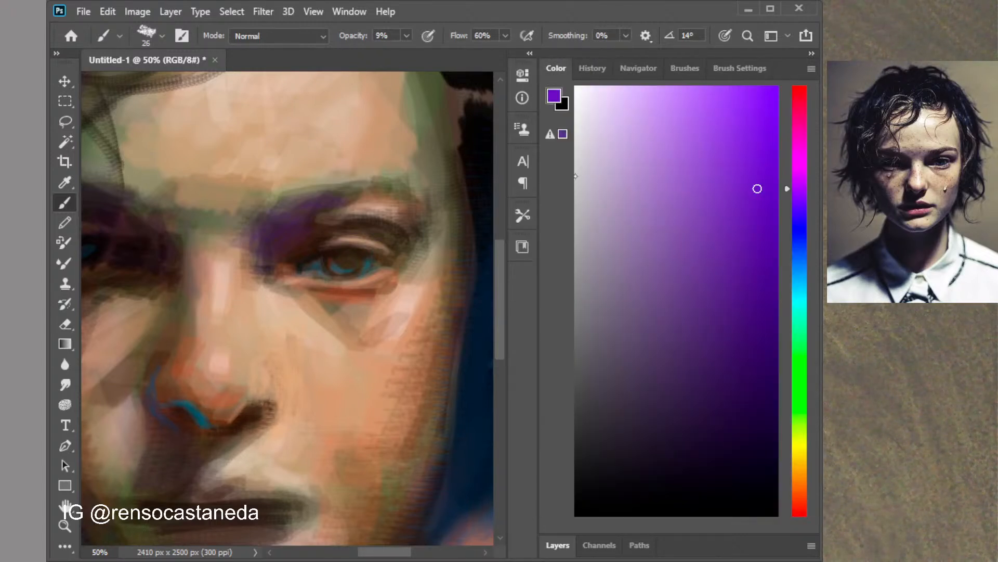
left_click(722, 433)
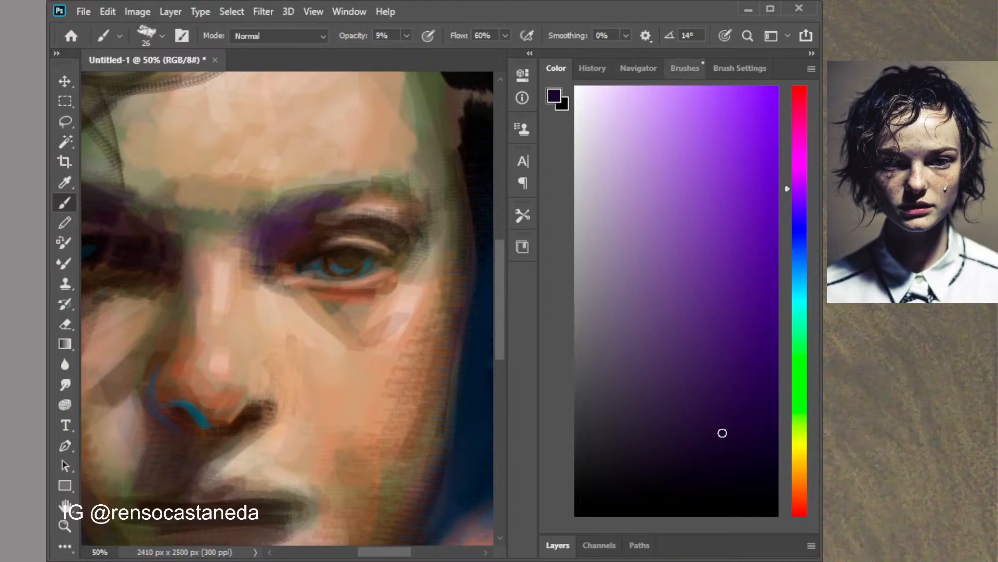
left_click(740, 68)
left_click(665, 266)
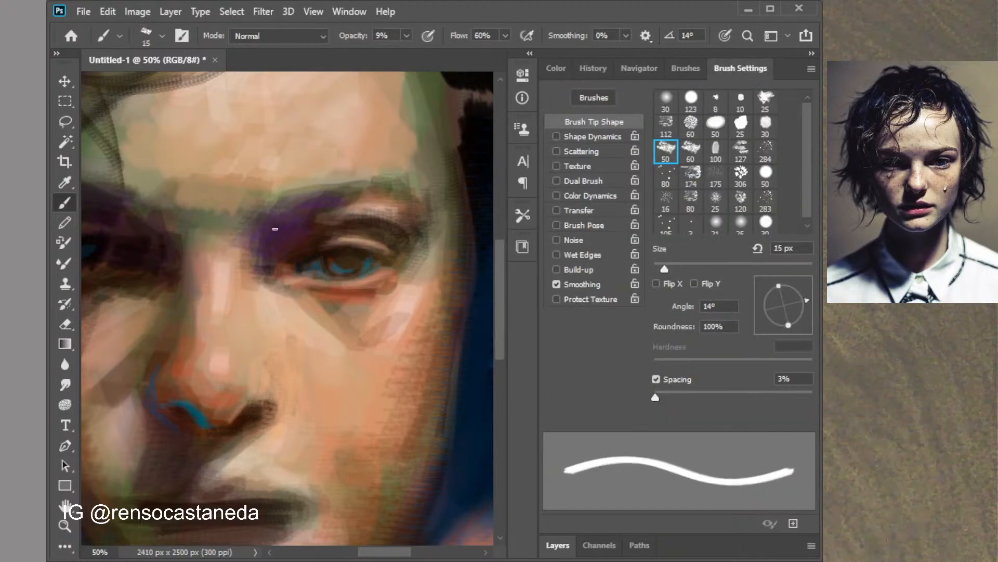
left_click(692, 268)
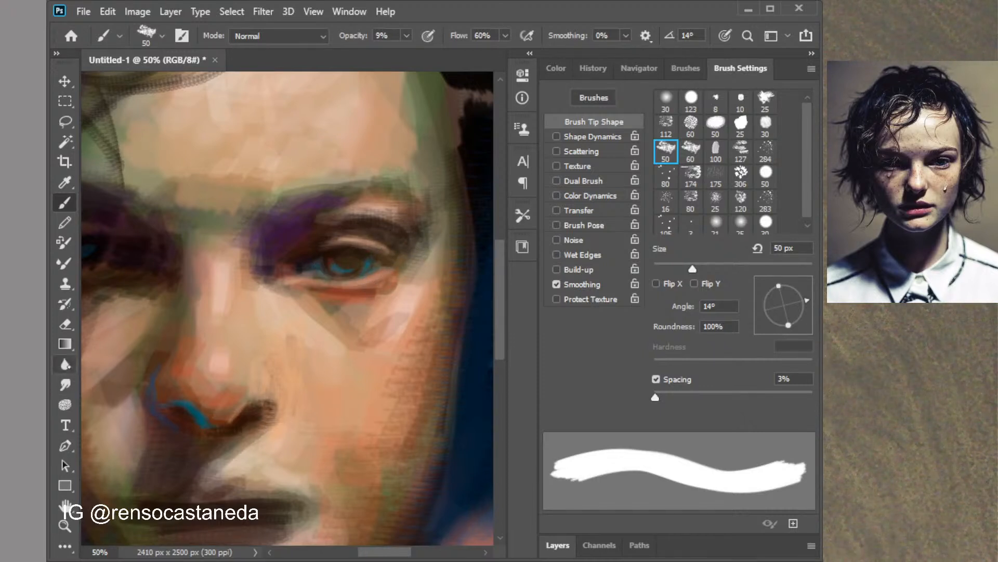
Switch to a cleaned 60 px Mixer Brush, and undo a trial blending stroke over the lit eye's upper lid
left_click(65, 262)
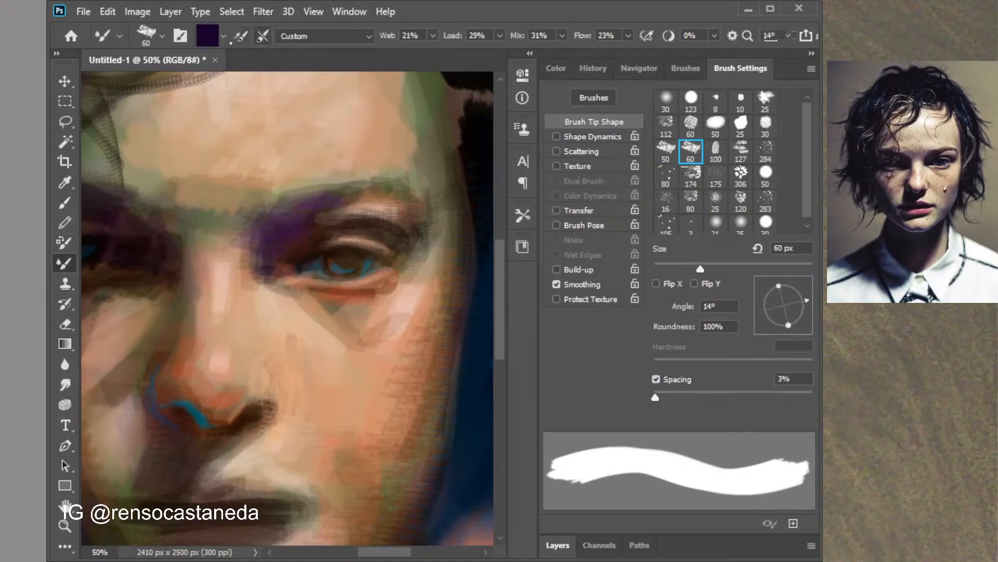
left_click(243, 78)
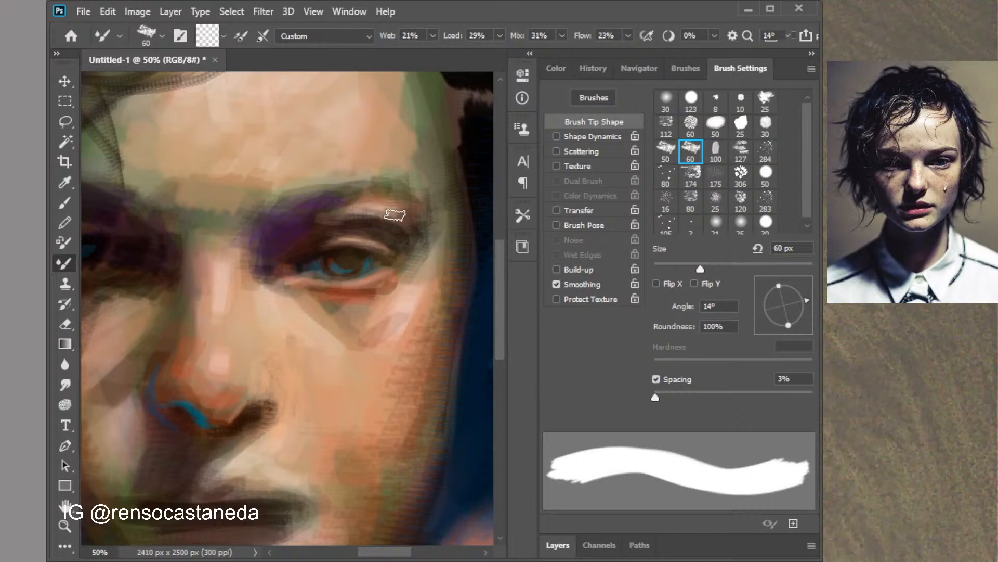
mouse_move(395, 215)
left_mouse_down()
mouse_move(379, 224)
mouse_move(385, 196)
mouse_move(346, 200)
left_mouse_up()
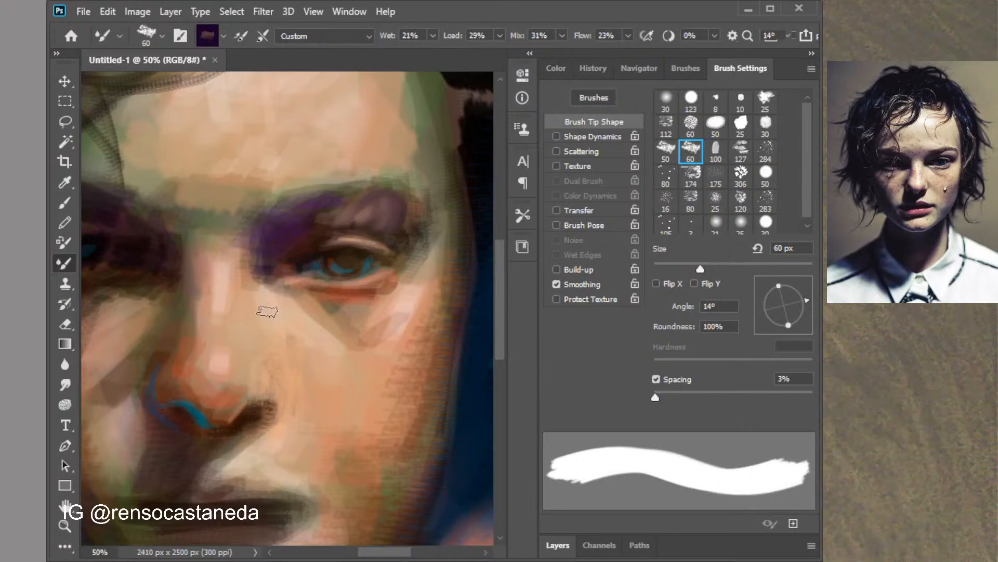
key("ctrl+z")
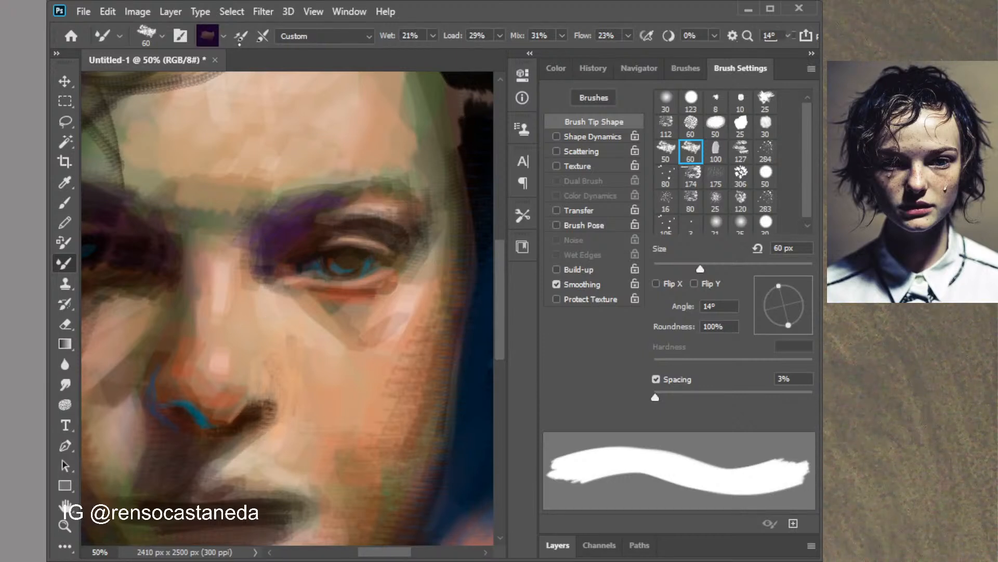
Clean the Mixer Brush and give it a soft round 61 px tip with Wet 4%, Load 4%, Mix 8% and Flow 10%
left_click(224, 36)
left_click(238, 76)
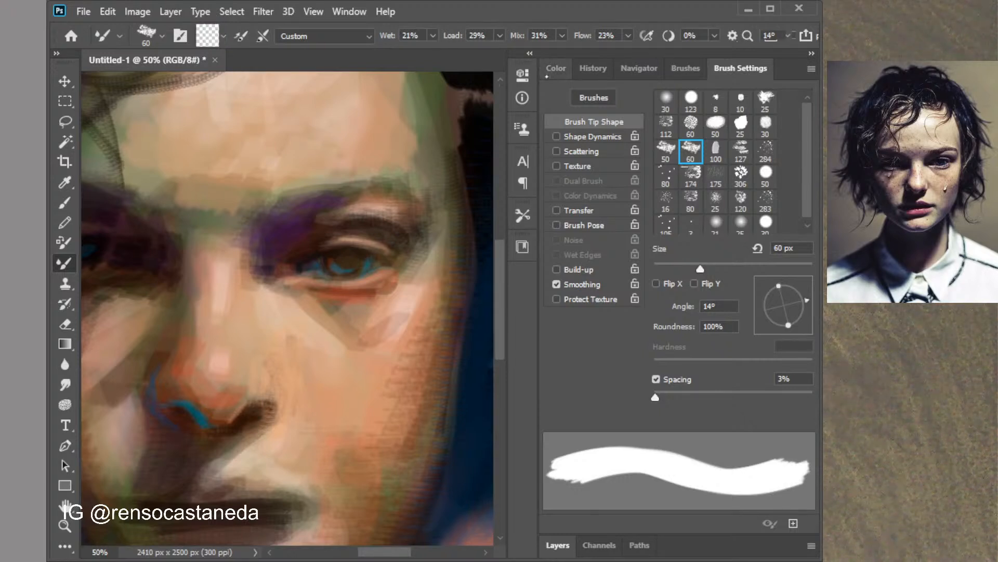
left_click(665, 100)
left_click(404, 220, "alt")
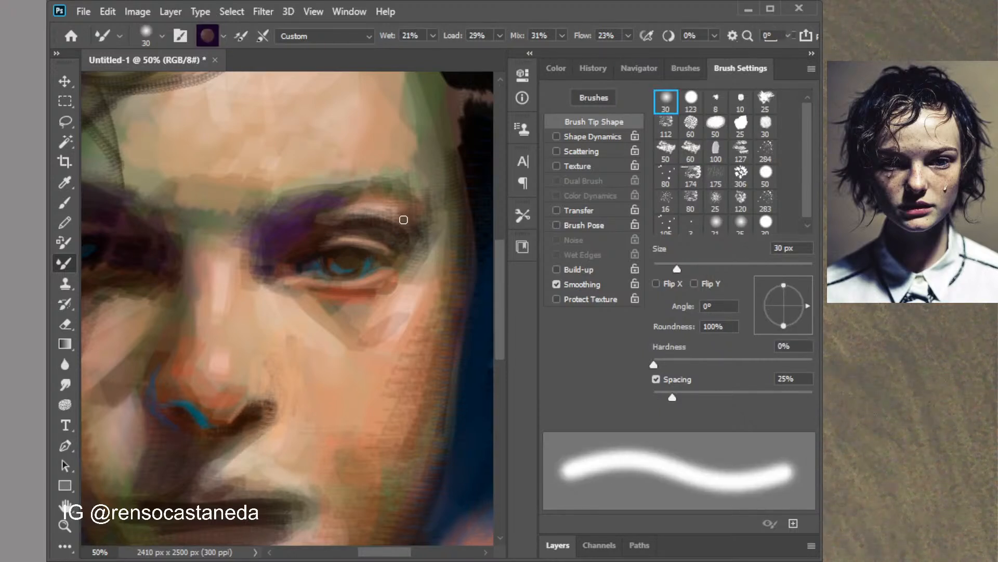
left_click_drag(677, 269, 701, 269)
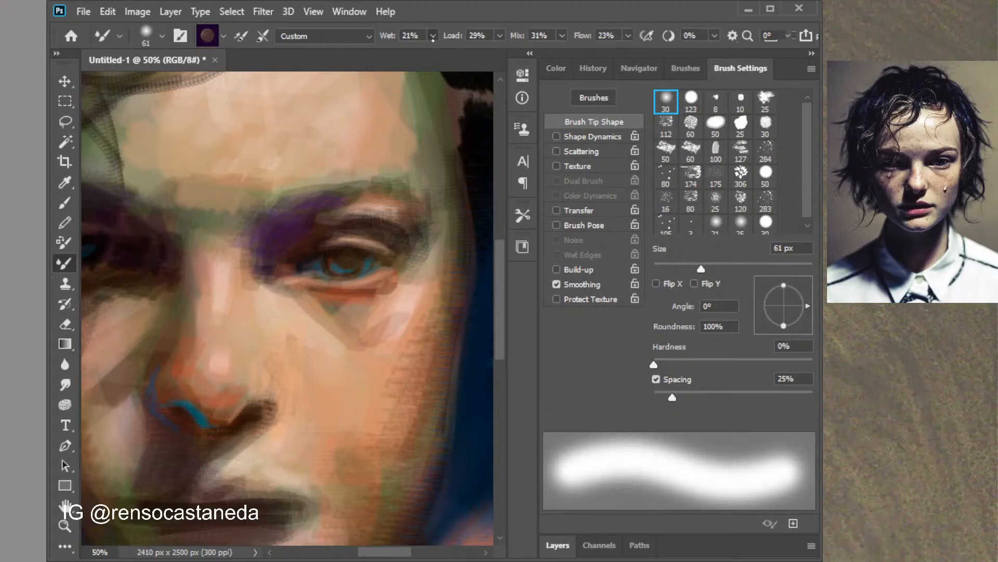
left_click(422, 54)
left_click(500, 37)
left_click(487, 52)
left_click(563, 37)
left_click(615, 54)
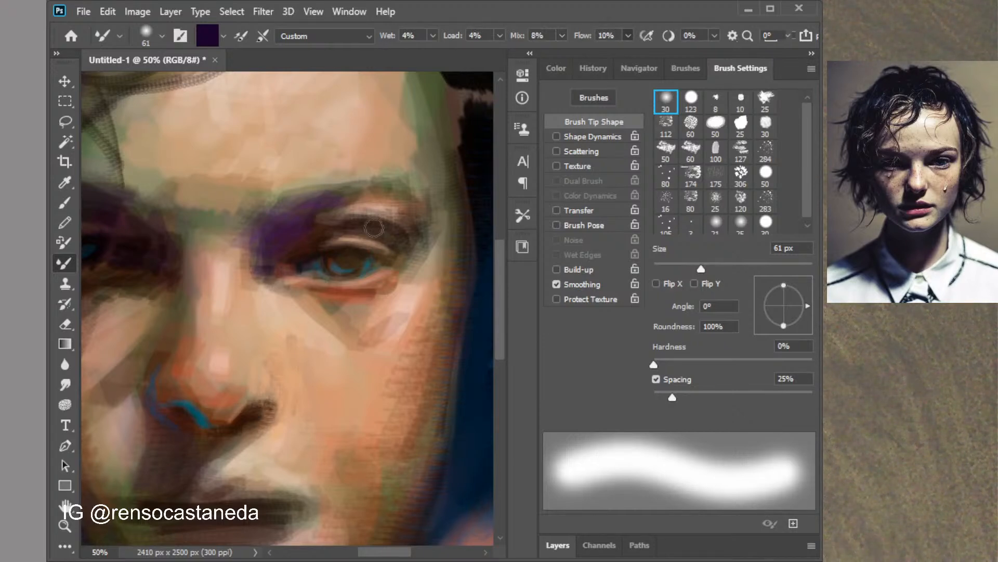
Blend the lit eye's upper lid and the skin below the brow with the soft 61 px Mixer Brush, cleaning it between strokes
mouse_move(374, 228)
left_mouse_down()
mouse_move(356, 211)
mouse_move(409, 222)
mouse_move(407, 212)
mouse_move(391, 204)
mouse_move(350, 217)
mouse_move(399, 210)
left_mouse_up()
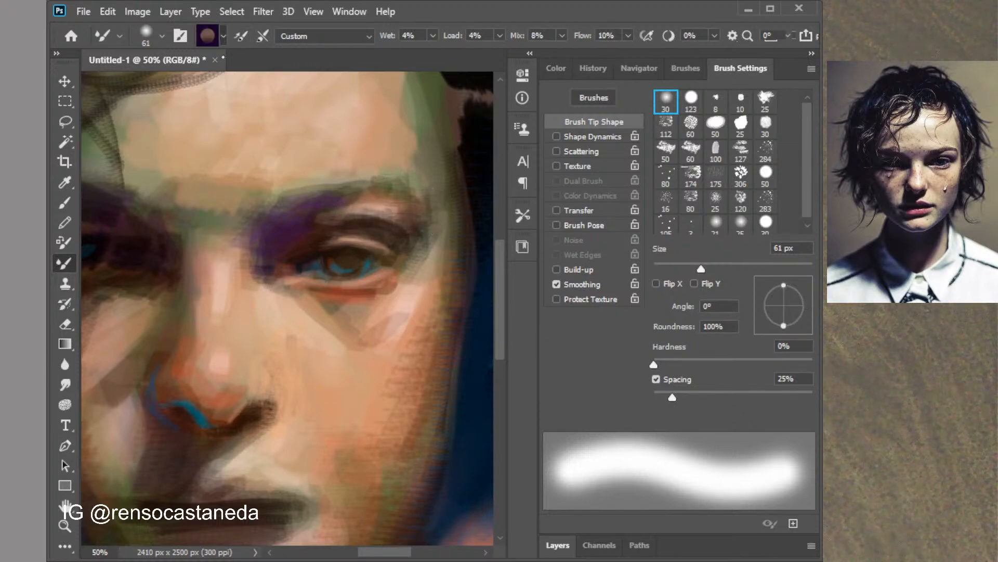
left_click(226, 66)
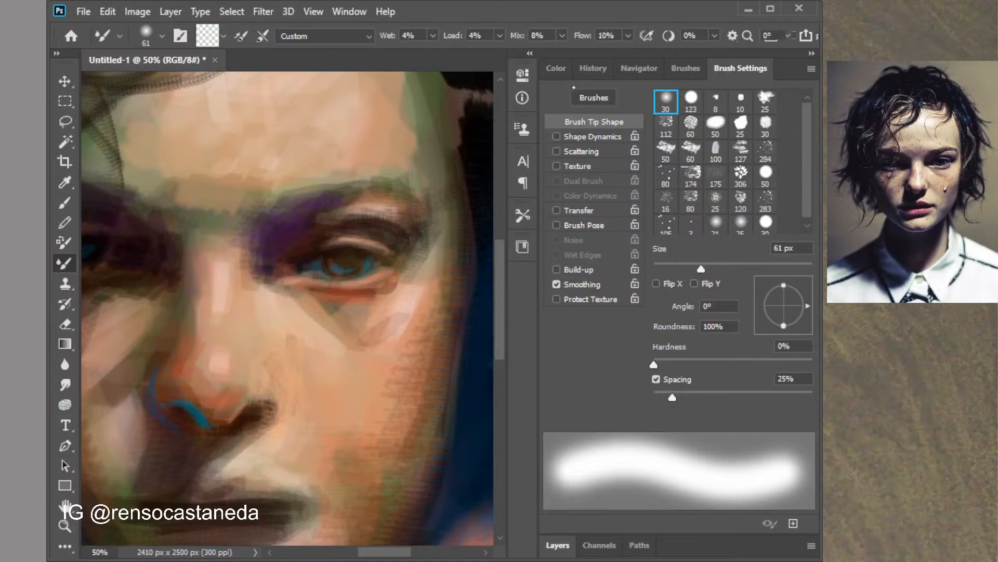
key("F6")
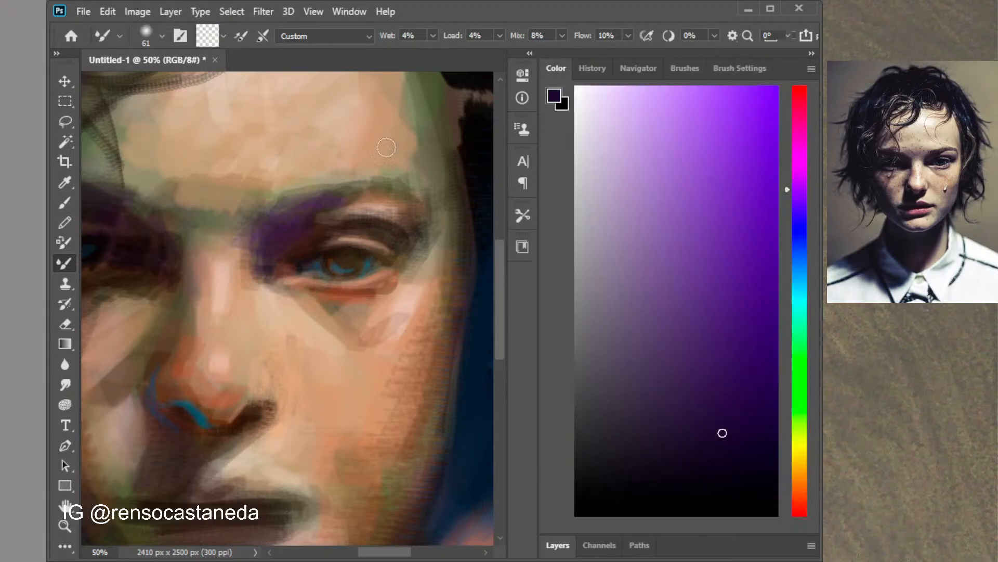
mouse_move(373, 193)
left_mouse_down()
mouse_move(396, 213)
mouse_move(364, 206)
mouse_move(402, 229)
mouse_move(386, 208)
mouse_move(399, 212)
mouse_move(349, 204)
mouse_move(402, 217)
mouse_move(407, 233)
mouse_move(413, 225)
mouse_move(311, 215)
mouse_move(354, 214)
mouse_move(313, 226)
mouse_move(422, 201)
mouse_move(400, 225)
mouse_move(419, 232)
left_mouse_up()
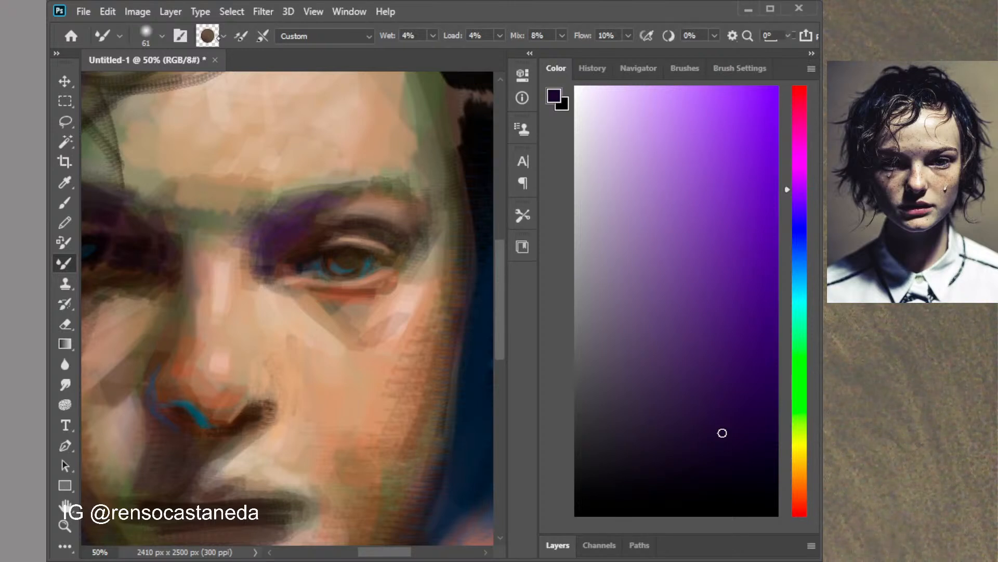
Clean the Mixer Brush and smooth the lit eye's outer corner, lower lid, upper cheek and the brow area
left_click(235, 71)
left_click(429, 229, "alt")
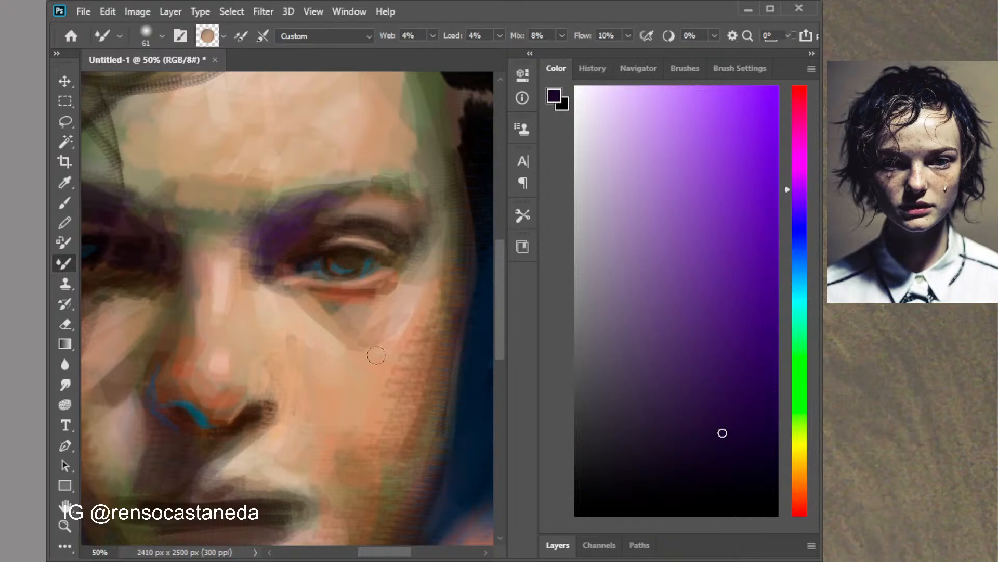
left_click_drag(385, 286, 303, 294)
left_click(370, 290, "alt")
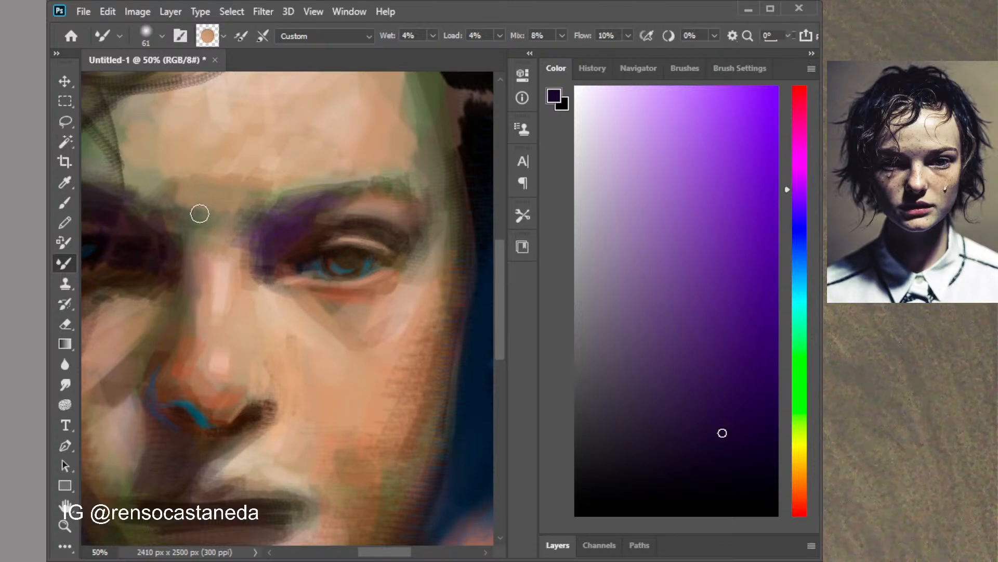
left_click(199, 212, "alt")
left_click(430, 186, "alt")
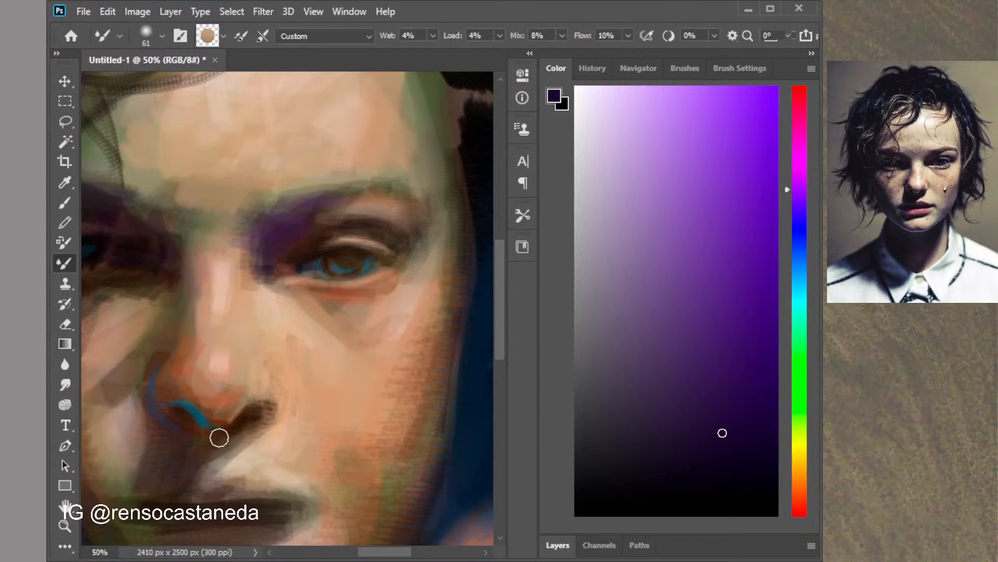
Prepare the Brush tool with black and the ragged 25 px tip at 0°, reduced to 17 px
left_click(625, 488)
key("b")
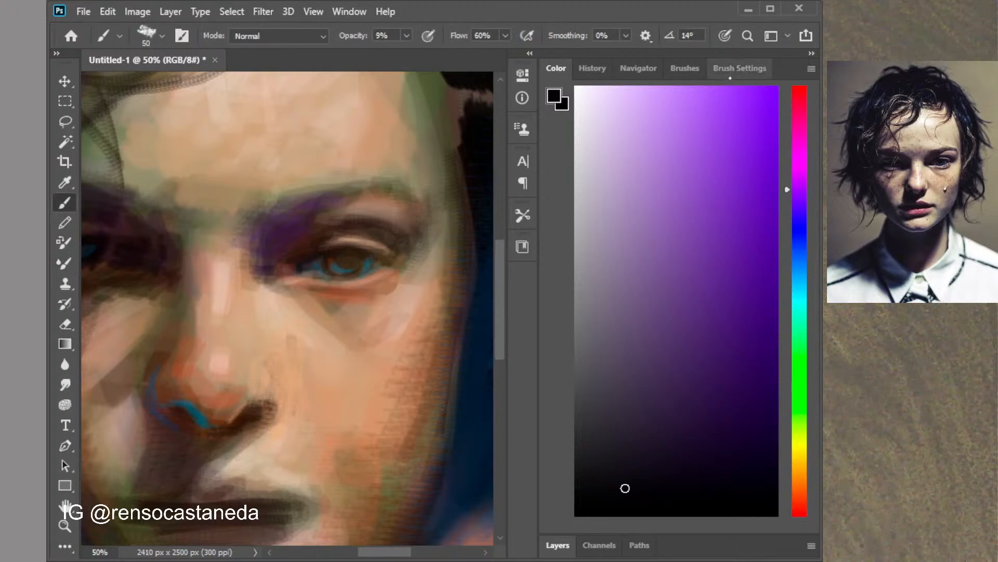
left_click(740, 68)
left_click(691, 100)
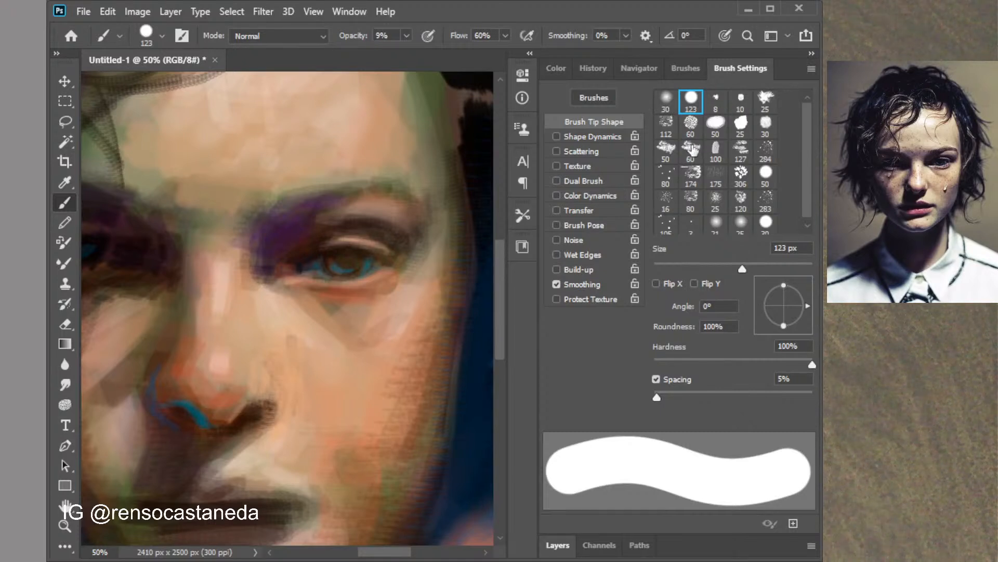
left_click(765, 102)
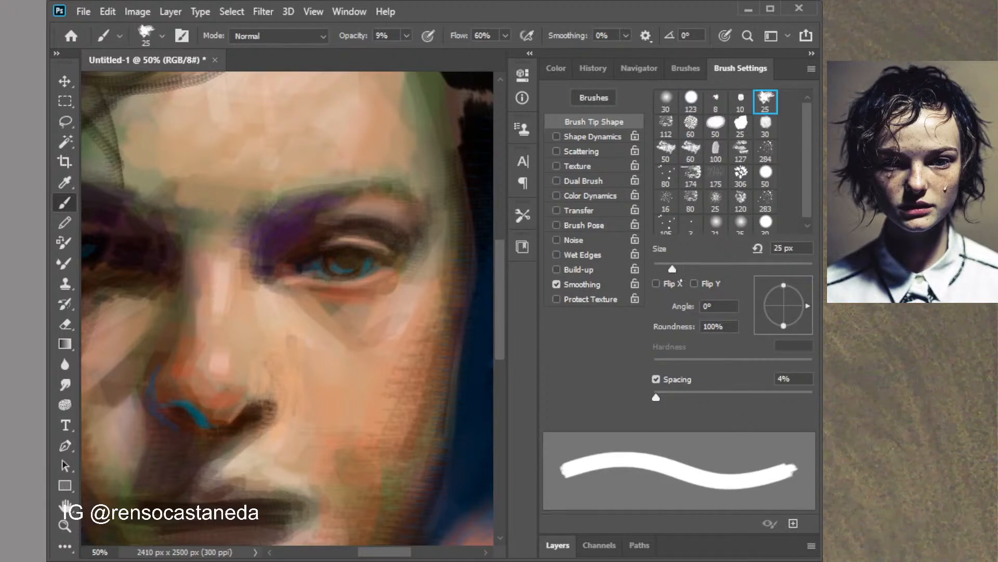
left_click(666, 268)
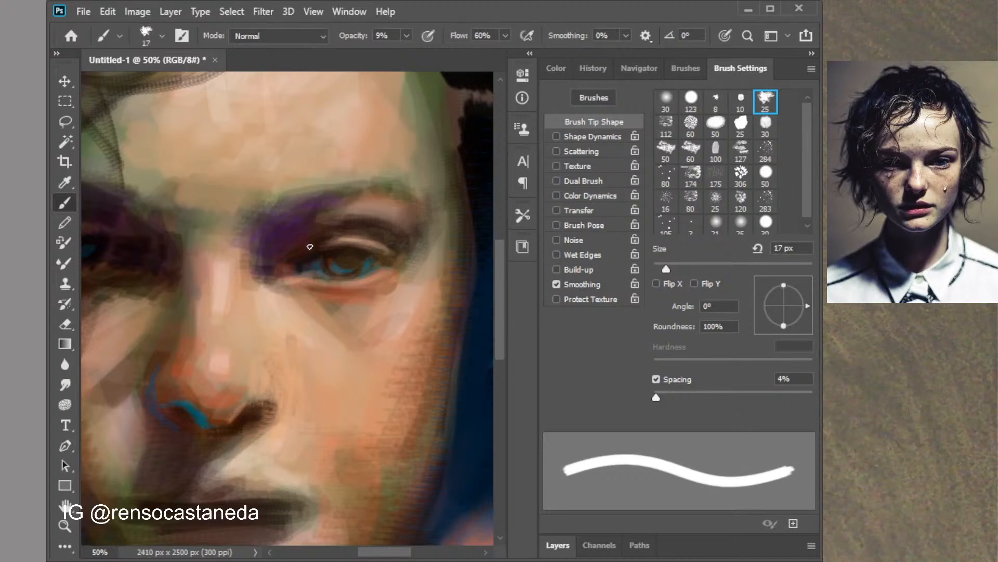
Darken the inner corner of the lit eye with black, raising the brush opacity to 51%
key("ctrl+plus")
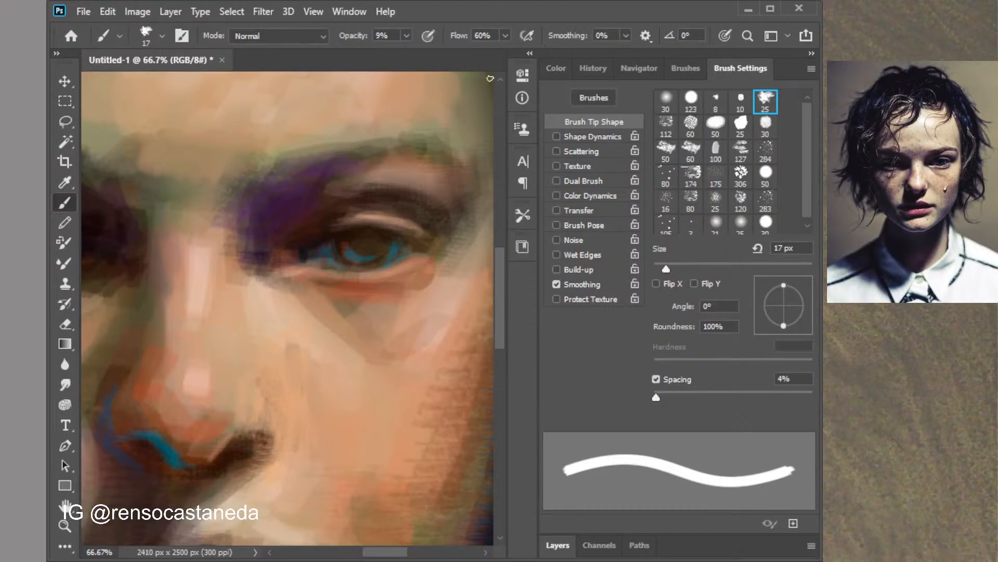
left_click(556, 68)
left_click_drag(647, 493, 662, 499)
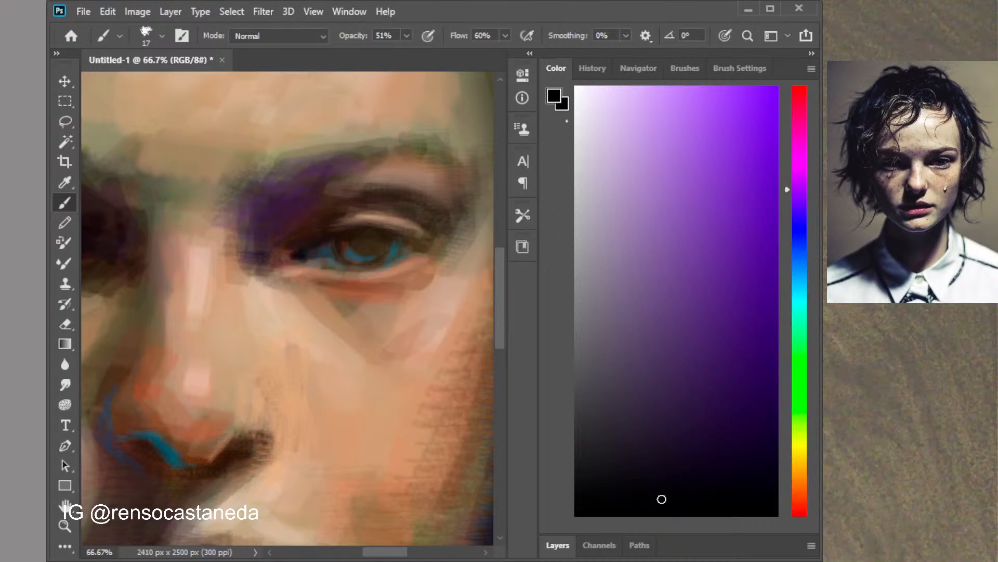
Smudge the skin below the lit eye with the textured 174 px special-effects brush at 24% strength
left_click(685, 69)
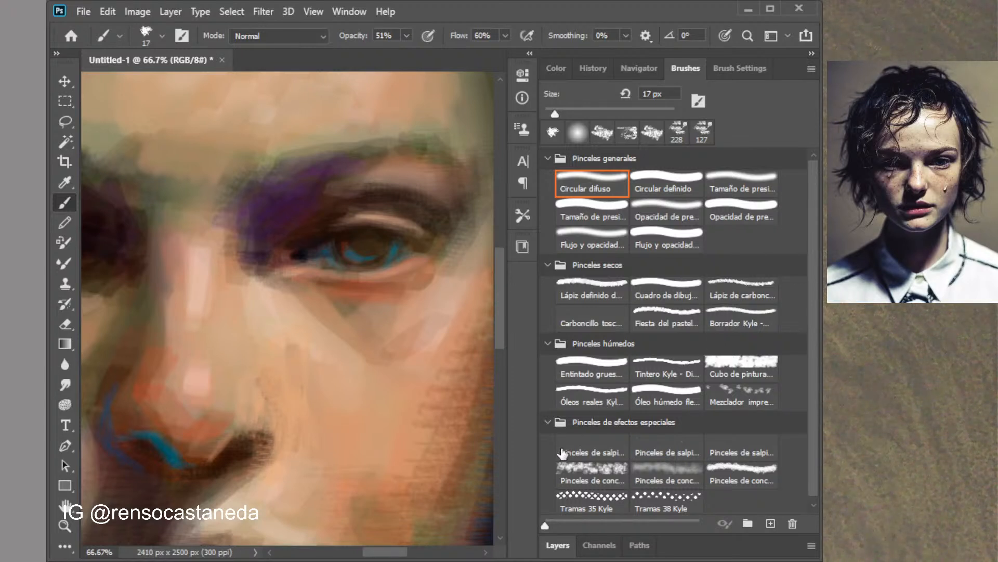
left_click(597, 475)
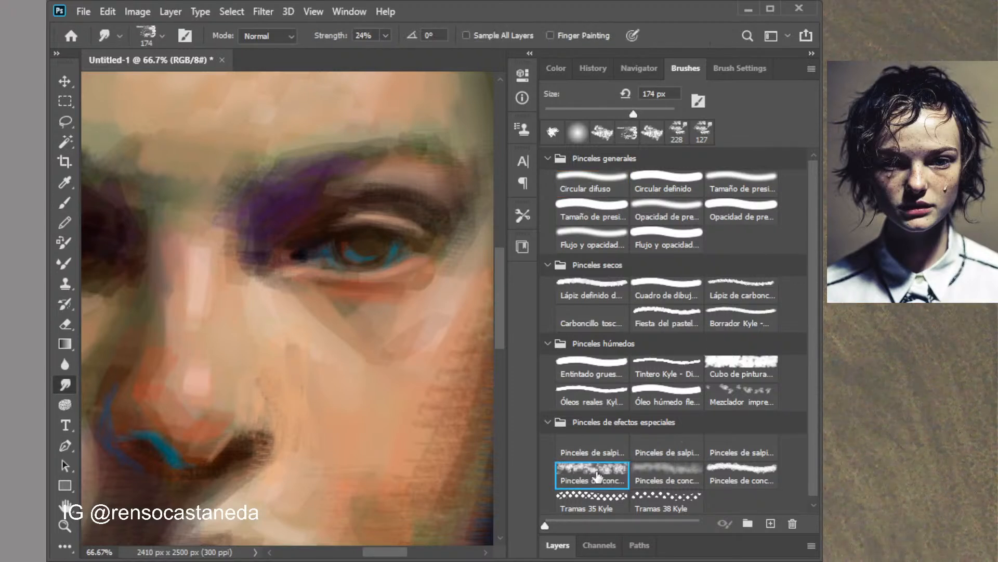
mouse_move(333, 307)
left_mouse_down()
mouse_move(367, 423)
mouse_move(409, 390)
mouse_move(419, 362)
mouse_move(392, 349)
mouse_move(328, 369)
left_mouse_up()
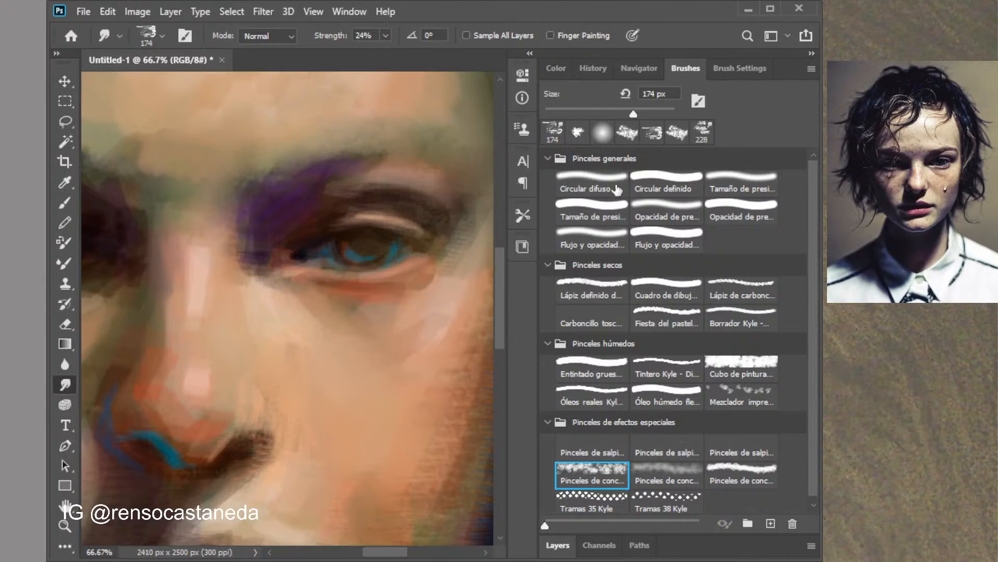
Try several smudge brushes and blend the cheek under the lit eye using the speckled 284 px tip at 13% strength
left_click(598, 183)
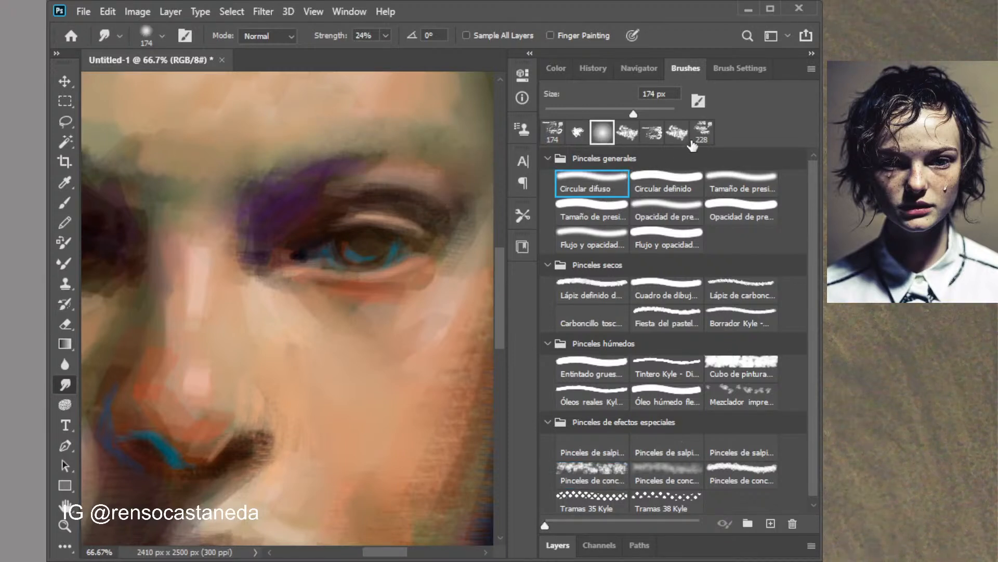
left_click(652, 136)
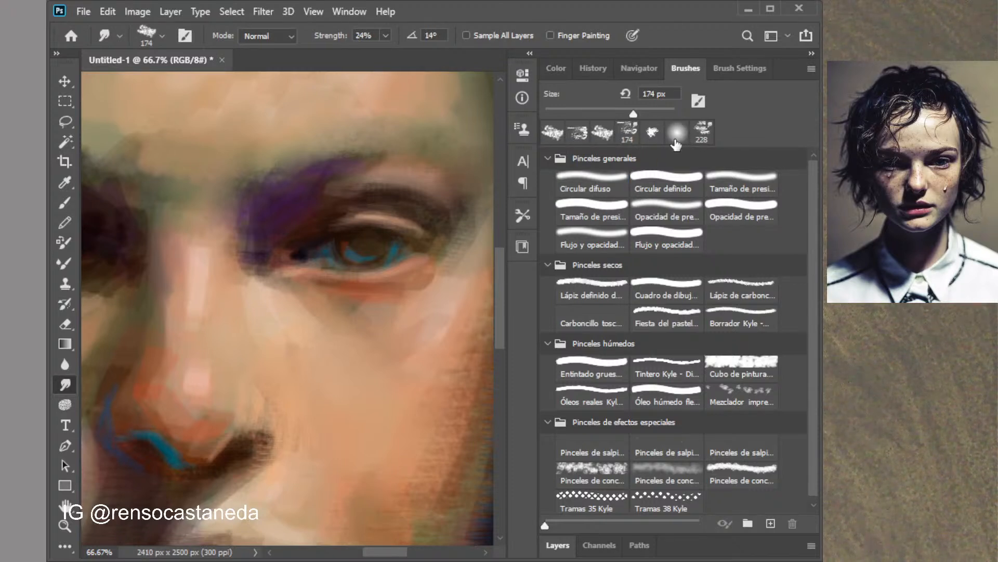
left_click(702, 133)
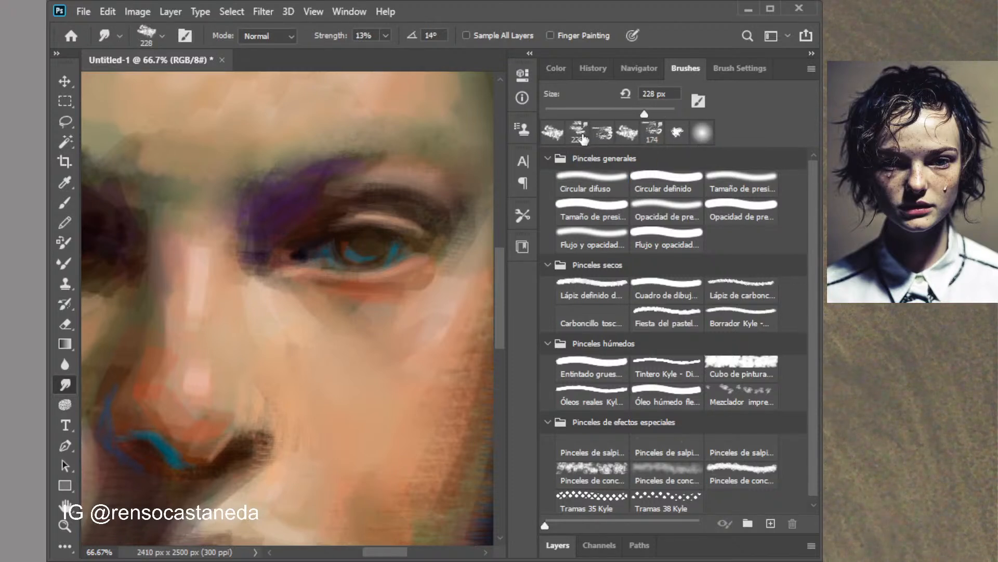
left_click(740, 68)
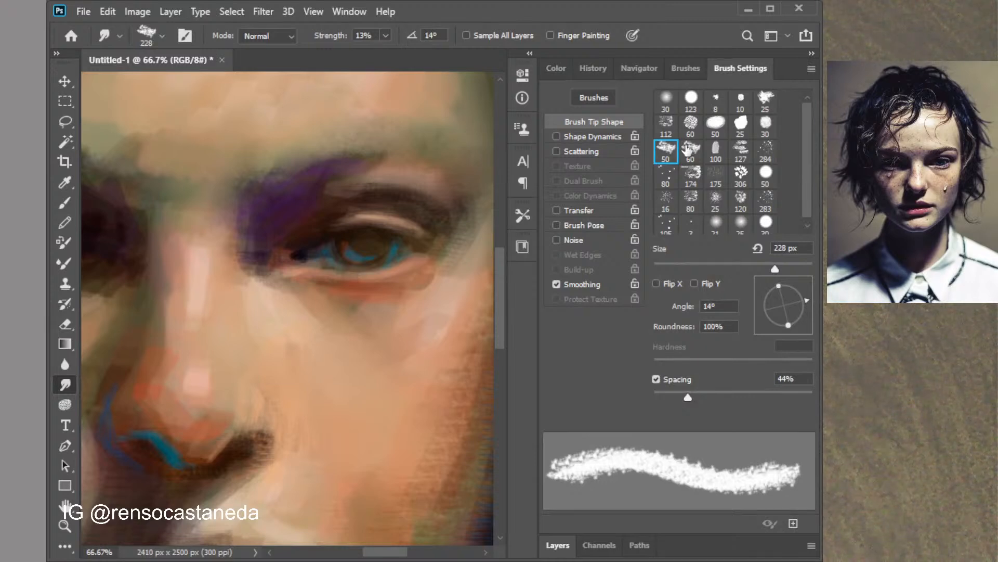
left_click(691, 150)
left_click(721, 154)
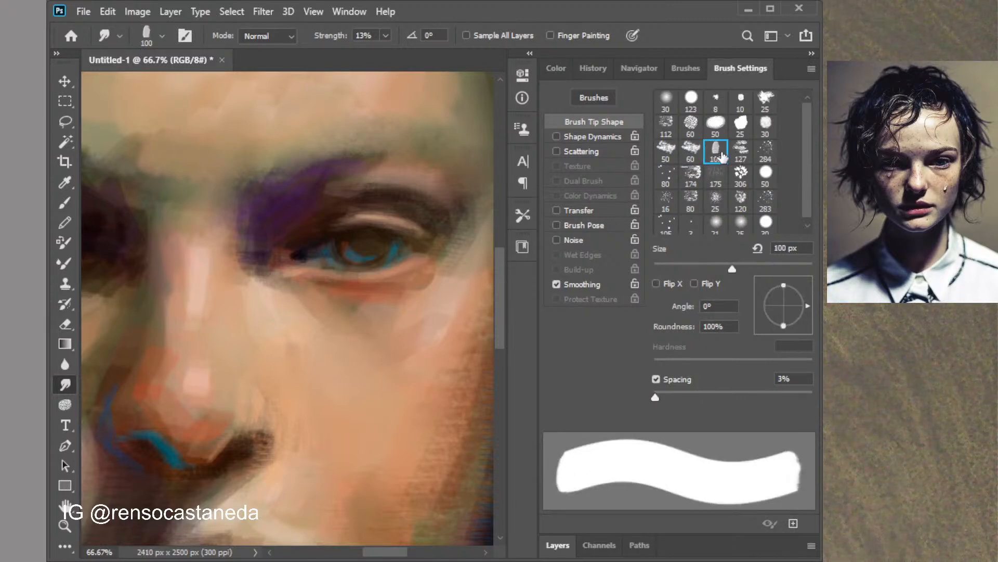
left_click(741, 151)
left_click(763, 153)
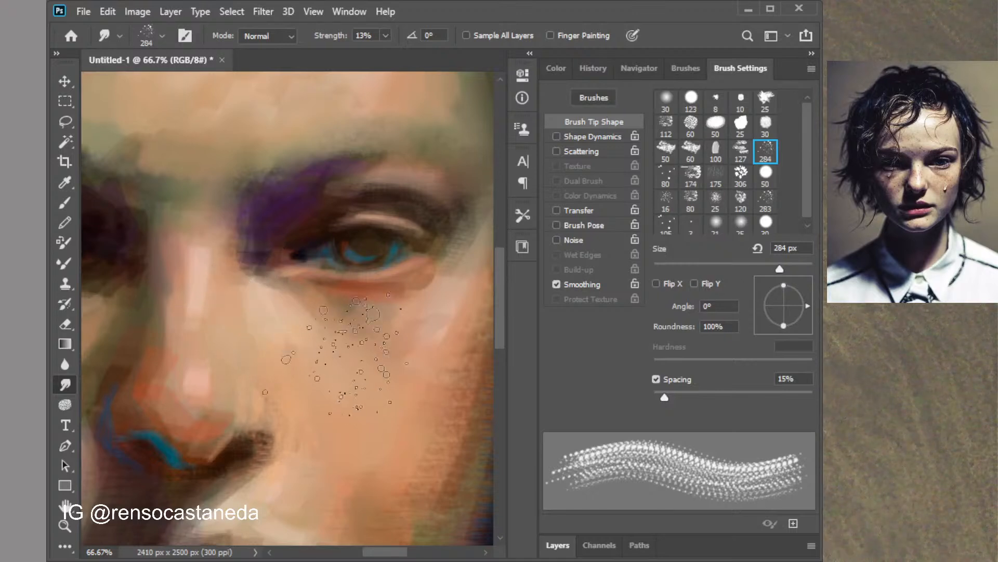
left_click_drag(451, 370, 400, 370)
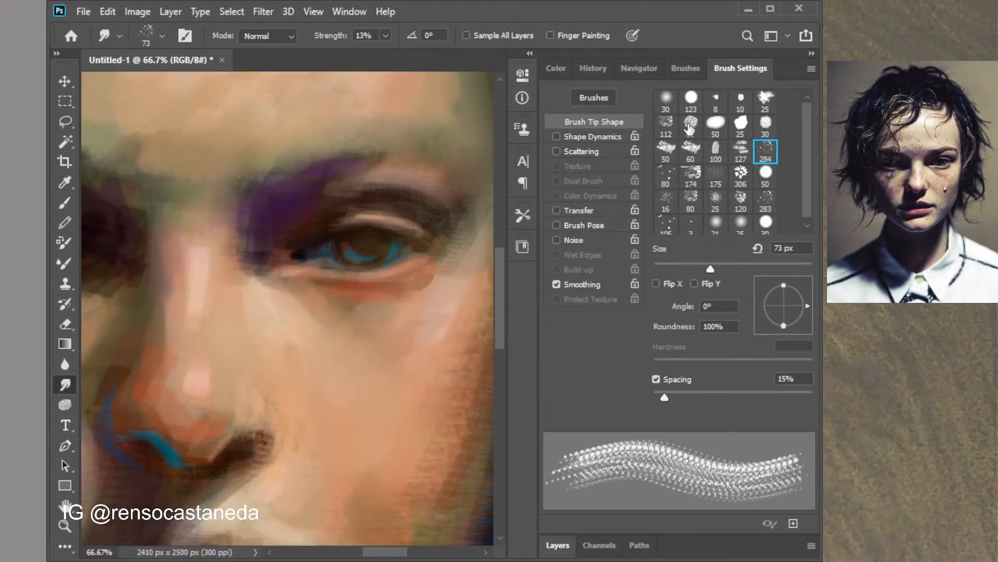
Switch from smudging to the Brush tool and paint the lit eye's pupil black with the ragged 17 px tip at 51% opacity
left_click(691, 100)
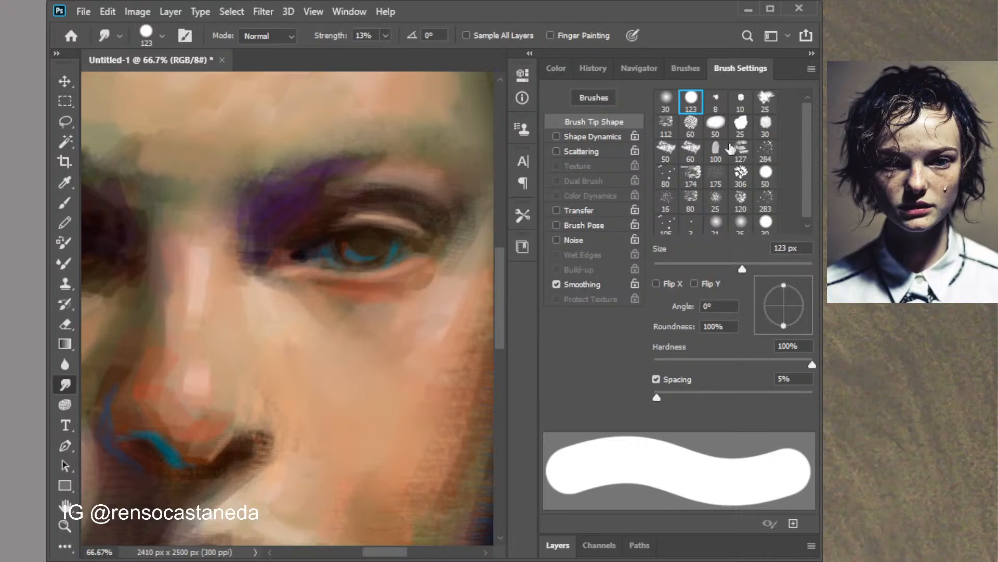
left_click(765, 100)
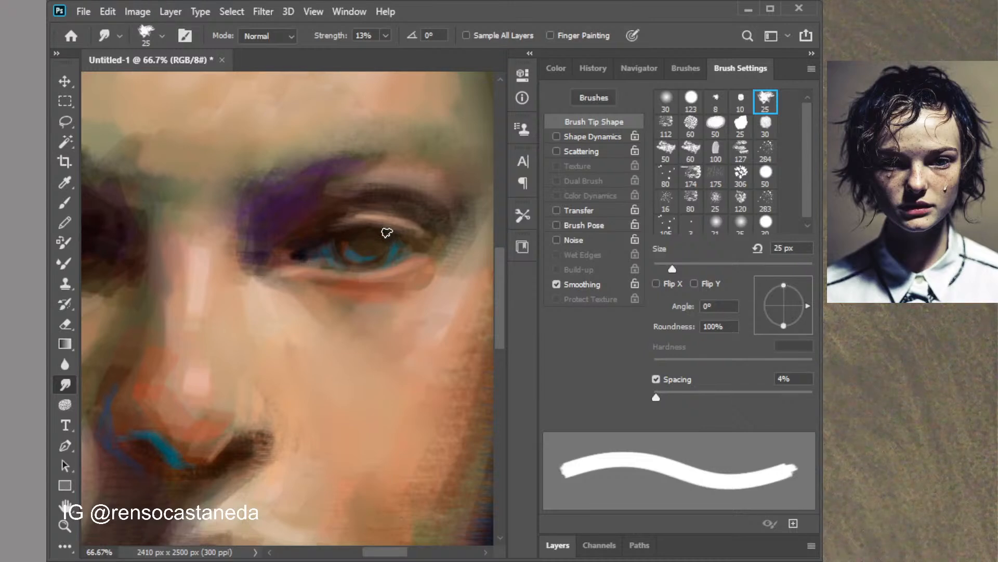
left_click(556, 68)
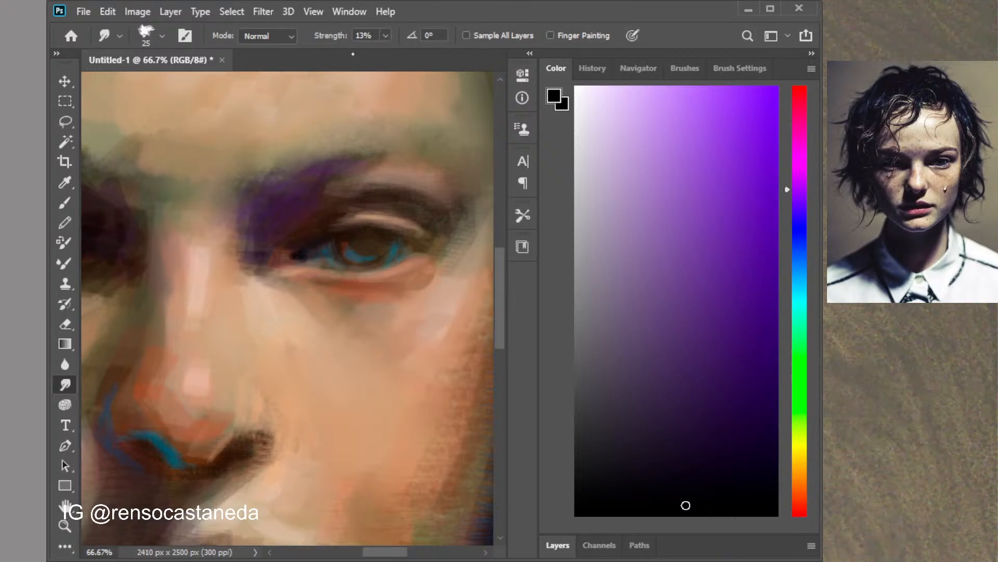
key("b")
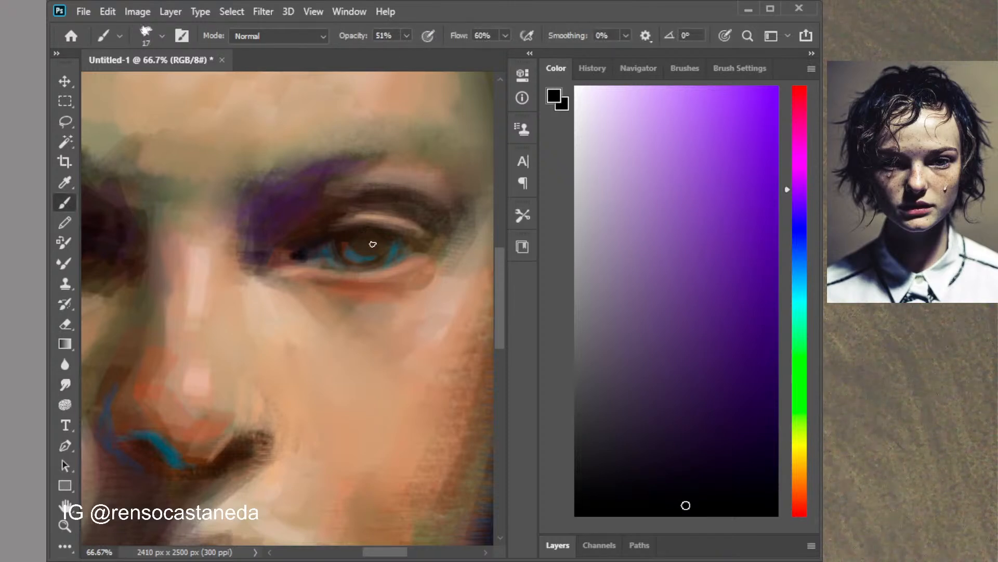
left_click_drag(362, 237, 362, 241)
Darken the lit eye's upper lash line with the soft round tip at 17 px, lowering the opacity to 26%
left_click(740, 69)
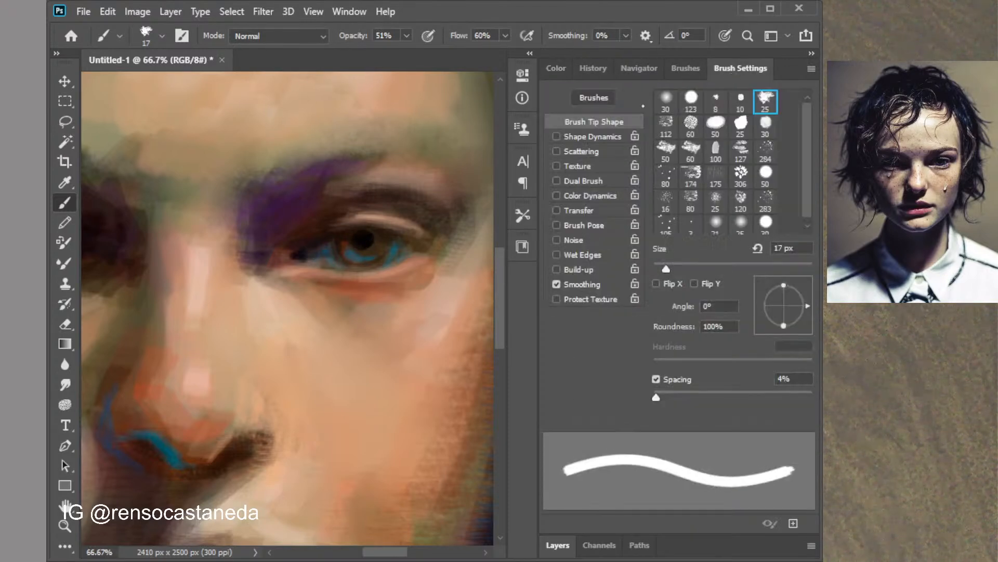
left_click(666, 103)
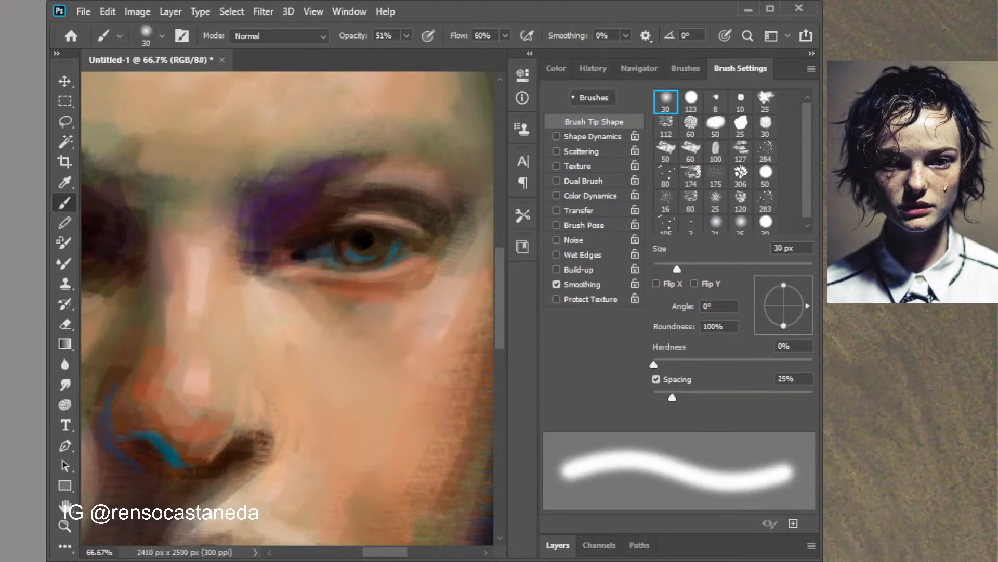
left_click(667, 269)
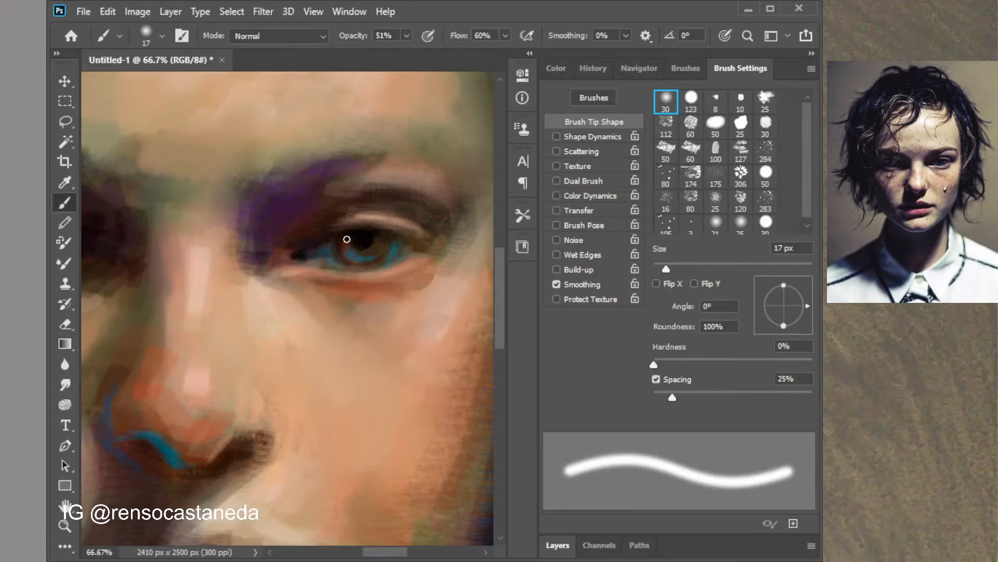
left_click_drag(340, 230, 371, 225)
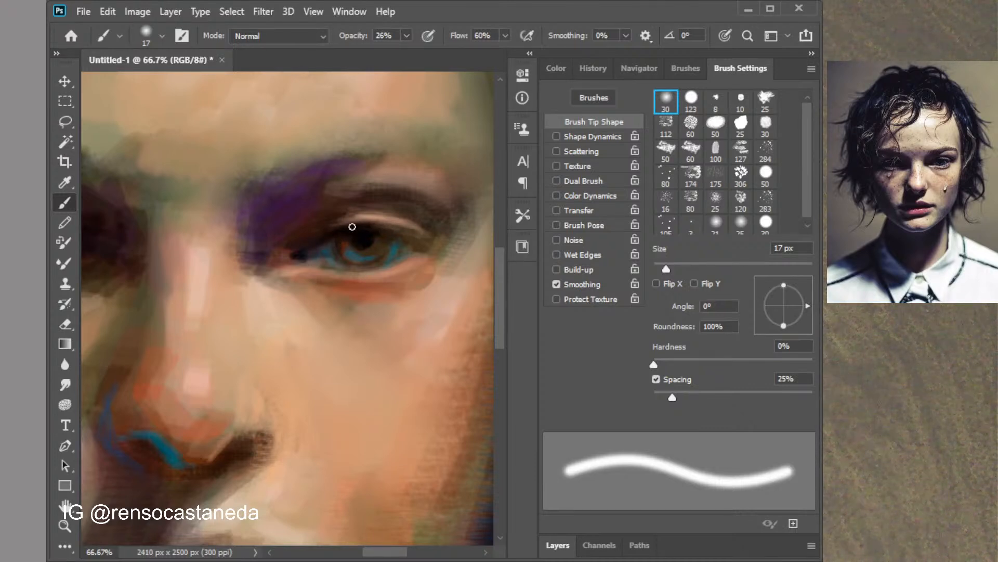
left_click_drag(352, 227, 421, 233)
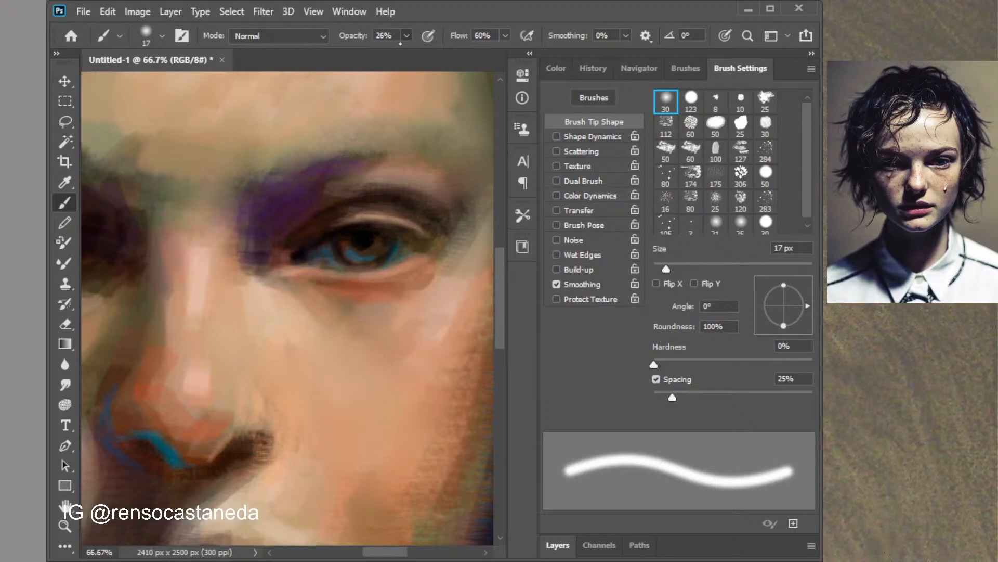
Set the soft brush to 9% opacity and 44 px and lightly shade around the lit eye's corners
key("0")
key("9")
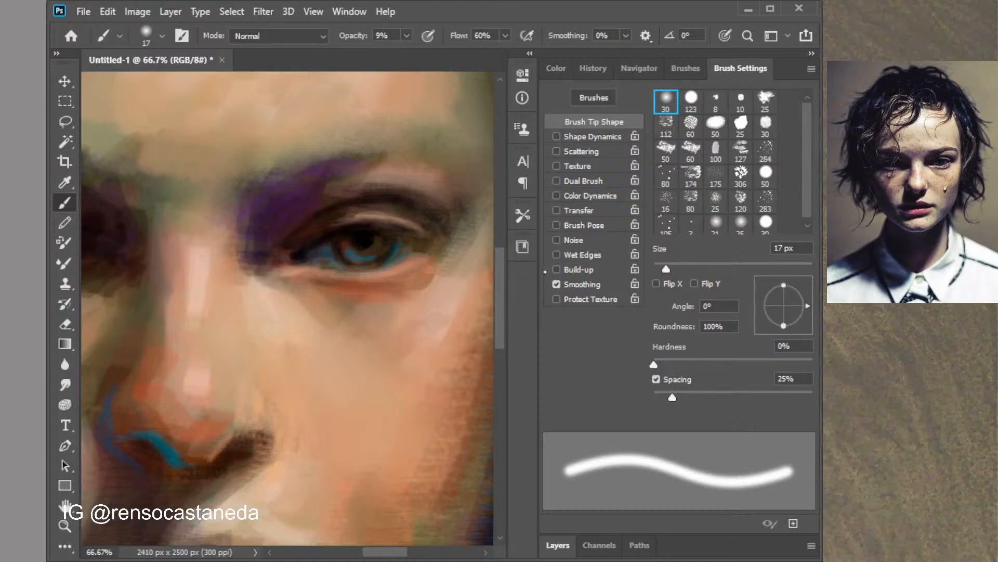
left_click_drag(431, 246, 447, 246)
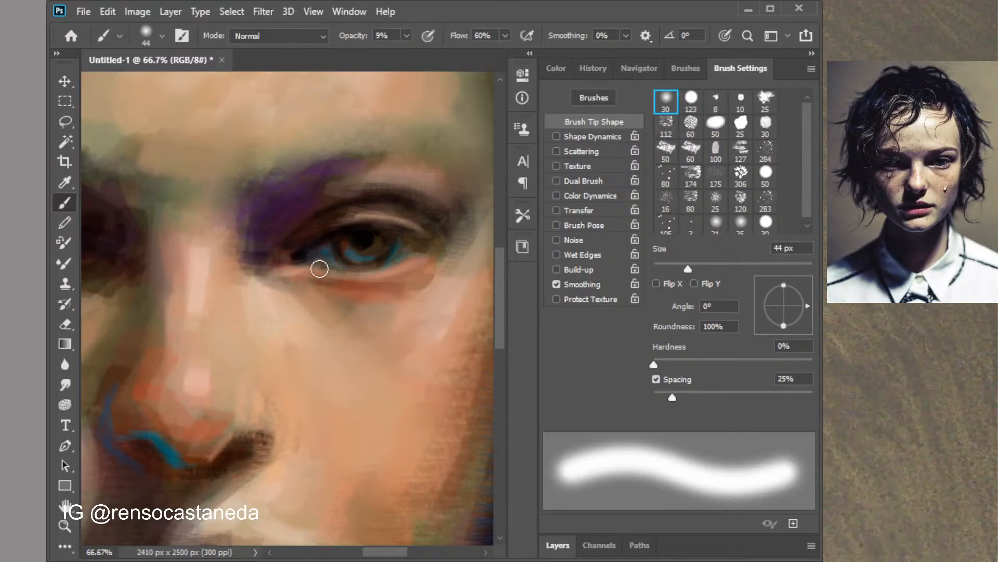
Darken the lit eye's brow with the soft 44 px brush at 25% opacity, reducing the brush to 32 px
scroll(319, 269, "down", 1)
scroll(318, 276, "down", 1)
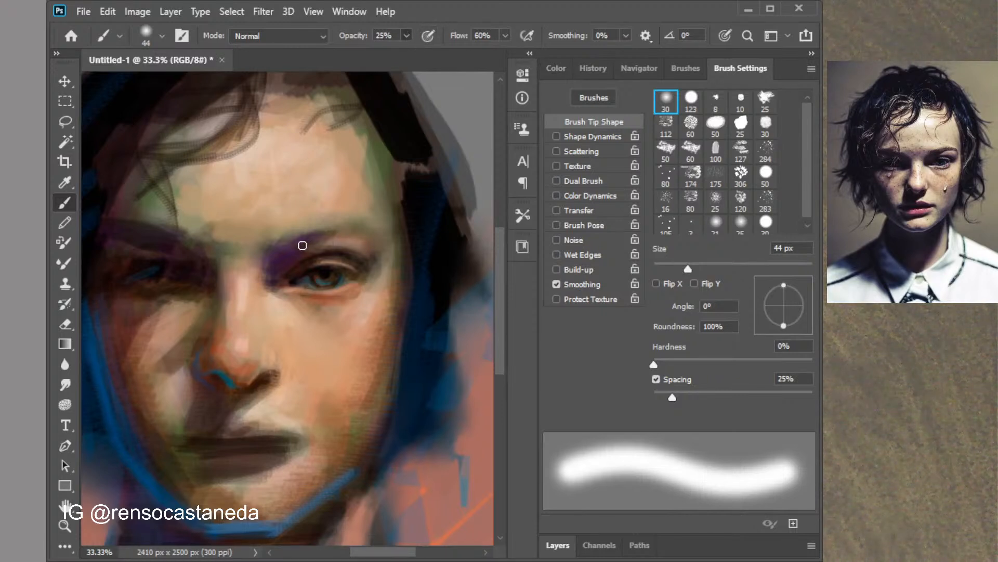
mouse_move(289, 243)
left_mouse_down()
mouse_move(312, 235)
mouse_move(288, 255)
mouse_move(337, 229)
left_mouse_up()
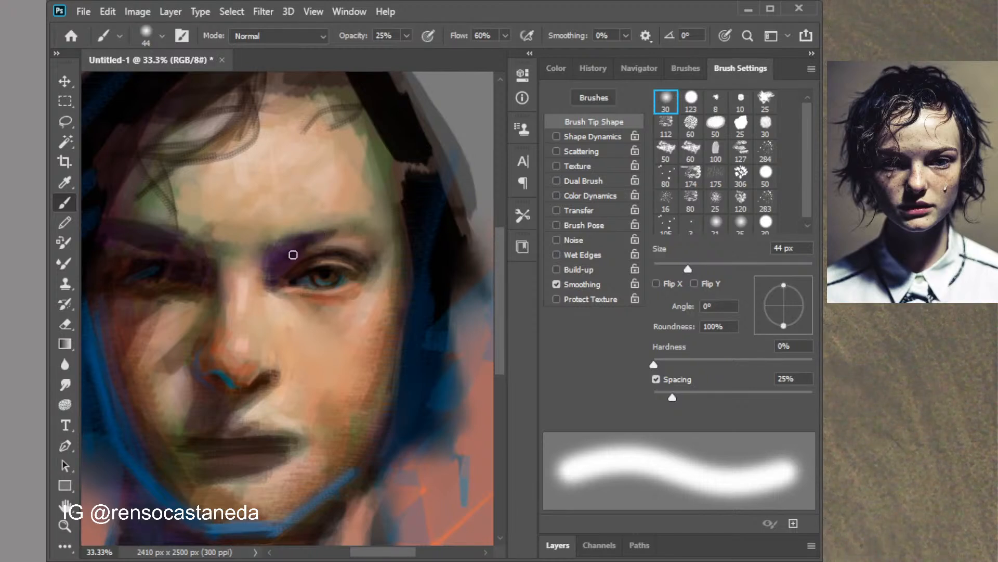
key("bracketleft")
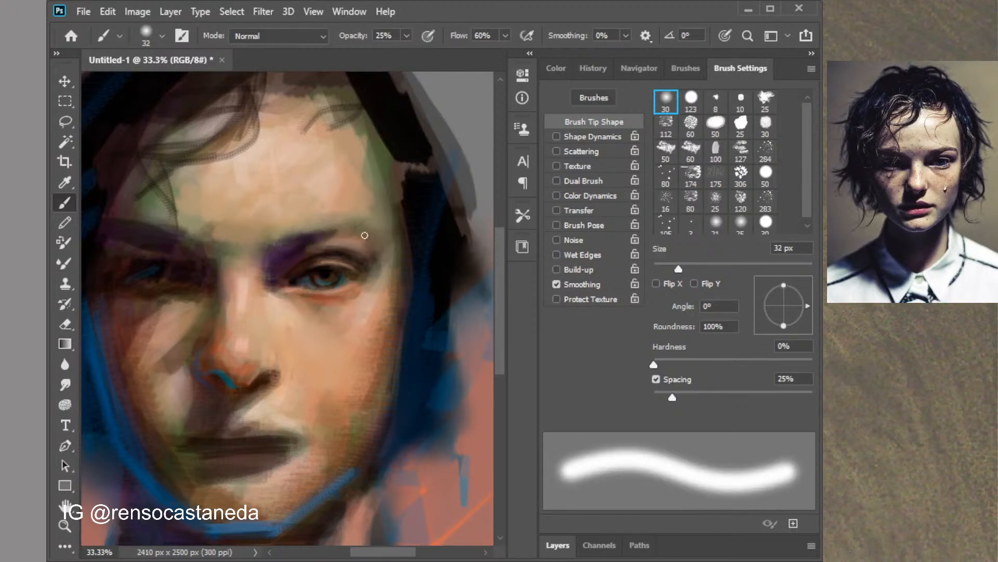
Define the outer end of the lit brow with the ragged 25 px tip, lowering the opacity to 6%
left_click(691, 149)
left_click(765, 98)
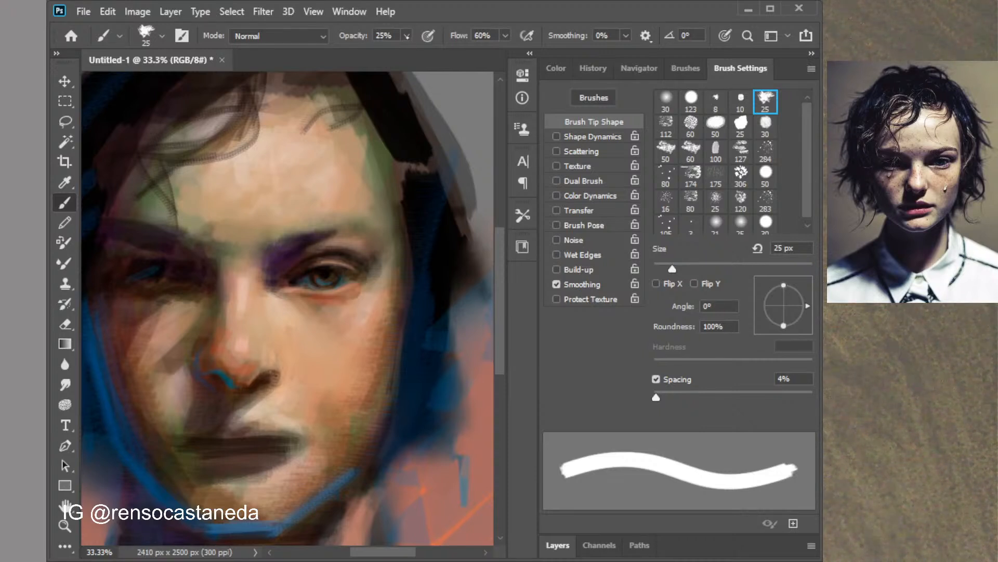
key("0")
key("6")
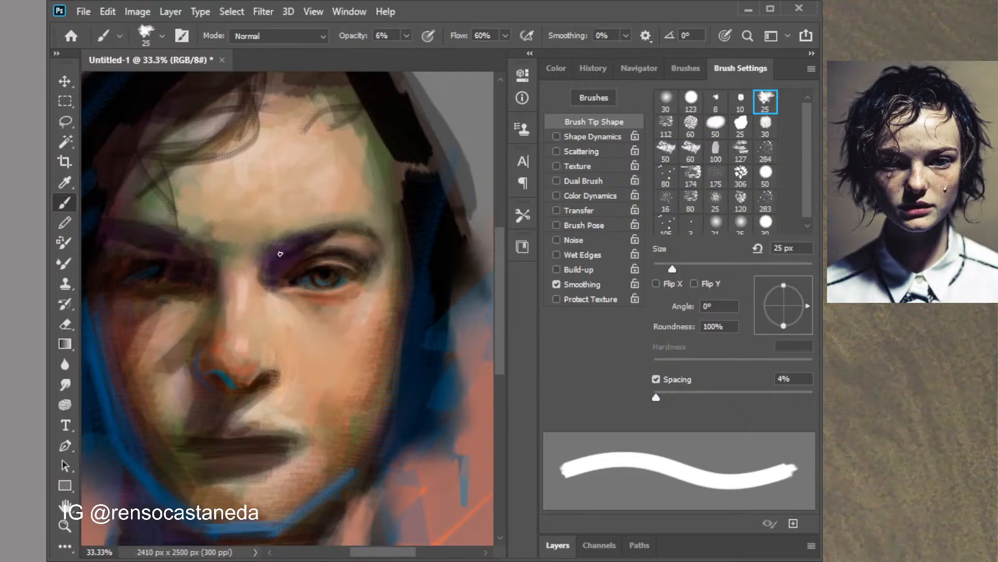
Lightly shade around the lit eye with the ragged tip at 6% opacity, varying its size between 42 and 17 px
key("bracketright")
key("bracketright")
key("bracketright")
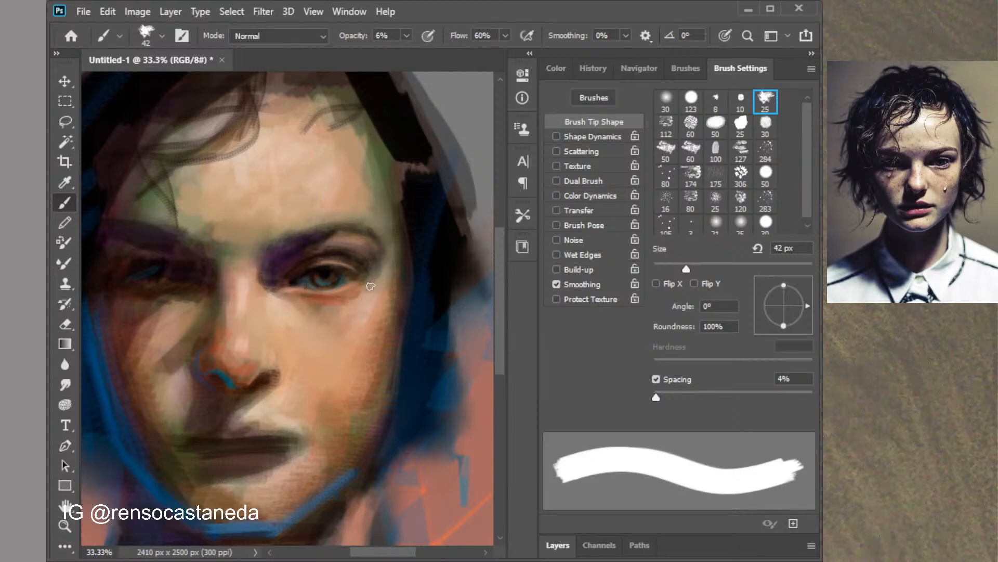
key("bracketleft")
key("bracketleft")
key("bracketleft")
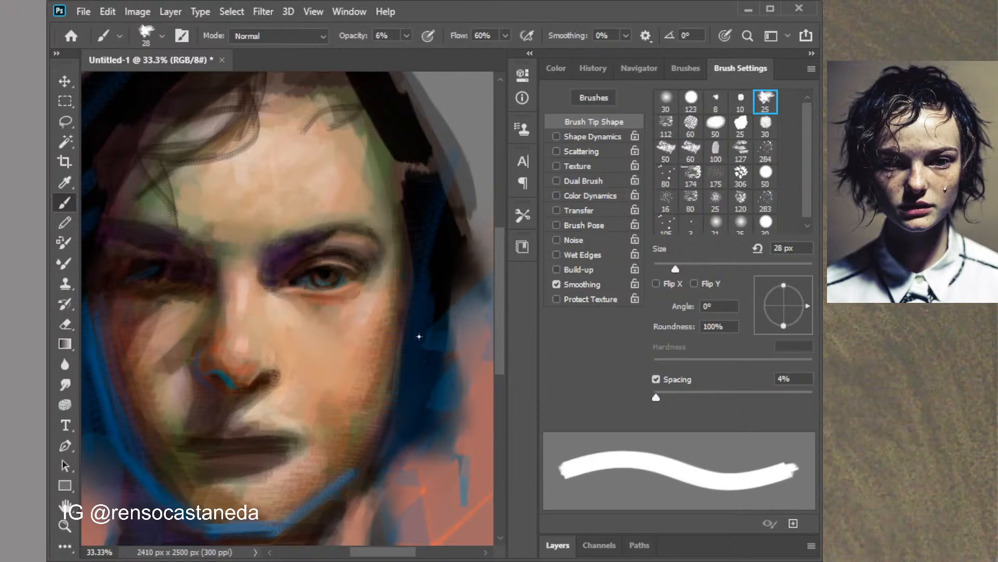
key("bracketleft")
key("bracketleft")
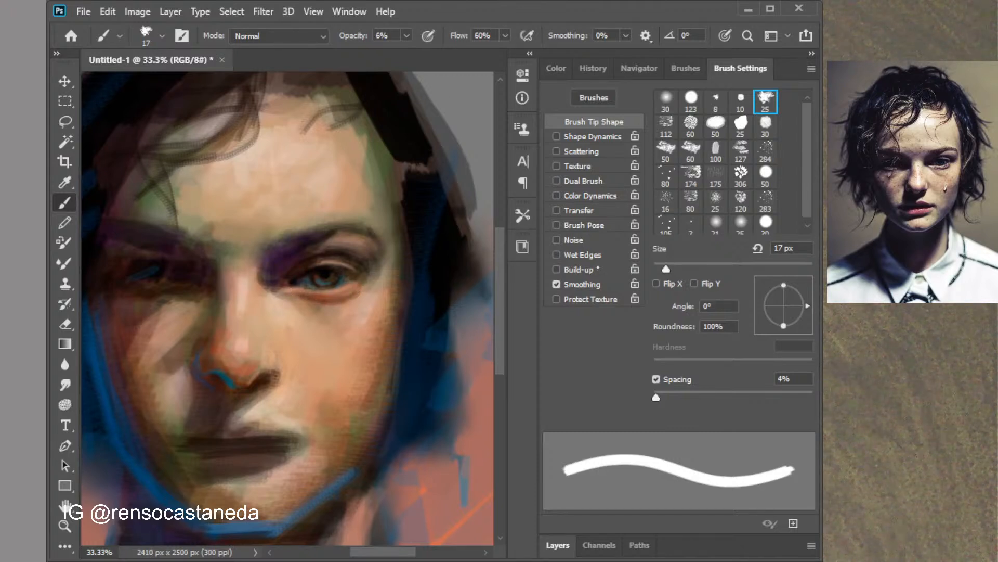
Set the ragged brush to 46 px and 2% opacity and save the painting as digital3v.jpg with JPEG quality 8
left_click(689, 268)
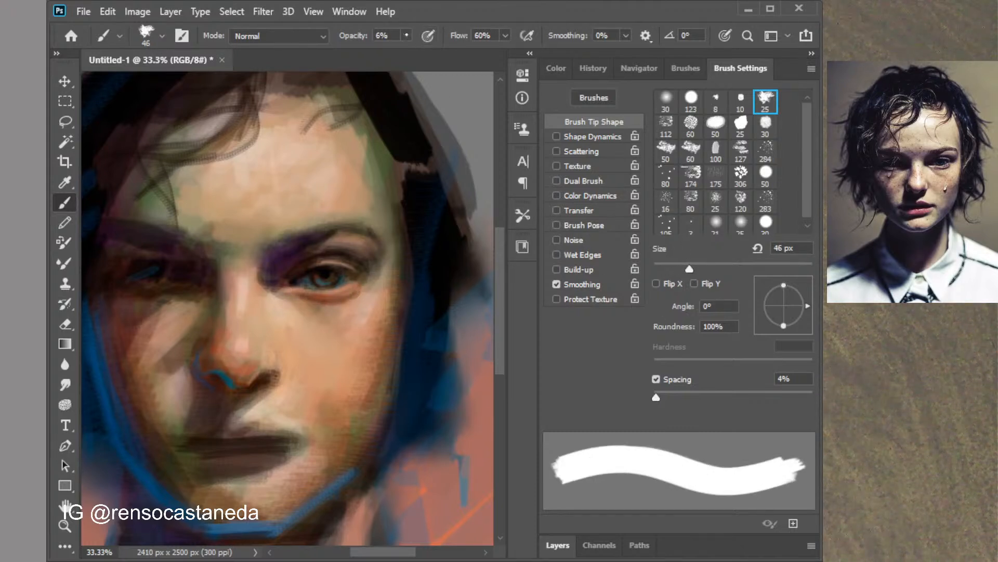
left_click(407, 36)
left_click(404, 51)
key("Return")
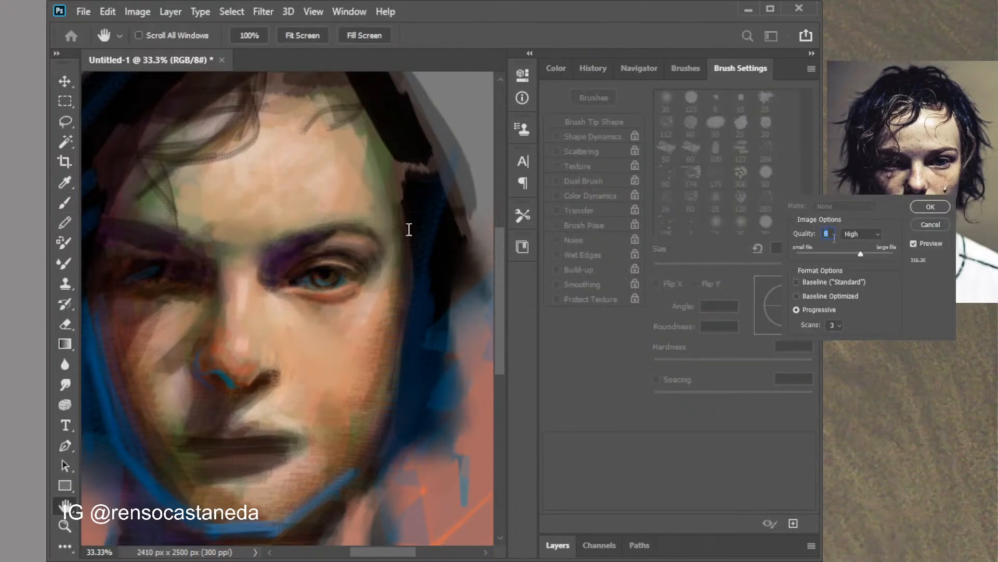
left_click(930, 207)
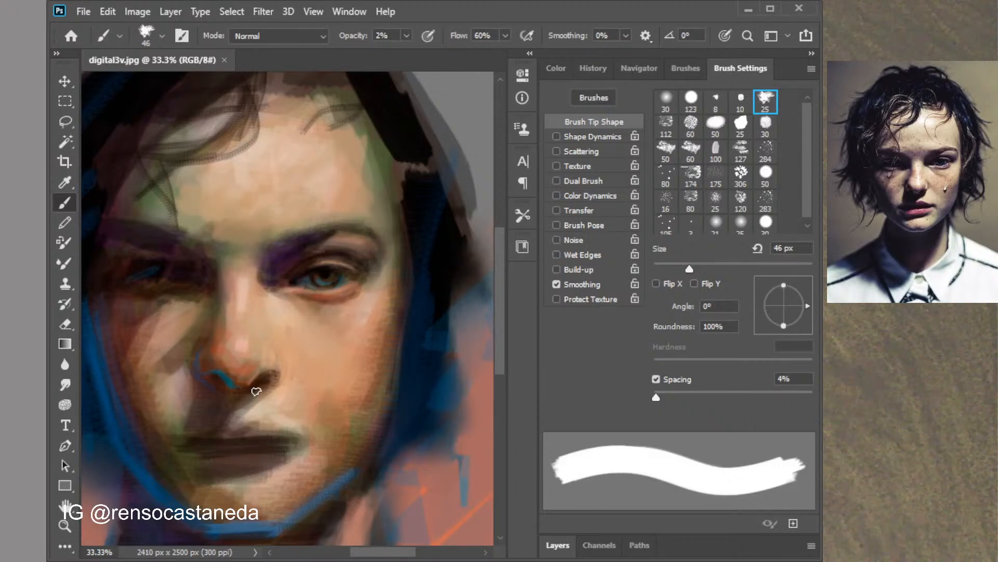
Glaze faint black below the lit eye and beside the nostril at 2% opacity, and open the color picker panel
mouse_move(240, 388)
left_mouse_down()
mouse_move(330, 390)
mouse_move(312, 374)
mouse_move(304, 382)
left_mouse_up()
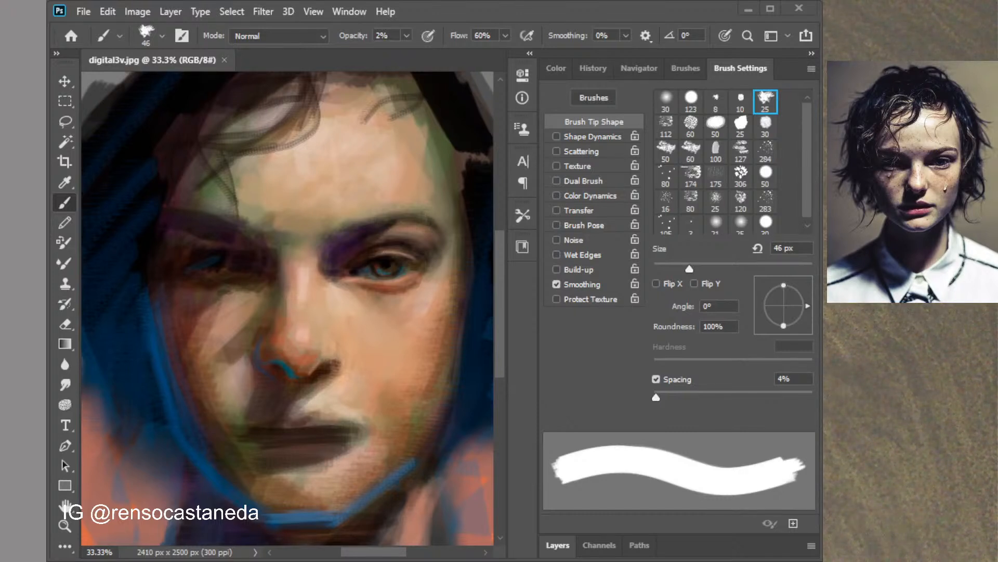
mouse_move(408, 287)
left_mouse_down()
mouse_move(370, 297)
mouse_move(410, 288)
mouse_move(429, 266)
mouse_move(393, 282)
mouse_move(329, 260)
mouse_move(318, 280)
left_mouse_up()
left_click_drag(342, 345, 337, 374)
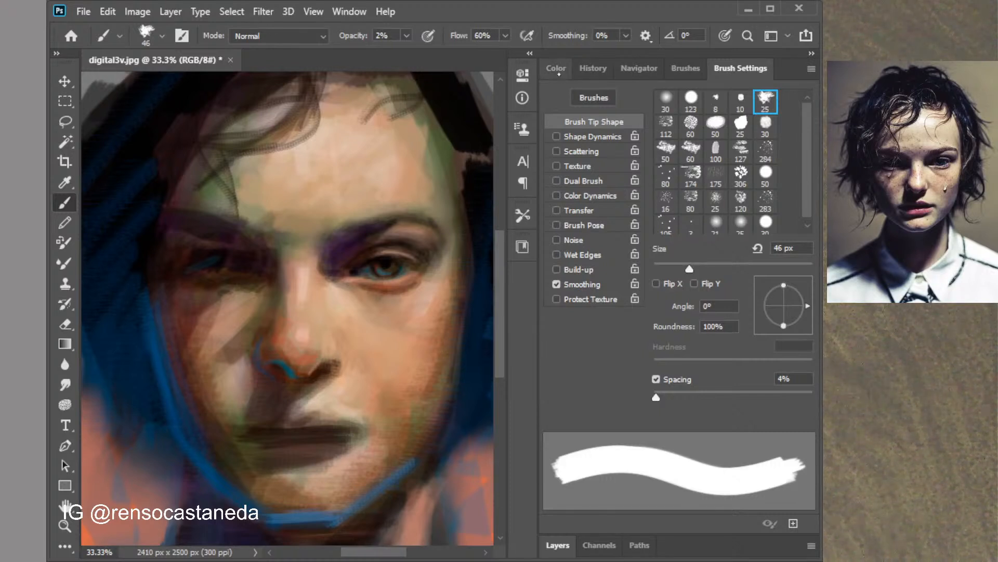
left_click(556, 68)
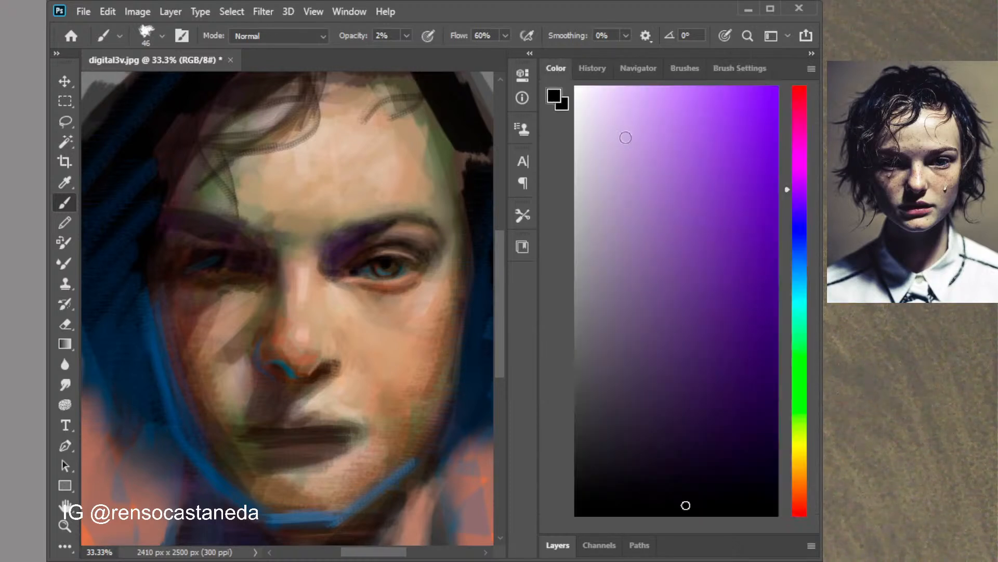
Choose a pale dusty pink from the orange hue range and set the brush opacity to 5% for a faint skin glaze
left_click(798, 501)
left_click(795, 485)
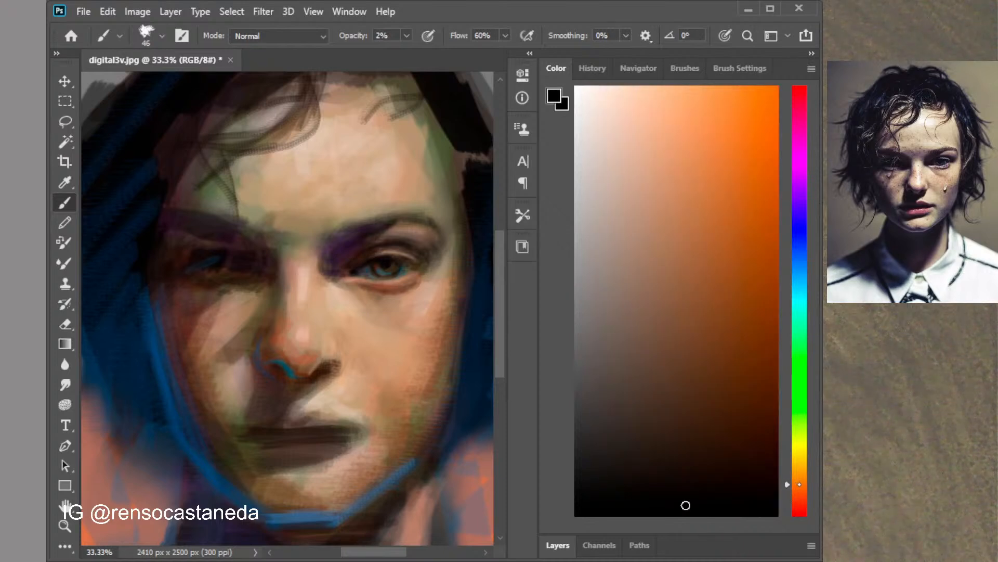
left_click(618, 202)
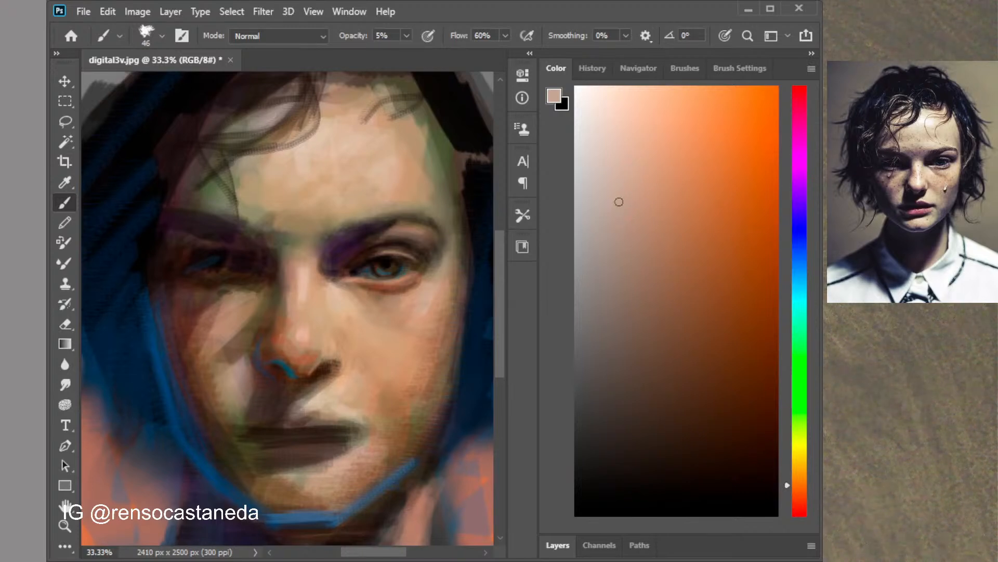
Set the ragged brush to 22 px and 22% opacity and choose a dark greyish brown from the orange hue
left_click(600, 422)
left_click(741, 68)
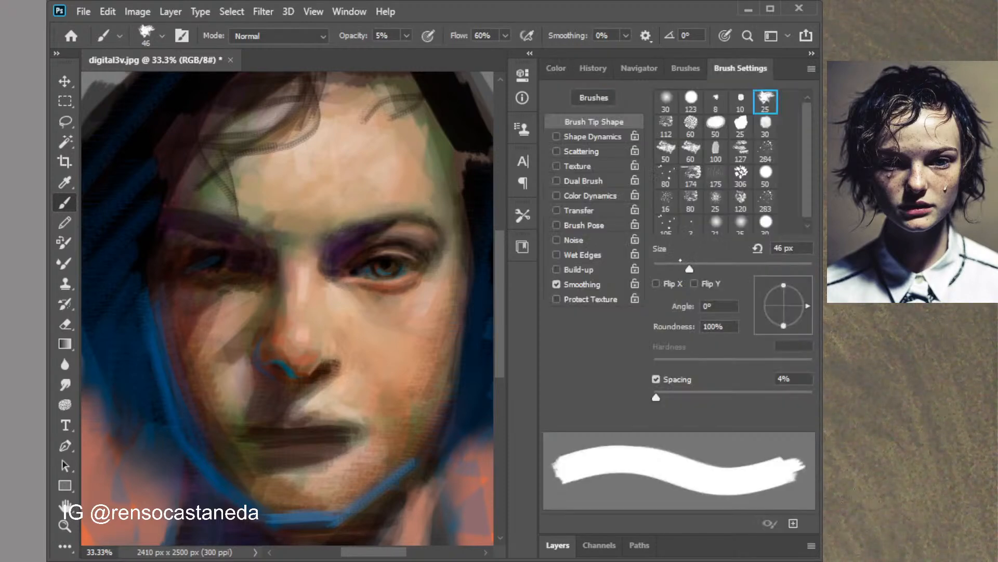
left_click_drag(690, 269, 670, 268)
left_click_drag(408, 38, 423, 60)
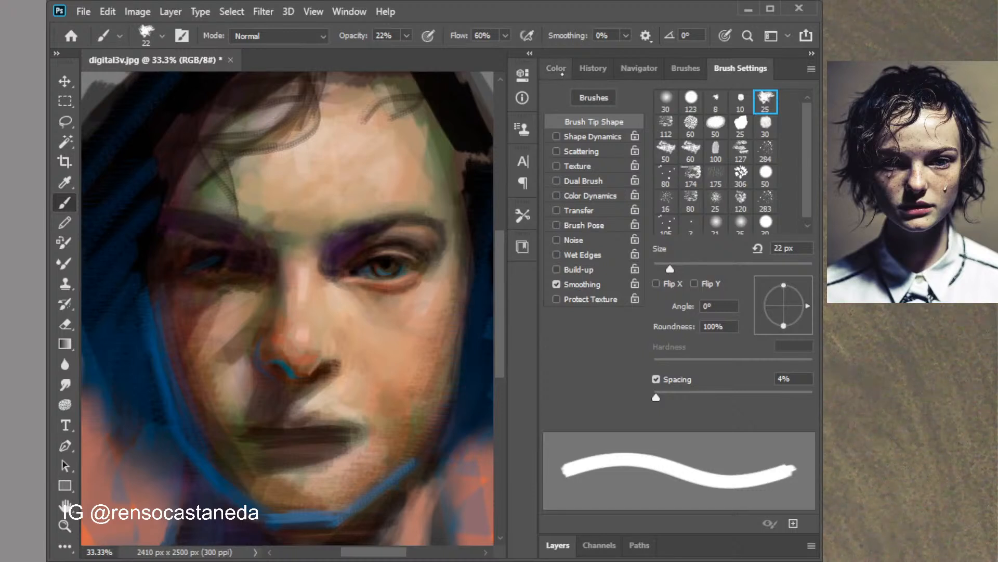
left_click(557, 69)
left_click(612, 461)
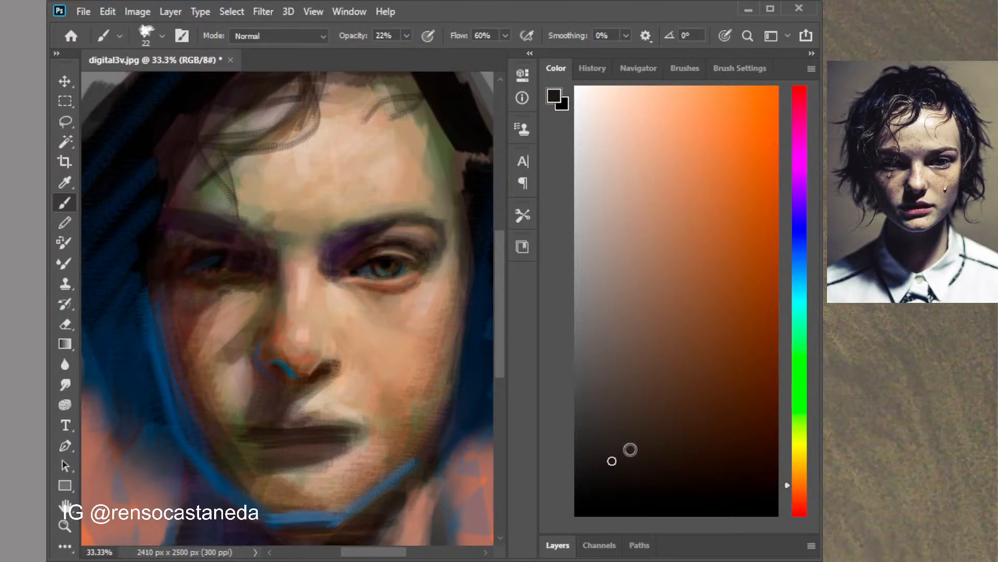
left_click(608, 401)
Enlarge the ragged brush to 83 px, shade the outer lit cheek down to the jaw, and undo the last stroke
key("bracketright")
key("bracketright")
key("bracketright")
key("bracketright")
key("bracketright")
key("bracketright")
left_click_drag(448, 347, 422, 395)
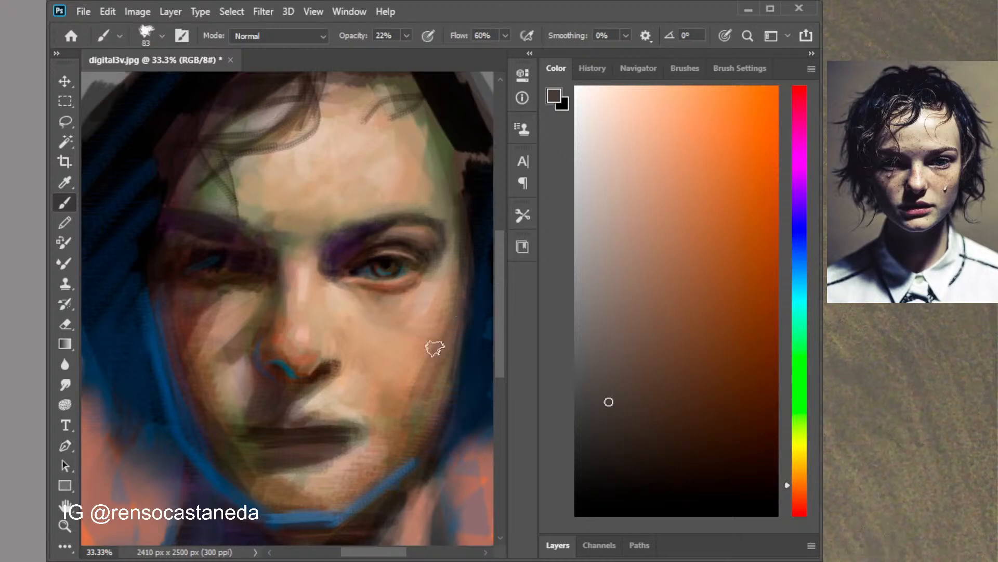
mouse_move(446, 317)
left_mouse_down()
mouse_move(399, 432)
mouse_move(409, 432)
left_mouse_up()
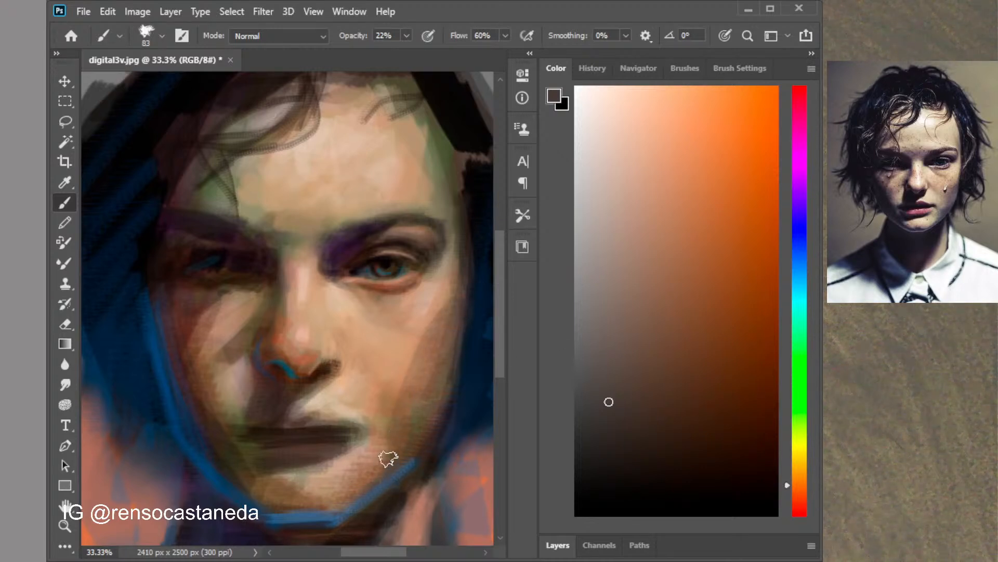
key("ctrl+z")
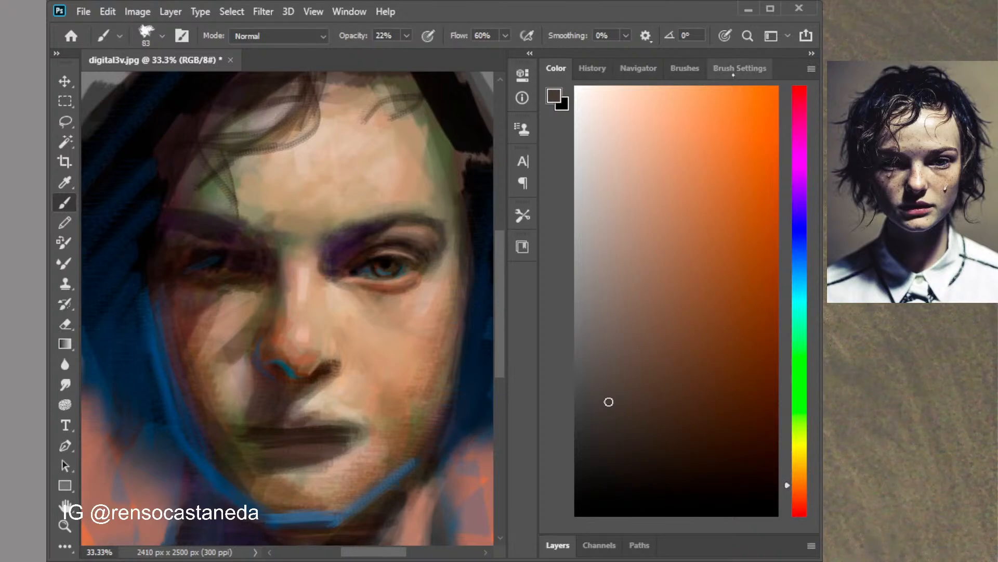
Shade the lit cheek and jaw with the finely textured 175 px tip at 22% opacity after trying the 306 px tip
left_click(740, 68)
left_click(741, 173)
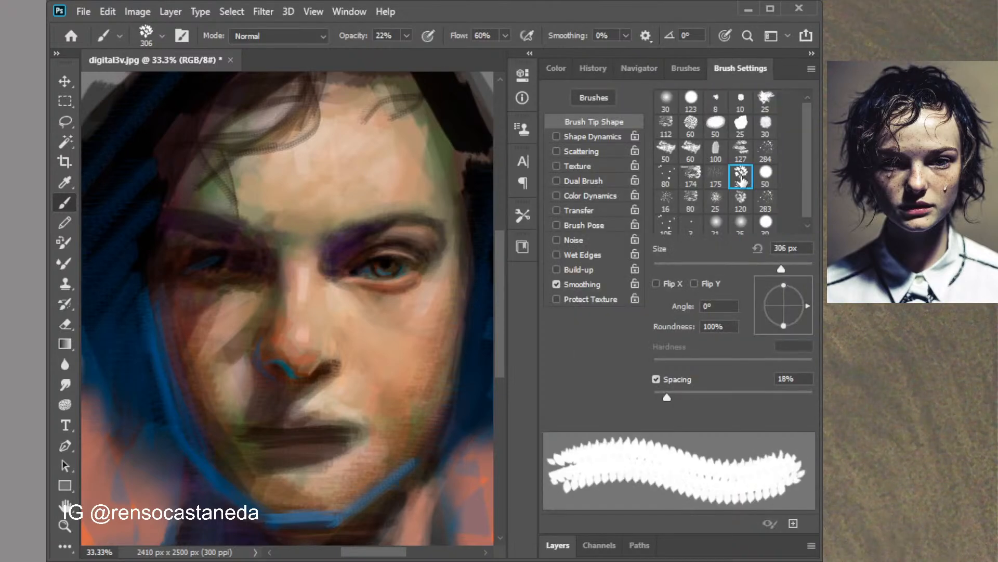
left_click(716, 175)
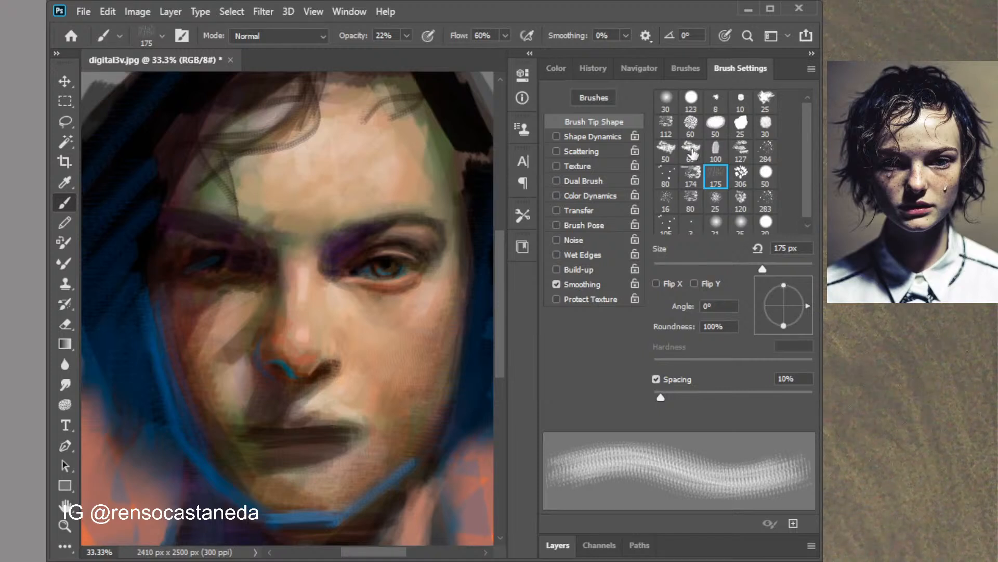
Try the 60 px tip reduced to 37 px, the 80 px tip and the round 123 px tip, and return to the ragged 25 px tip
left_click(692, 151)
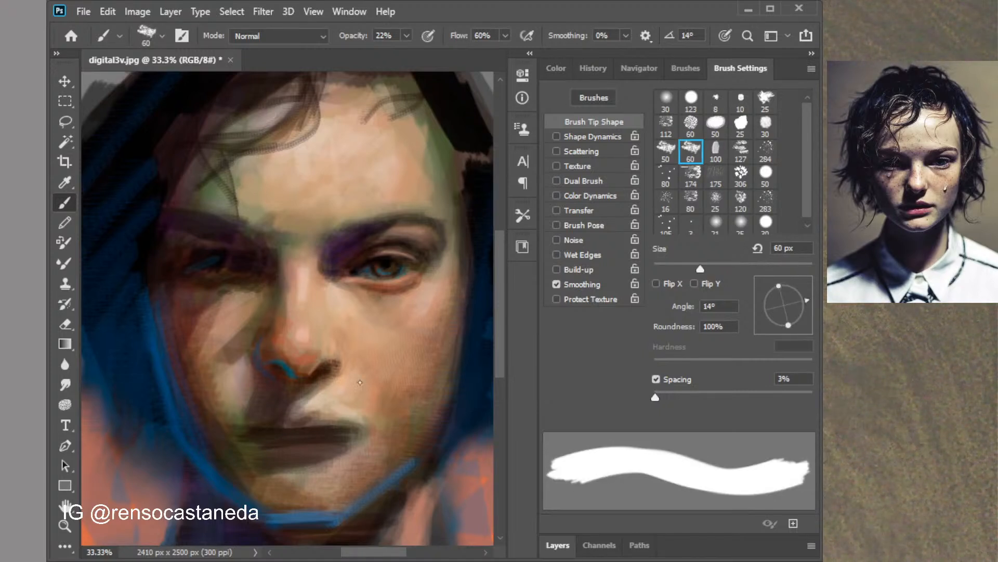
key("bracketleft")
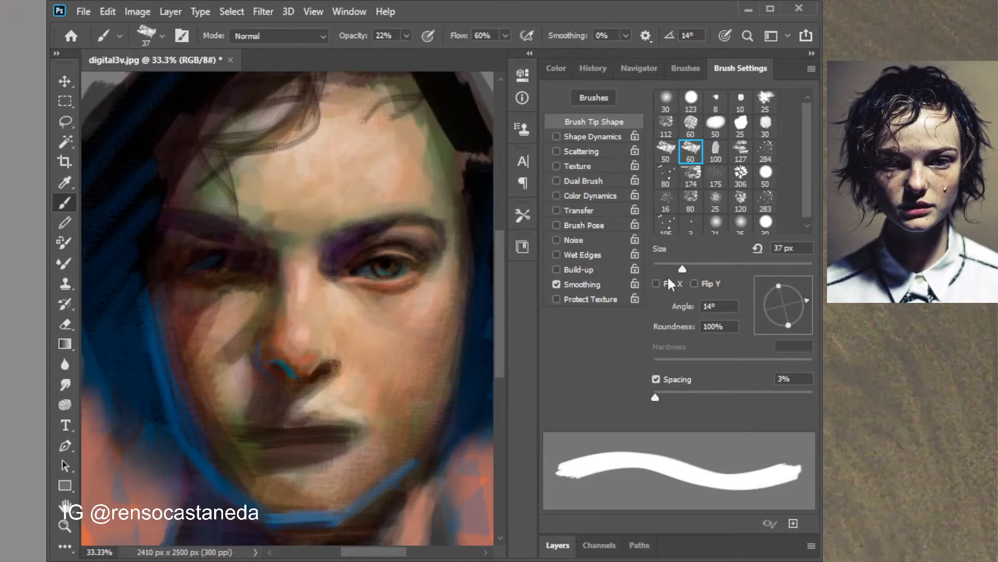
left_click(691, 200)
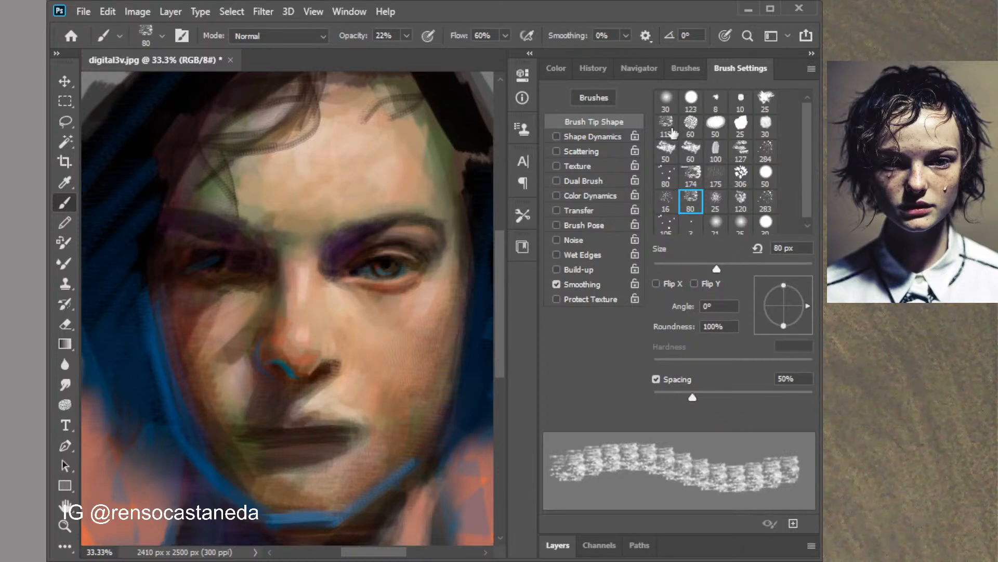
left_click(692, 97)
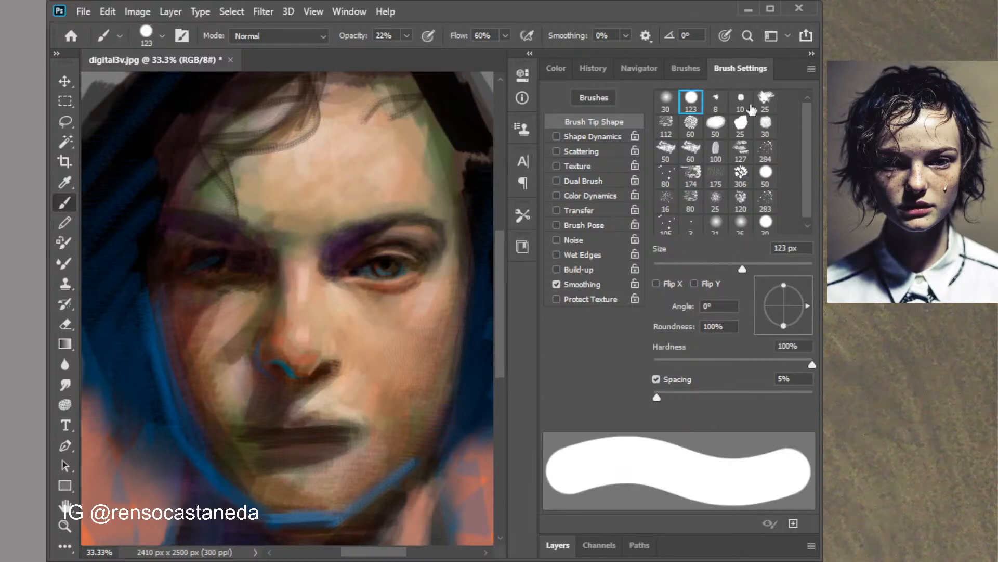
left_click(765, 98)
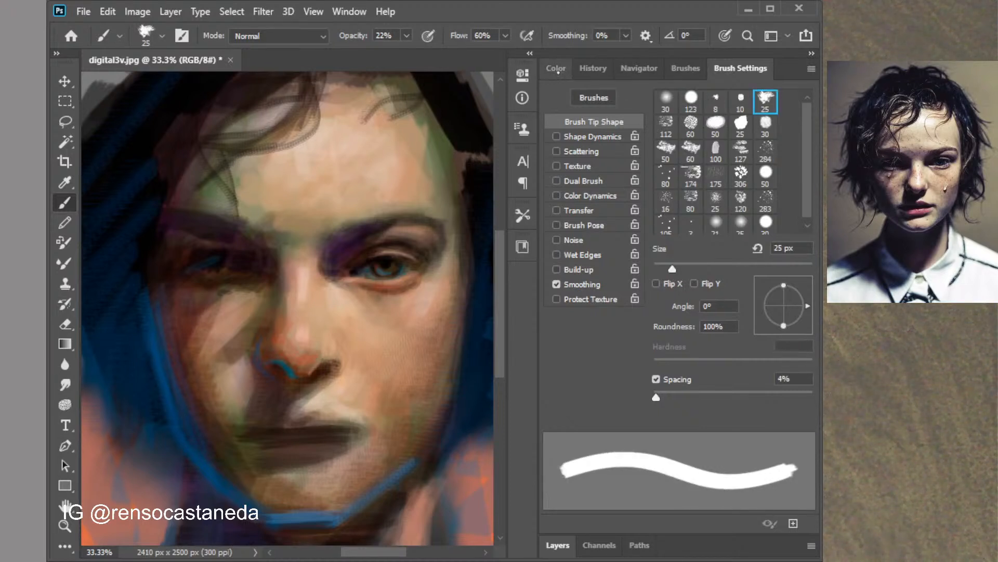
Glaze the lit side's outer contour with dark blue sampled from the face edge at 5% opacity, using the ragged tip at 55 and 95 px
left_click(556, 69)
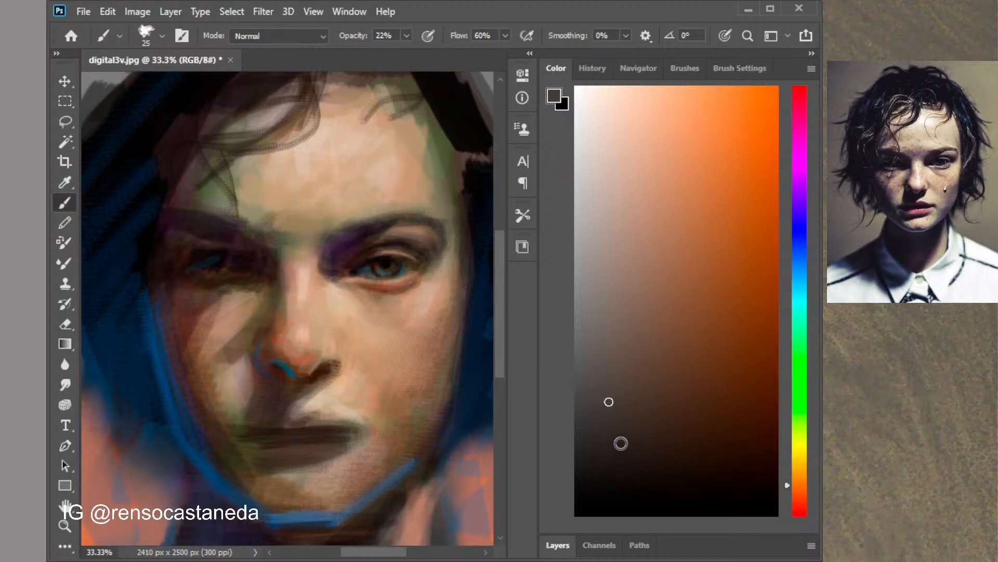
left_click(620, 443)
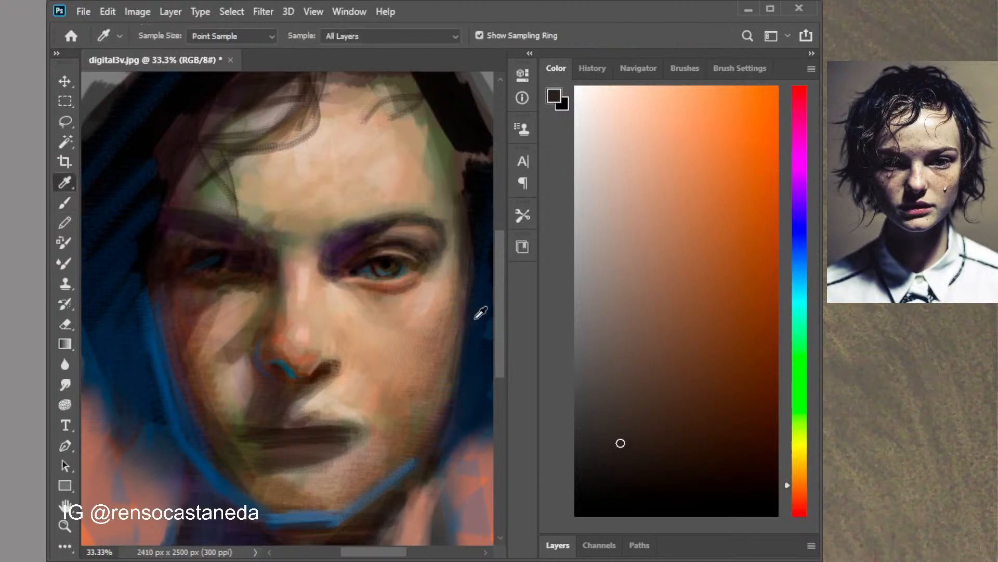
left_click(465, 327, "alt")
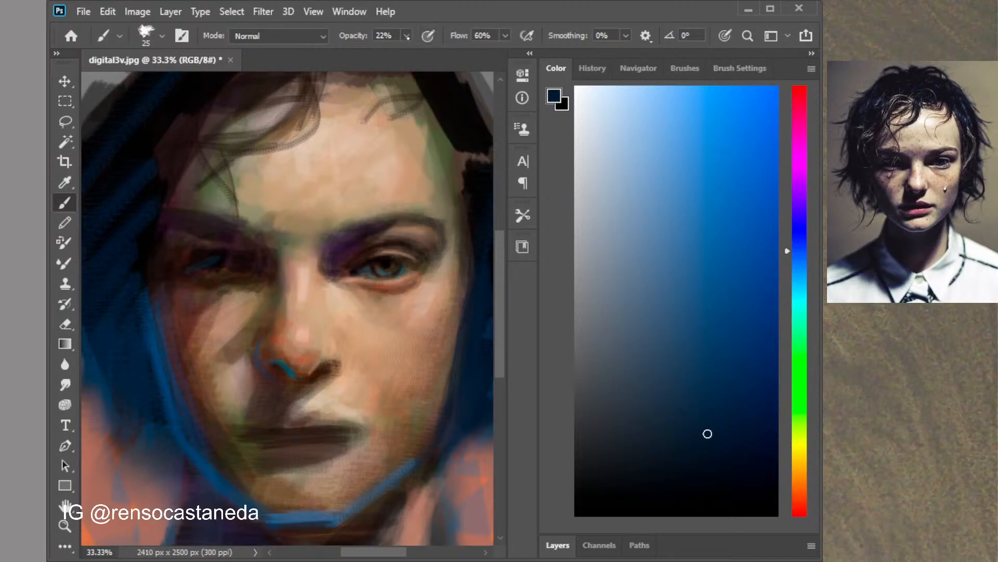
key("0")
key("5")
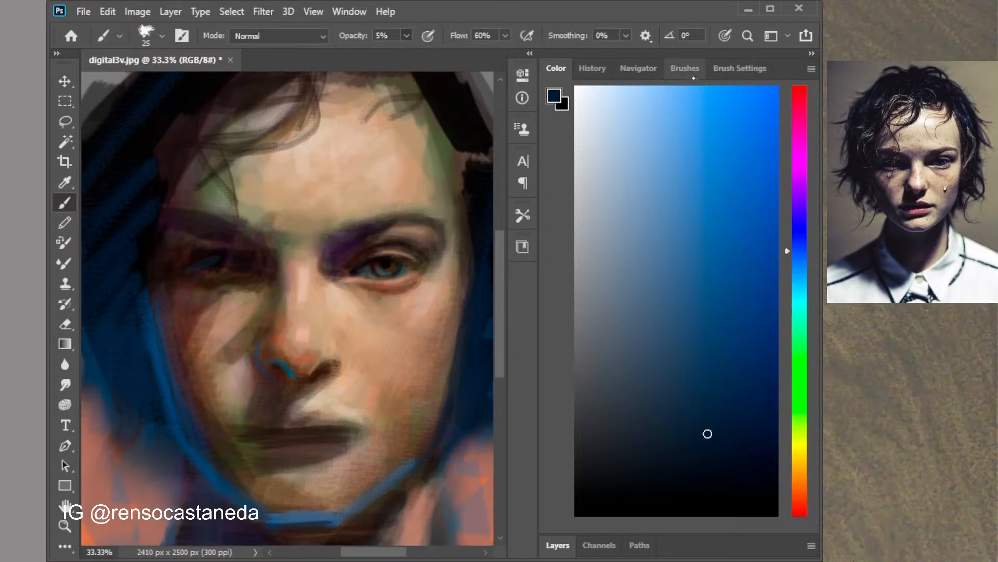
left_click(740, 68)
left_click(696, 265)
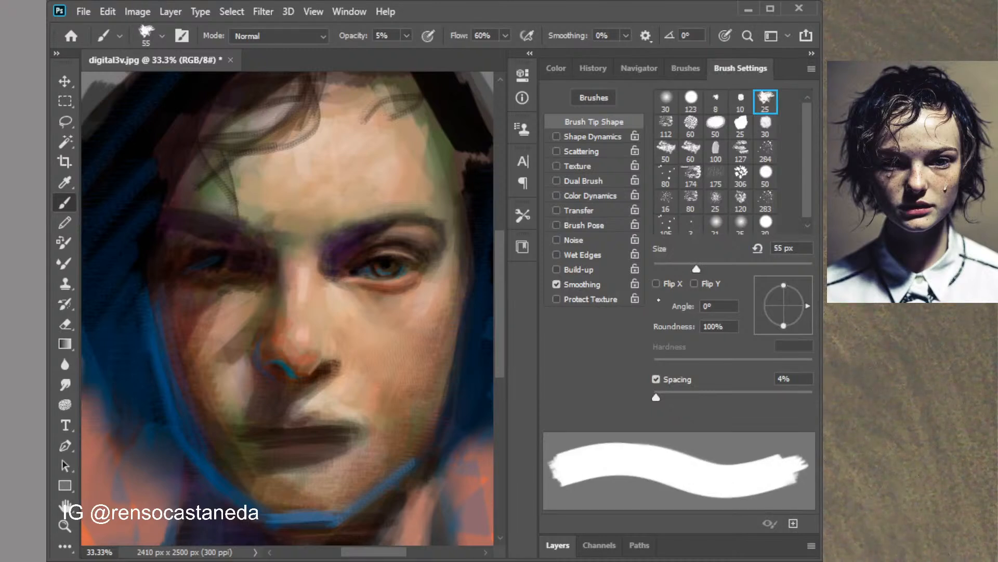
left_click(728, 265)
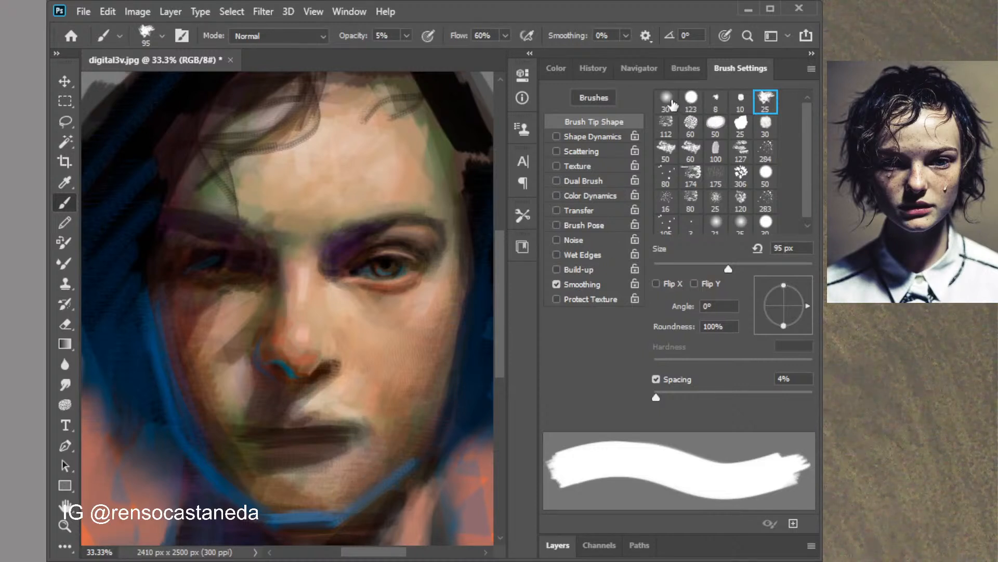
Paint the upper lip and the lip edges in deep red with the soft 30 px brush at 26% opacity
left_click(666, 101)
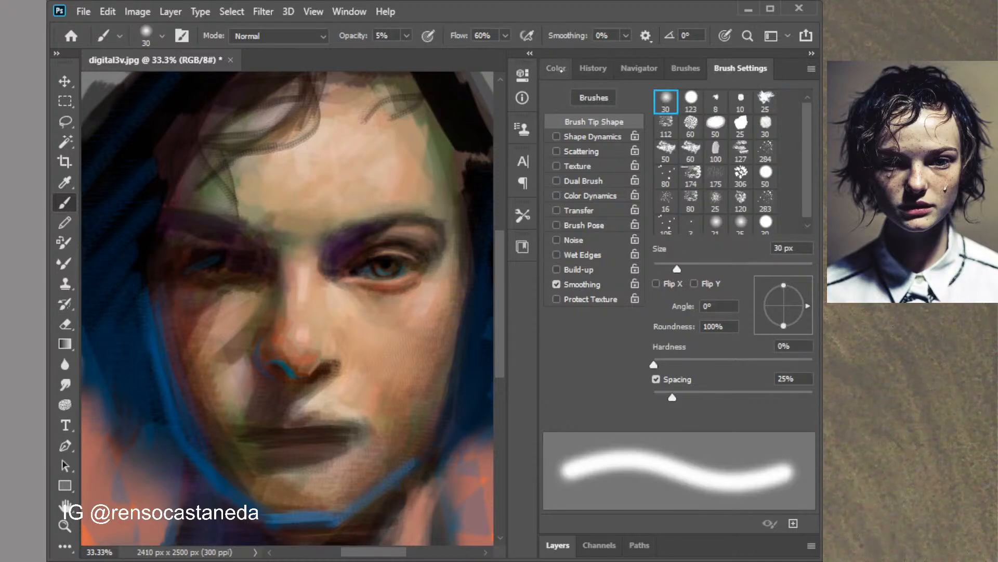
left_click(556, 68)
left_click(799, 500)
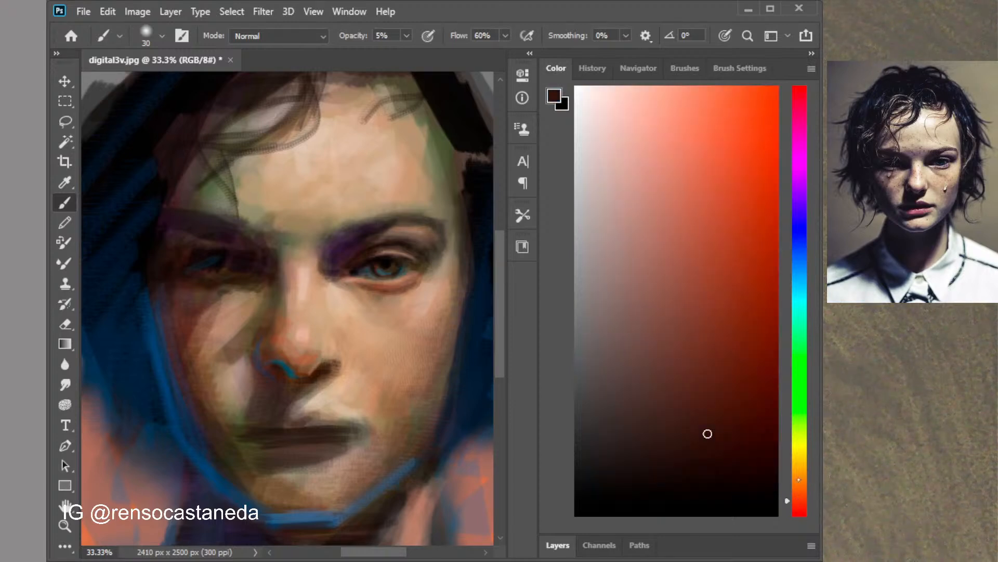
left_click(771, 382)
key("2")
key("6")
mouse_move(318, 415)
left_mouse_down()
mouse_move(341, 425)
mouse_move(317, 429)
mouse_move(339, 431)
mouse_move(287, 428)
mouse_move(339, 427)
mouse_move(322, 415)
mouse_move(356, 428)
mouse_move(316, 415)
mouse_move(339, 424)
left_mouse_up()
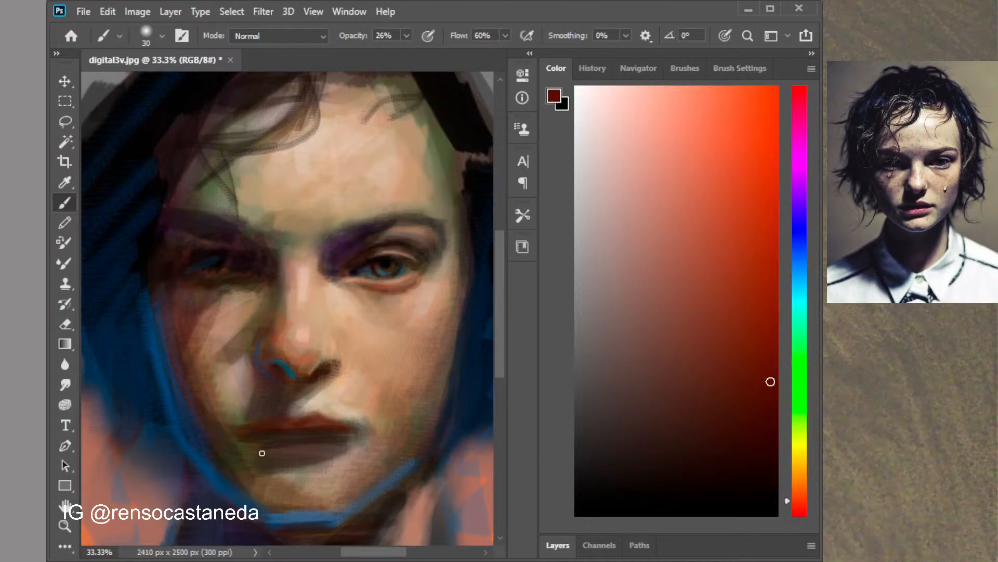
mouse_move(361, 435)
left_mouse_down()
mouse_move(286, 447)
mouse_move(337, 449)
mouse_move(303, 463)
mouse_move(337, 448)
mouse_move(273, 448)
mouse_move(347, 445)
mouse_move(358, 434)
mouse_move(331, 447)
left_mouse_up()
Lighten the lower lip with a muted pink and shade the area between nose and upper lip with dark brown
left_click(664, 204)
left_click(653, 442)
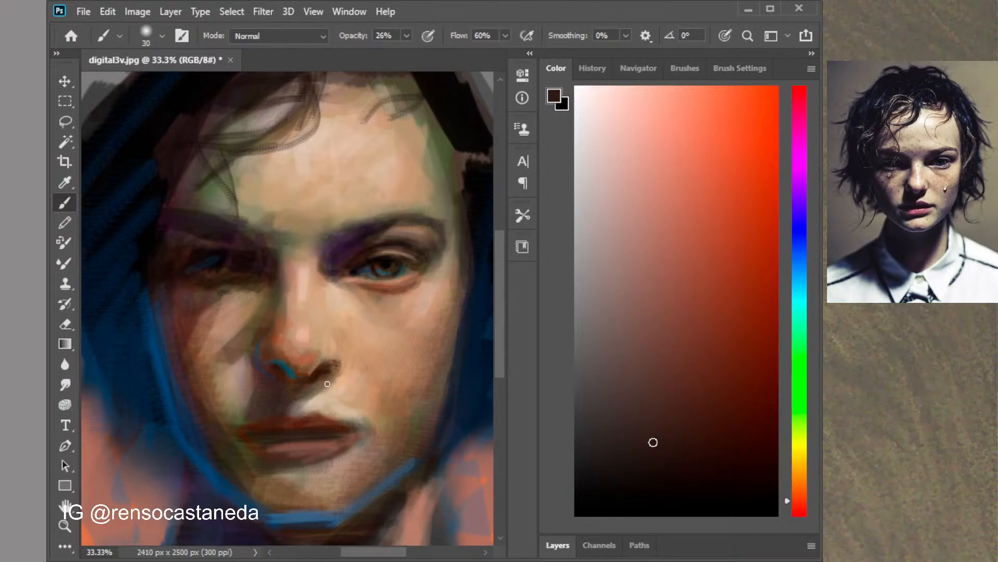
left_click_drag(330, 384, 281, 407)
Glaze violet over the shadow from the nostril to the mouth corner, undoing the 26% stroke and repainting it at 14% opacity
left_click(798, 196)
left_click(749, 222)
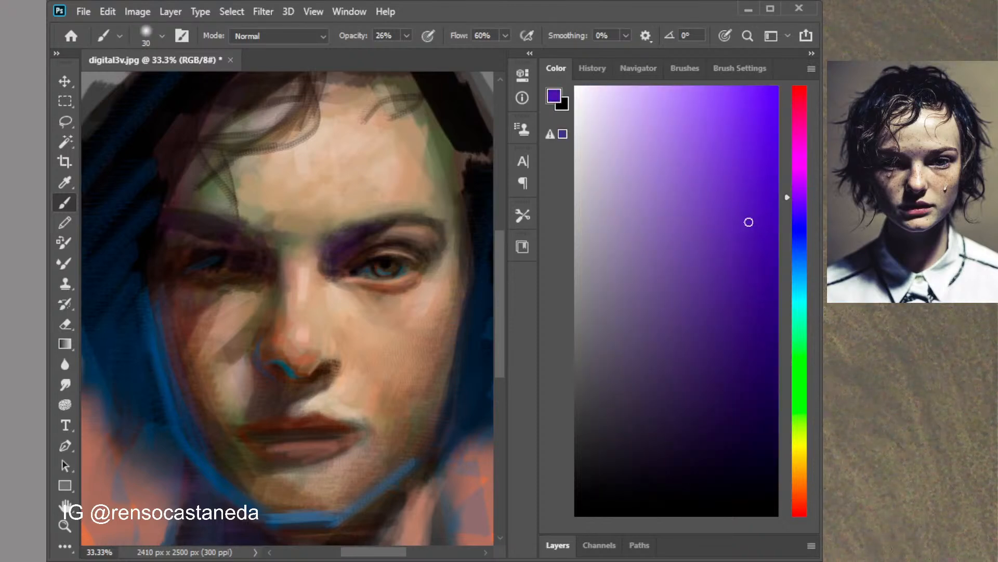
left_click(797, 187)
left_click(751, 214)
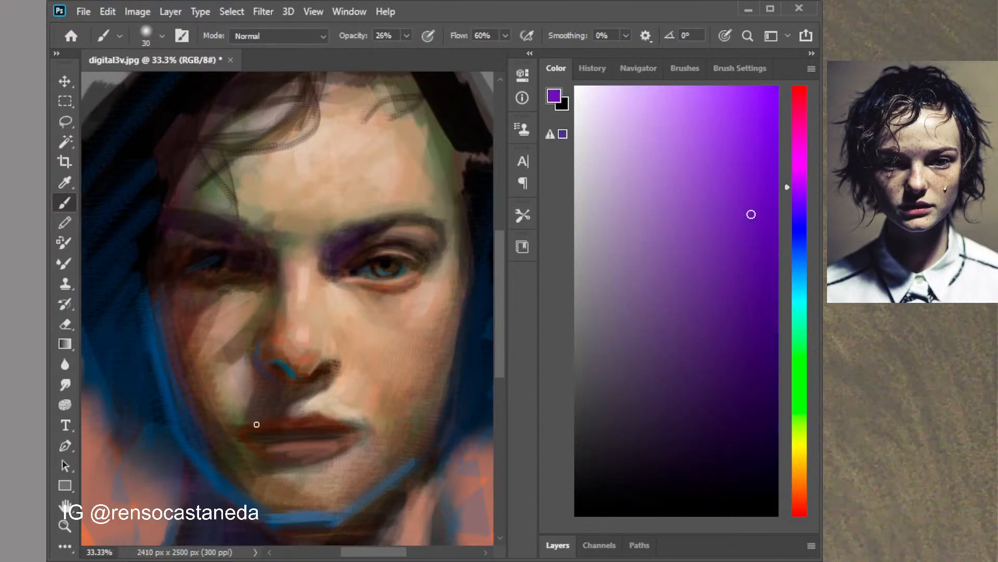
mouse_move(255, 392)
left_mouse_down()
mouse_move(299, 388)
mouse_move(249, 411)
mouse_move(288, 401)
mouse_move(249, 424)
left_mouse_up()
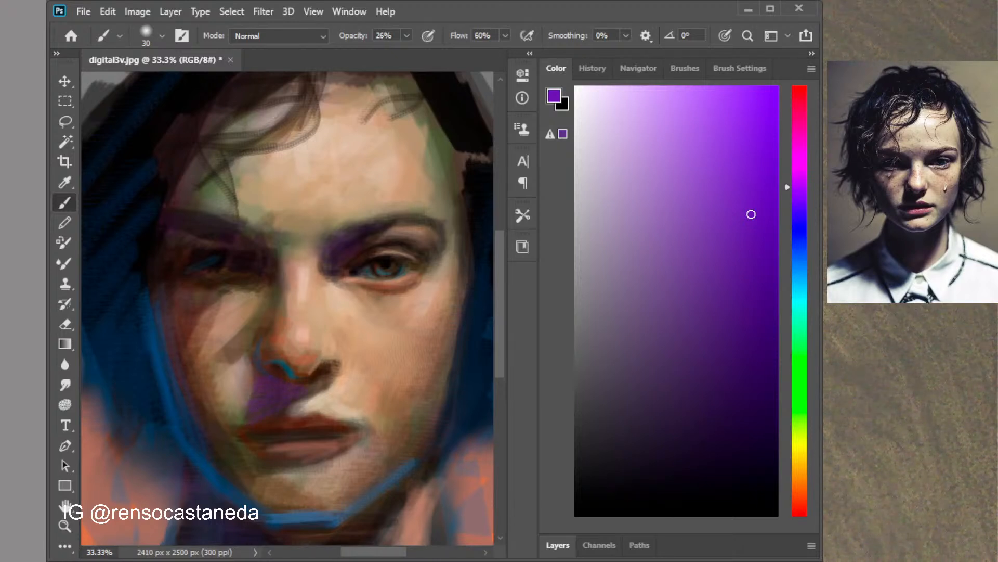
key("ctrl+z")
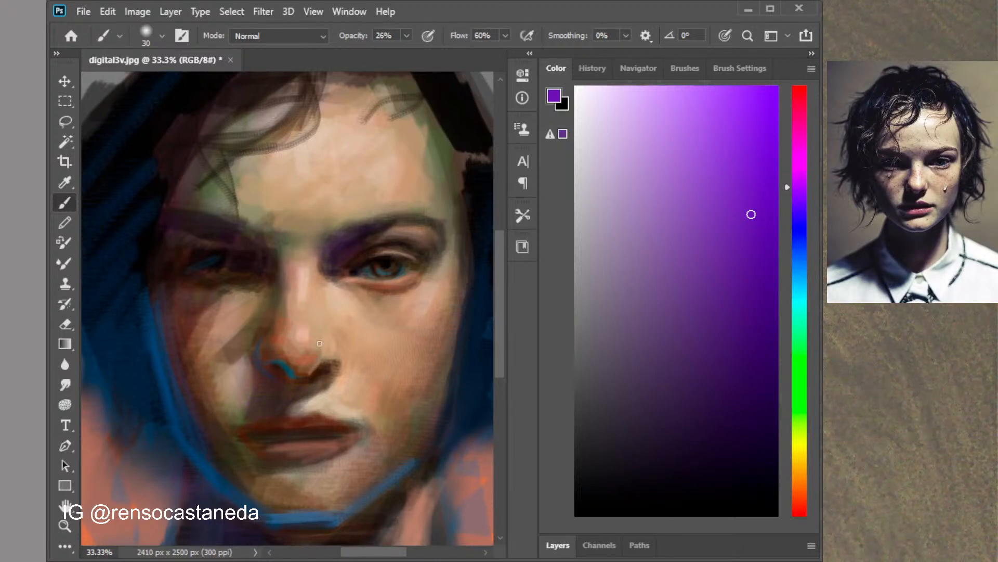
left_click_drag(408, 37, 398, 57)
mouse_move(270, 374)
left_mouse_down()
mouse_move(254, 399)
mouse_move(311, 386)
mouse_move(244, 419)
left_mouse_up()
Brighten the lower lip with salmon pink at 14% opacity using the soft 30 px brush
left_click(800, 504)
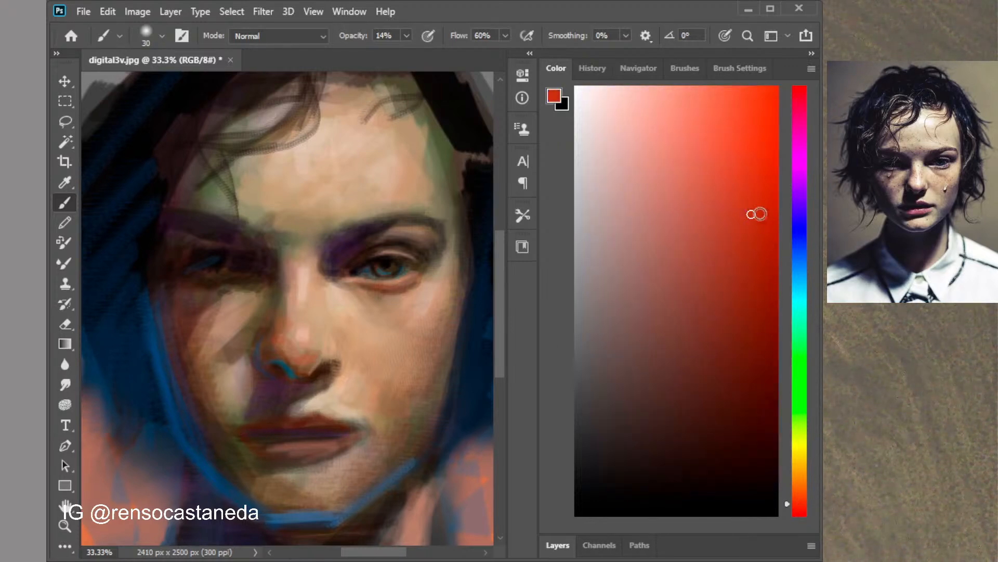
left_click(692, 142)
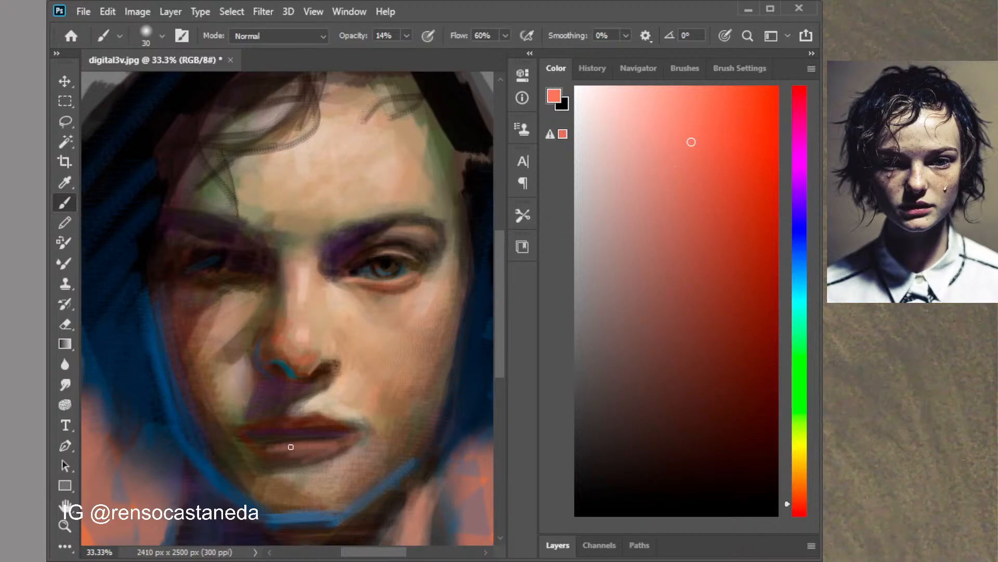
key("ctrl+plus")
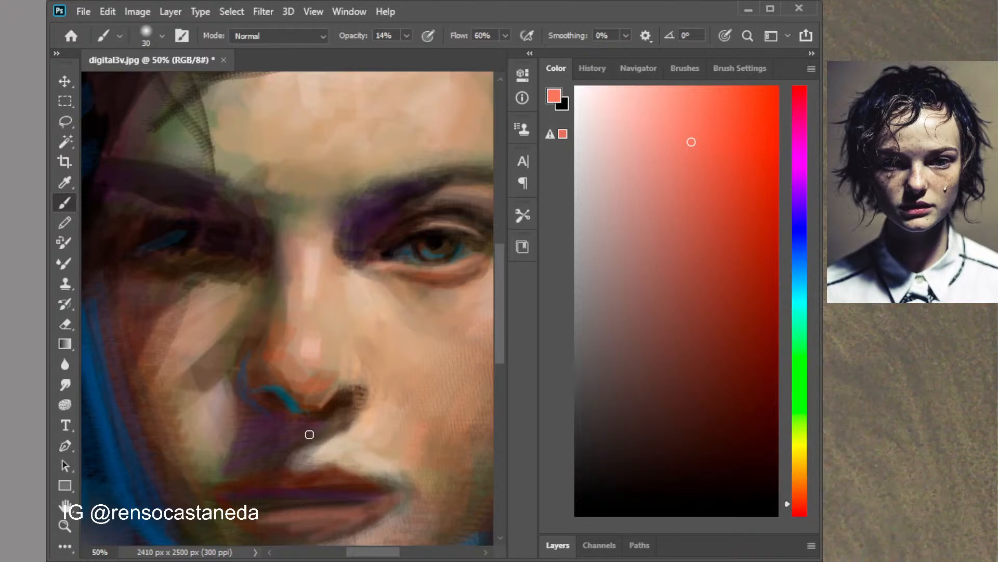
left_click_drag(312, 447, 307, 334)
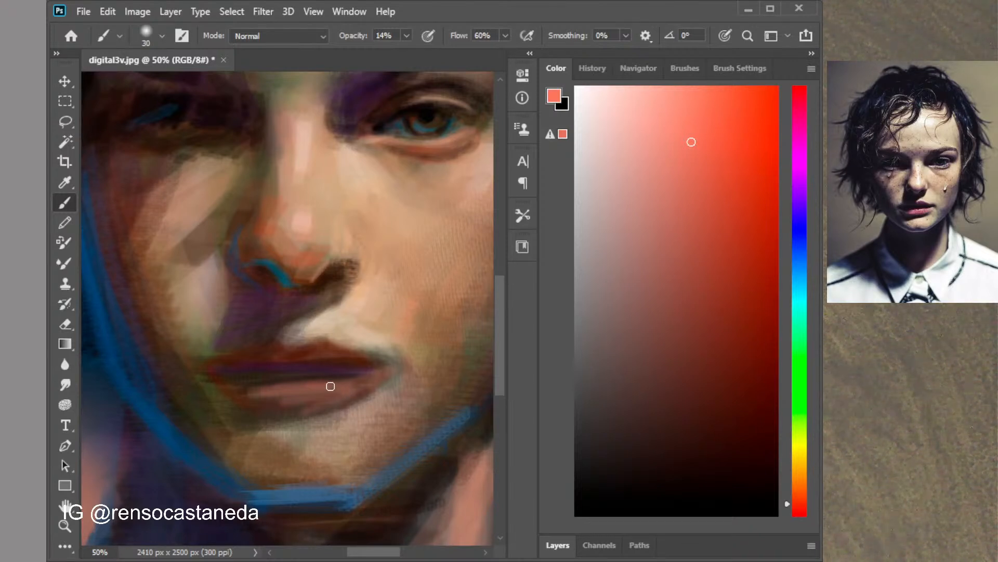
Switch to the speckled 284 px brush tip and reduce its size to 20 px for the lip texture
left_click(740, 68)
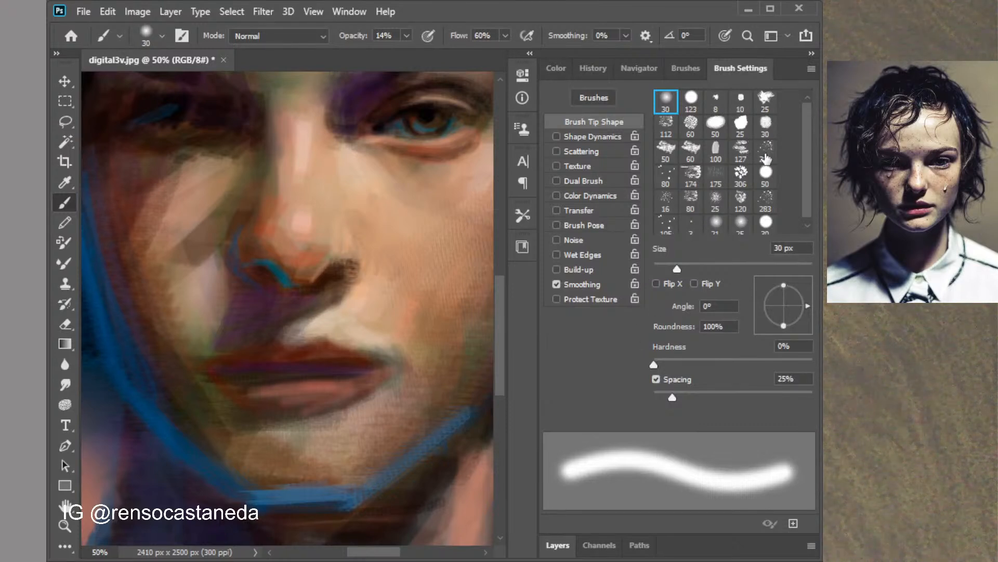
left_click(765, 151)
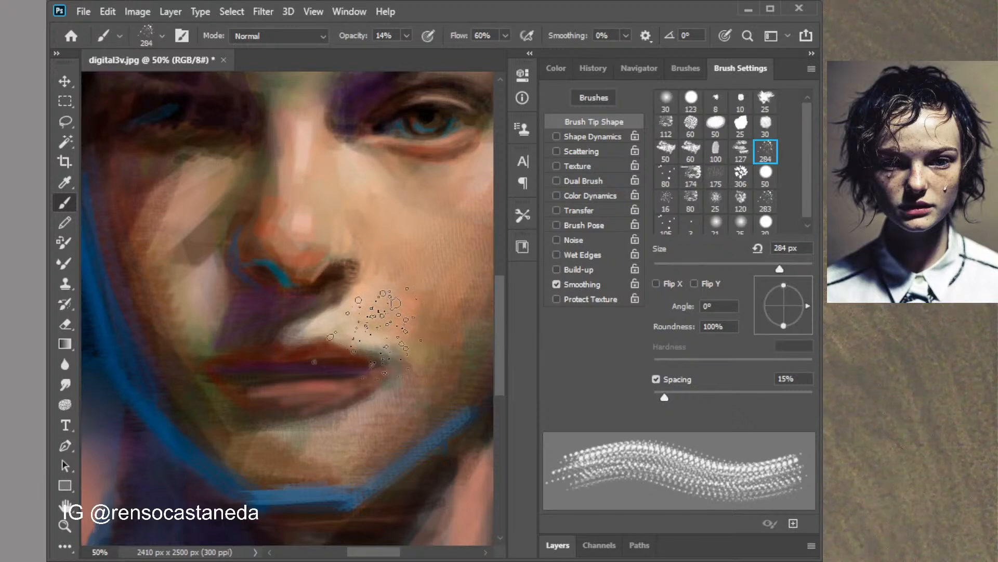
left_click(669, 269)
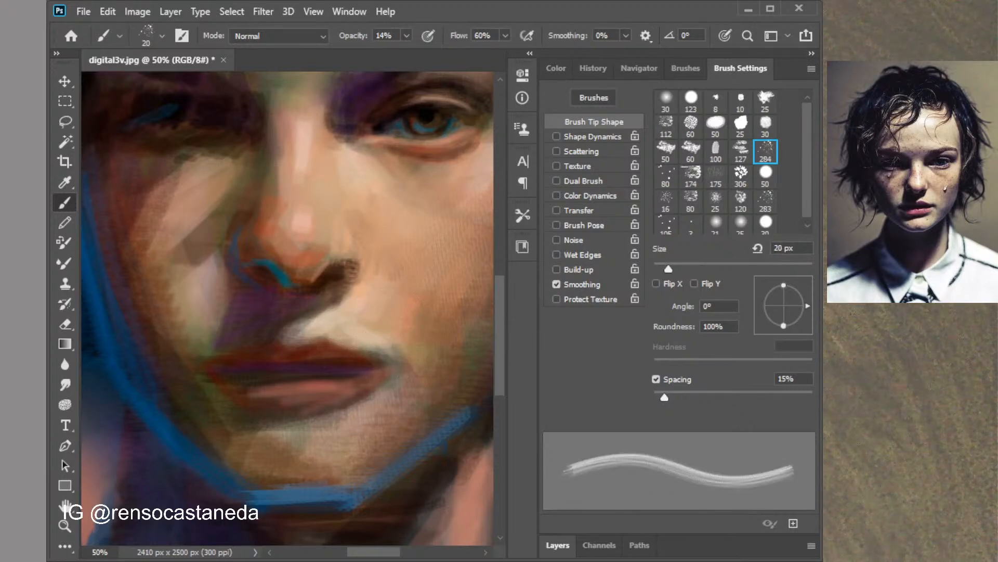
Paint light salmon-pink highlights across the lower lip with a 42 px brush at 36% opacity
left_click(679, 269)
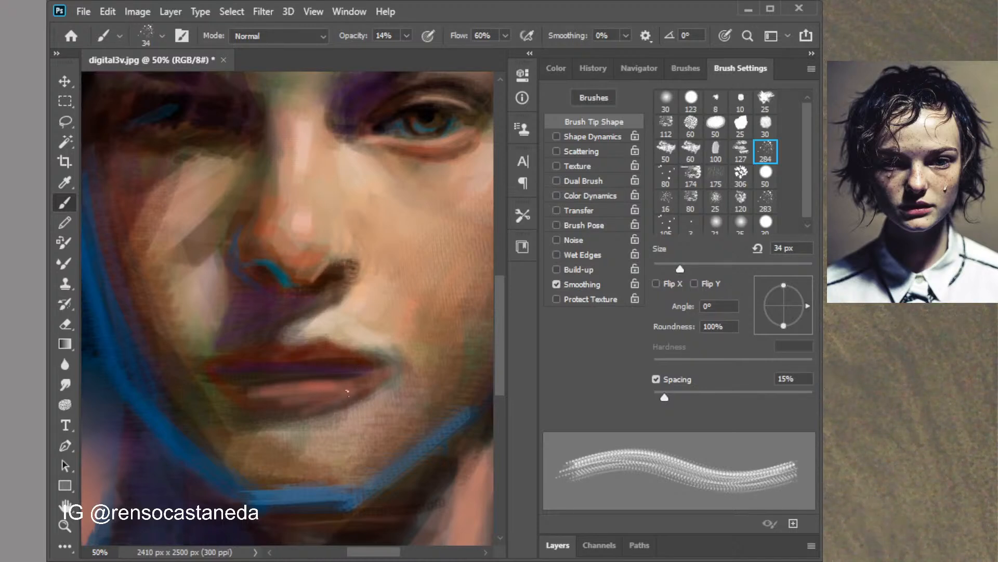
left_click(686, 269)
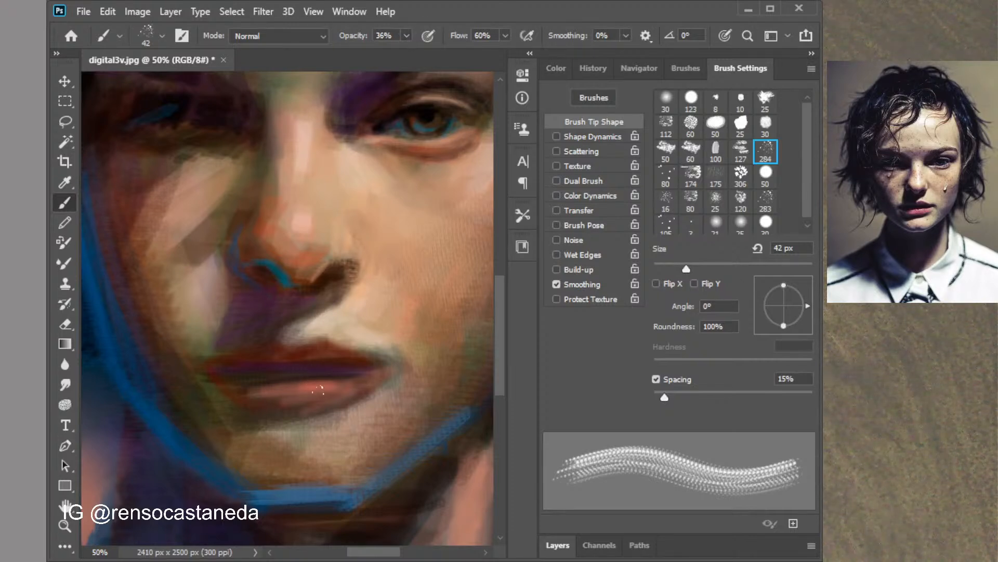
left_click(556, 69)
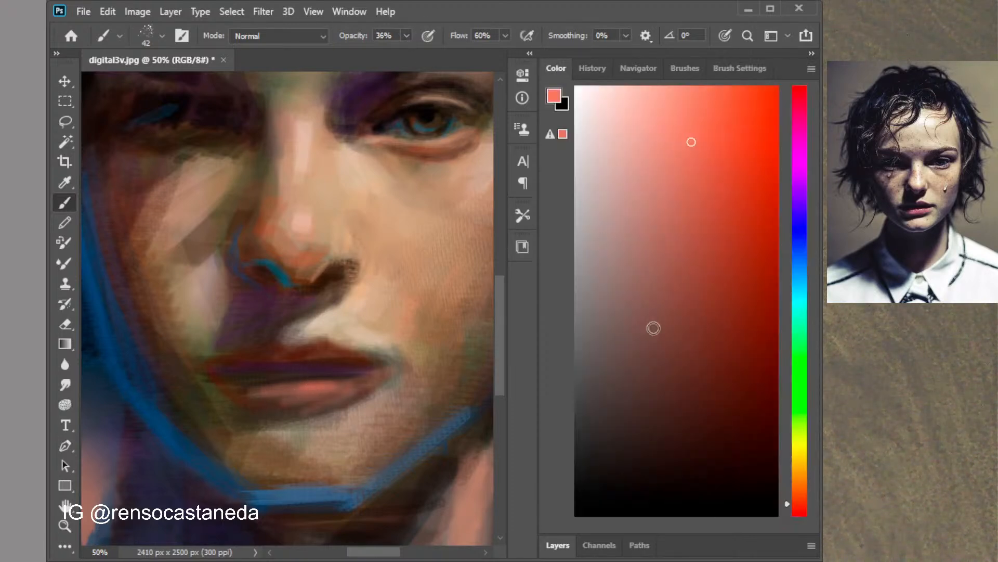
left_click(663, 150)
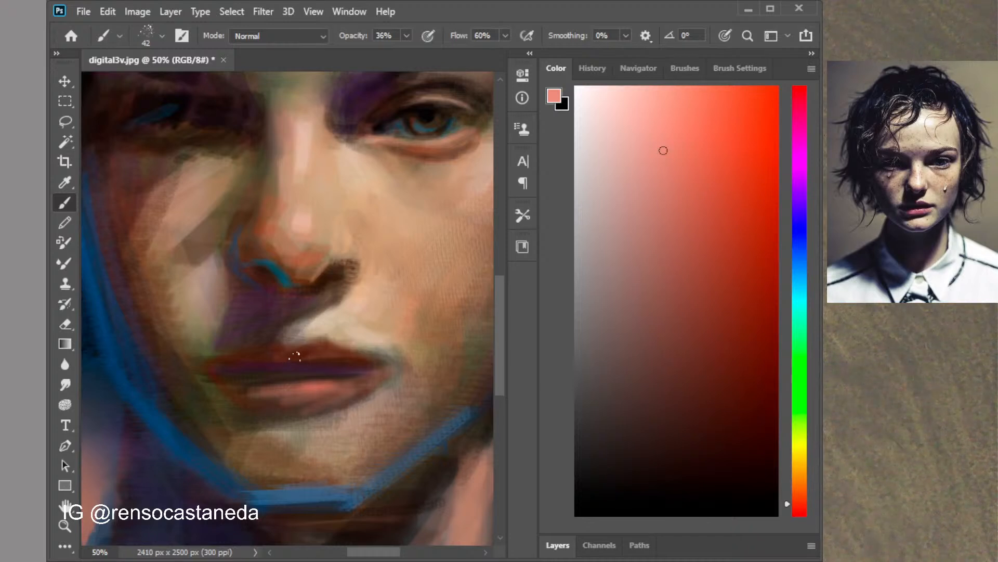
key("ctrl+plus")
key("ctrl+plus")
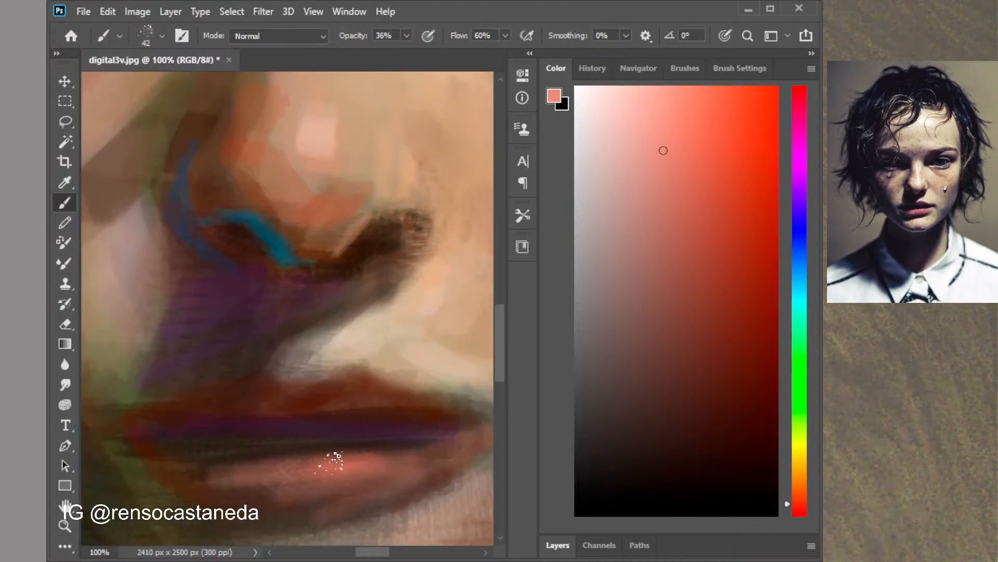
mouse_move(331, 463)
left_mouse_down()
mouse_move(312, 484)
mouse_move(264, 487)
left_mouse_up()
mouse_move(371, 486)
left_mouse_down()
mouse_move(374, 461)
mouse_move(399, 482)
mouse_move(393, 461)
mouse_move(393, 471)
mouse_move(421, 471)
mouse_move(421, 456)
mouse_move(442, 460)
mouse_move(439, 451)
mouse_move(362, 471)
mouse_move(471, 437)
mouse_move(409, 473)
left_mouse_up()
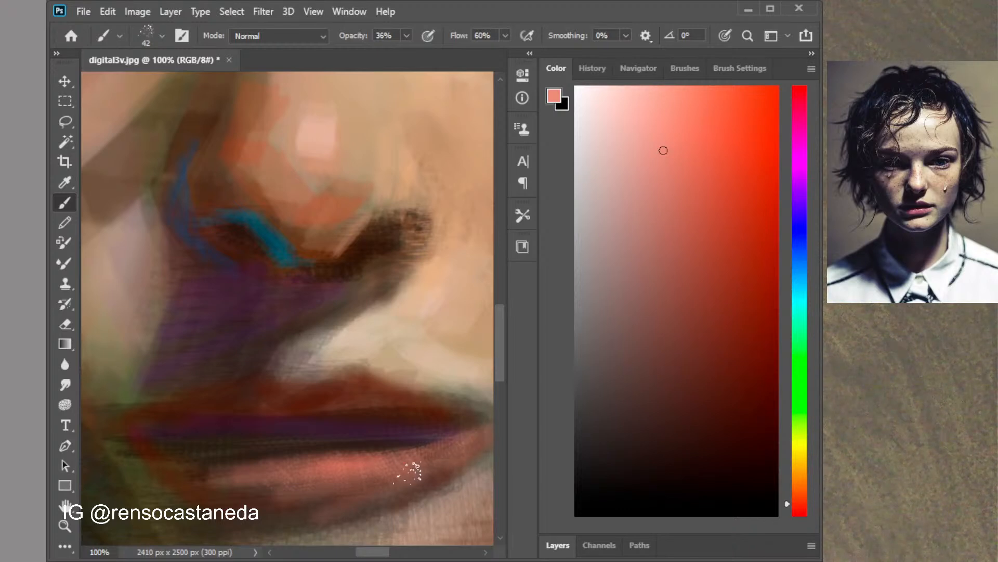
Refine the lower lip's edge and the mouth corner on the lit side with a 31 px brush
left_click(740, 69)
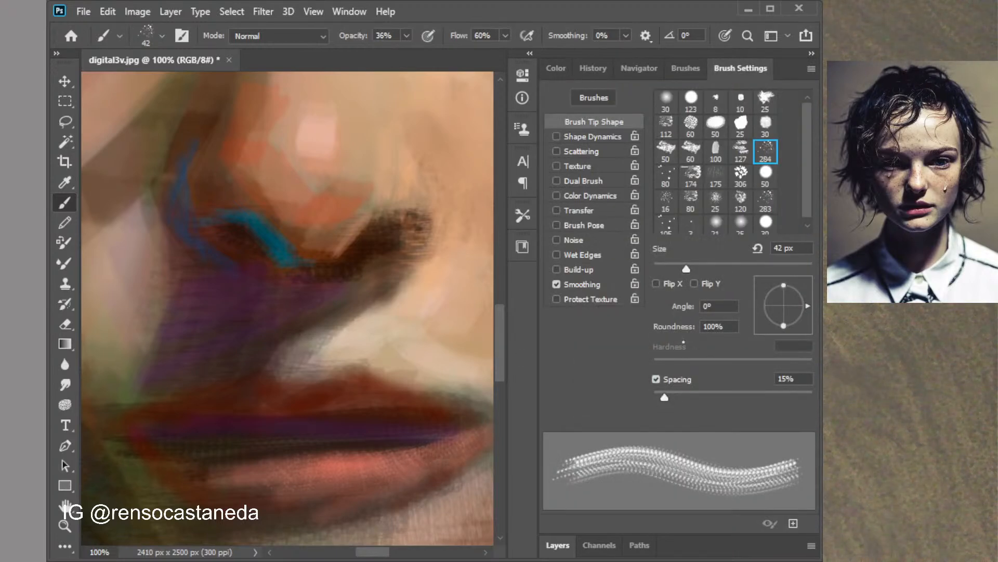
left_click(678, 268)
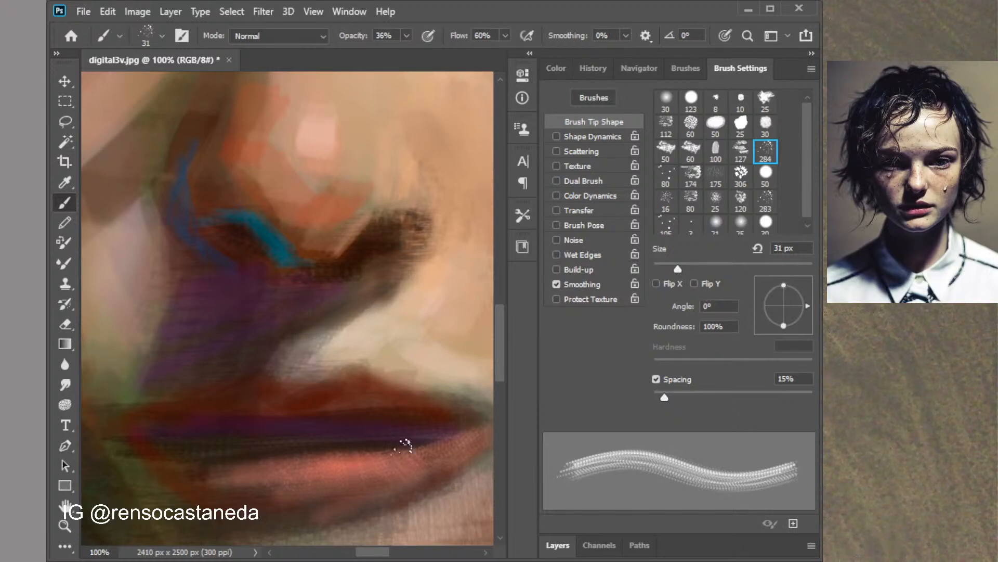
key("ctrl+minus")
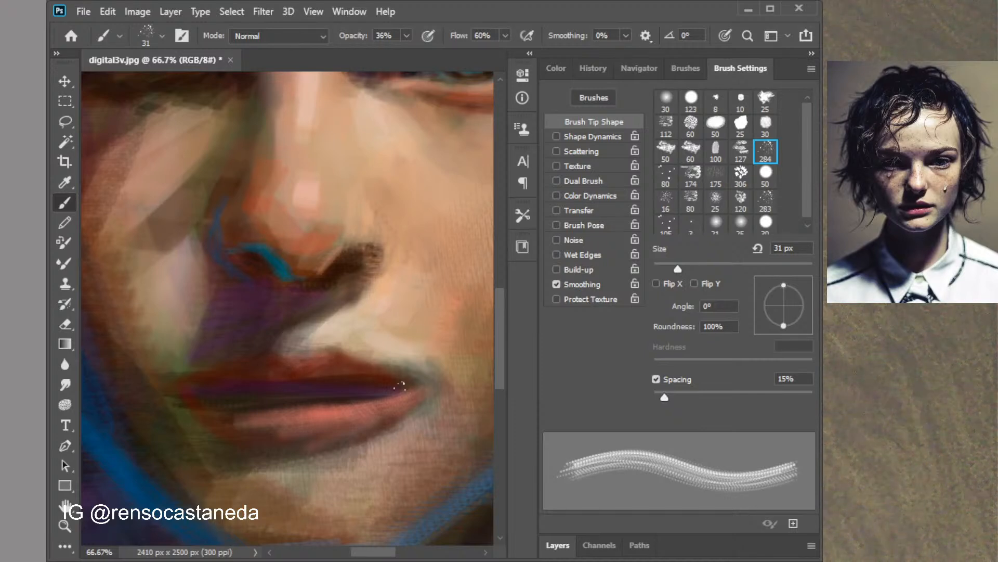
mouse_move(405, 409)
left_mouse_down()
mouse_move(346, 434)
mouse_move(363, 431)
mouse_move(305, 435)
mouse_move(249, 423)
mouse_move(280, 435)
mouse_move(240, 425)
mouse_move(272, 441)
mouse_move(237, 436)
mouse_move(360, 440)
mouse_move(314, 440)
mouse_move(379, 430)
left_mouse_up()
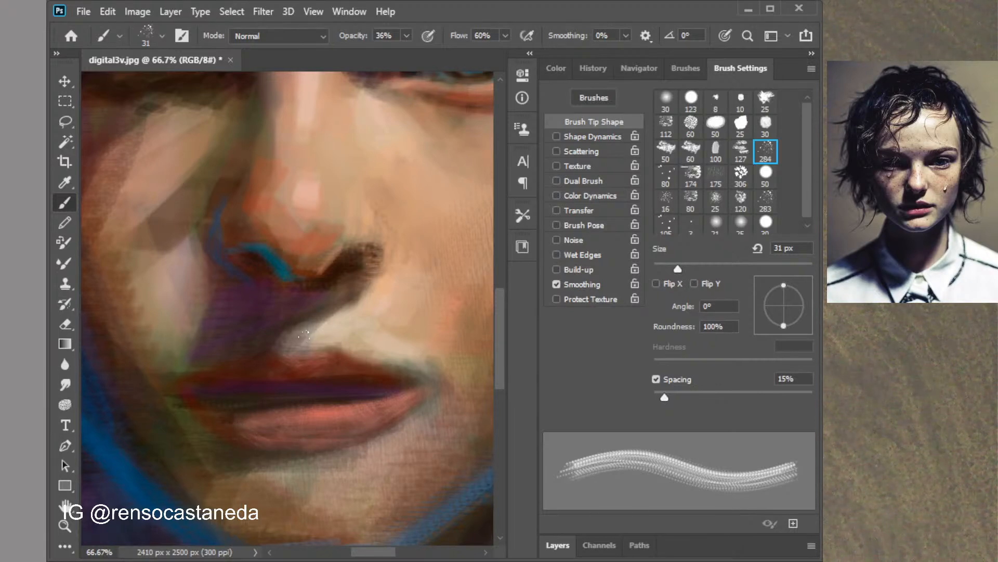
scroll(303, 335, "down", 1)
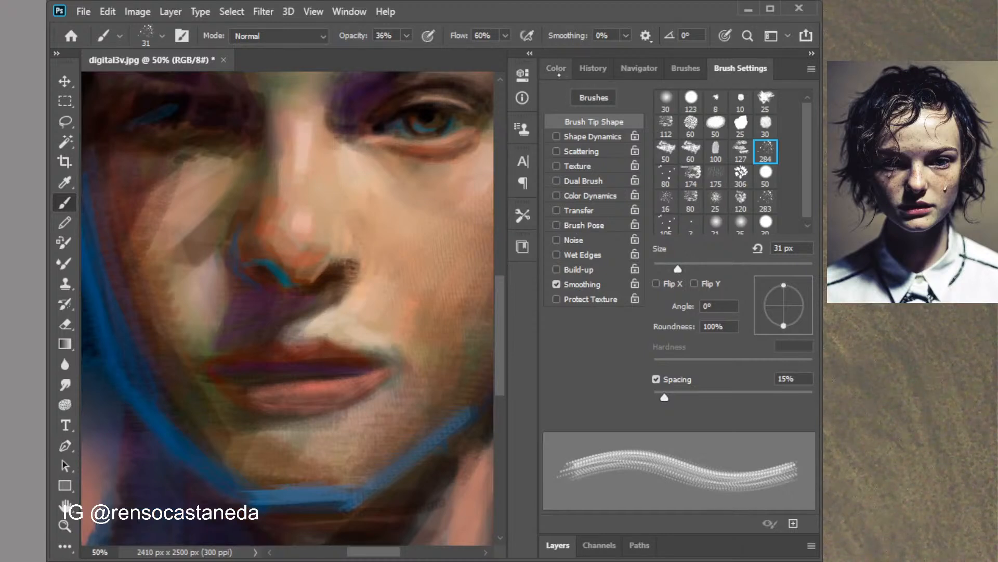
Deepen the dark accents of the mouth with very dark red-brown and add pale pink highlights to the lower lip
left_click(556, 68)
left_click(666, 451)
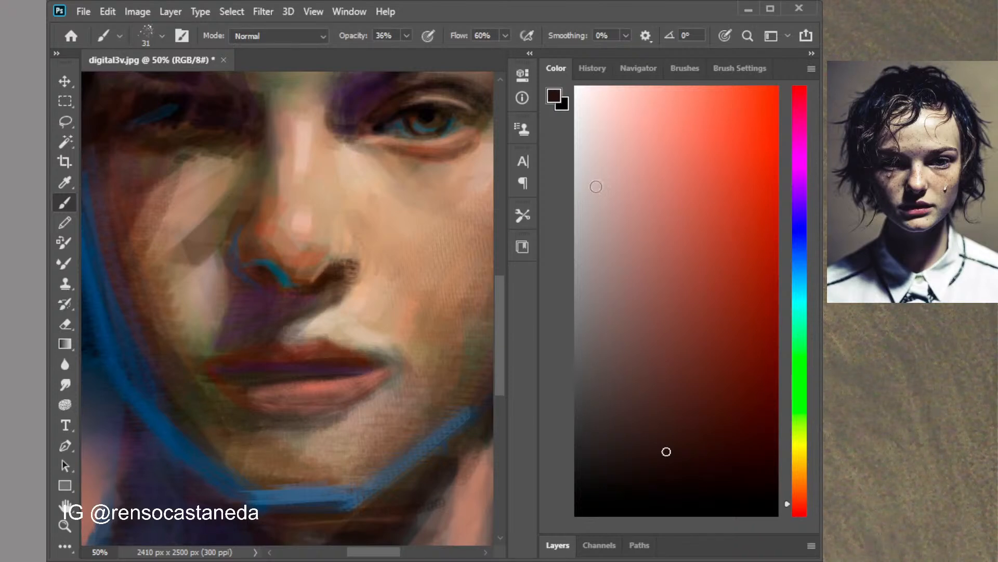
left_click(589, 133)
left_click(614, 114)
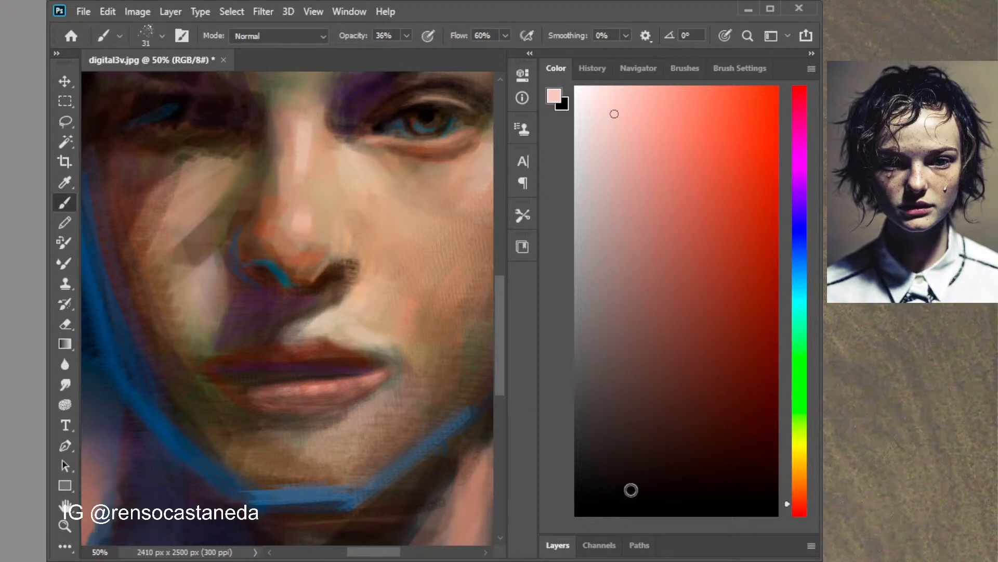
Reshape the nostril on the lit side with dark red-brown and soften its edge with muted orange skin tones
left_click(685, 441)
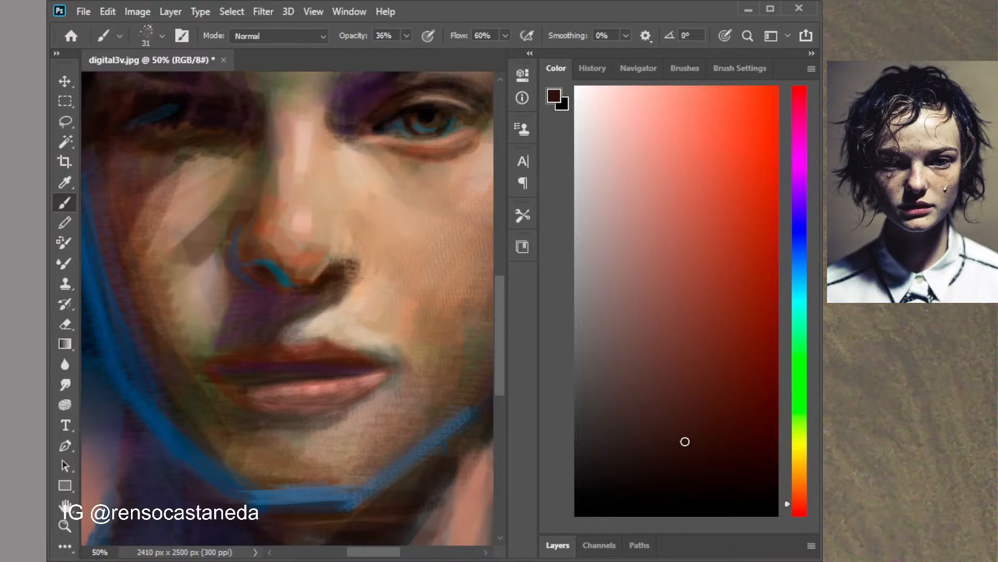
left_click(661, 223)
left_click(800, 492)
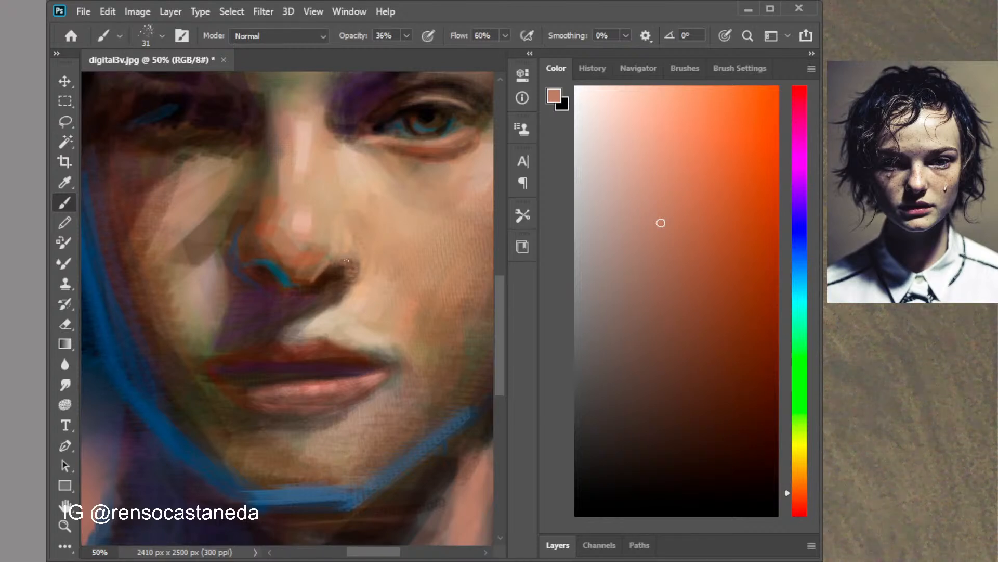
left_click_drag(353, 271, 323, 288)
left_click(658, 194)
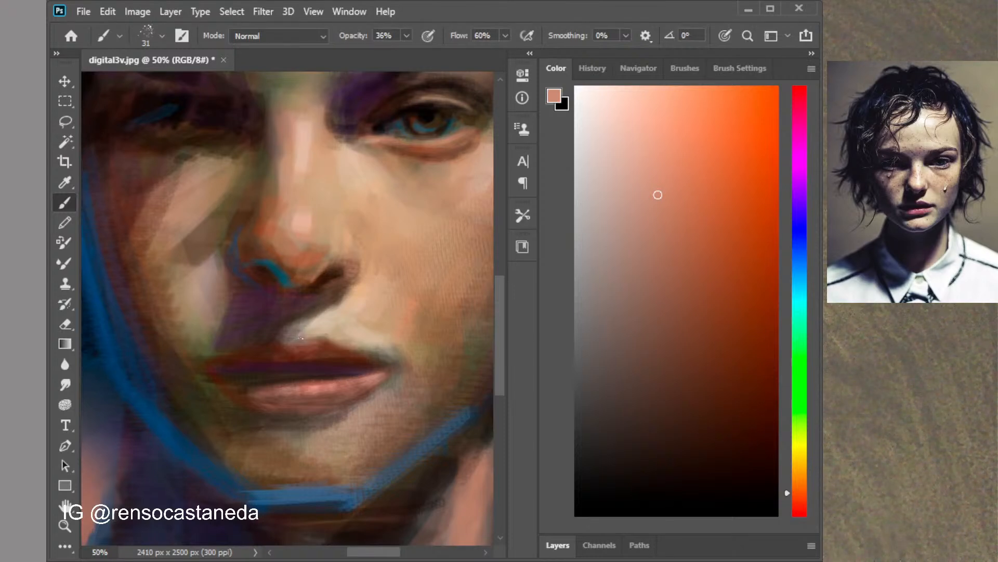
Strengthen the shadow between the nose and upper lip with a near-black tone
left_click_drag(596, 451, 612, 459)
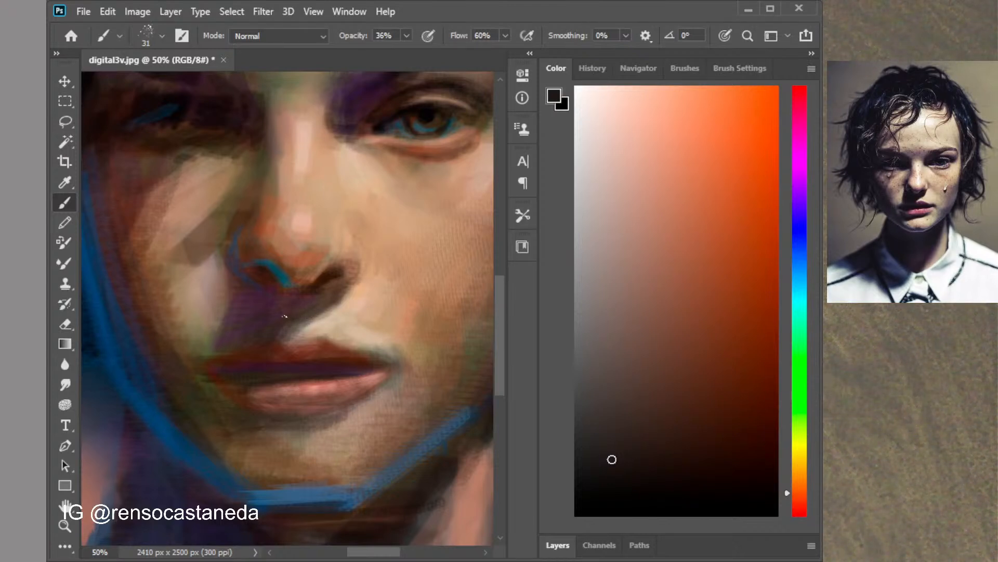
key("ctrl+minus")
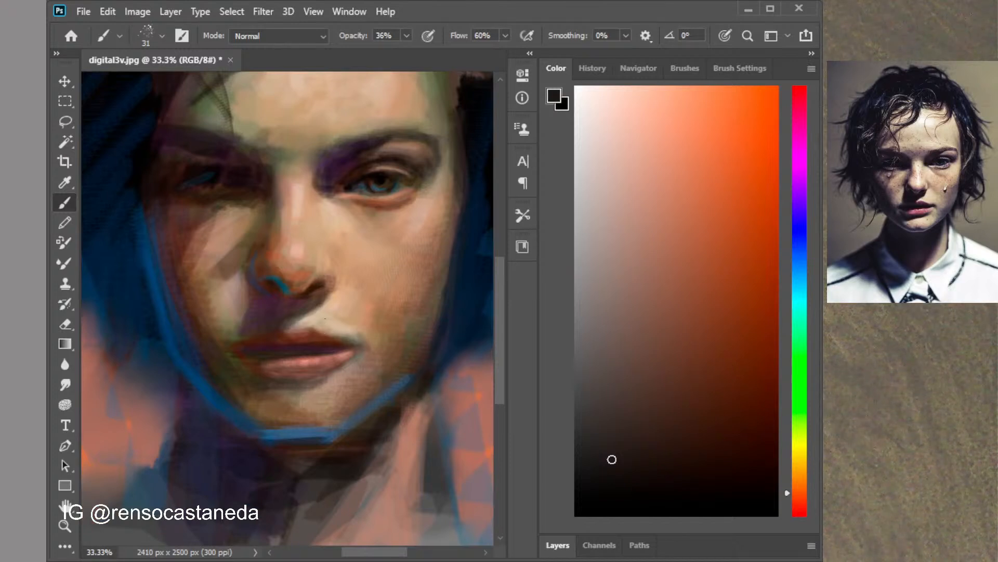
left_click_drag(324, 311, 323, 397)
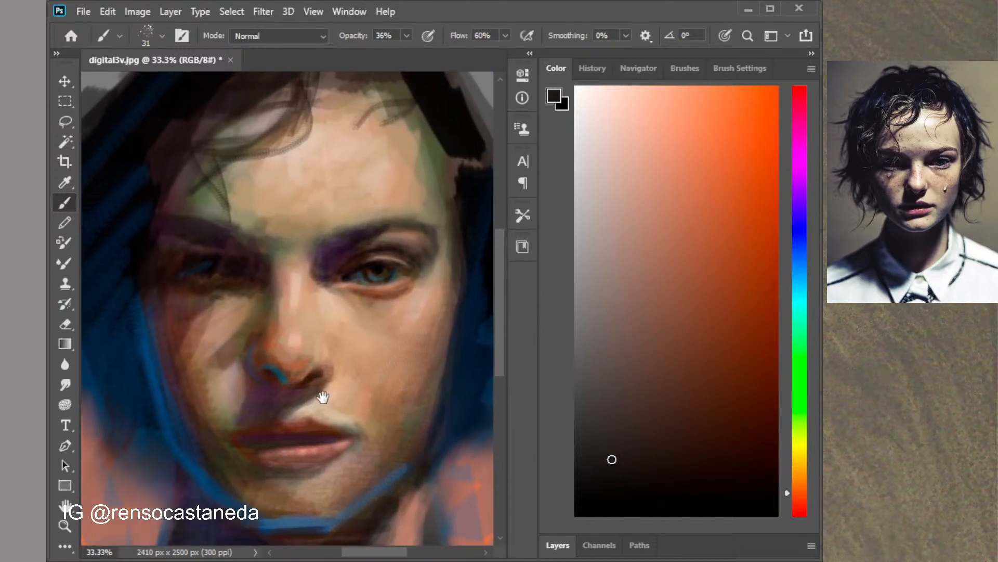
Shade the eye and the darker edge of the face with dark brown, enlarging the brush to 55 px for the jaw
left_click(678, 415)
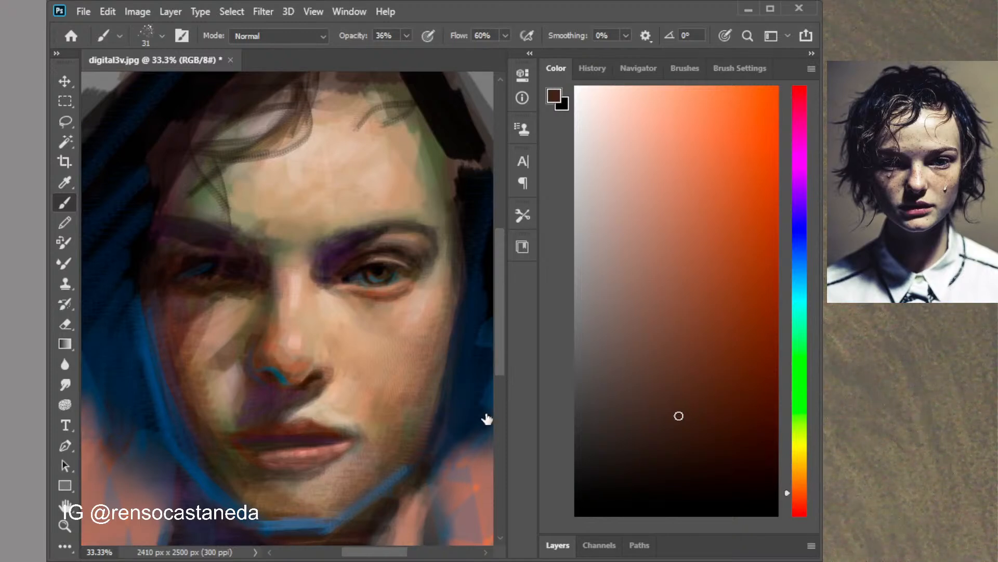
left_click(740, 68)
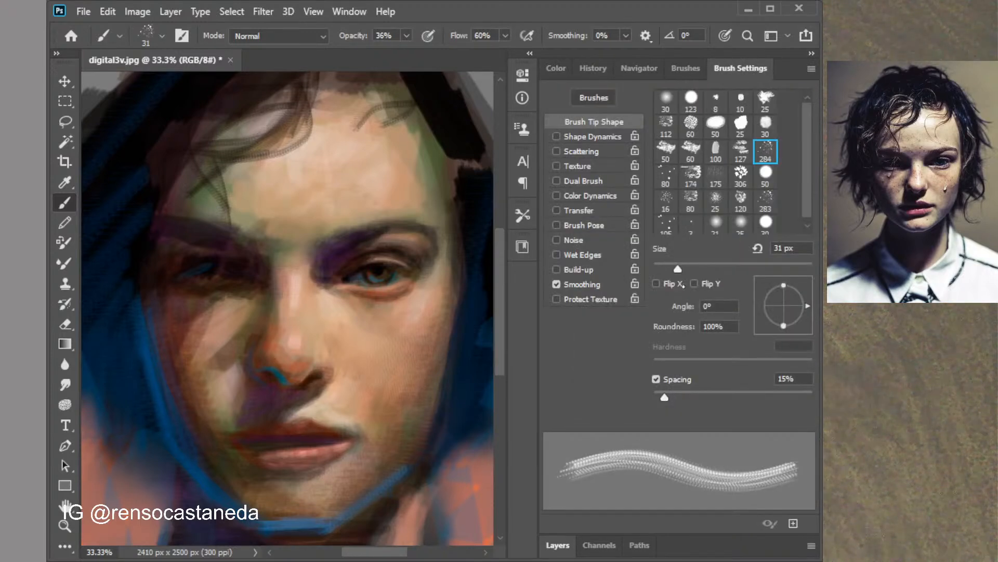
left_click(697, 269)
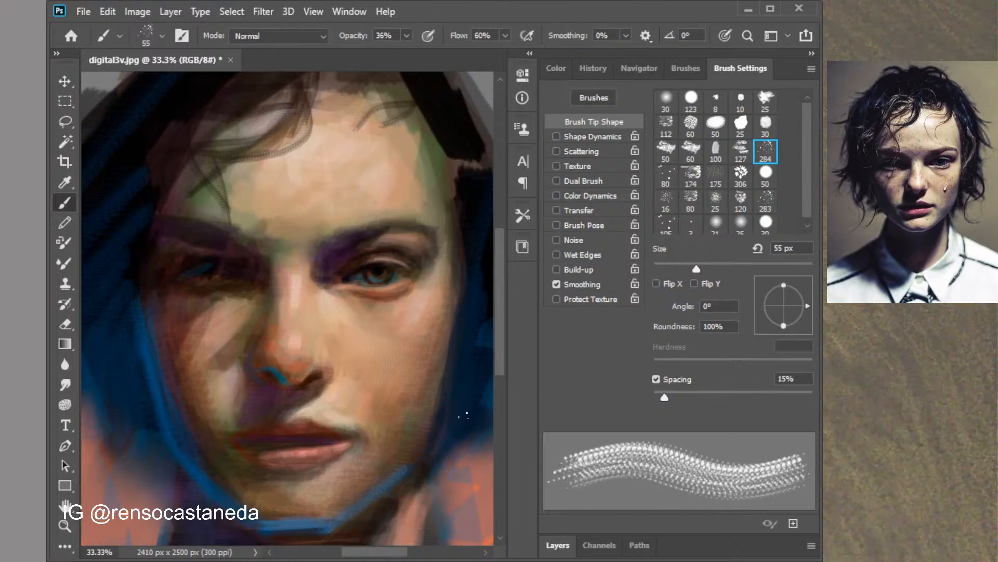
Soften the area around the lower lip with greyish pink and a 25 px brush, and warm the skin with orange-brown
left_click(672, 269)
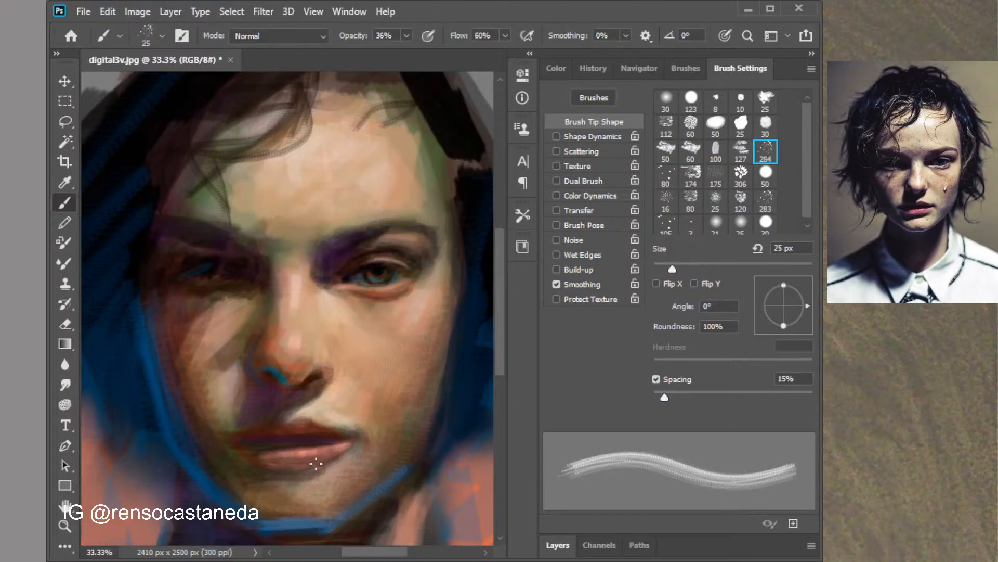
left_click(556, 68)
left_click(610, 226)
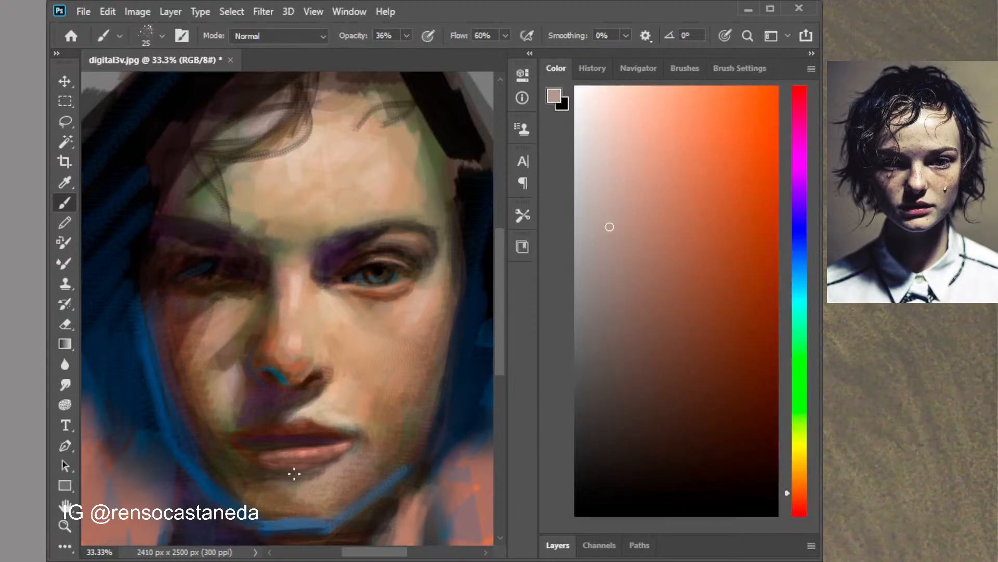
left_click(691, 212)
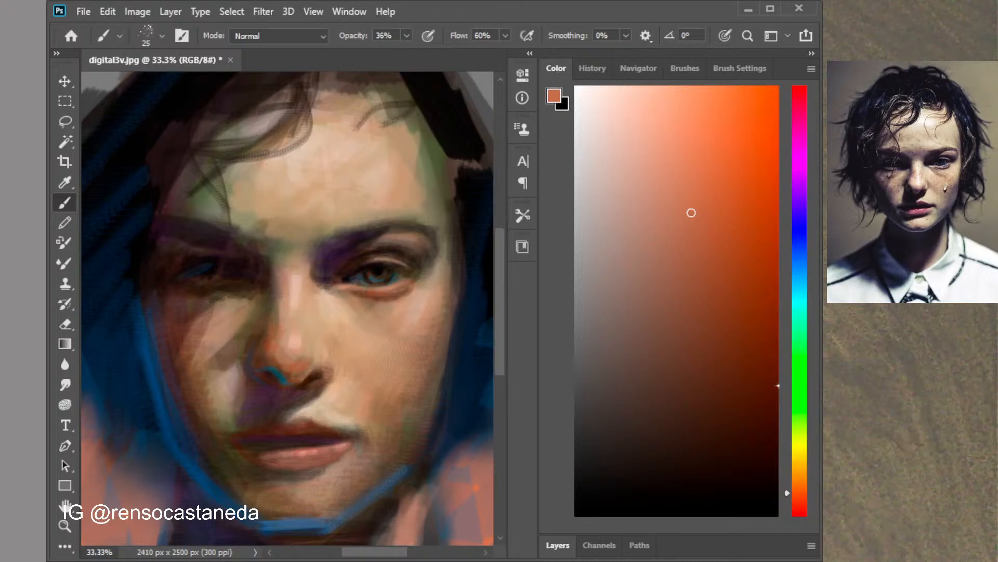
Tint the chin with a soft light green using a brush enlarged to 73 px
left_click(799, 381)
left_click(629, 211)
left_click(642, 194)
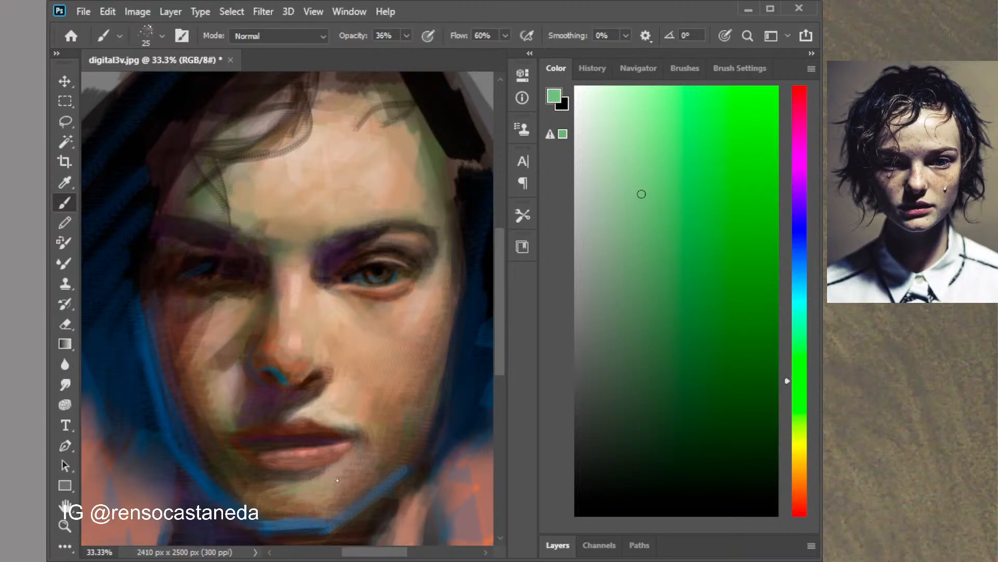
key("bracketright")
key("bracketright")
key("bracketright")
key("bracketright")
key("bracketright")
key("bracketright")
key("bracketright")
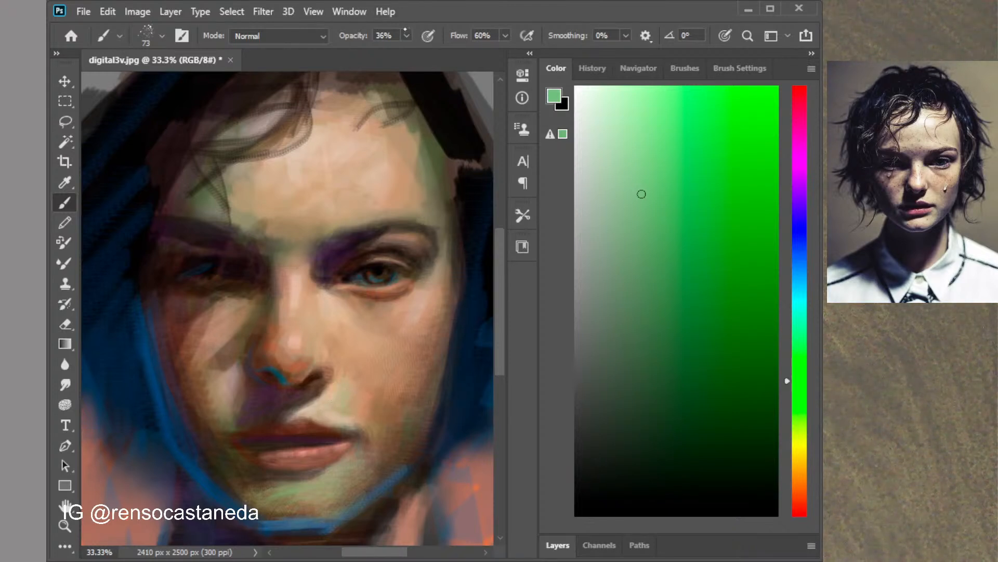
Lower the brush opacity to 21%, extend the green tint over the cheek and jaw, and warm the cheek with orange-red
left_click(406, 36)
left_click(397, 52)
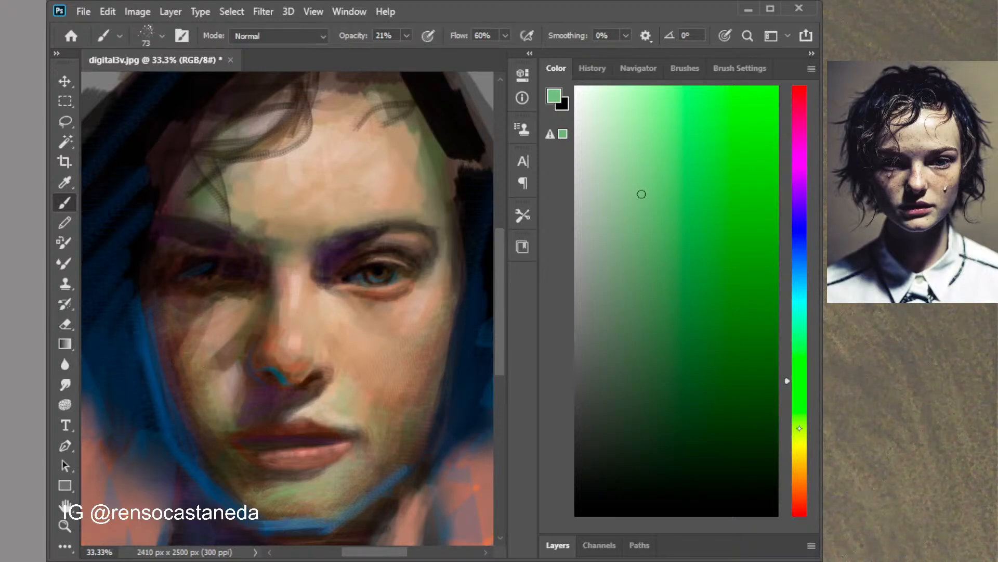
left_click(799, 493)
left_click(756, 251)
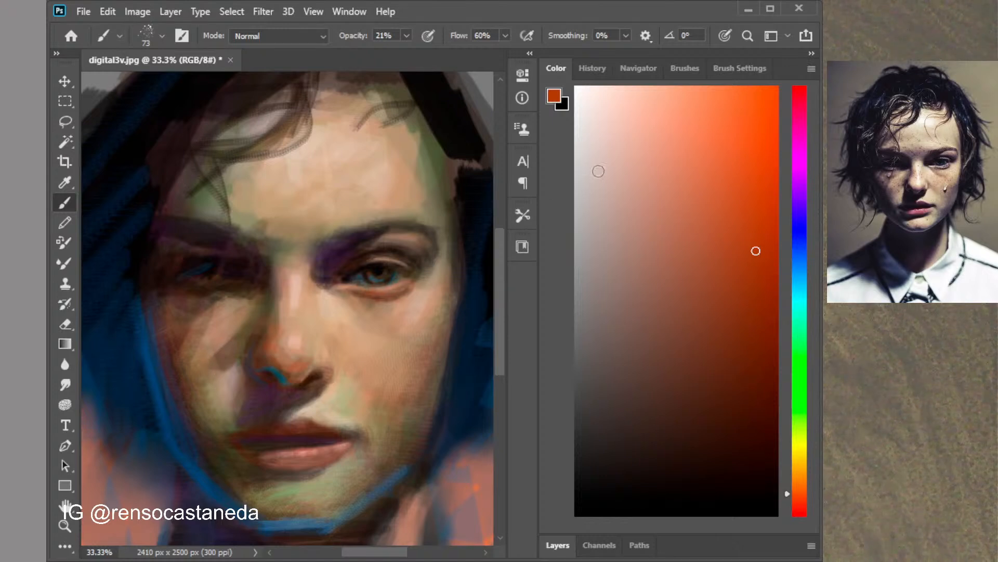
Lighten the lit cheek and forehead with pale pink and light peach
left_click(613, 143)
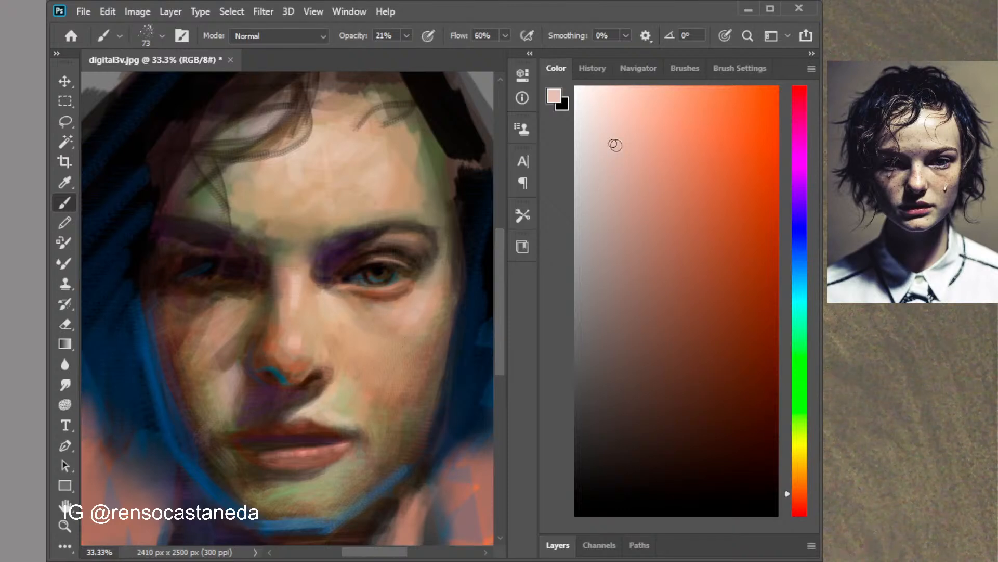
left_click(616, 109)
left_click(806, 470)
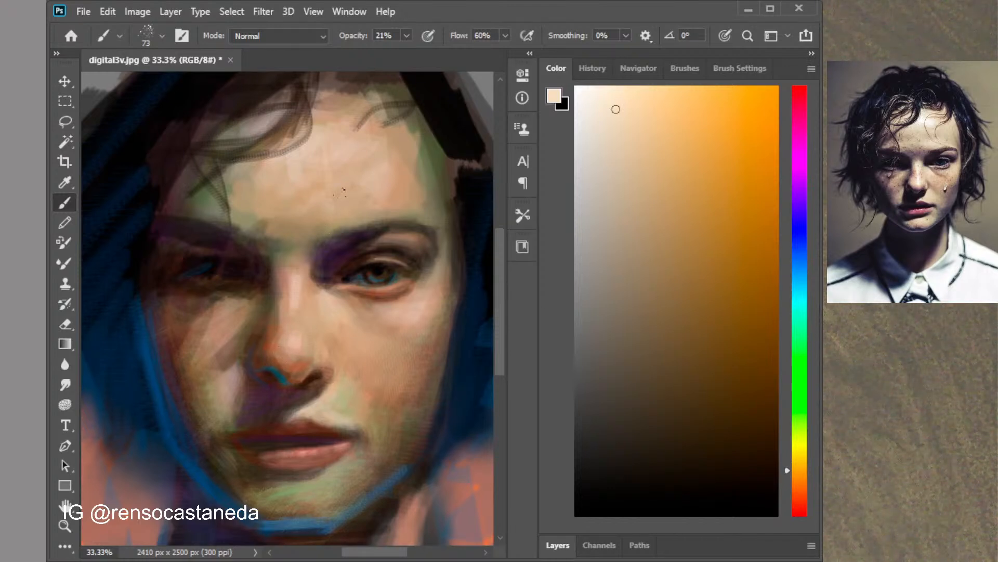
Add off-white highlights to the forehead and along the bridge and tip of the nose
left_click(587, 100)
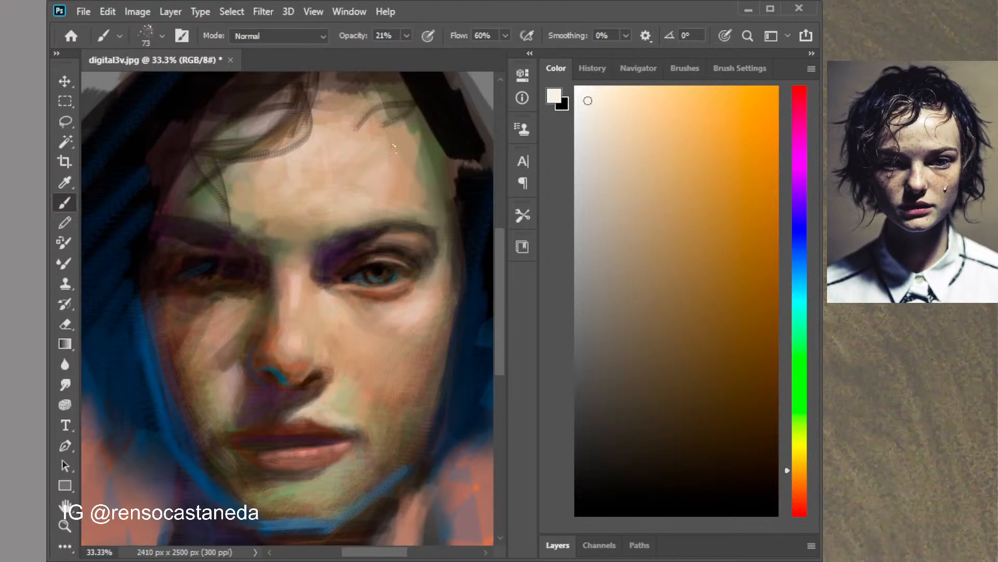
scroll(426, 327, "up", 4)
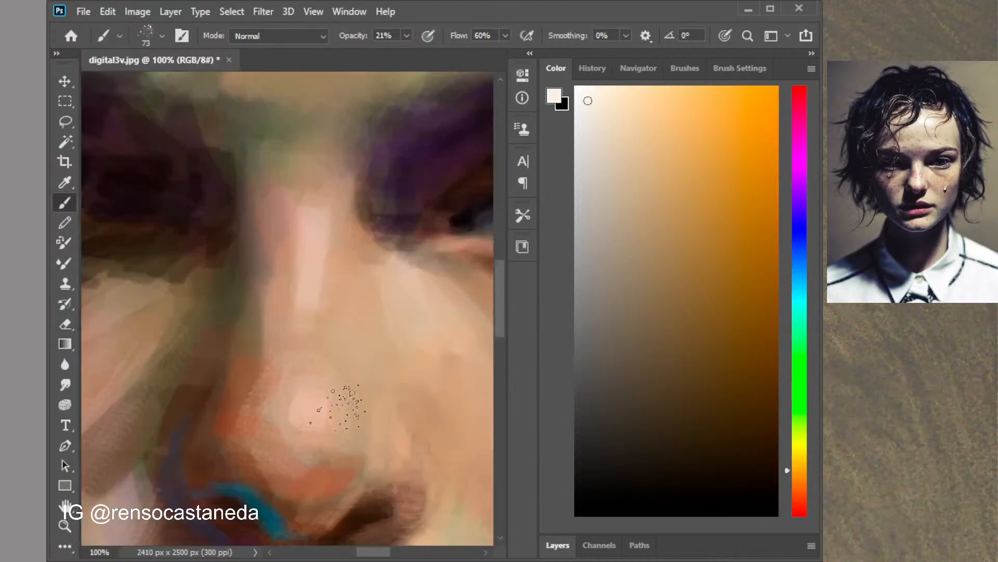
mouse_move(323, 419)
left_mouse_down()
mouse_move(333, 349)
mouse_move(326, 369)
mouse_move(349, 416)
mouse_move(341, 231)
left_mouse_up()
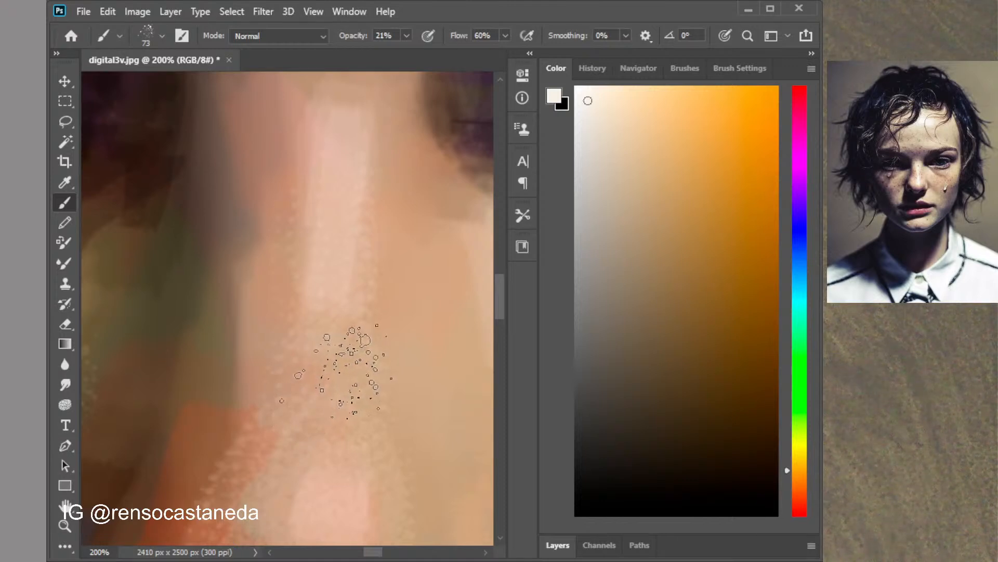
scroll(344, 359, "down", 1)
scroll(340, 359, "down", 1)
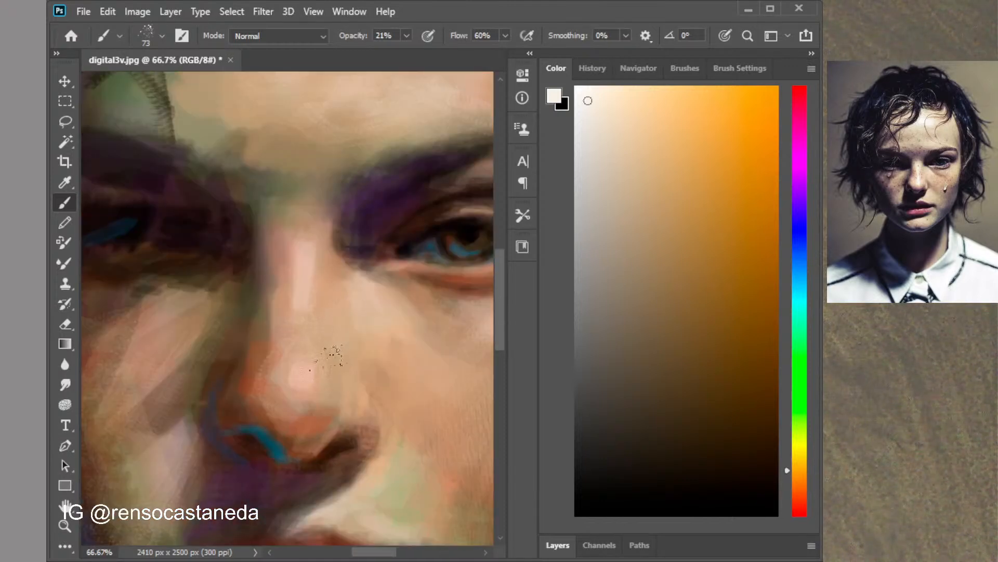
Pick a dark brown brush colour and shade the lit cheek below the eye
left_click(385, 356, "alt")
key("ctrl+minus")
key("ctrl+minus")
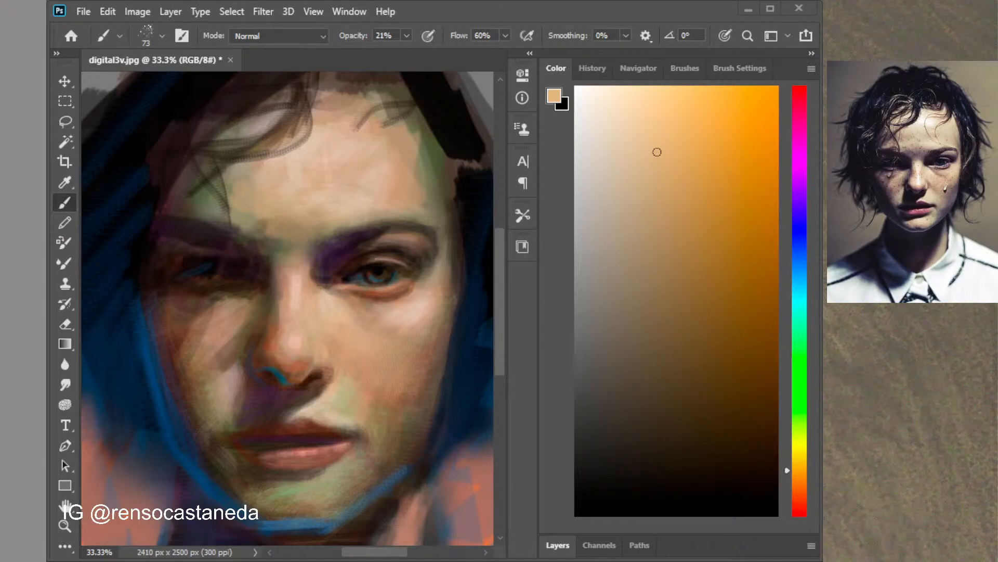
key("ctrl+minus")
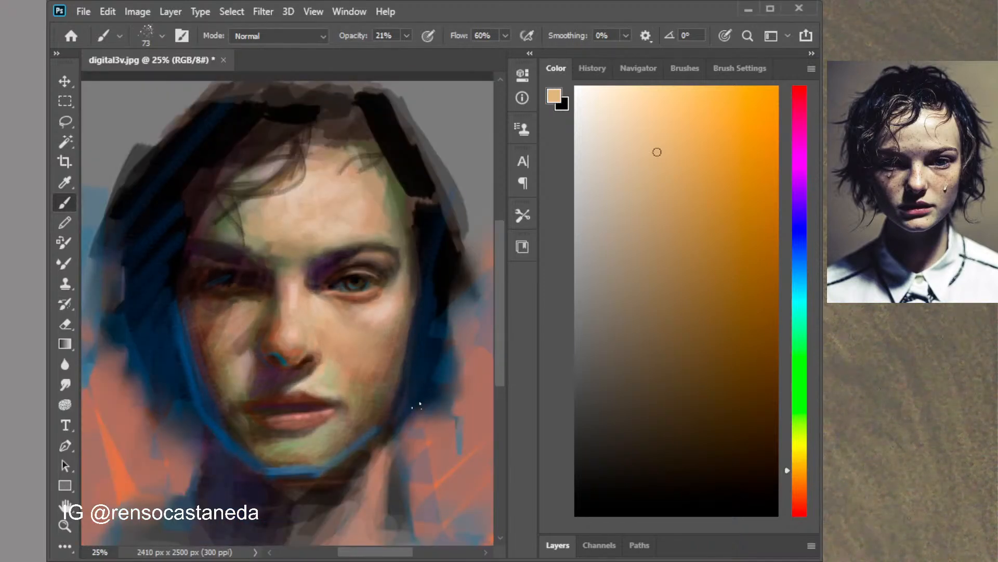
left_click(648, 388)
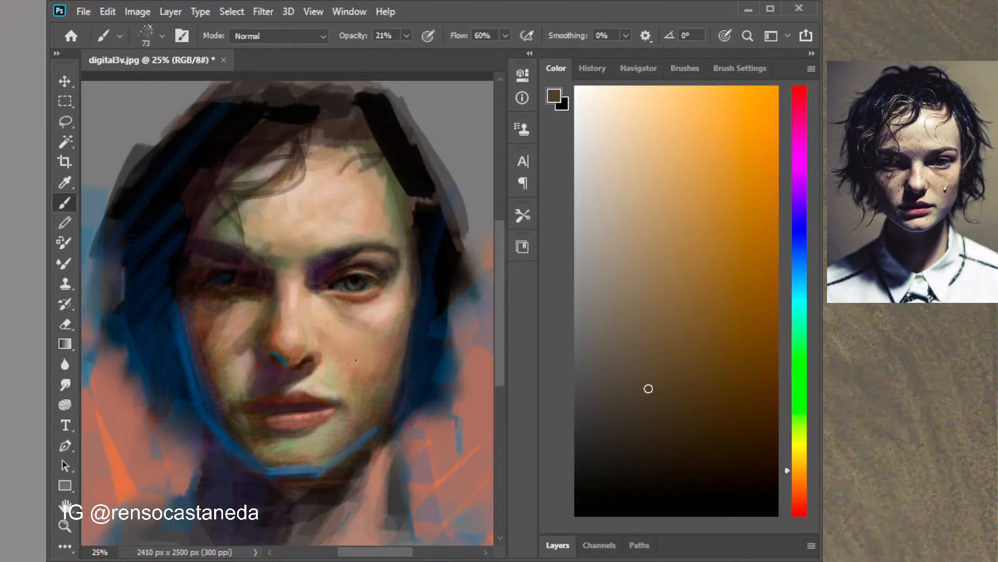
left_click(740, 68)
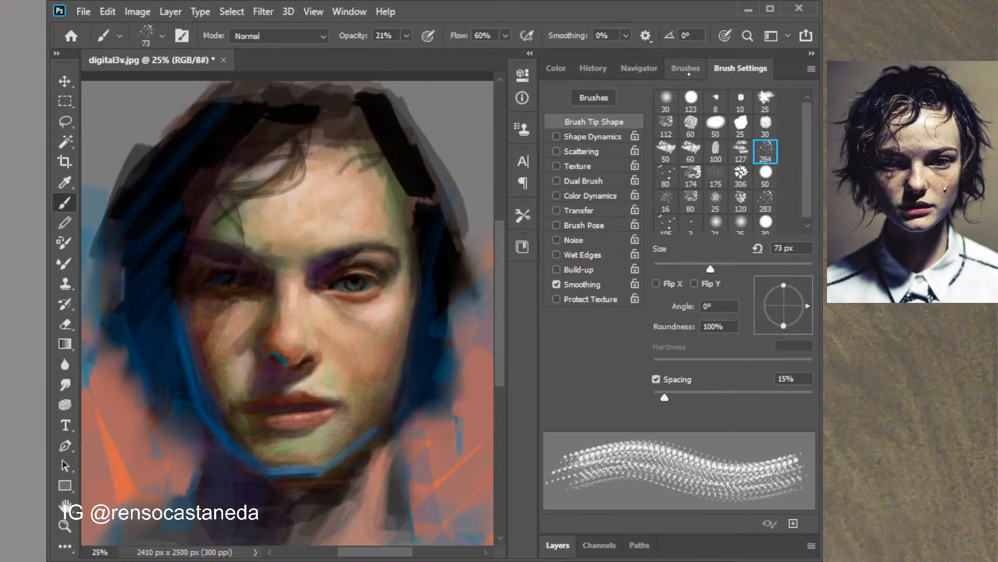
left_click(688, 74)
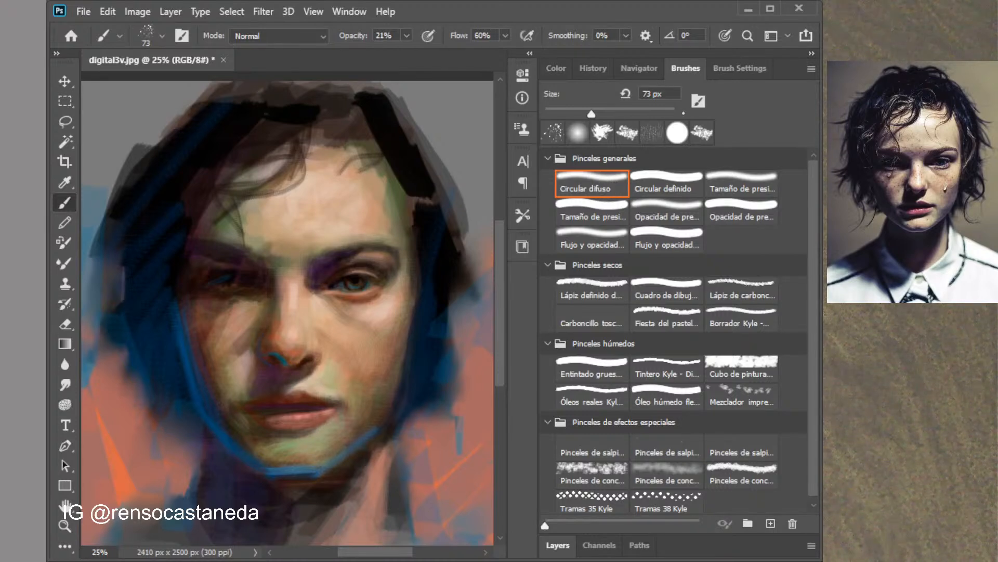
left_click(733, 70)
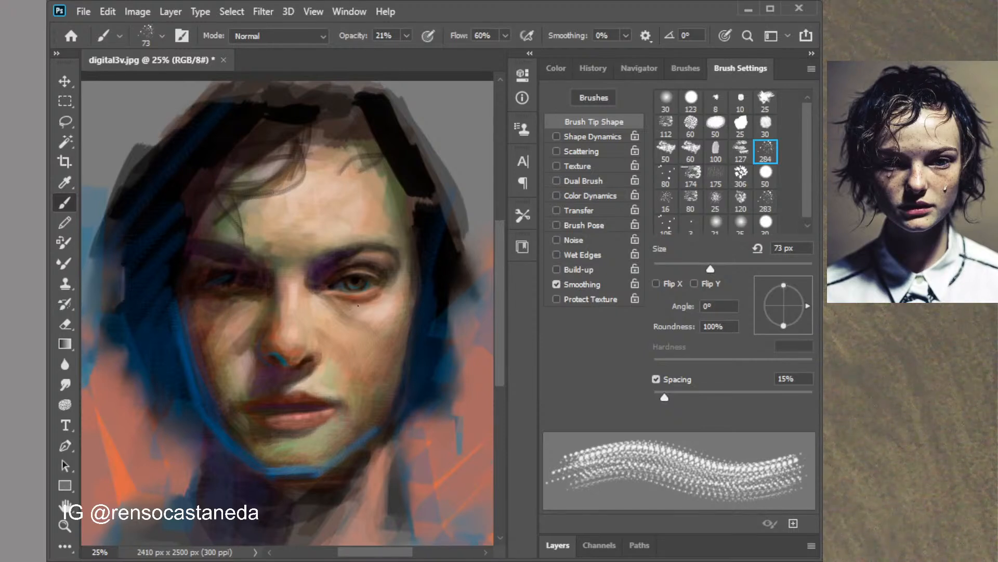
left_click(556, 68)
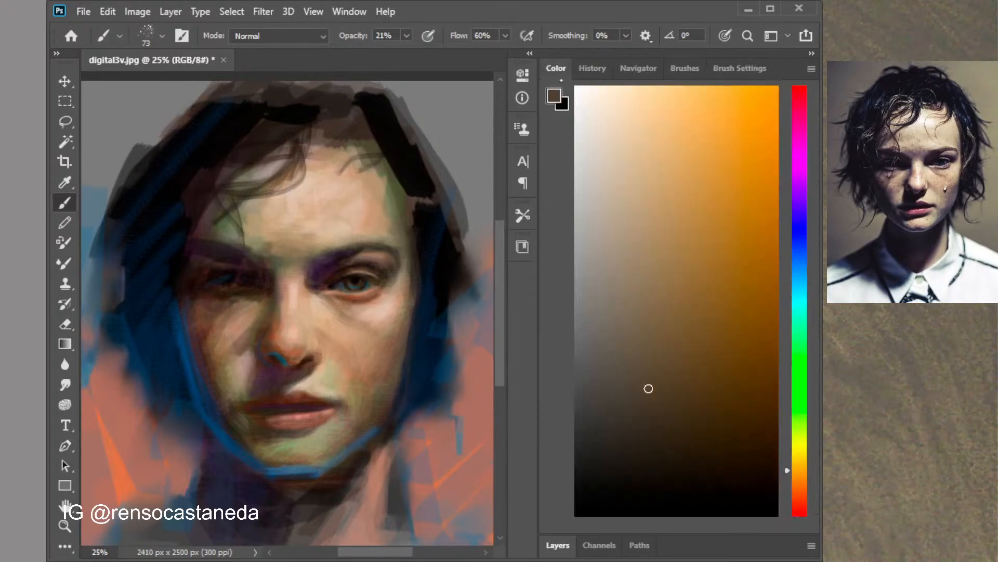
Set the brush colour to a near-black brown and its opacity to 38%
left_click(650, 468)
key("3")
key("8")
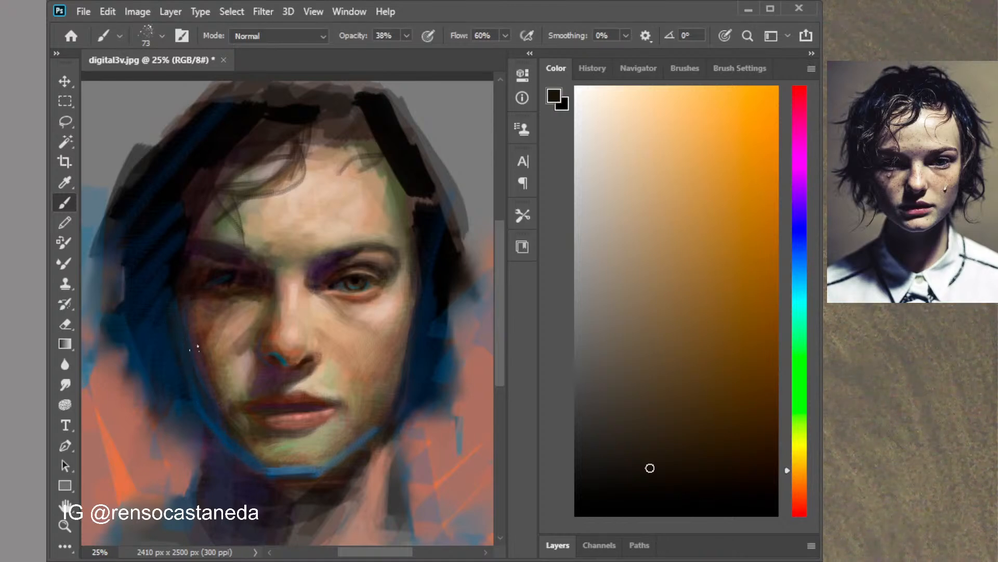
Try a scribbled near-black textured stroke on the forehead and undo it
key("ctrl+plus")
key("ctrl+plus")
key("ctrl+plus")
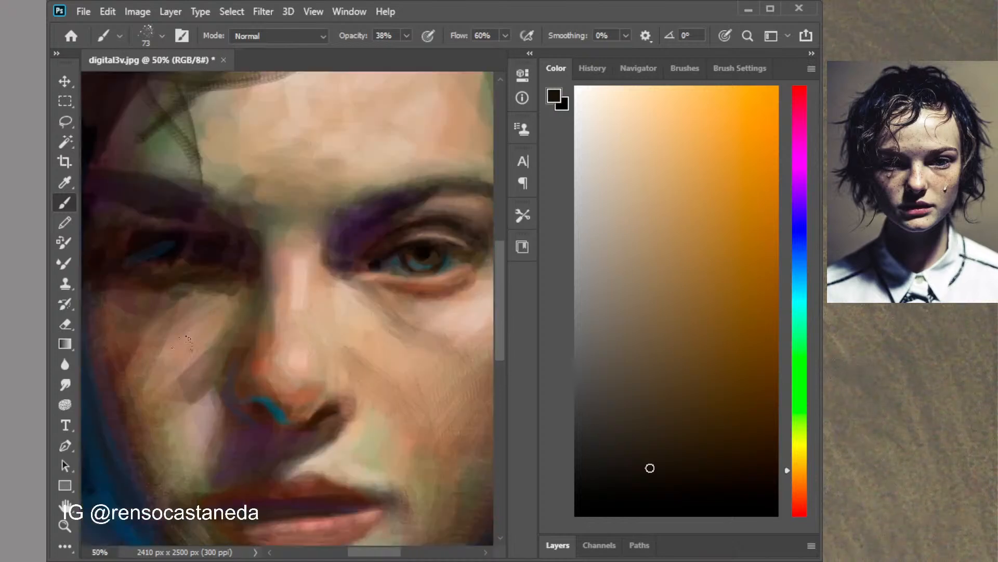
left_click_drag(170, 369, 387, 265)
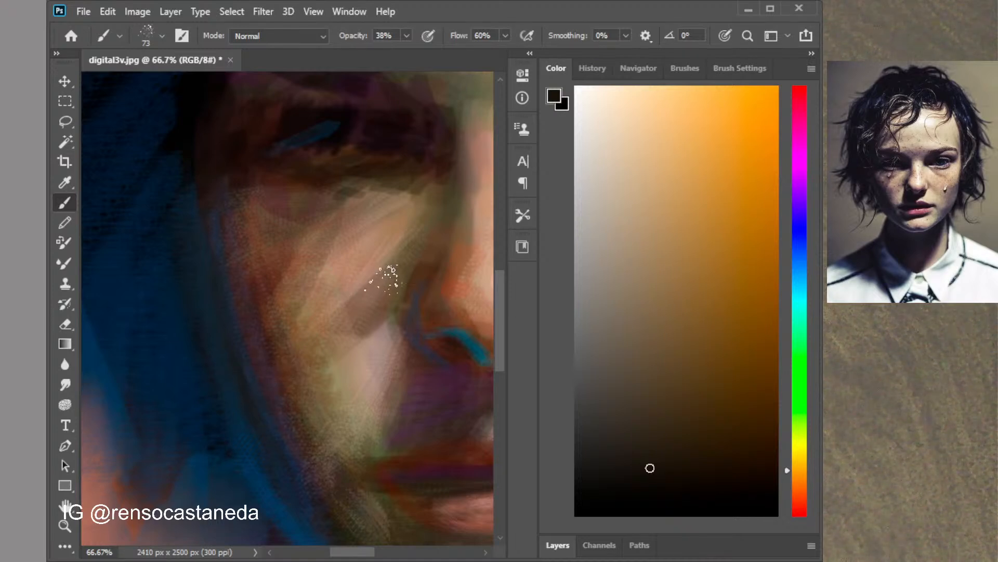
mouse_move(412, 255)
left_mouse_down()
mouse_move(350, 291)
mouse_move(276, 283)
mouse_move(404, 405)
mouse_move(401, 382)
left_mouse_up()
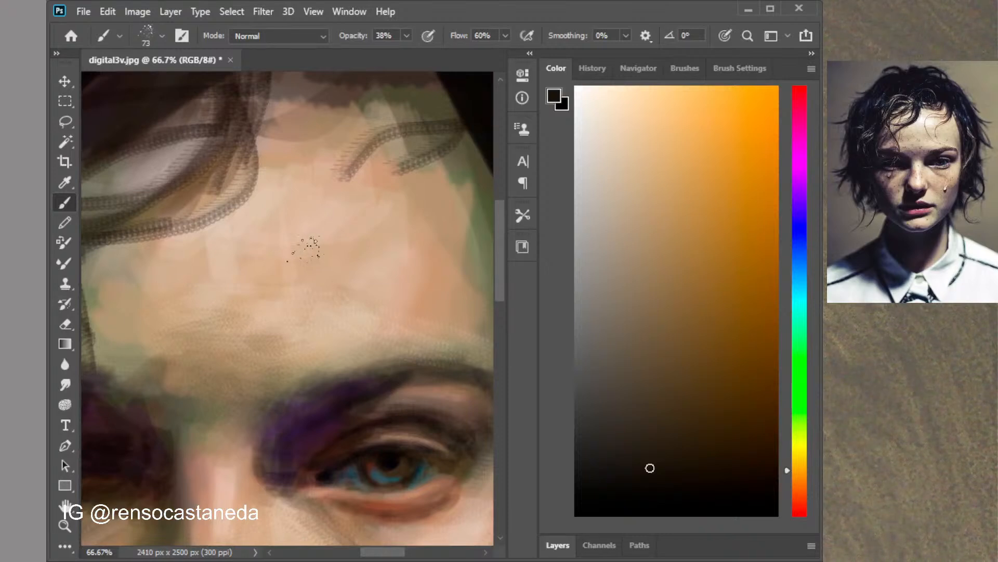
mouse_move(312, 242)
left_mouse_down()
mouse_move(328, 229)
mouse_move(380, 229)
mouse_move(302, 228)
mouse_move(257, 247)
mouse_move(259, 260)
mouse_move(374, 294)
mouse_move(408, 252)
mouse_move(398, 215)
mouse_move(305, 204)
left_mouse_up()
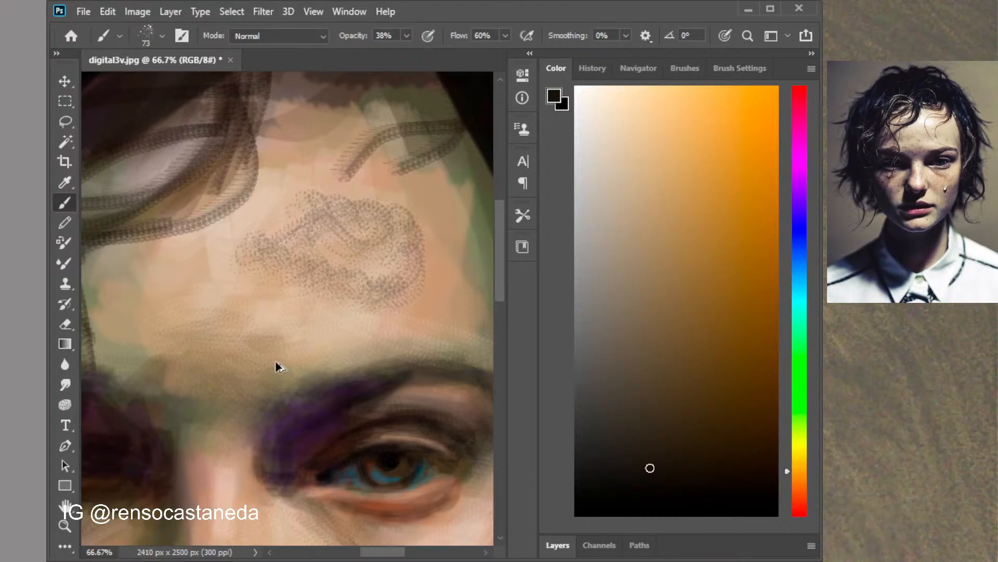
key("ctrl+z")
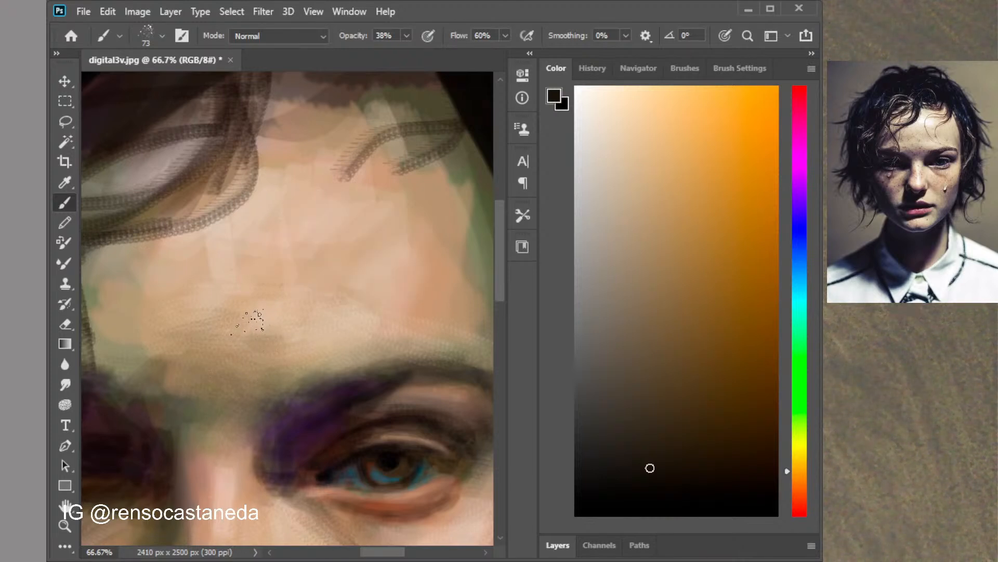
Darken the eyebrow on the shadowed side and the shadow beside the nose with near-black strokes
left_click_drag(230, 359, 360, 195)
left_click_drag(252, 321, 447, 176)
left_click_drag(348, 277, 265, 321)
key("ctrl+minus")
key("ctrl+minus")
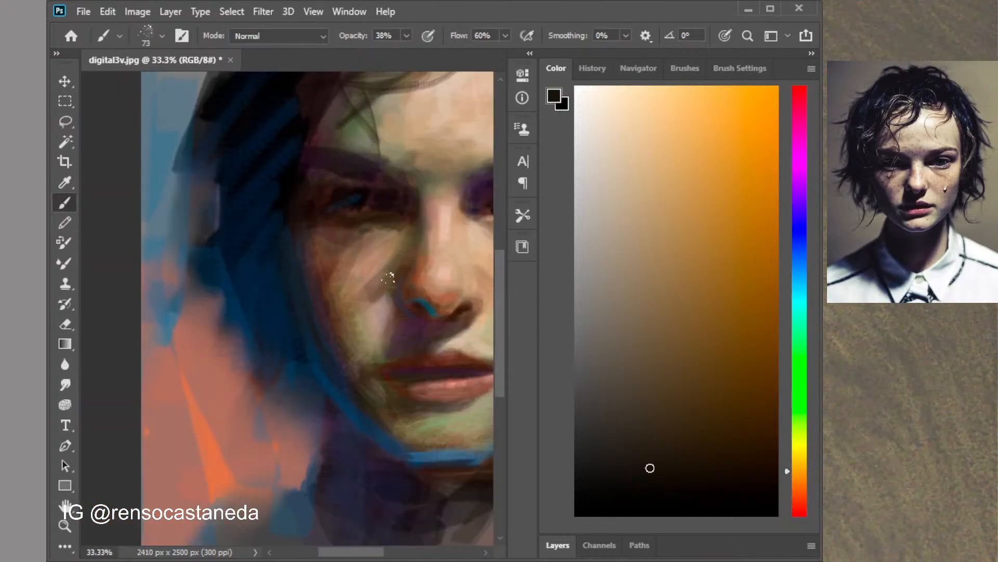
left_click_drag(390, 274, 241, 314)
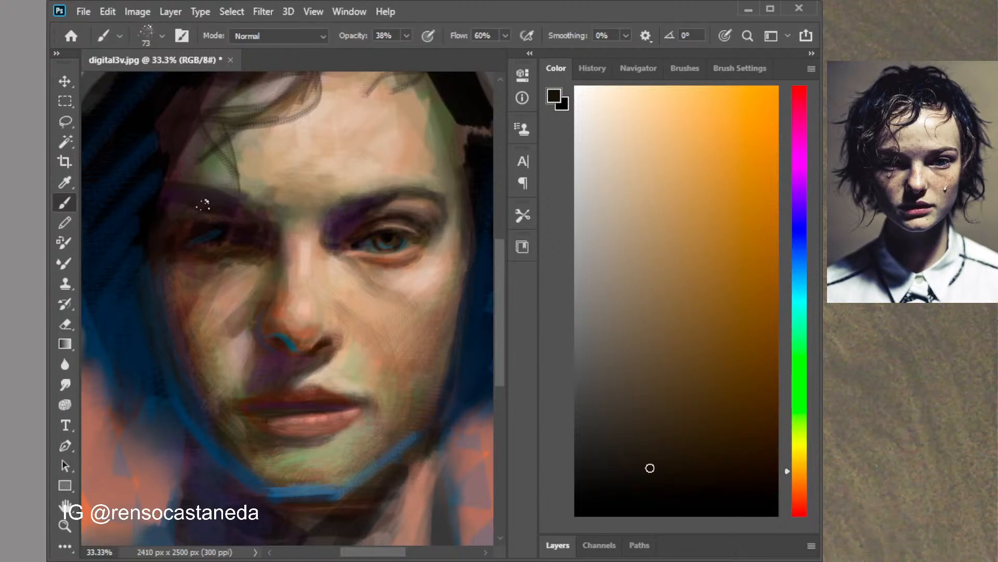
mouse_move(207, 195)
left_mouse_down()
mouse_move(185, 191)
mouse_move(228, 191)
mouse_move(198, 180)
mouse_move(245, 201)
left_mouse_up()
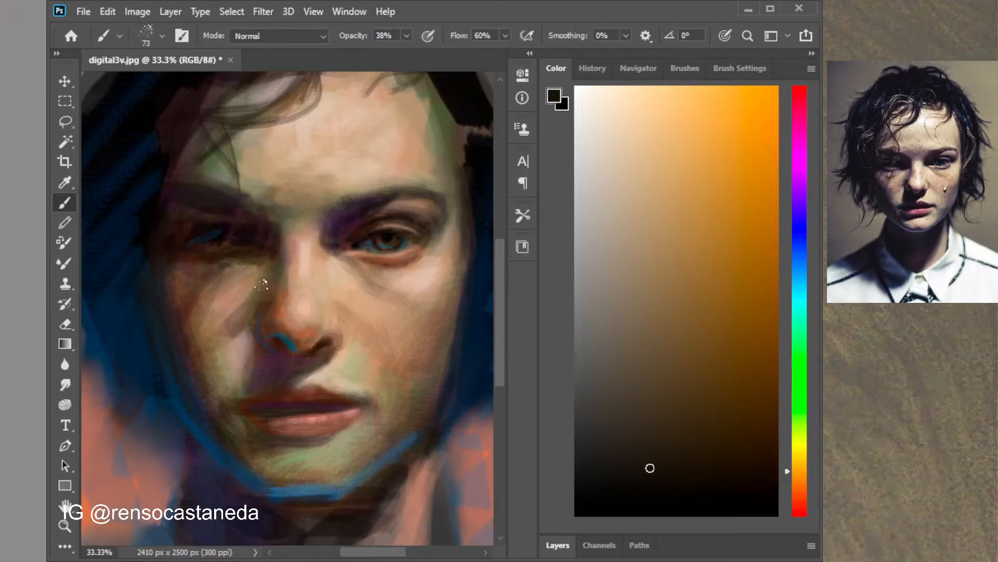
left_click_drag(257, 279, 238, 303)
Set the brush to a darker near-black colour, 73% opacity and a size of 171 px
key("ctrl+minus")
key("ctrl+minus")
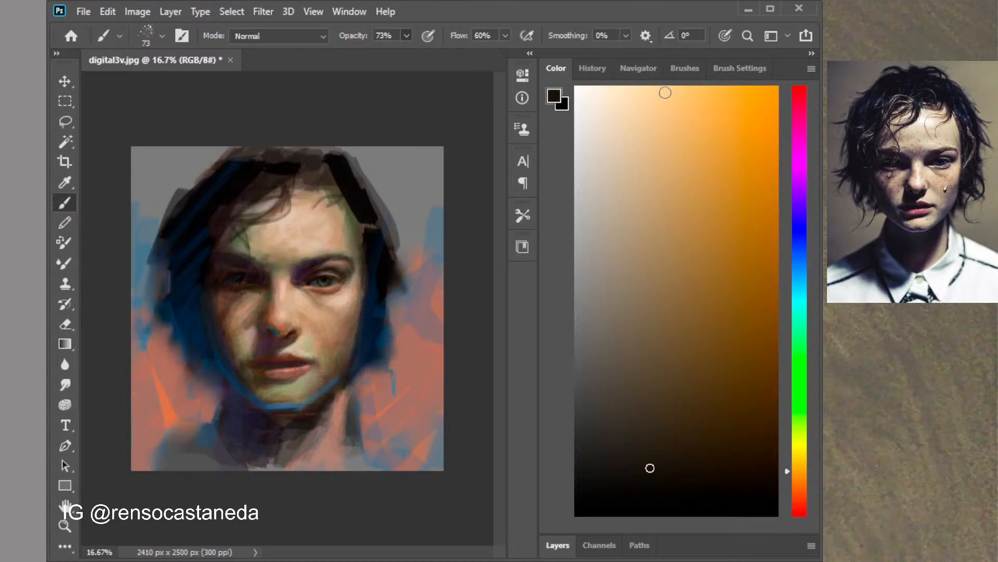
left_click(664, 484)
left_click(741, 68)
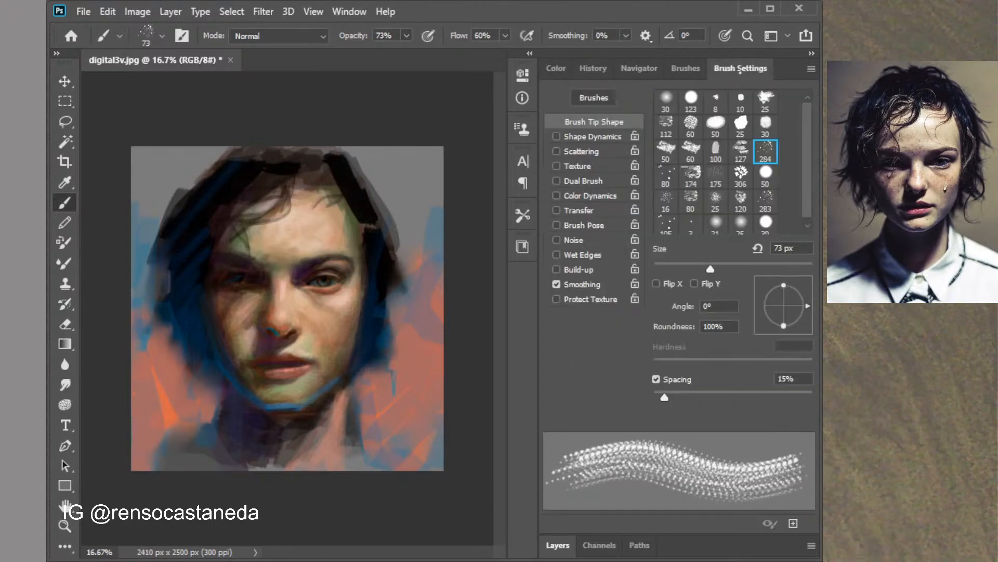
left_click(749, 269)
left_click_drag(748, 269, 761, 268)
Paint loose dark hair strands from the crown down the lit side of the head to the neck
mouse_move(351, 155)
left_mouse_down()
mouse_move(361, 201)
mouse_move(372, 207)
left_mouse_up()
mouse_move(322, 146)
left_mouse_down()
mouse_move(363, 179)
mouse_move(329, 168)
mouse_move(315, 155)
mouse_move(357, 168)
left_mouse_up()
mouse_move(292, 149)
left_mouse_down()
mouse_move(379, 206)
mouse_move(352, 201)
mouse_move(403, 239)
left_mouse_up()
mouse_move(371, 207)
left_mouse_down()
mouse_move(406, 251)
mouse_move(398, 315)
left_mouse_up()
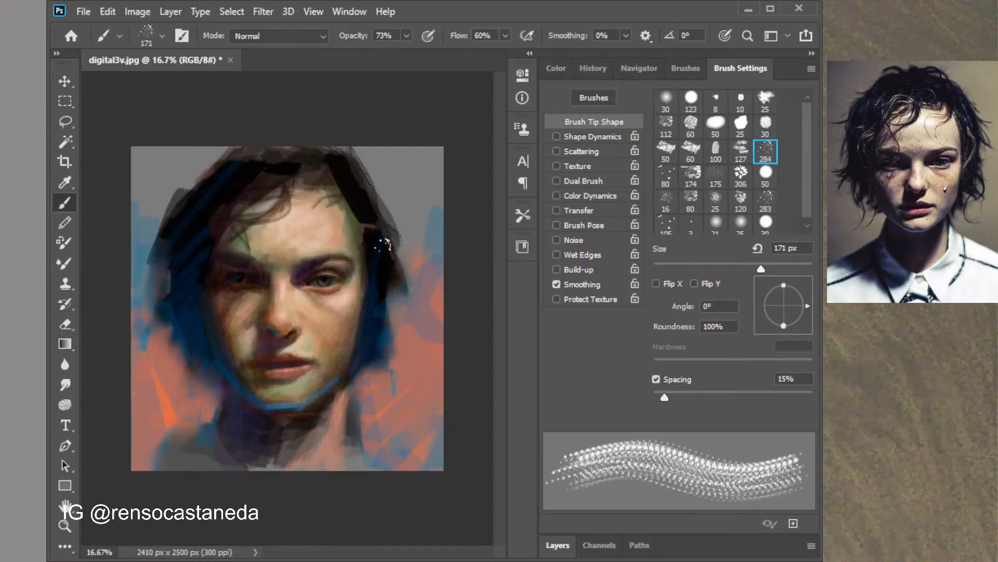
left_click_drag(383, 245, 358, 344)
mouse_move(378, 291)
left_mouse_down()
mouse_move(380, 343)
mouse_move(352, 384)
left_mouse_up()
left_click_drag(398, 337, 367, 402)
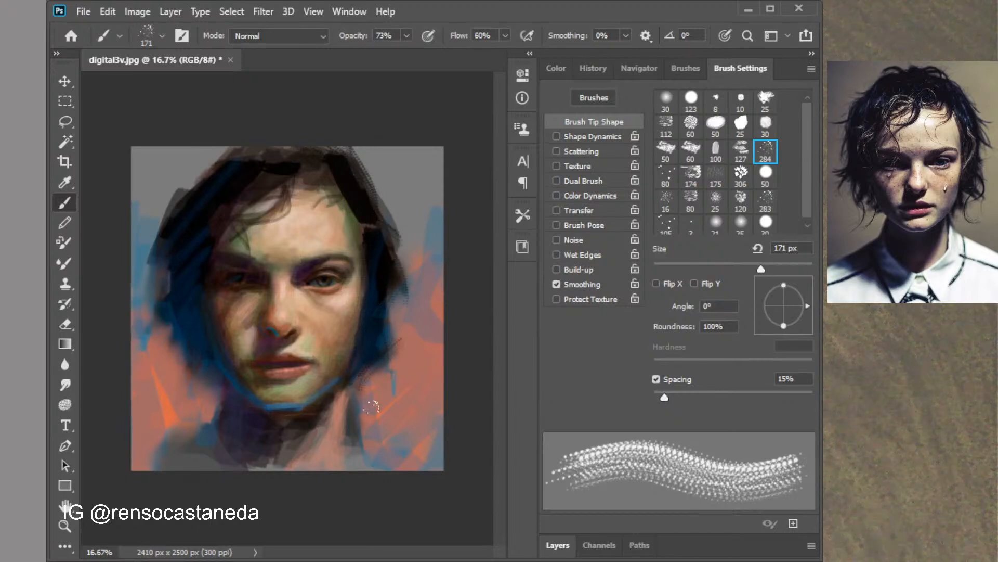
left_click_drag(392, 311, 398, 344)
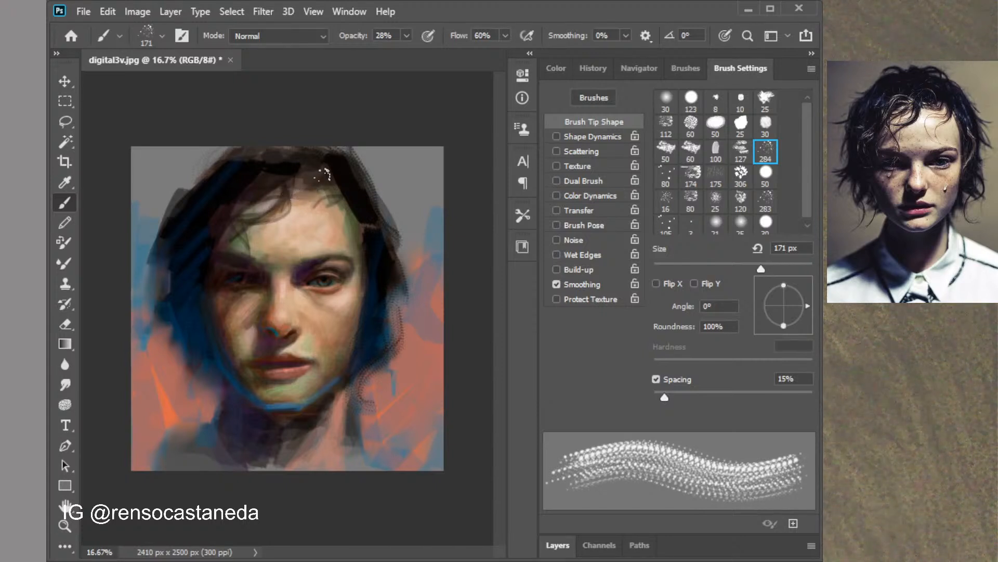
Lower the brush opacity to 28% and add faint hair strands over the forehead and along both outer edges of the hair
left_click_drag(319, 210, 322, 233)
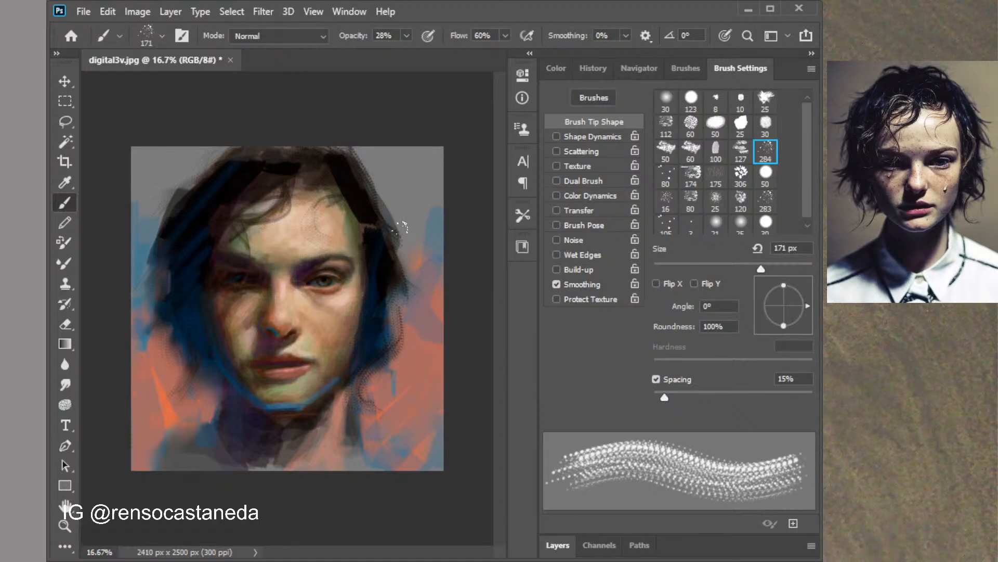
left_click_drag(389, 219, 403, 237)
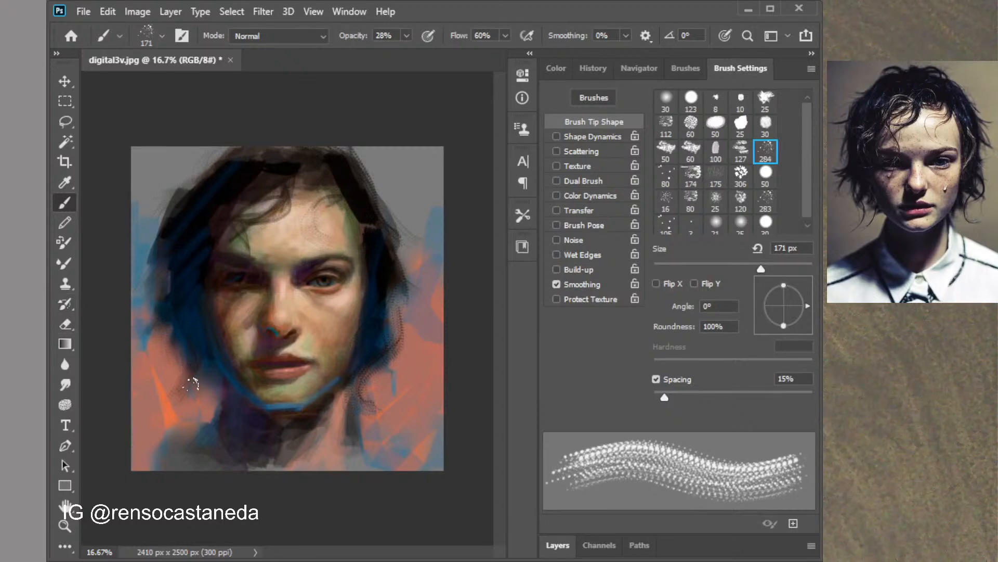
key("ctrl+plus")
key("ctrl+plus")
key("ctrl+plus")
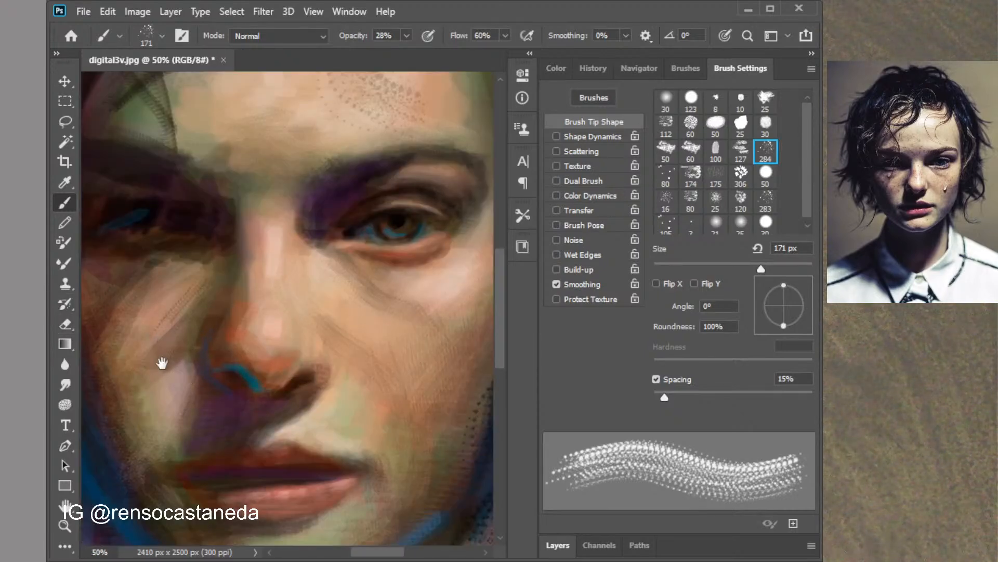
mouse_move(167, 356)
left_mouse_down()
mouse_move(276, 316)
mouse_move(299, 290)
mouse_move(323, 336)
mouse_move(328, 390)
mouse_move(301, 397)
left_mouse_up()
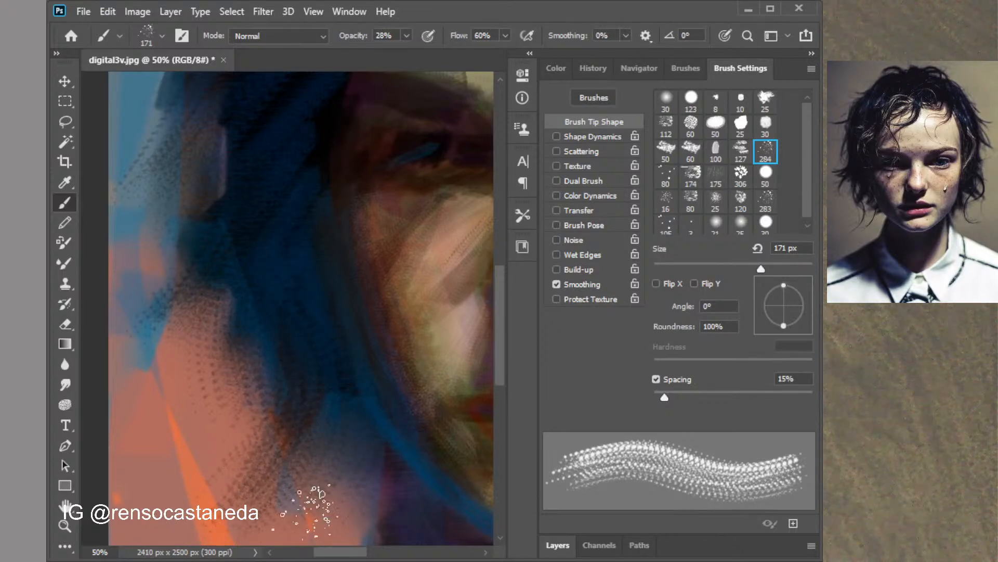
key("ctrl+minus")
key("ctrl+minus")
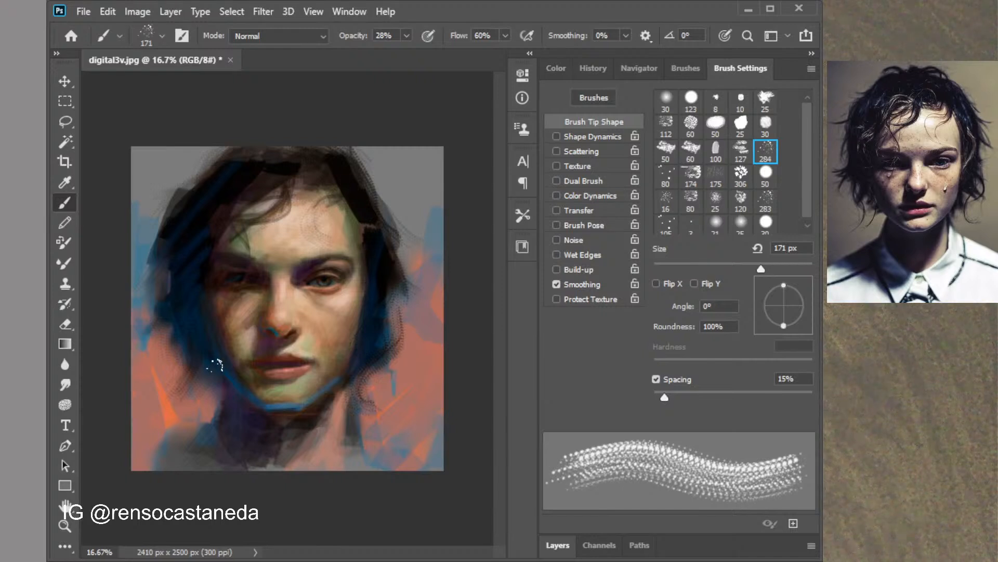
left_click(65, 161)
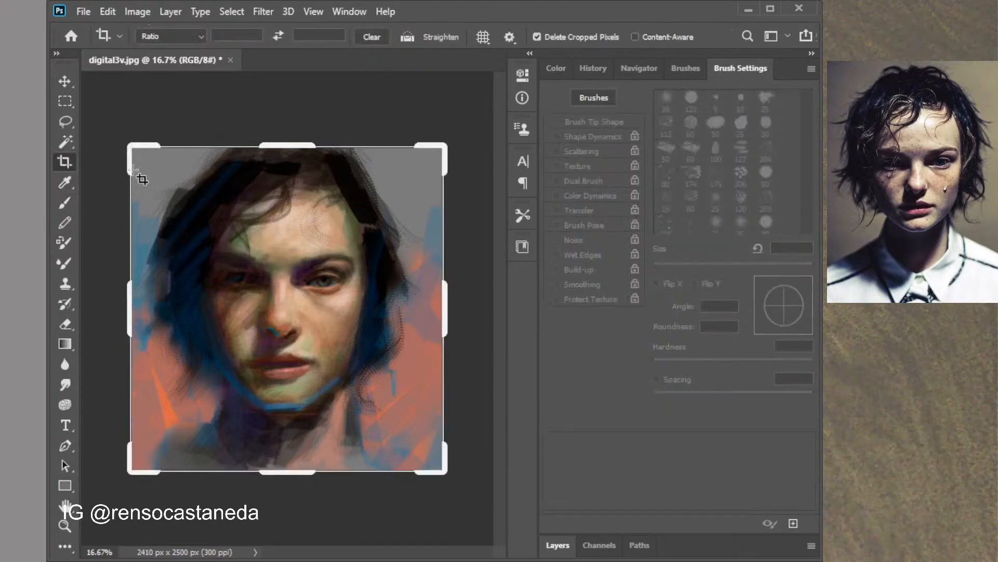
left_click_drag(279, 147, 288, 127)
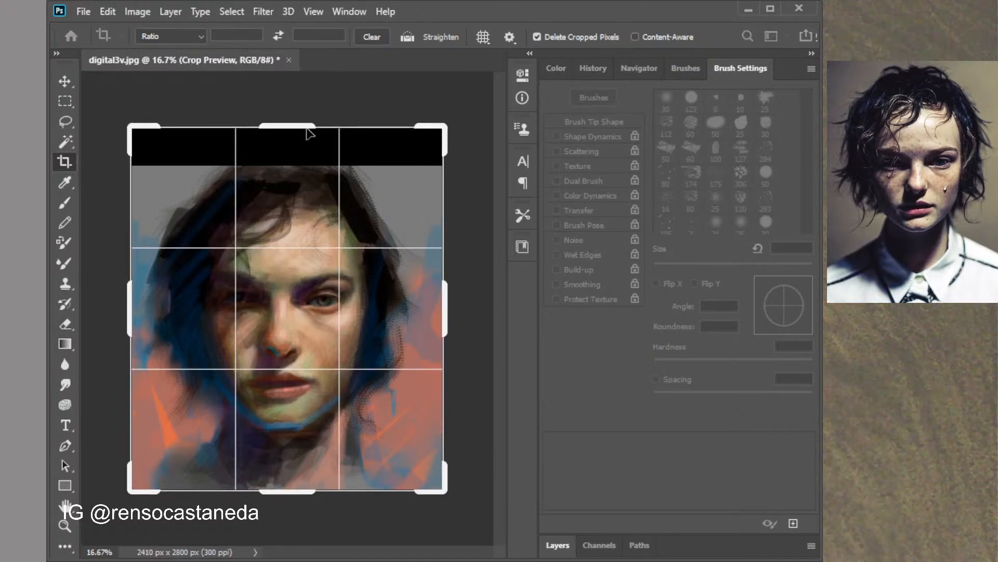
key("ctrl+z")
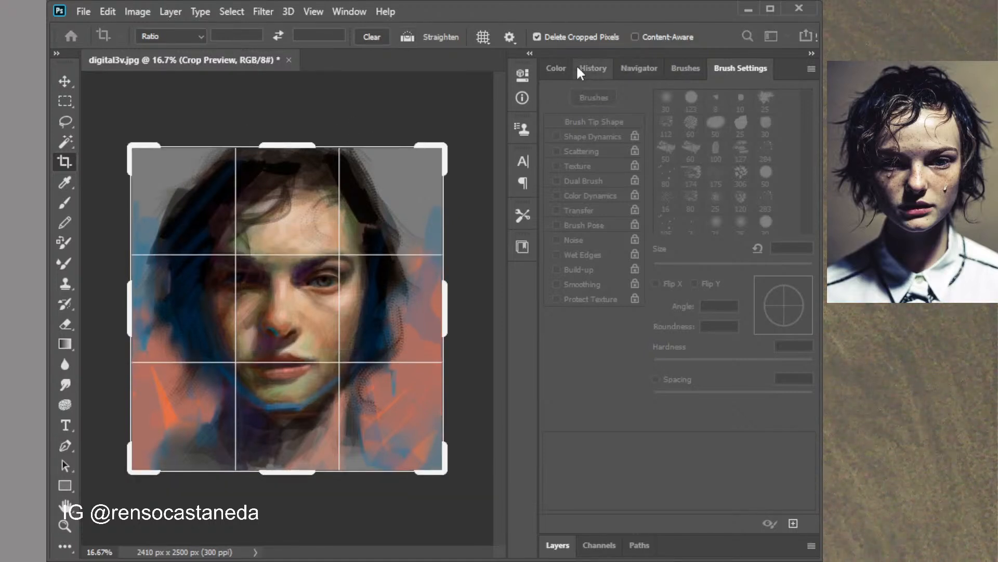
left_click(560, 71)
left_click(562, 104)
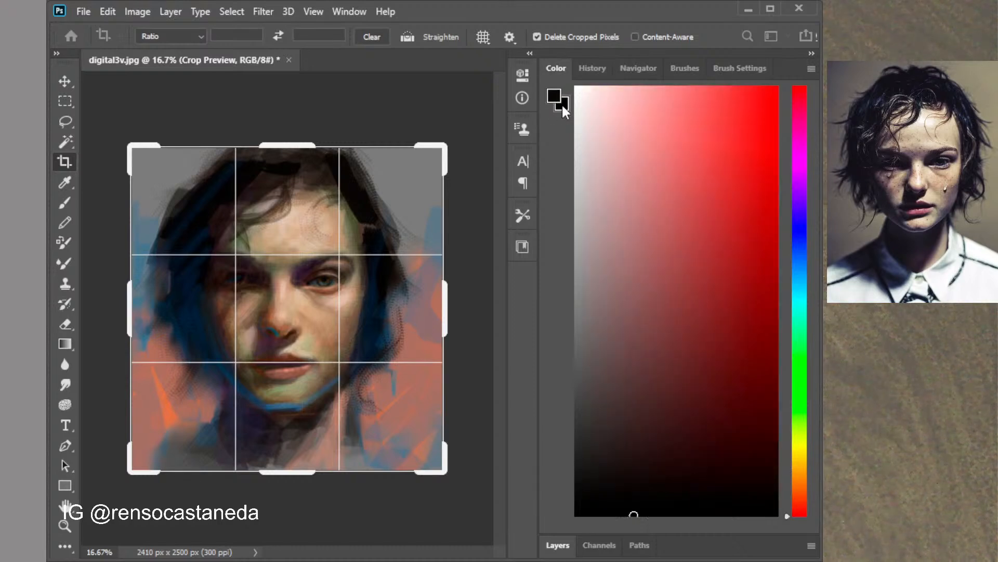
left_click(564, 104)
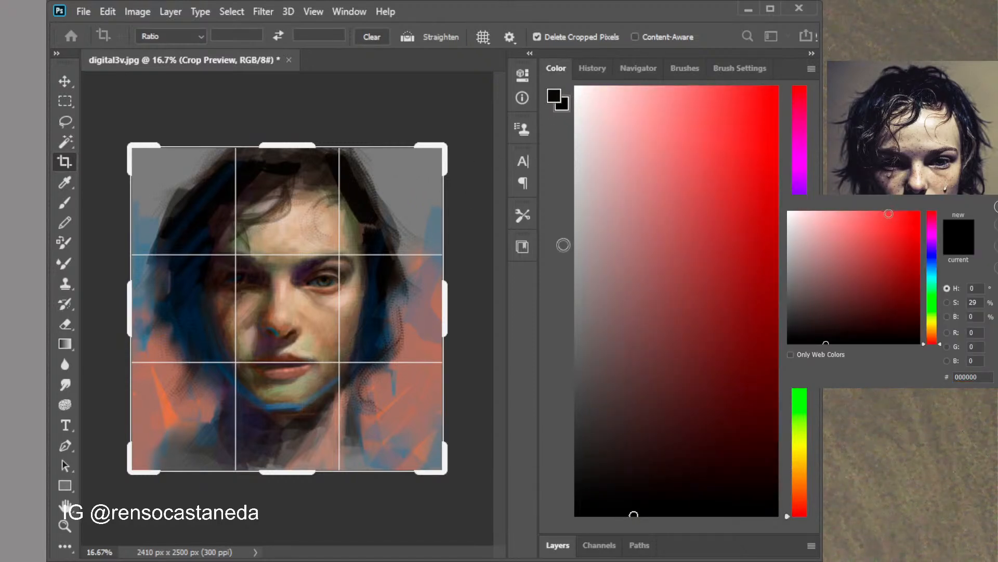
key("Return")
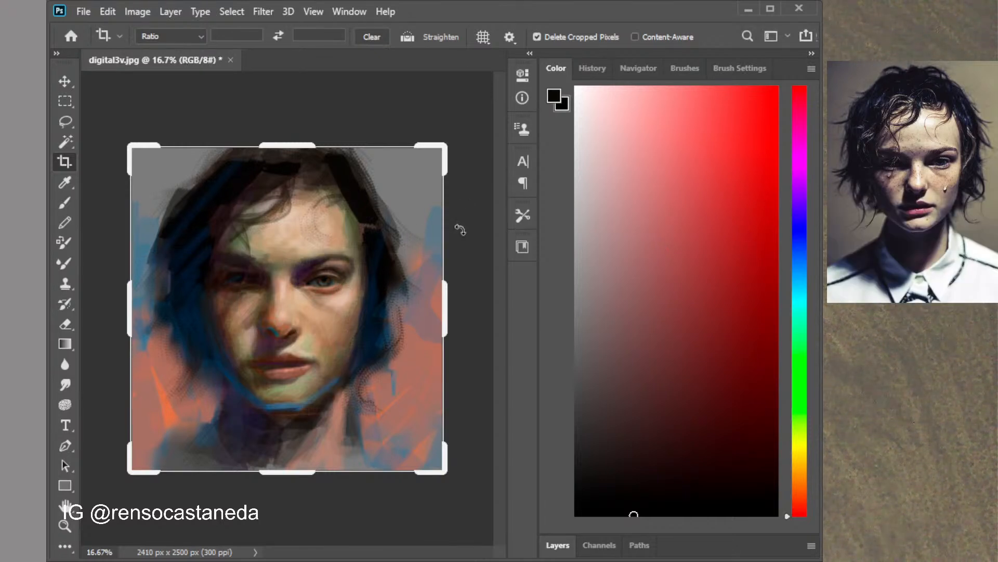
left_click_drag(450, 246, 450, 246)
left_click(65, 81)
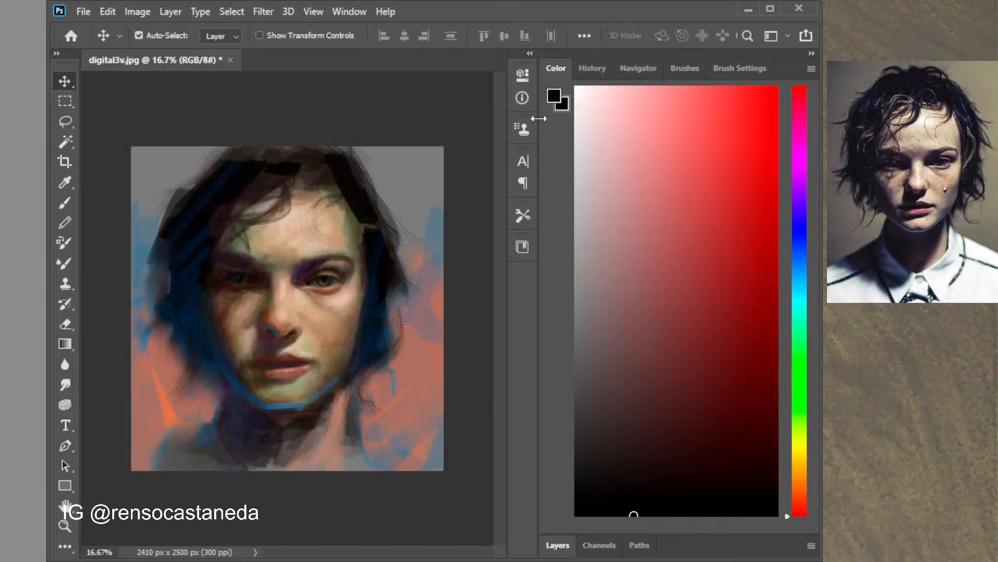
Set the background colour to the grey #7b7b7b sampled from the portrait's upper backdrop
key("i")
left_click(562, 105)
left_click(406, 164)
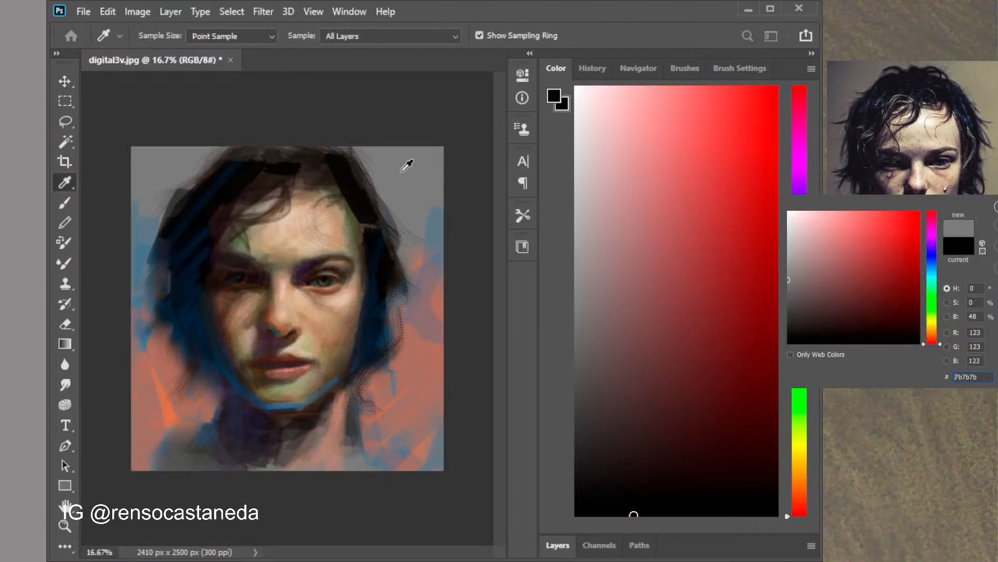
key("Return")
key("v")
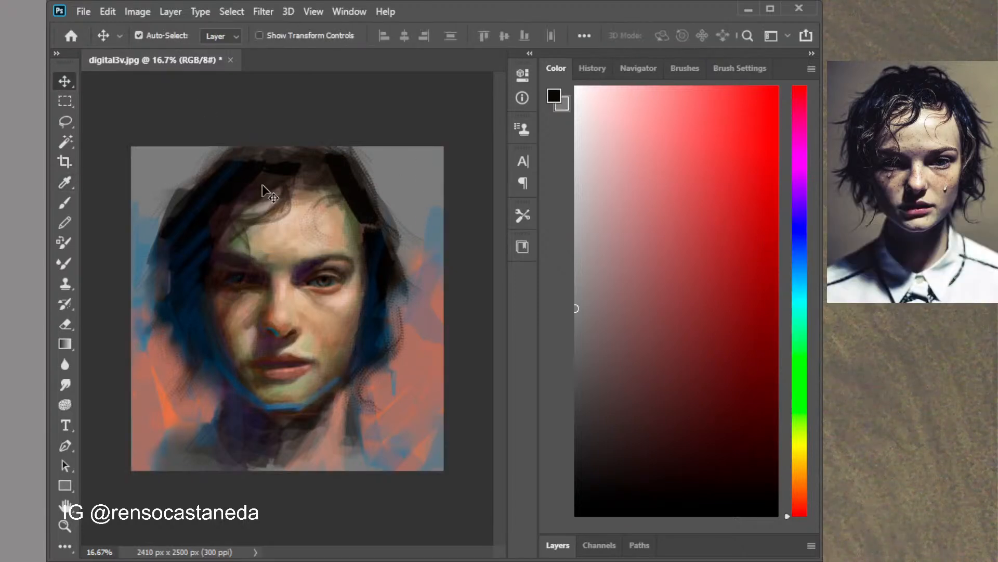
Crop-extend the canvas upward to 2410 x 2788 px to add grey backdrop above the head, and save the file
key("c")
left_click_drag(290, 145, 295, 130)
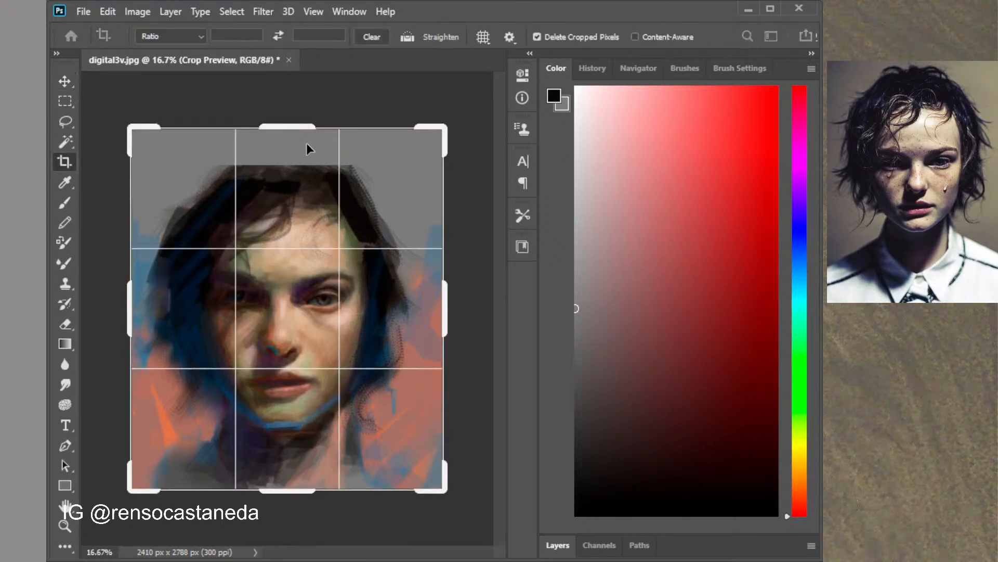
key("Return")
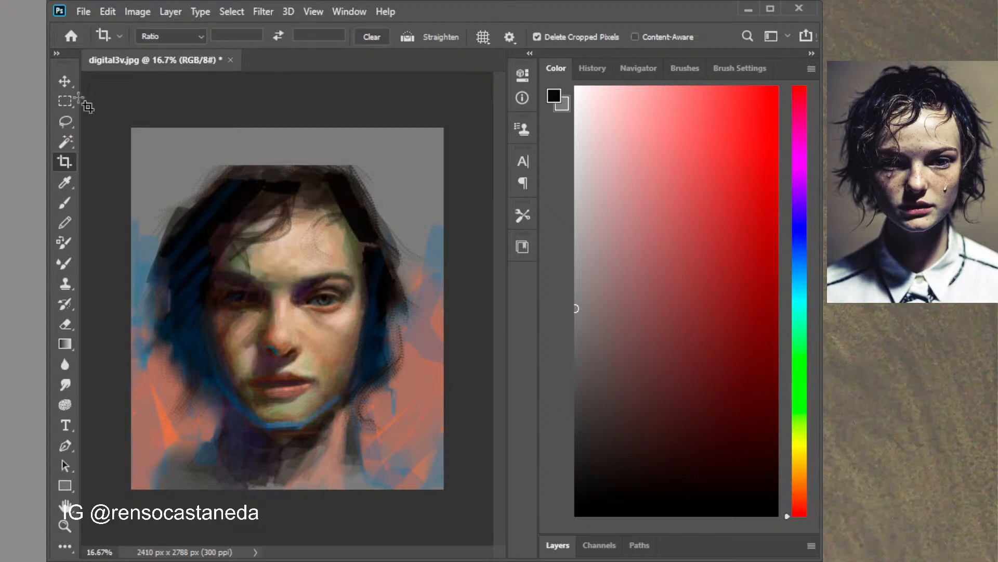
left_click(65, 83)
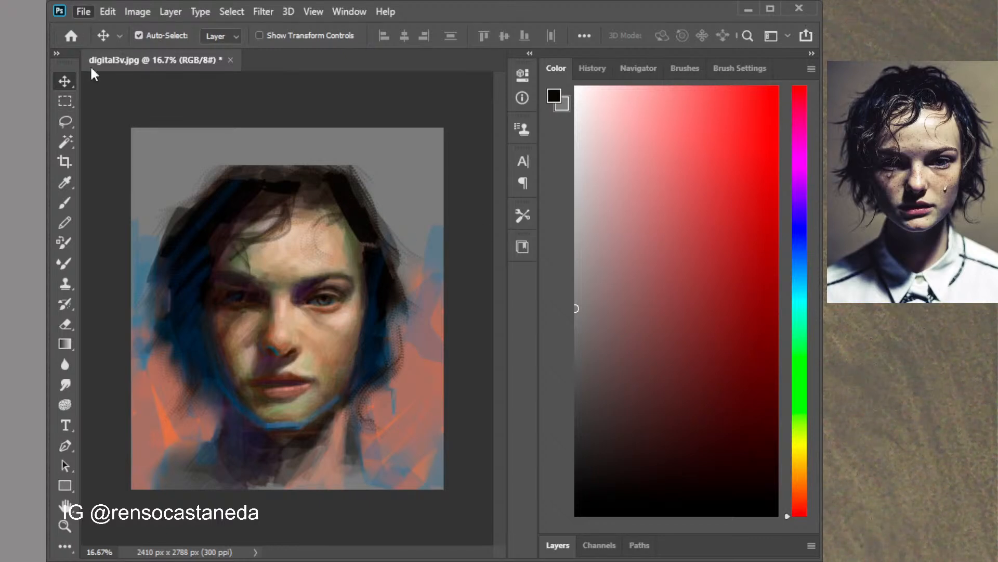
key("ctrl+s")
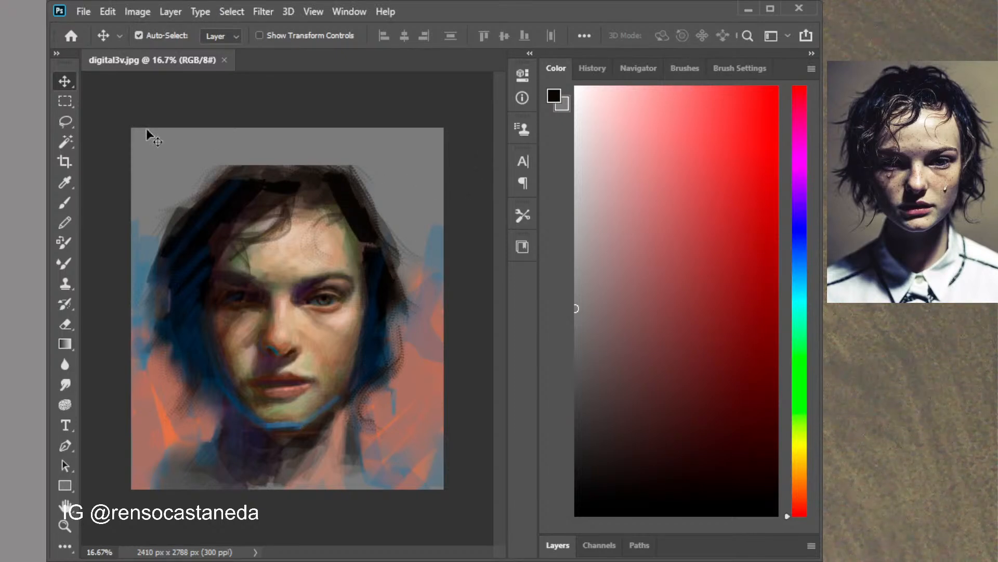
Brush a faint dark hair mass over the crown into the added backdrop at 28% opacity, and expand the layers list
key("b")
left_click(71, 204)
mouse_move(286, 170)
left_mouse_down()
mouse_move(245, 176)
mouse_move(265, 163)
mouse_move(285, 169)
mouse_move(264, 161)
mouse_move(334, 168)
mouse_move(239, 170)
left_mouse_up()
left_click(558, 545)
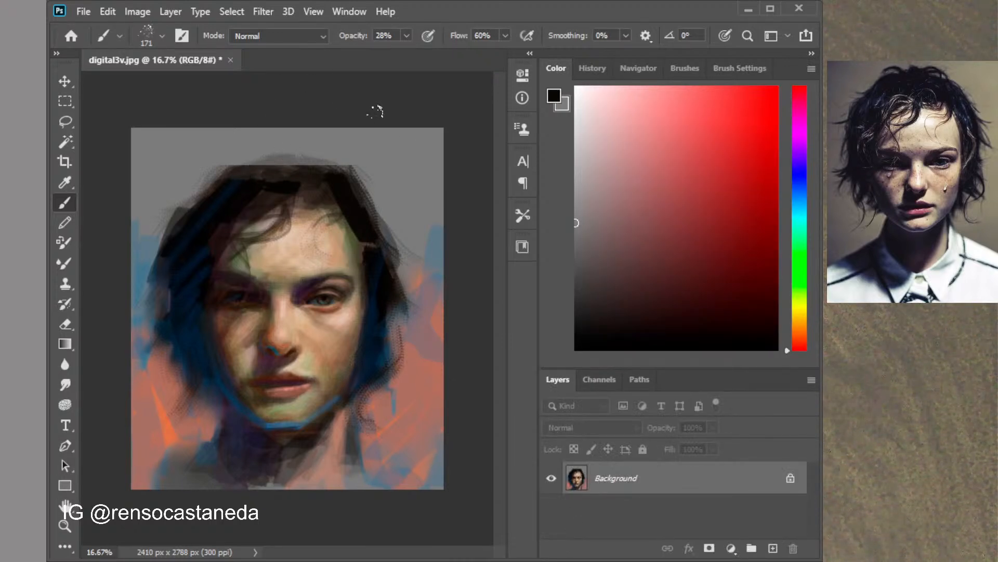
Set the background colour to near-black, raise brush opacity to 61%, and paint dark strands around the crown, fringe and both outer hair edges
left_click(607, 321)
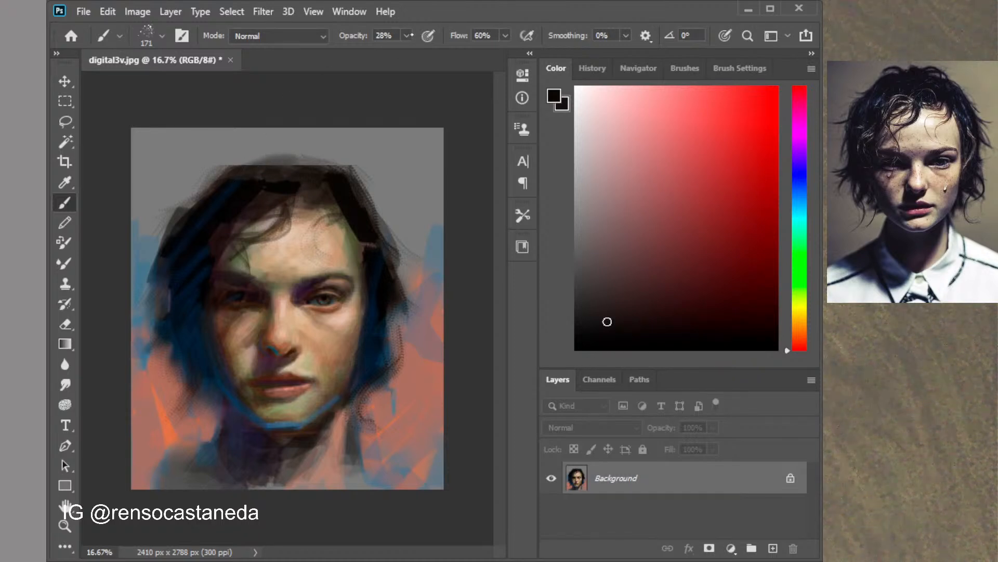
key("6")
key("1")
mouse_move(305, 169)
left_mouse_down()
mouse_move(266, 156)
mouse_move(228, 177)
mouse_move(273, 154)
mouse_move(235, 177)
mouse_move(335, 172)
mouse_move(296, 174)
mouse_move(338, 158)
mouse_move(300, 163)
mouse_move(348, 182)
mouse_move(302, 162)
mouse_move(334, 171)
mouse_move(364, 198)
mouse_move(338, 186)
mouse_move(339, 212)
mouse_move(321, 177)
left_mouse_up()
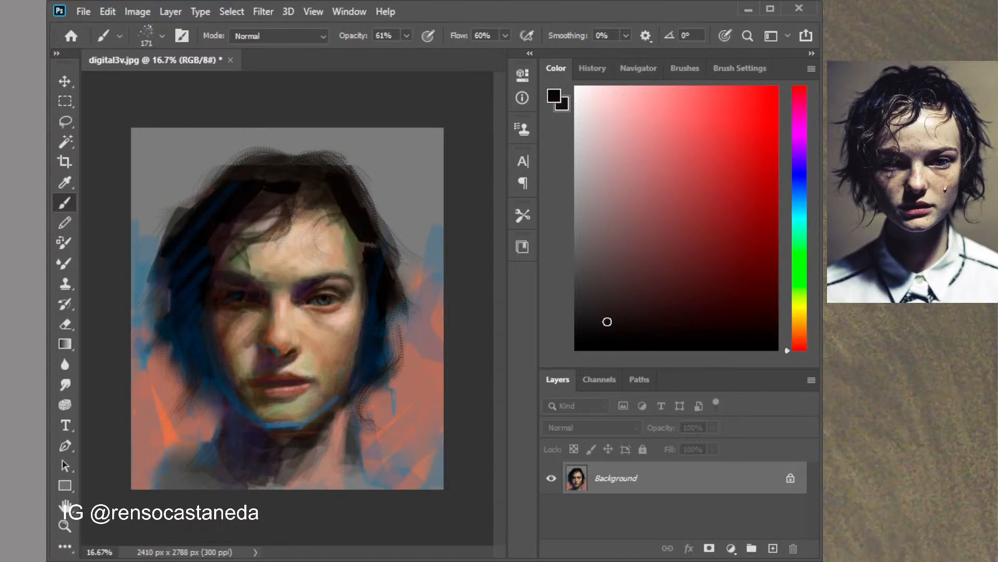
left_click_drag(255, 229, 275, 217)
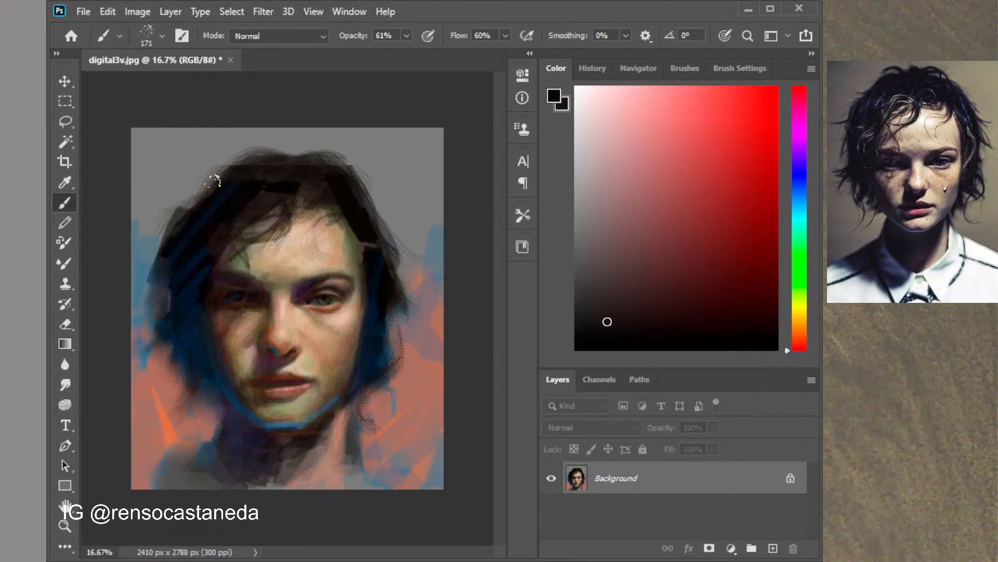
mouse_move(232, 160)
left_mouse_down()
mouse_move(211, 183)
mouse_move(249, 152)
mouse_move(198, 212)
mouse_move(216, 178)
mouse_move(165, 217)
mouse_move(212, 180)
mouse_move(156, 203)
left_mouse_up()
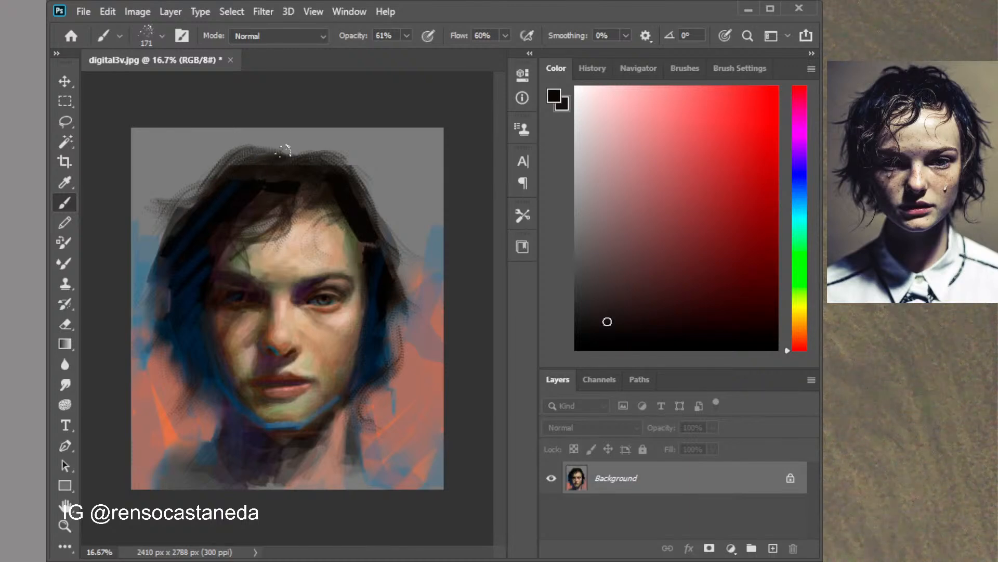
mouse_move(285, 150)
left_mouse_down()
mouse_move(314, 168)
mouse_move(275, 157)
mouse_move(333, 162)
mouse_move(311, 157)
mouse_move(376, 187)
mouse_move(349, 162)
mouse_move(383, 217)
mouse_move(404, 271)
left_mouse_up()
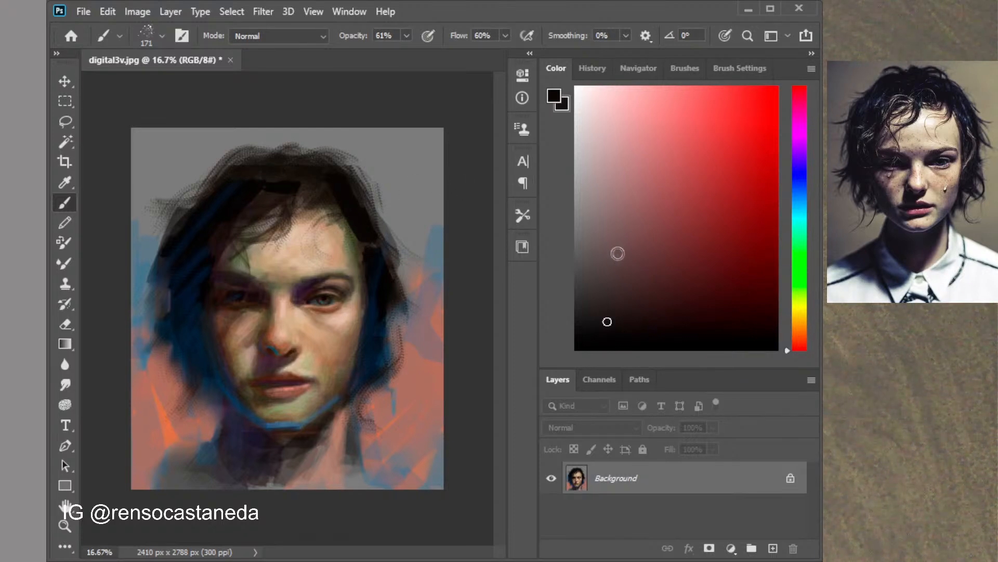
Reduce the brush size to 61 px and paint fine loose strands over the lit side of the forehead and beside the lit cheek
left_click(740, 68)
left_click(701, 269)
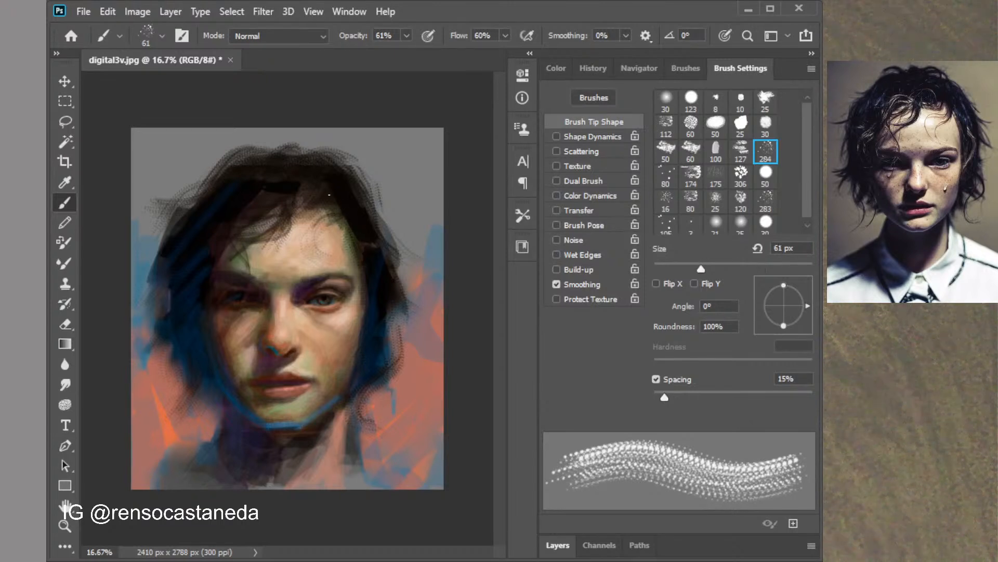
left_click_drag(339, 223, 312, 266)
left_click_drag(341, 229, 307, 267)
left_click_drag(337, 219, 292, 235)
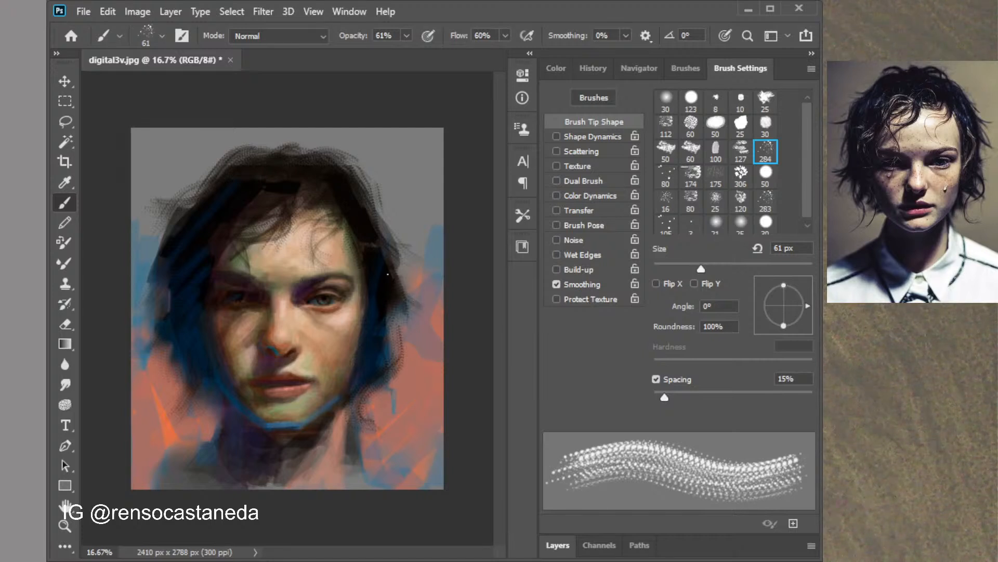
left_click_drag(396, 328, 393, 350)
left_click(666, 102)
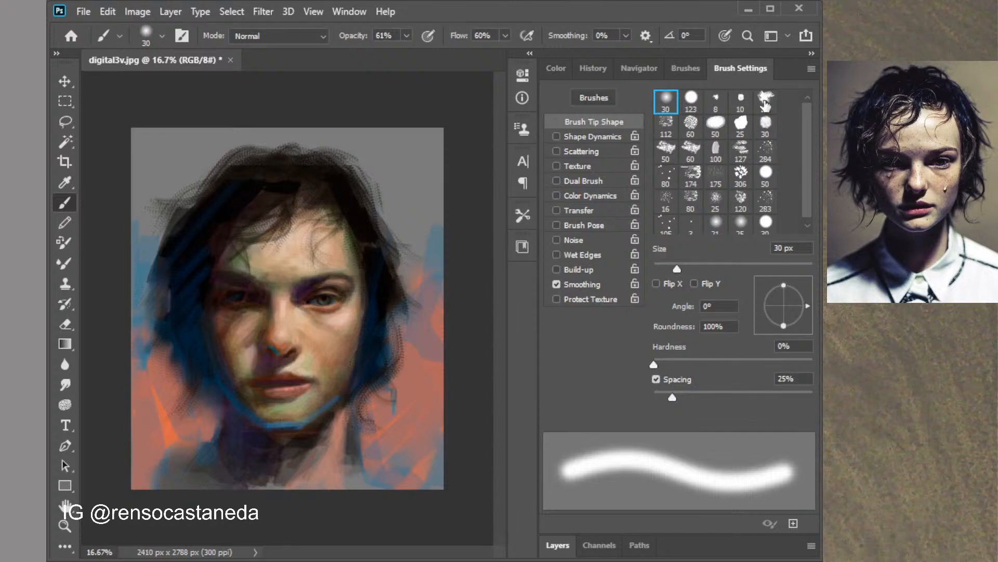
left_click(765, 102)
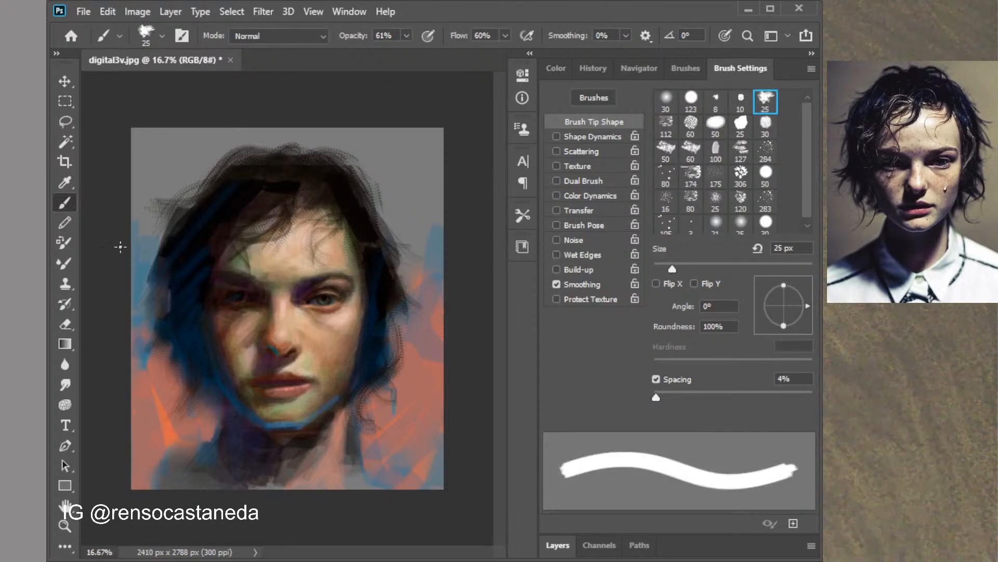
mouse_move(226, 406)
left_mouse_down()
mouse_move(239, 415)
mouse_move(227, 394)
left_mouse_up()
key("ctrl+z")
key("ctrl+plus")
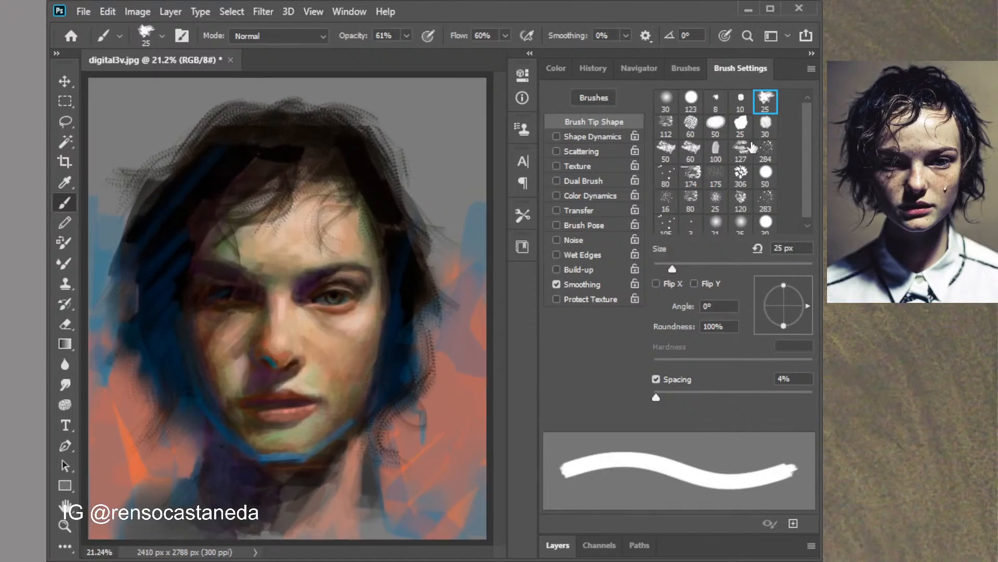
Try the 50 and 284 brush tips at several sizes, and settle on the 60 px textured tip at 15% opacity
left_click(690, 149)
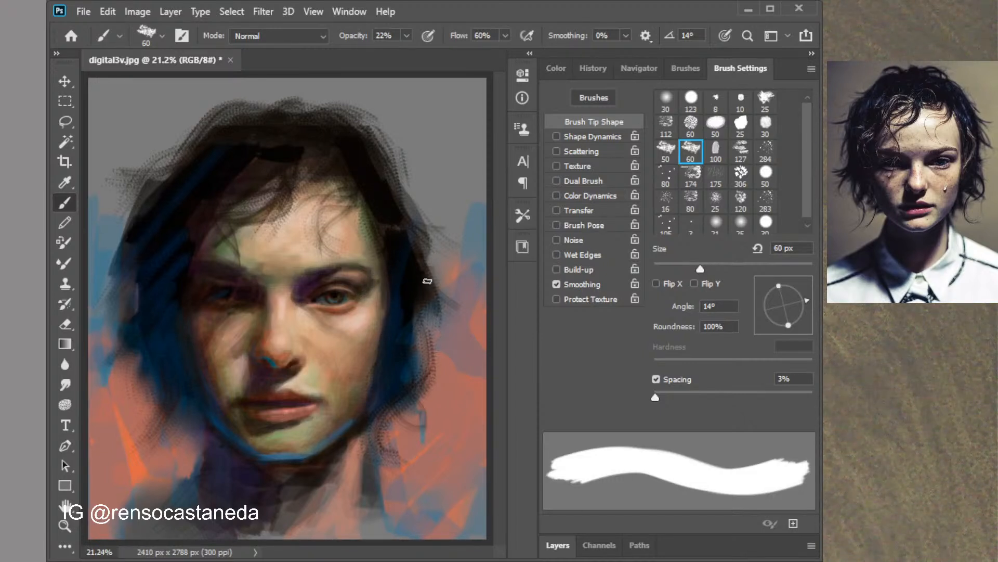
key("0")
key("5")
left_click_drag(701, 269, 726, 269)
left_click(758, 249)
left_click(666, 151)
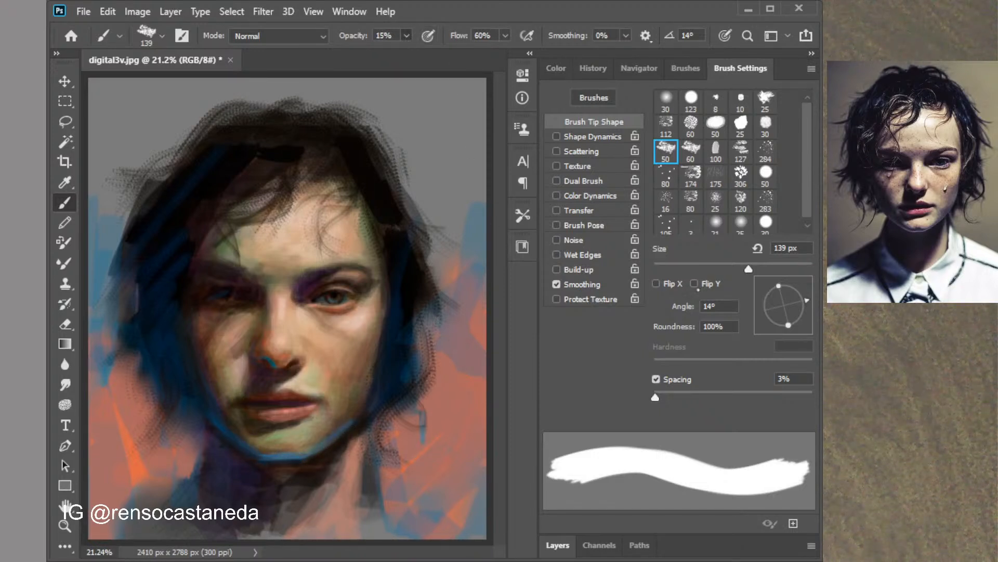
left_click_drag(748, 268, 713, 269)
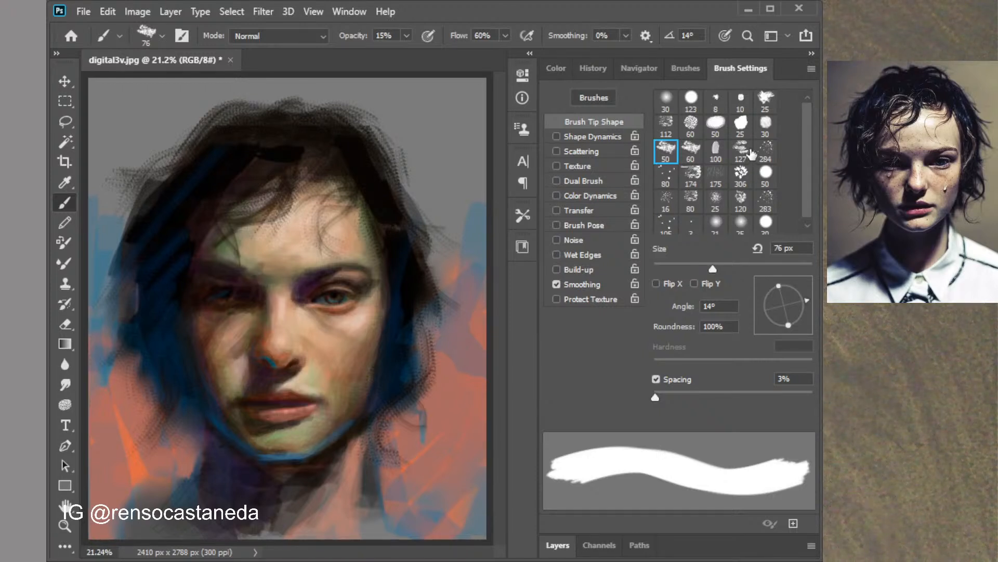
left_click(773, 152)
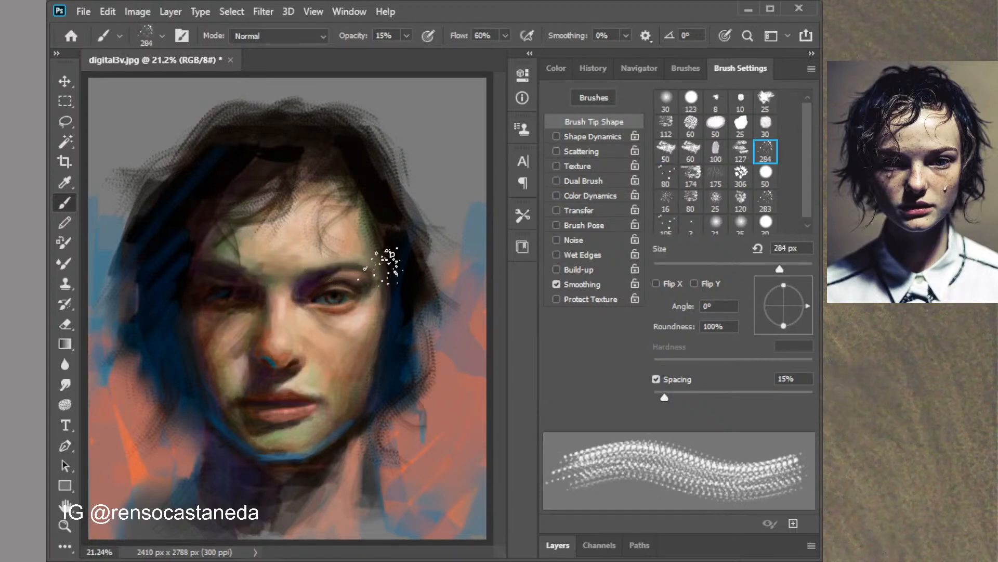
left_click(745, 265)
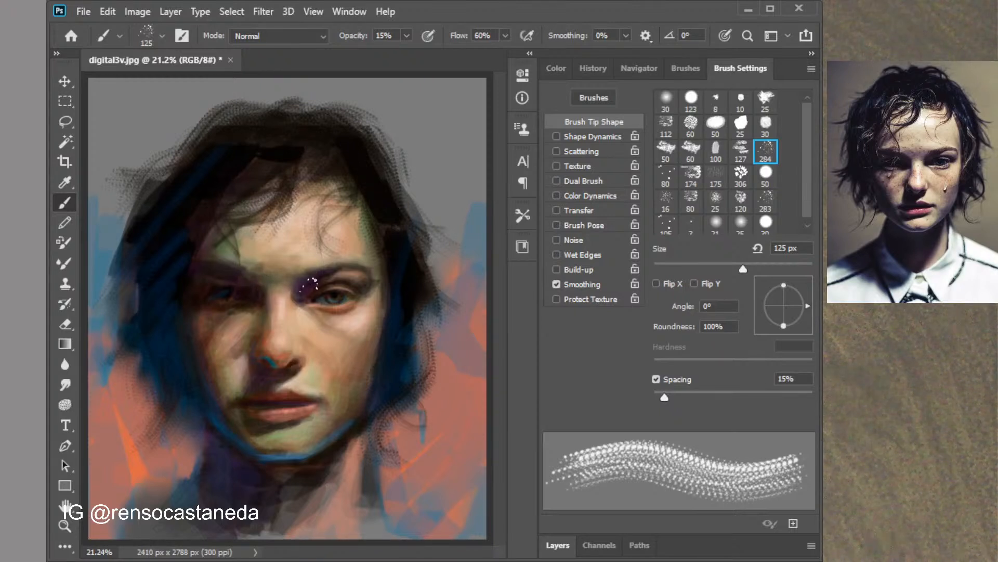
left_click(690, 150)
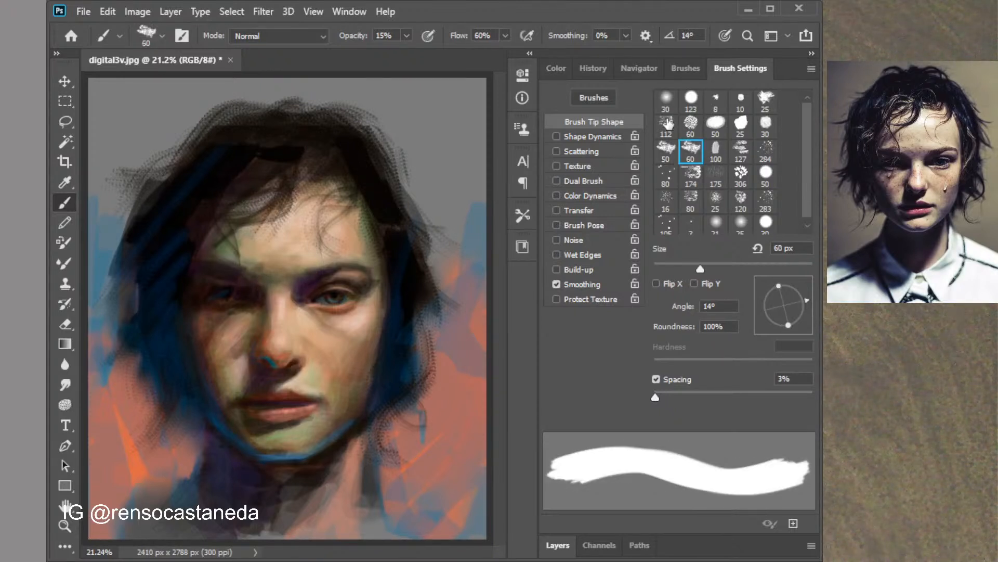
Set the background colour to a light orange
left_click(552, 67)
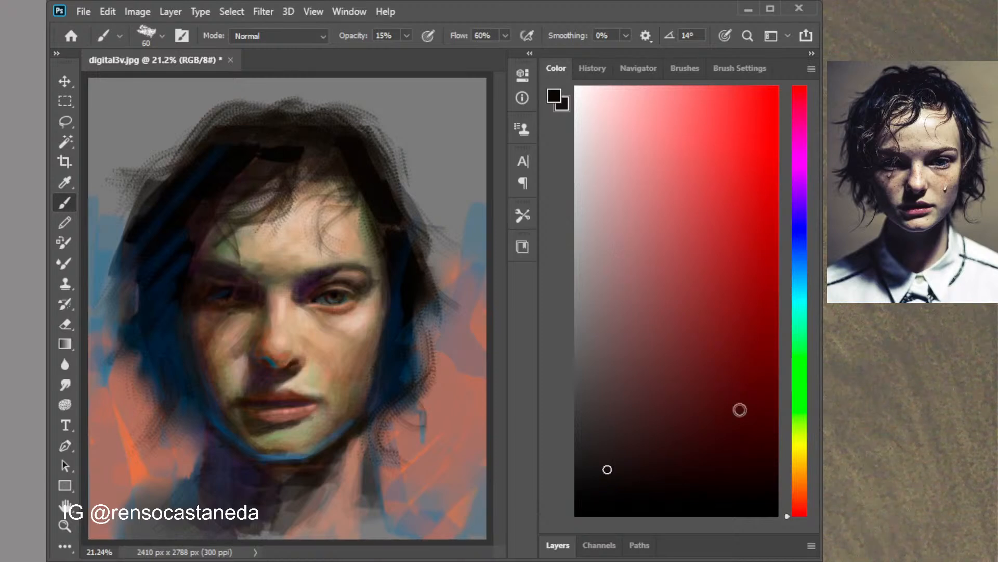
left_click(799, 475)
left_click(672, 163)
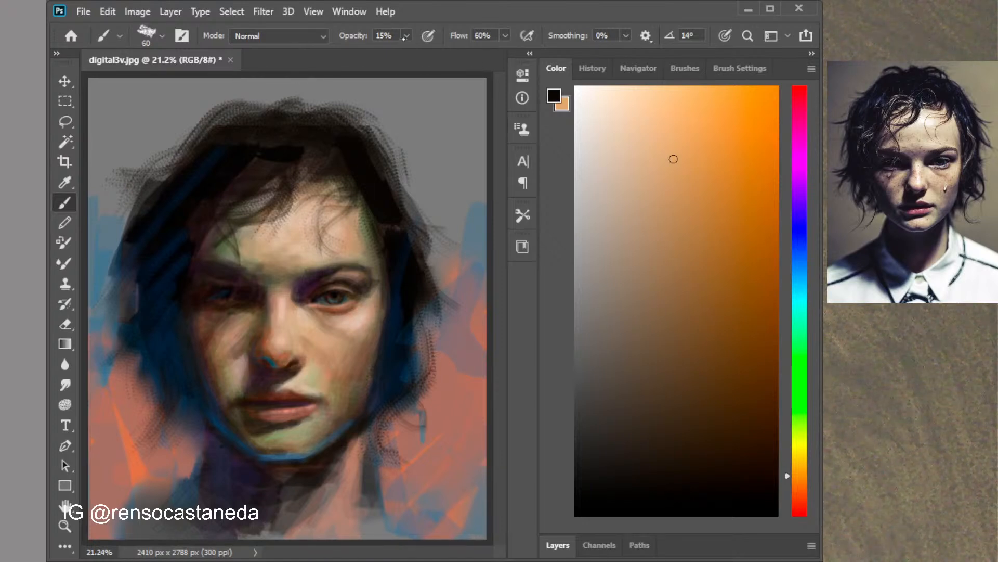
left_click_drag(299, 178, 280, 233)
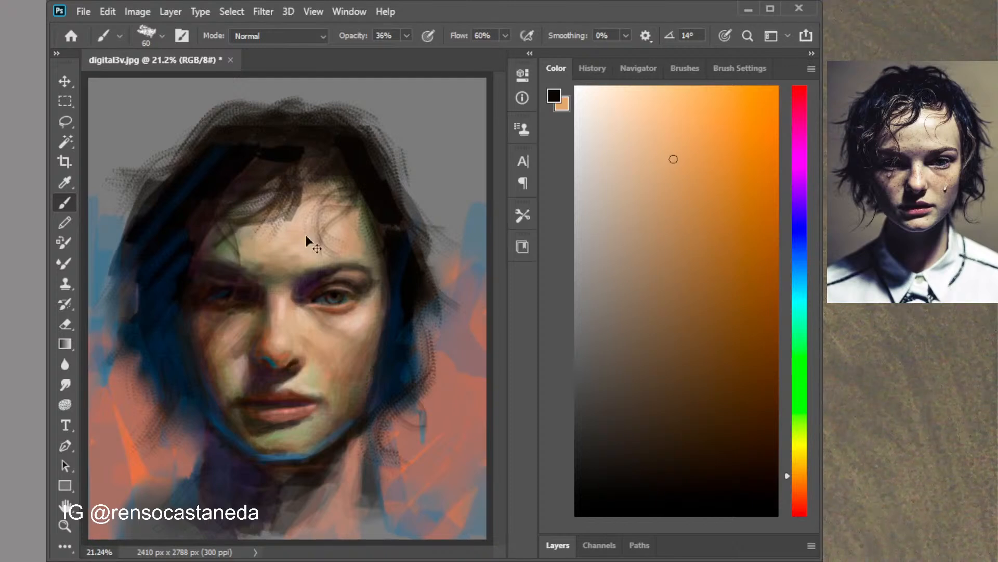
key("ctrl+z")
key("ctrl+z")
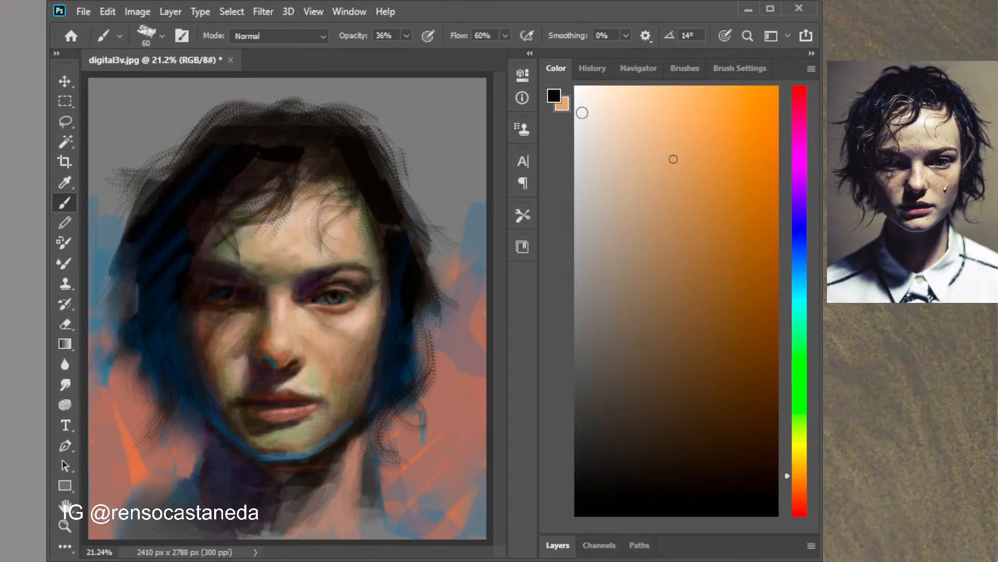
Set the foreground colour to a dusty pinkish brown and paint soft strokes at 15% opacity along the lit temple's hairline
left_click(555, 95)
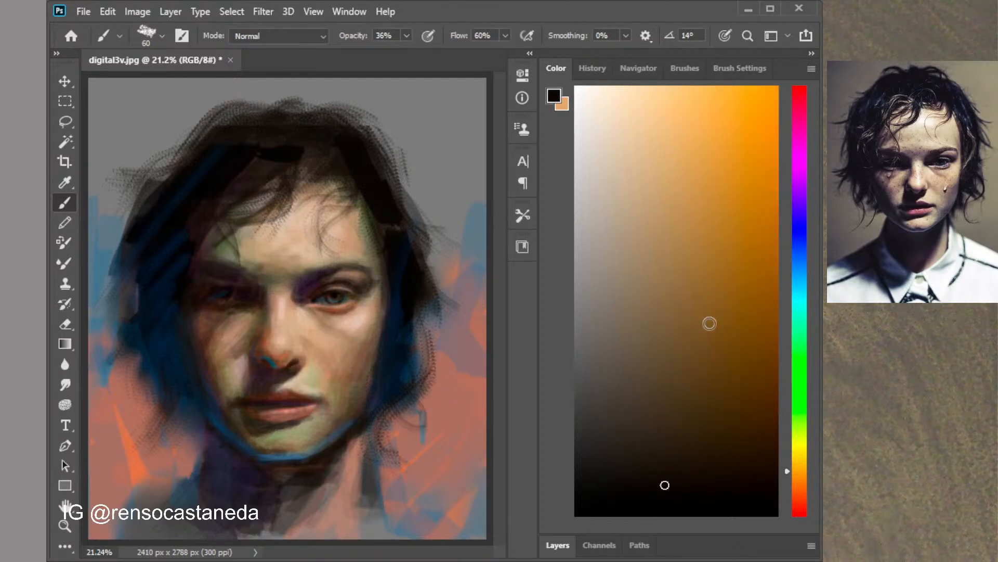
left_click_drag(800, 471, 799, 490)
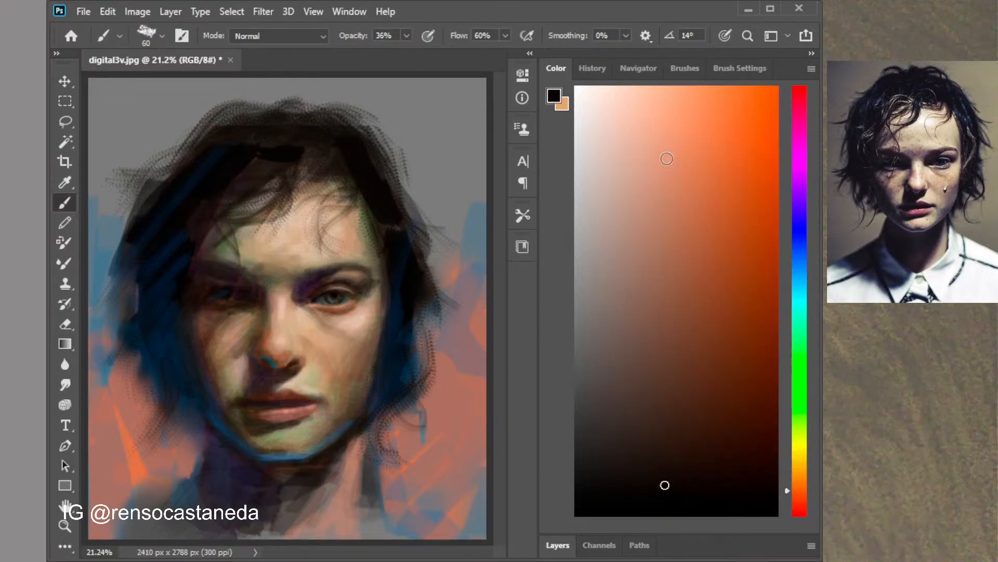
left_click(658, 150)
left_click(629, 245)
left_click_drag(359, 196, 372, 230)
left_click_drag(351, 191, 371, 234)
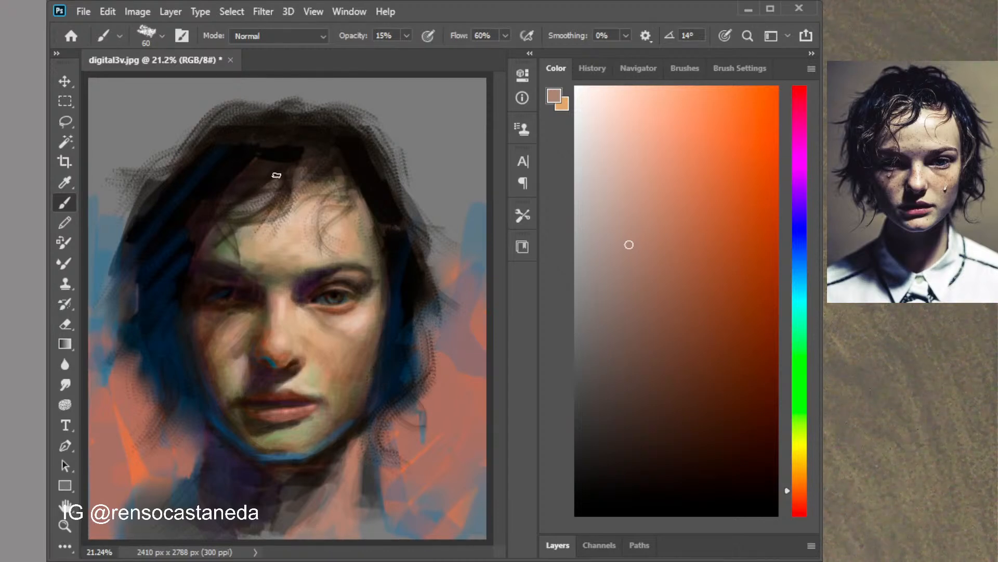
Paint faint pinkish-brown highlight strands sweeping from the parting across the shadow-side fringe
mouse_move(276, 175)
left_mouse_down()
mouse_move(224, 204)
mouse_move(266, 178)
mouse_move(232, 194)
mouse_move(214, 215)
mouse_move(216, 239)
mouse_move(250, 203)
mouse_move(215, 229)
left_mouse_up()
left_click_drag(261, 193, 228, 231)
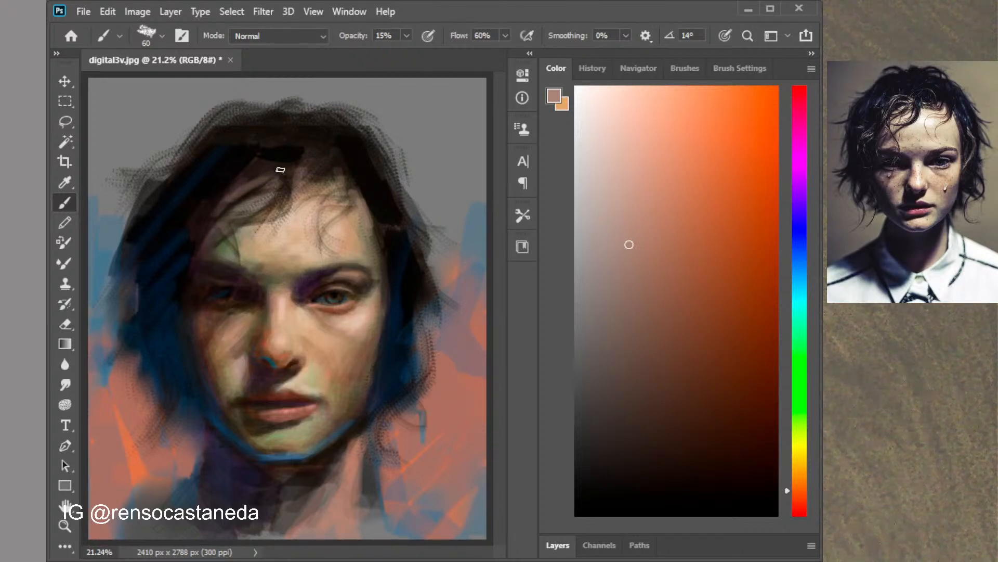
mouse_move(281, 169)
left_mouse_down()
mouse_move(205, 216)
mouse_move(268, 179)
mouse_move(211, 232)
mouse_move(240, 186)
mouse_move(290, 165)
left_mouse_up()
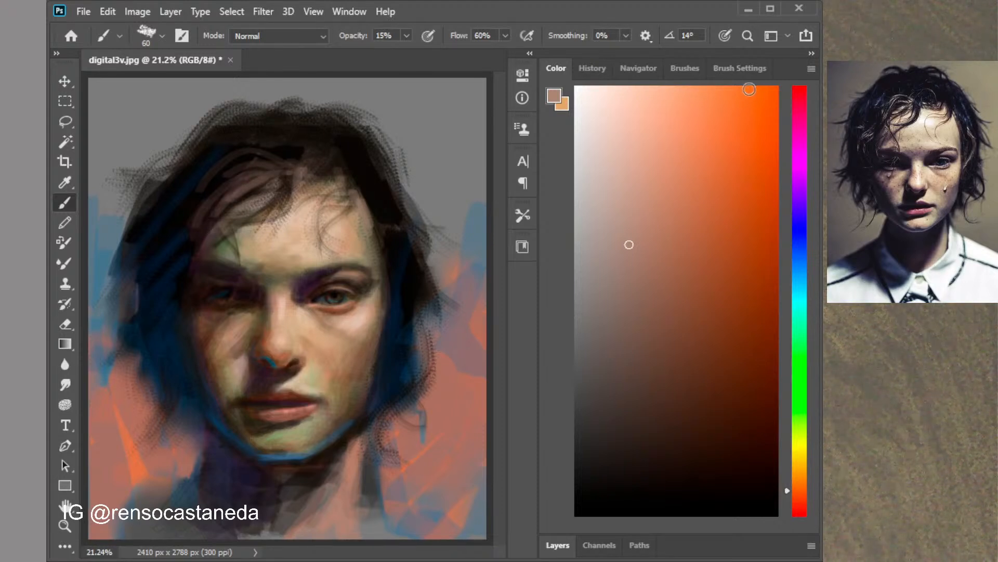
Switch to the 284 brush tip at 90 px and paint pale curved hair strands down both sides of the face, lowering opacity to 47%
left_click(740, 68)
left_click(766, 151)
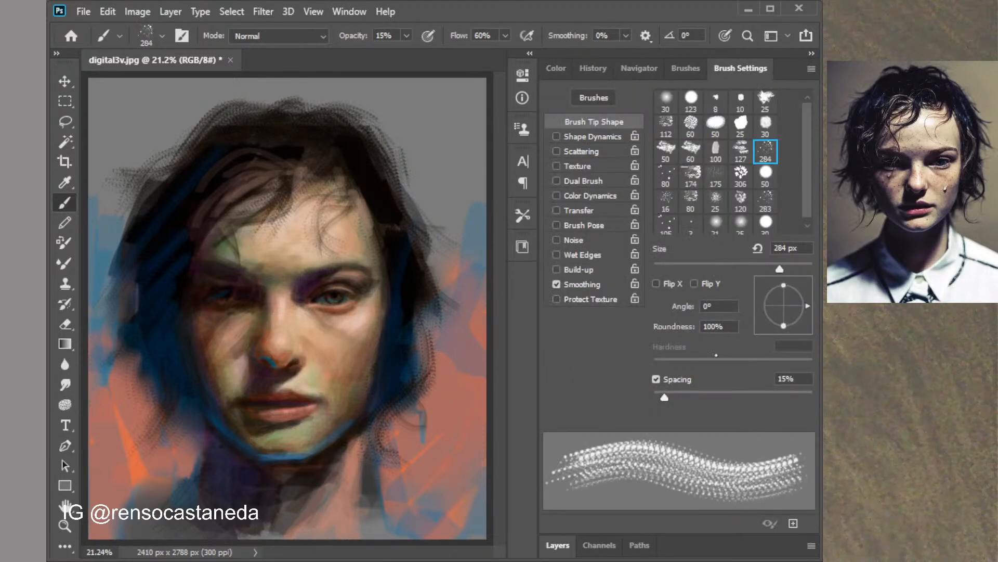
left_click_drag(780, 268, 723, 268)
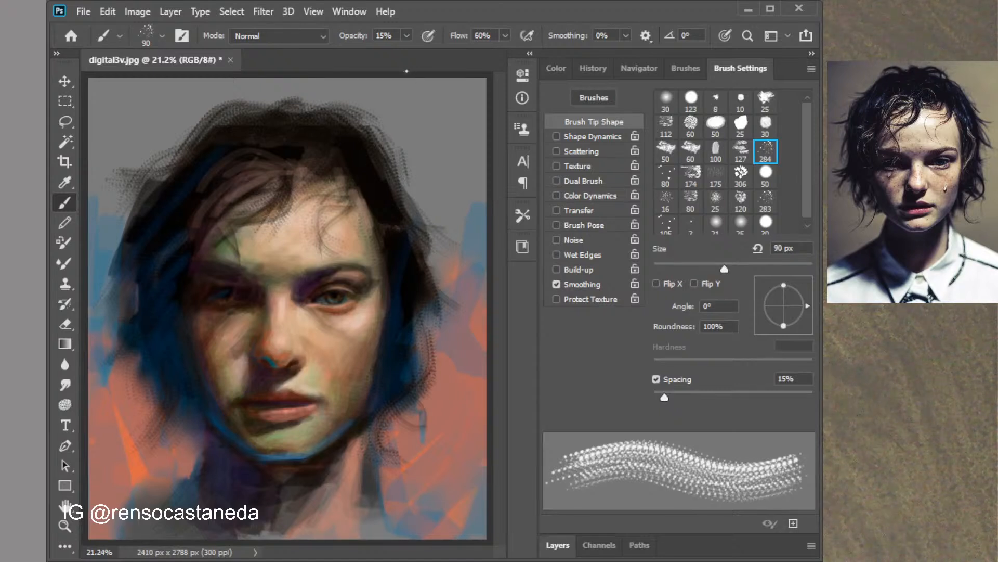
mouse_move(189, 238)
left_mouse_down()
mouse_move(152, 293)
mouse_move(172, 302)
mouse_move(158, 266)
mouse_move(206, 212)
mouse_move(187, 226)
mouse_move(160, 305)
left_mouse_up()
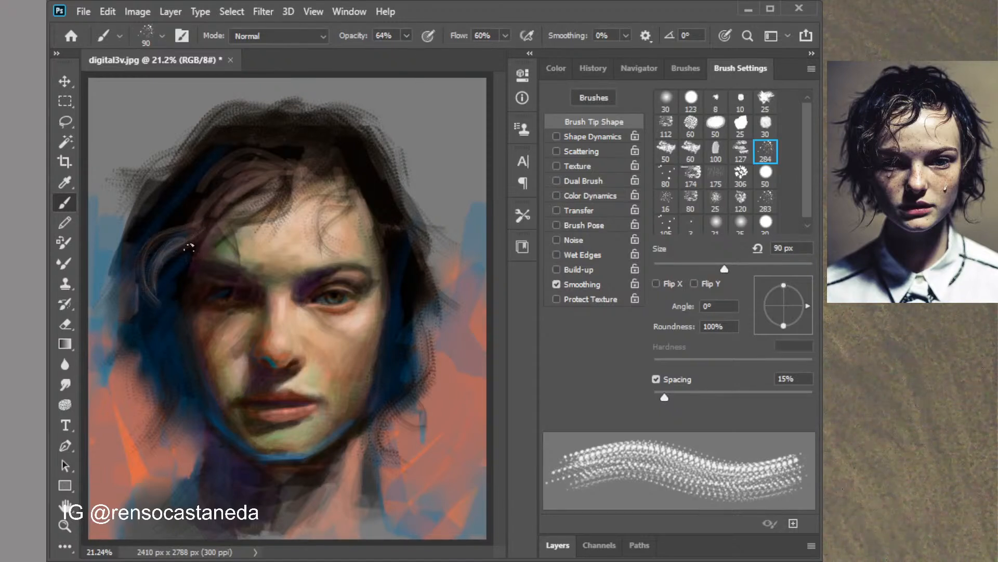
left_click_drag(190, 248, 159, 340)
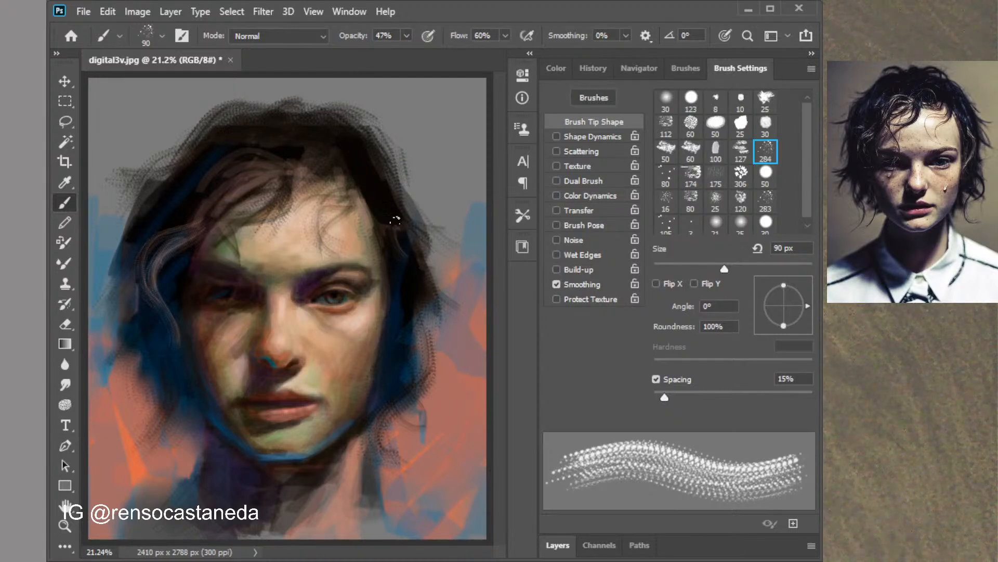
mouse_move(392, 253)
left_mouse_down()
mouse_move(410, 290)
mouse_move(387, 359)
left_mouse_up()
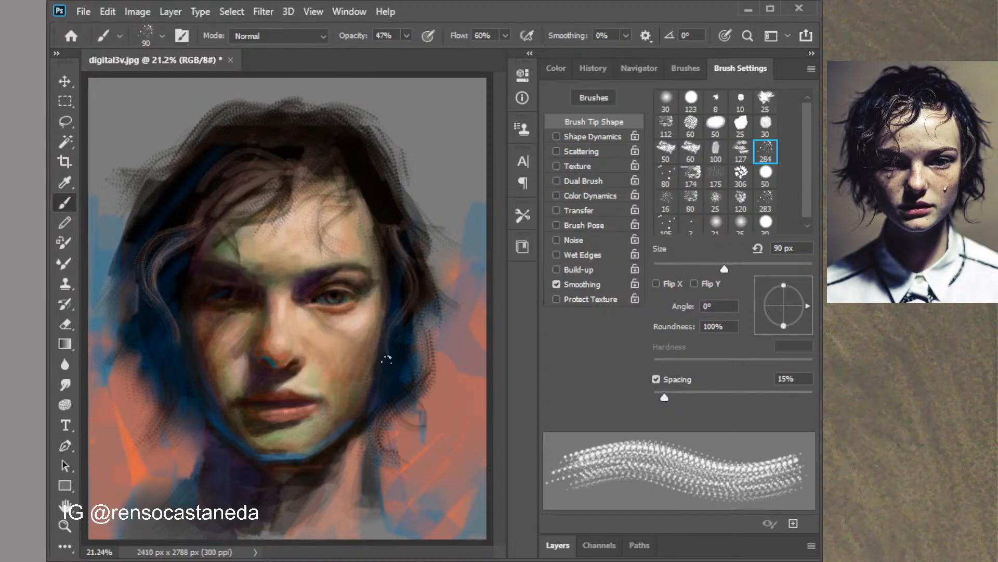
Paint pale pinkish-brown wavy hair strands down the lit side of the face, starting above the temple
mouse_move(418, 256)
left_mouse_down()
mouse_move(392, 348)
mouse_move(418, 353)
left_mouse_up()
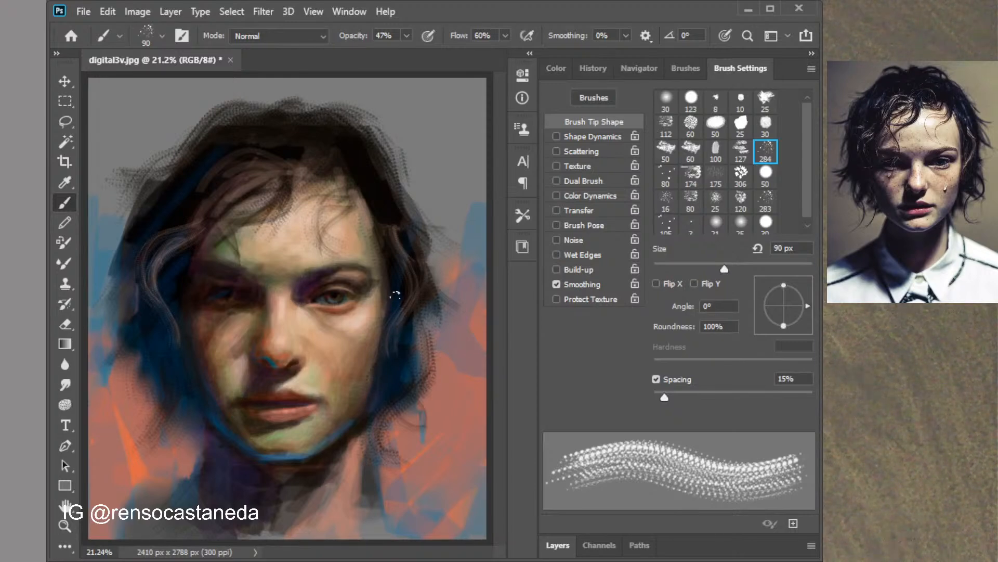
key("ctrl+plus")
key("ctrl+plus")
key("ctrl+plus")
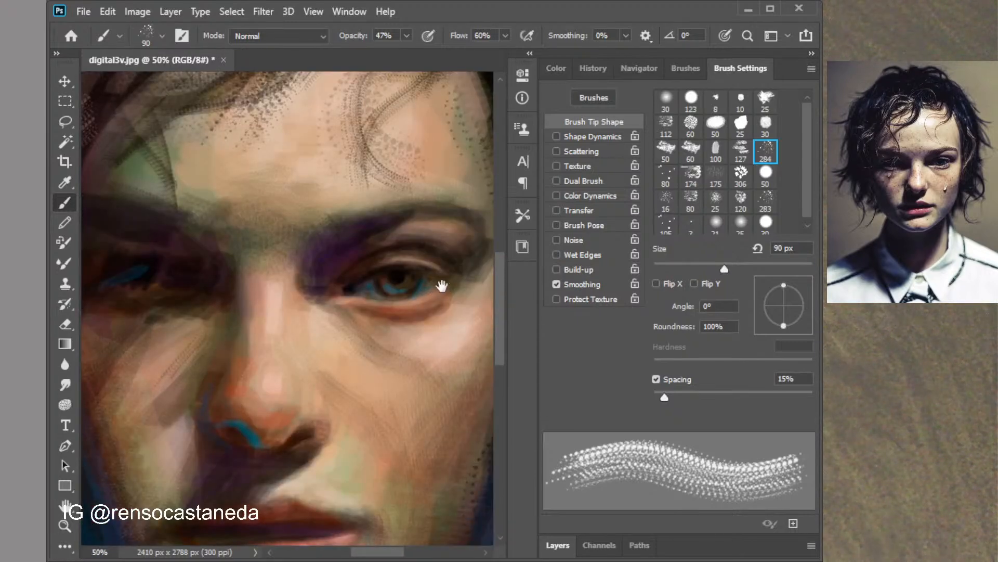
left_click_drag(441, 287, 221, 360)
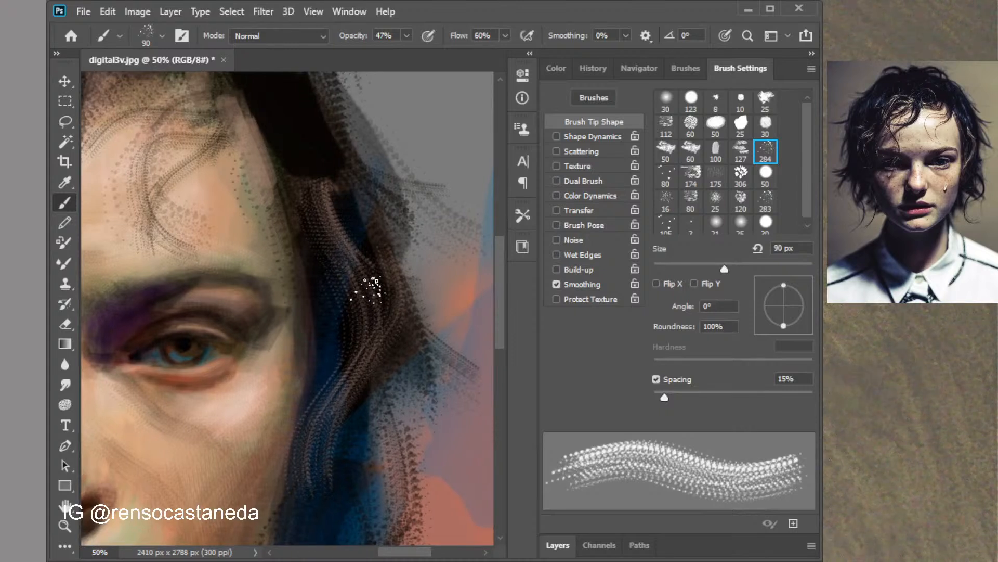
left_click_drag(314, 124, 322, 221)
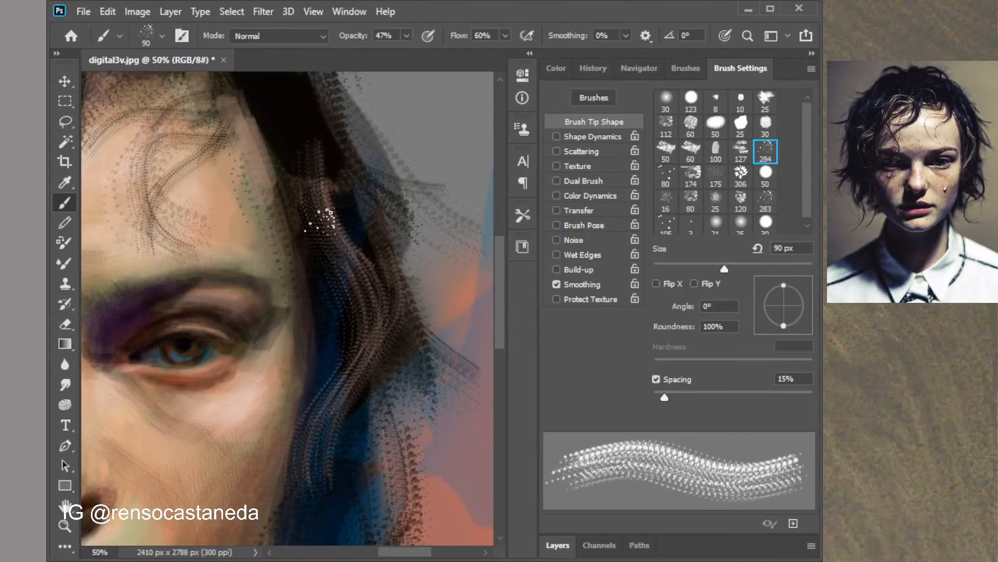
mouse_move(319, 156)
left_mouse_down()
mouse_move(382, 288)
mouse_move(289, 472)
left_mouse_up()
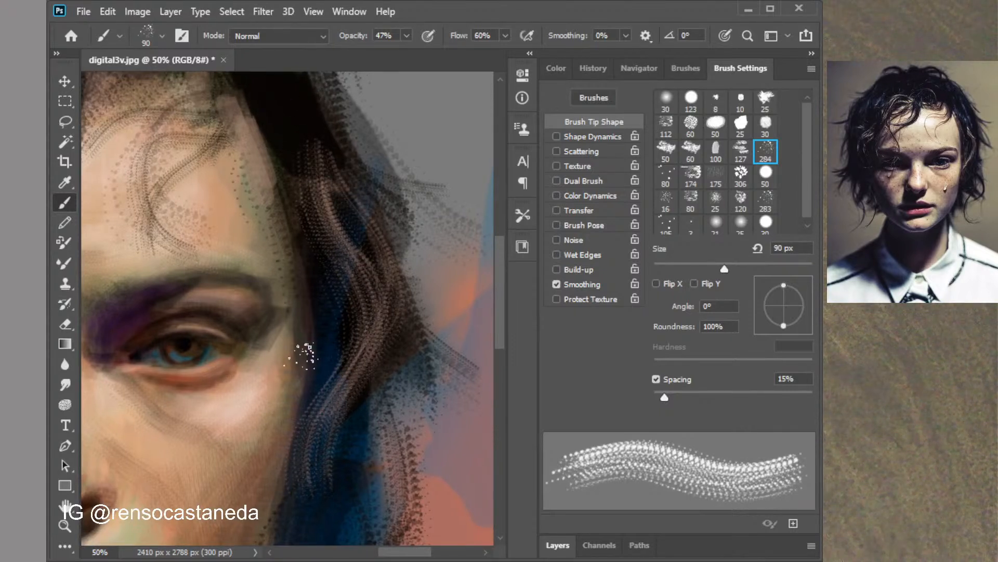
key("ctrl+minus")
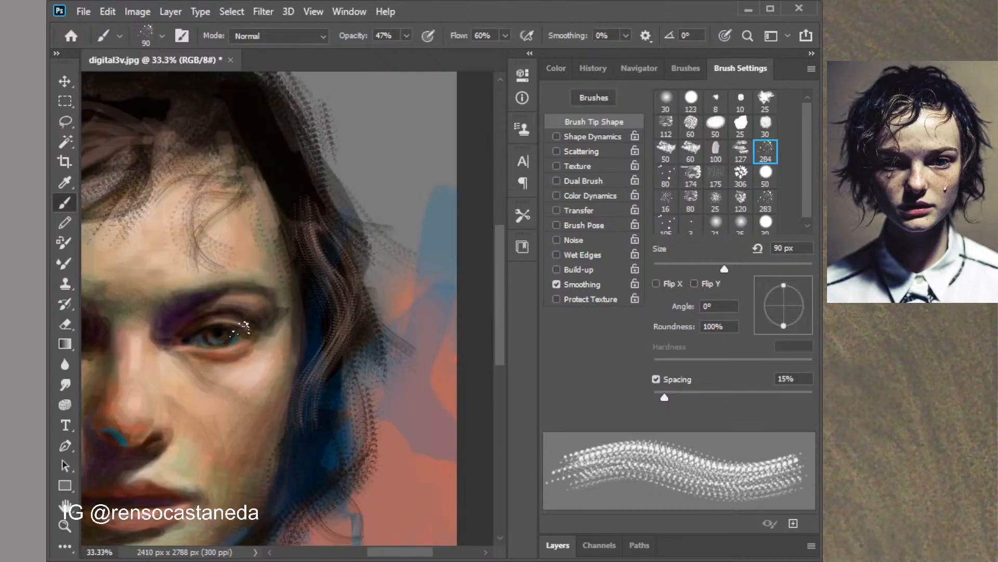
Set the foreground colour to a saturated medium blue, paint curved strands over the shadow-side crown, and lower the opacity to 26%
mouse_move(244, 327)
left_mouse_down()
mouse_move(359, 442)
mouse_move(388, 409)
left_mouse_up()
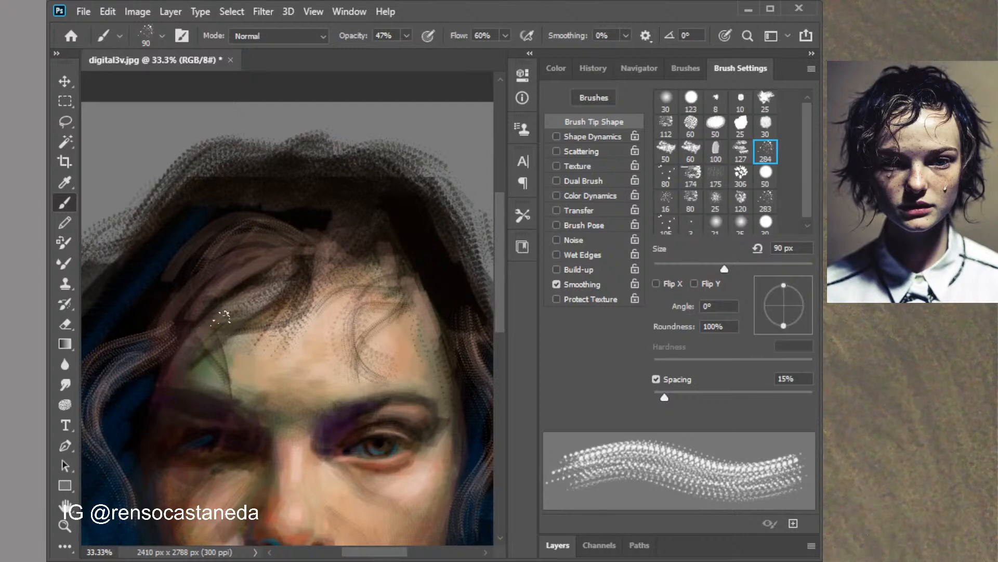
left_click(557, 69)
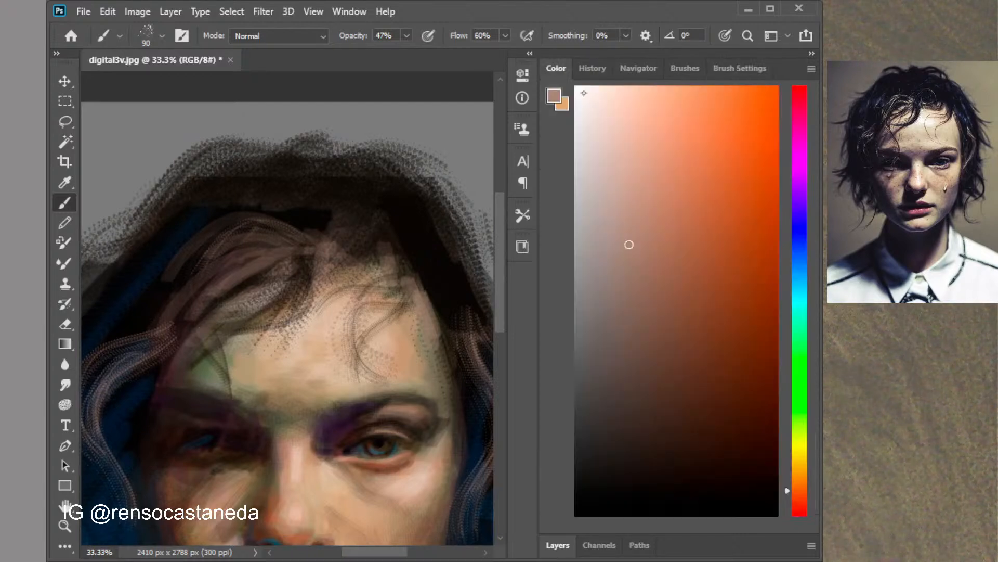
left_click(801, 270)
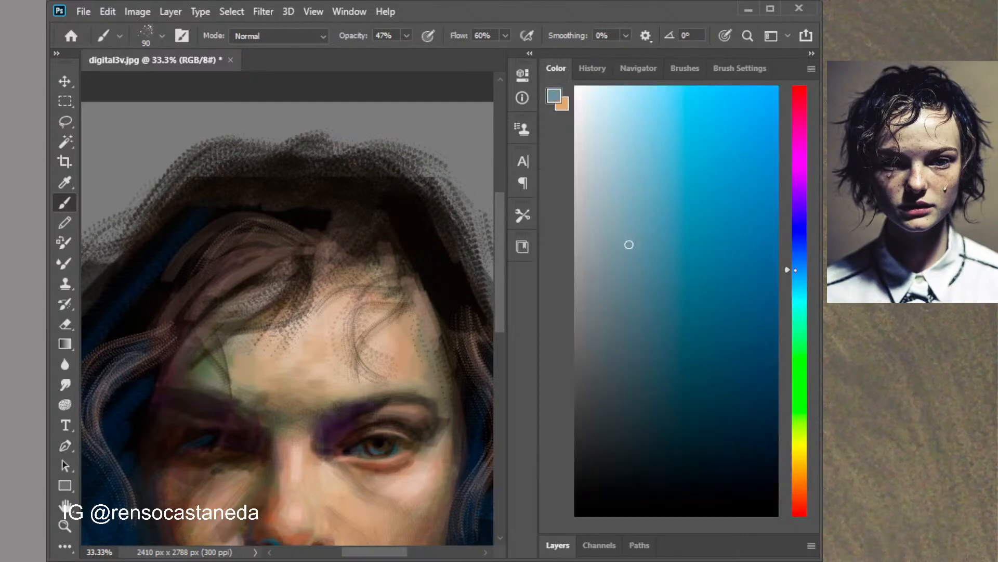
mouse_move(754, 238)
left_mouse_down()
mouse_move(731, 241)
mouse_move(742, 237)
left_mouse_up()
left_click_drag(204, 210, 147, 275)
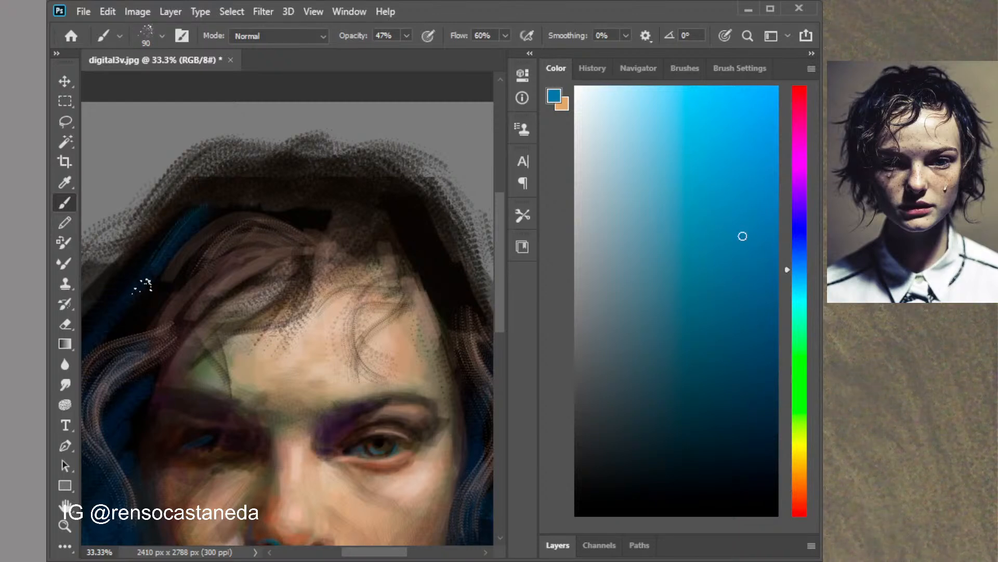
mouse_move(169, 214)
left_mouse_down()
mouse_move(88, 342)
mouse_move(251, 208)
left_mouse_up()
left_click_drag(150, 233, 215, 202)
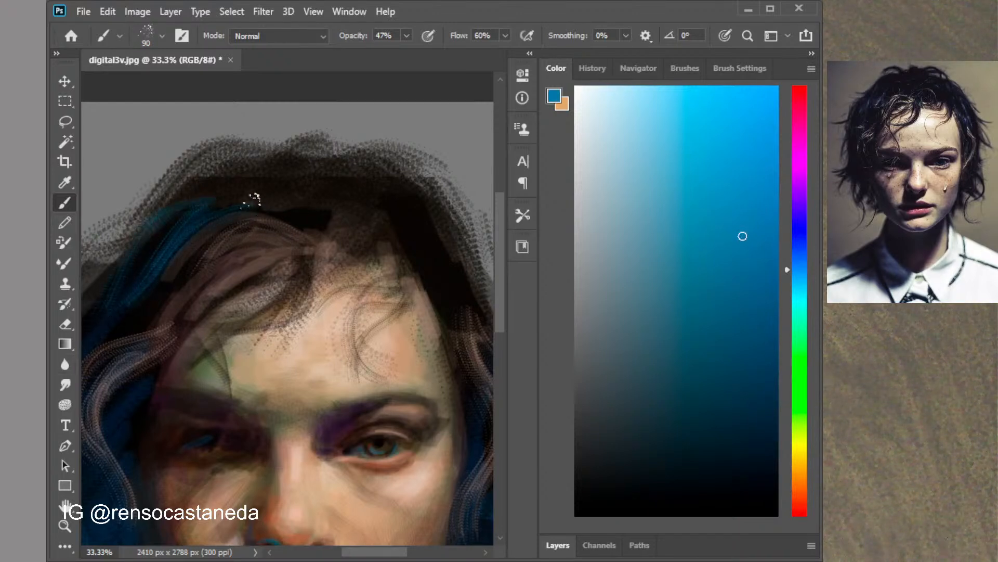
left_click_drag(188, 262, 134, 327)
left_click_drag(406, 36, 392, 53)
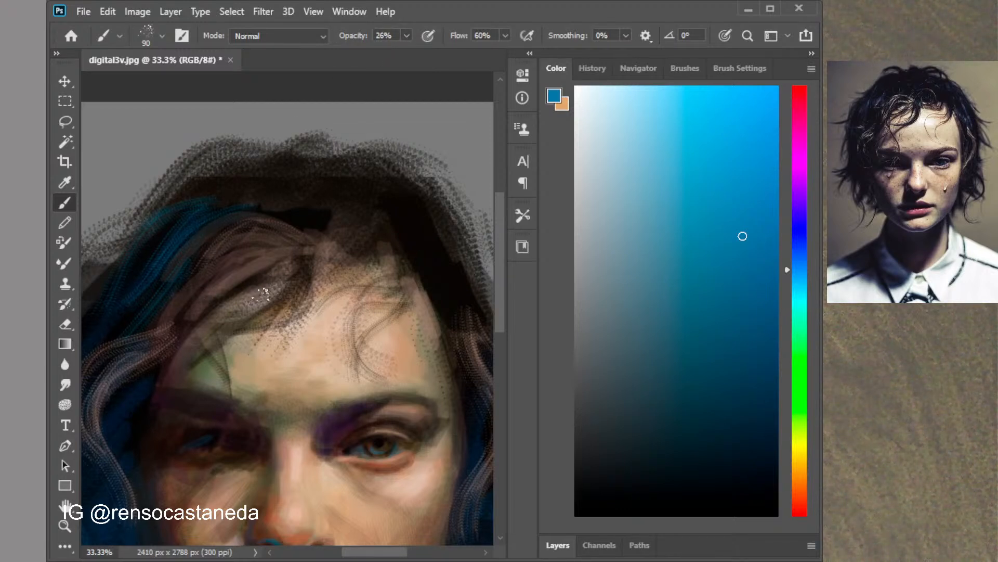
mouse_move(263, 292)
left_mouse_down()
mouse_move(274, 296)
mouse_move(369, 225)
mouse_move(374, 208)
left_mouse_up()
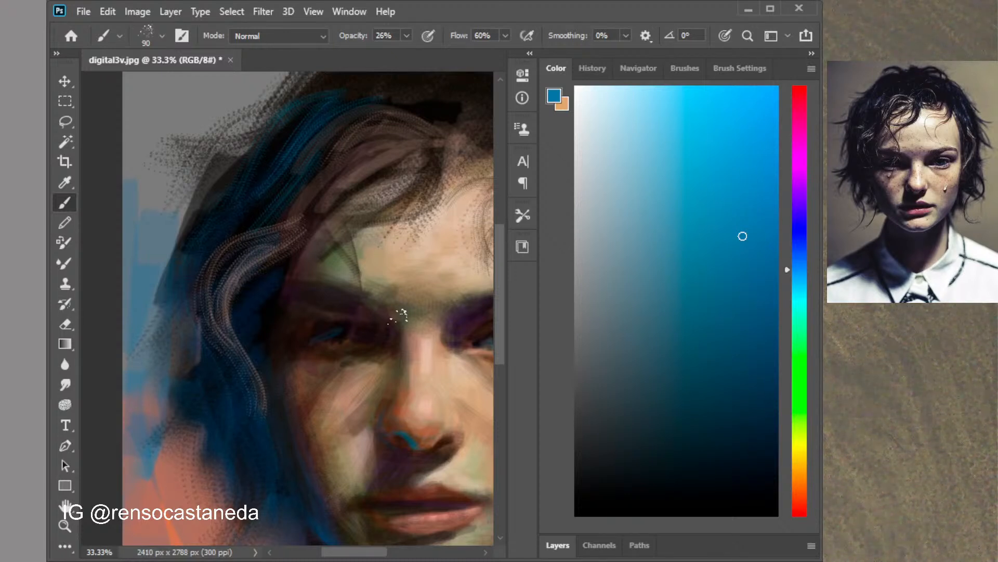
left_click_drag(420, 335, 296, 330)
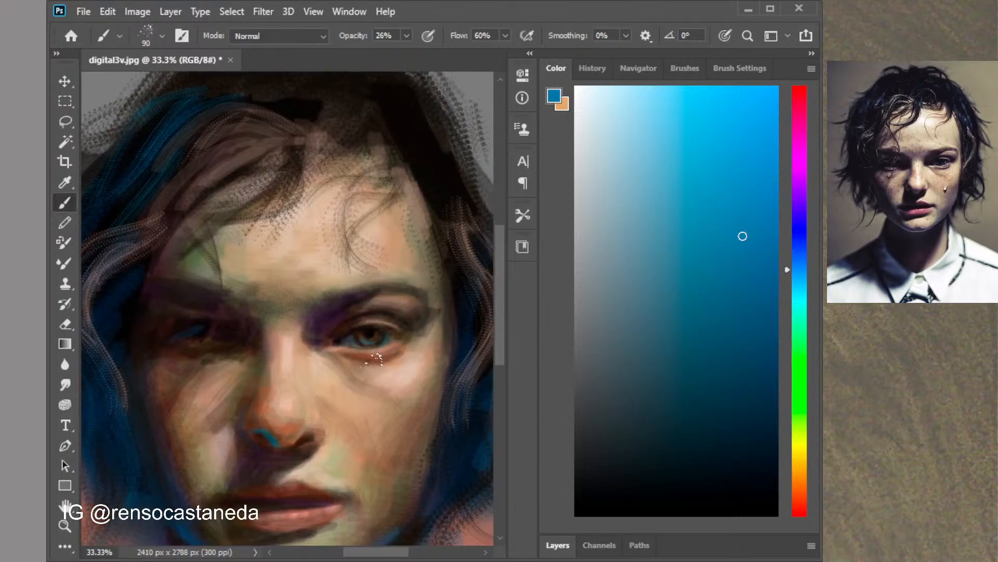
Set the foreground colour to a light peach and refine the lit eye's lids, reducing the brush size to 15 px
left_click(612, 167)
left_click(798, 482)
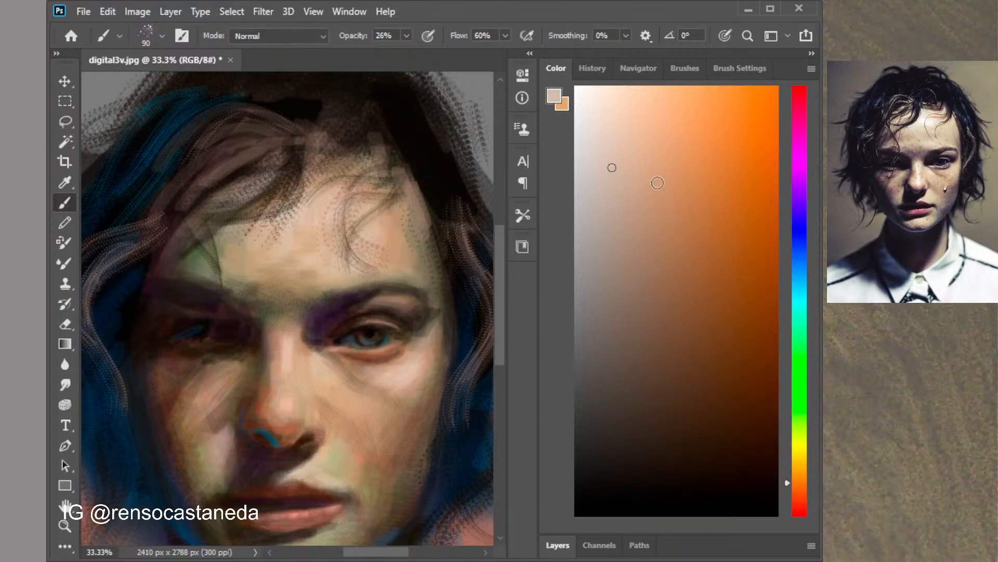
left_click(653, 176)
left_click_drag(463, 333, 438, 332)
key("ctrl+plus")
key("ctrl+plus")
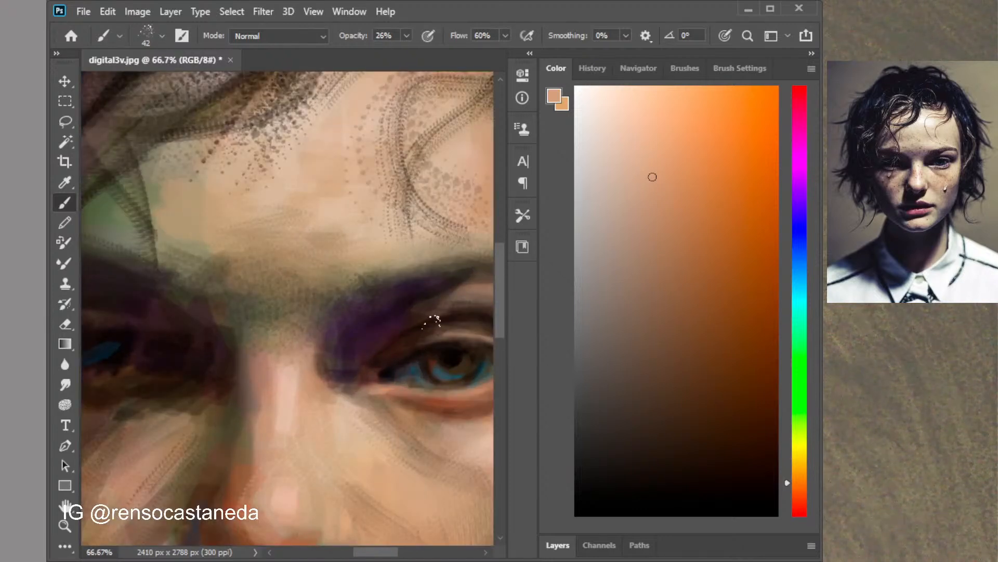
left_click_drag(423, 326, 279, 330)
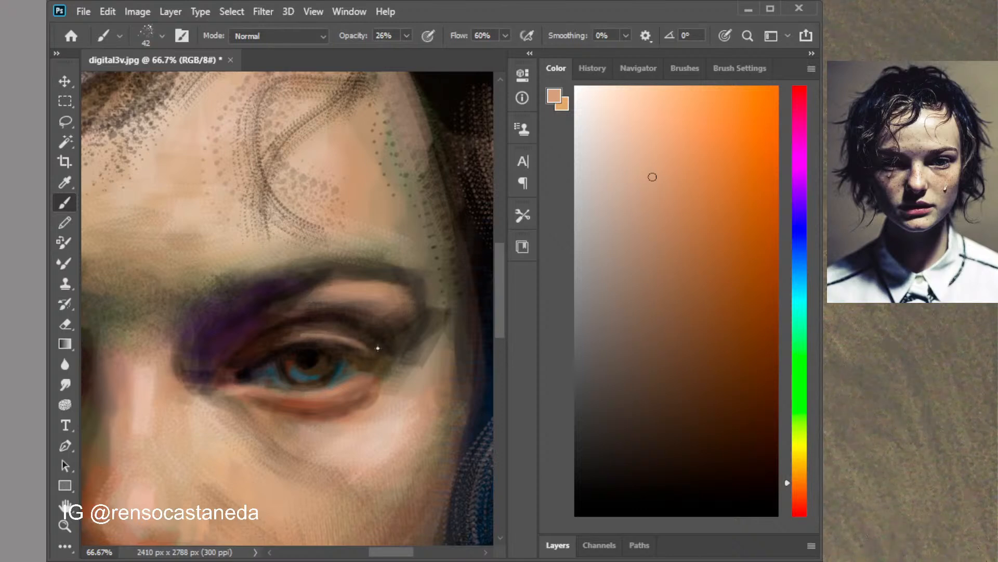
key("bracketleft")
key("bracketleft")
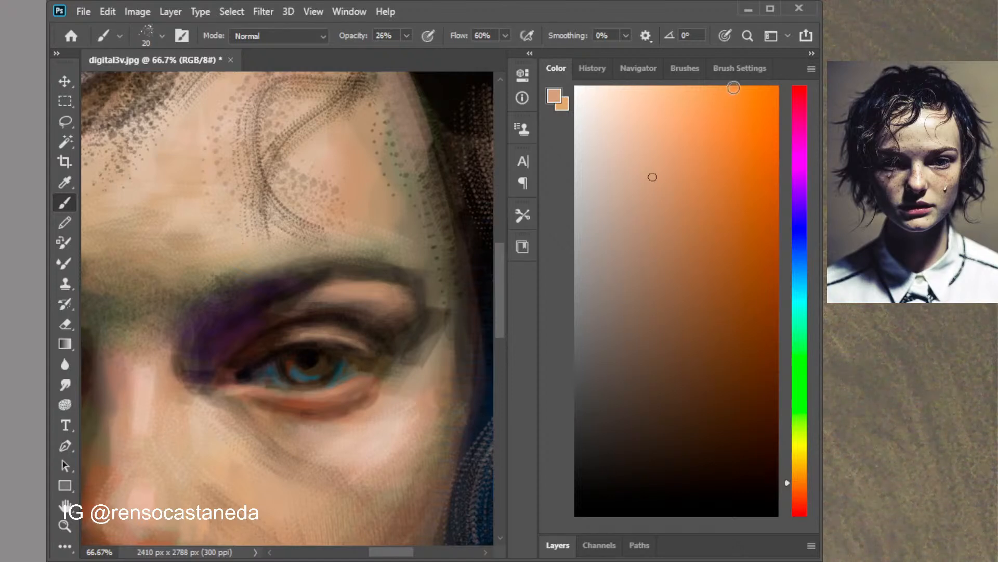
left_click(740, 69)
left_click_drag(668, 269, 664, 269)
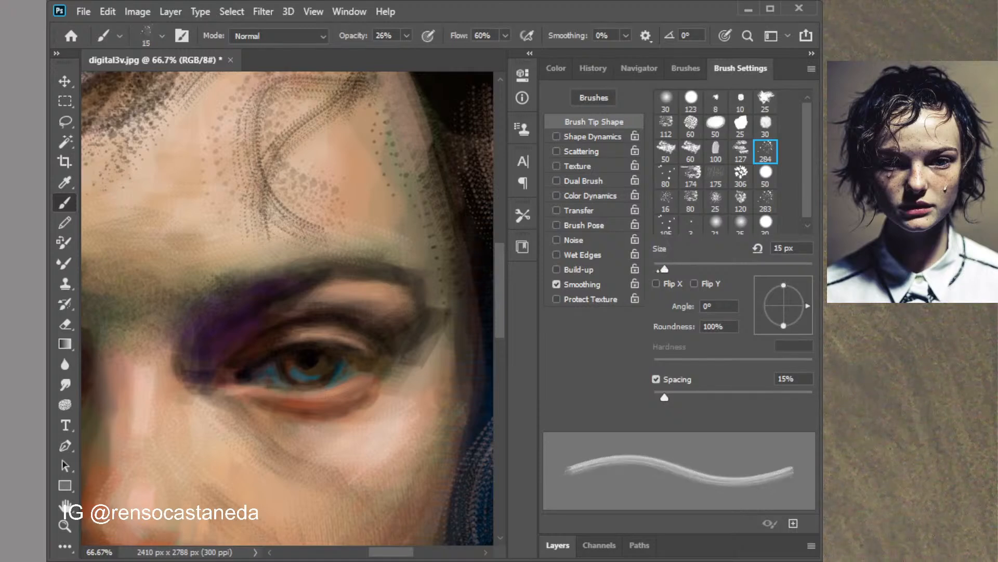
Darken the foreground colour to a deep brown and refine the lit eye's lid crease and outer corner
left_click(556, 68)
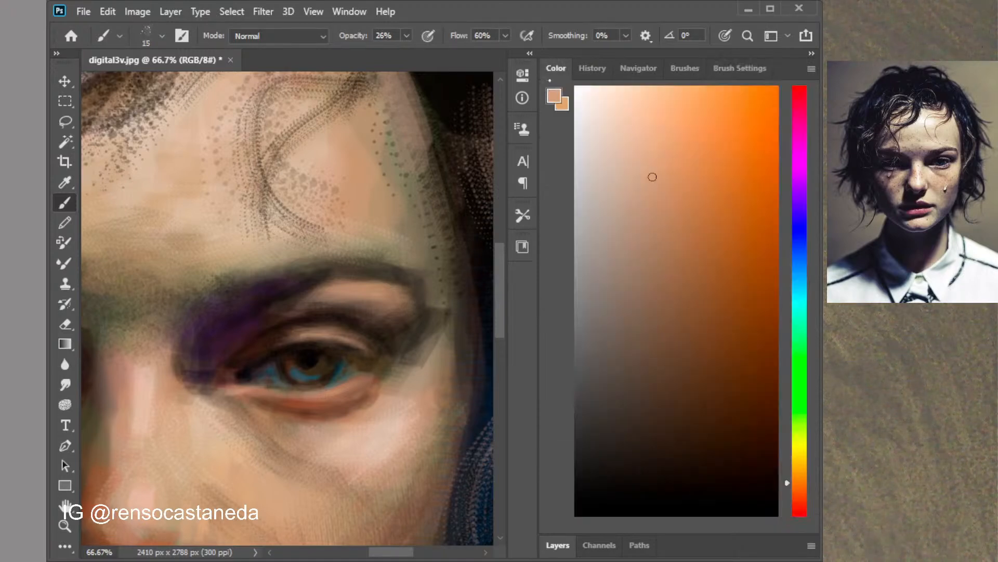
left_click(643, 442)
left_click(740, 68)
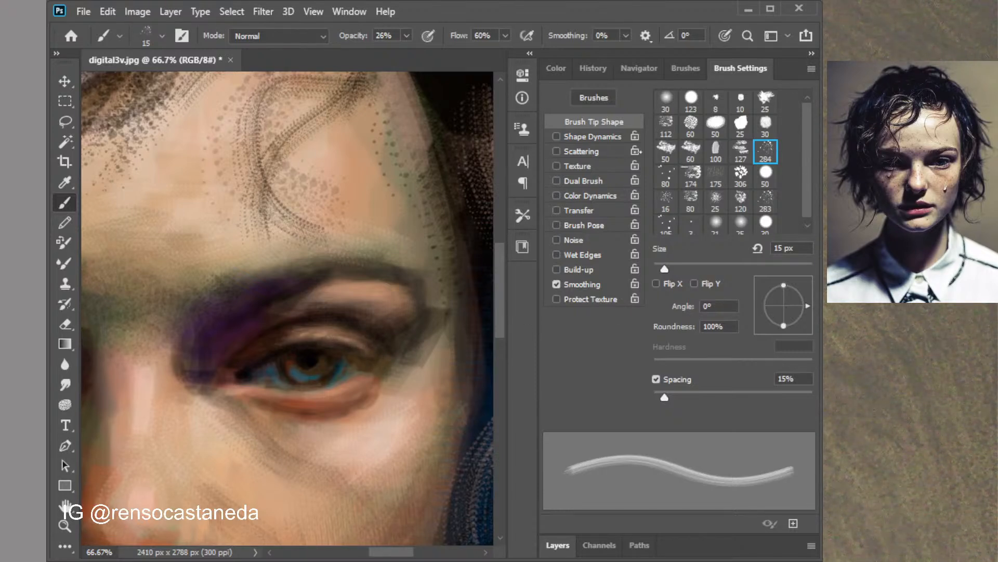
left_click(556, 69)
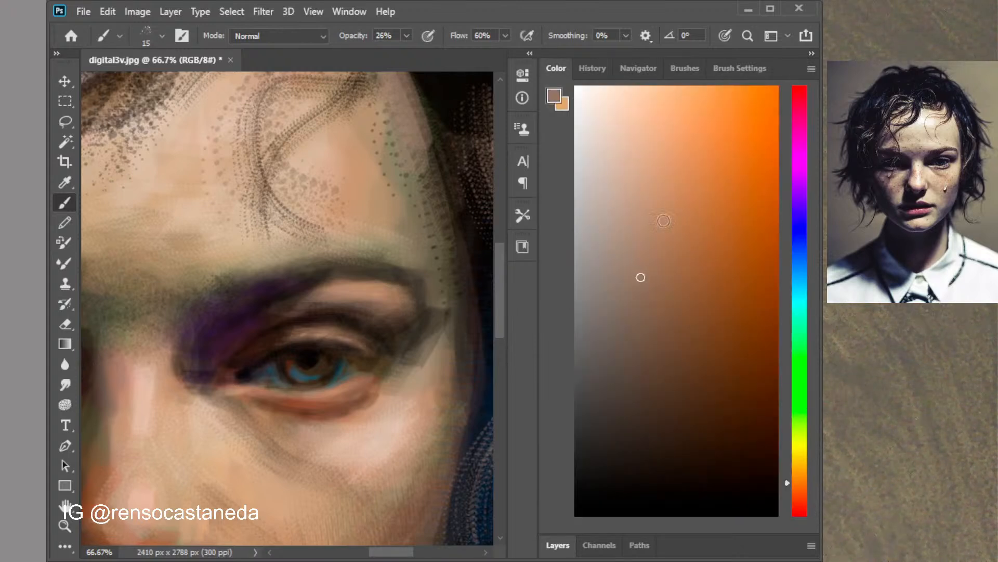
Enlarge the brush to 29 px and soften the lit eye's upper lid with a muted pinkish beige
left_click(740, 68)
left_click(676, 269)
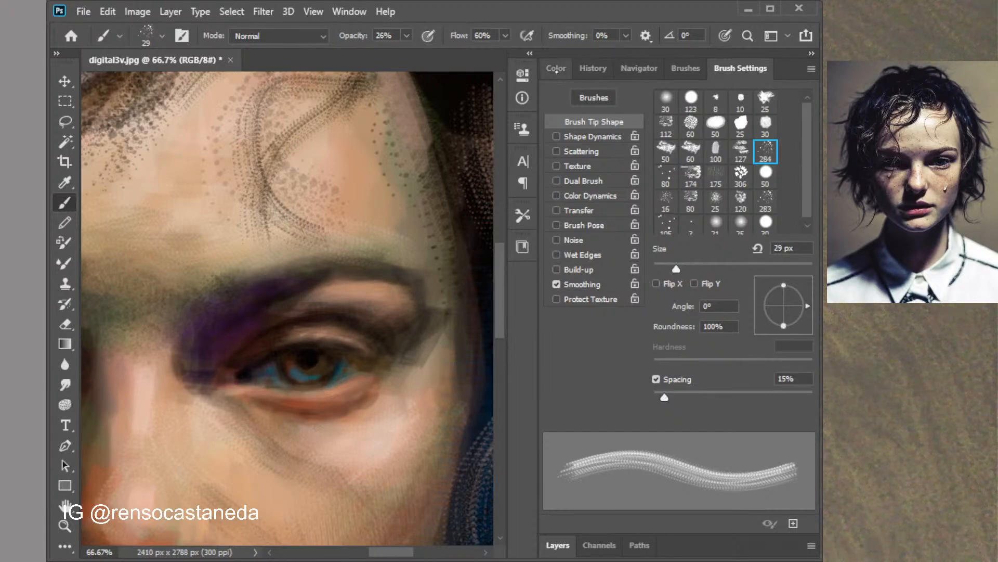
left_click(555, 68)
left_click(631, 225)
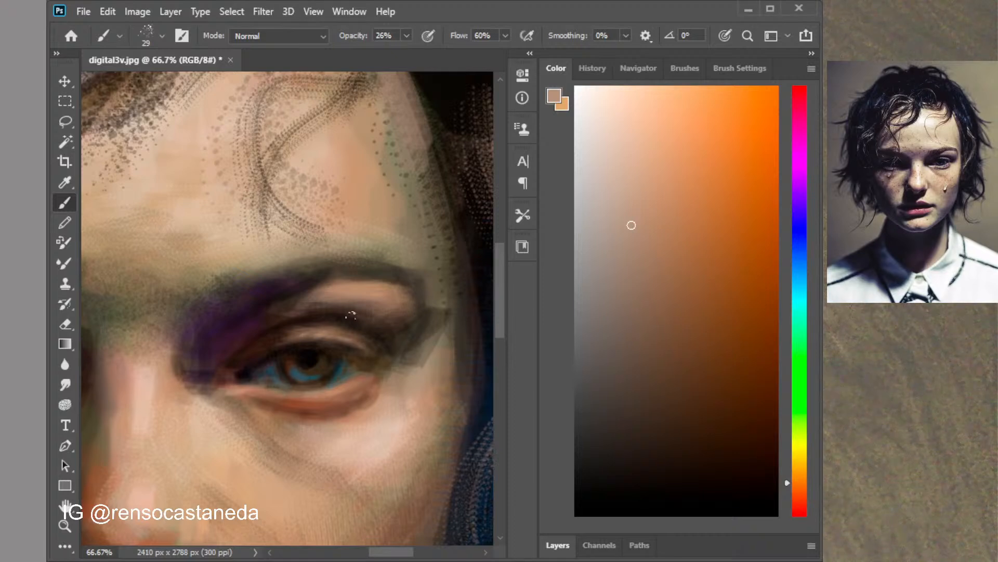
Set the foreground colour to a deep purple and glaze the eye sockets and shadow-side face contour with a 95 px brush
key("ctrl+minus")
key("ctrl+minus")
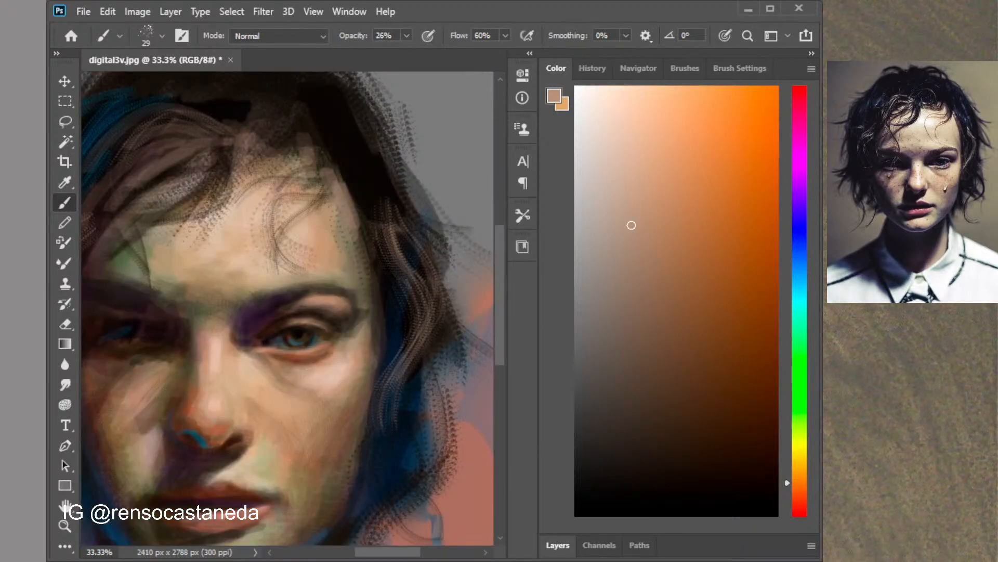
key("ctrl+minus")
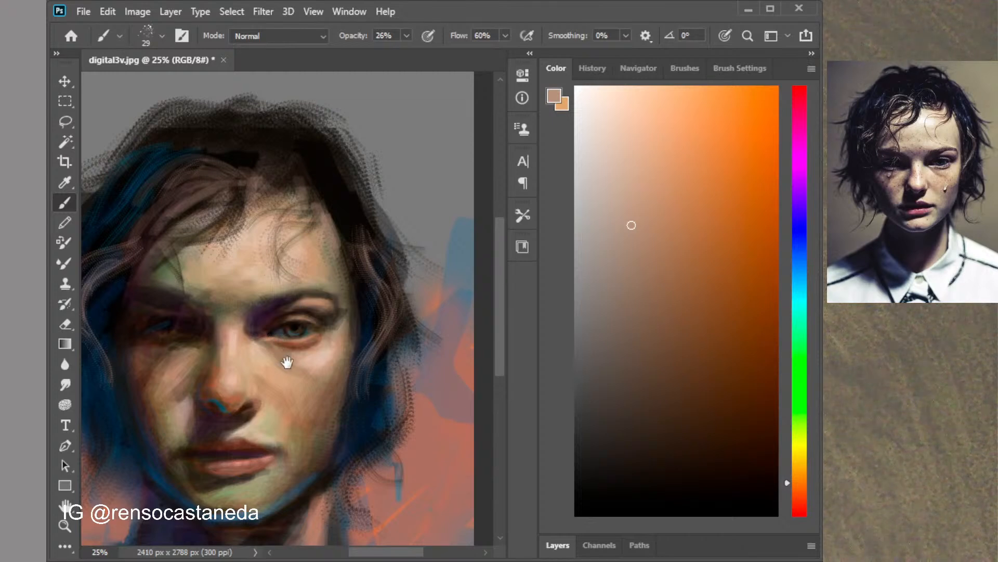
left_click_drag(290, 360, 330, 330)
left_click(791, 189)
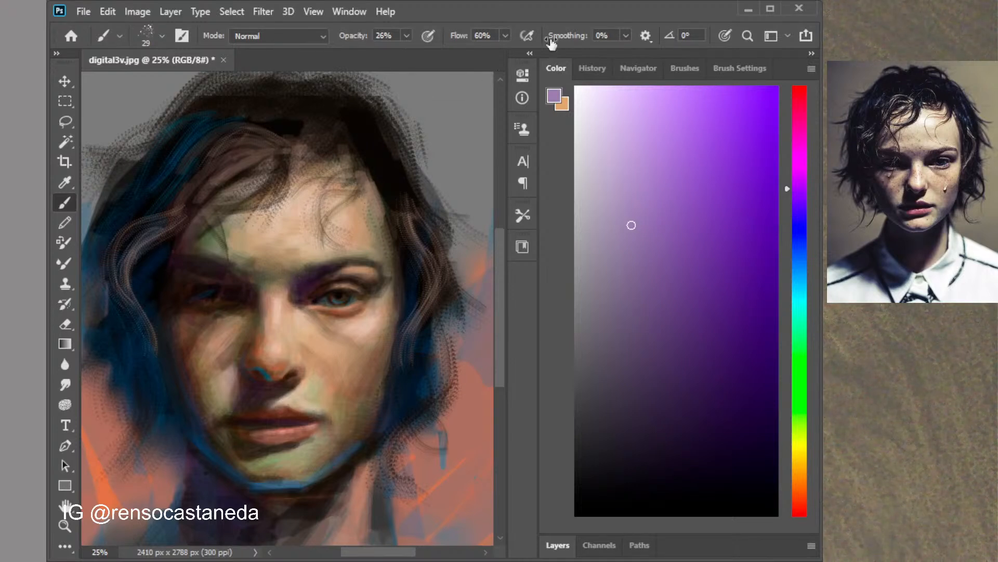
left_click(710, 230)
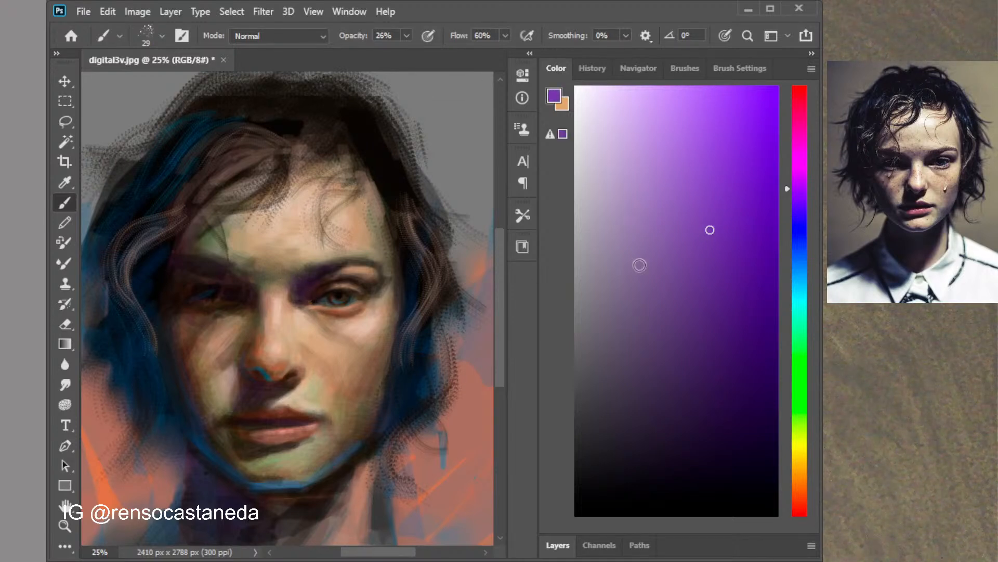
left_click_drag(728, 290, 735, 290)
left_click(740, 68)
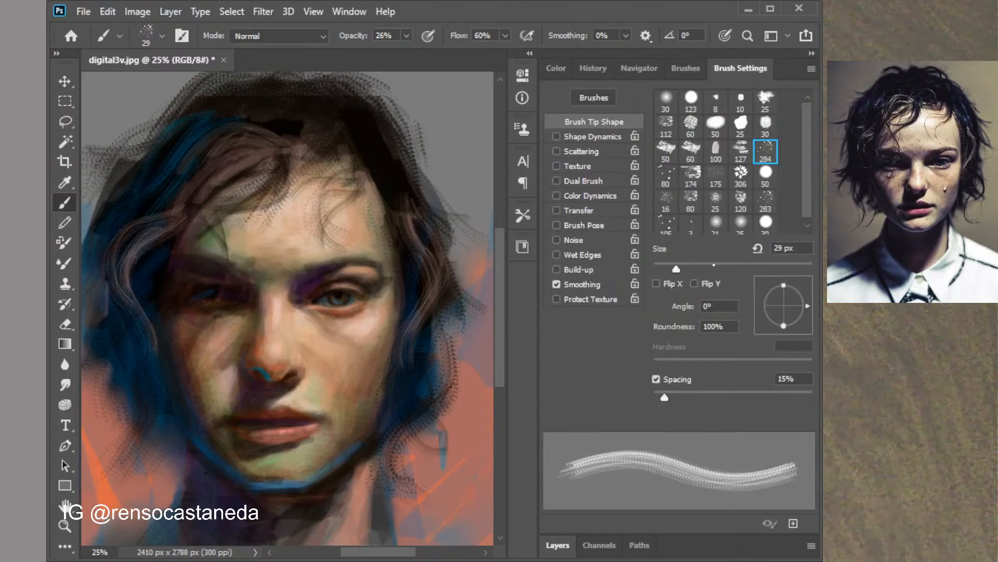
left_click(714, 265)
left_click(728, 268)
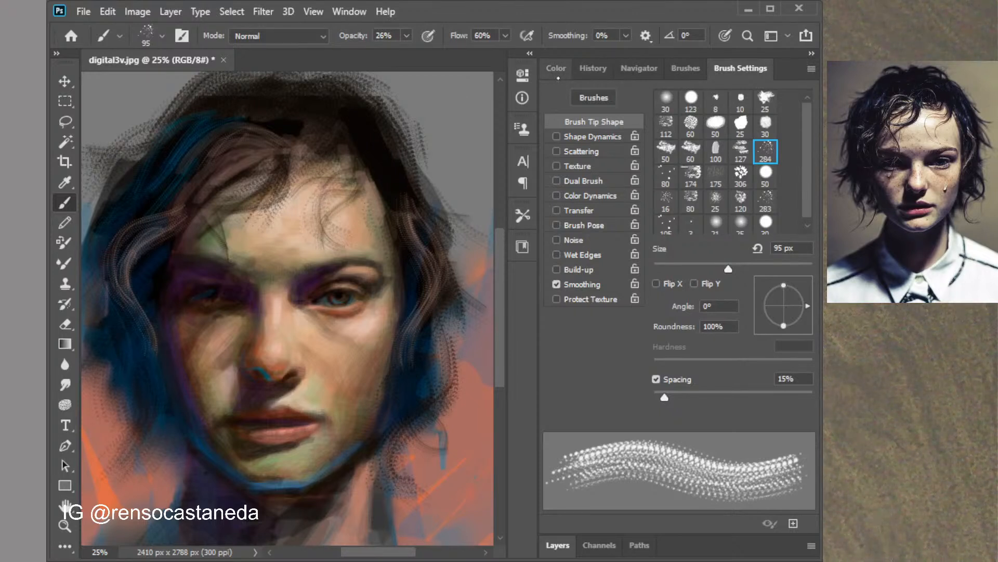
Reduce the brush size to 82 px and add purple strokes at the hair parting above the forehead
left_click(556, 69)
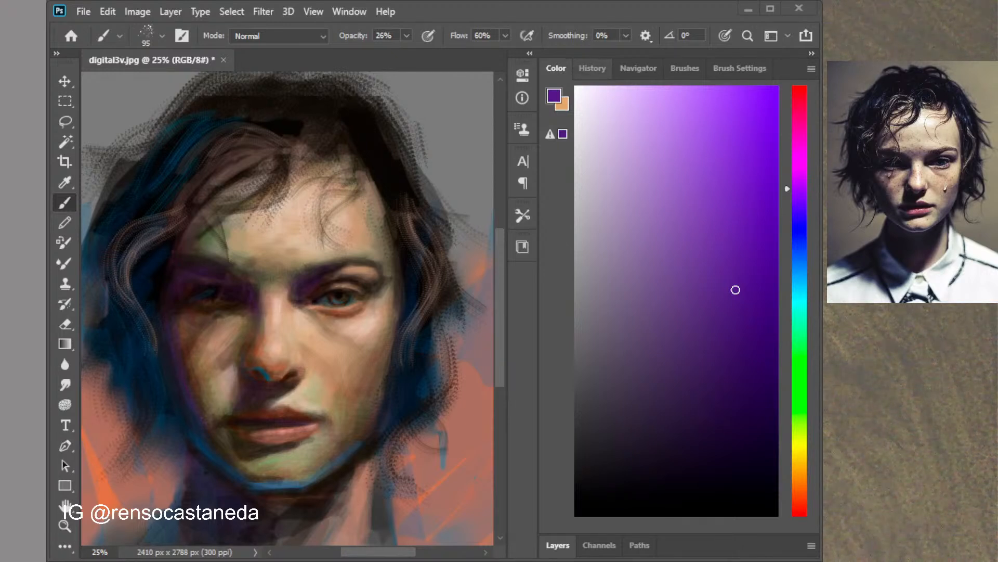
left_click(739, 68)
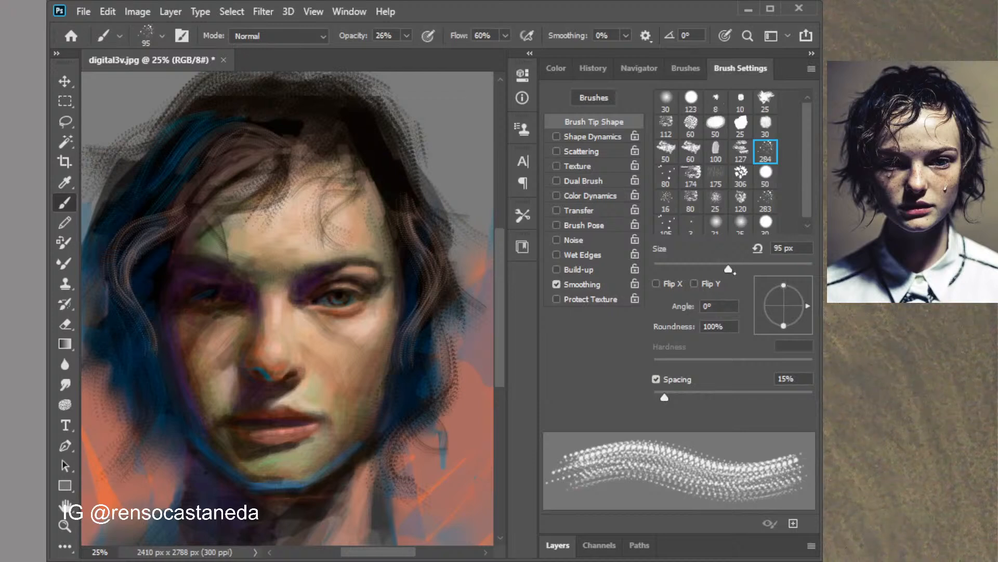
left_click_drag(728, 269, 718, 269)
left_click(556, 68)
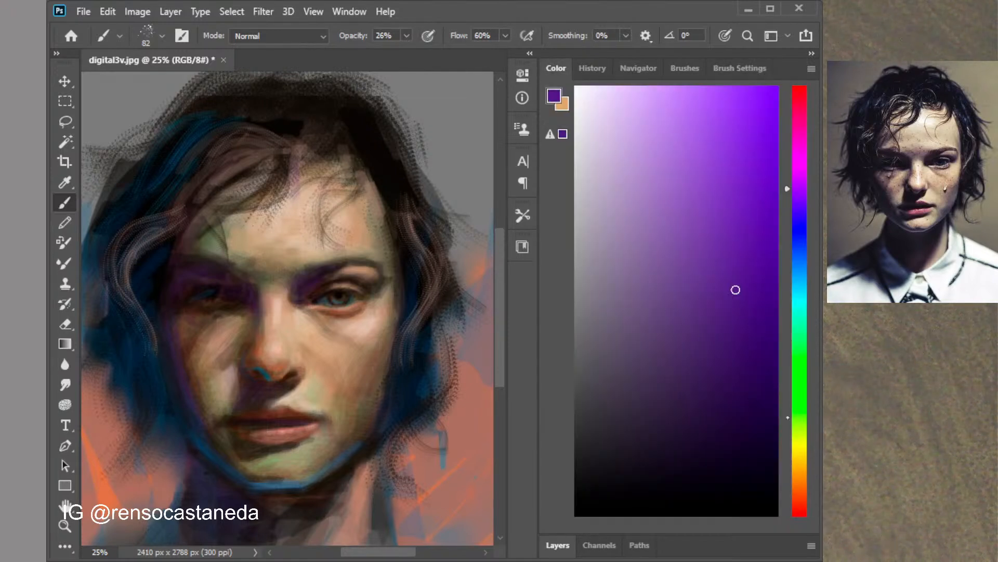
Set a peach foreground colour and blend the hairline and upper forehead with the rough 60 px brush tip at 14% opacity
left_click(800, 483)
left_click(637, 176)
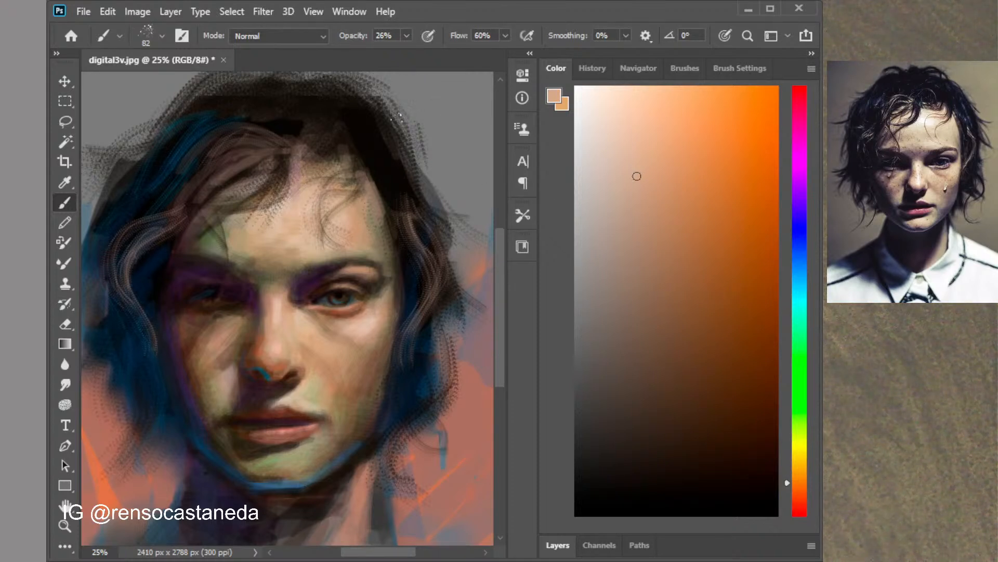
left_click(740, 68)
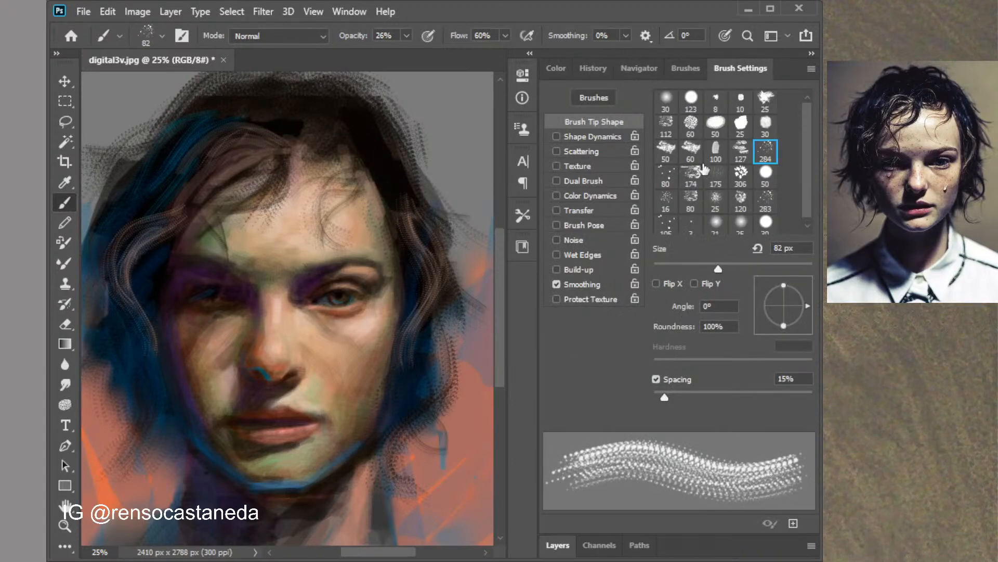
left_click(690, 150)
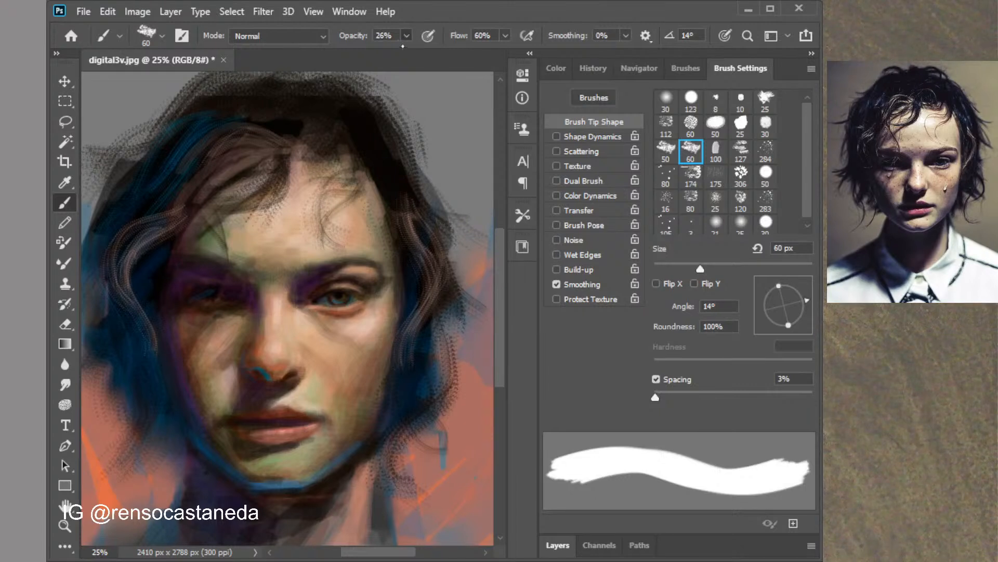
key("1")
key("4")
left_click_drag(344, 158, 339, 127)
mouse_move(265, 176)
left_mouse_down()
mouse_move(208, 225)
mouse_move(266, 173)
mouse_move(233, 201)
left_mouse_up()
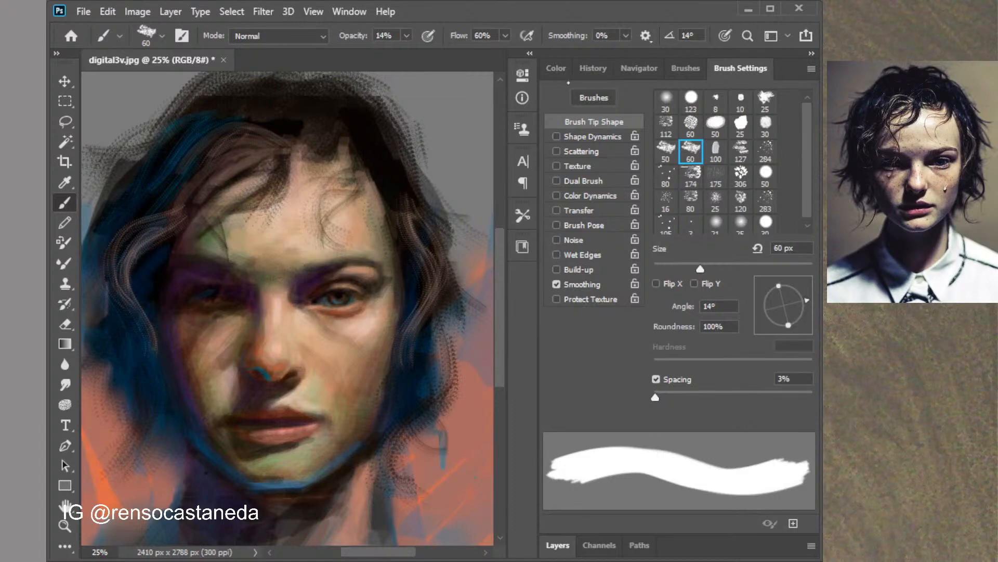
Brighten the forehead below the hair parting with pale peach and set the foreground colour to pale cyan for its highlight
left_click(556, 68)
left_click(619, 121)
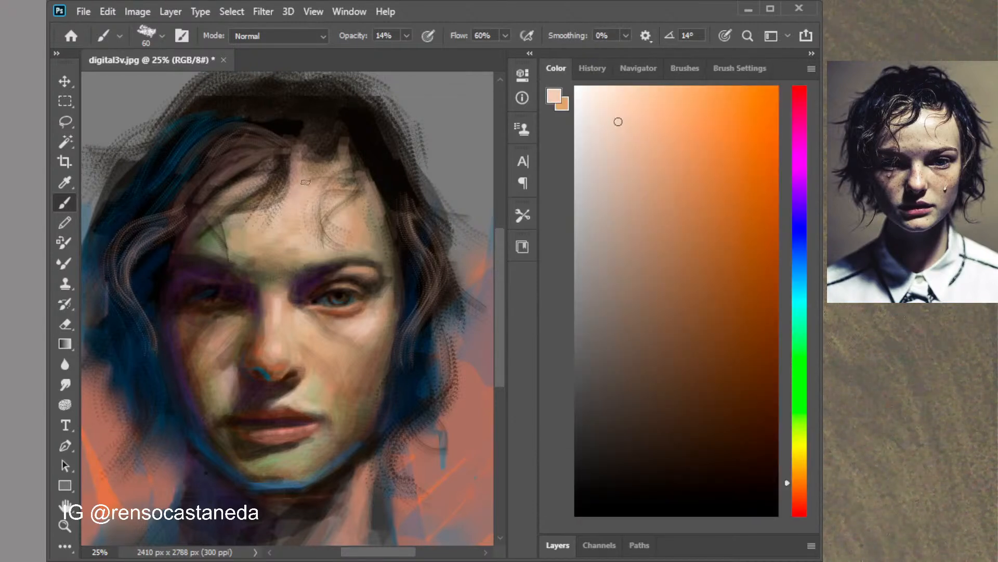
left_click(798, 302)
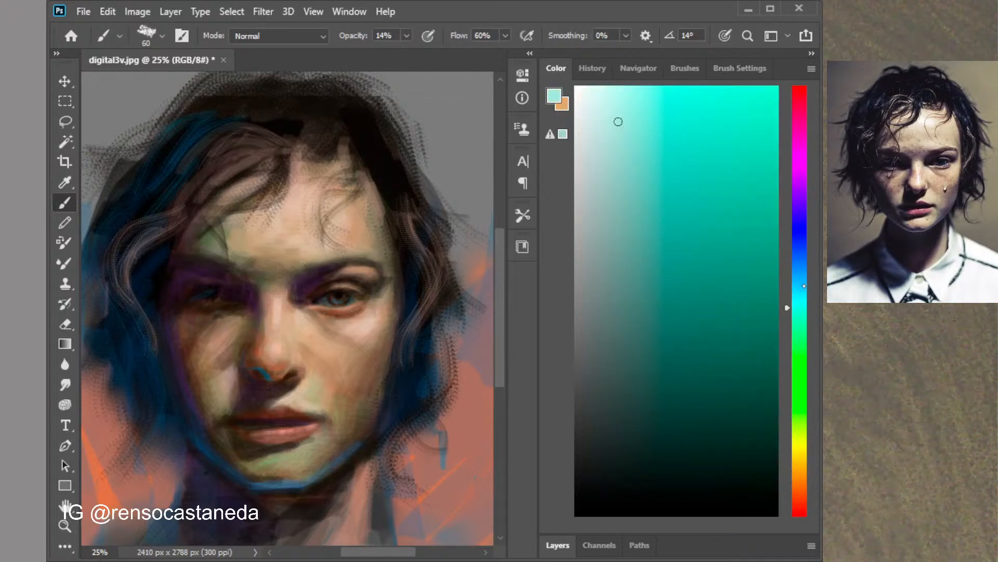
left_click(805, 286)
left_click(612, 98)
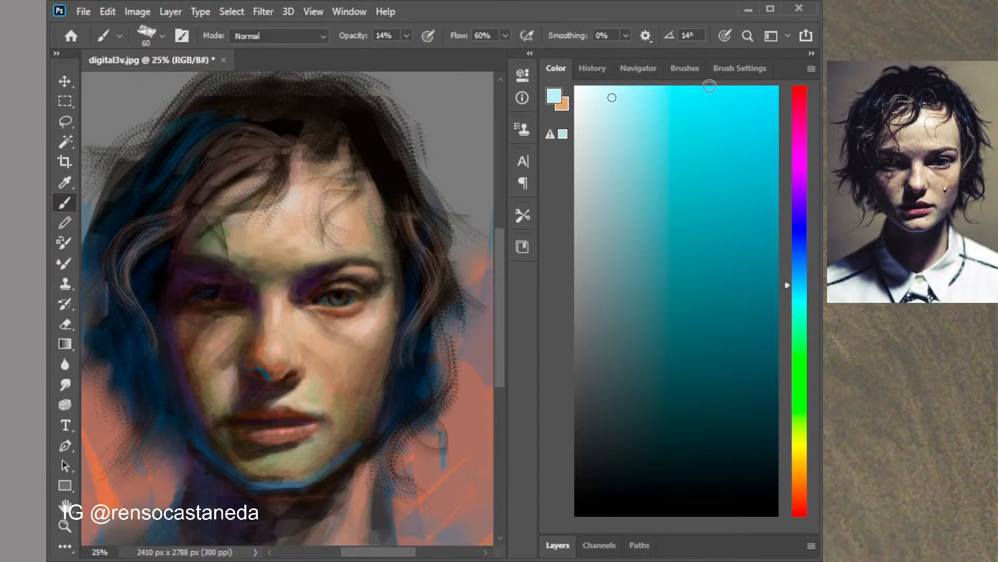
Switch to the speckled 284 px brush tip and resize it to 72 px for the forehead highlights
left_click(730, 70)
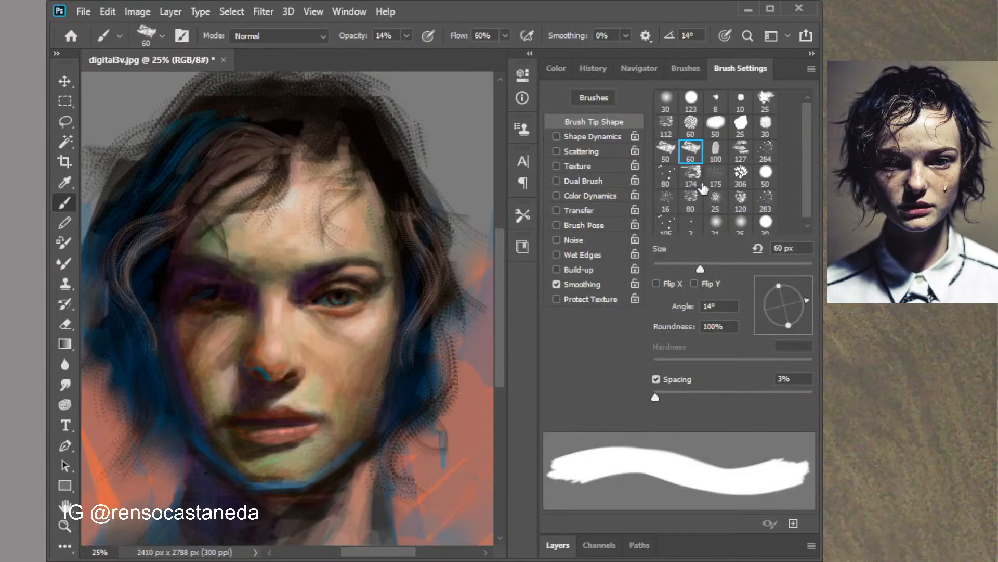
left_click(765, 150)
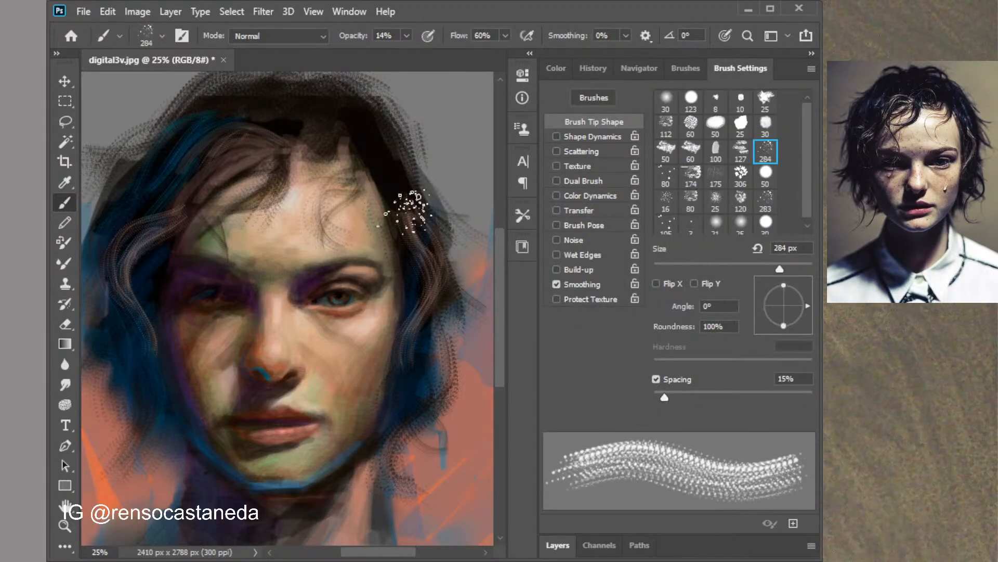
key("bracketleft")
key("bracketleft")
key("bracketleft")
key("bracketleft")
key("bracketleft")
key("bracketleft")
key("bracketleft")
key("bracketleft")
key("bracketleft")
key("bracketleft")
key("bracketleft")
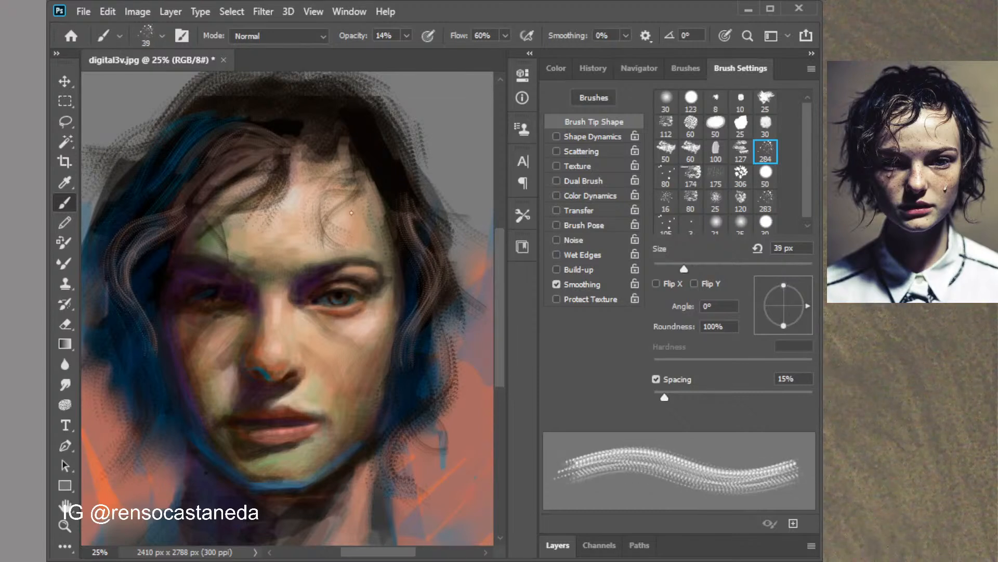
key("bracketright")
key("bracketright")
key("bracketright")
key("bracketright")
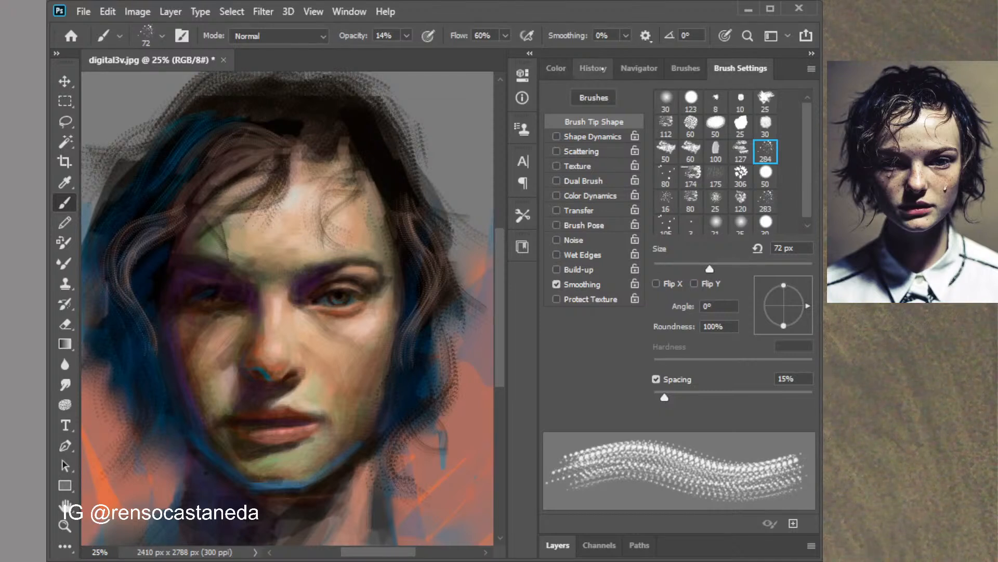
Set the foreground colour to pale blue and stipple the upper forehead highlight with a 129 px brush at 48% opacity
left_click(556, 68)
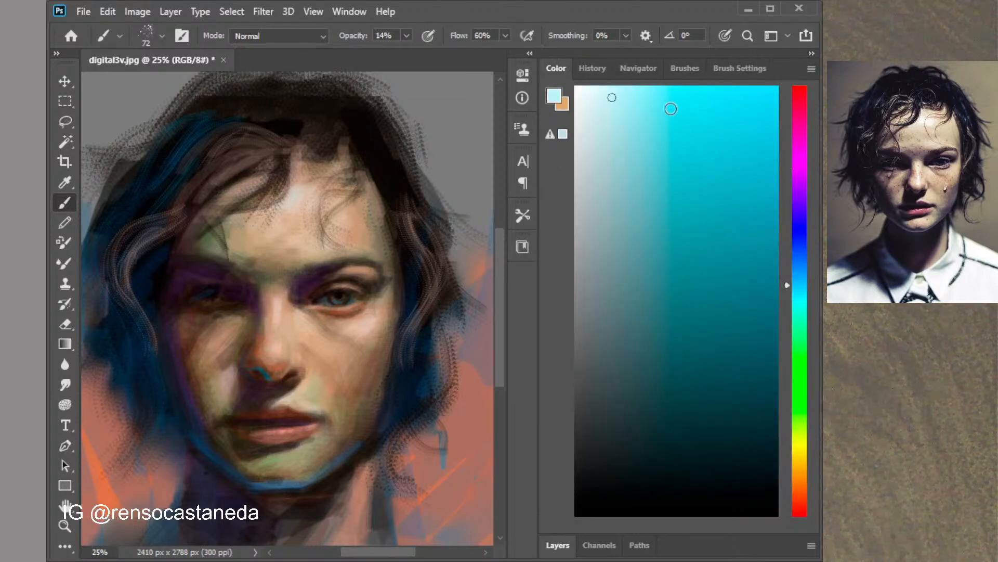
left_click(799, 277)
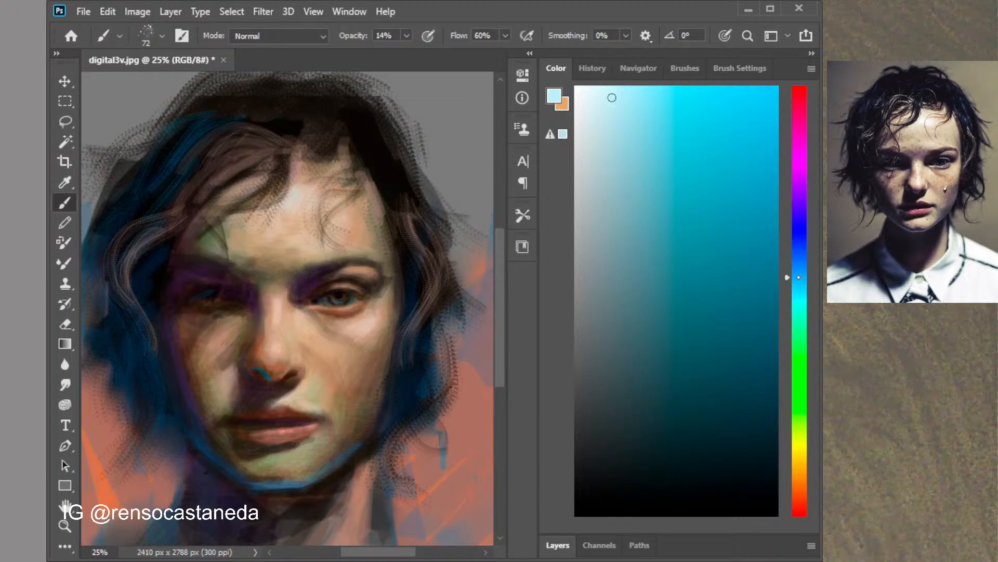
left_click(799, 259)
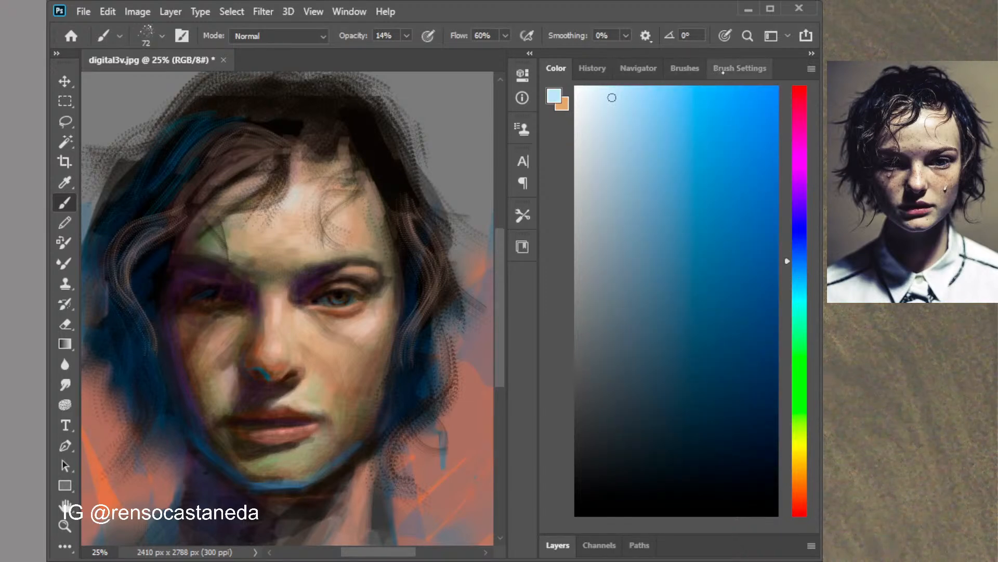
left_click(740, 69)
left_click_drag(727, 268, 745, 270)
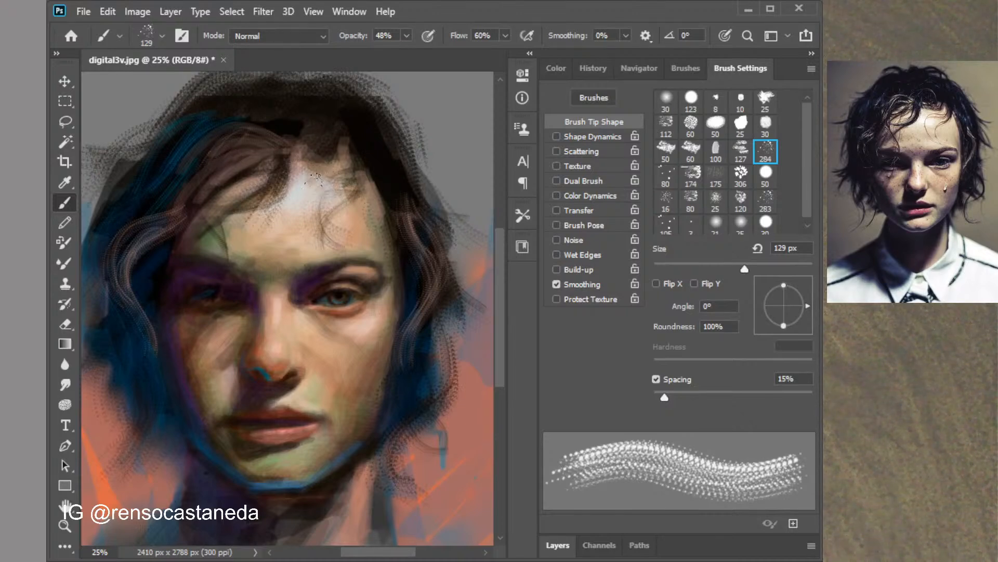
Set the foreground colour to pale yellow and stipple across the highlighted upper forehead
key("ctrl+plus")
key("ctrl+plus")
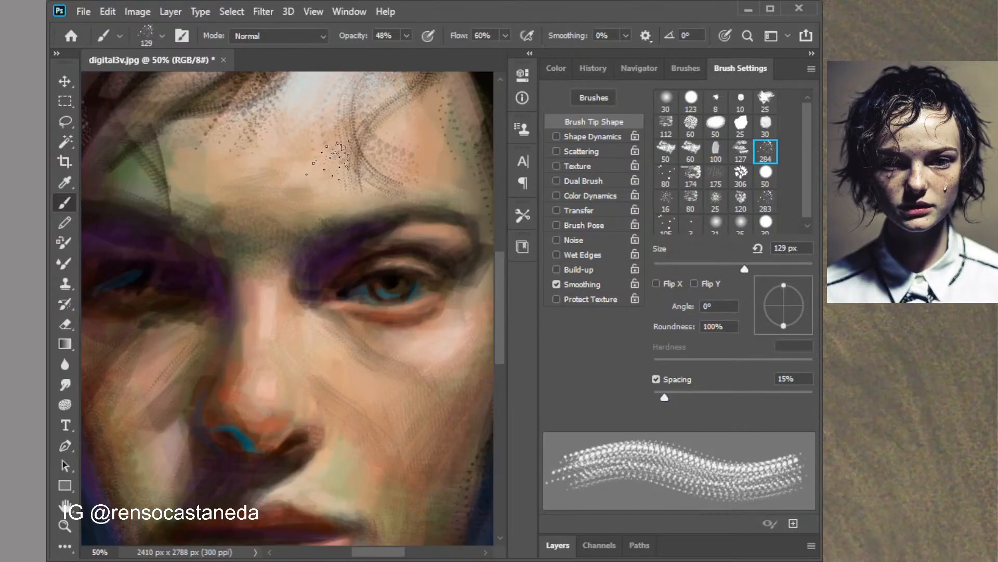
key("space")
mouse_move(323, 162)
left_mouse_down()
mouse_move(317, 264)
mouse_move(288, 331)
left_mouse_up()
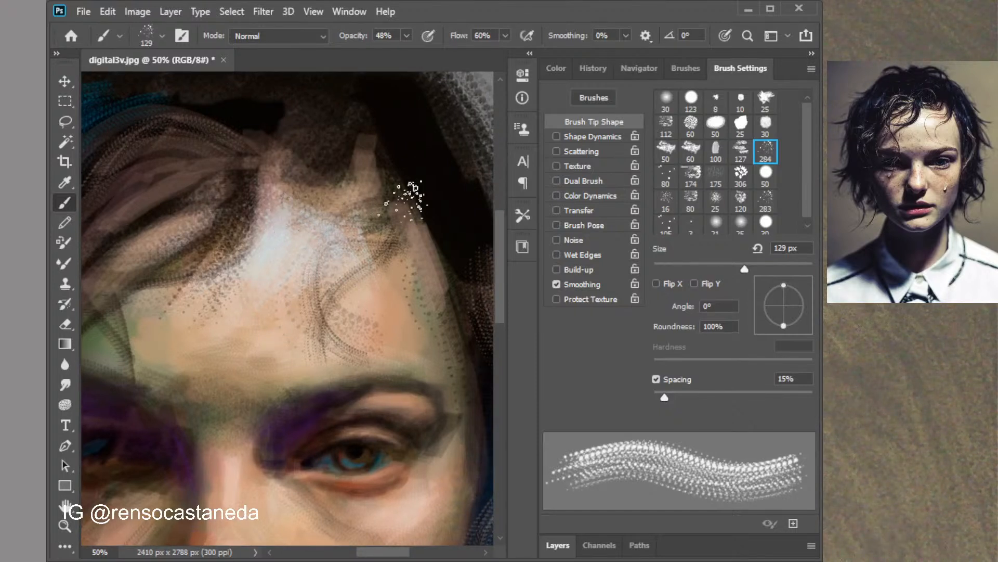
left_click(556, 68)
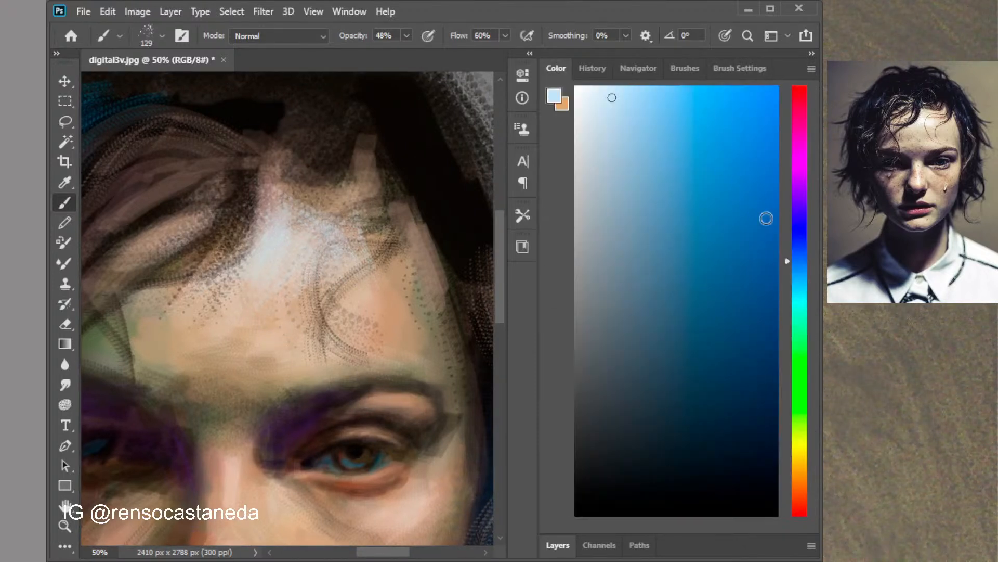
left_click(804, 434)
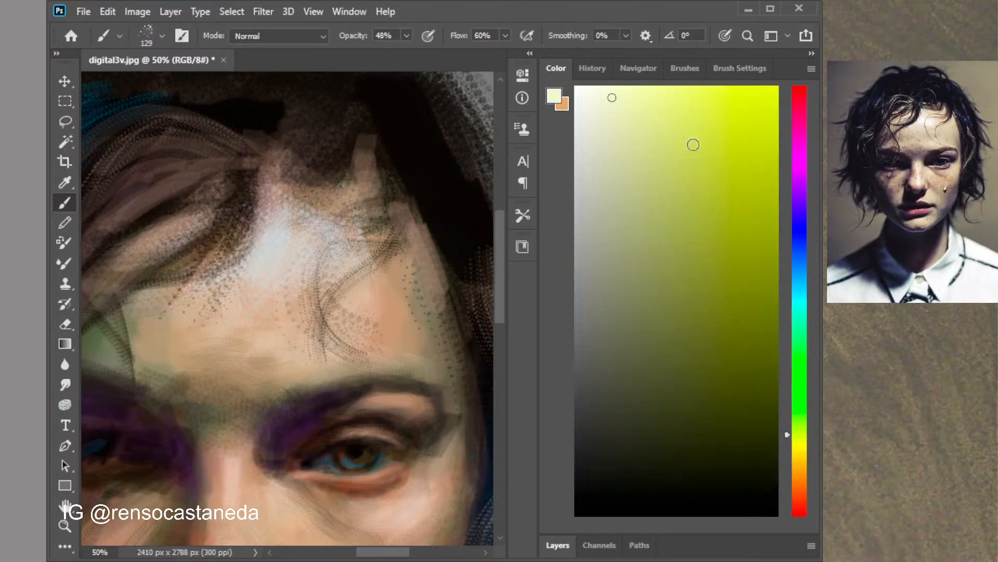
left_click(626, 106)
mouse_move(280, 282)
left_mouse_down()
mouse_move(291, 259)
mouse_move(230, 287)
mouse_move(259, 258)
mouse_move(334, 233)
mouse_move(359, 247)
mouse_move(307, 229)
mouse_move(313, 259)
mouse_move(359, 264)
mouse_move(363, 250)
mouse_move(392, 316)
mouse_move(366, 251)
mouse_move(346, 240)
mouse_move(375, 245)
mouse_move(351, 240)
mouse_move(393, 217)
mouse_move(414, 236)
mouse_move(403, 276)
left_mouse_up()
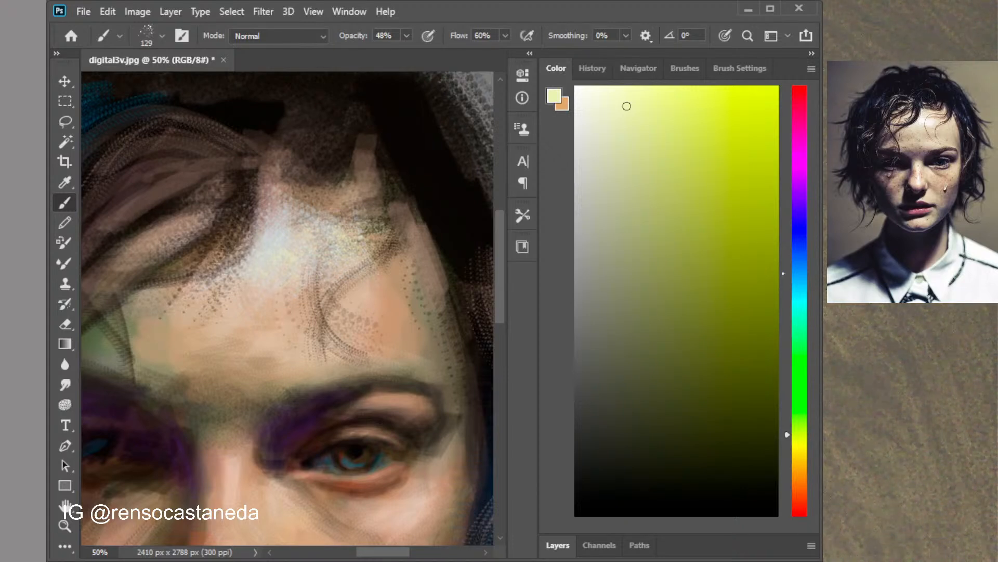
Set the foreground colour to light cyan and add speckled strokes along the hairline above the forehead highlight
left_click(798, 280)
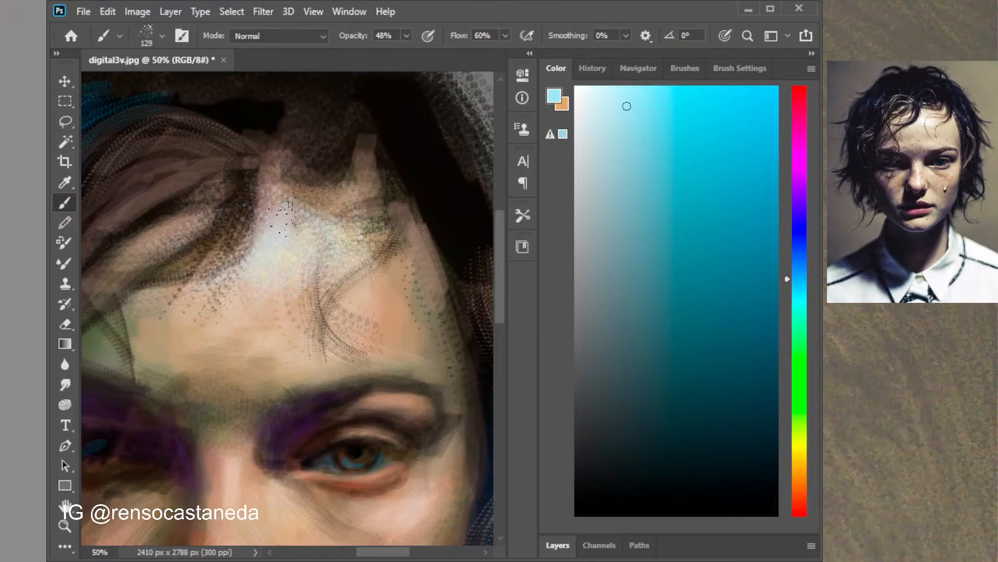
mouse_move(292, 200)
left_mouse_down()
mouse_move(369, 178)
mouse_move(347, 194)
left_mouse_up()
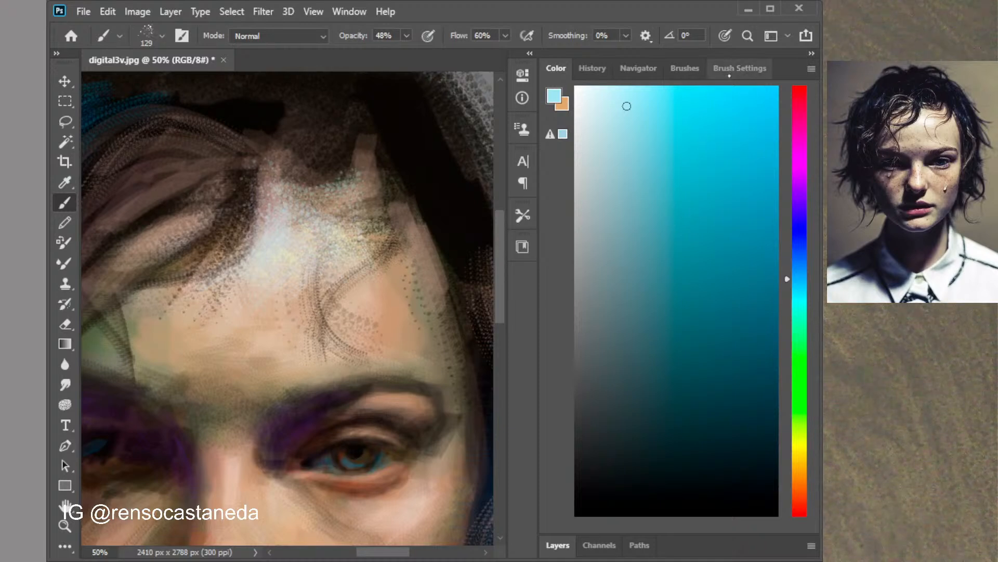
key("ctrl+minus")
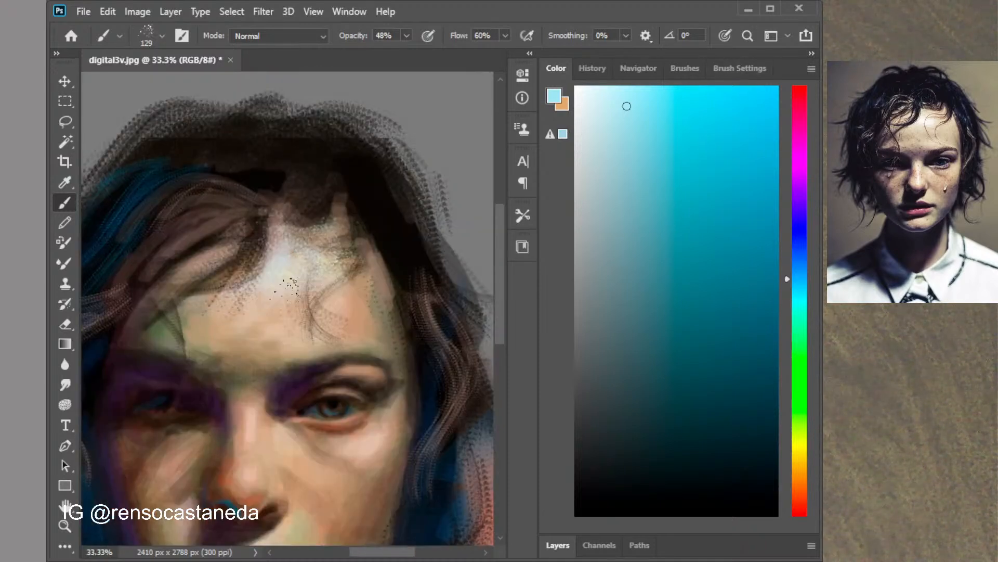
key("ctrl+minus")
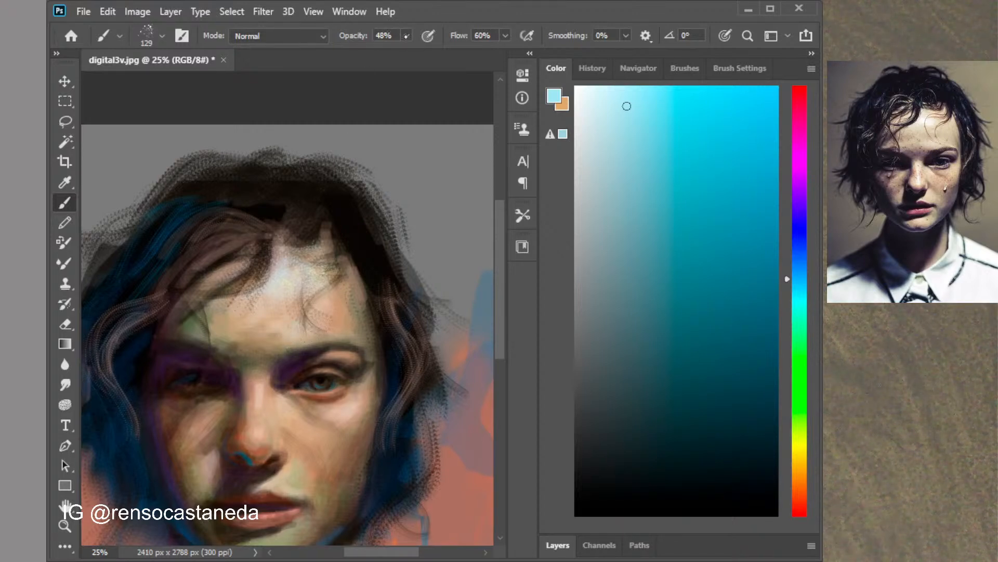
Reduce the brush to 53 px at 24% opacity and paint light cyan highlights on the nose bridge and tip
key("2")
key("4")
key("bracketleft")
key("bracketleft")
key("bracketleft")
left_click(740, 68)
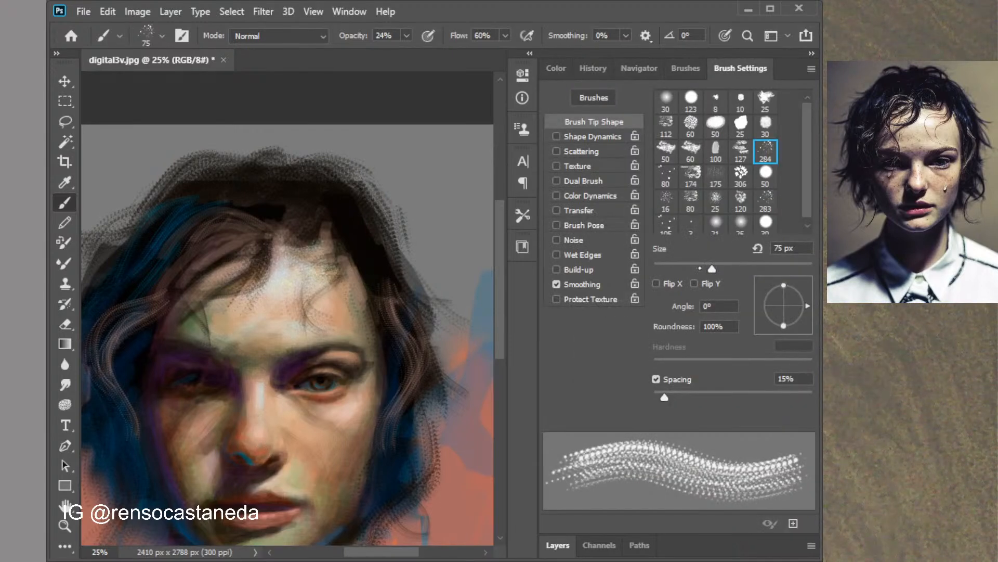
left_click_drag(700, 268, 694, 269)
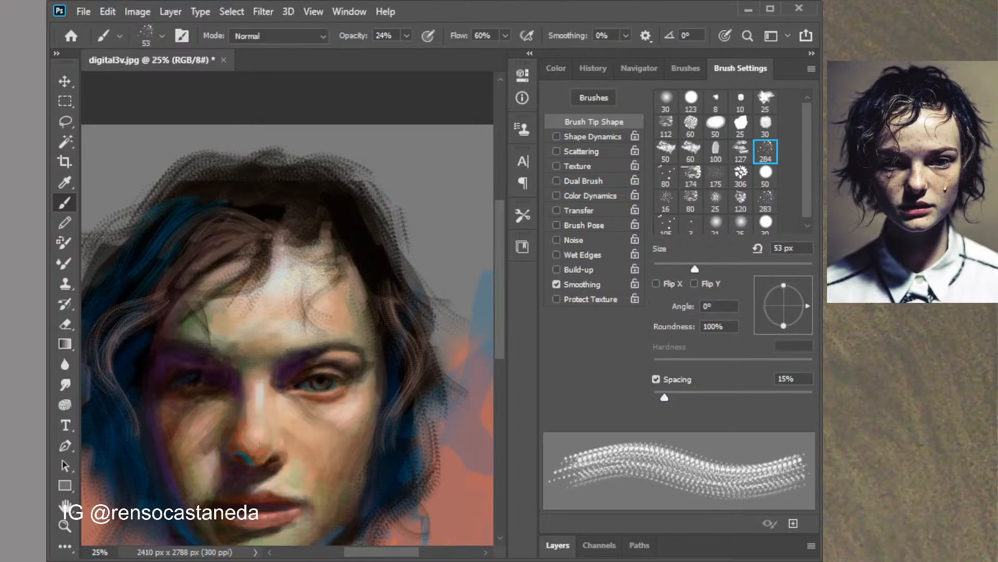
key("ctrl+plus")
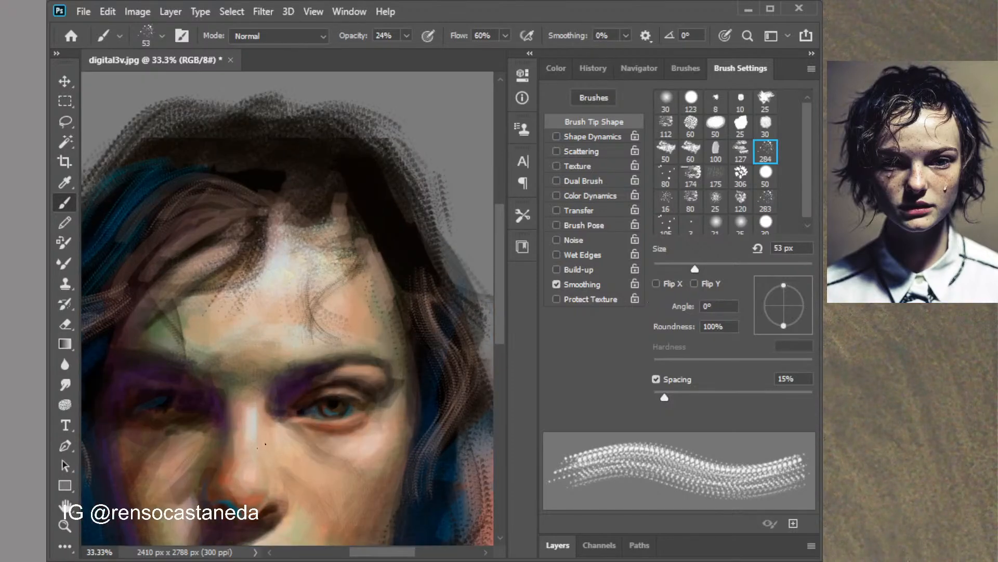
left_click_drag(259, 448, 276, 369)
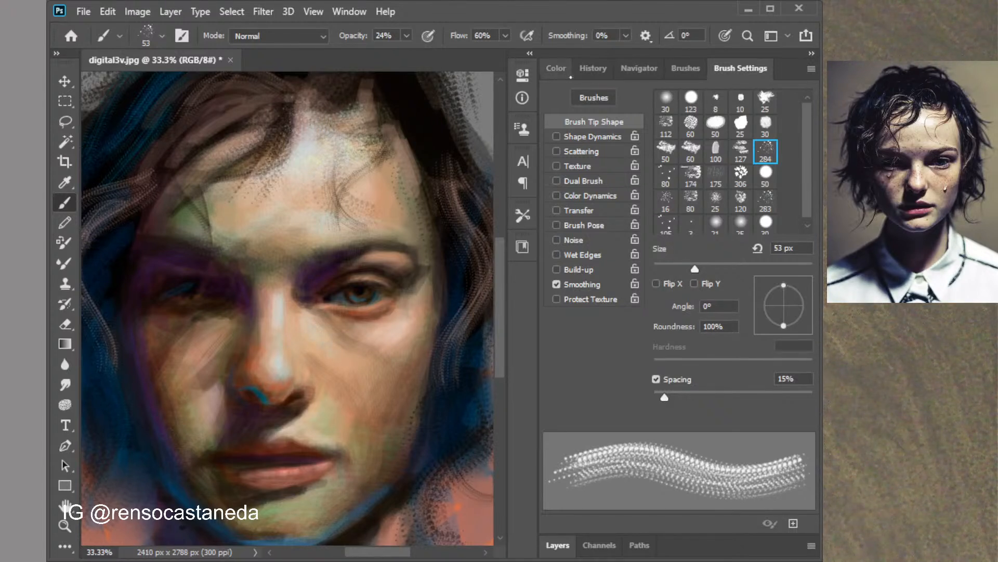
Set the foreground colour to light yellow and warm the highlight on the nose tip
left_click(556, 68)
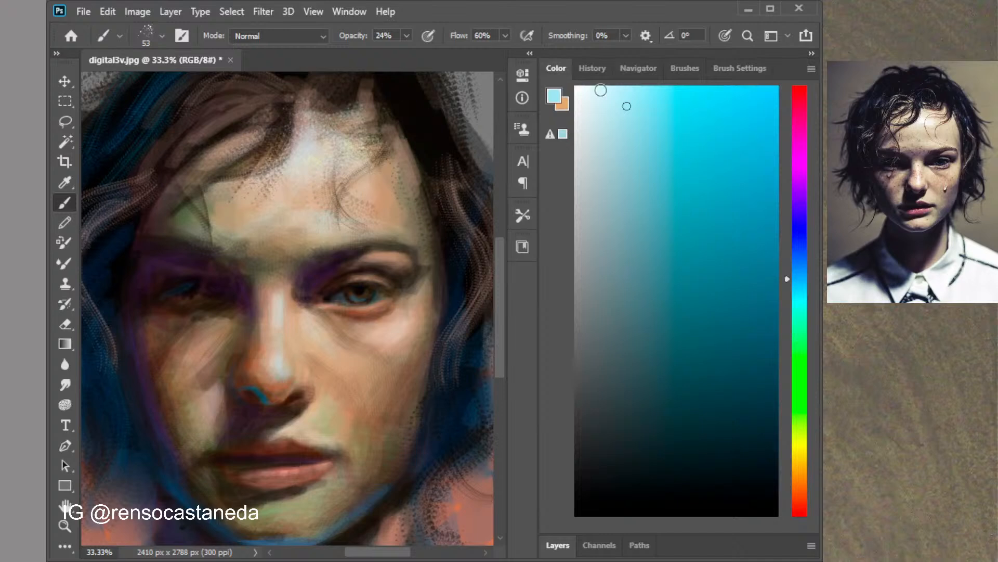
left_click(800, 448)
left_click(657, 101)
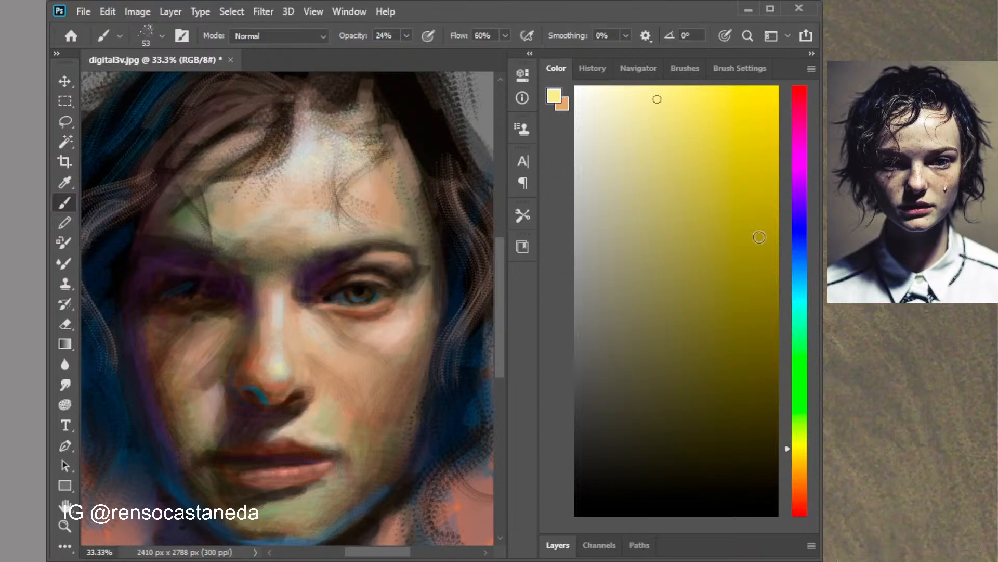
Set the foreground colour to turquoise and glaze the lit side of the face with a 77 px brush, lowering opacity to 15%
left_click(800, 303)
left_click(650, 112)
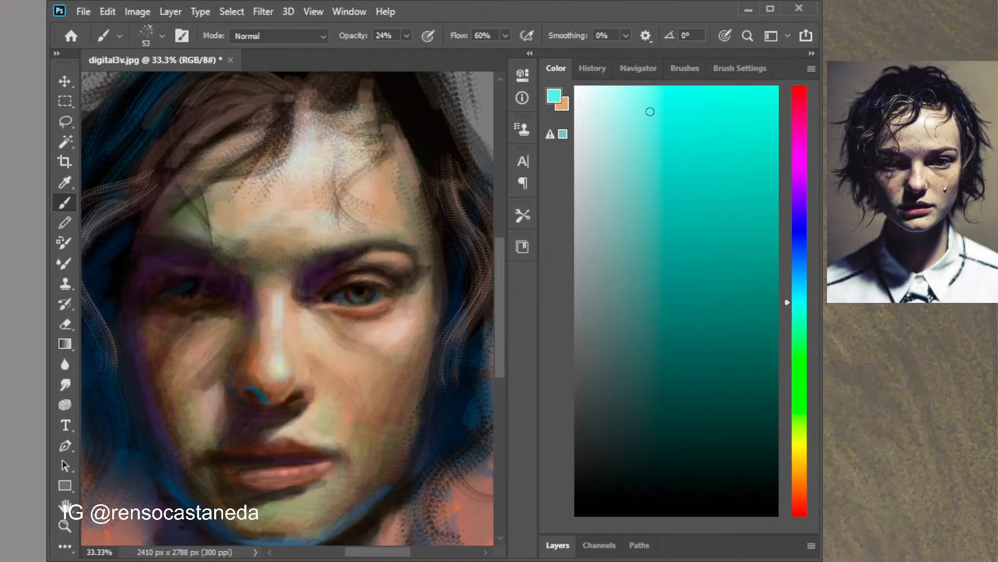
left_click(661, 136)
left_click(740, 68)
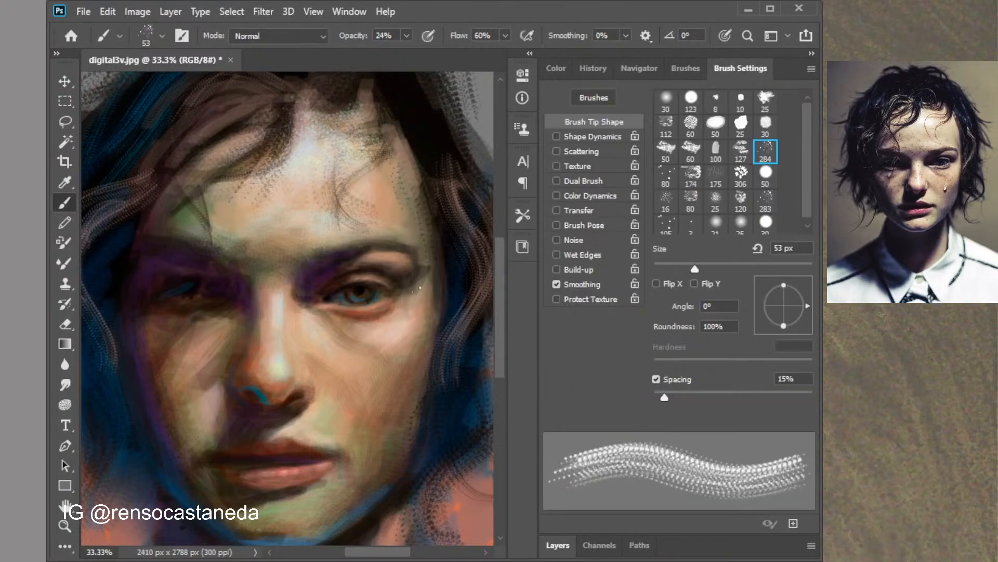
key("bracketright")
key("bracketright")
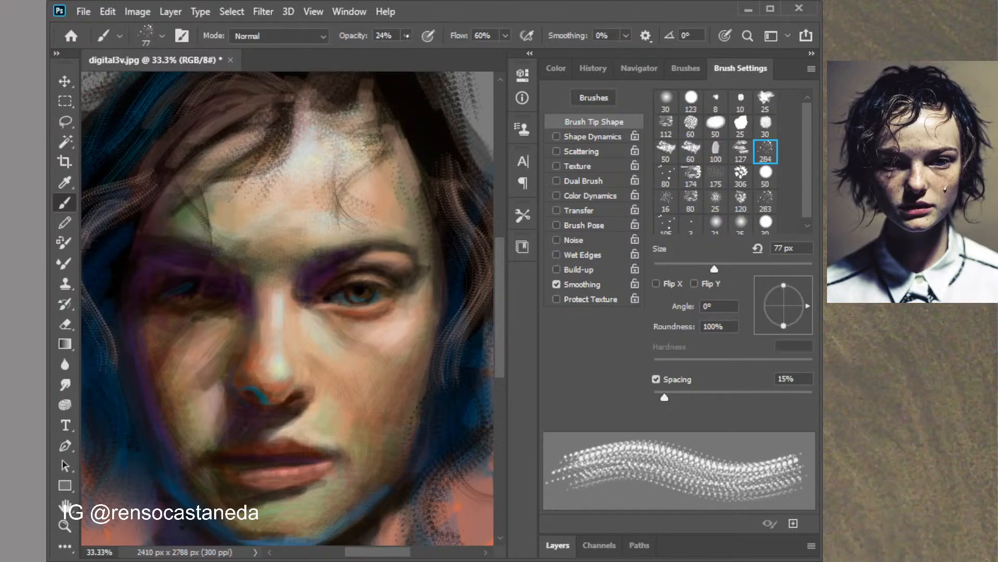
key("1")
key("5")
Set the foreground colour to orange and glaze the cheeks and chin with the 77 px speckled brush at 15% opacity
left_click(556, 68)
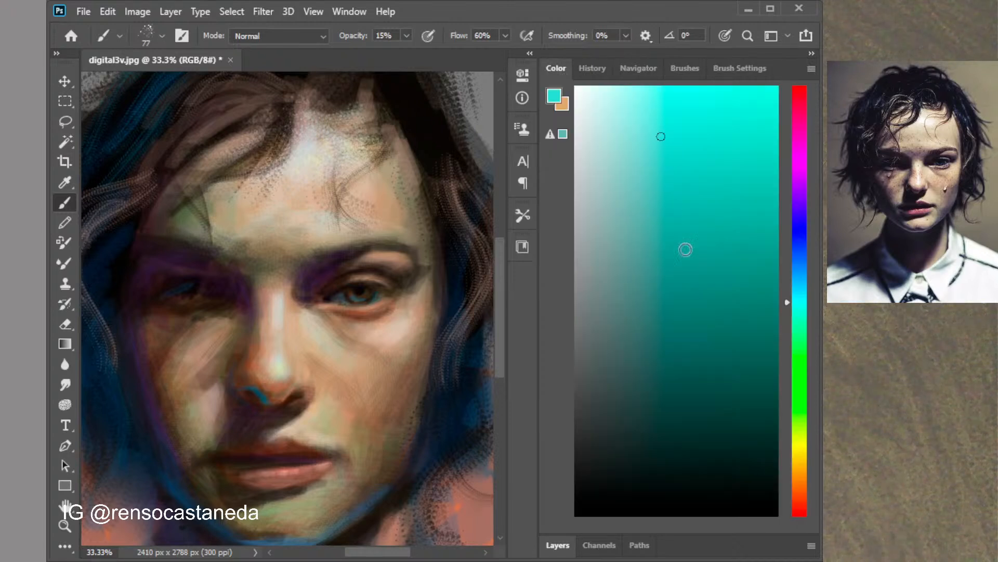
left_click(799, 468)
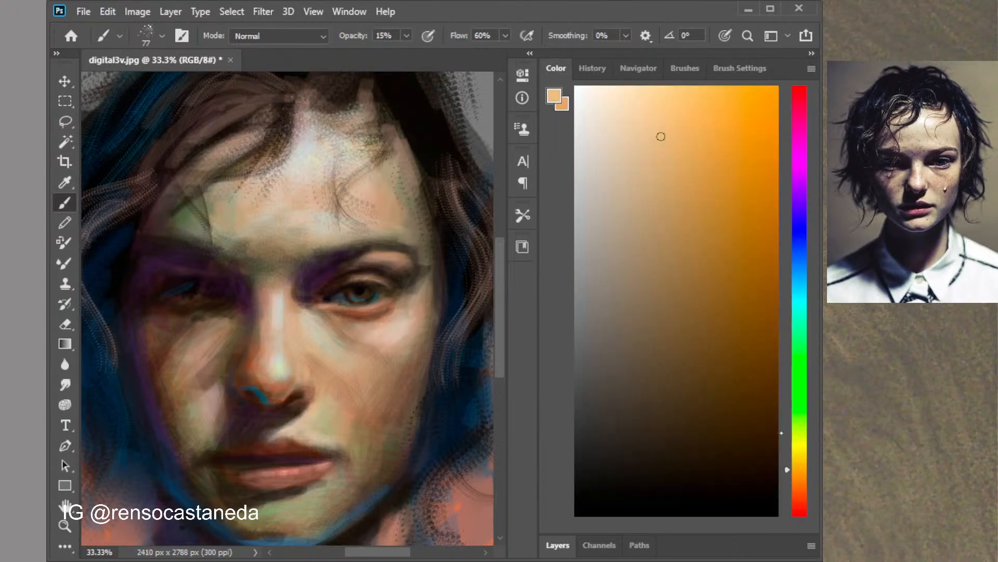
left_click(698, 152)
left_click_drag(272, 472, 276, 371)
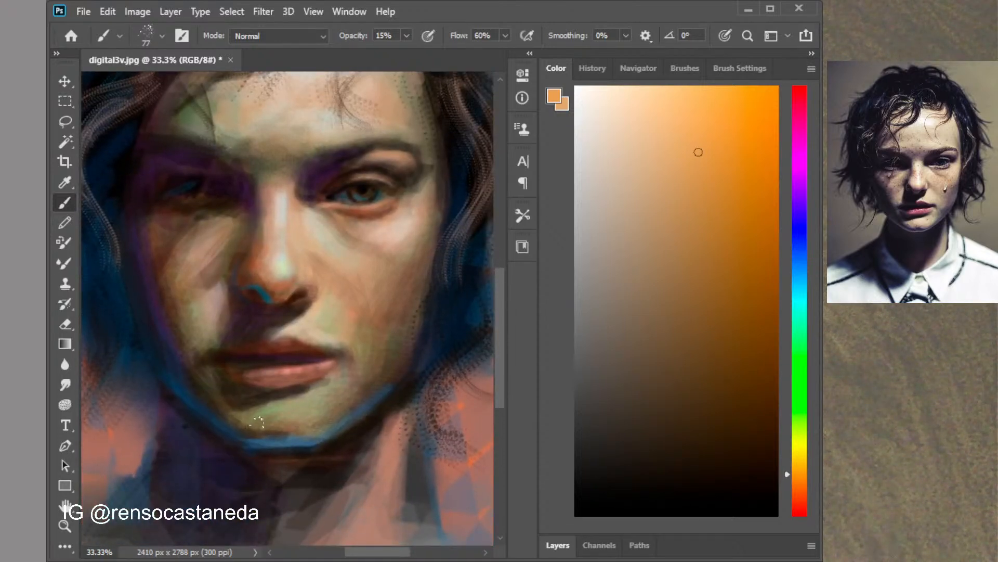
Set the foreground colour to pale greyish beige, soften the lit cheek and chin, and raise the brush opacity to 24%
left_click(630, 157)
left_click(603, 174)
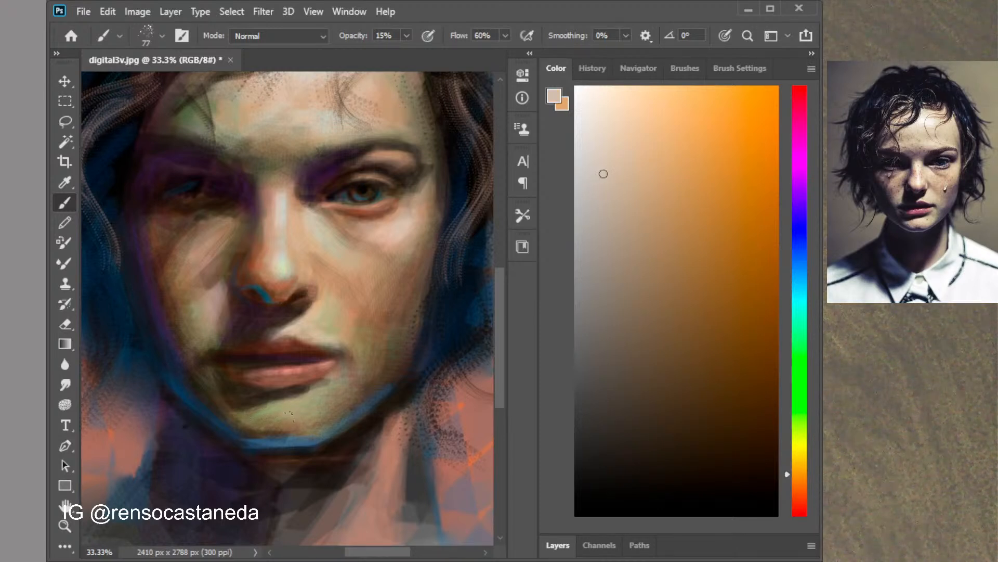
left_click(603, 217)
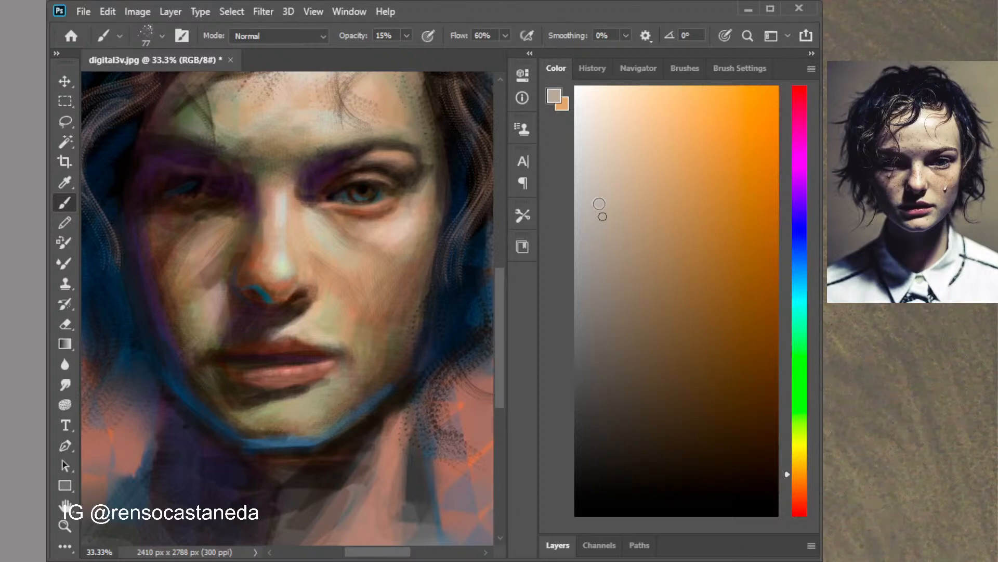
left_click(589, 184)
left_click(407, 36)
left_click(414, 55)
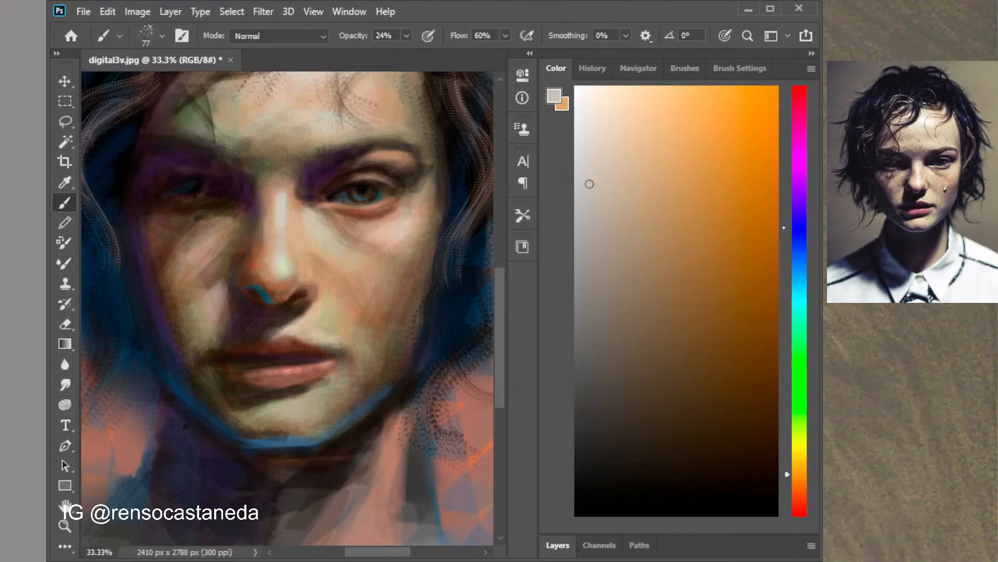
Set the foreground colour to pink and paint highlights on the lower lip with a 47 px brush
left_click(799, 89)
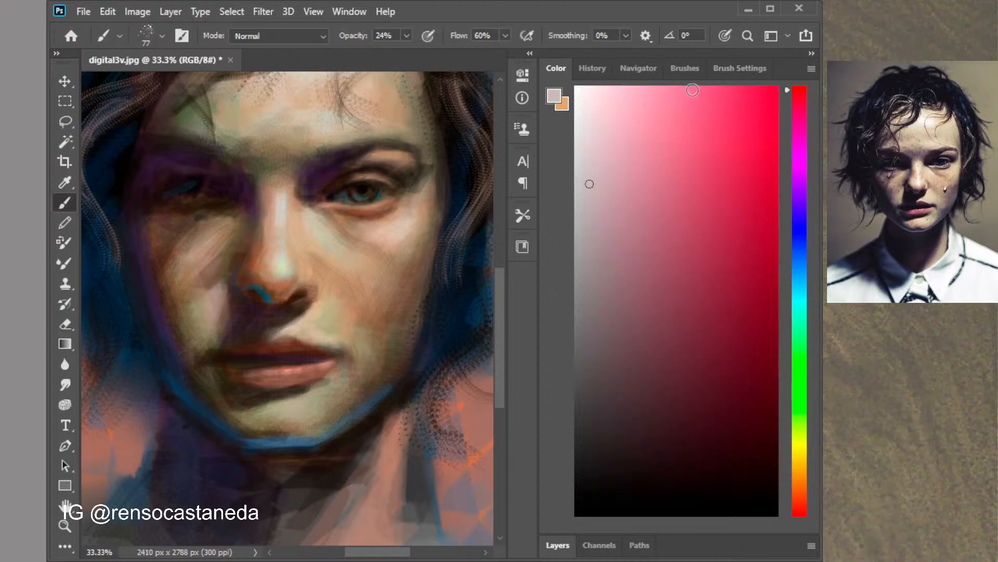
left_click(668, 98)
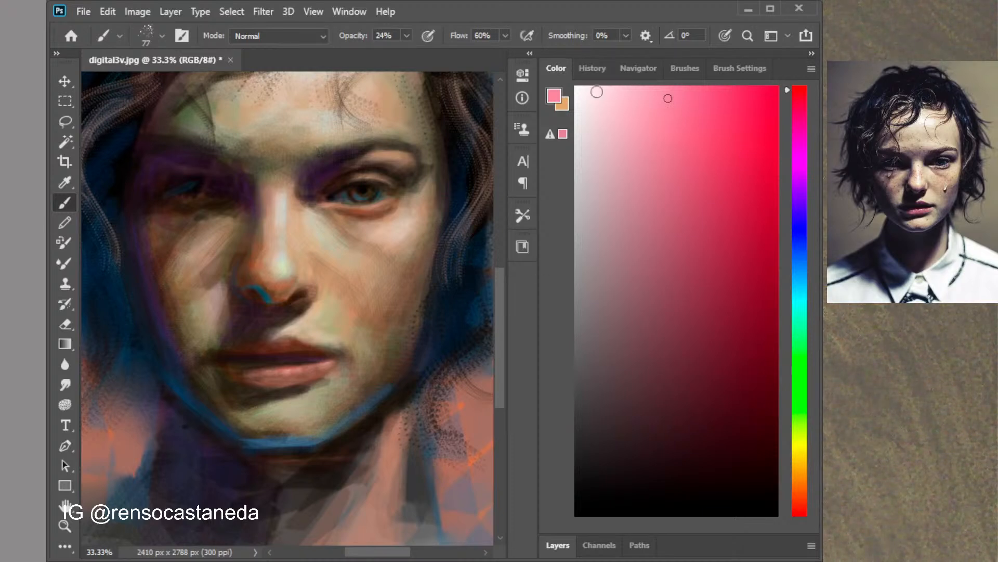
left_click(740, 68)
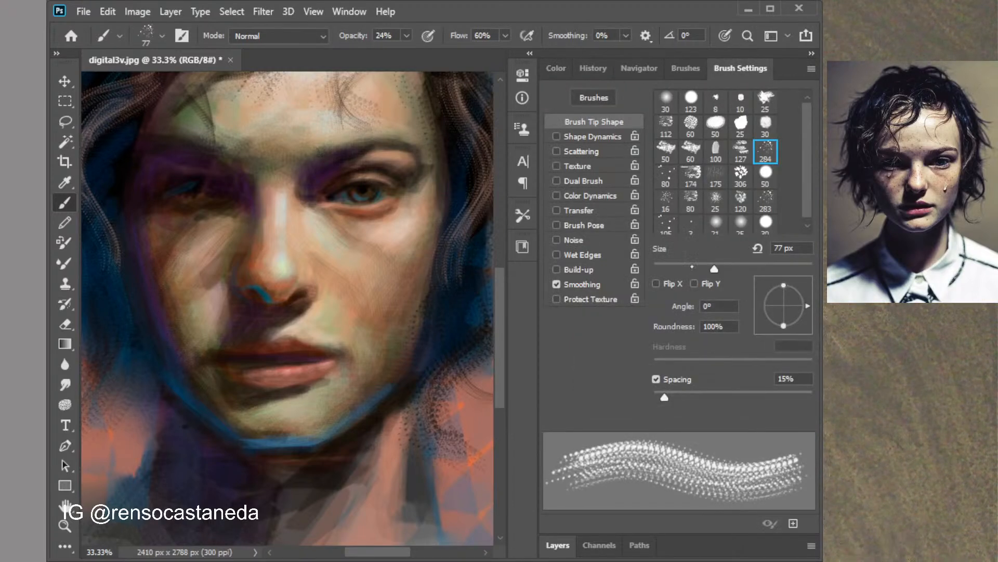
left_click(691, 268)
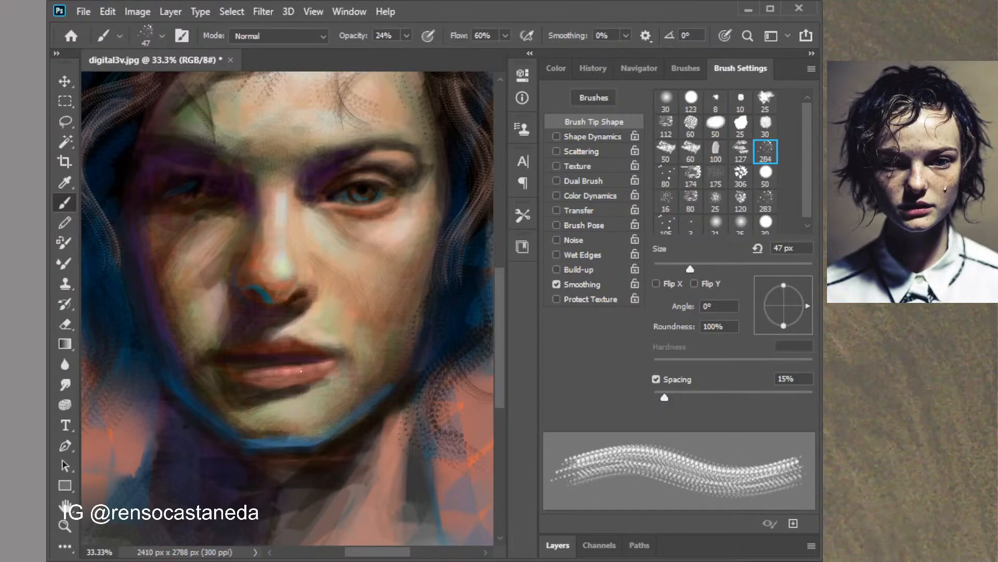
scroll(294, 376, "up", 1)
scroll(301, 383, "up", 1)
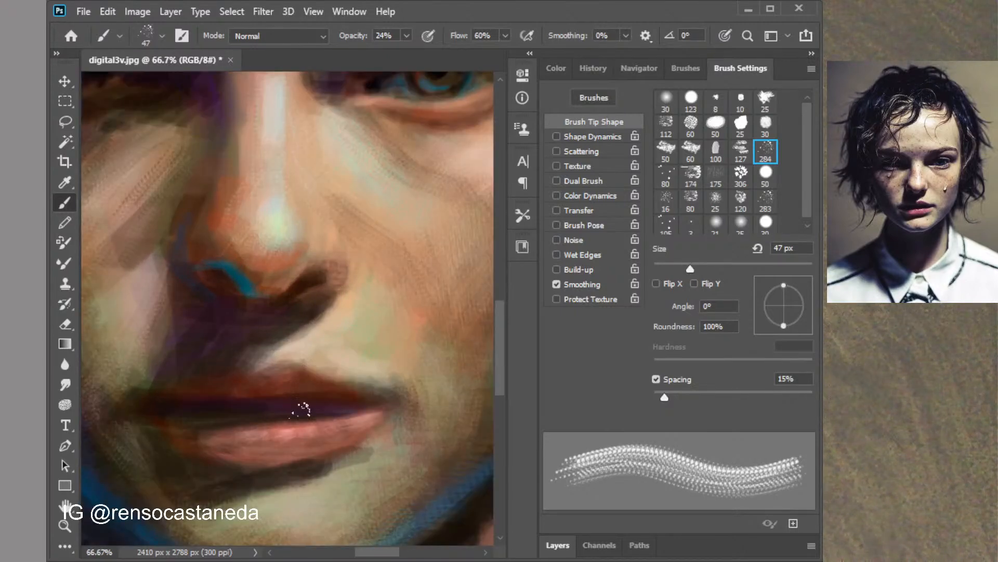
left_click_drag(303, 407, 349, 339)
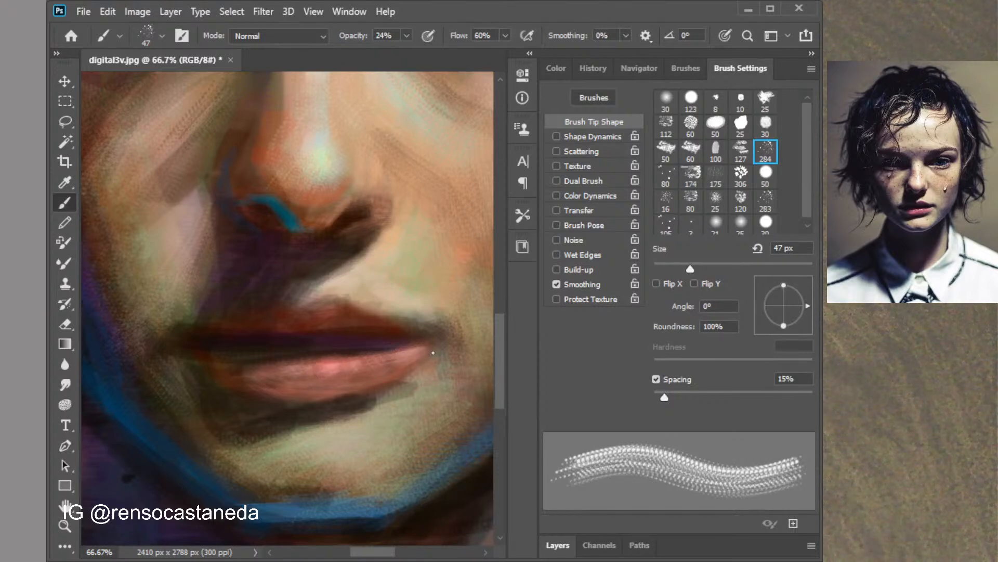
Reduce the brush to 31 px and build up the pink texture across the lower lip
key("bracketleft")
key("bracketleft")
key("bracketleft")
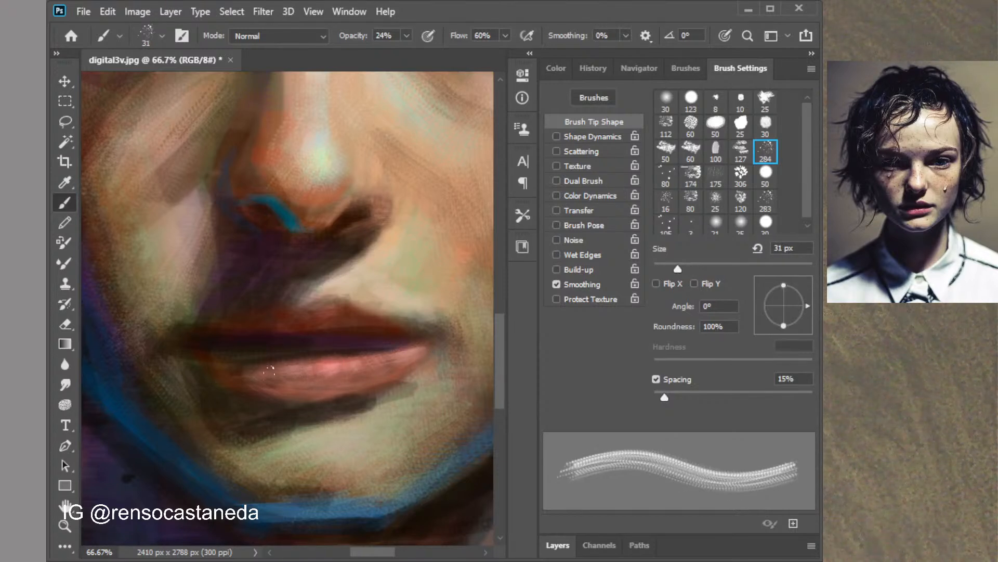
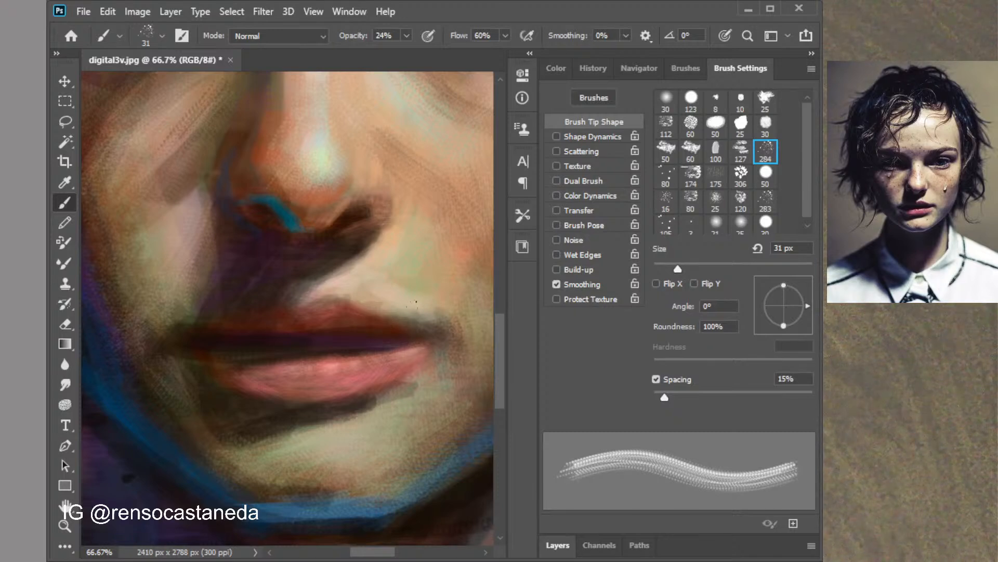
Refine the upper lip and mouth line with an 18 px brush, lowering the opacity to 8%
key("[")
key("[")
key("[")
key("[")
key("[")
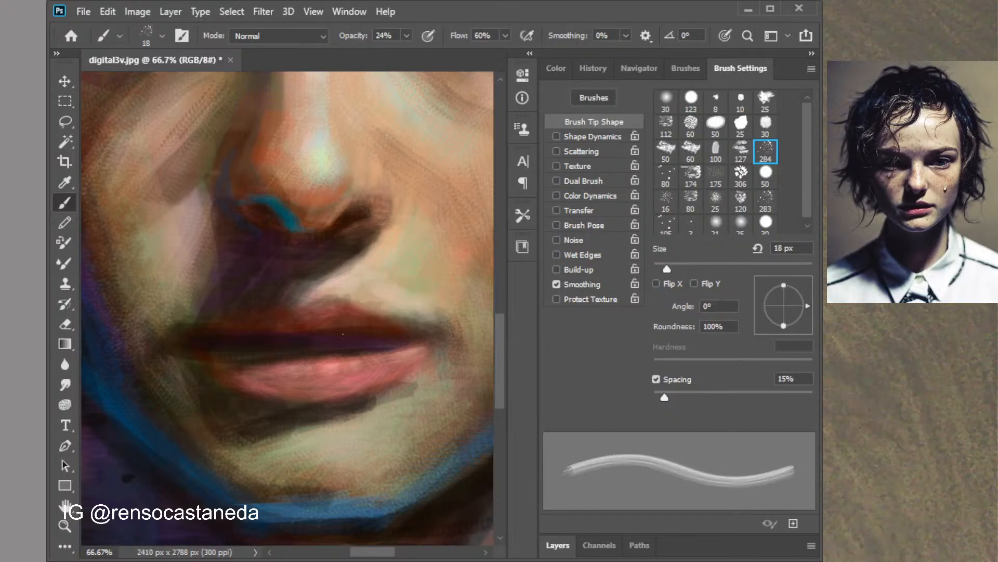
left_click_drag(299, 339, 331, 334)
left_click_drag(407, 35, 395, 55)
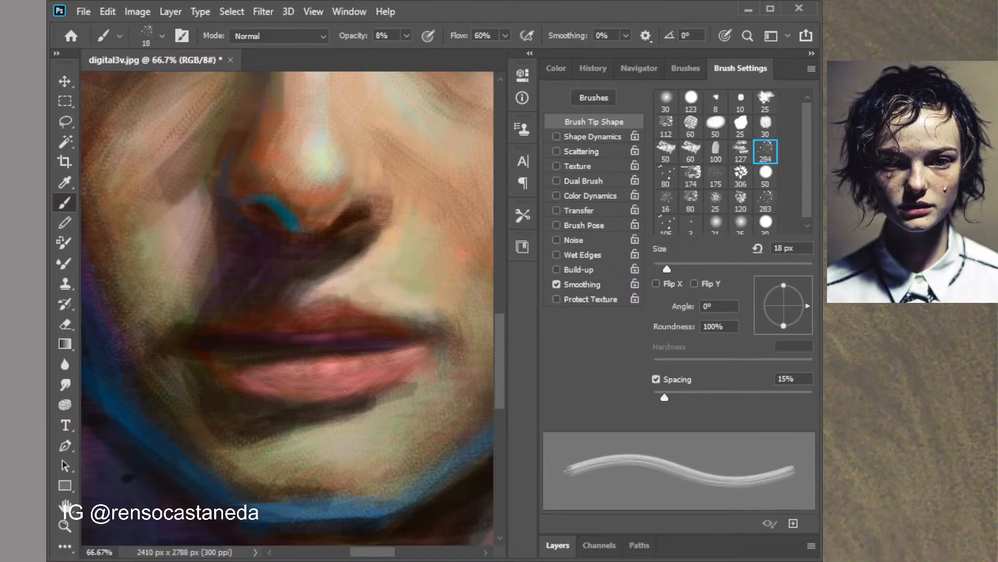
Set the foreground colour to muted mauve and glaze the face with the 60 px textured brush tip enlarged to 139 px
scroll(344, 390, "down", 3)
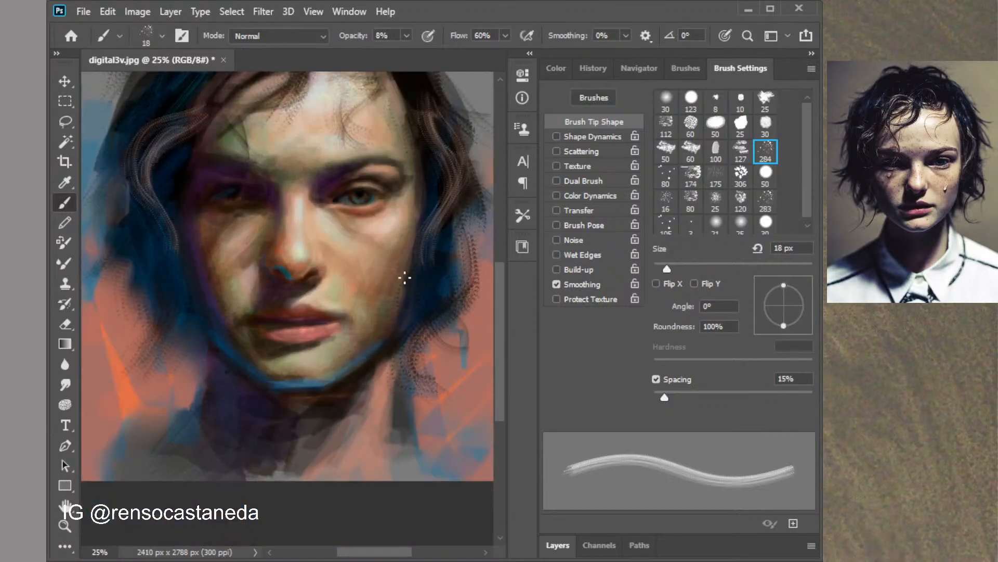
mouse_move(379, 230)
left_mouse_down()
mouse_move(370, 319)
mouse_move(385, 346)
left_mouse_up()
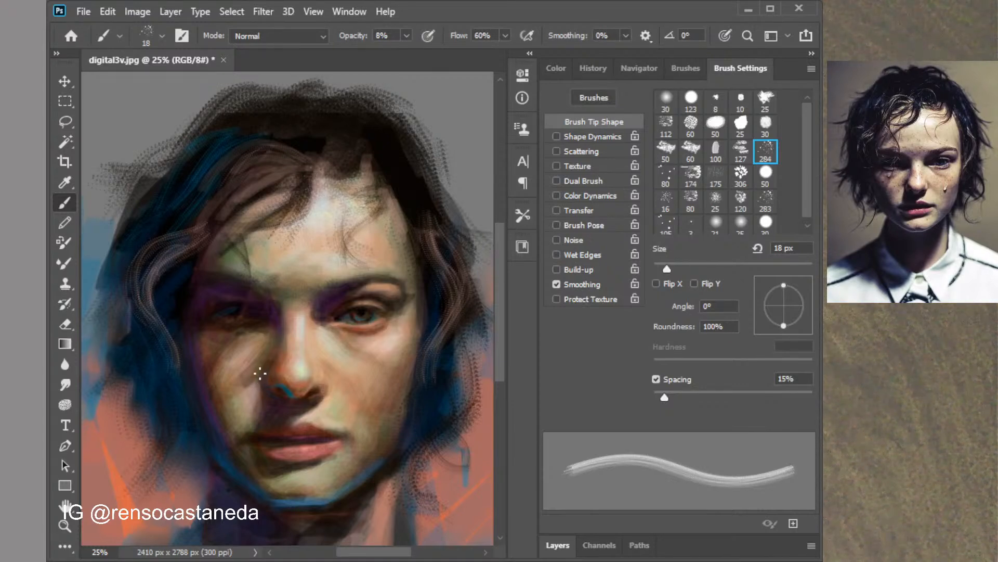
key("ctrl+minus")
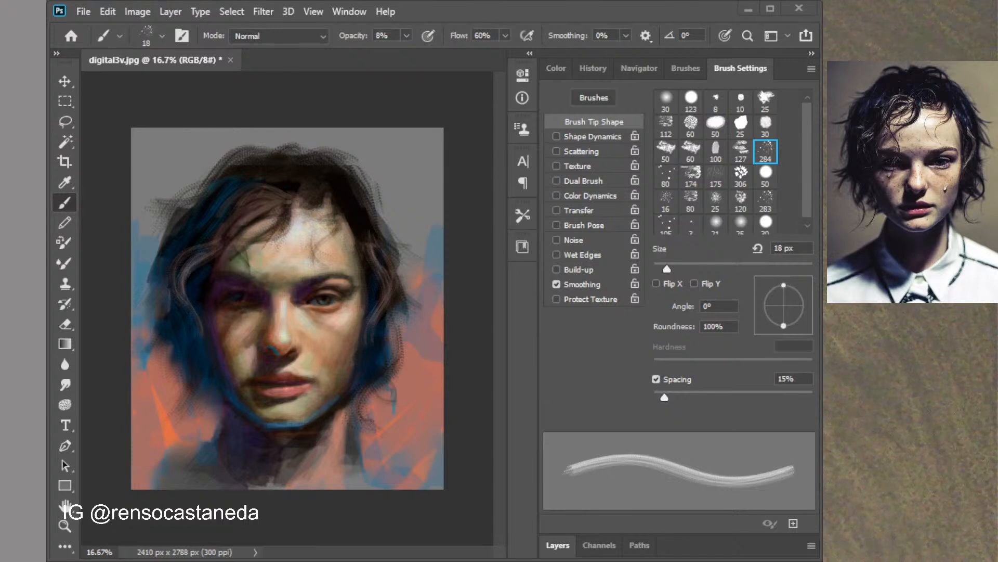
left_click(556, 68)
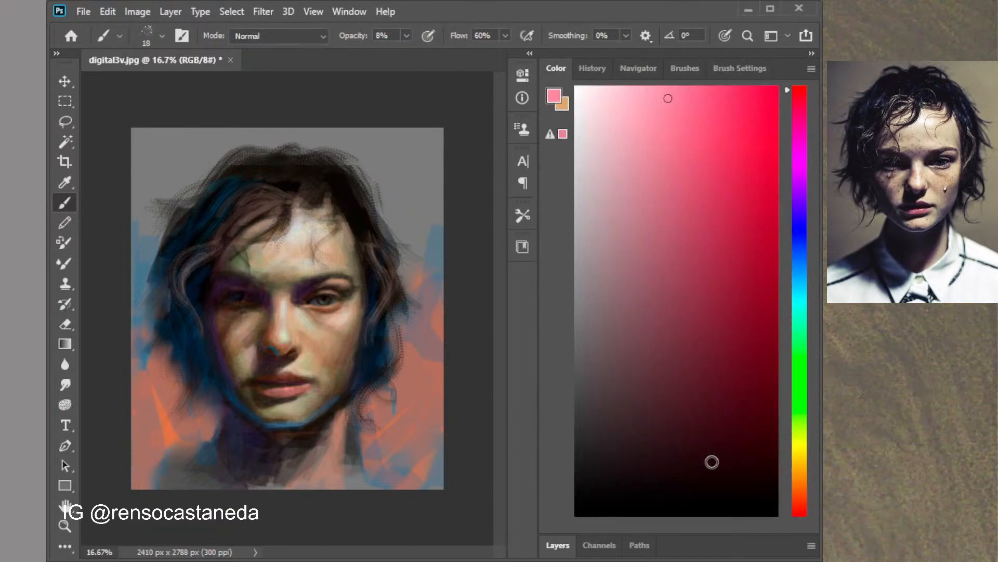
left_click(603, 319)
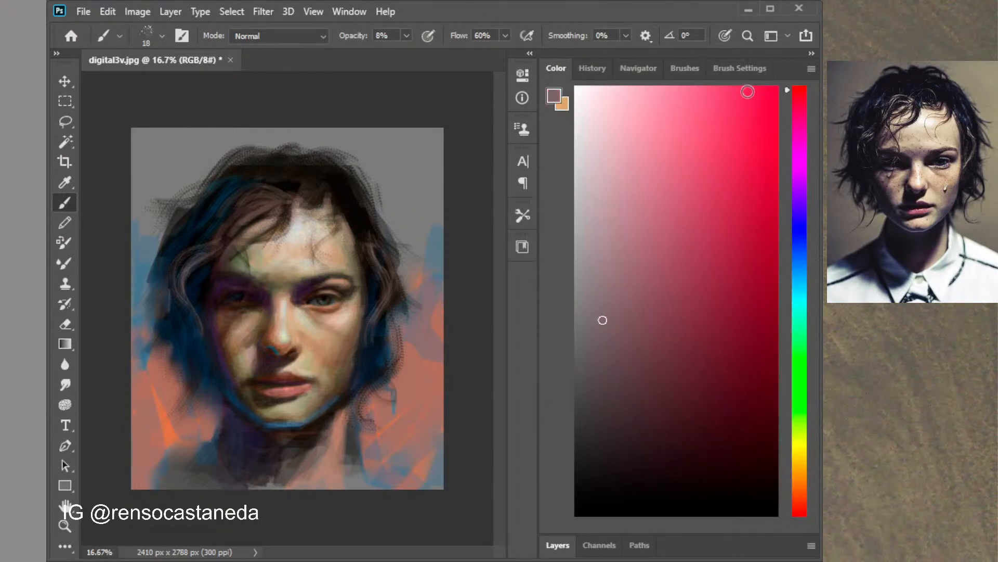
left_click(740, 68)
left_click(691, 151)
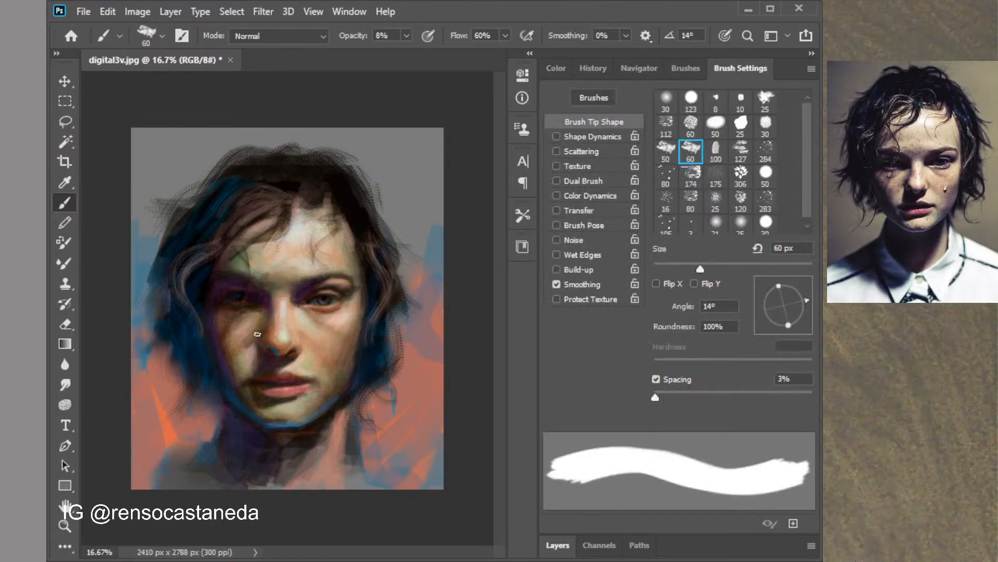
left_click(726, 267)
left_click_drag(726, 267, 749, 267)
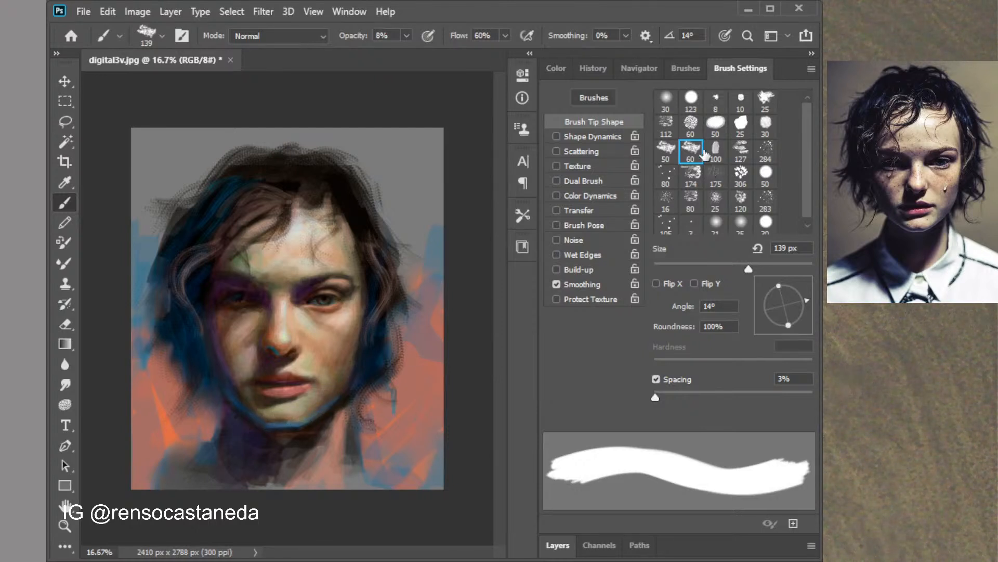
Set the foreground colour to dark brown and shade the face's shadow side with the 50 px textured tip at 327 px, 47% opacity
left_click(556, 68)
left_click(601, 404)
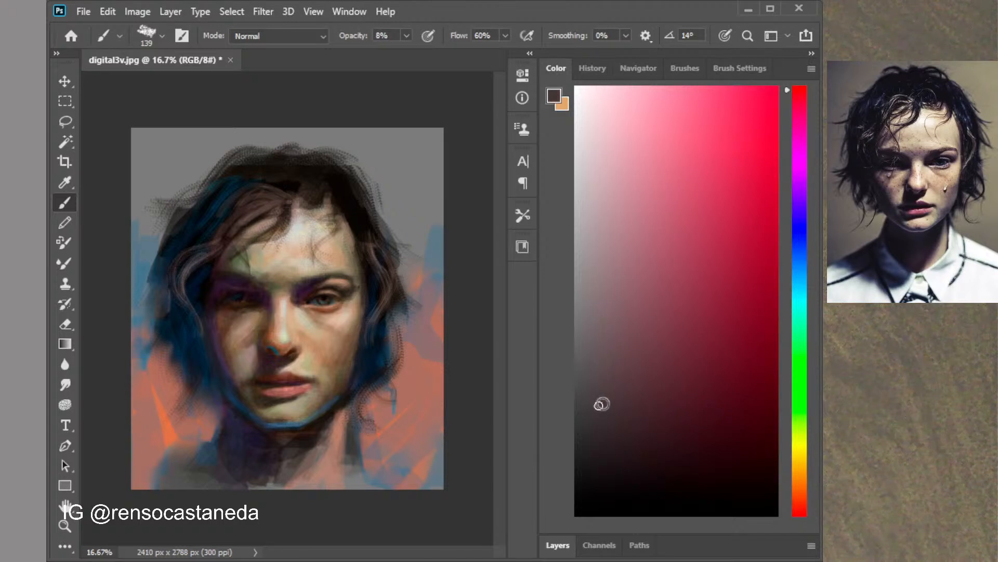
left_click(740, 68)
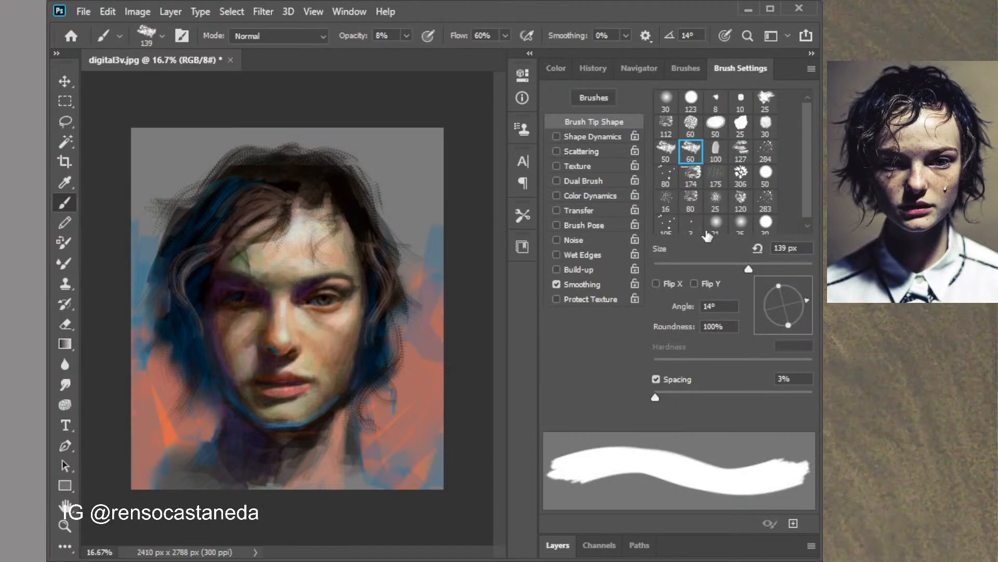
left_click(666, 151)
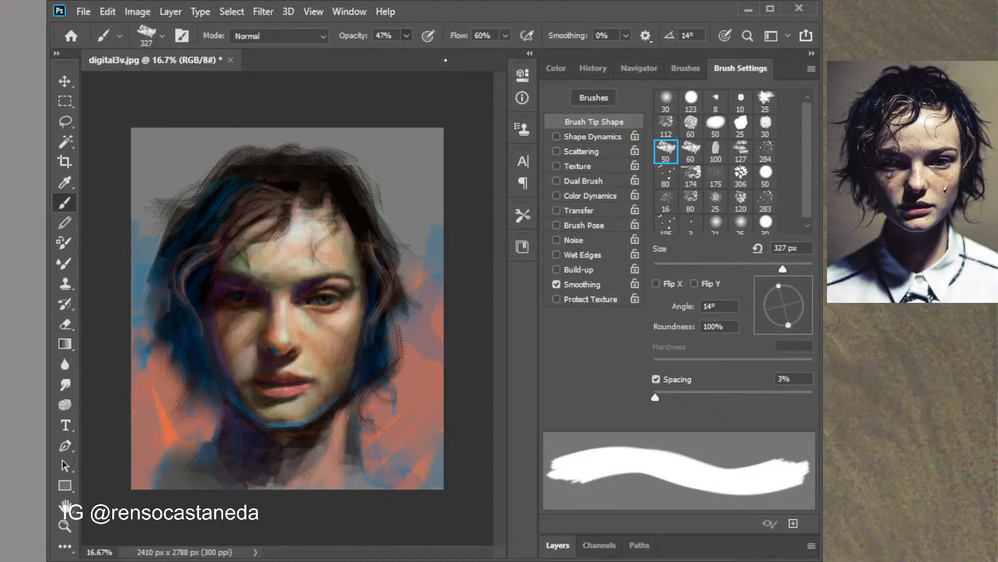
mouse_move(276, 212)
left_mouse_down()
mouse_move(298, 208)
mouse_move(228, 270)
mouse_move(336, 223)
mouse_move(263, 278)
mouse_move(332, 254)
mouse_move(340, 265)
mouse_move(321, 291)
mouse_move(371, 283)
left_mouse_up()
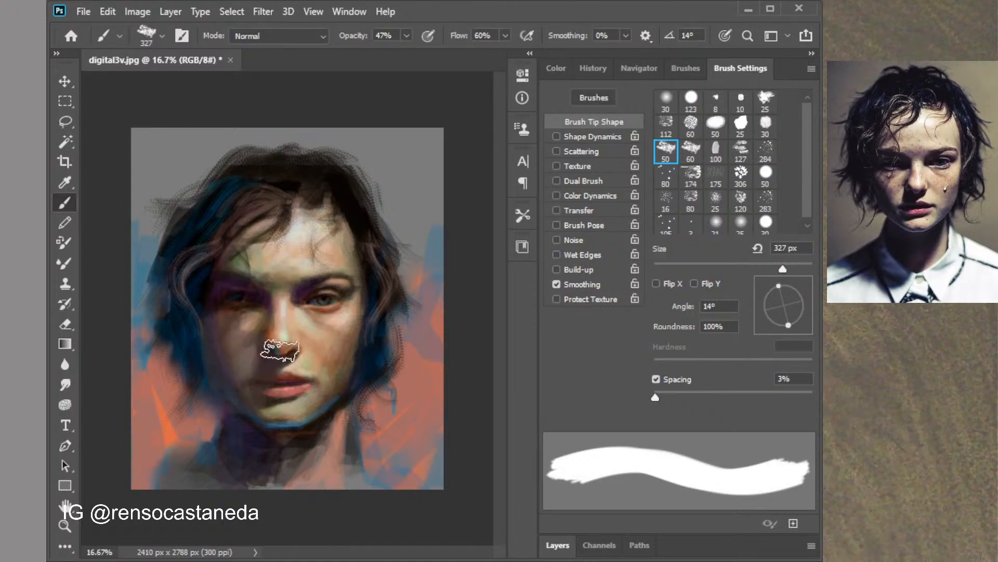
left_click_drag(280, 350, 301, 379)
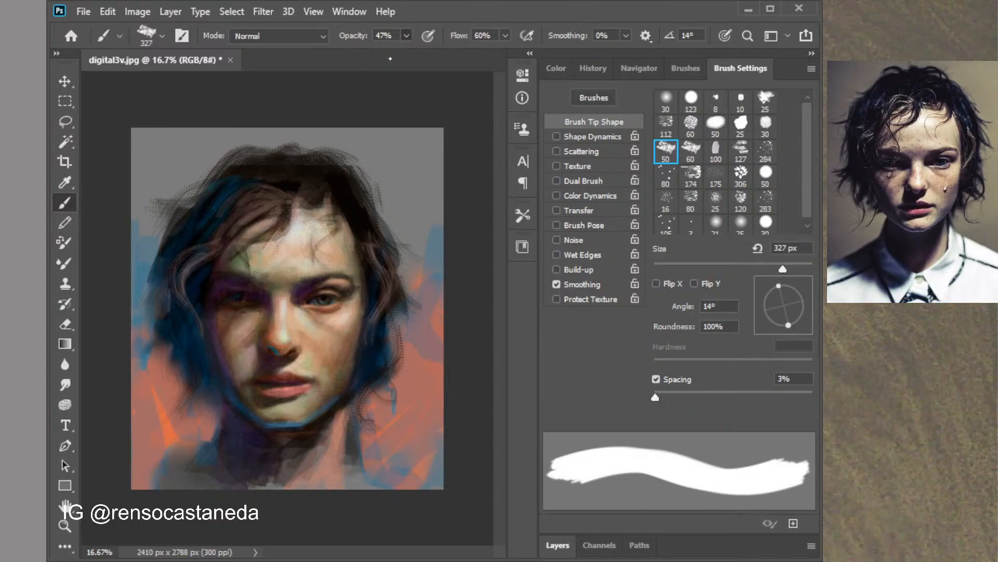
Lower the opacity to 9% and glaze the shadowed cheek beside the nose with the brush reduced to 158 px
key("0")
key("9")
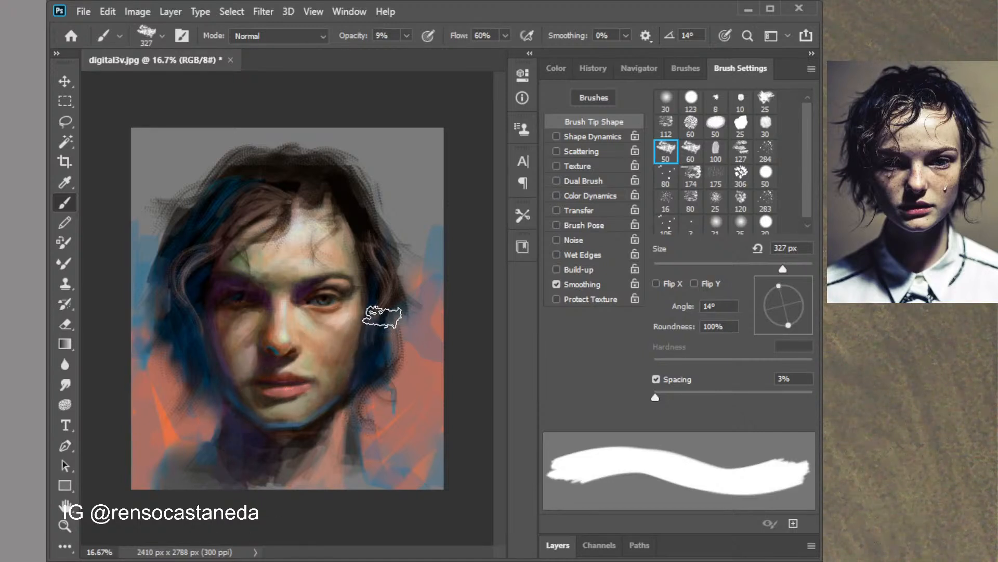
left_click(757, 268)
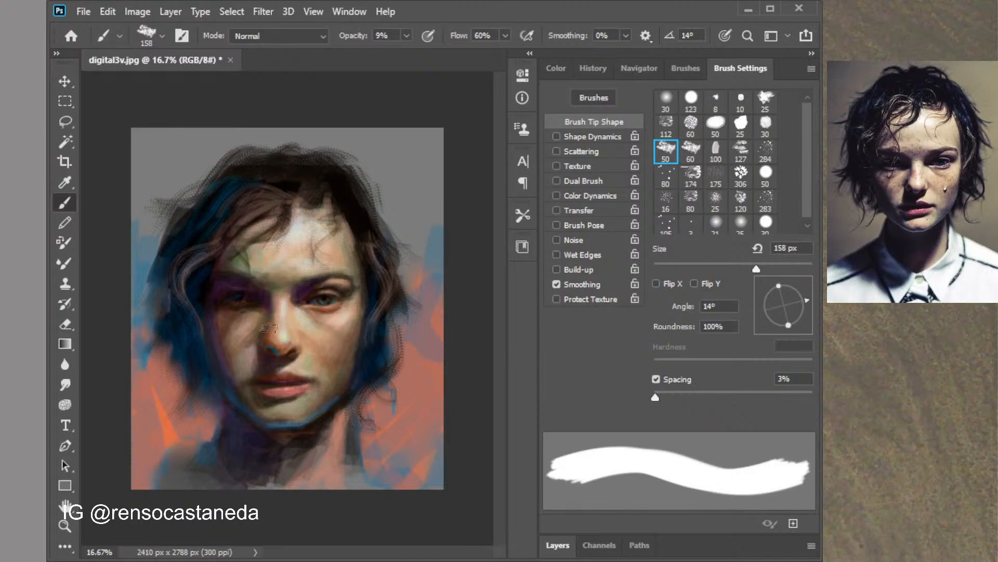
mouse_move(246, 317)
left_mouse_down()
mouse_move(256, 312)
mouse_move(228, 341)
mouse_move(247, 335)
left_mouse_up()
key("ctrl+plus")
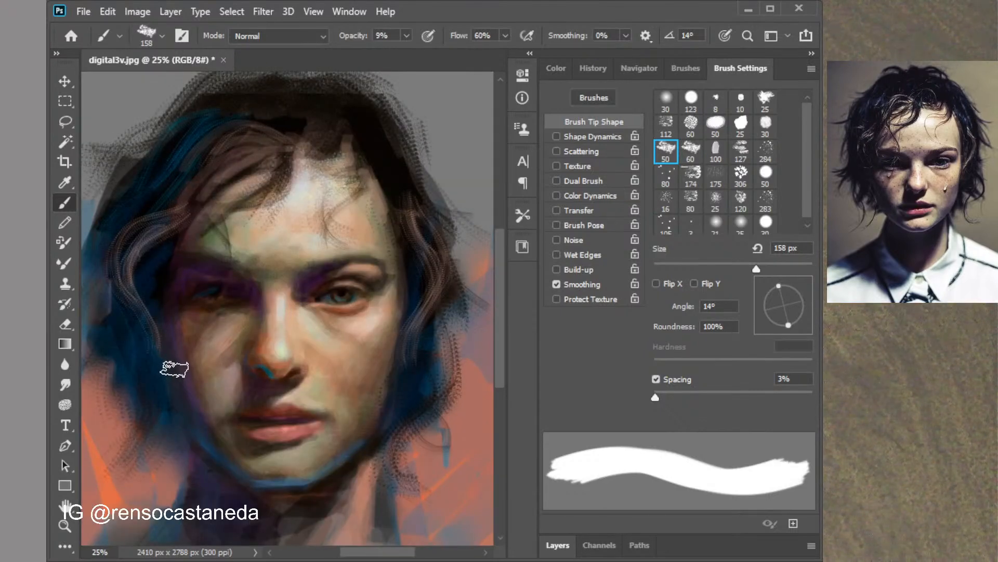
key("ctrl+plus")
key("ctrl+plus")
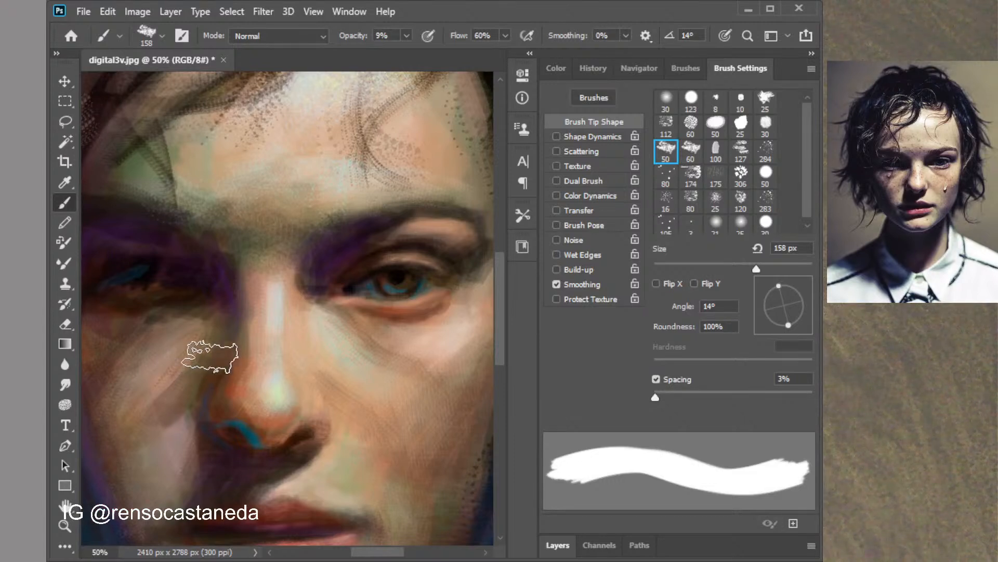
left_click_drag(230, 350, 281, 363)
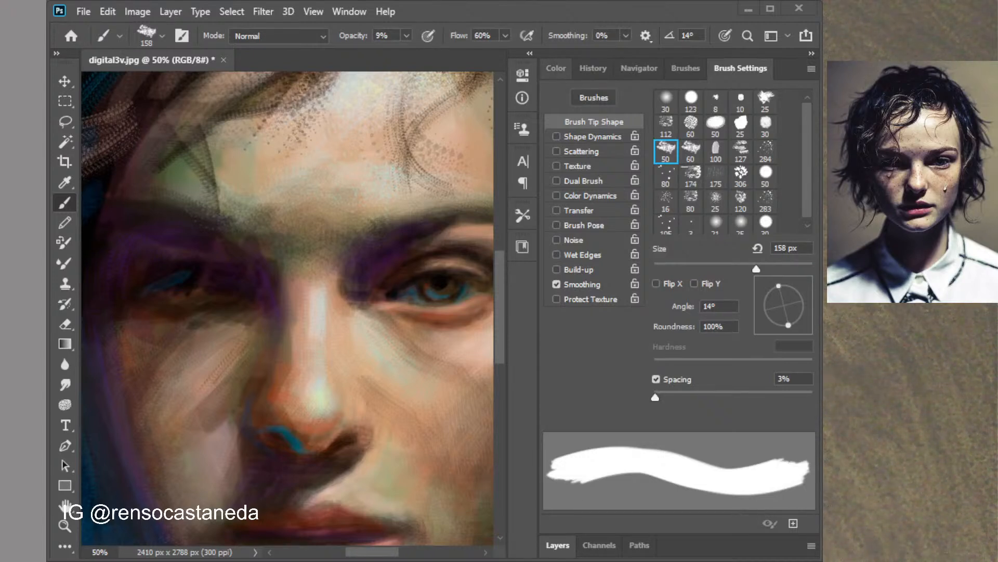
Set the foreground colour to dark grey and the brush to the 60 px textured tip at 19 px, 27% opacity
left_click(556, 68)
left_click(593, 447)
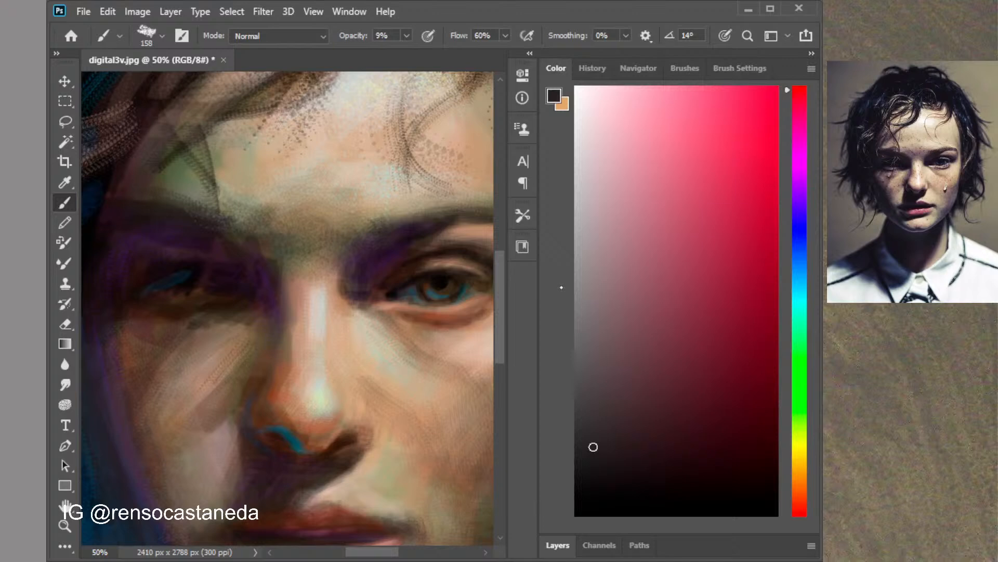
left_click(740, 68)
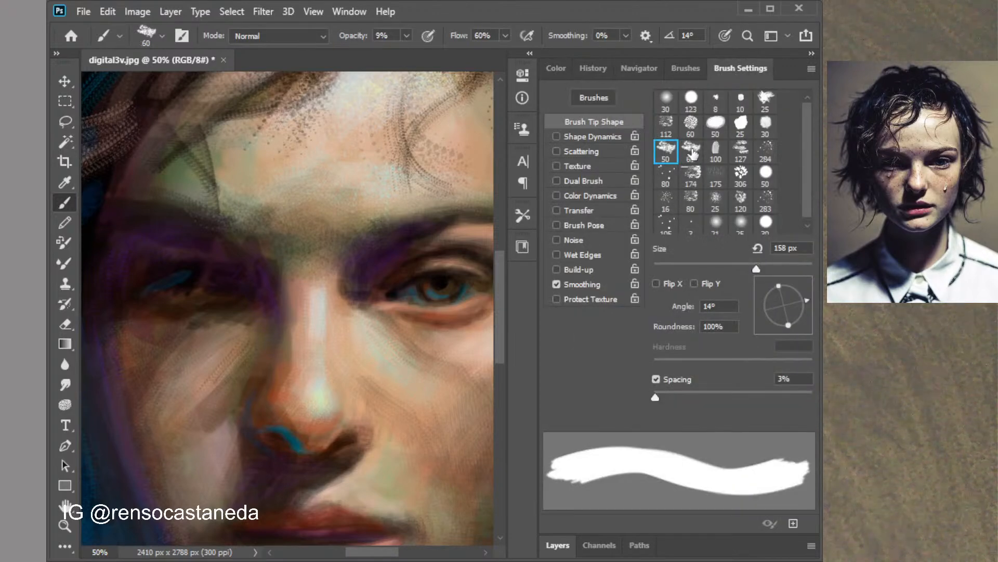
left_click(693, 151)
left_click(668, 269)
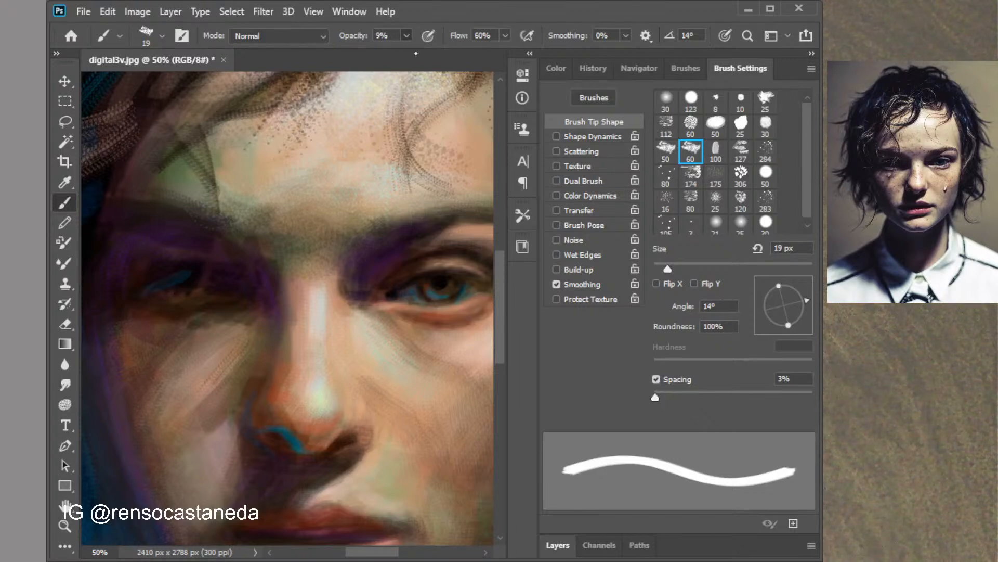
key("2")
key("7")
Set the foreground colour to near-black brown and darken the lit eye's inner corner at 50% opacity and the shadowed eye at 29%
left_click(556, 69)
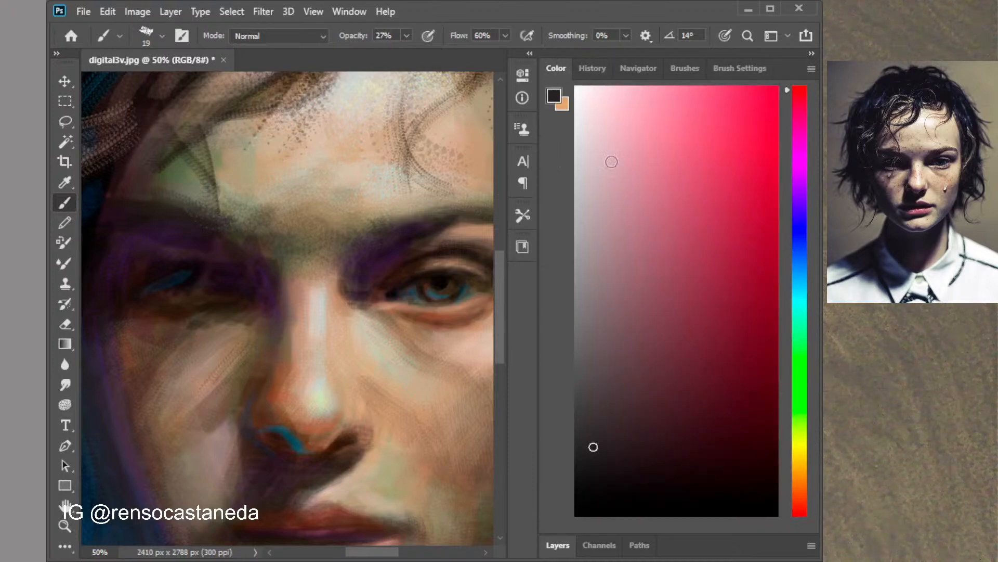
left_click(620, 467)
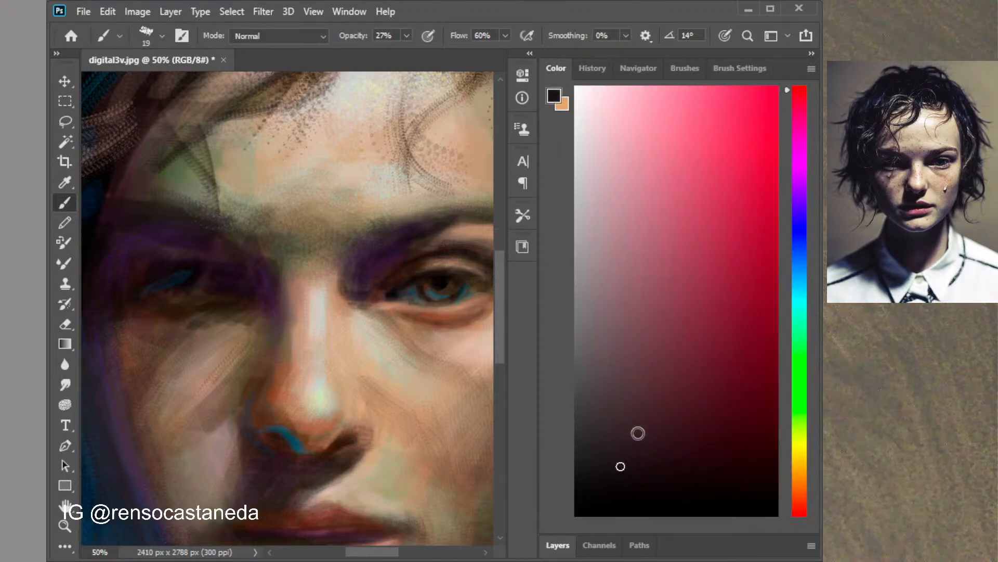
left_click(801, 490)
left_click(668, 469)
left_click(799, 501)
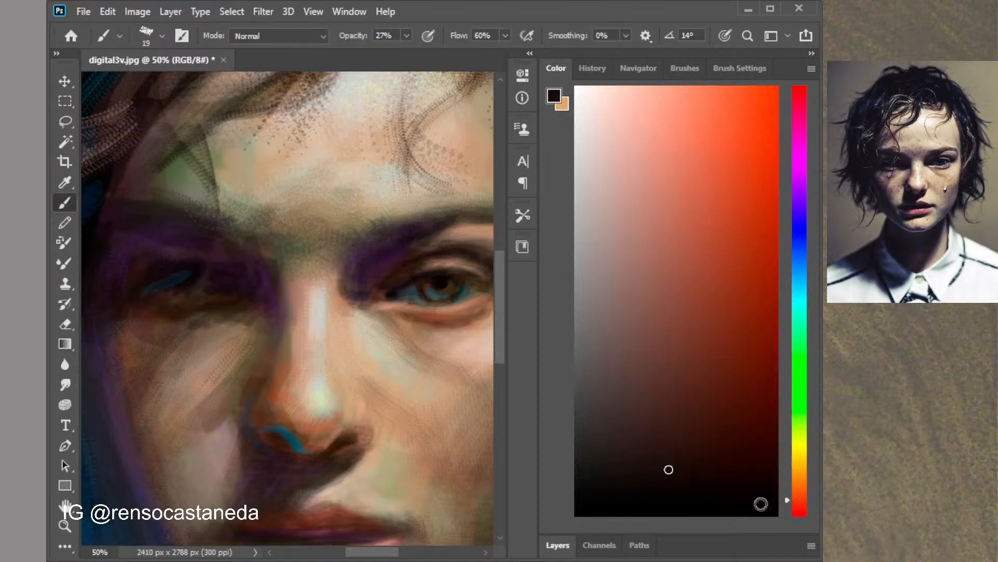
left_click(693, 484)
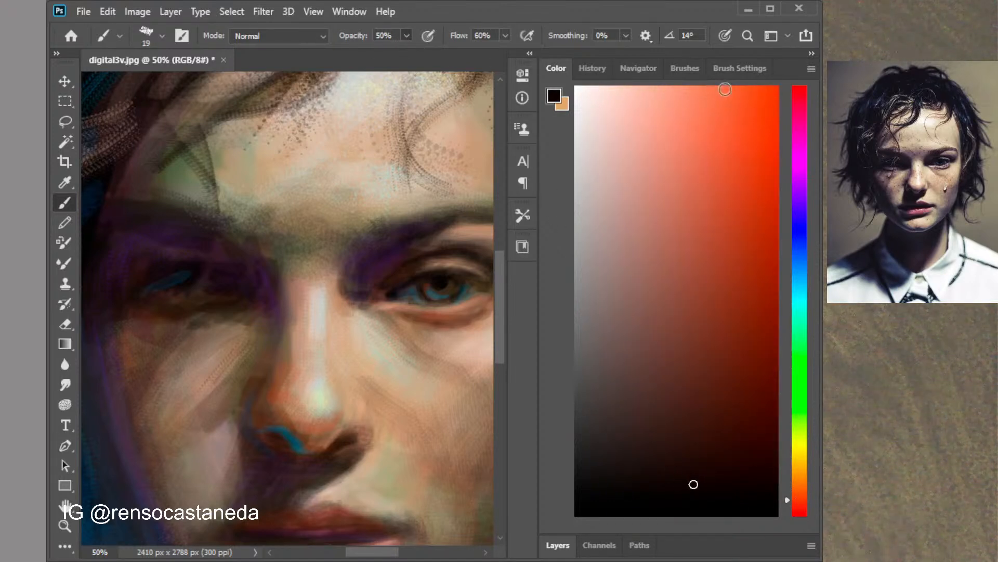
left_click(740, 68)
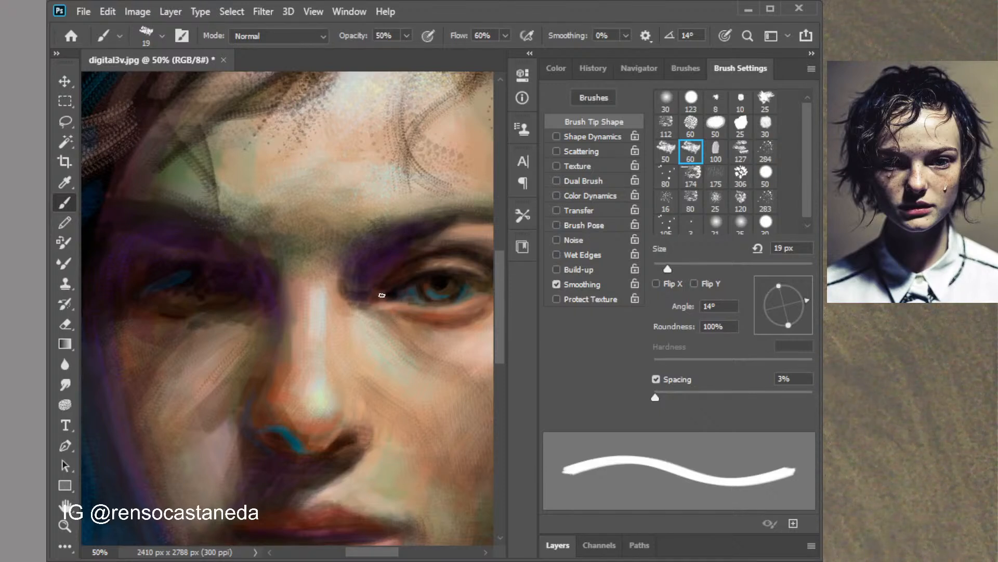
left_click_drag(374, 294, 405, 287)
left_click(666, 151)
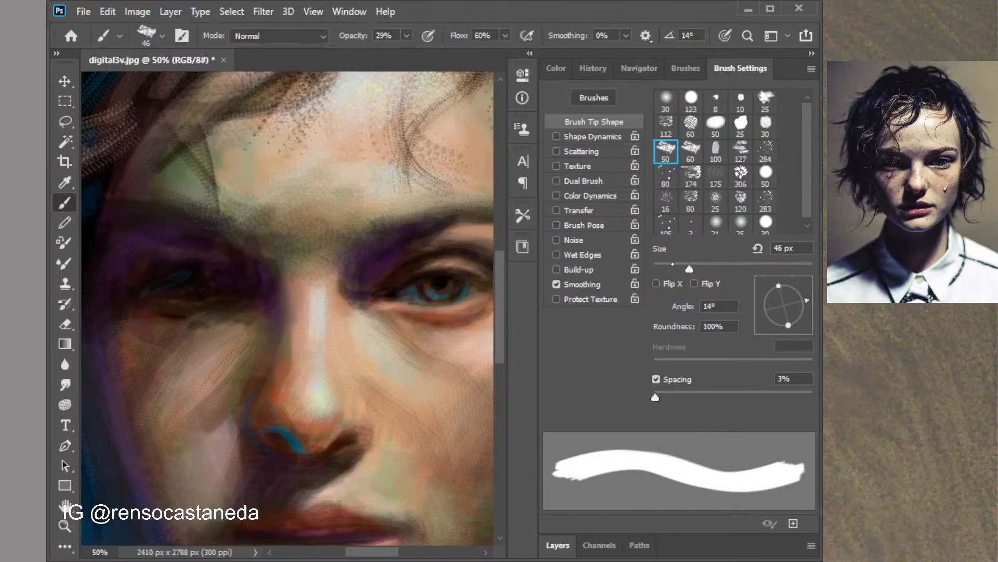
Try a pale pink highlight under the shadowed eye with the 50 px textured tip at 26 px, and undo it
key("bracketleft")
key("bracketleft")
left_click(556, 68)
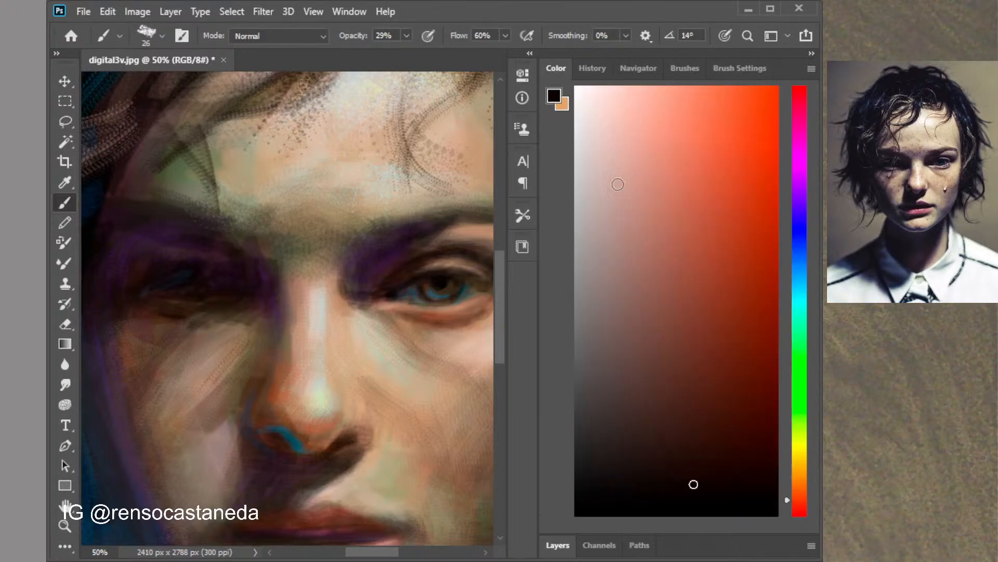
left_click(621, 192)
mouse_move(196, 306)
left_mouse_down()
mouse_move(214, 303)
mouse_move(179, 307)
mouse_move(218, 306)
left_mouse_up()
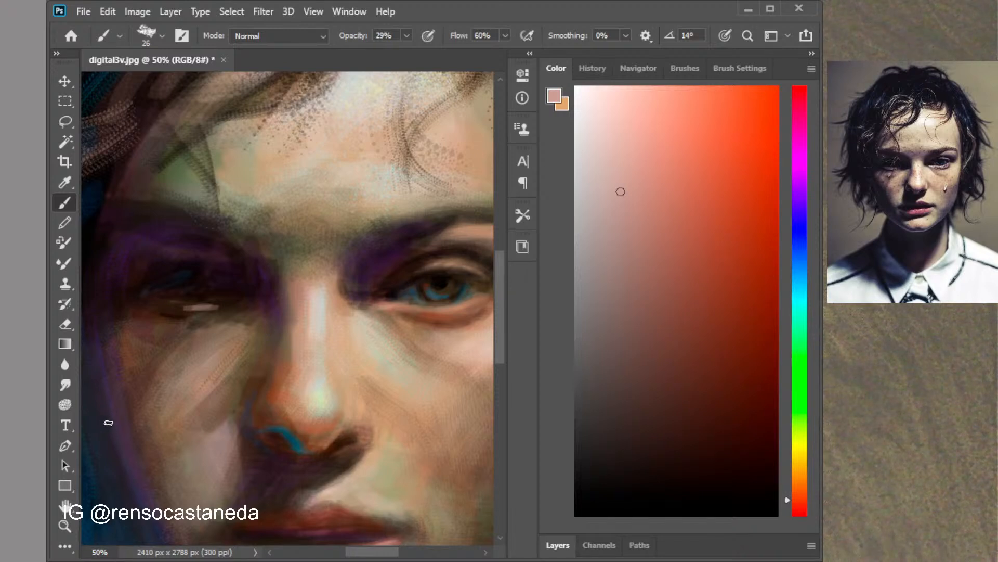
key("ctrl+z")
key("ctrl+z")
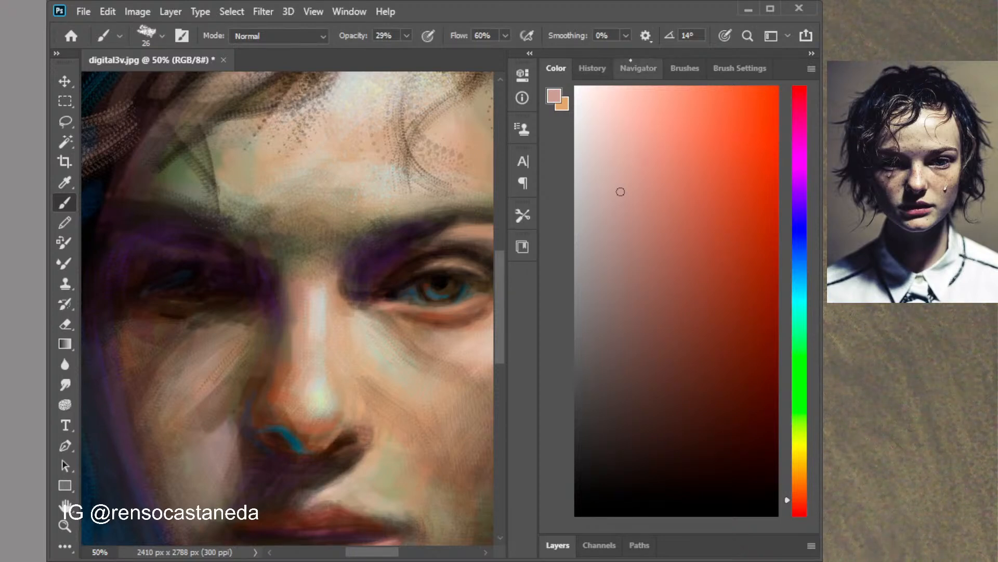
Set the foreground colour to dusty pink and highlight the shadowed eye's lower lid with the 30 px soft round tip at 15% opacity
left_click(731, 76)
left_click(665, 101)
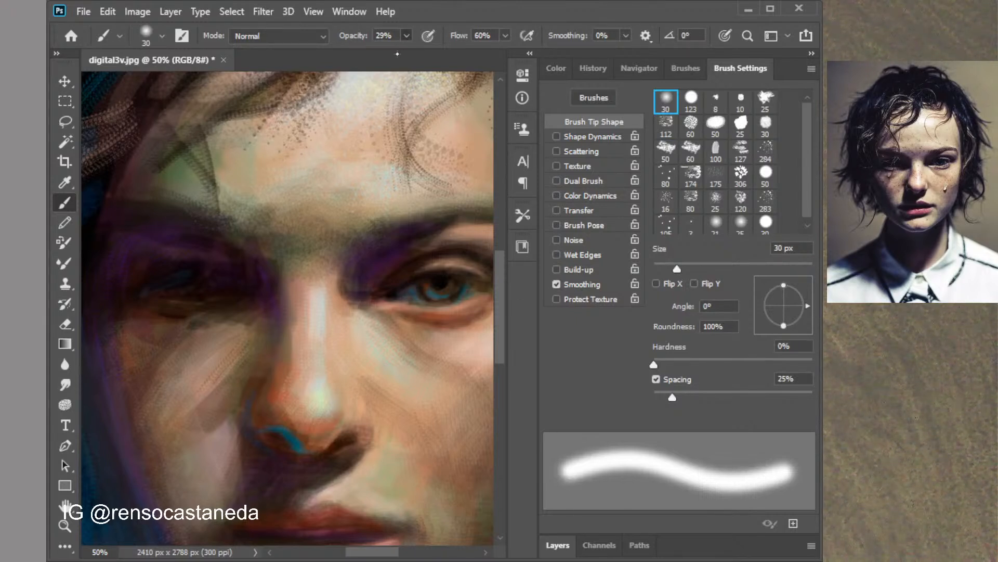
left_click(556, 68)
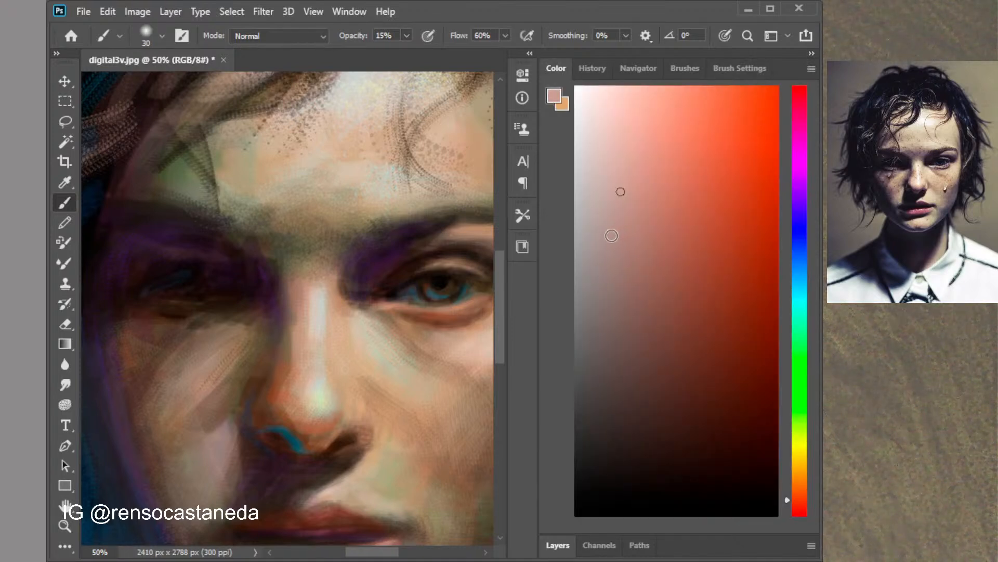
left_click(618, 236)
mouse_move(193, 309)
left_mouse_down()
mouse_move(221, 299)
mouse_move(173, 302)
mouse_move(234, 299)
left_mouse_up()
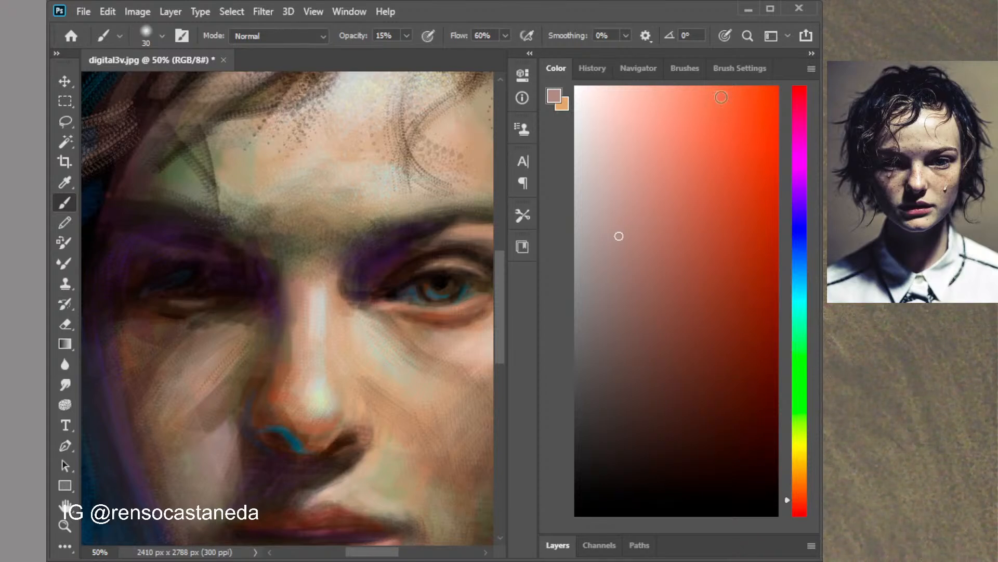
Refine the shadowed eye's lower lid with the soft round brush reduced to 20 px and 5% opacity
left_click(739, 68)
key("bracketleft")
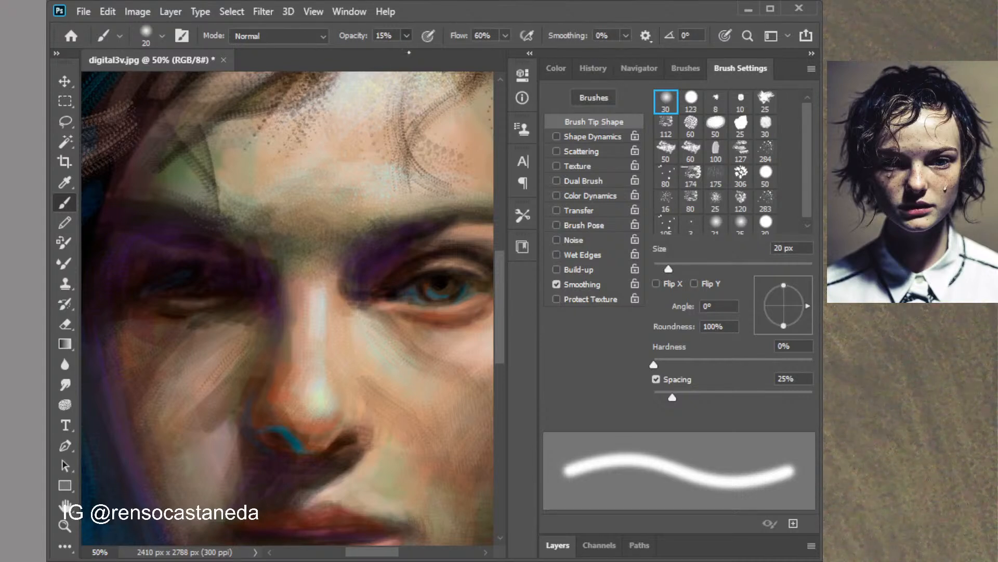
key("0")
key("5")
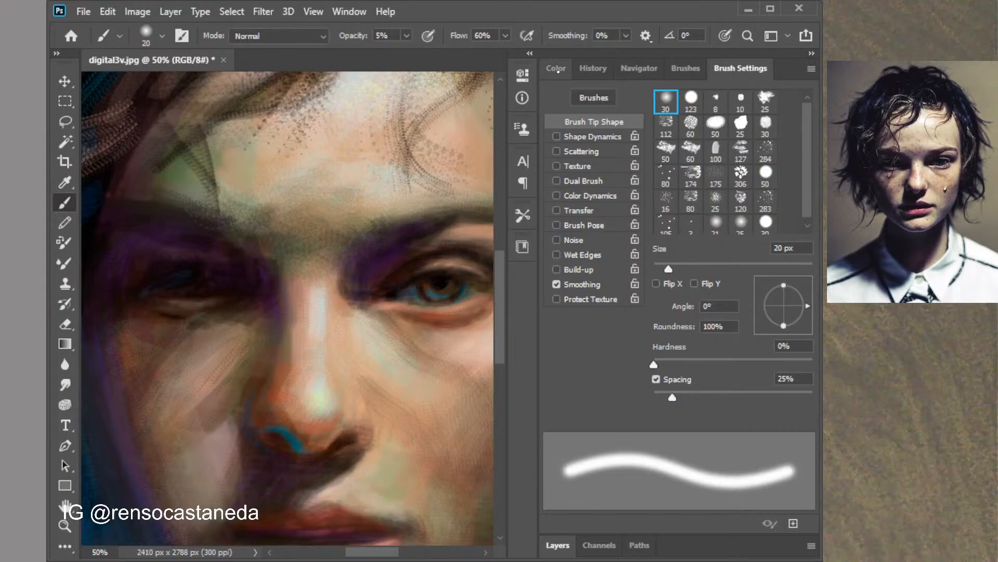
left_click(558, 70)
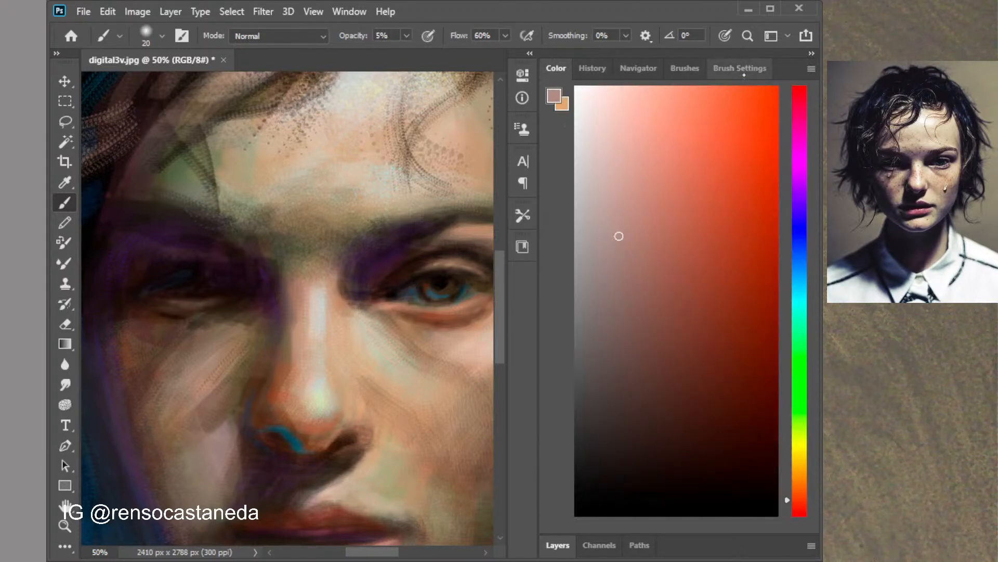
Lighten the cheek below the shadowed eye with the soft round brush at 39 px and 14% opacity
left_click(740, 69)
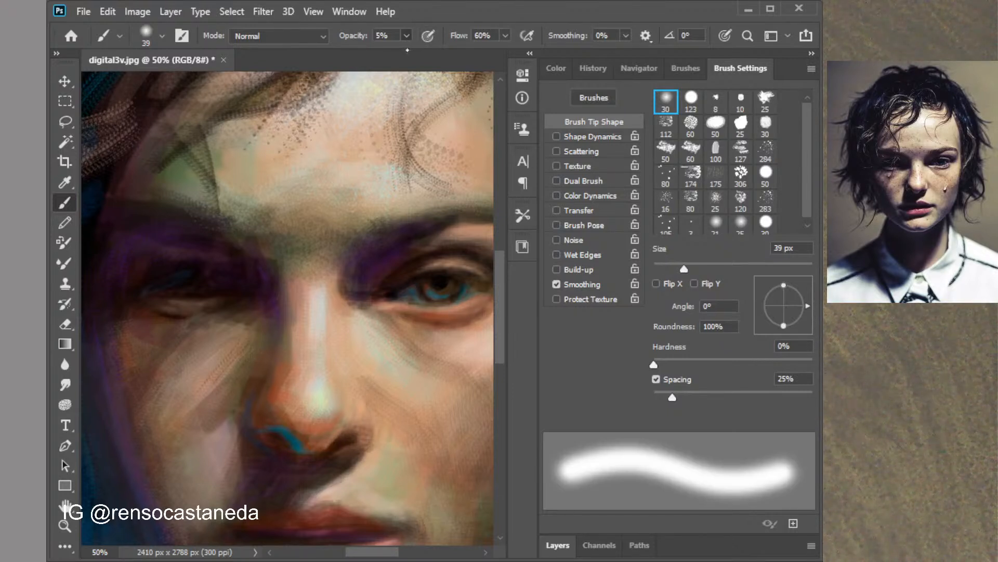
key("1")
key("4")
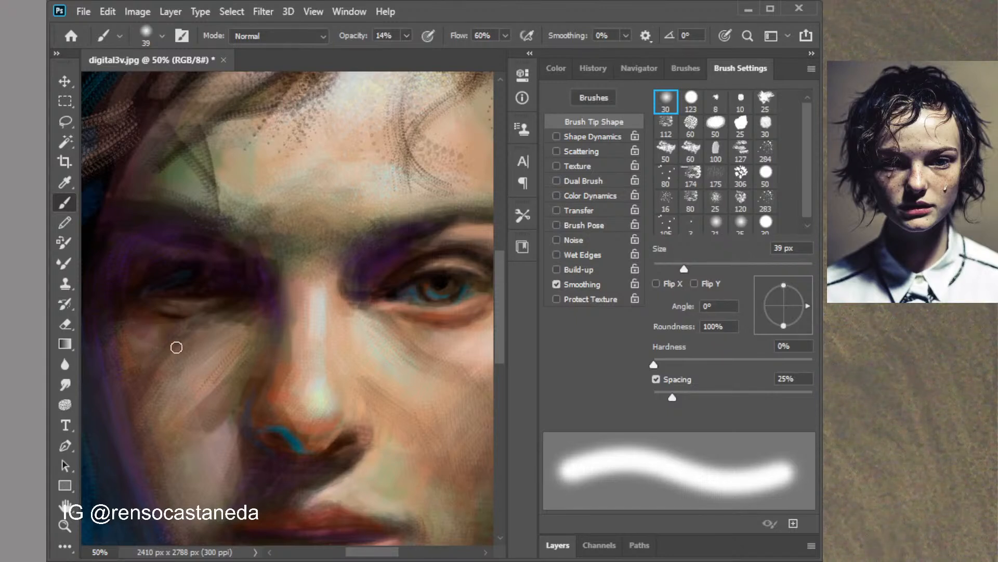
mouse_move(162, 354)
left_mouse_down()
mouse_move(153, 377)
mouse_move(128, 368)
left_mouse_up()
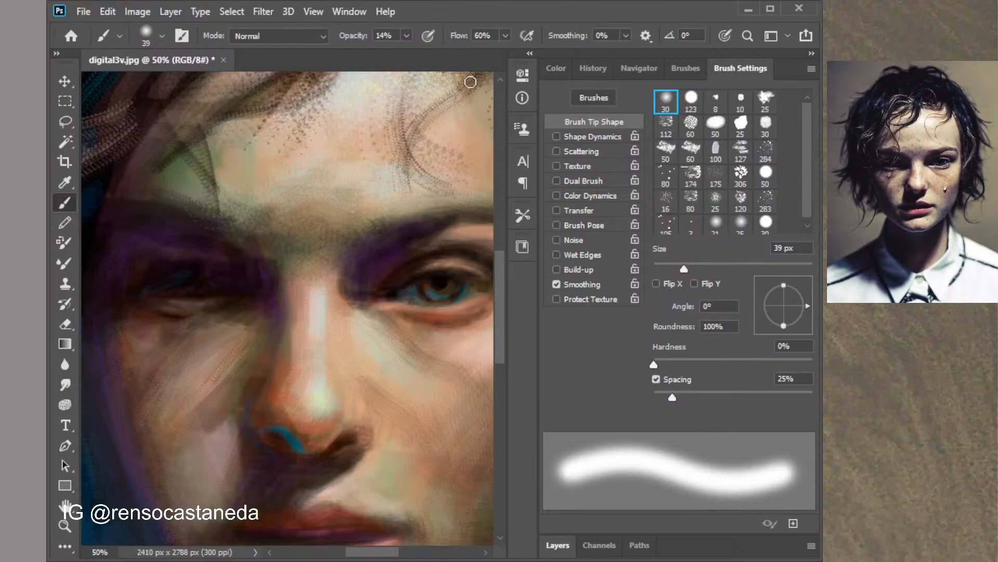
Sample a dark tone near the shadowed eye, adjust it to dark reddish brown and shade beneath that eye
key("ctrl+minus")
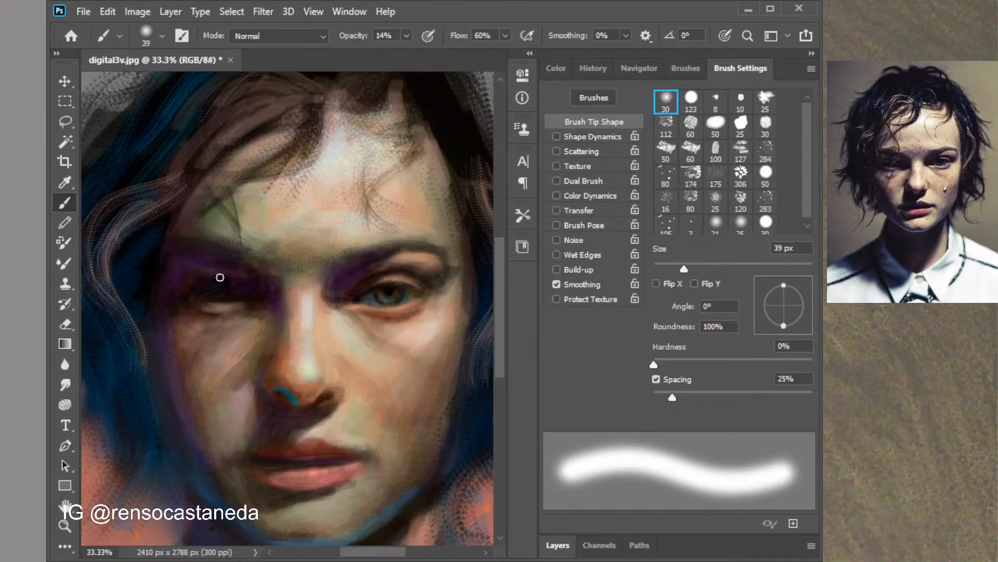
key("i")
key("b")
key("i")
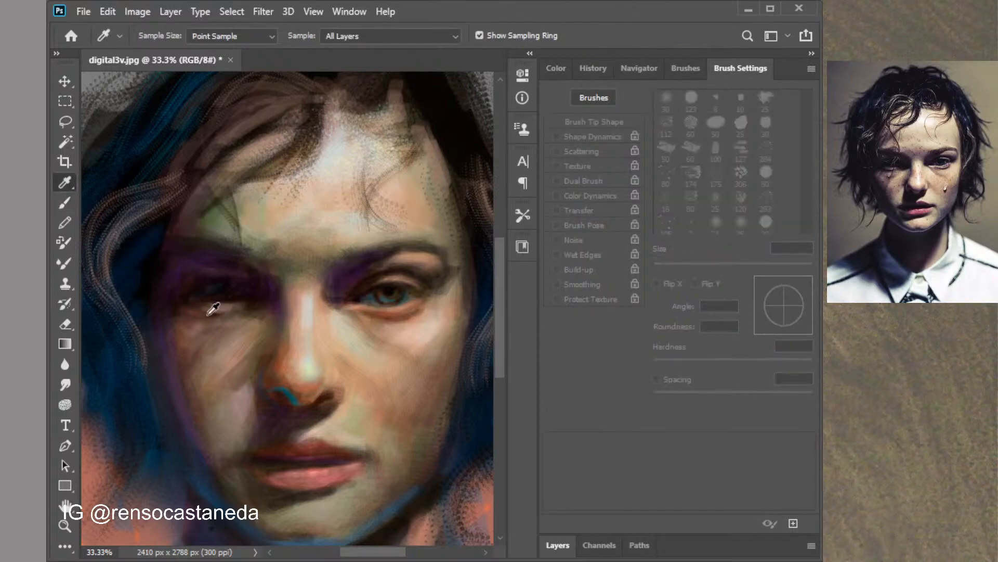
key("b")
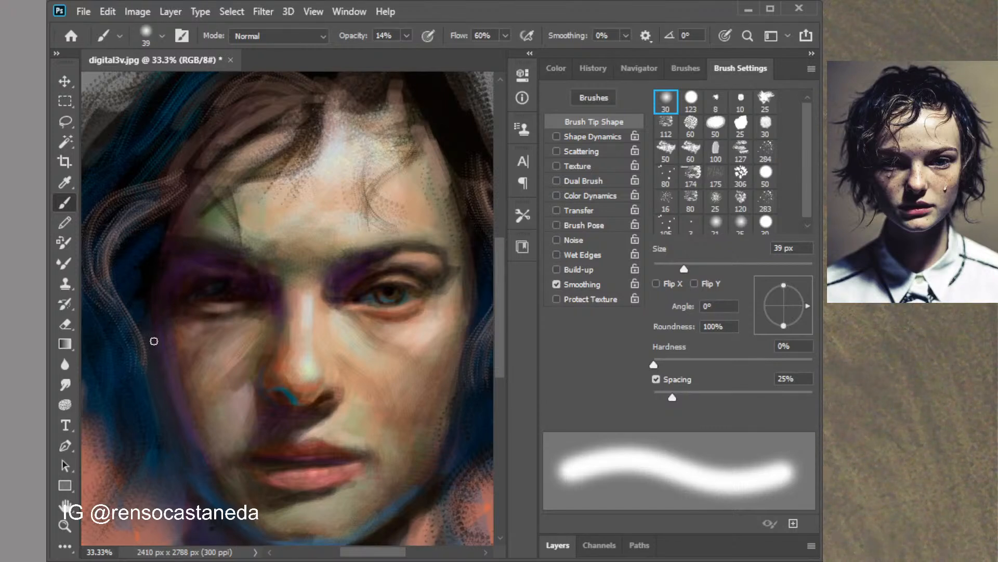
left_click(556, 68)
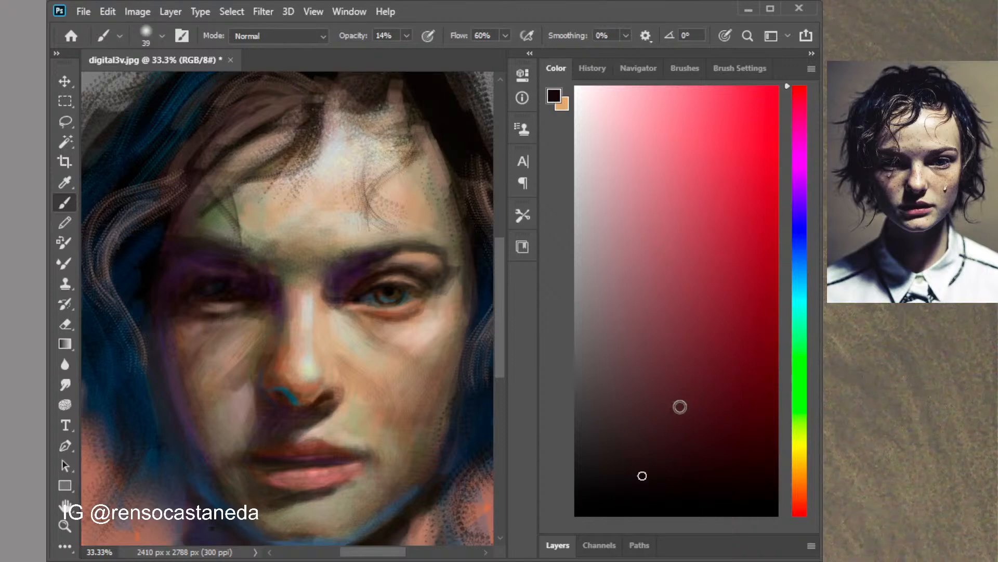
left_click(633, 446)
left_click_drag(212, 304, 199, 304)
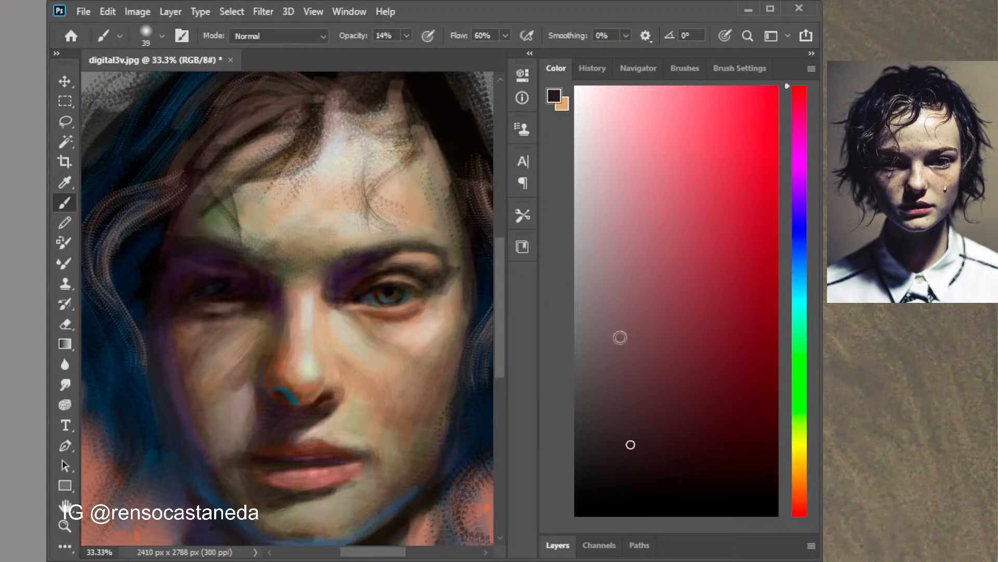
Shift the foreground colour to a muted orange-tan and glaze the outer edge of the shadowed cheek
left_click(800, 486)
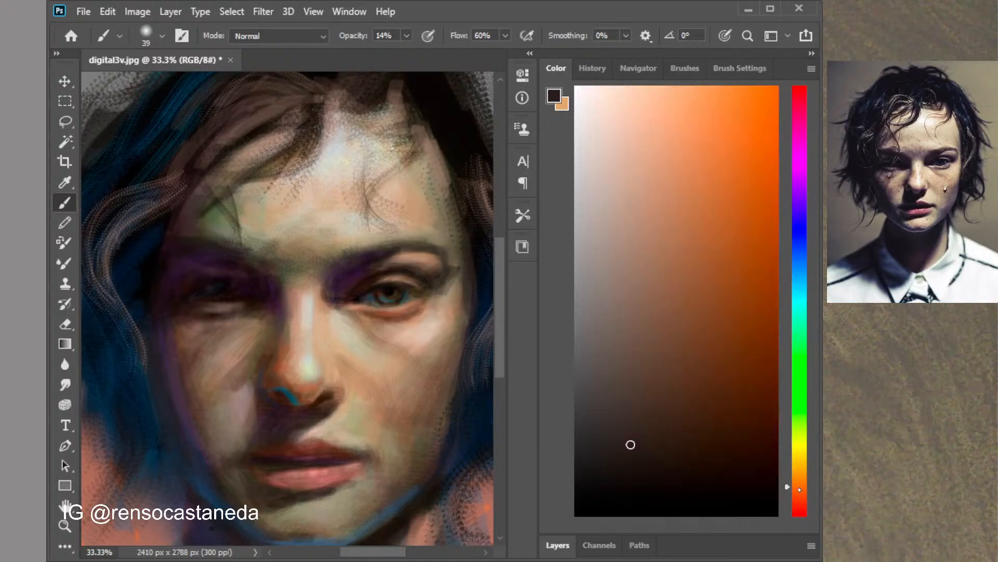
left_click(666, 330)
left_click(609, 266)
mouse_move(165, 334)
left_mouse_down()
mouse_move(196, 324)
mouse_move(179, 350)
mouse_move(188, 363)
mouse_move(166, 338)
left_mouse_up()
Glaze the shadowed cheek with saturated orange using the soft round brush enlarged to 155 px, deepening the colour to burnt reddish brown
left_click(748, 264)
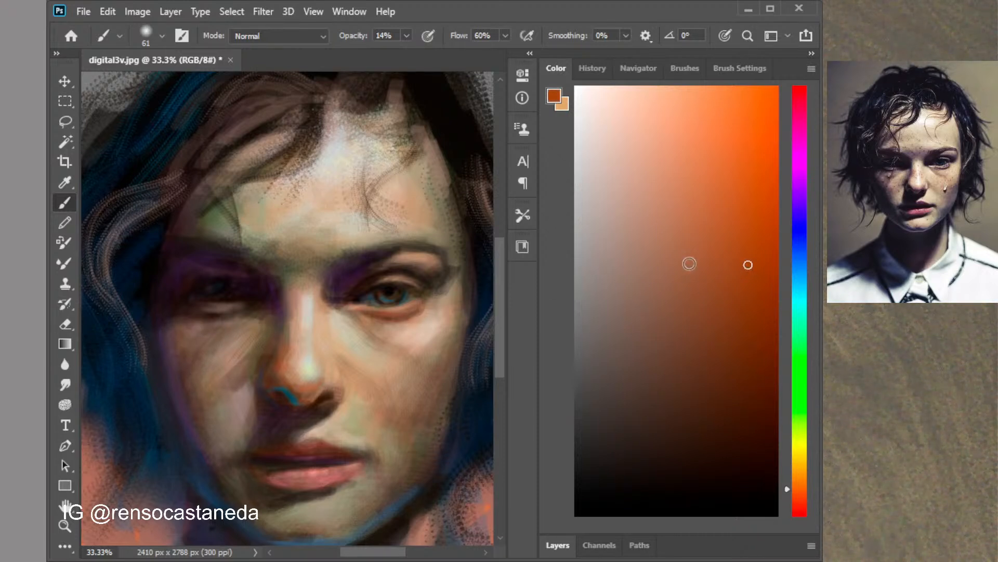
key("bracketright")
key("bracketright")
key("bracketright")
key("bracketright")
key("bracketright")
key("bracketright")
left_click_drag(176, 359, 165, 348)
left_click(763, 329)
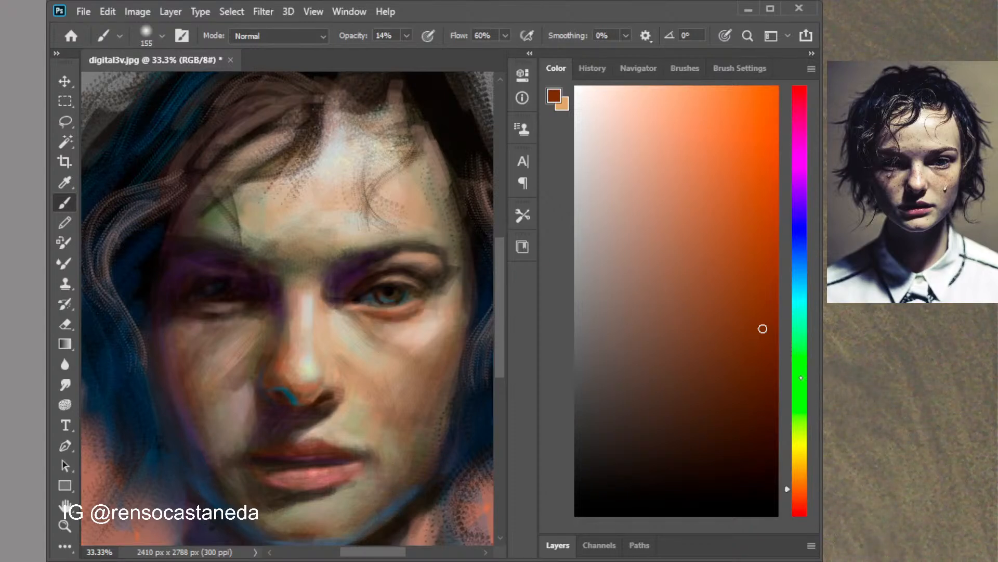
Set the foreground colour to dark muted green and glaze the lit eye's upper lid, reducing the soft round brush to 86 px
left_click(800, 388)
left_click_drag(662, 296, 636, 304)
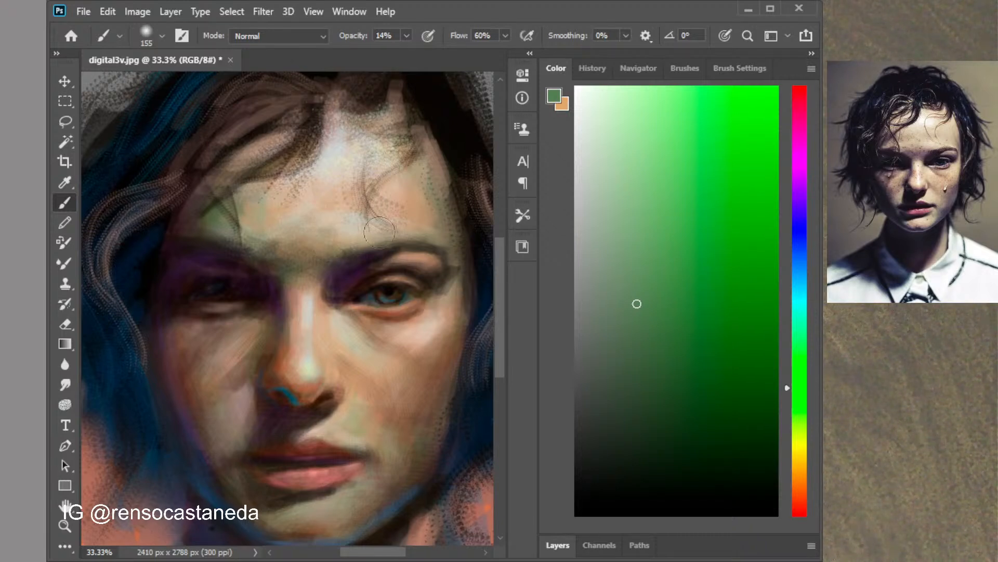
key("ctrl+plus")
key("ctrl+plus")
left_click_drag(421, 332, 251, 345)
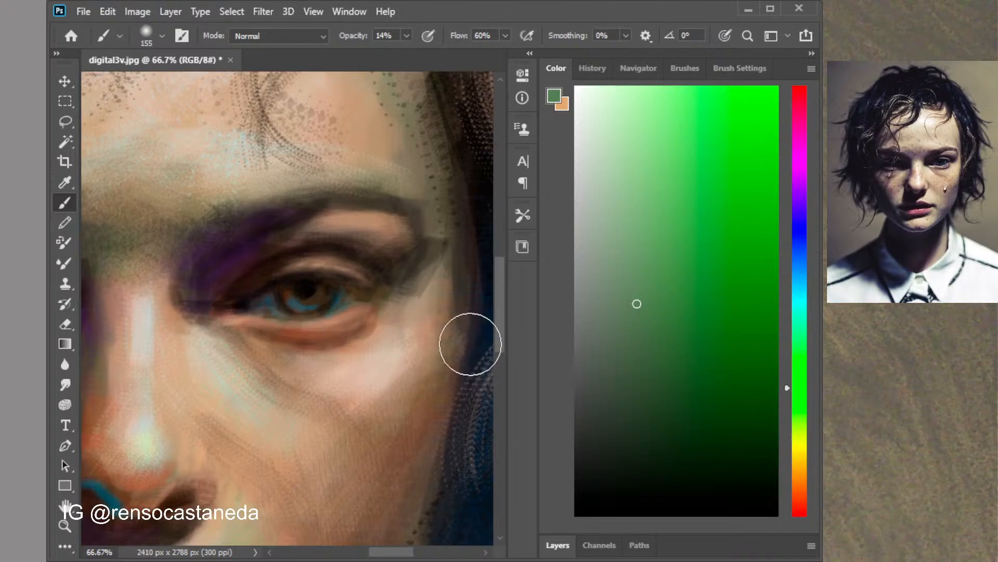
left_click(649, 349)
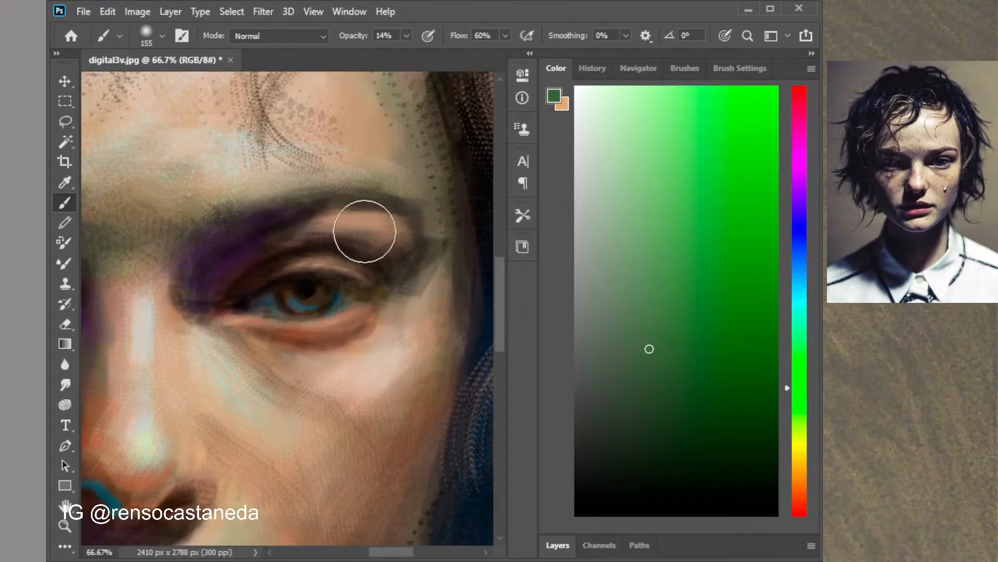
left_click(739, 68)
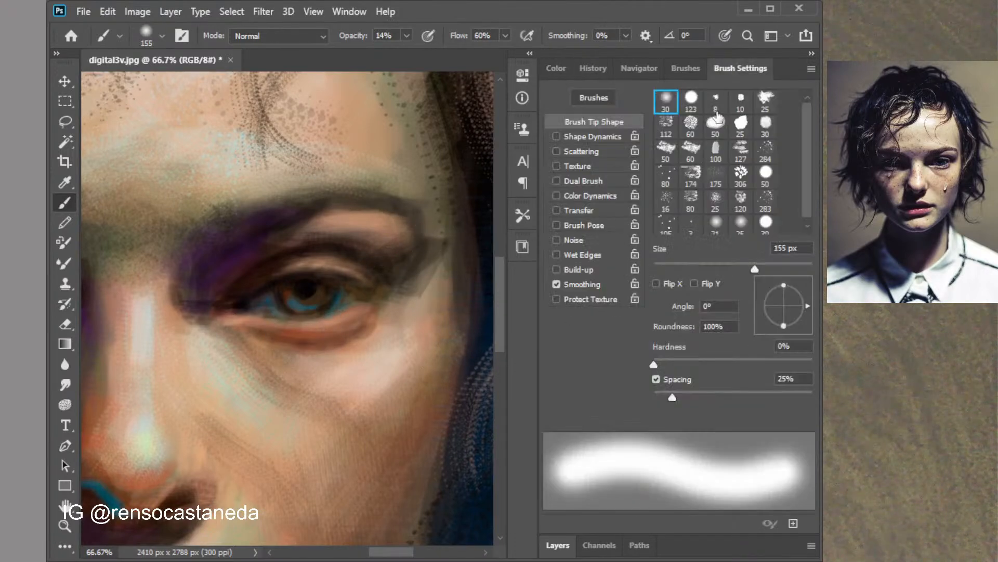
left_click_drag(730, 268, 722, 268)
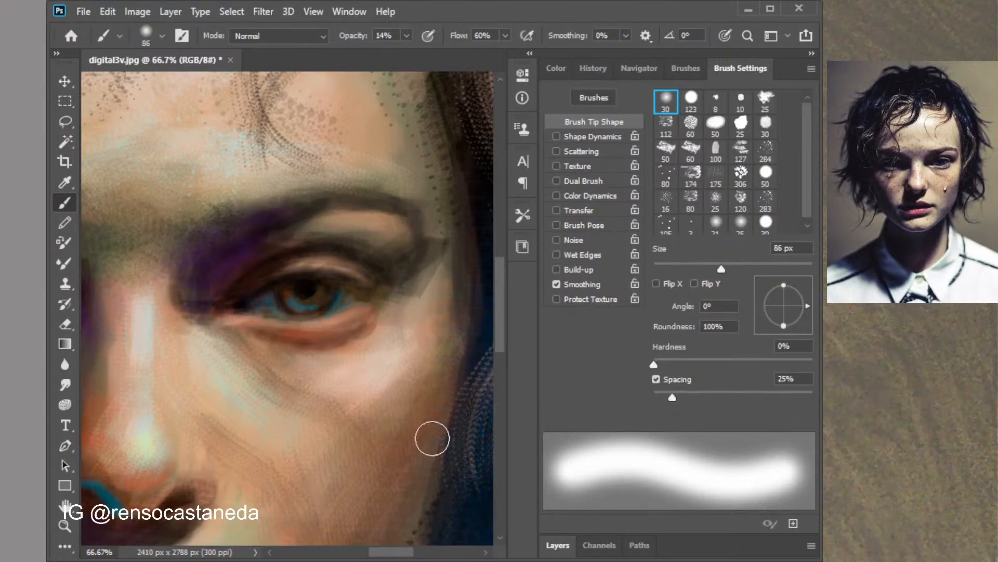
left_click(556, 68)
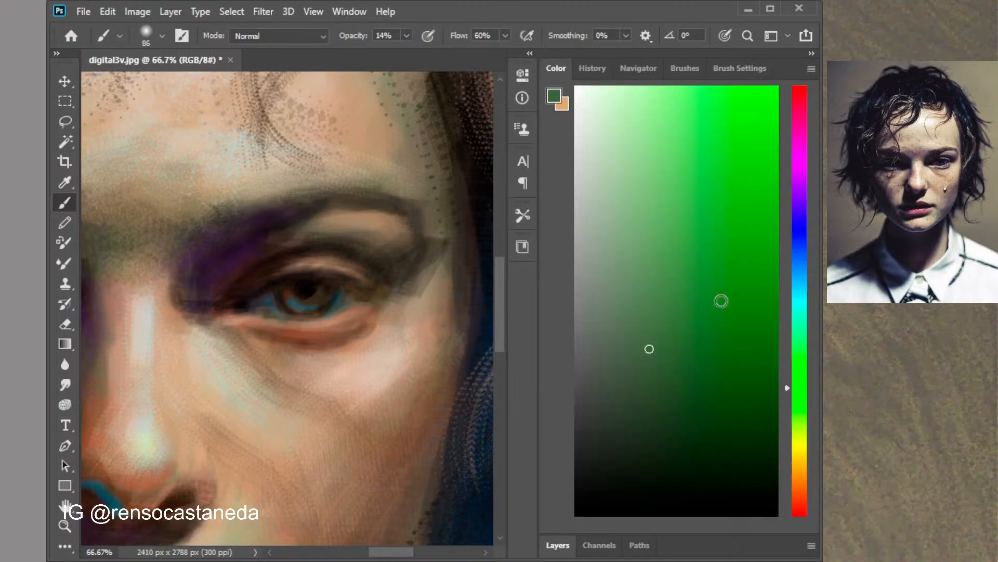
Set the foreground colour to muted reddish brown and glaze the lit eye's lids, reducing the soft round brush to 40 px
left_click(694, 308)
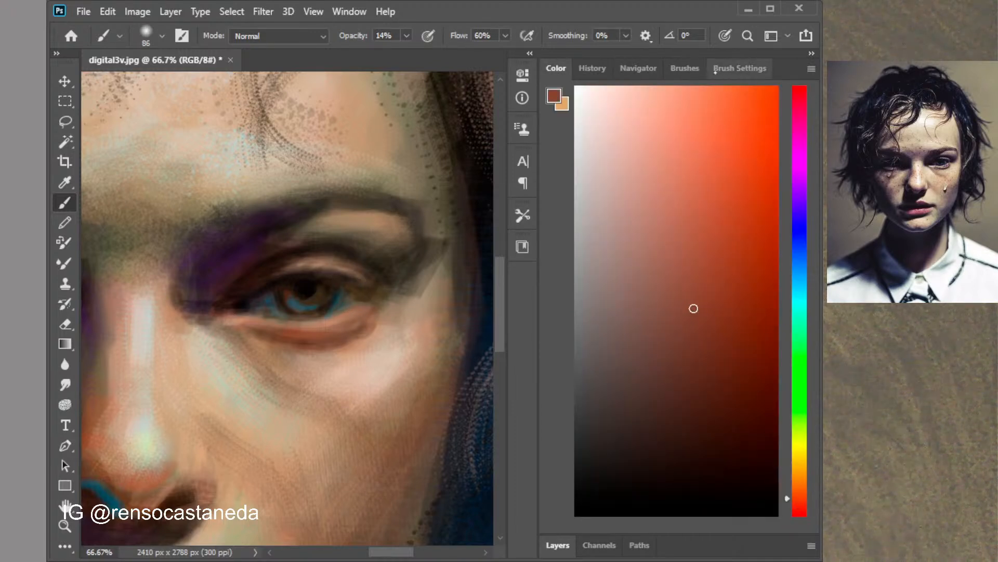
left_click(740, 68)
key("bracketleft")
key("bracketleft")
key("bracketleft")
key("bracketleft")
key("bracketleft")
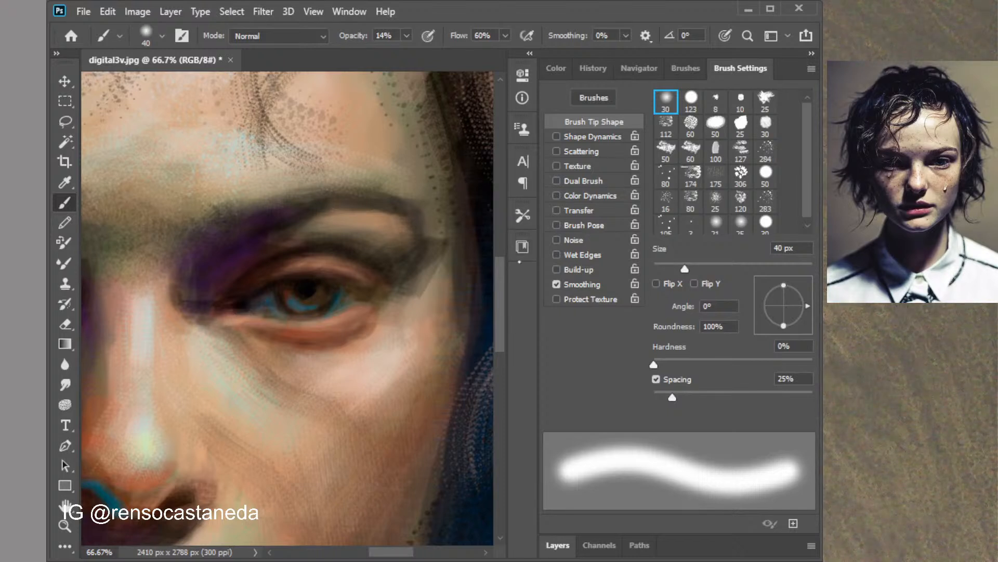
Highlight the lit eye's upper and lower lids in pale pink, reducing the soft round brush to 24 px and further to 13 px
left_click(556, 68)
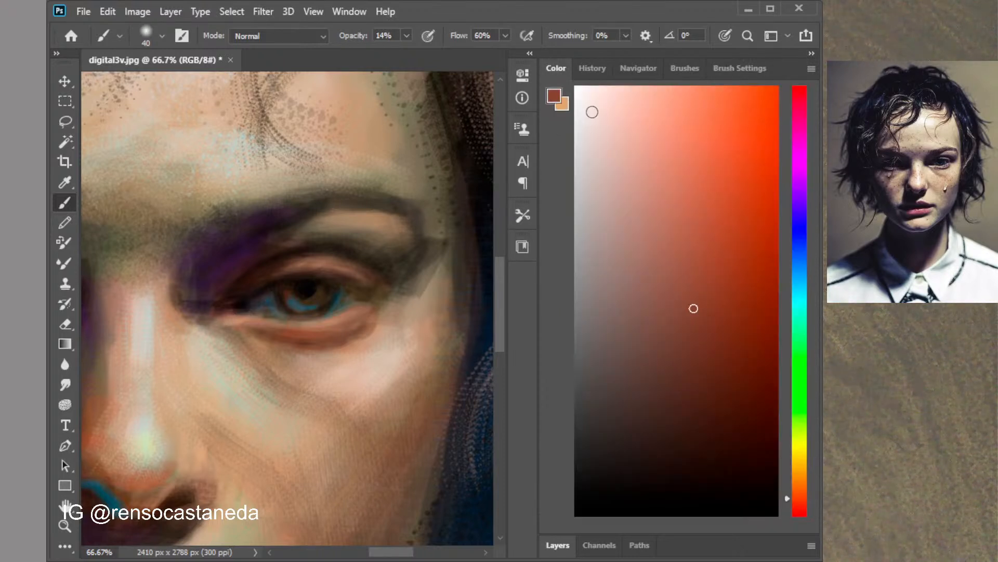
left_click(594, 115)
left_click(604, 131)
left_click(740, 68)
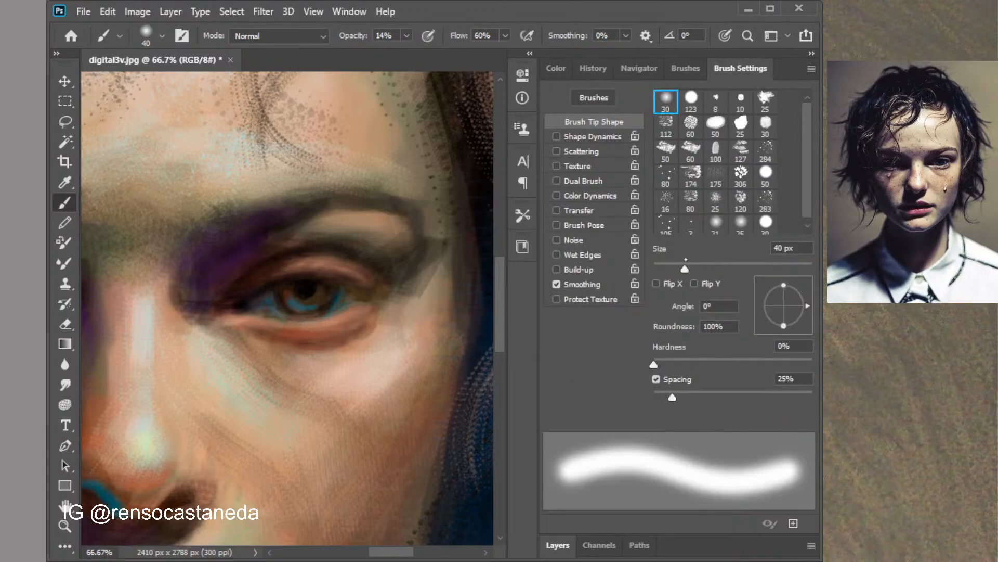
left_click_drag(685, 266, 672, 268)
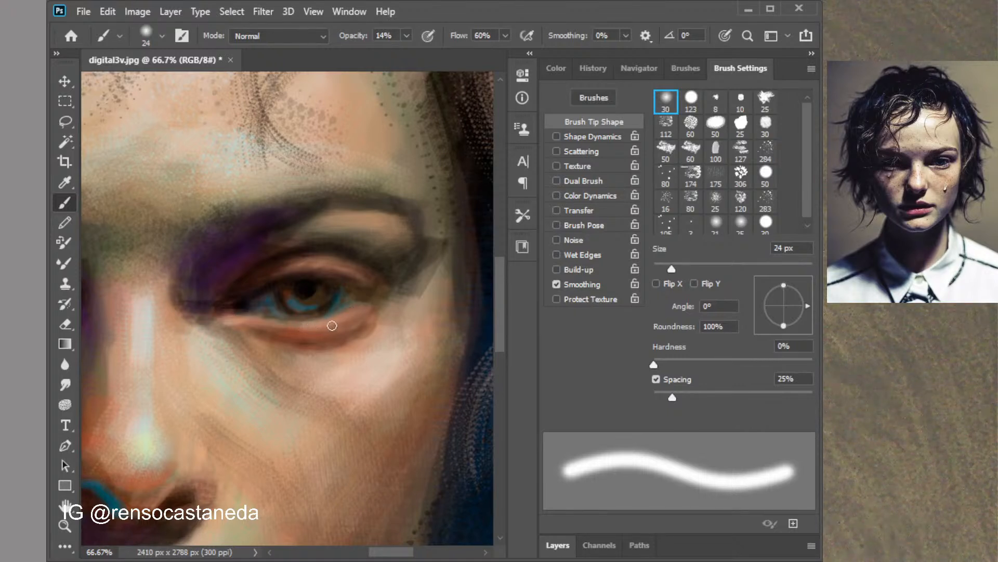
left_click_drag(672, 268, 663, 269)
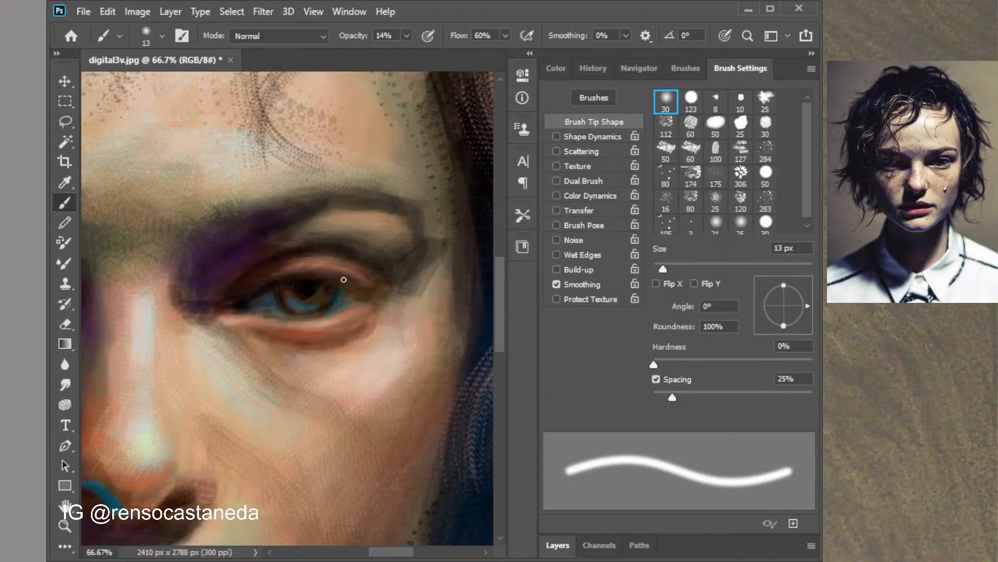
mouse_move(298, 264)
left_mouse_down()
mouse_move(337, 262)
mouse_move(299, 265)
mouse_move(371, 277)
left_mouse_up()
mouse_move(261, 319)
left_mouse_down()
mouse_move(366, 306)
mouse_move(330, 316)
mouse_move(400, 340)
mouse_move(353, 329)
mouse_move(394, 327)
mouse_move(341, 327)
mouse_move(393, 330)
mouse_move(342, 329)
mouse_move(393, 338)
left_mouse_up()
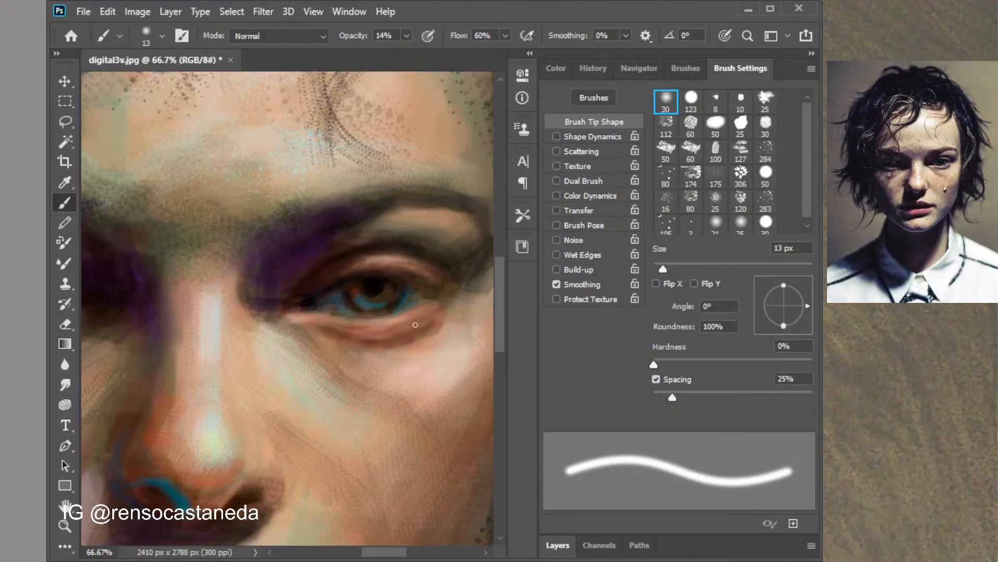
Highlight the shadowed eye's lower lid in pale pink and set the brush opacity to 12%
mouse_move(184, 369)
left_mouse_down()
mouse_move(245, 357)
mouse_move(271, 369)
left_mouse_up()
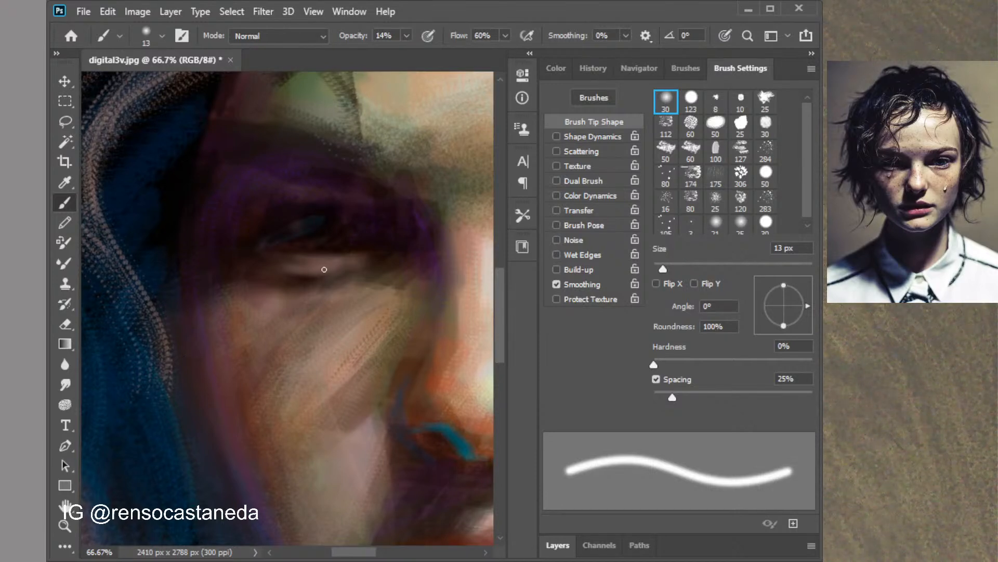
left_click_drag(293, 268, 341, 260)
key("0")
key("6")
key("1")
key("2")
Shift the foreground colour to dusty pink and glaze the shadowed cheek beside the nose with the brush enlarged to 36 px
left_click(557, 68)
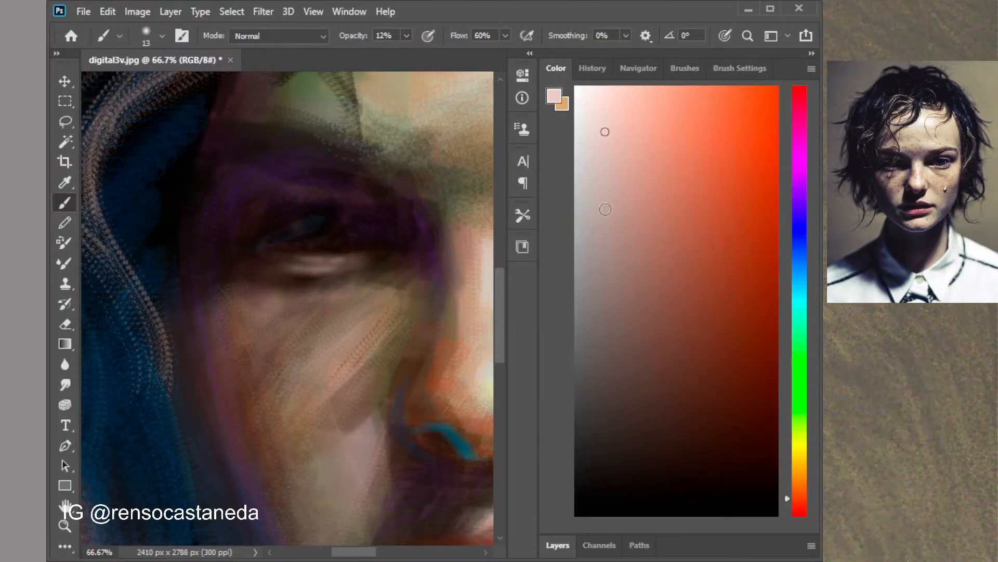
left_click(594, 254)
left_click(606, 309)
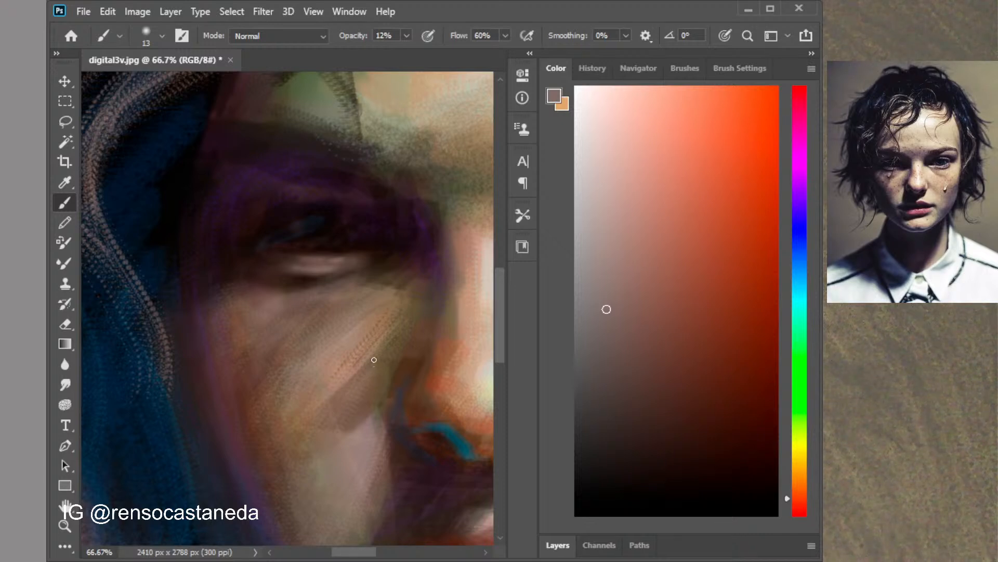
left_click(626, 210)
key("bracketright")
key("bracketright")
key("bracketright")
key("bracketright")
key("bracketright")
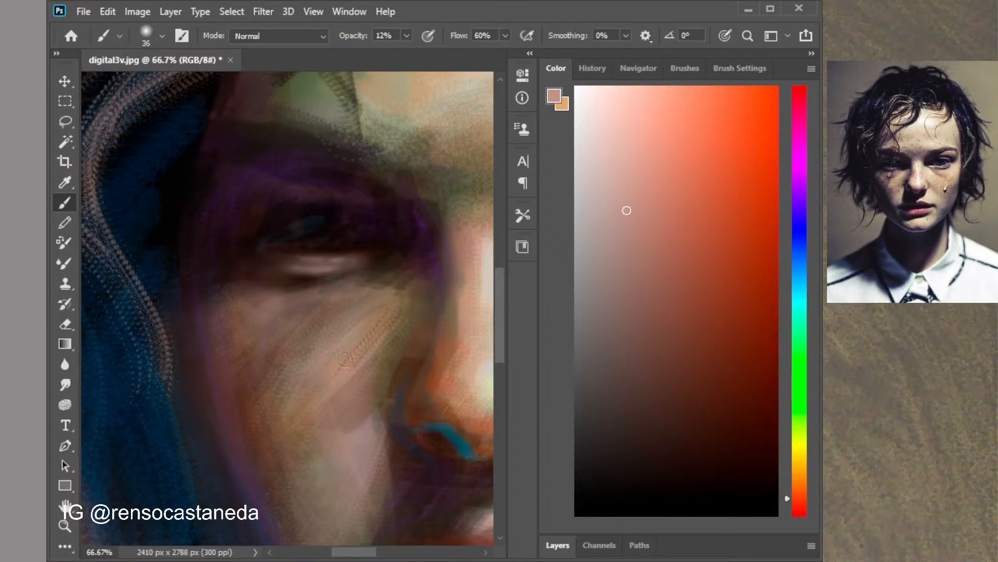
Set the foreground colour to muted grey-brown and glaze the bright blue nostril accent at 6% opacity
key("ctrl+minus")
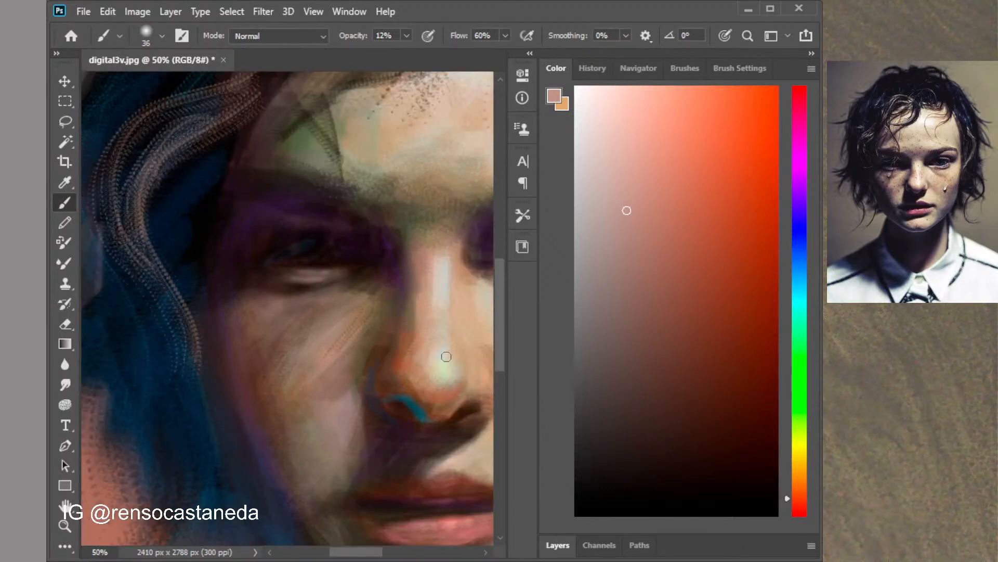
left_click_drag(410, 336, 315, 312)
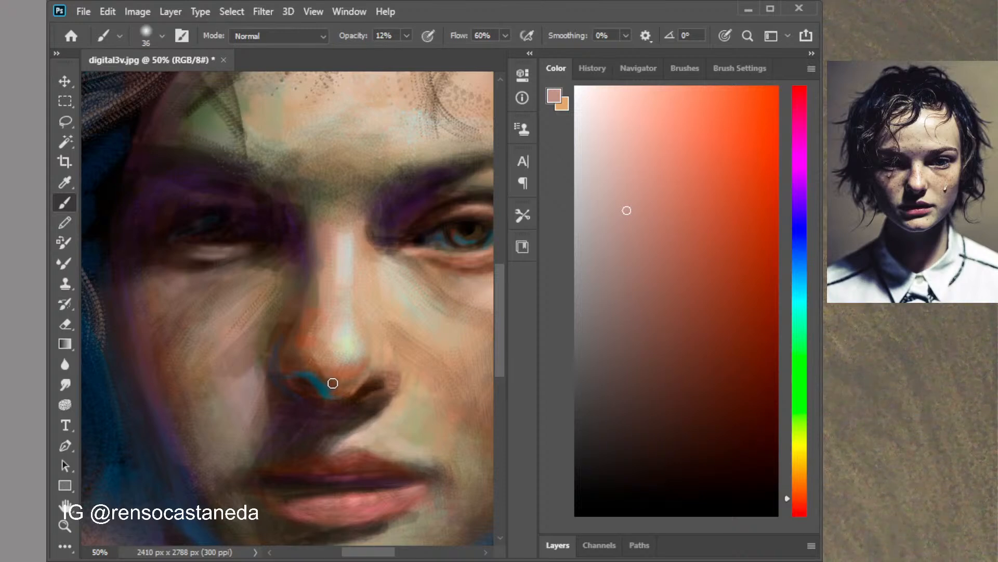
key("ctrl+plus")
key("ctrl+plus")
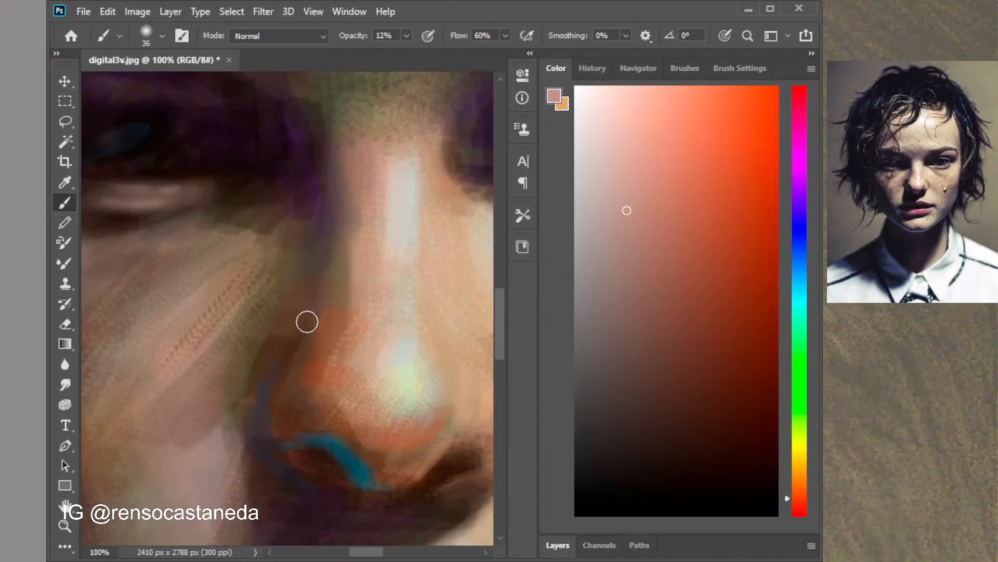
key("ctrl+minus")
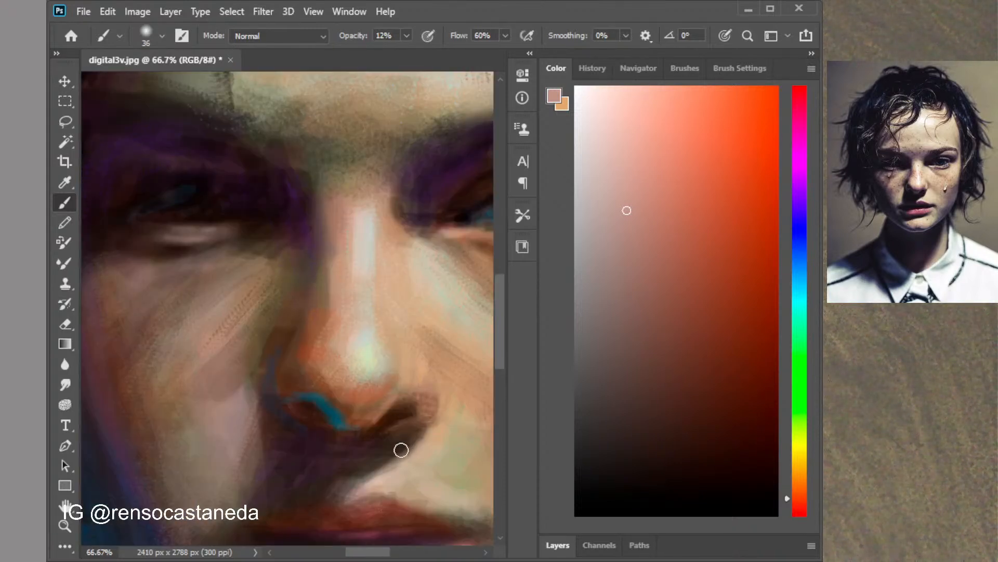
key("ctrl+minus")
left_click(593, 336)
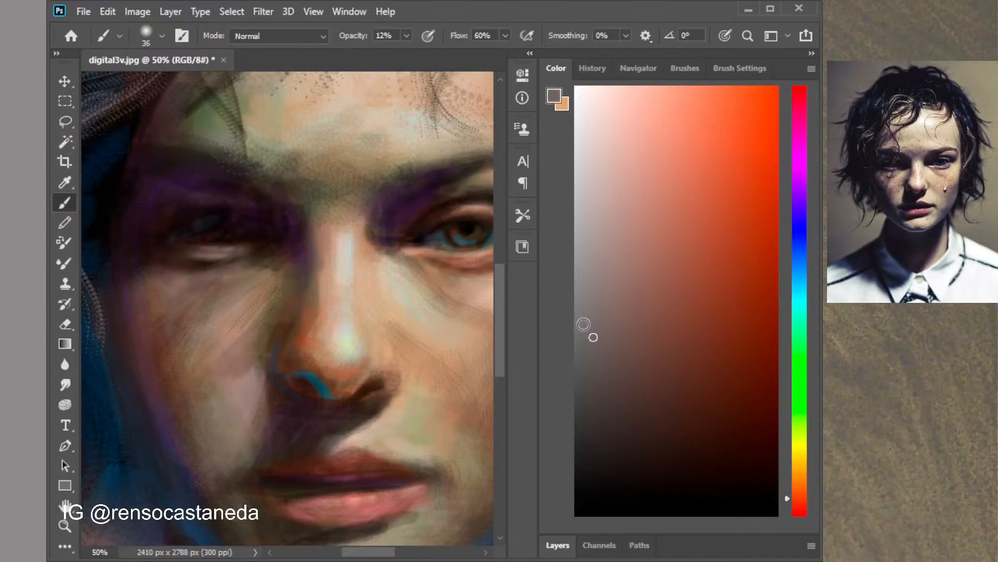
left_click(586, 325)
key("0")
key("6")
Mute the blue nostril accent further with dark brown at 15% brush opacity
left_click(597, 414)
key("1")
key("5")
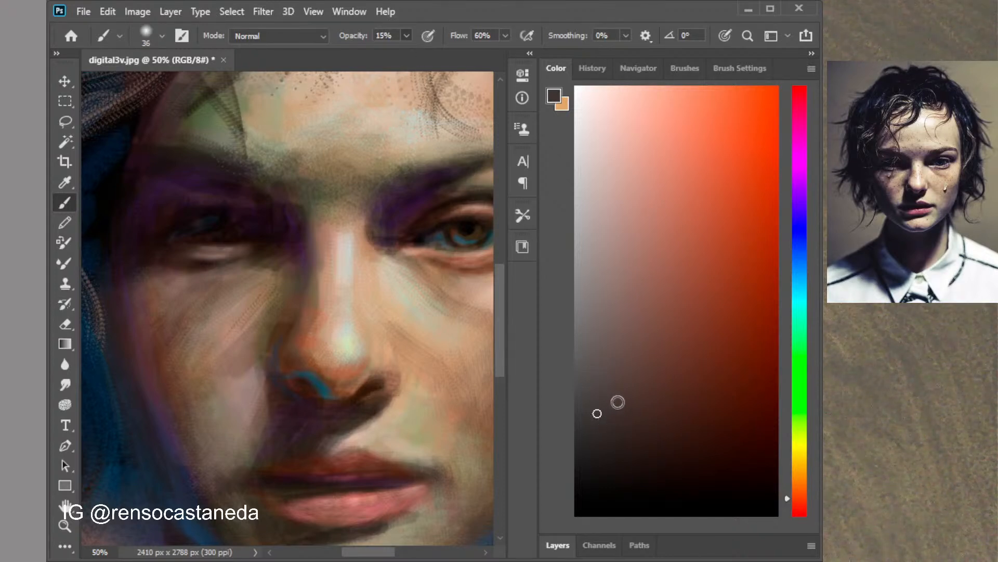
left_click(619, 392)
left_click_drag(305, 373, 331, 394)
Soften the nostril accent with muted brown and outline the shadowed nostril wing in muted teal with a 25 px brush
left_click(635, 369)
left_click(805, 495)
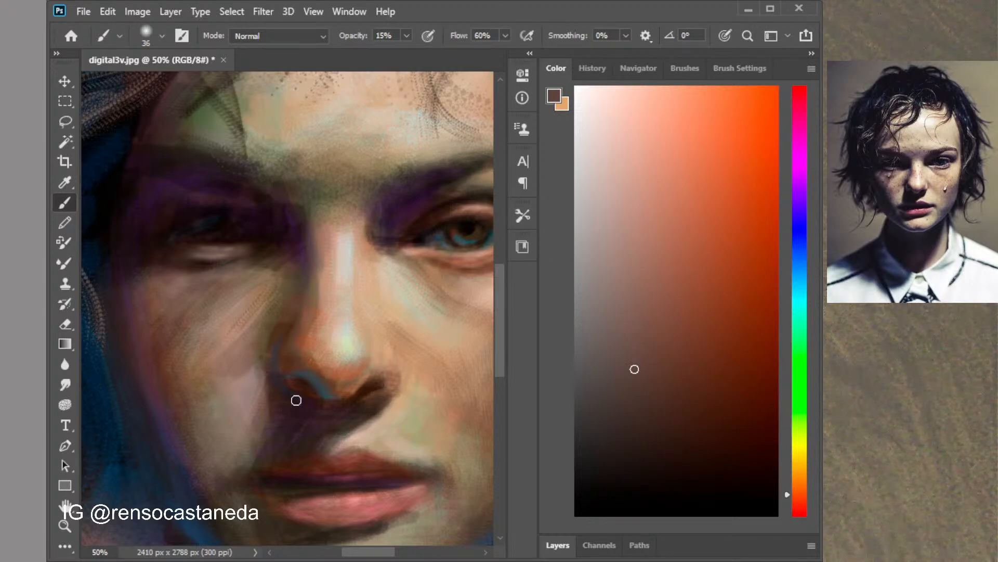
left_click(801, 280)
left_click(644, 306)
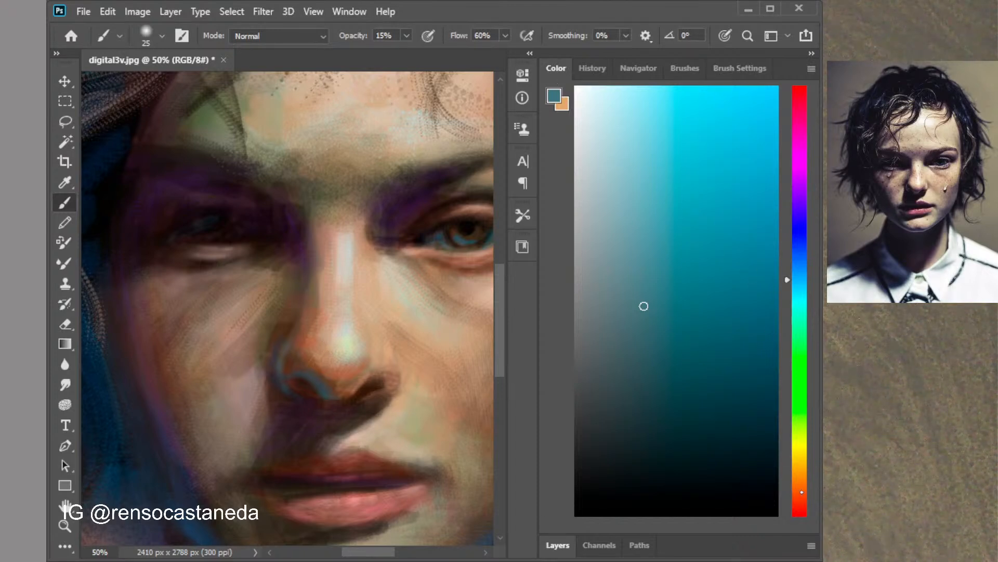
Adjust the foreground colour through orange and reddish brown to dark greyish brown and define the wing of the lit nostril
left_click(802, 489)
left_click(674, 226)
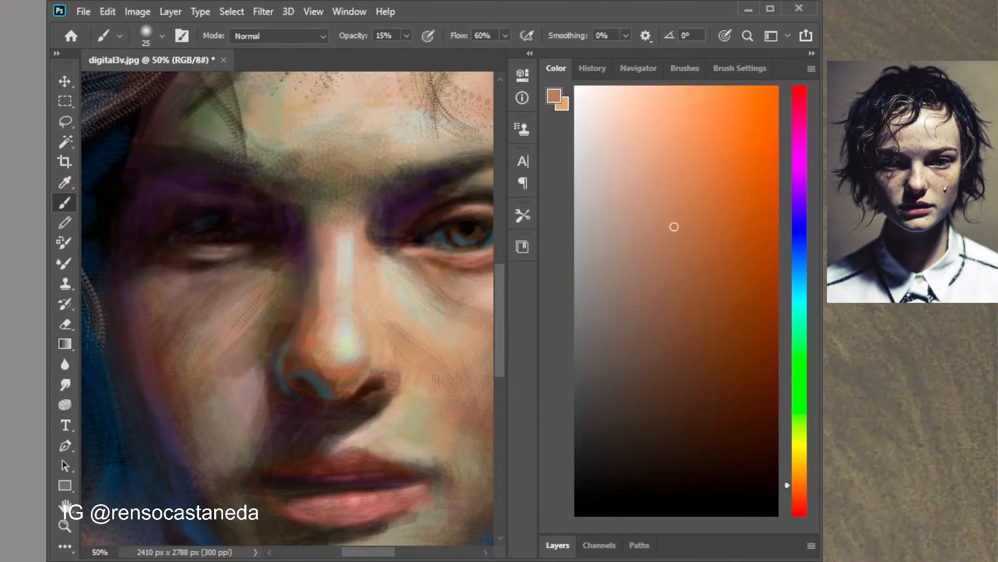
left_click(718, 270)
left_click(683, 337)
left_click(799, 461)
left_click(798, 504)
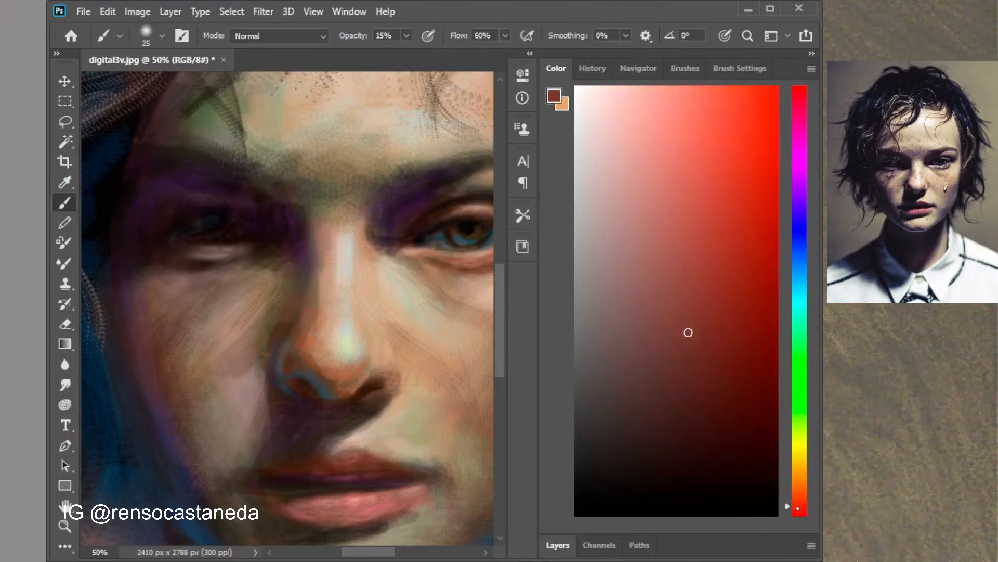
left_click(799, 497)
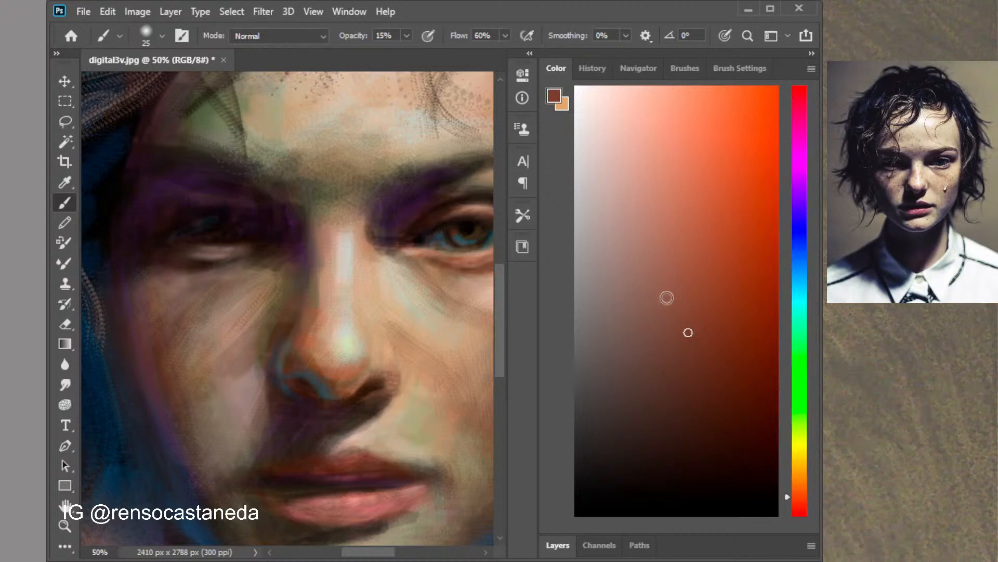
left_click(690, 294)
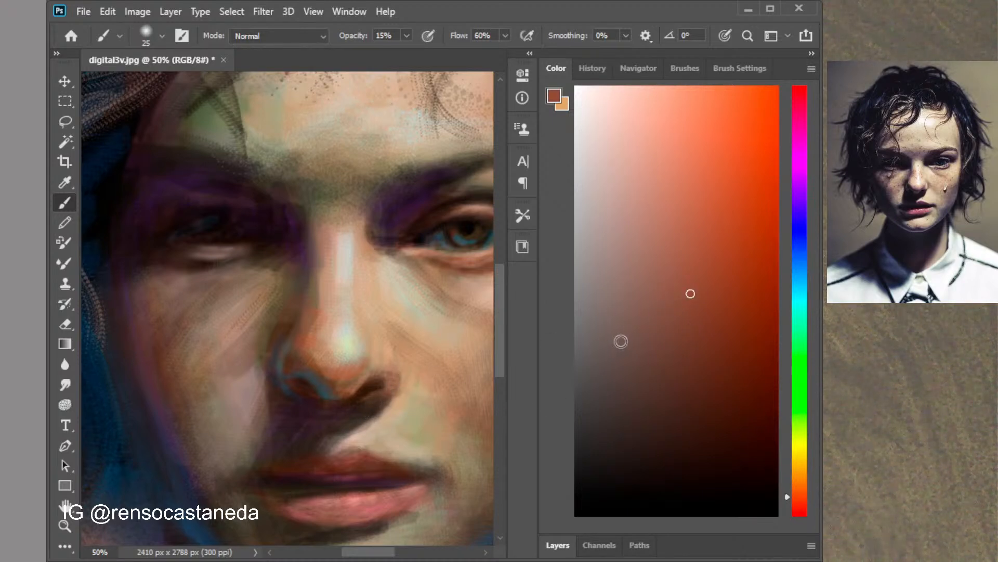
left_click(620, 342)
left_click(619, 410)
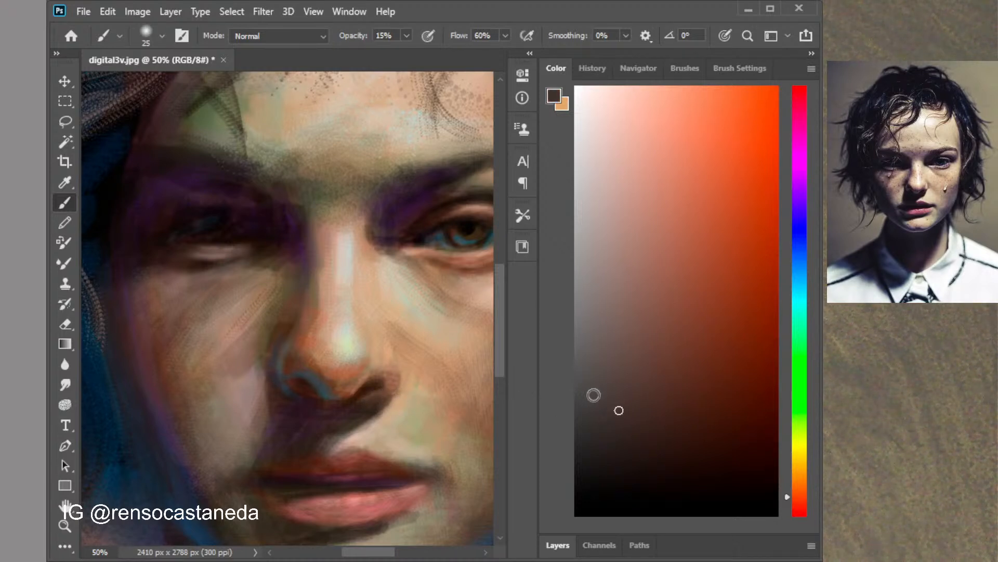
left_click(620, 383)
left_click_drag(397, 389, 393, 350)
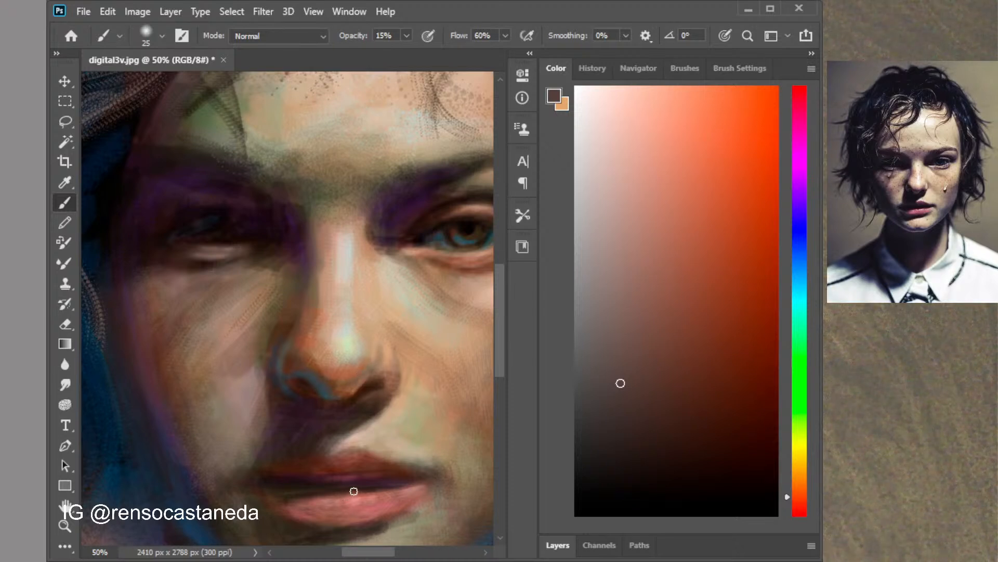
Shift the foreground colour to deep dark red and paint the line between the lips at 66% brush opacity
left_click(636, 452)
left_click(766, 208)
left_click(774, 291)
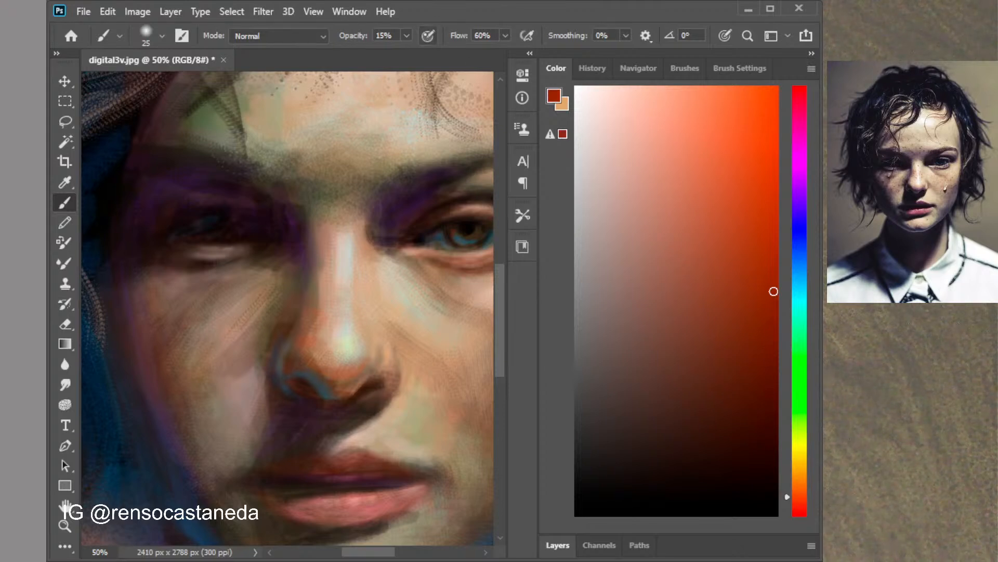
key("6")
key("6")
mouse_move(291, 484)
left_mouse_down()
mouse_move(384, 490)
mouse_move(379, 509)
mouse_move(353, 387)
left_mouse_up()
key("ctrl+z")
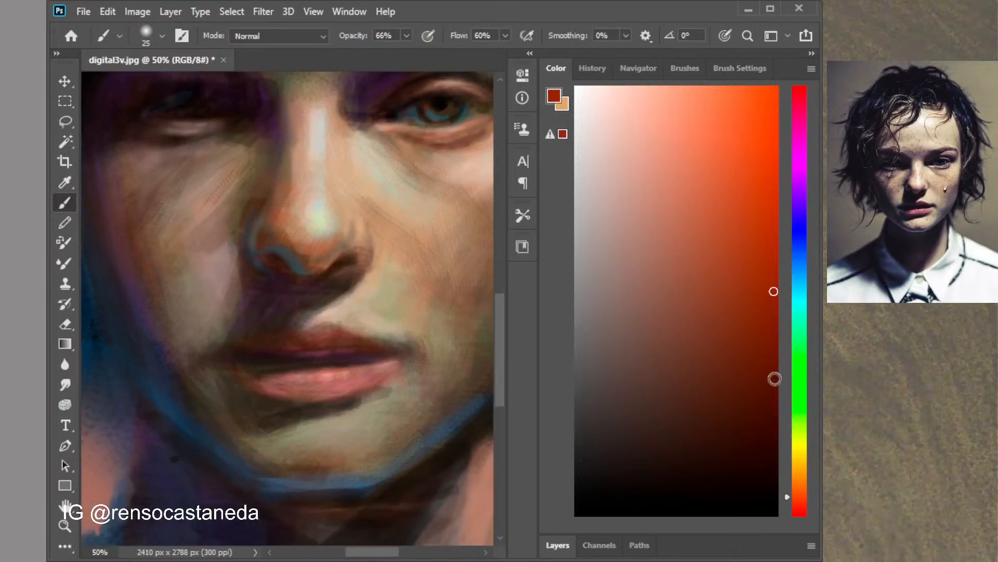
left_click(774, 371)
left_click_drag(303, 357, 370, 357)
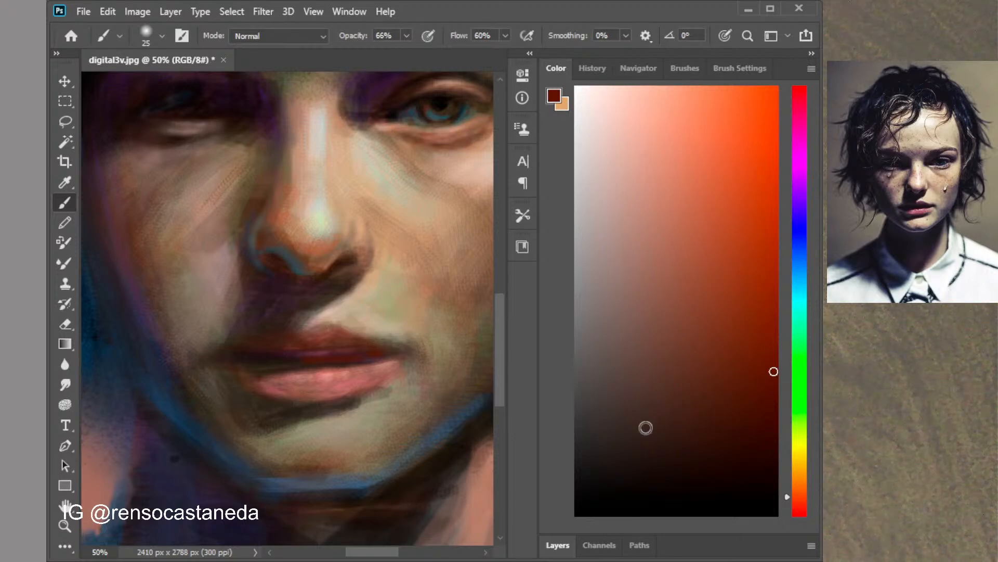
Set the foreground colour to very dark red and define the shadowed mouth corner, switching to the 30 px soft round brush
left_click(775, 436)
left_click(801, 516)
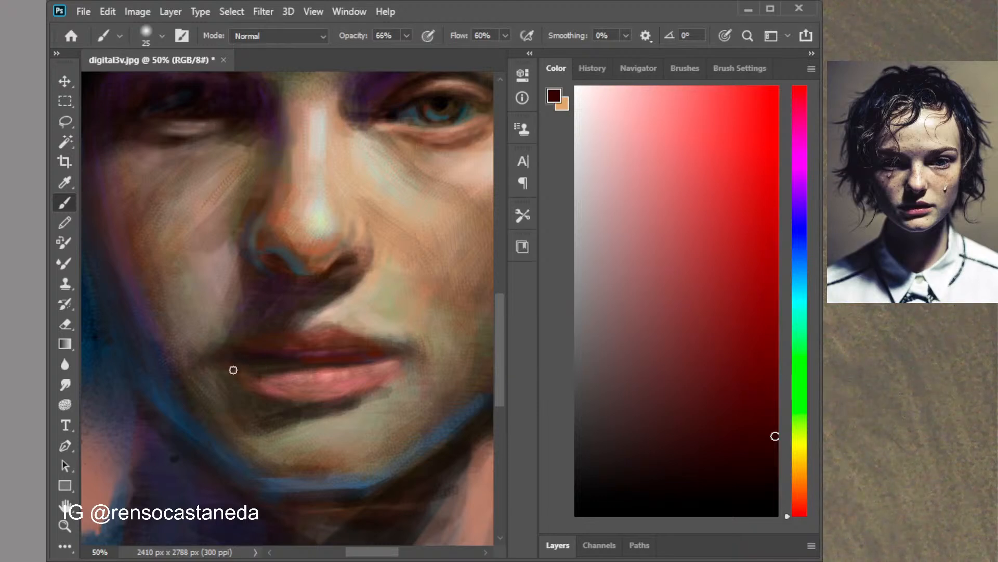
left_click_drag(219, 361, 252, 361)
left_click_drag(244, 369, 262, 383)
left_click(738, 68)
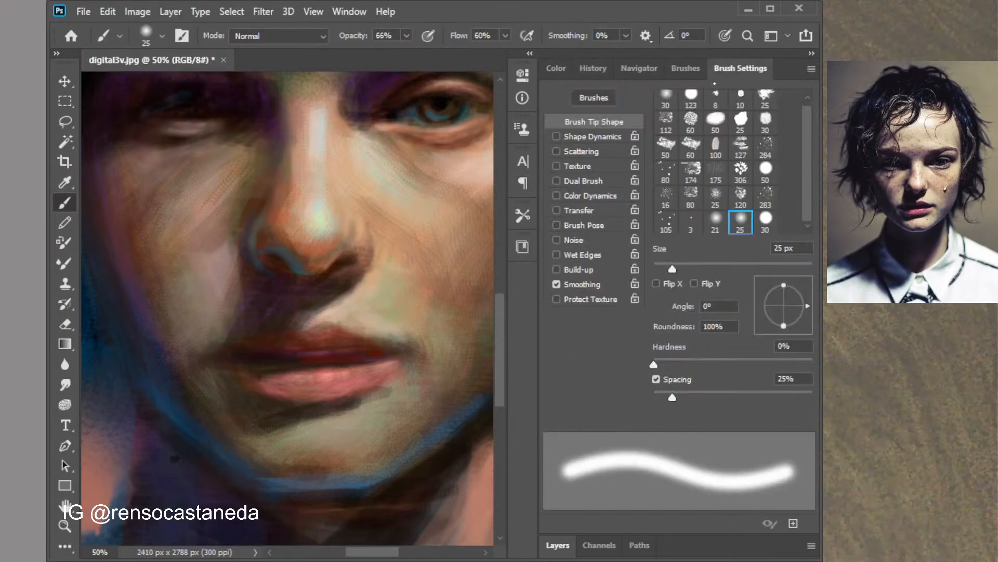
left_click(667, 100)
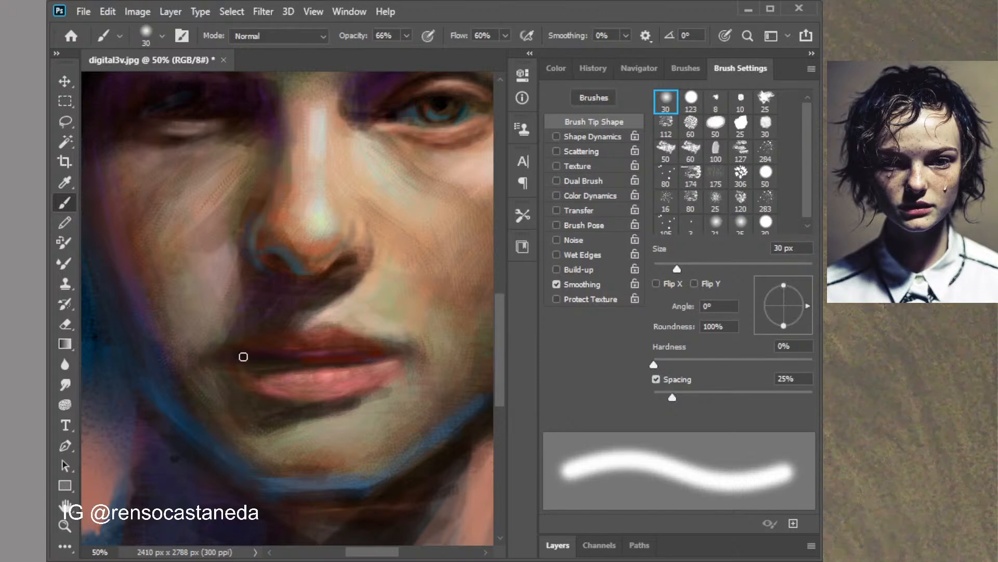
left_click_drag(220, 361, 256, 355)
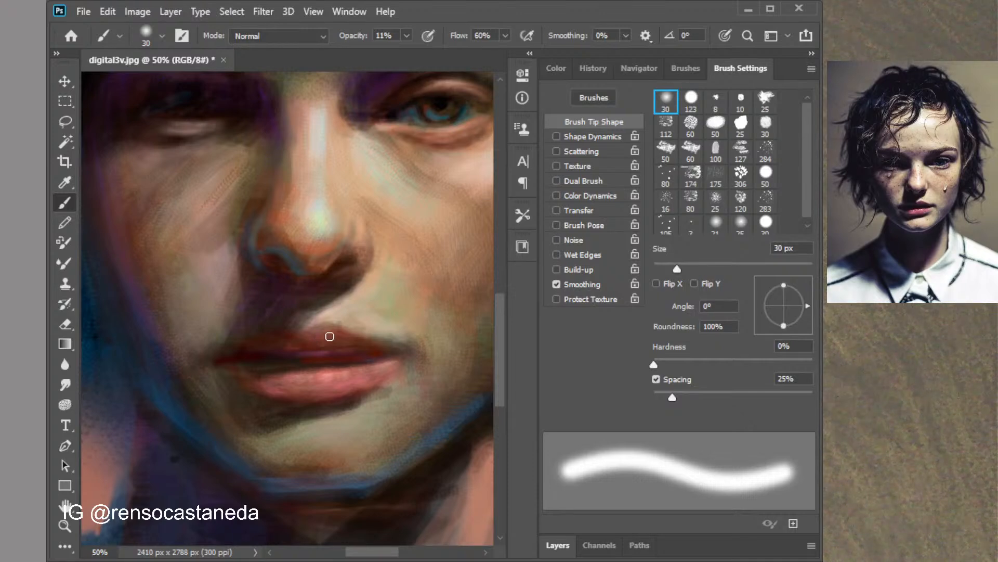
left_click(338, 328, "ctrl+alt")
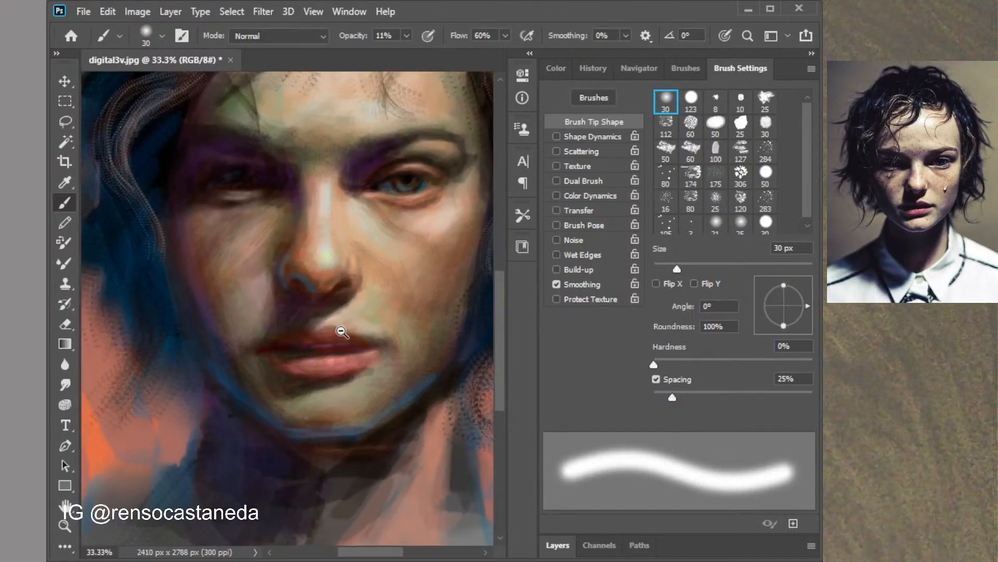
left_click(341, 331, "ctrl+alt")
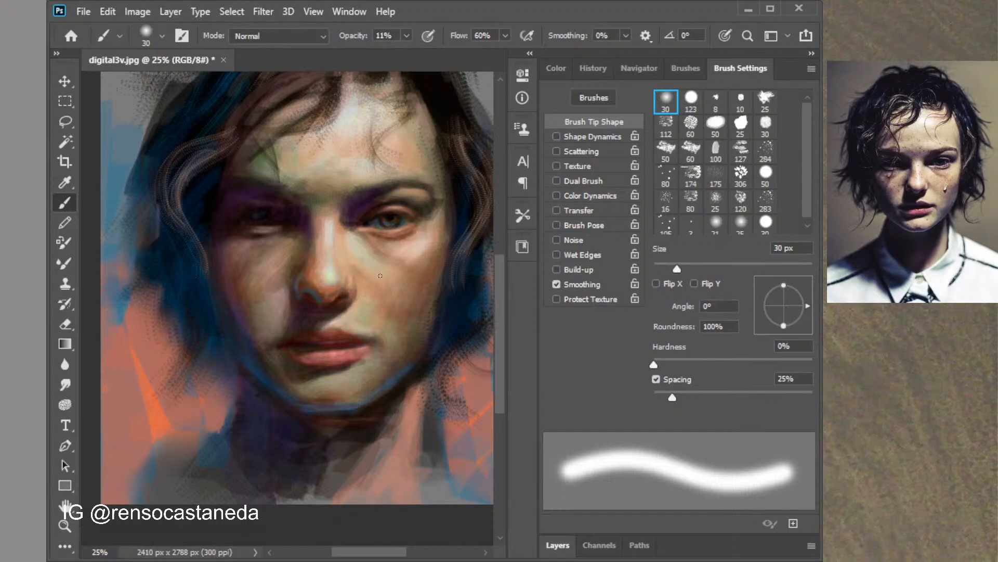
left_click(377, 285, "ctrl+alt")
left_click_drag(375, 290, 367, 341)
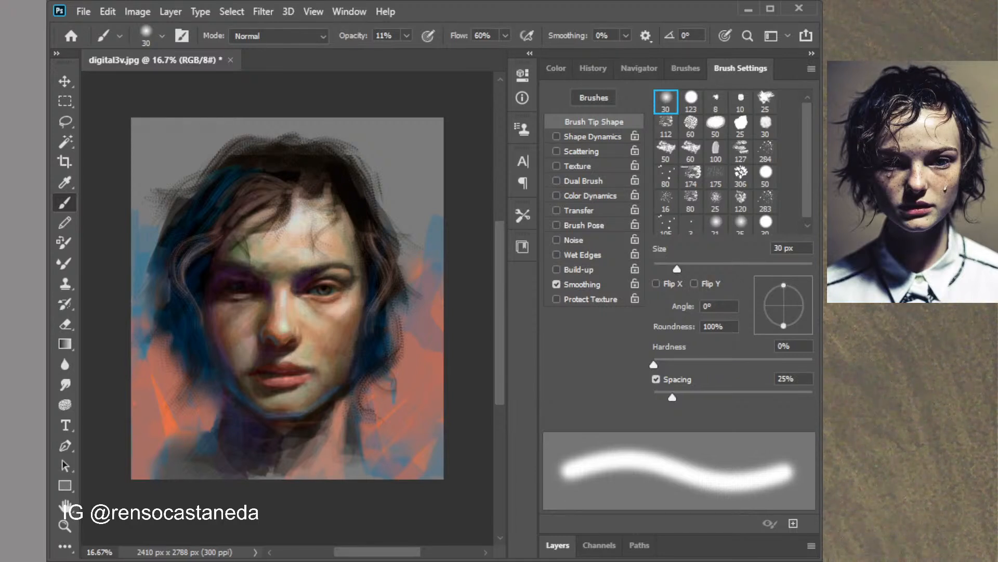
Choose the 60 px ragged bristle brush, enlarge it to 76 px and set the foreground colour to very pale pink
left_click(690, 150)
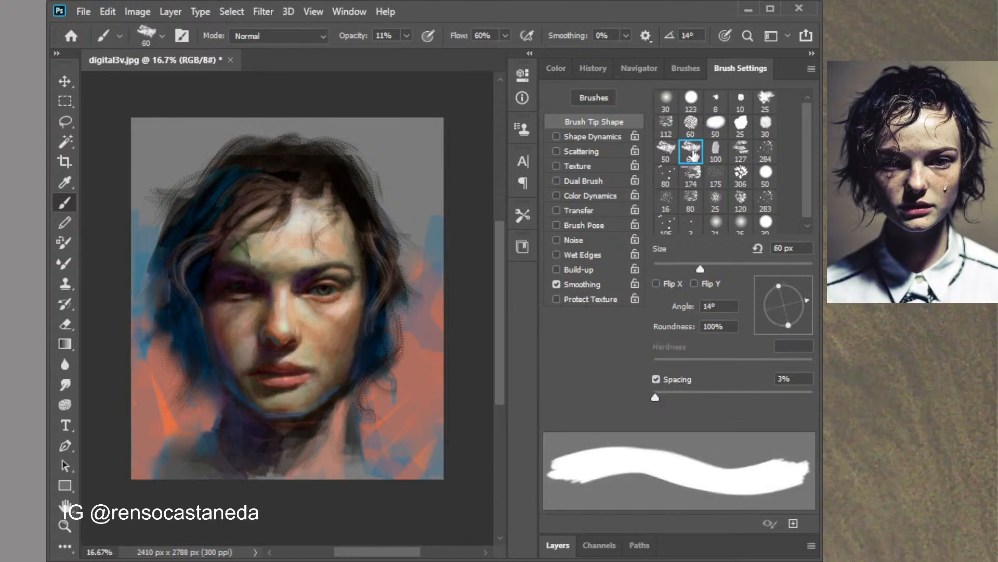
left_click(556, 68)
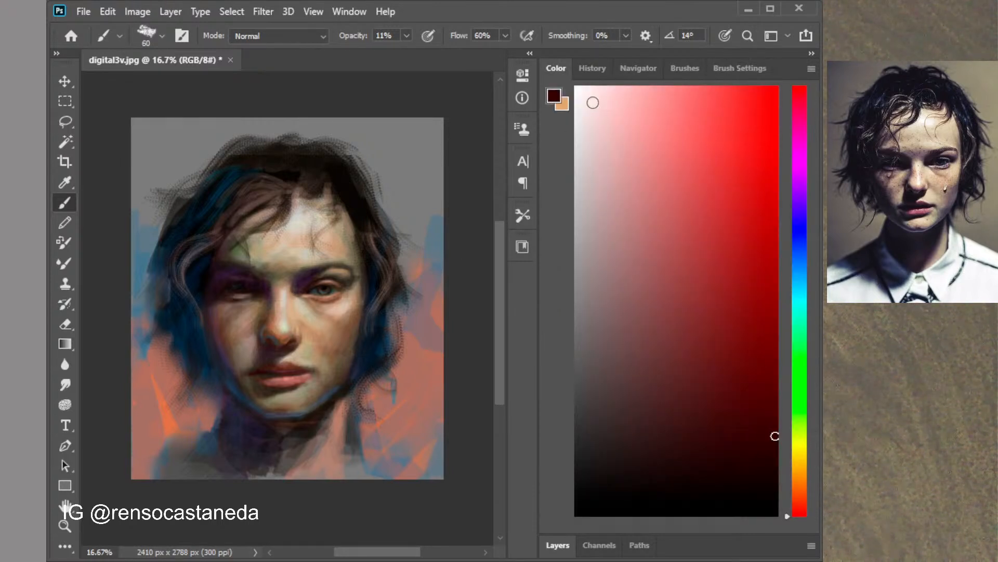
left_click(587, 102)
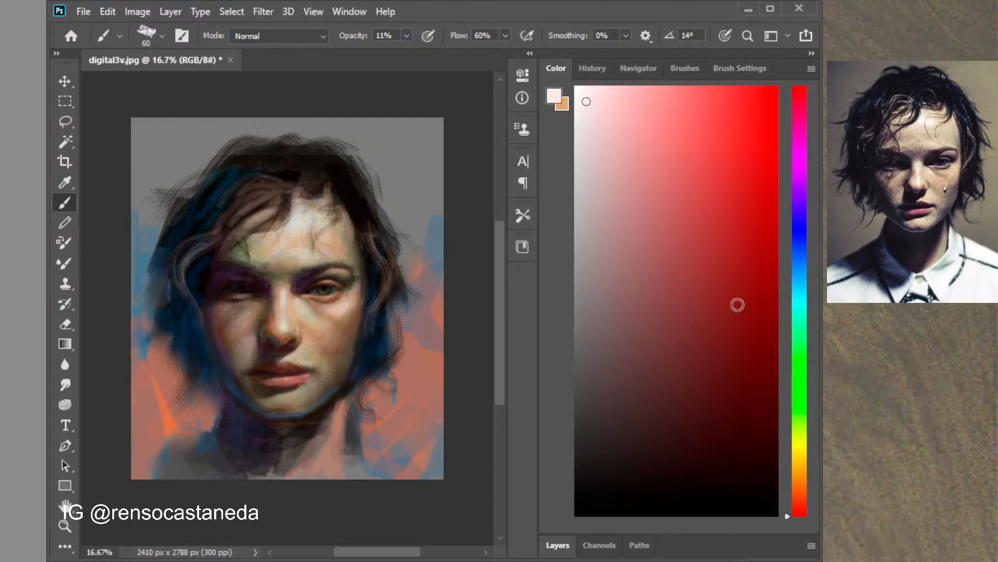
left_click(741, 68)
left_click_drag(701, 269, 712, 269)
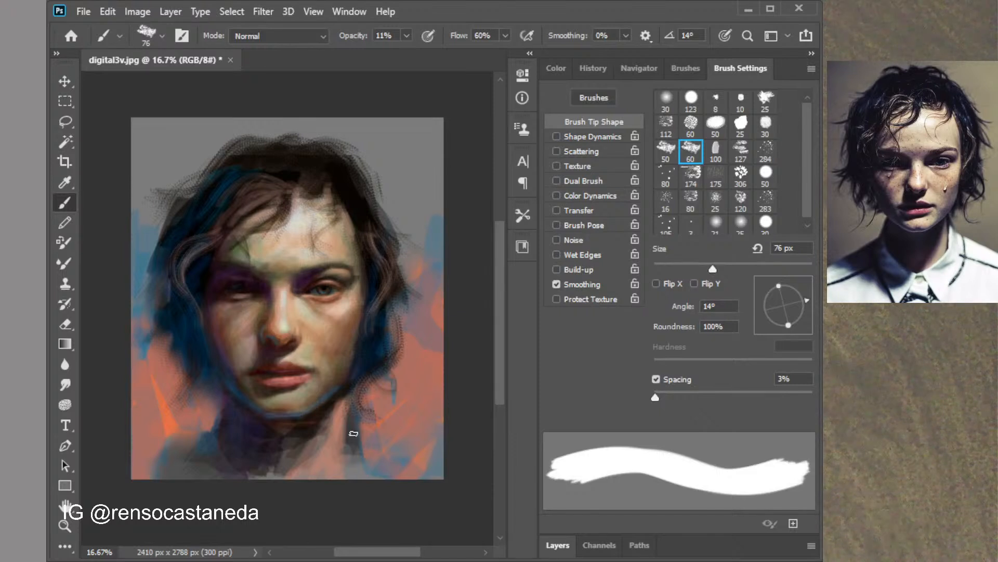
Try blocking in the shirt collar beside the lit side of the neck with pale pink at 100% opacity
mouse_move(353, 434)
left_mouse_down()
mouse_move(345, 457)
mouse_move(354, 439)
left_mouse_up()
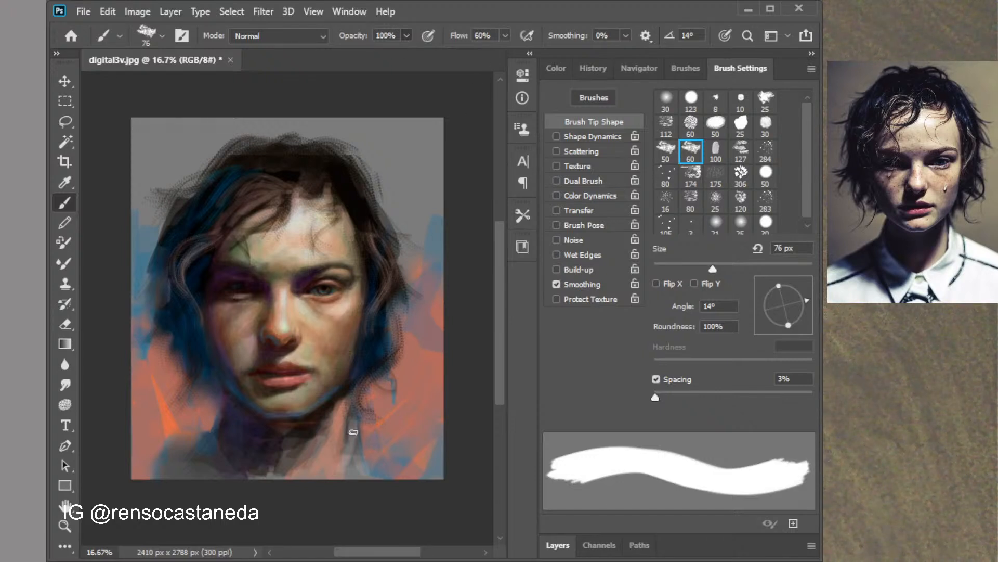
mouse_move(354, 432)
left_mouse_down()
mouse_move(344, 473)
mouse_move(352, 458)
mouse_move(383, 474)
left_mouse_up()
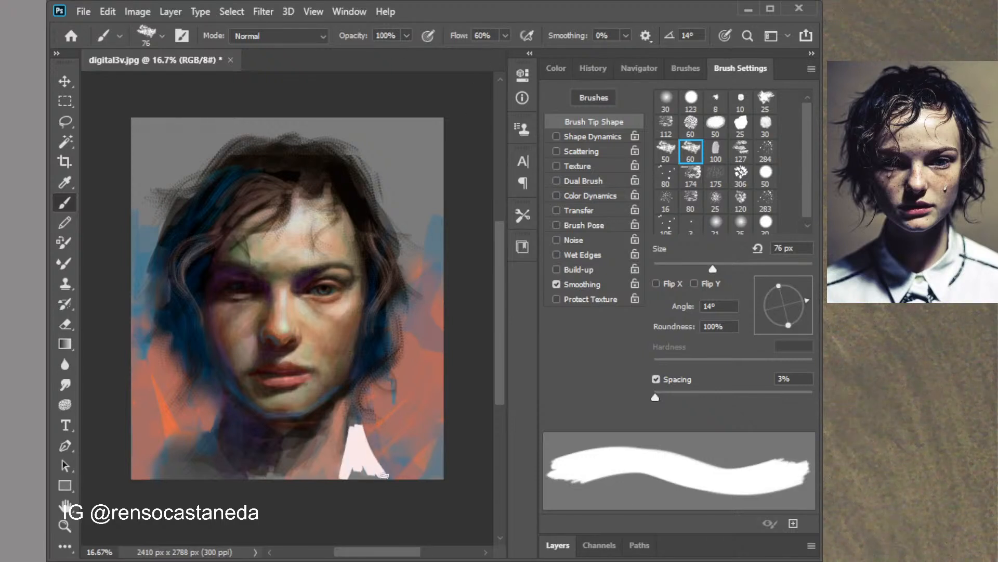
key("ctrl+z")
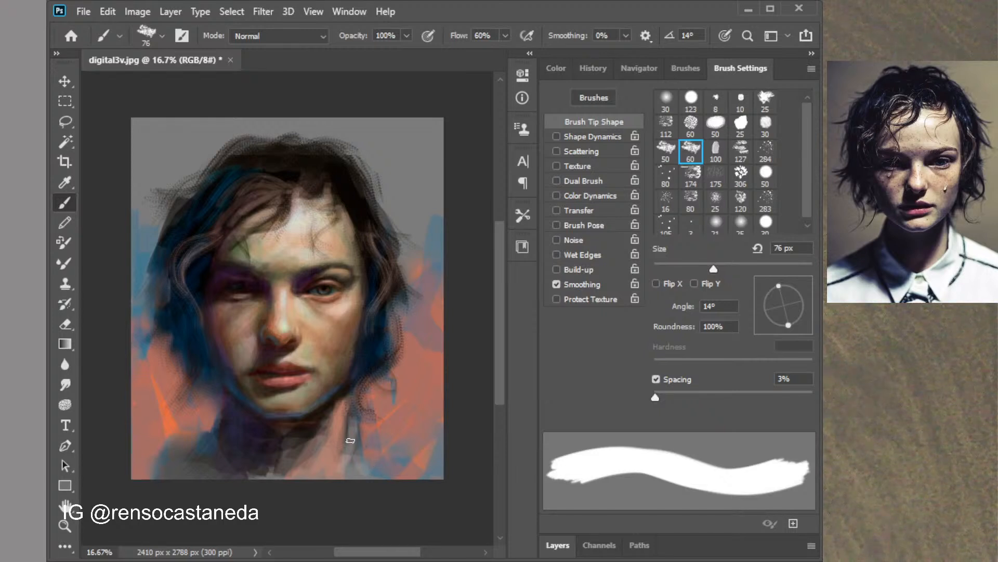
mouse_move(357, 439)
left_mouse_down()
mouse_move(353, 426)
mouse_move(365, 467)
left_mouse_up()
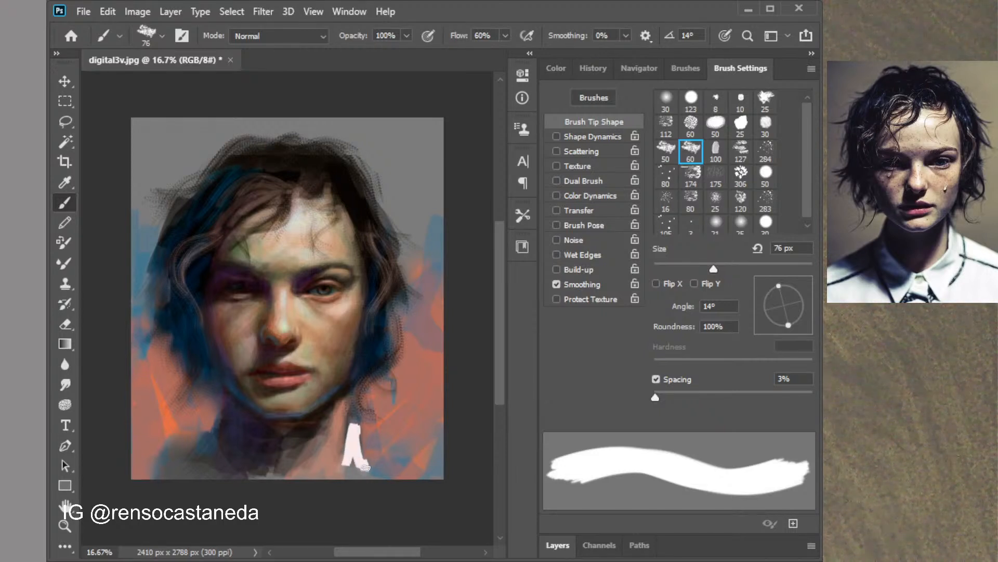
left_click_drag(299, 471, 312, 472)
left_click_drag(359, 432, 364, 456)
Try blending the pale collar strokes with an 86 px Smudge tool and a soft Mixer Brush enlarged to 147 px
left_click(65, 384)
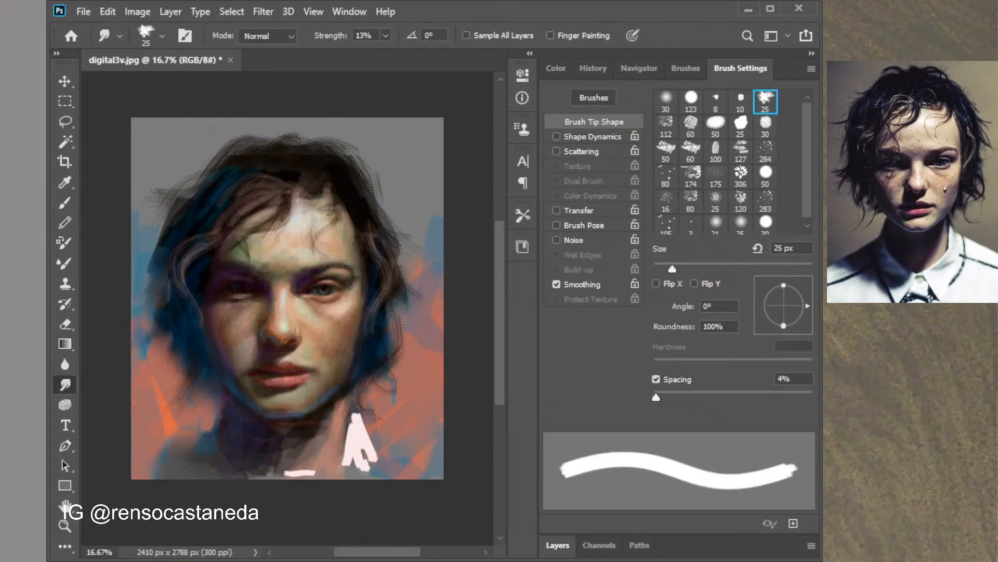
left_click_drag(673, 269, 723, 269)
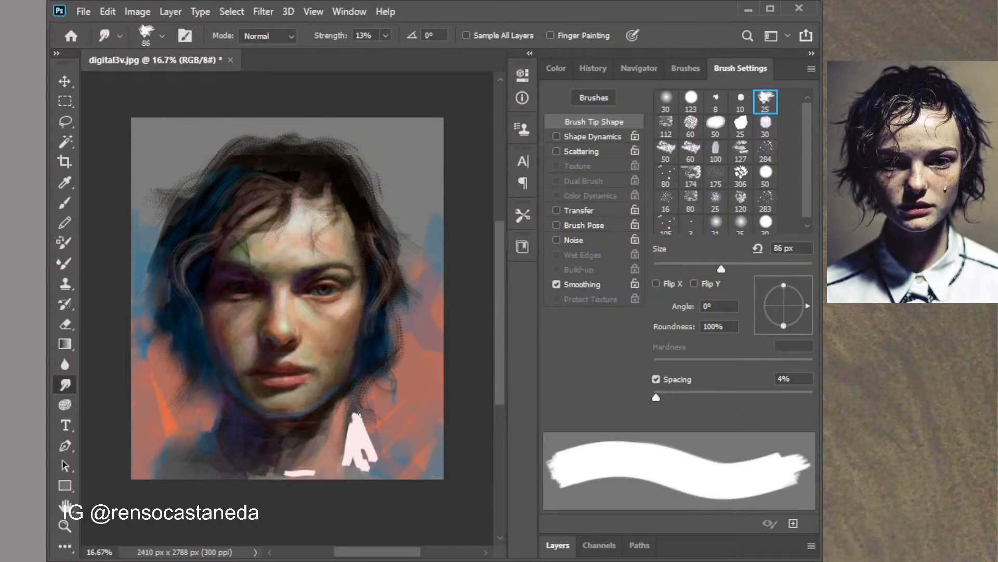
mouse_move(376, 435)
left_mouse_down()
mouse_move(345, 471)
mouse_move(366, 477)
left_mouse_up()
left_click(65, 261)
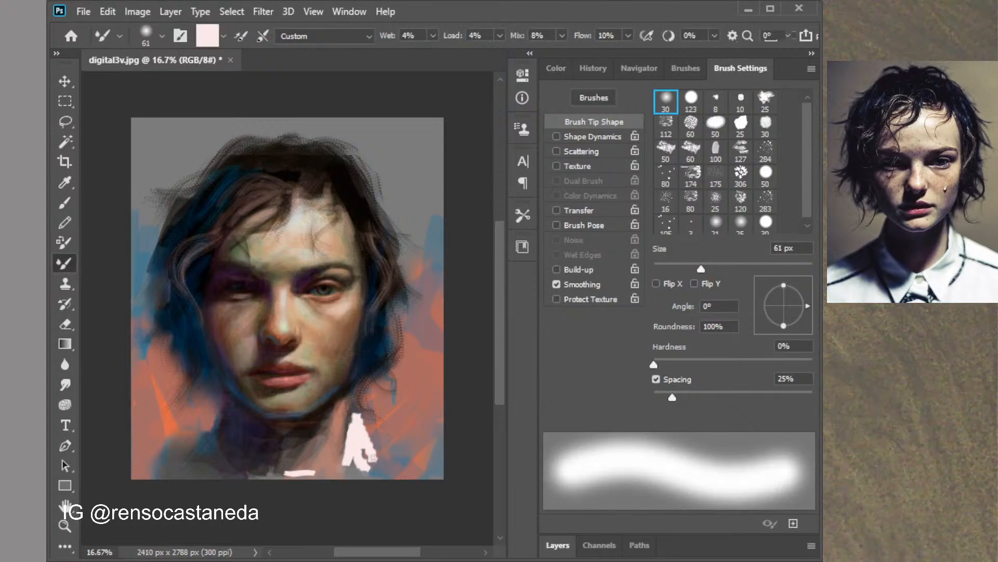
mouse_move(366, 419)
left_mouse_down()
mouse_move(383, 463)
mouse_move(364, 424)
mouse_move(381, 454)
mouse_move(365, 473)
mouse_move(357, 453)
mouse_move(347, 457)
mouse_move(351, 439)
mouse_move(339, 456)
left_mouse_up()
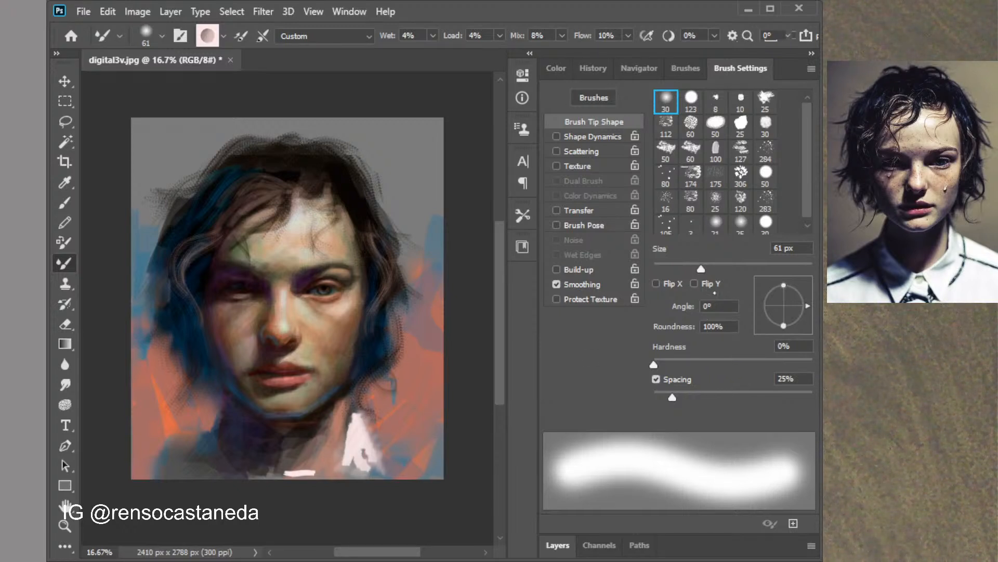
left_click_drag(701, 268, 751, 268)
mouse_move(352, 417)
left_mouse_down()
mouse_move(355, 437)
mouse_move(342, 453)
mouse_move(392, 415)
mouse_move(348, 470)
mouse_move(368, 444)
mouse_move(356, 475)
mouse_move(364, 483)
mouse_move(389, 458)
mouse_move(331, 476)
mouse_move(371, 391)
mouse_move(392, 388)
mouse_move(398, 425)
mouse_move(366, 453)
mouse_move(272, 482)
mouse_move(274, 472)
mouse_move(302, 474)
mouse_move(292, 486)
mouse_move(307, 481)
mouse_move(340, 458)
mouse_move(285, 488)
mouse_move(377, 422)
mouse_move(376, 462)
mouse_move(399, 483)
mouse_move(371, 400)
mouse_move(385, 474)
left_mouse_up()
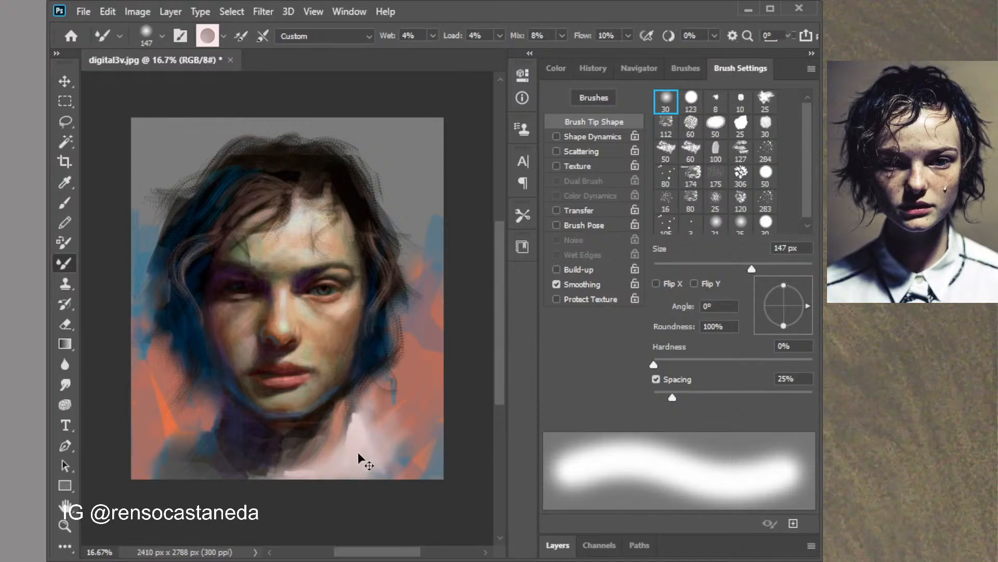
Undo the collar blending and all the pale pink collar strokes
key("ctrl+z")
key("ctrl+z")
key("ctrl+z")
key("ctrl+z")
key("ctrl+z")
key("ctrl+z")
key("ctrl+z")
key("ctrl+z")
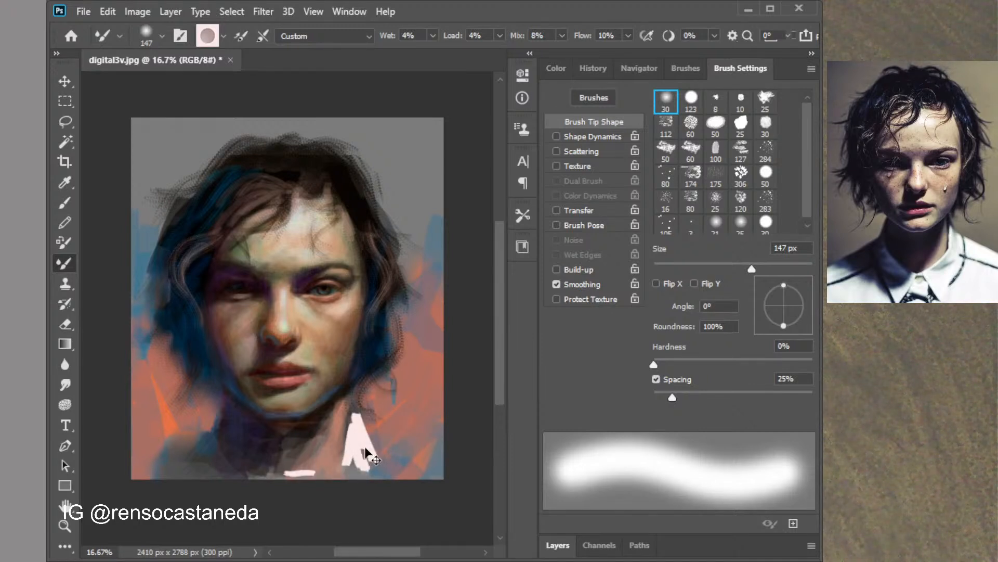
key("ctrl+z")
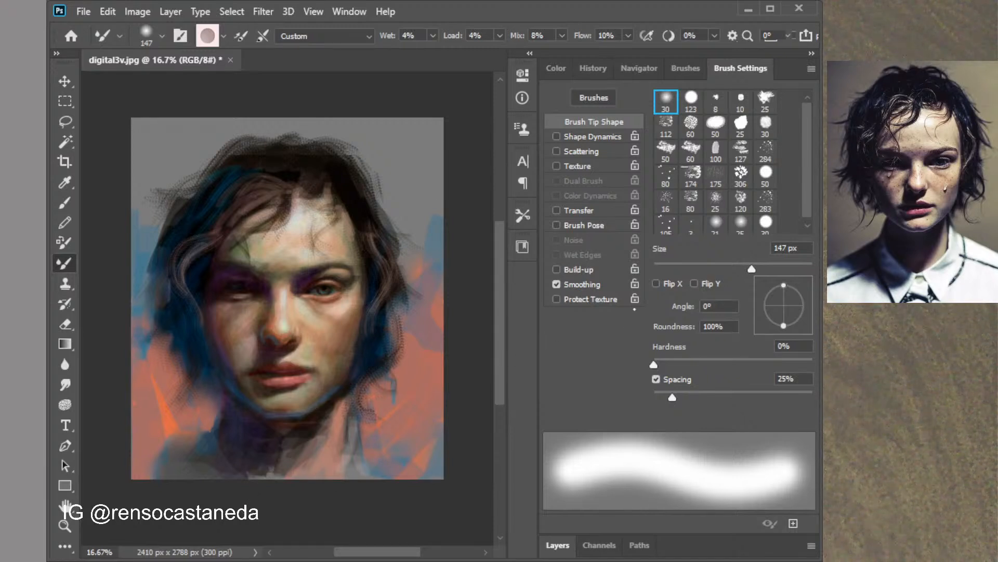
Paint the lit collar and shoulder in pale pink with the 50 px bristle tip enlarged to 76 px at 41% opacity
left_click(65, 202)
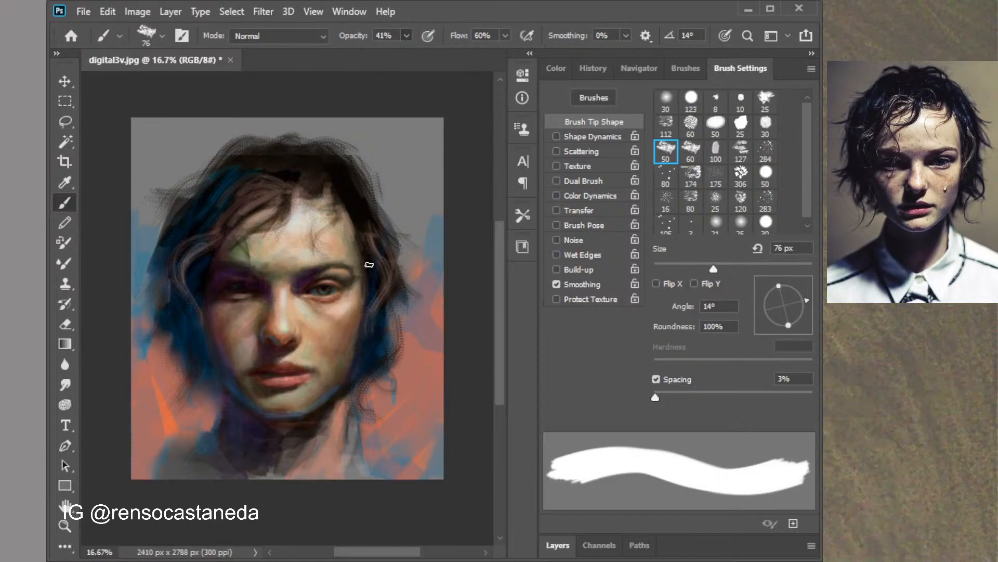
mouse_move(353, 445)
left_mouse_down()
mouse_move(343, 469)
mouse_move(354, 420)
left_mouse_up()
mouse_move(365, 453)
left_mouse_down()
mouse_move(296, 491)
mouse_move(388, 448)
mouse_move(363, 438)
mouse_move(416, 478)
left_mouse_up()
mouse_move(406, 476)
left_mouse_down()
mouse_move(368, 445)
mouse_move(389, 480)
mouse_move(370, 476)
mouse_move(407, 473)
mouse_move(379, 455)
mouse_move(424, 477)
left_mouse_up()
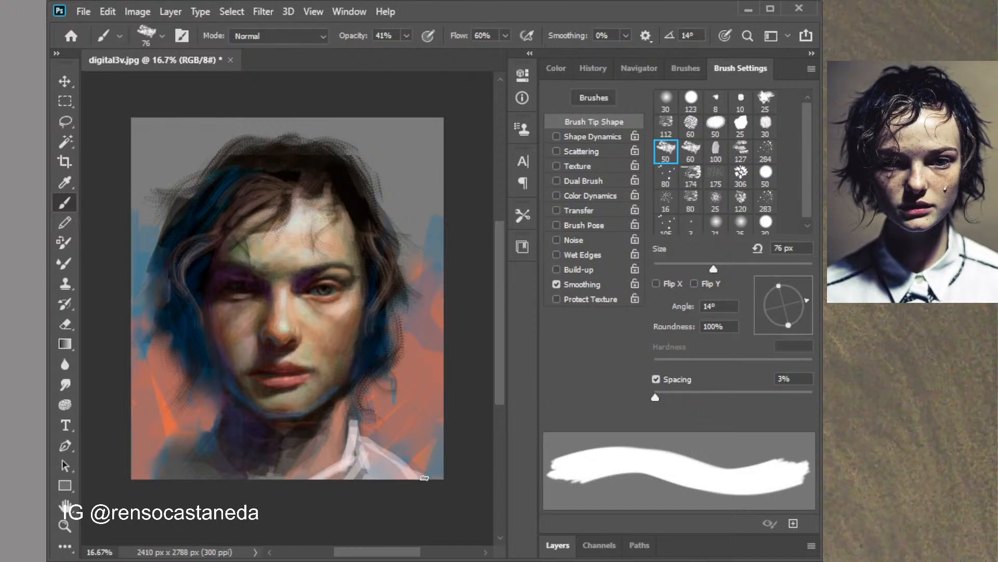
left_click_drag(381, 453, 380, 478)
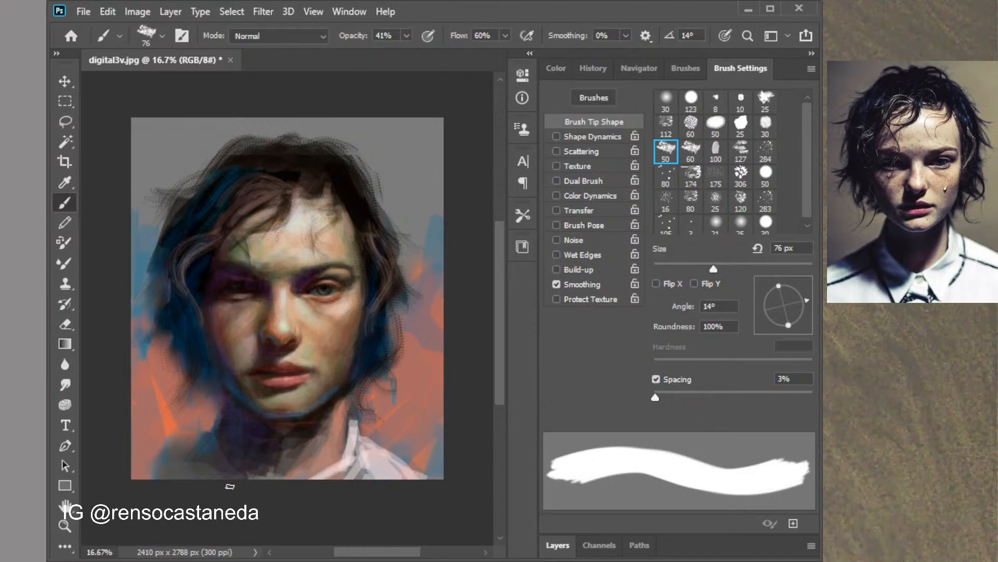
Set the foreground colour to dark greyish blue and paint the shirt collar on the shadowed side of the neck
left_click(563, 68)
left_click(799, 271)
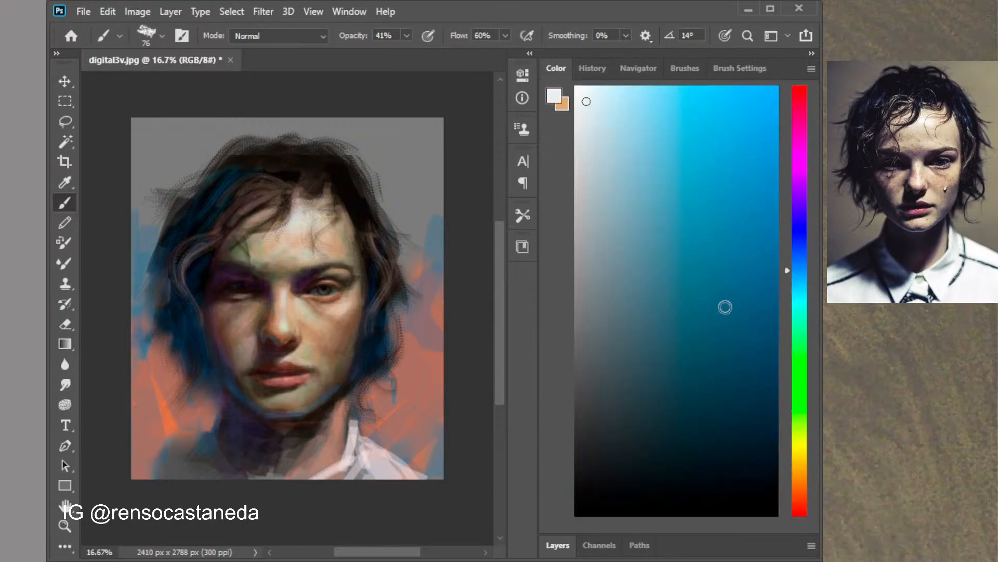
left_click(622, 366)
left_click_drag(224, 445, 251, 471)
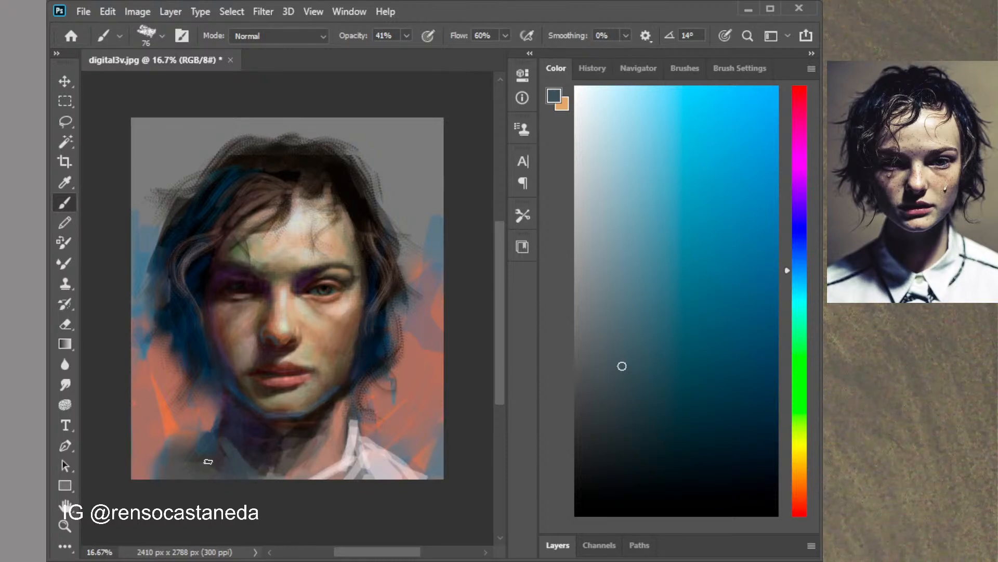
left_click_drag(229, 448, 263, 487)
Try glazing the shadowed neck below the jaw with warm orange-brown and the brush enlarged to 143 px
left_click(790, 485)
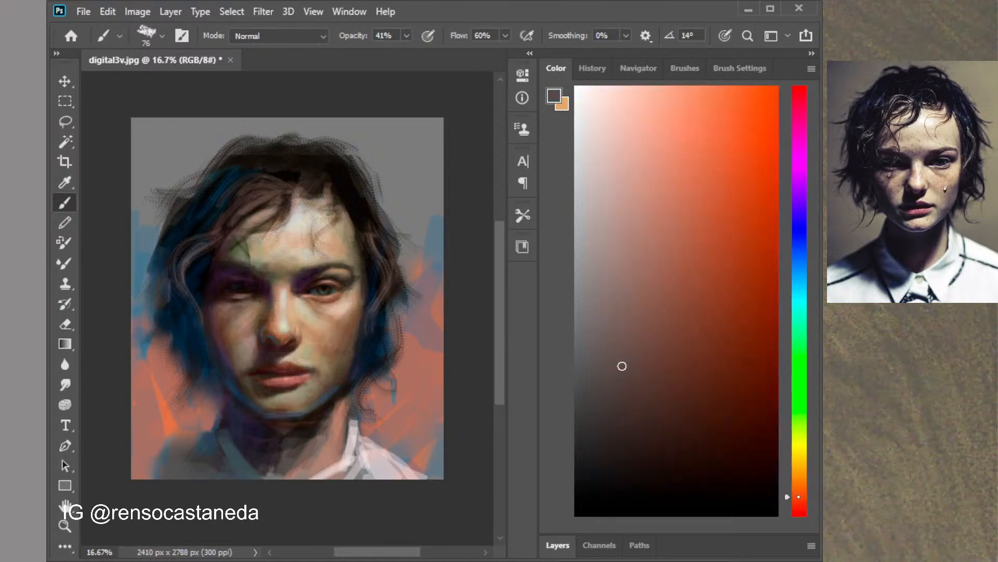
left_click(794, 483)
left_click(687, 281)
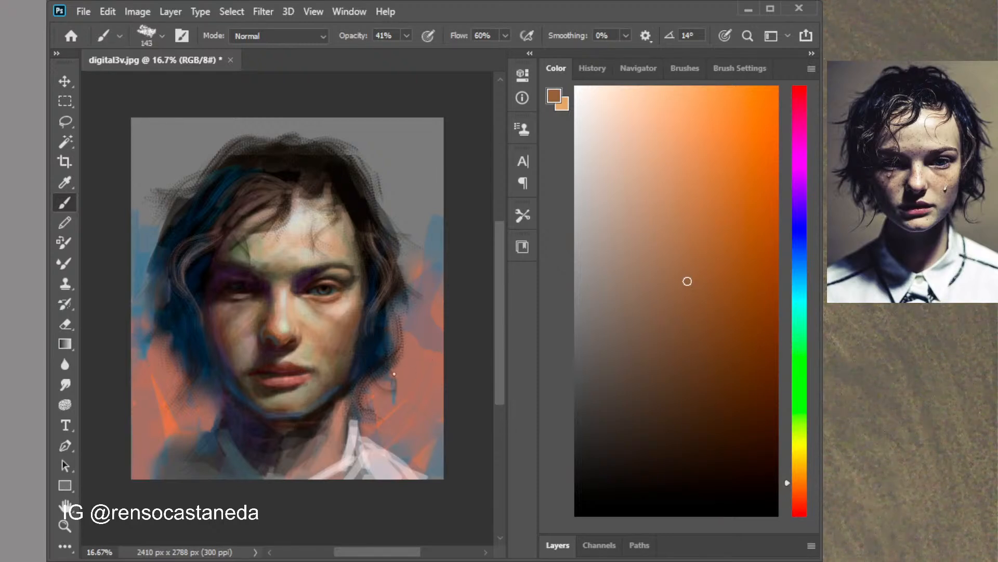
left_click_drag(232, 410, 290, 414)
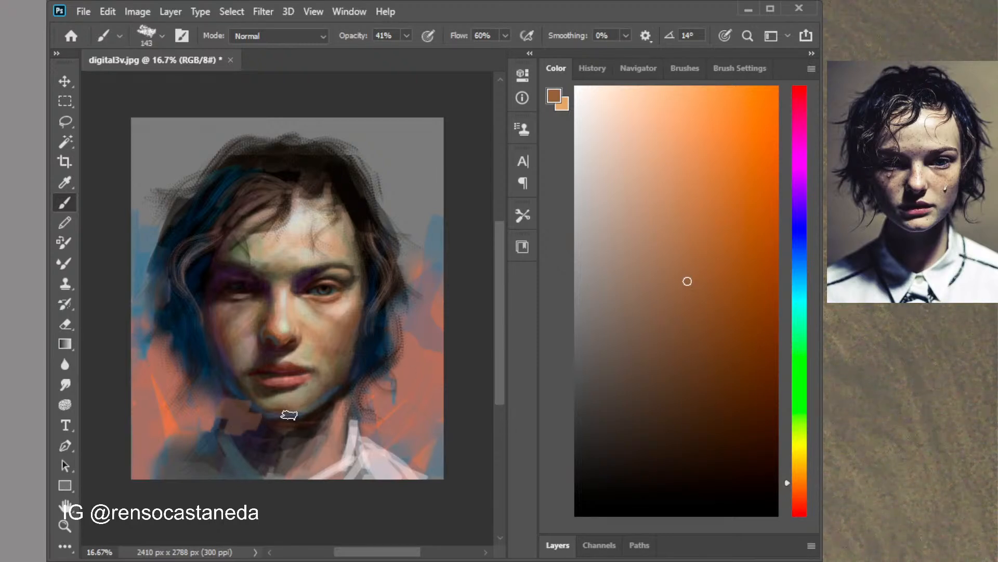
key("ctrl+z")
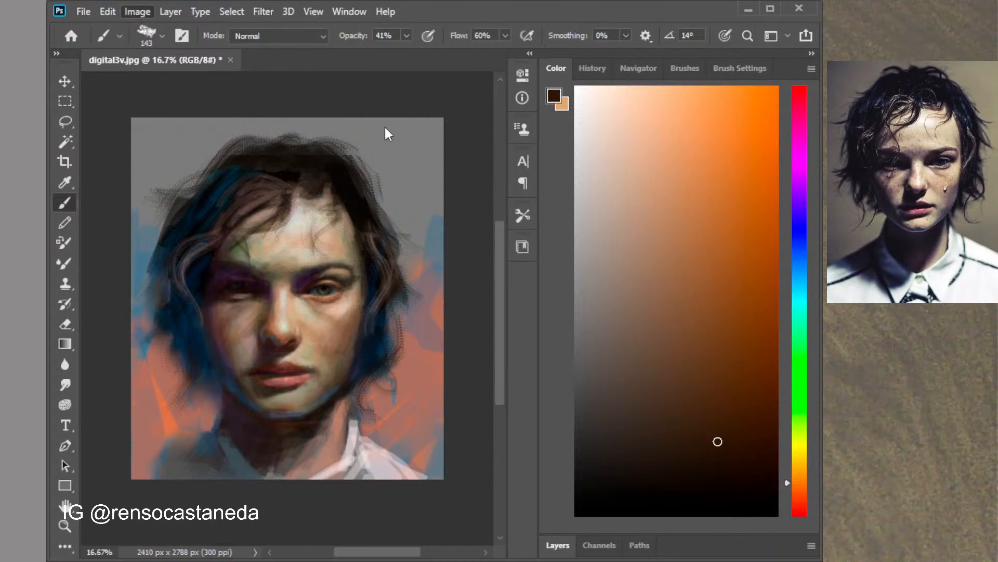
Preview the portrait's values in greyscale with Hue/Saturation at -100 saturation, and reset the saturation to 0
key("ctrl+u")
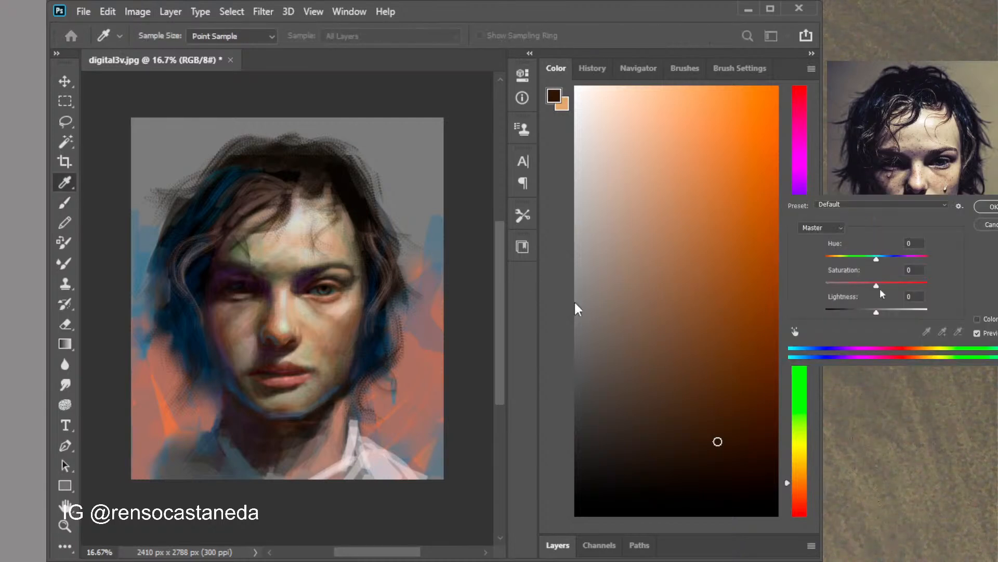
mouse_move(876, 284)
left_mouse_down()
mouse_move(918, 286)
mouse_move(823, 286)
left_mouse_up()
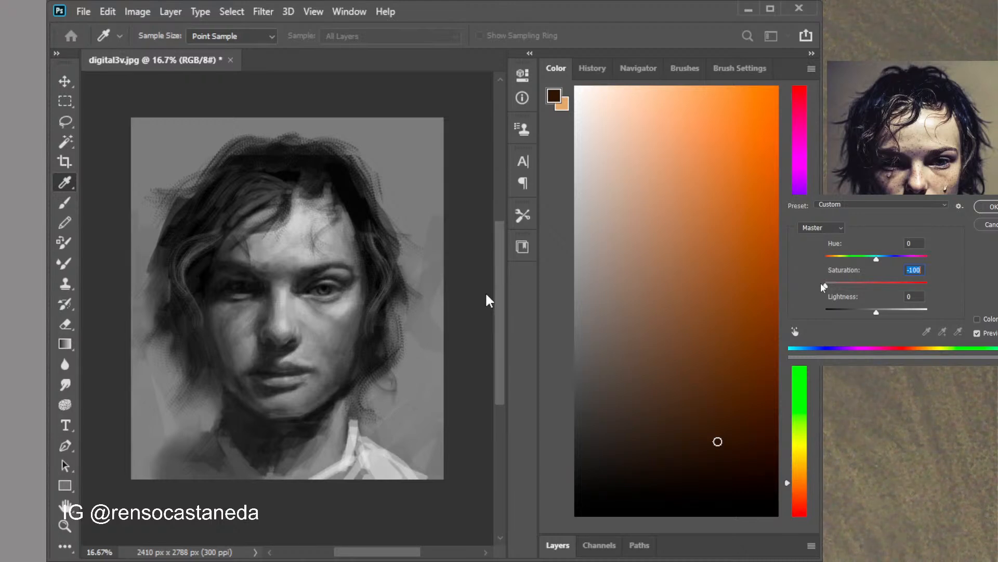
left_click_drag(823, 287, 871, 289)
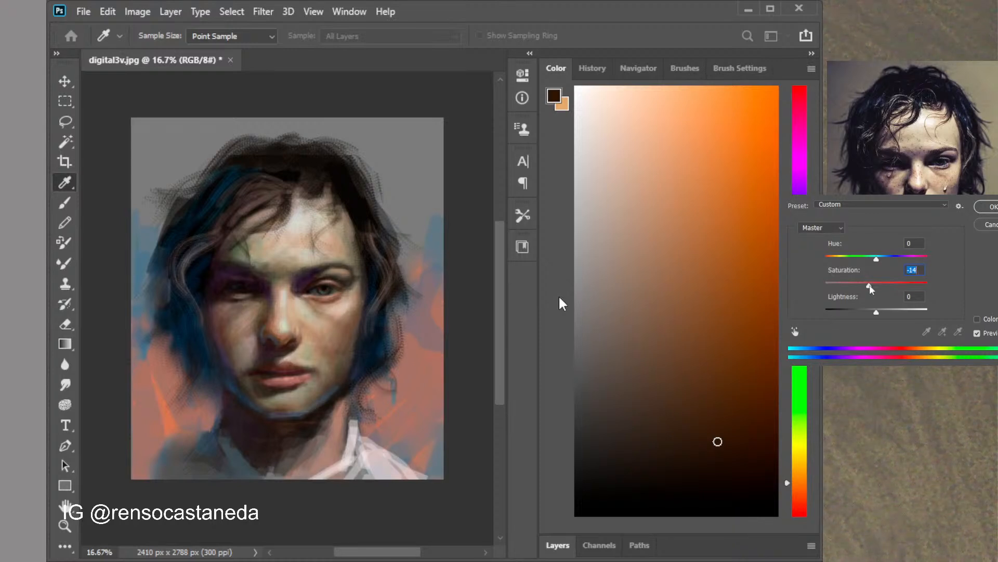
type("0")
Try a +117 hue shift on the whole portrait, and undo it
left_click_drag(877, 258, 918, 271)
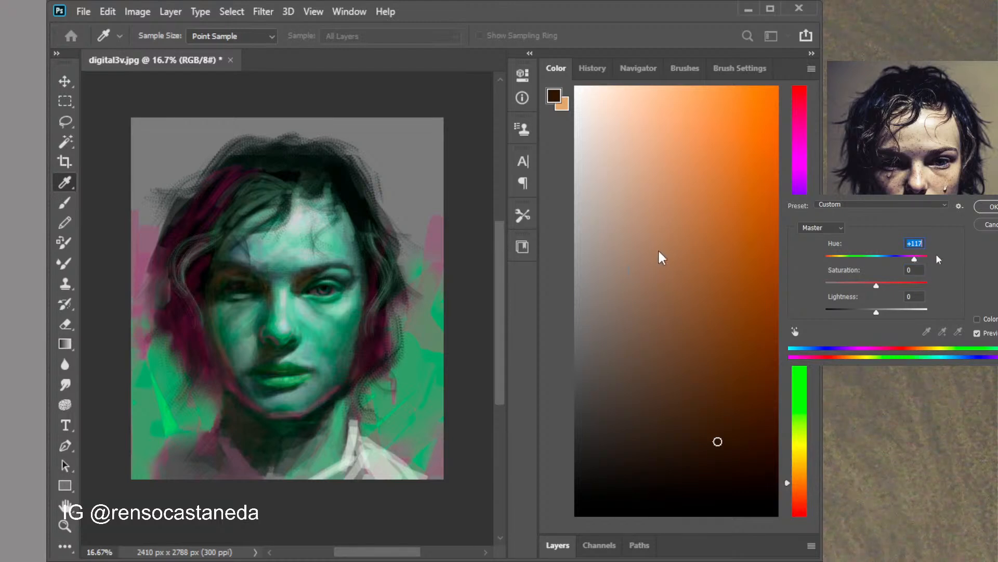
key("Return")
key("b")
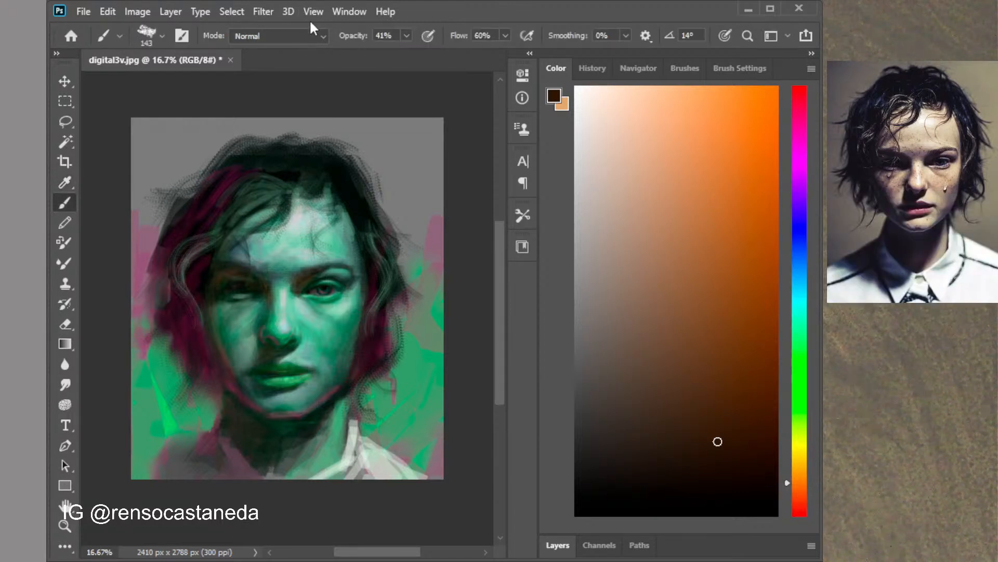
scroll(386, 155, "up", 1)
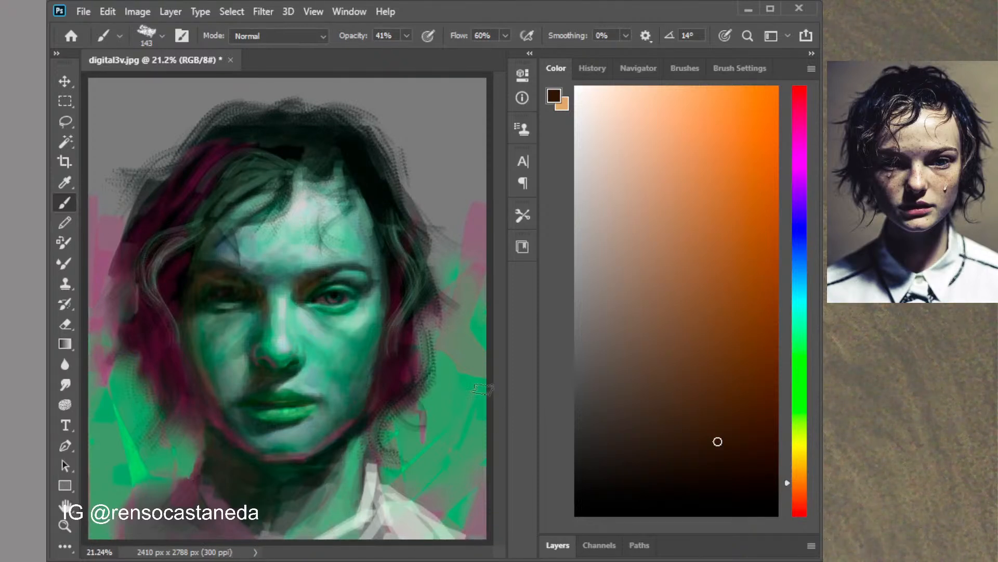
key("ctrl+z")
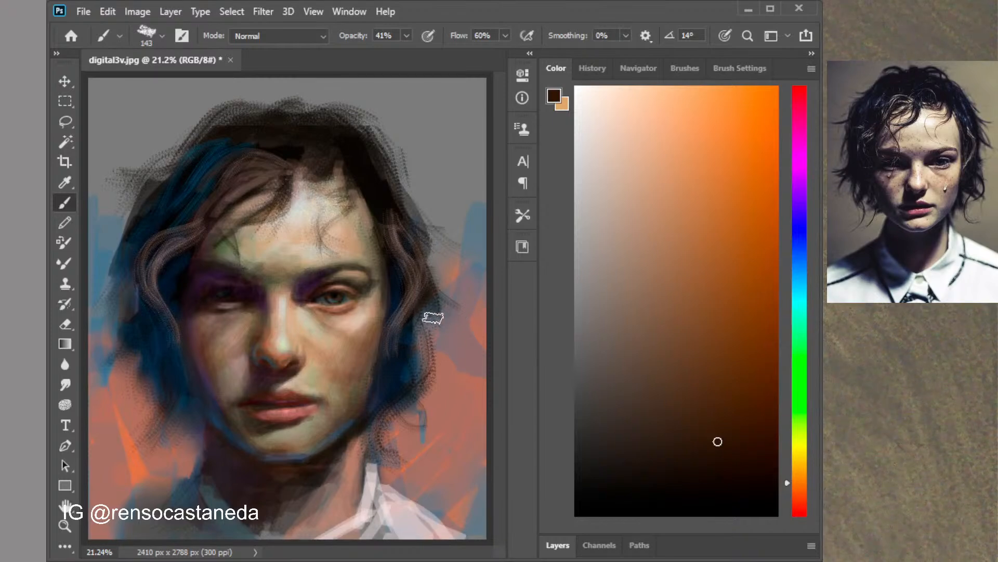
Examine the brushwork and skin texture around the lit eye and cheek up close, and review the whole face
left_click(354, 340, "ctrl")
left_click(354, 341, "ctrl")
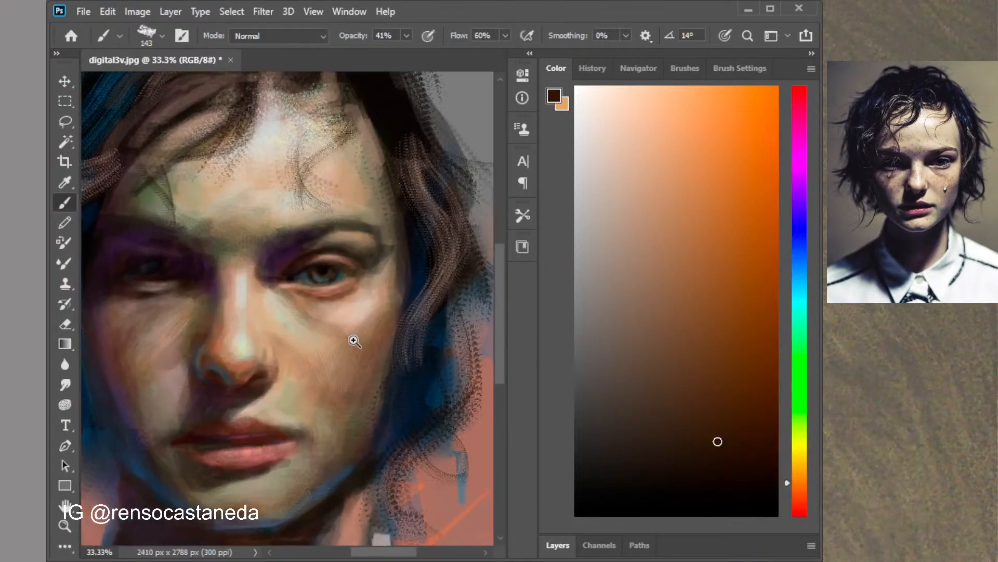
left_click(355, 341, "ctrl")
left_click(354, 340, "ctrl")
left_click(355, 340, "ctrl")
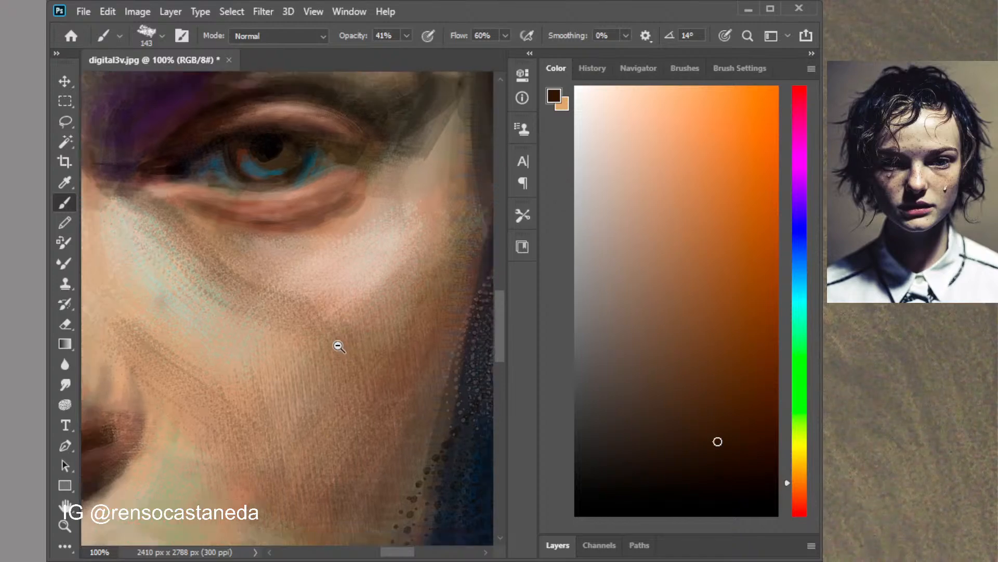
left_click(339, 346, "alt")
left_click(339, 346, "alt")
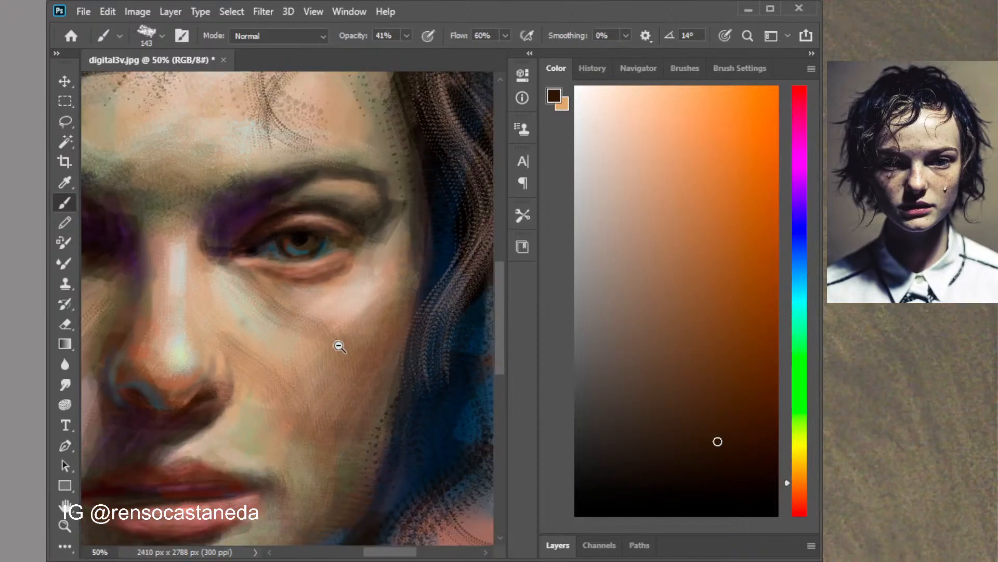
left_click(339, 346, "alt")
left_click(339, 345, "alt")
left_click_drag(344, 344, 410, 350)
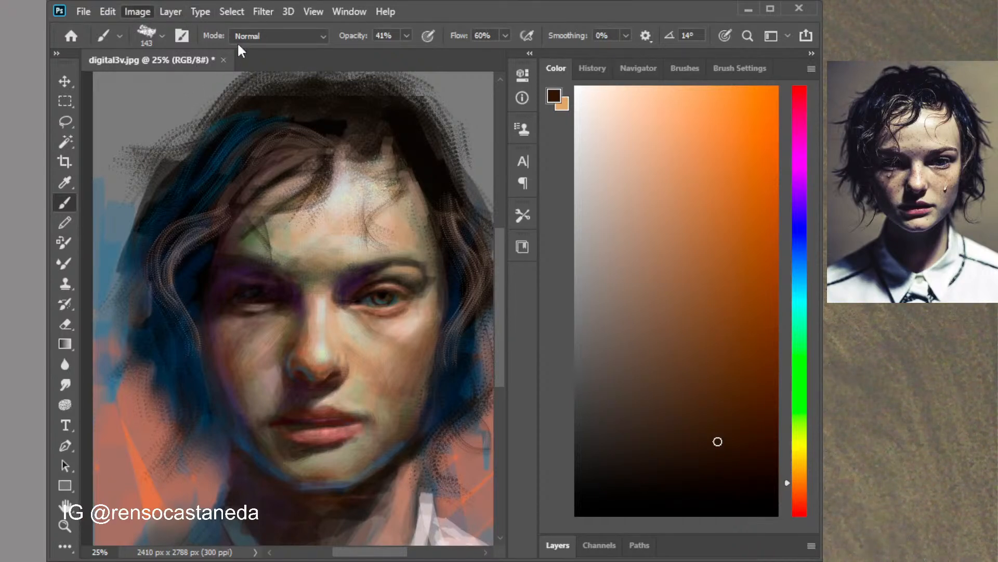
Darken the portrait's midtones with a Levels midtone input of 0.85, comparing before and after prior to applying it
key("i")
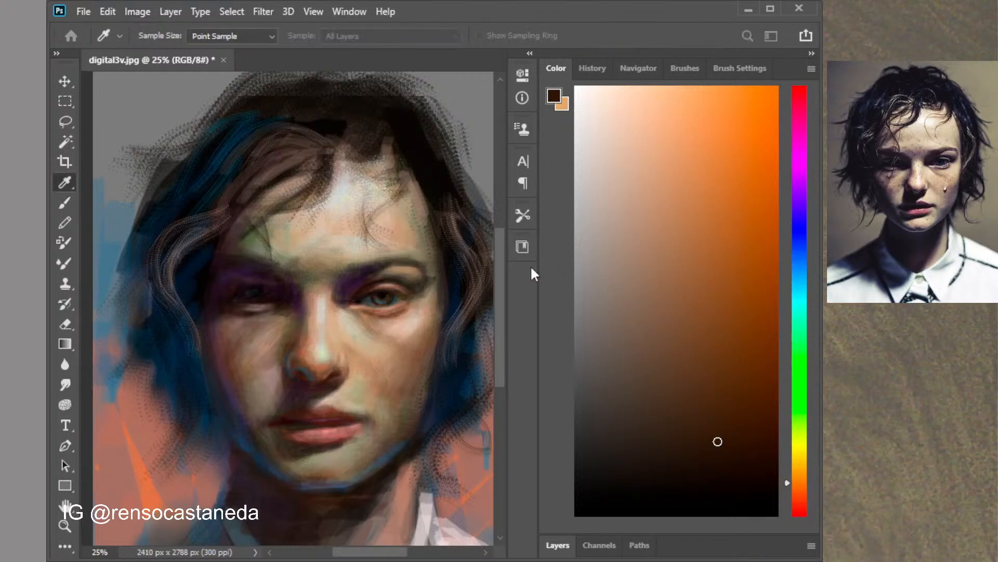
key("ctrl+l")
left_click_drag(864, 305, 908, 306)
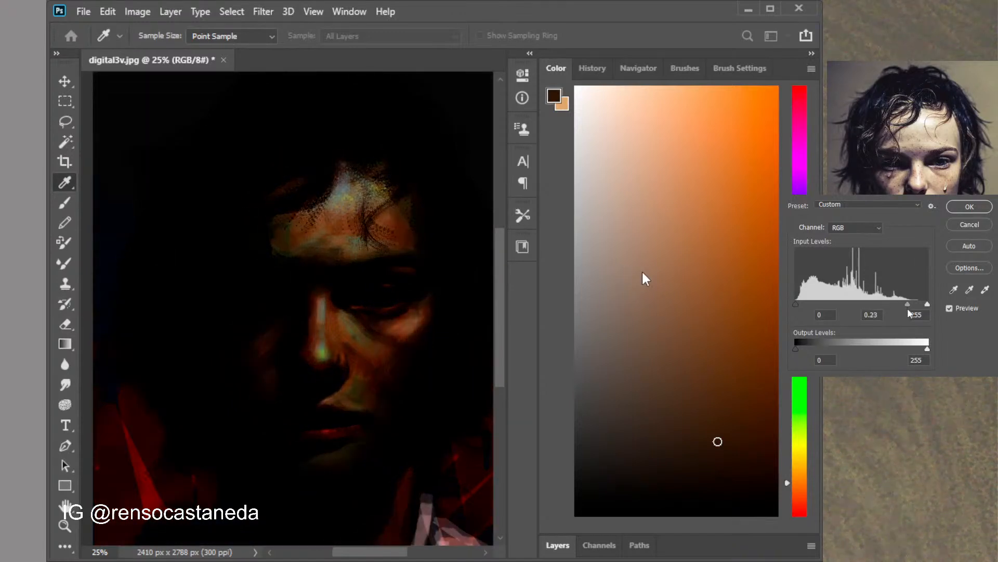
left_click_drag(908, 310, 869, 314)
left_click(950, 311)
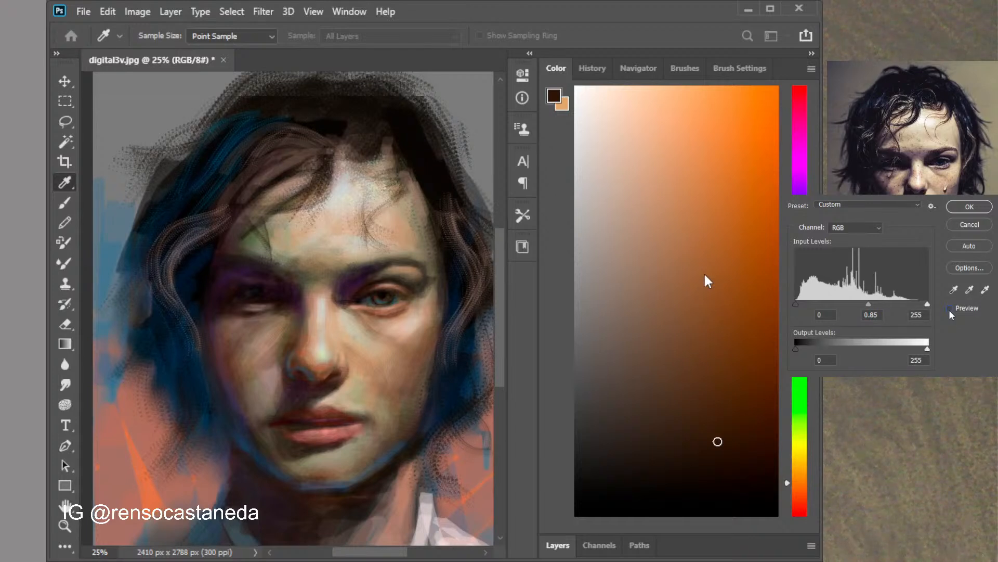
left_click(950, 310)
left_click(950, 311)
left_click(949, 310)
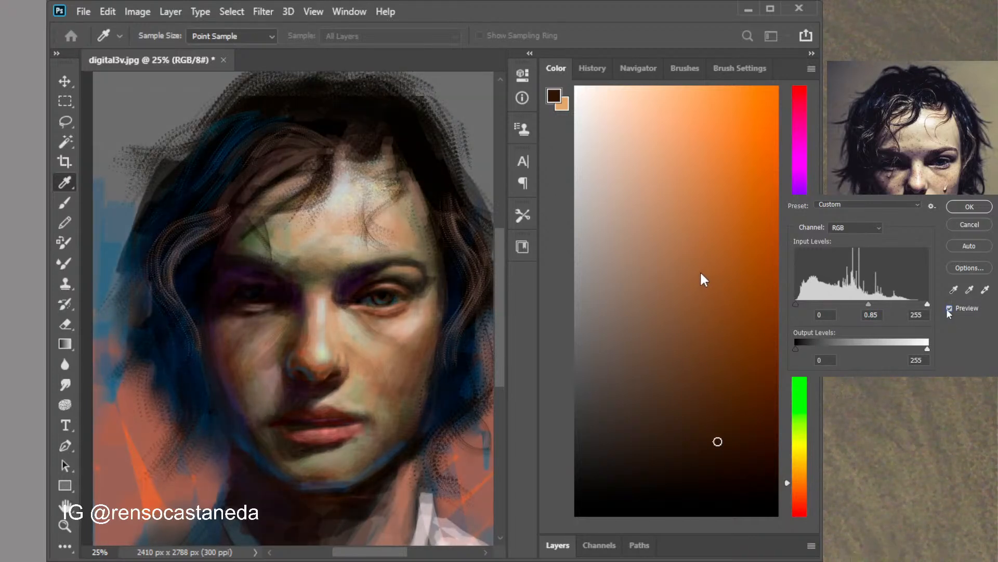
left_click(969, 207)
key("b")
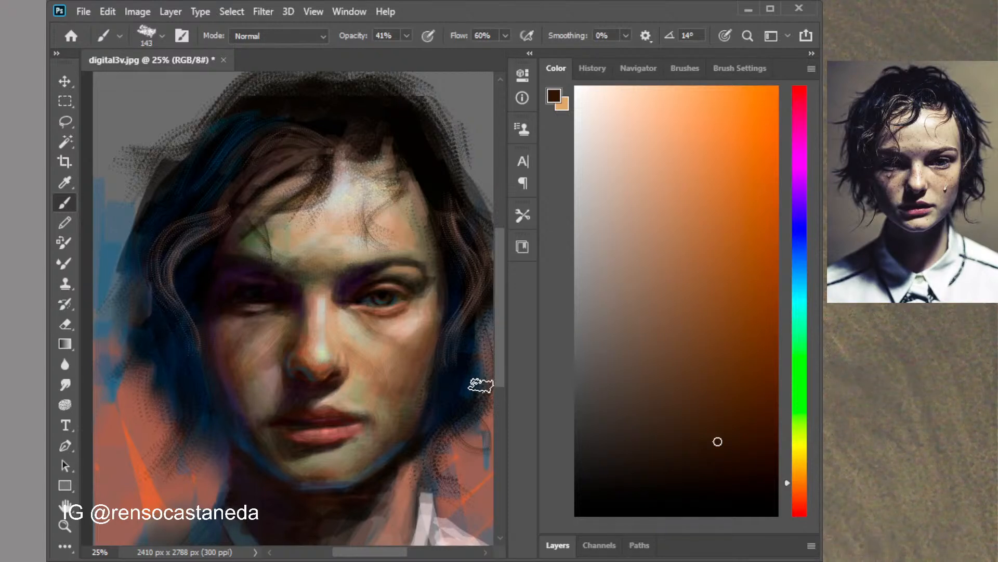
Raise the whole portrait's saturation slightly with Hue/Saturation, comparing before and after prior to applying it
key("i")
key("ctrl+u")
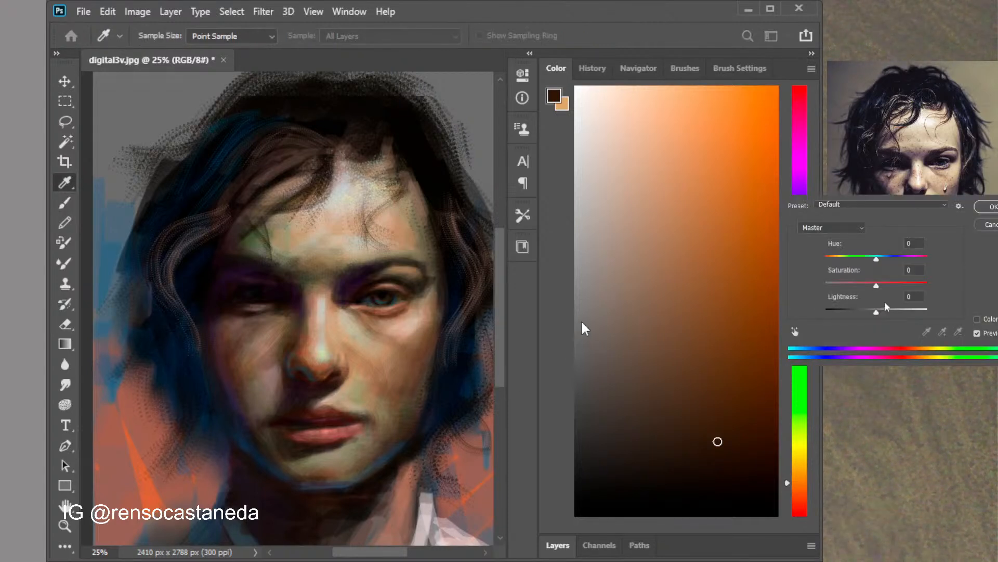
left_click_drag(877, 286, 881, 285)
left_click(978, 334)
left_click(978, 334)
left_click(988, 212)
key("b")
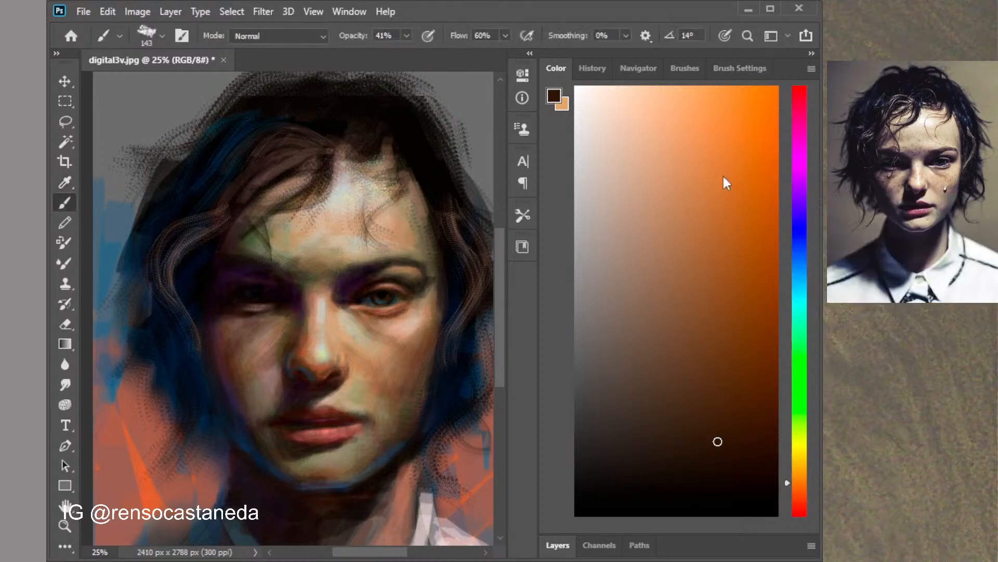
Add an empty layer above the background and switch to the Mixer Brush with its paint cleaned off
left_click(566, 543)
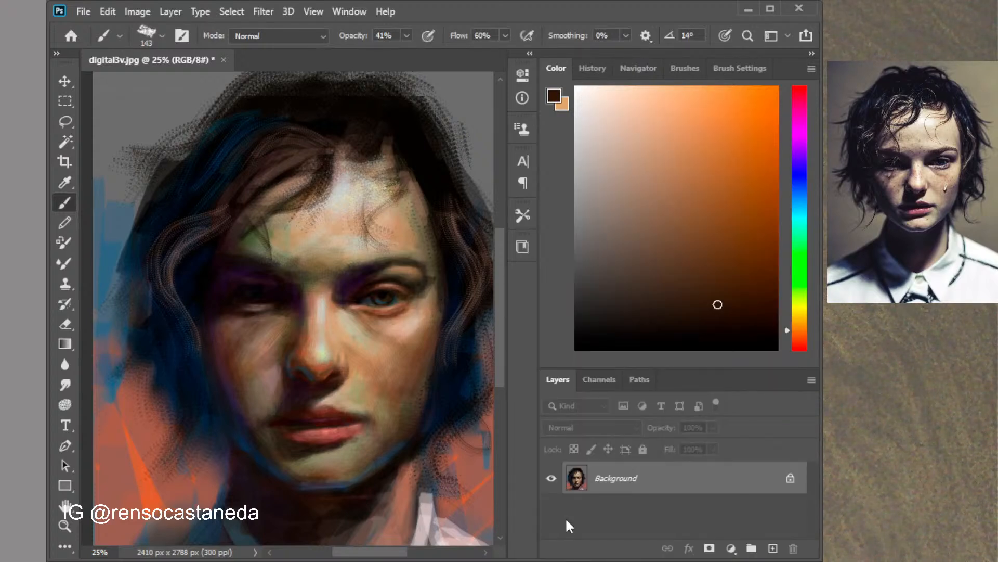
left_click(773, 549)
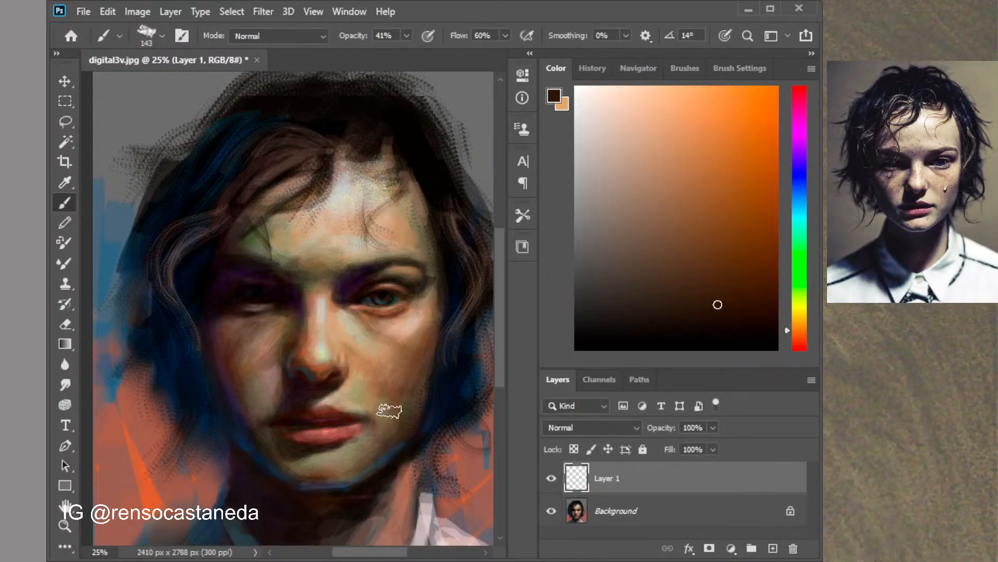
left_click(65, 263)
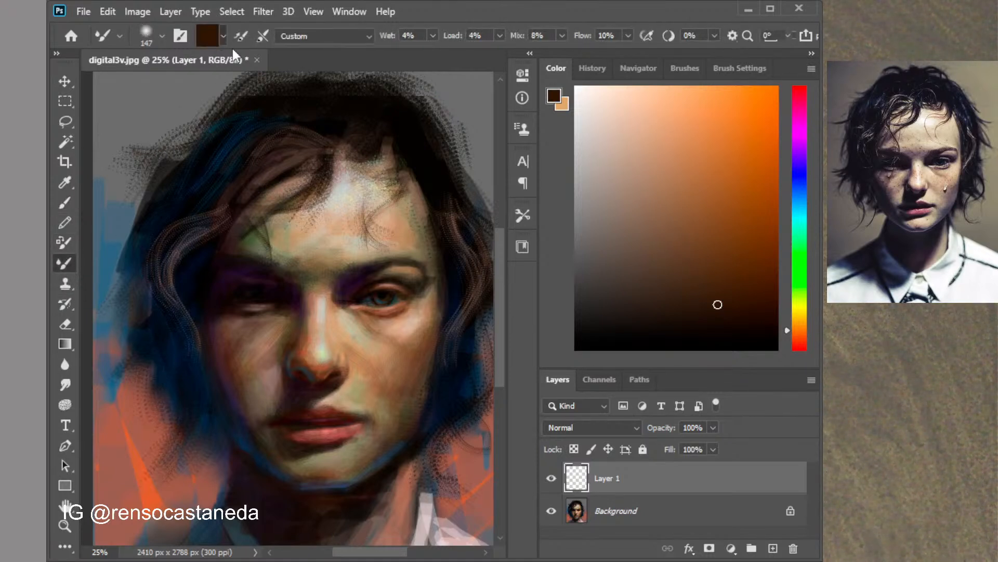
left_click(221, 67)
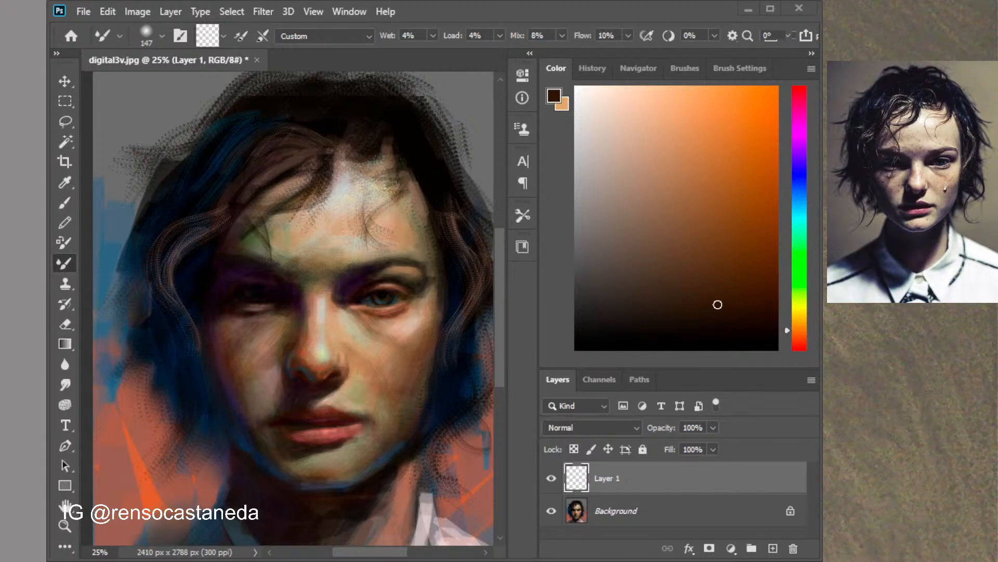
Choose a dark brown colour and set the Brush to the soft round 30 px tip at 21% opacity
left_click(651, 309)
left_click(65, 202)
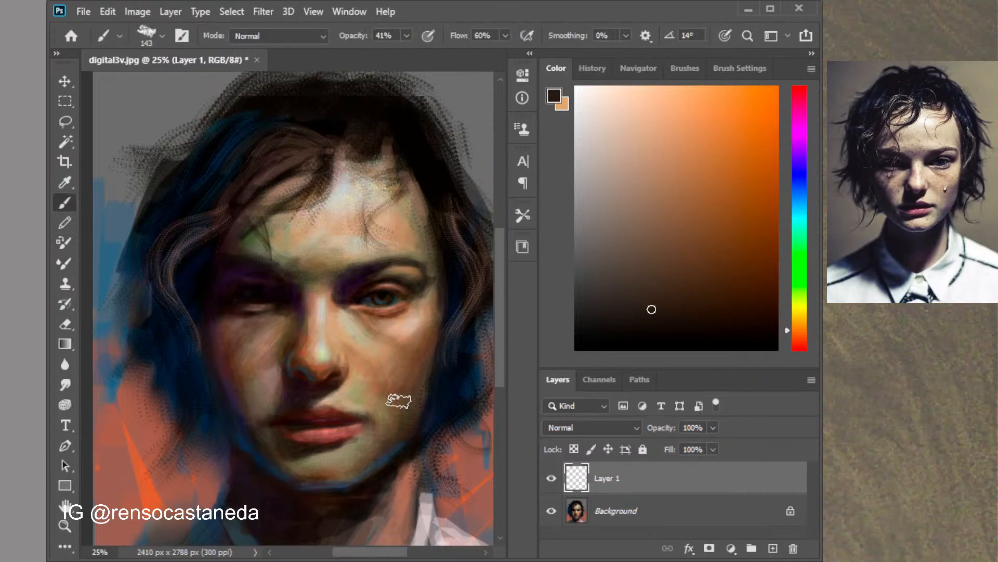
left_click(731, 70)
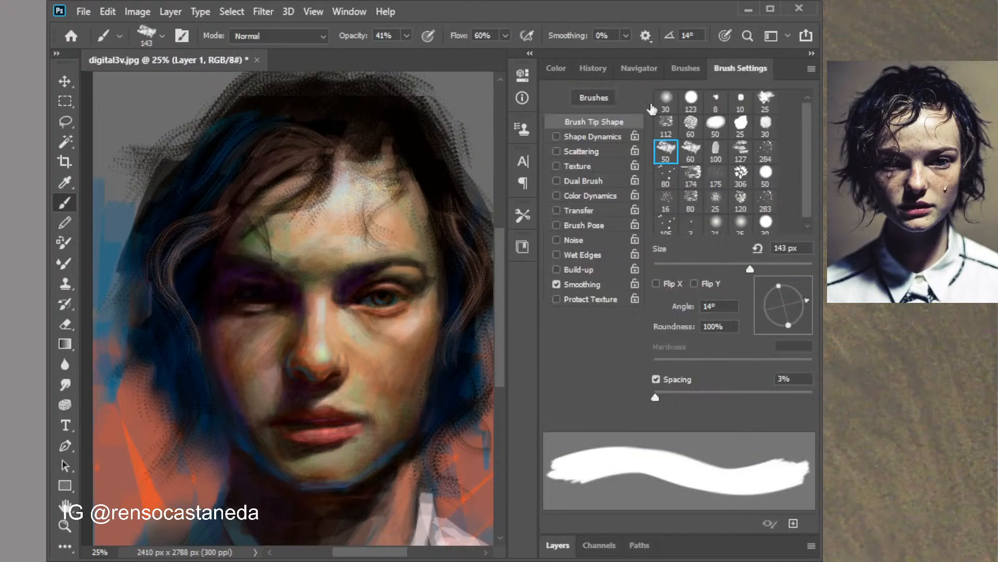
left_click(666, 101)
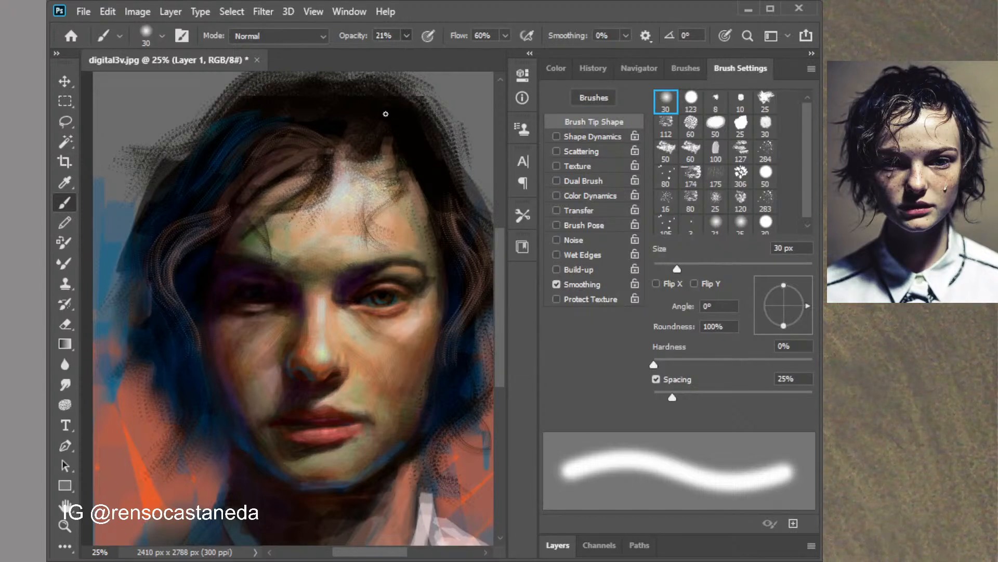
key("2")
key("1")
left_click(558, 544)
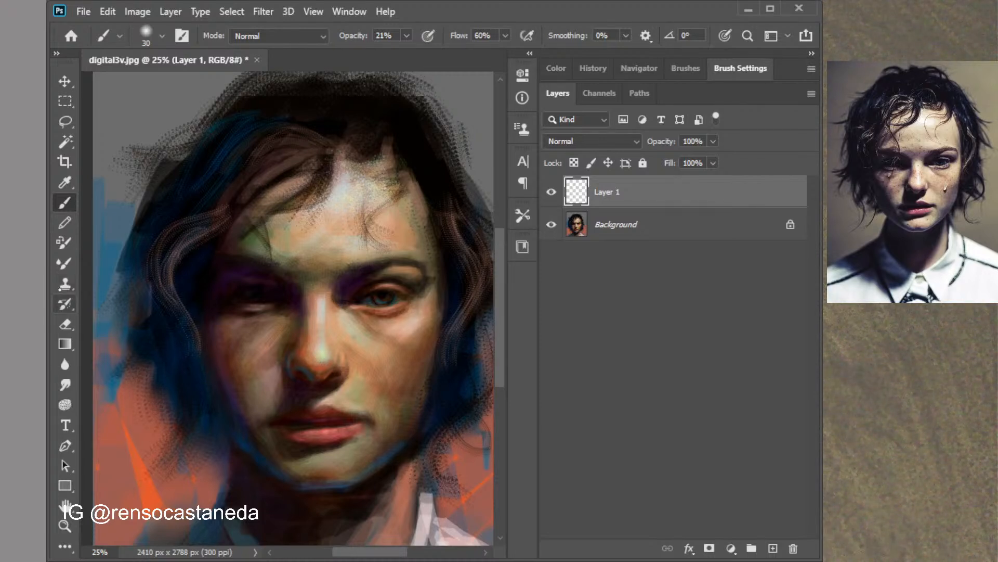
Try blending the forehead and hair edges on Layer 1 with the cleaned Mixer Brush enlarged to 228 px
left_click(65, 263)
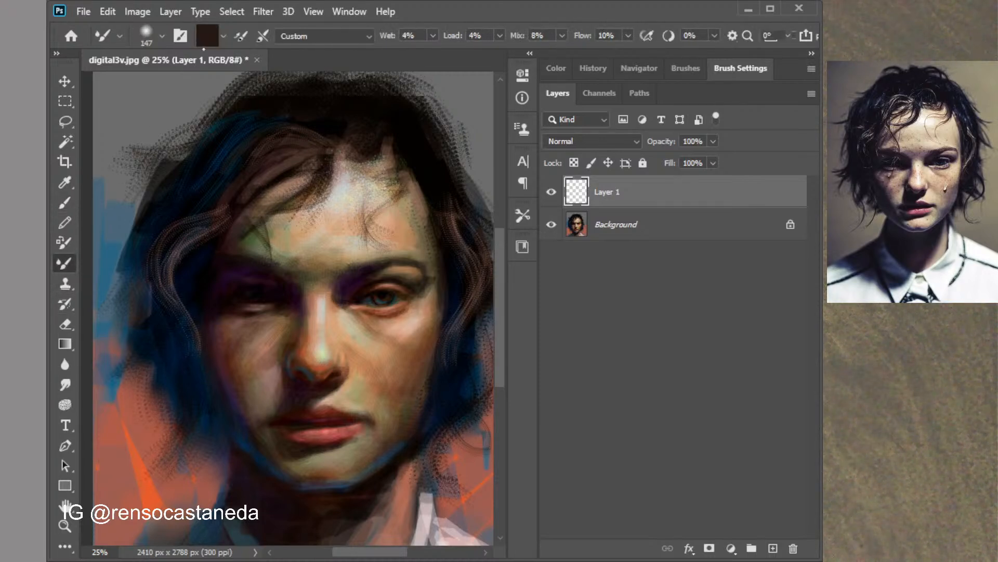
left_click(239, 69)
key("bracketright")
mouse_move(374, 224)
left_mouse_down()
mouse_move(337, 203)
mouse_move(363, 229)
mouse_move(329, 215)
mouse_move(328, 248)
mouse_move(345, 203)
mouse_move(365, 196)
mouse_move(404, 224)
mouse_move(344, 228)
mouse_move(345, 199)
mouse_move(377, 212)
mouse_move(329, 257)
mouse_move(356, 188)
mouse_move(329, 264)
mouse_move(322, 240)
left_mouse_up()
key("ctrl+z")
left_click(237, 72)
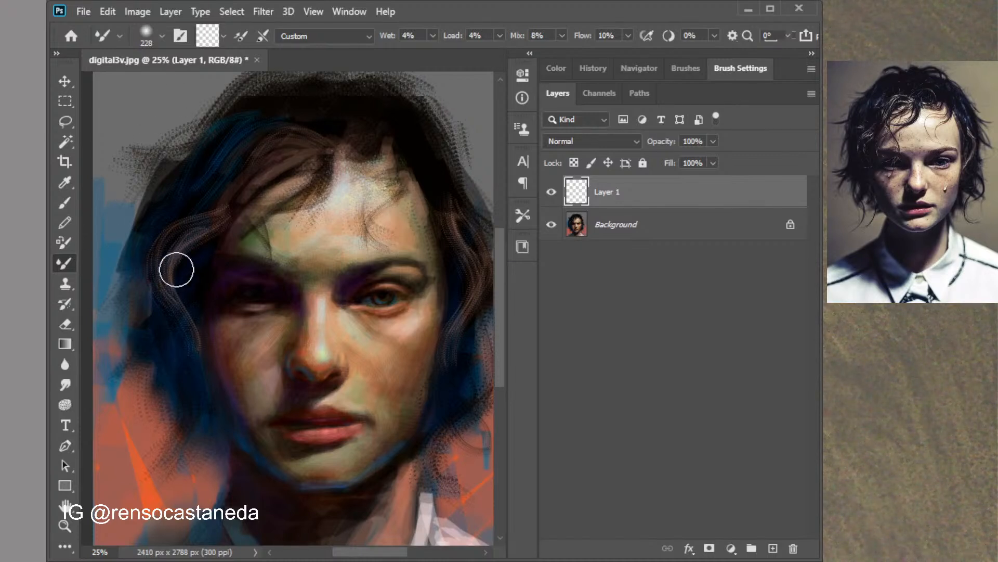
mouse_move(331, 224)
left_mouse_down()
mouse_move(366, 221)
mouse_move(356, 207)
mouse_move(359, 235)
mouse_move(347, 205)
mouse_move(334, 251)
mouse_move(330, 216)
mouse_move(332, 240)
mouse_move(305, 227)
mouse_move(330, 227)
mouse_move(332, 251)
mouse_move(299, 255)
left_mouse_up()
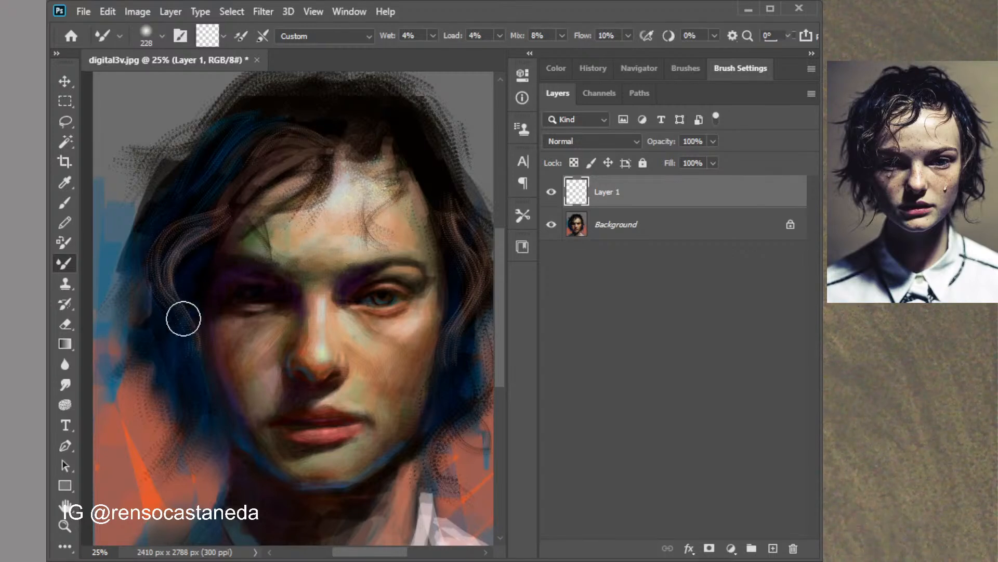
mouse_move(182, 318)
left_mouse_down()
mouse_move(178, 341)
mouse_move(188, 329)
left_mouse_up()
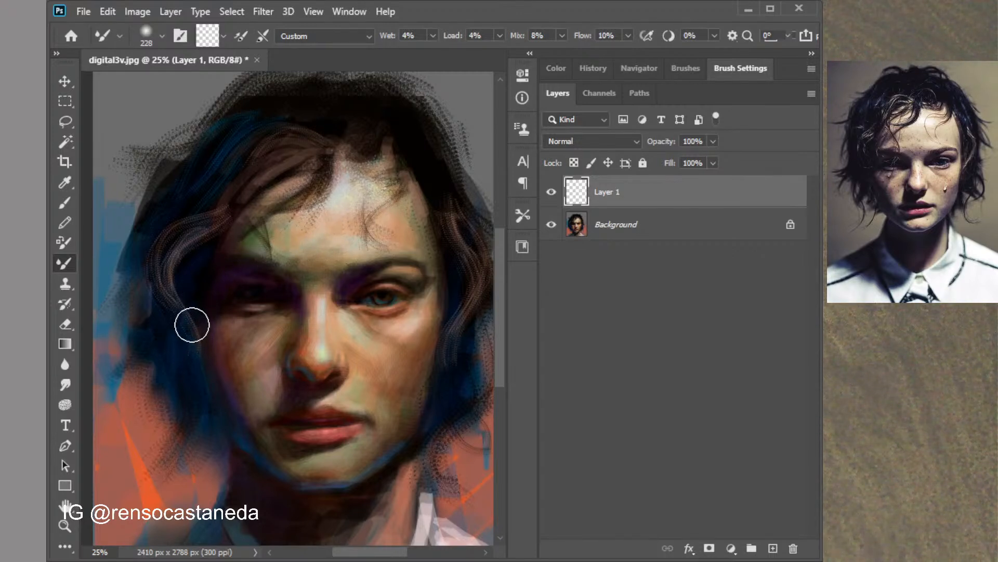
mouse_move(417, 180)
left_mouse_down()
mouse_move(406, 181)
mouse_move(421, 227)
mouse_move(394, 157)
left_mouse_up()
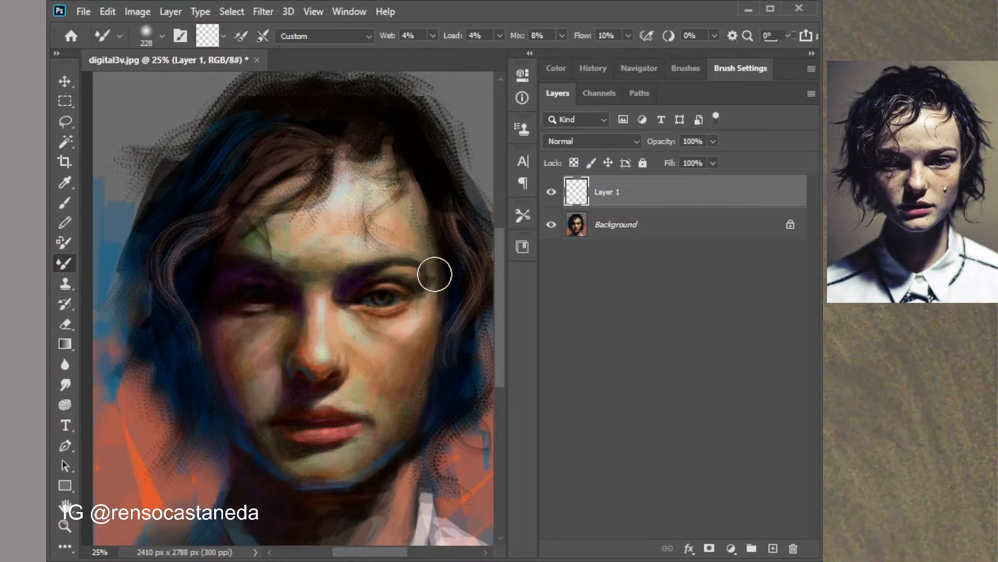
Try blending the forehead's speckled texture up close on Layer 1 with the Mixer Brush reduced to 124 px, and undo the stroke
left_click(352, 237, "ctrl")
left_click(356, 239, "ctrl")
left_click(359, 242, "ctrl")
left_click(359, 245, "ctrl")
left_click(359, 249, "ctrl")
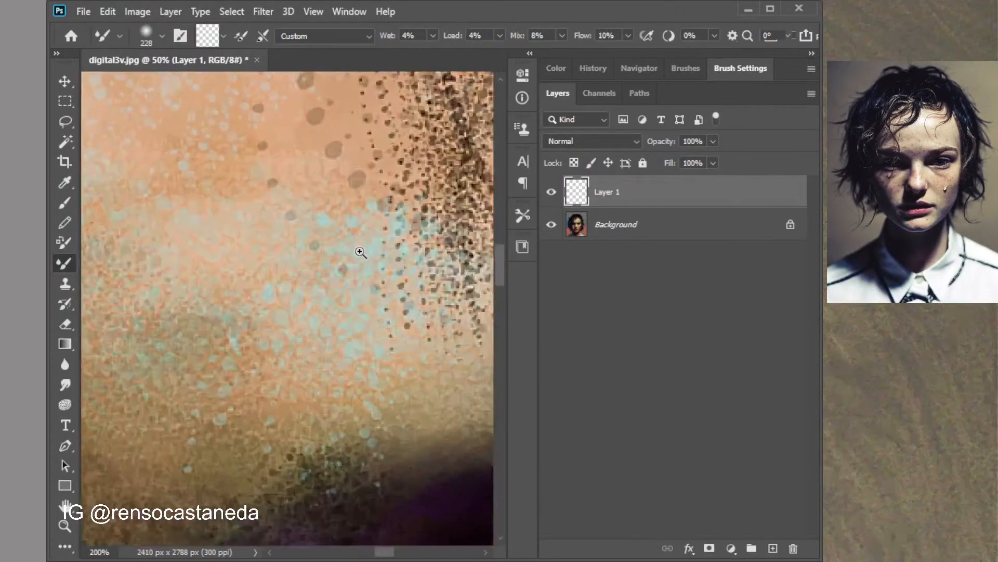
left_click(359, 252, "ctrl")
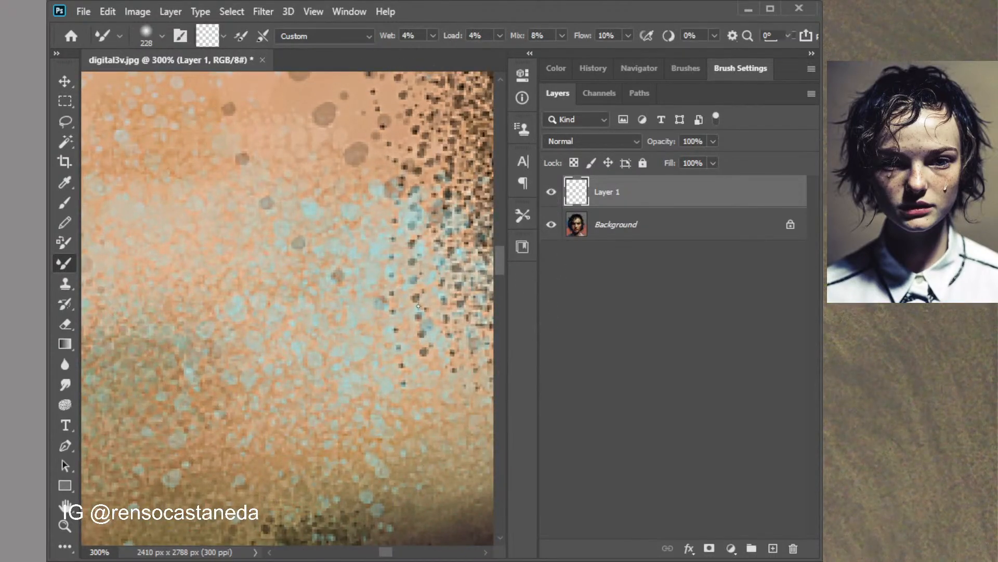
left_click(446, 332, "alt")
mouse_move(310, 262)
left_mouse_down()
mouse_move(314, 286)
mouse_move(286, 263)
left_mouse_up()
key("ctrl+z")
left_click(228, 60)
left_click(319, 261, "alt")
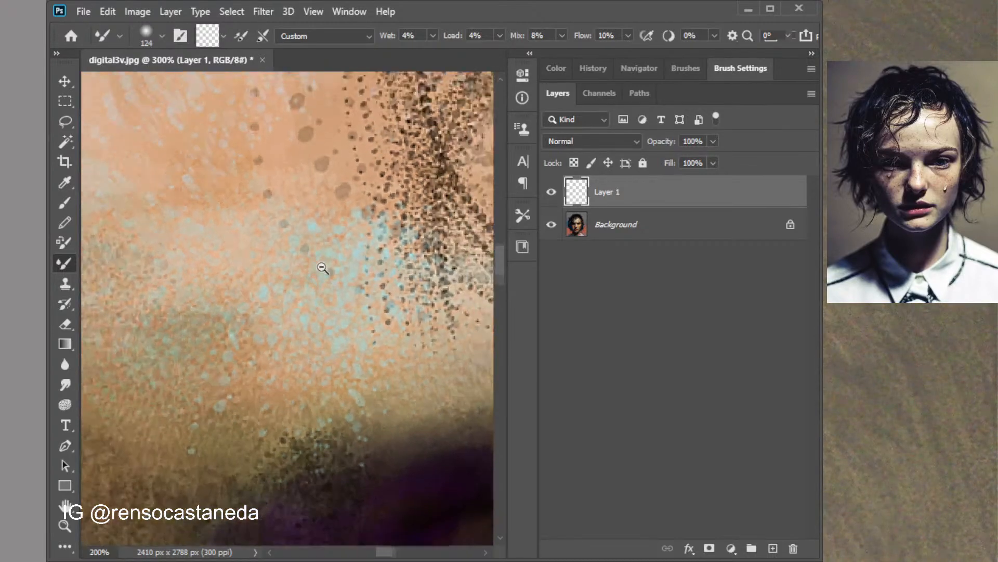
left_click(328, 275, "alt")
left_click(329, 276, "alt")
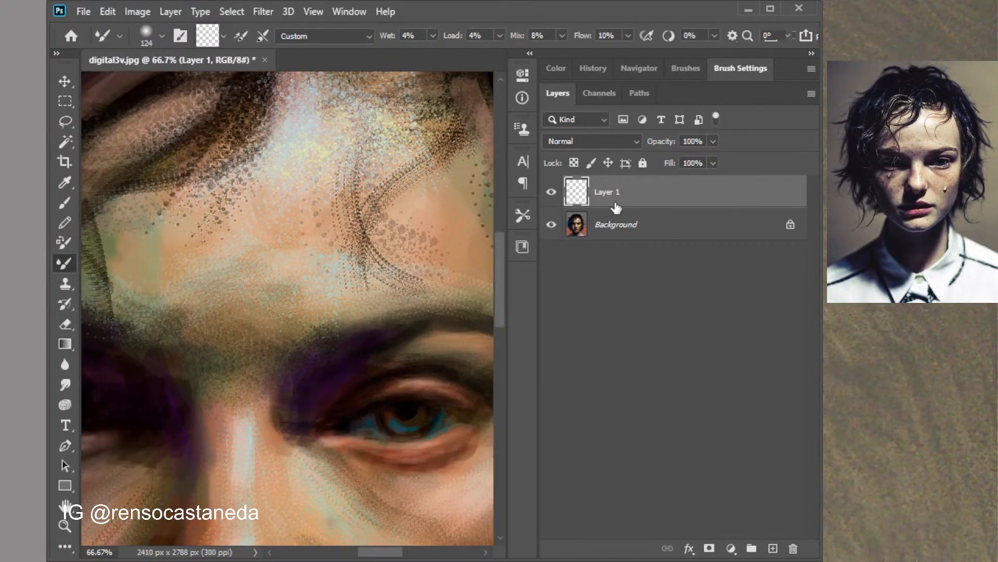
Try blending the forehead's speckled texture directly on the Background layer with the 124 px Mixer Brush, and undo it
left_click(628, 227)
left_click(323, 252, "ctrl")
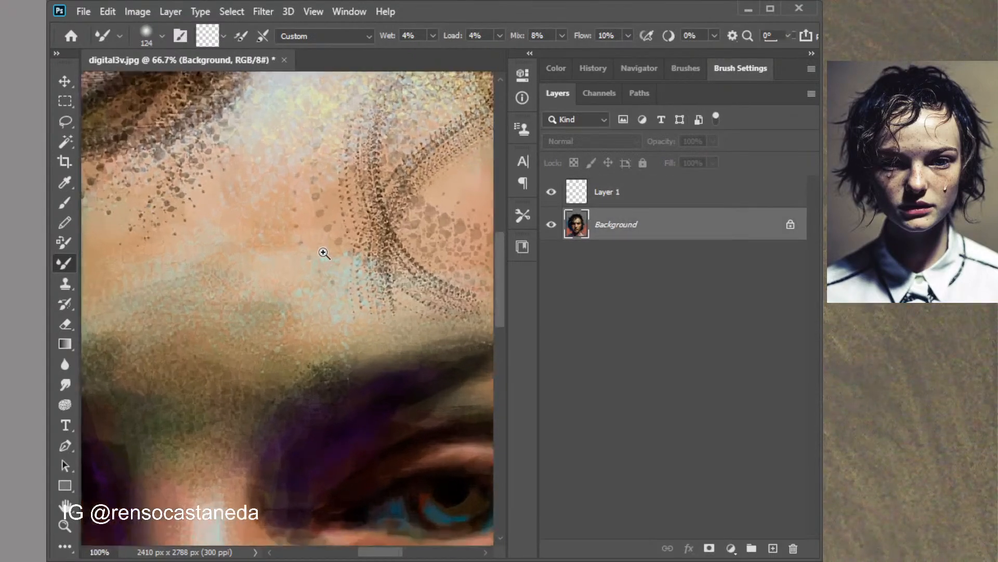
left_click(323, 253, "ctrl")
left_click(327, 260, "ctrl")
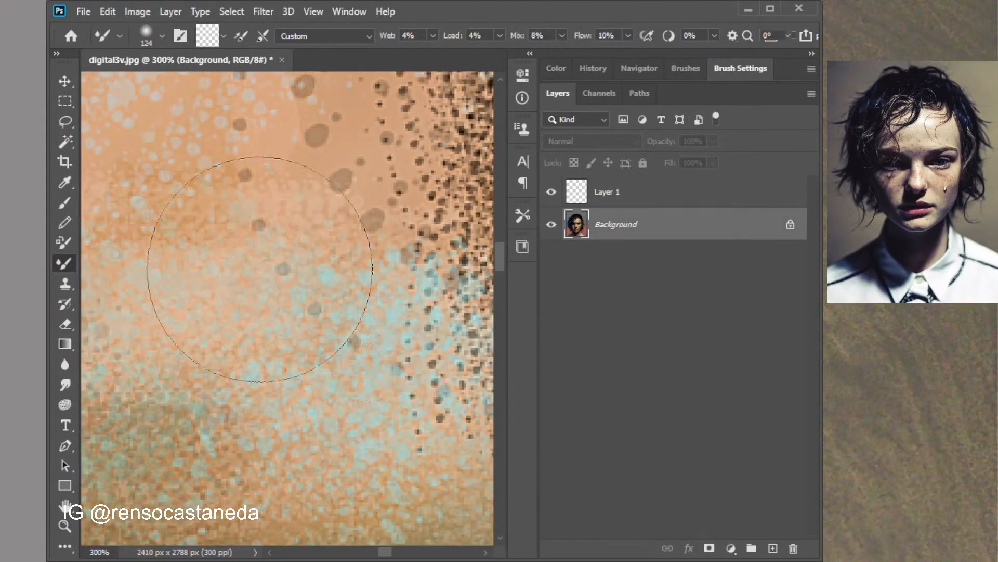
mouse_move(259, 269)
left_mouse_down()
mouse_move(317, 239)
mouse_move(340, 275)
mouse_move(287, 320)
mouse_move(259, 280)
mouse_move(346, 277)
mouse_move(358, 334)
mouse_move(336, 374)
mouse_move(324, 378)
mouse_move(337, 347)
mouse_move(265, 378)
mouse_move(215, 336)
mouse_move(228, 255)
mouse_move(262, 214)
mouse_move(301, 231)
mouse_move(281, 250)
mouse_move(273, 226)
mouse_move(329, 262)
mouse_move(310, 356)
mouse_move(319, 362)
mouse_move(338, 349)
left_mouse_up()
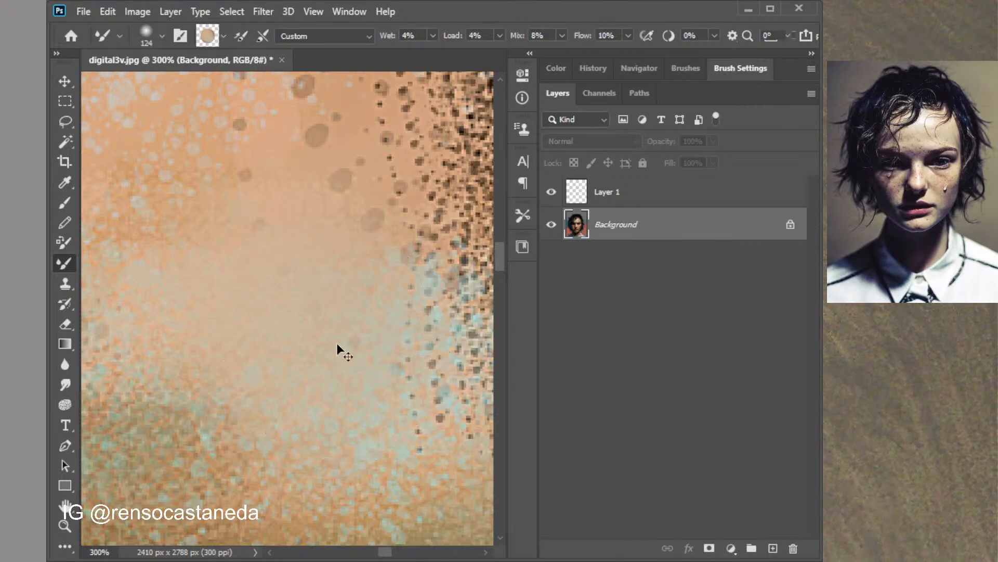
key("ctrl+z")
left_click(323, 293, "alt")
left_click(329, 300, "alt")
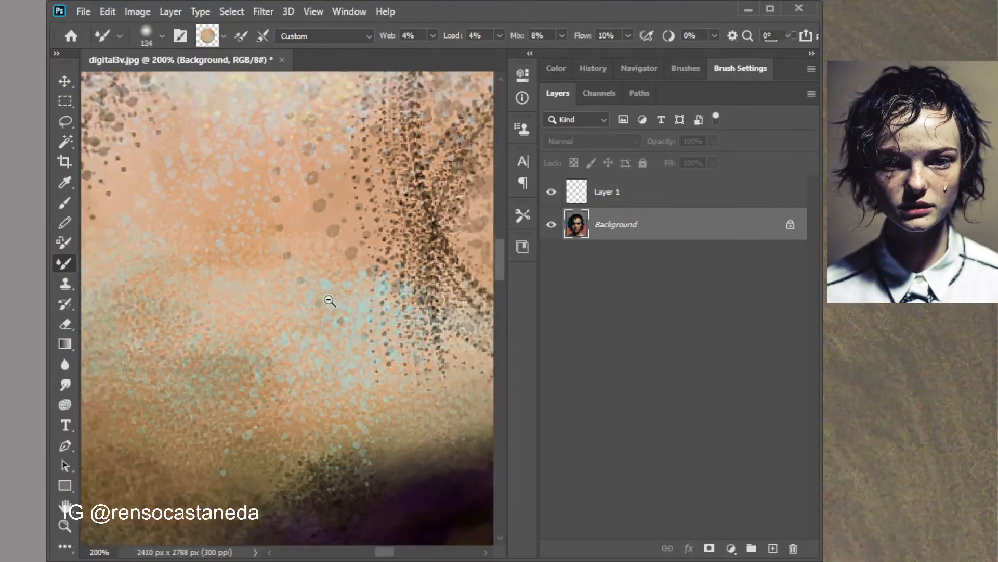
left_click(352, 289, "alt")
left_click(303, 292, "alt")
left_click(333, 300, "alt")
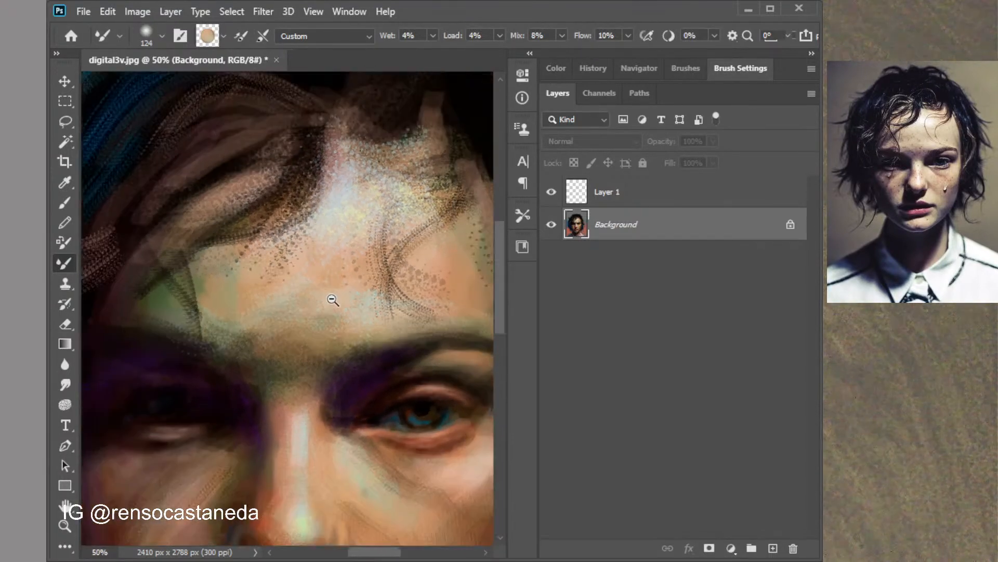
left_click(336, 299, "alt")
left_click(346, 297, "alt")
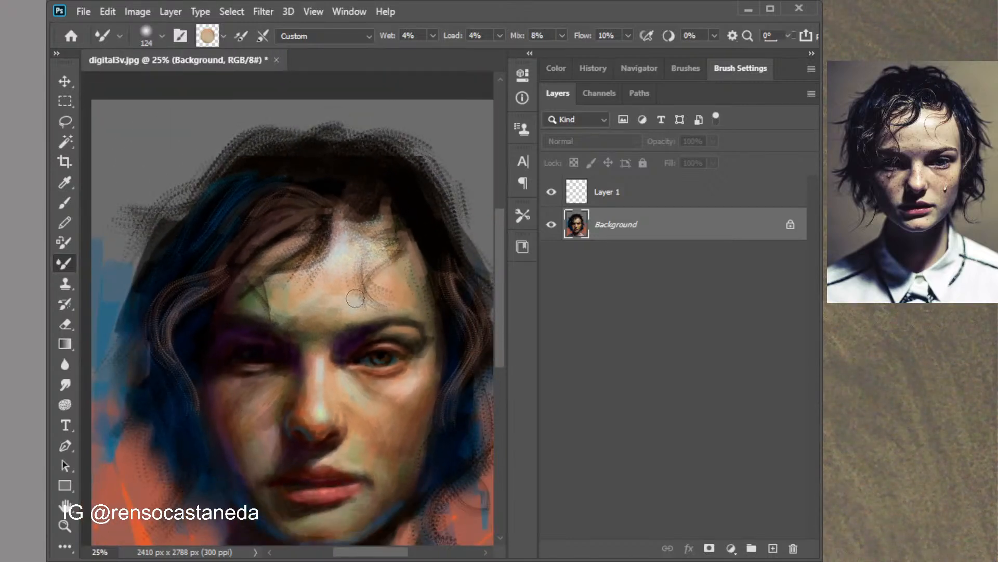
Merge Layer 1 down into the background and duplicate the Background layer
left_click_drag(369, 292, 347, 277)
left_click(654, 189)
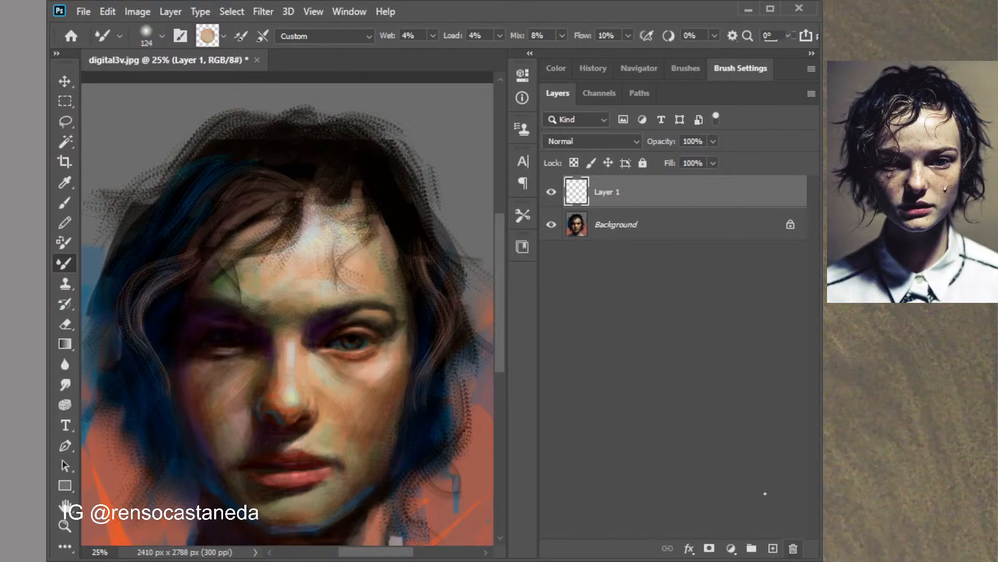
key("ctrl+e")
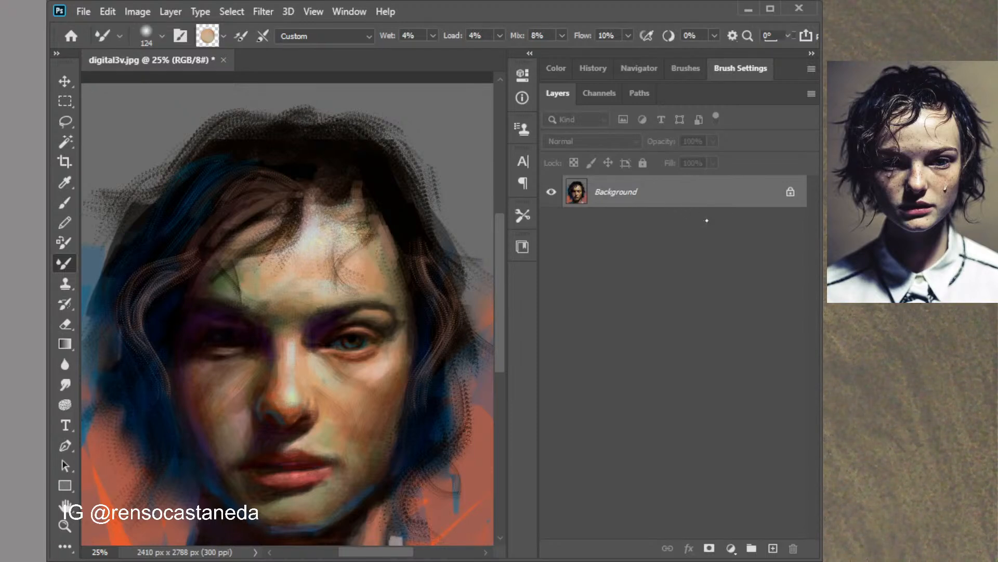
key("ctrl+b")
key("Return")
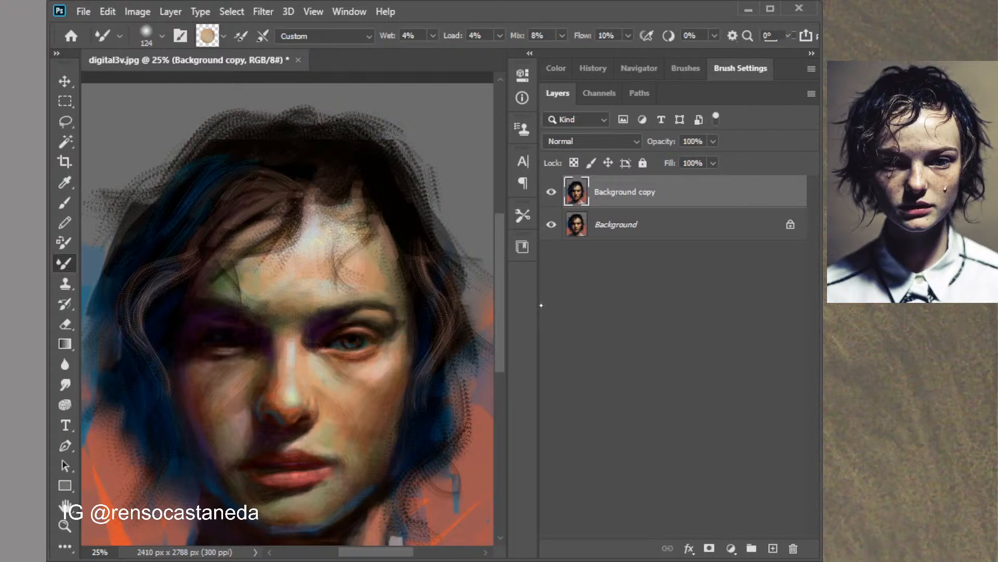
Blend the forehead and hairline on the Background copy layer with the Mixer Brush enlarged to 199 px
key("bracketright")
key("bracketright")
key("bracketright")
left_click(361, 215, "alt")
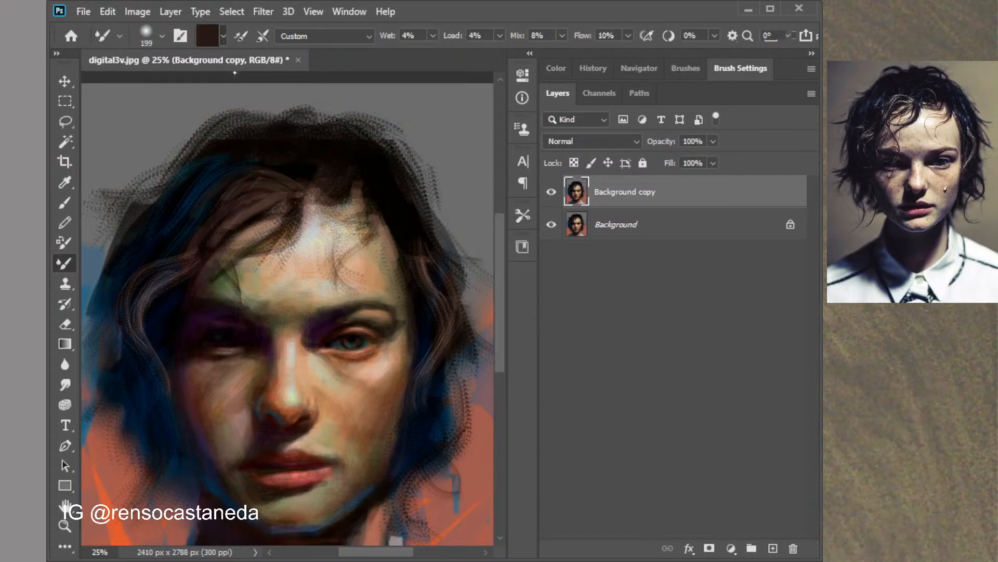
left_click(235, 72)
mouse_move(318, 208)
left_mouse_down()
mouse_move(332, 248)
mouse_move(318, 224)
mouse_move(295, 264)
mouse_move(325, 218)
mouse_move(329, 260)
mouse_move(340, 270)
mouse_move(388, 260)
left_mouse_up()
Blend the lit cheek, jaw and chin with skin tones sampled beside the eye and near the chin
left_click(393, 336, "alt")
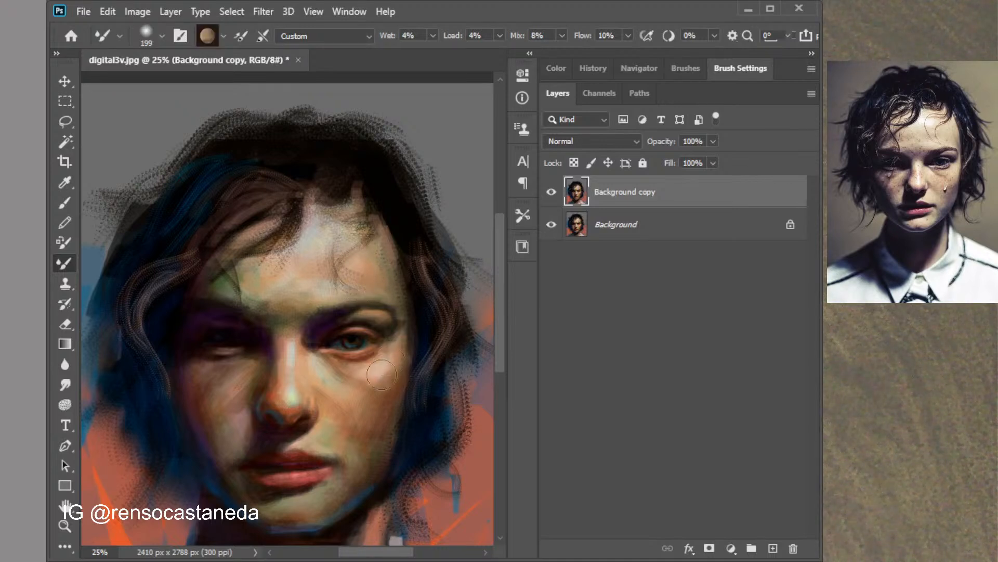
mouse_move(381, 416)
left_mouse_down()
mouse_move(368, 470)
mouse_move(346, 497)
mouse_move(307, 518)
mouse_move(258, 527)
left_mouse_up()
left_click(344, 476, "alt")
left_click_drag(346, 459, 373, 420)
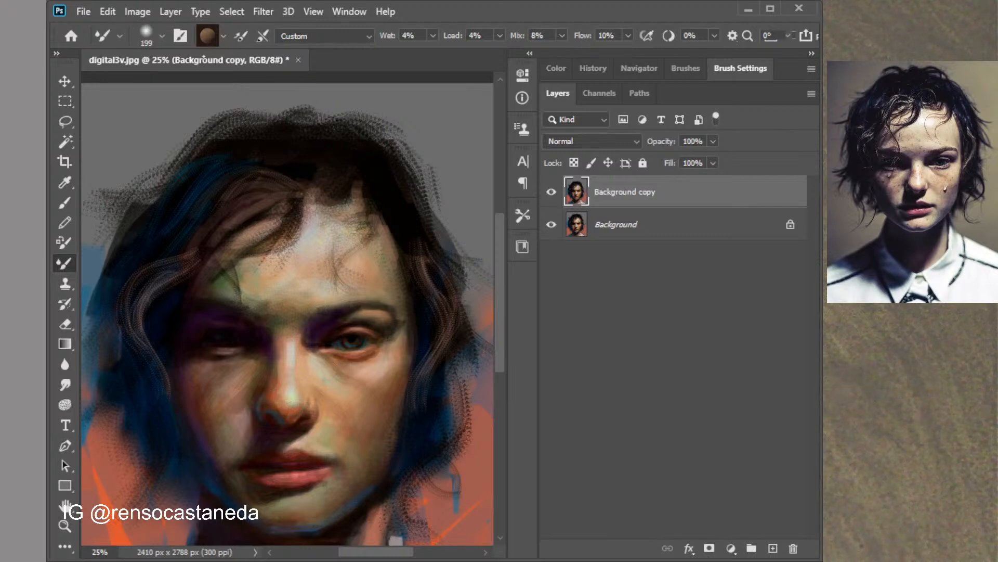
Clean the Mixer Brush, blend the forehead, and reduce the brush to 139 px for the nose using sampled skin tones
left_click(239, 66)
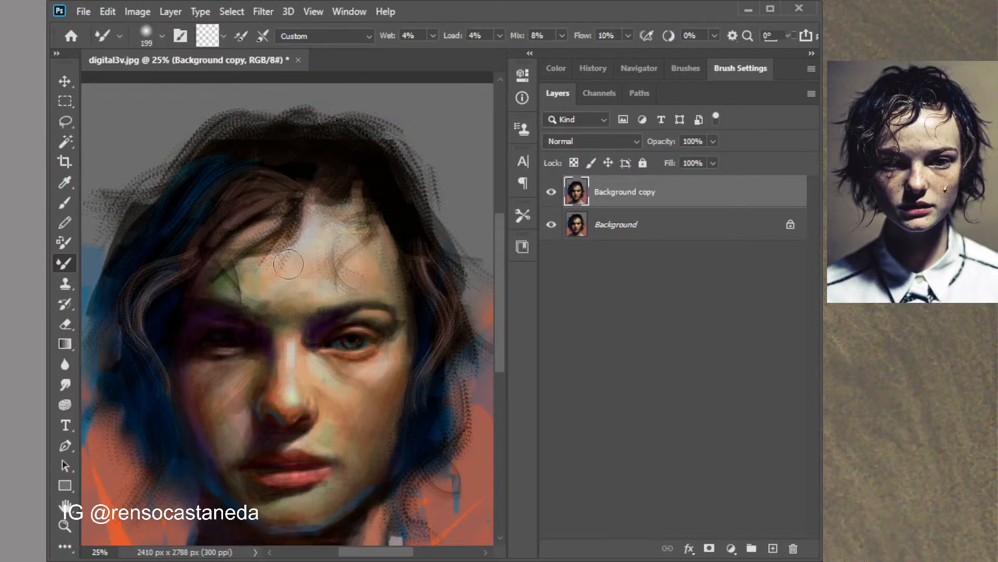
left_click(368, 251, "alt")
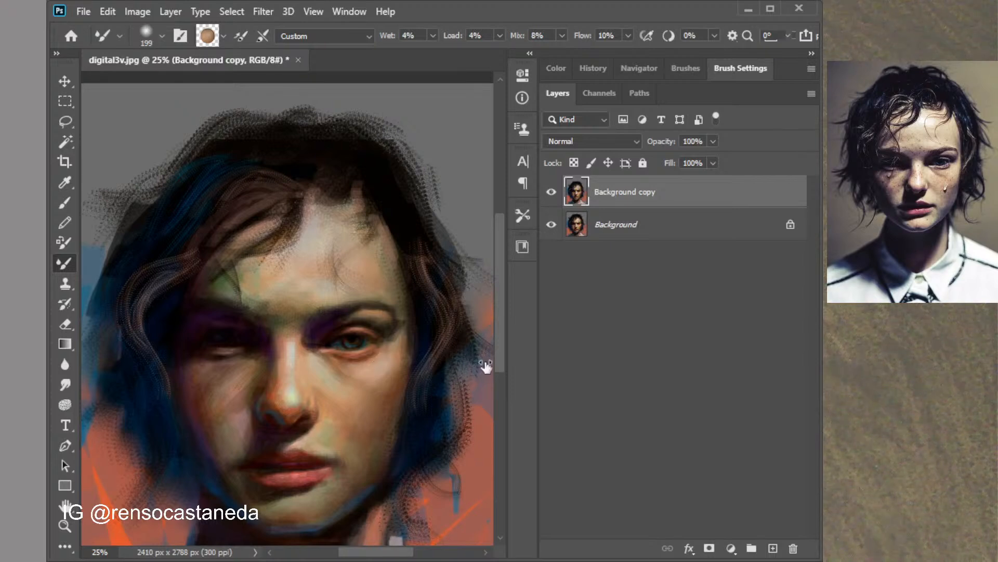
key("[")
key("[")
key("[")
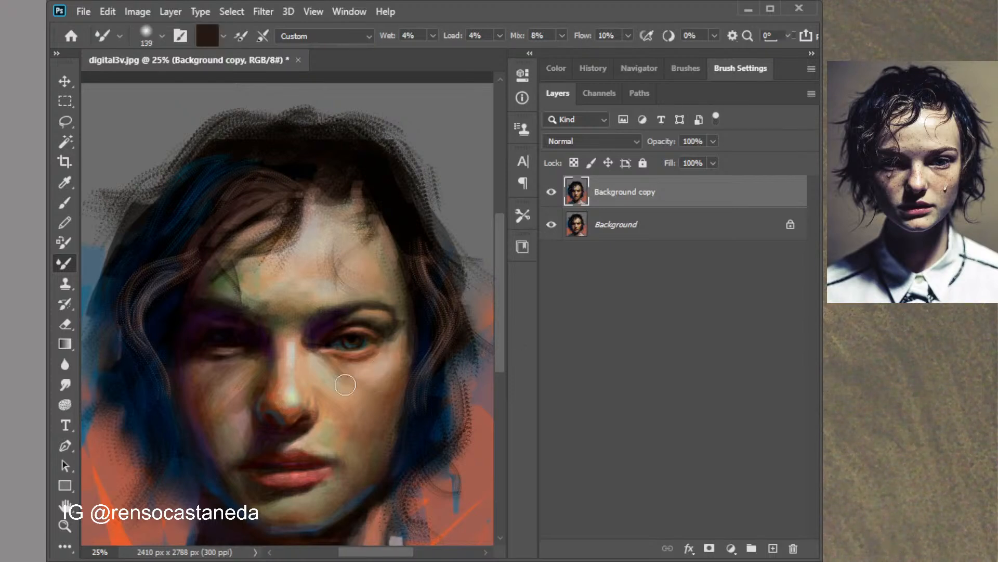
left_click(293, 393, "alt")
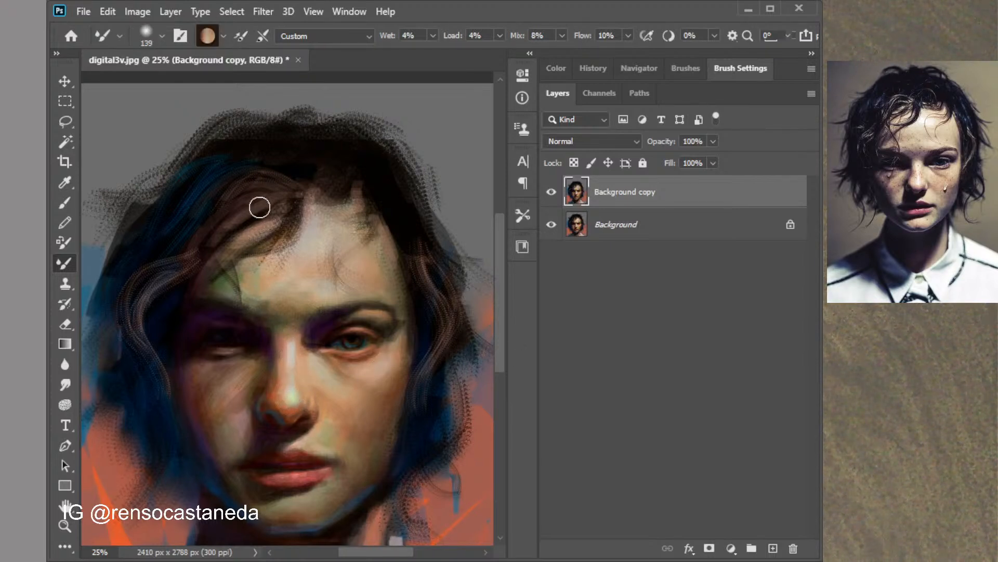
Clean the brush, sample the skin beside the mouth, and blend the chin, jaw and lit cheek
left_click(237, 68)
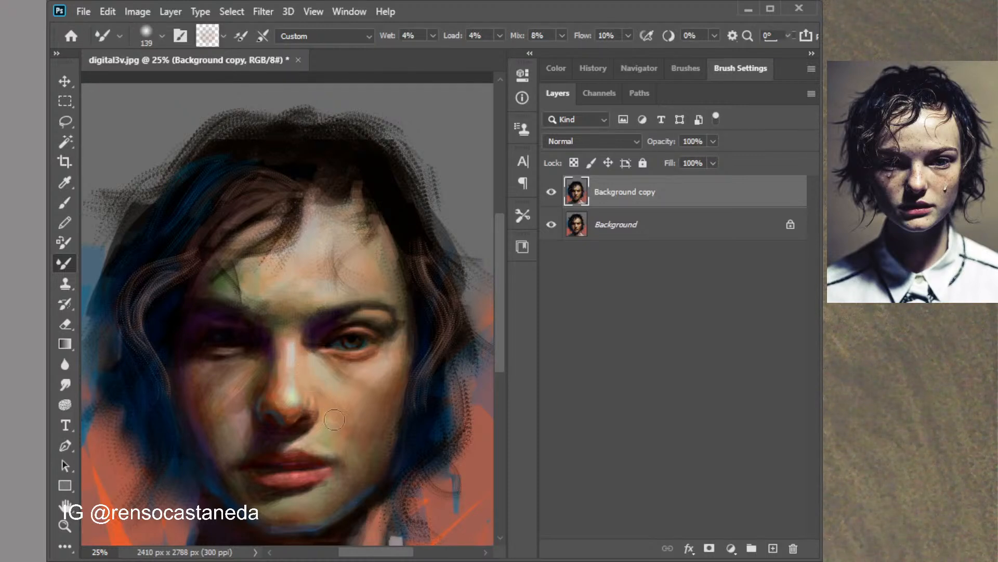
left_click(341, 440, "alt")
left_click_drag(347, 472, 326, 511)
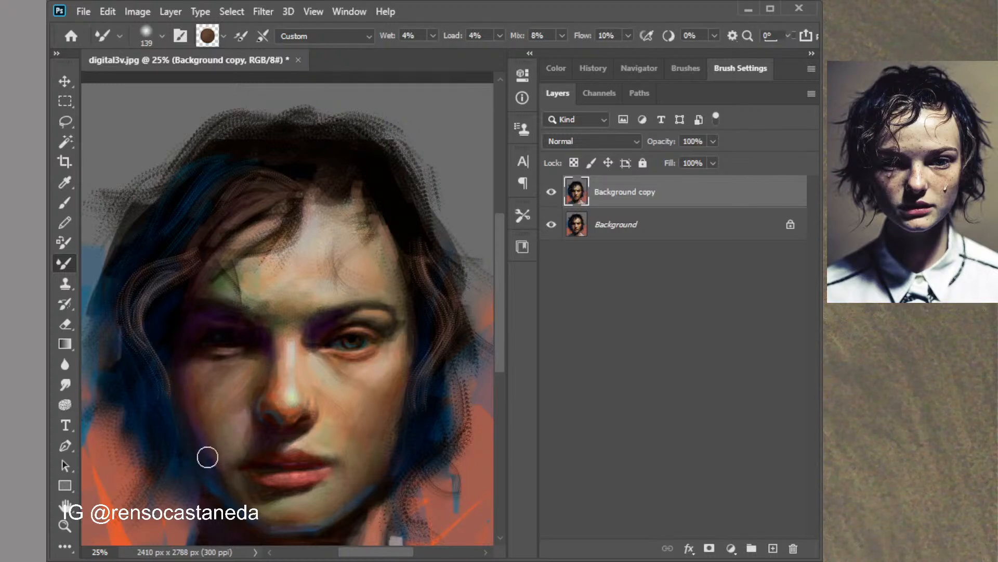
mouse_move(395, 362)
left_mouse_down()
mouse_move(387, 389)
mouse_move(387, 375)
mouse_move(367, 396)
mouse_move(375, 429)
mouse_move(368, 393)
left_mouse_up()
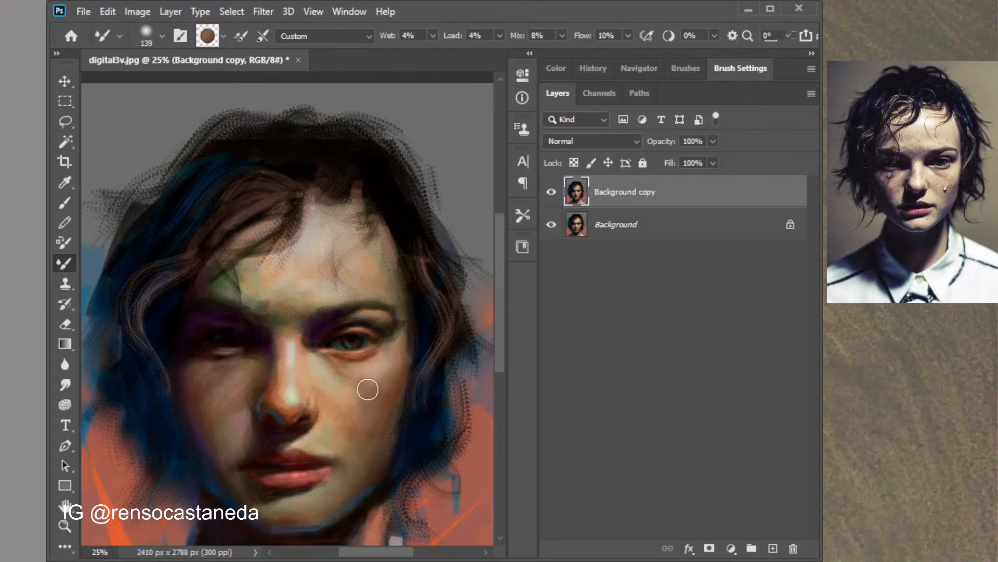
Glaze the skin beside the mouth with muted grey-brown and the nose bridge with pale pink
left_click(557, 73)
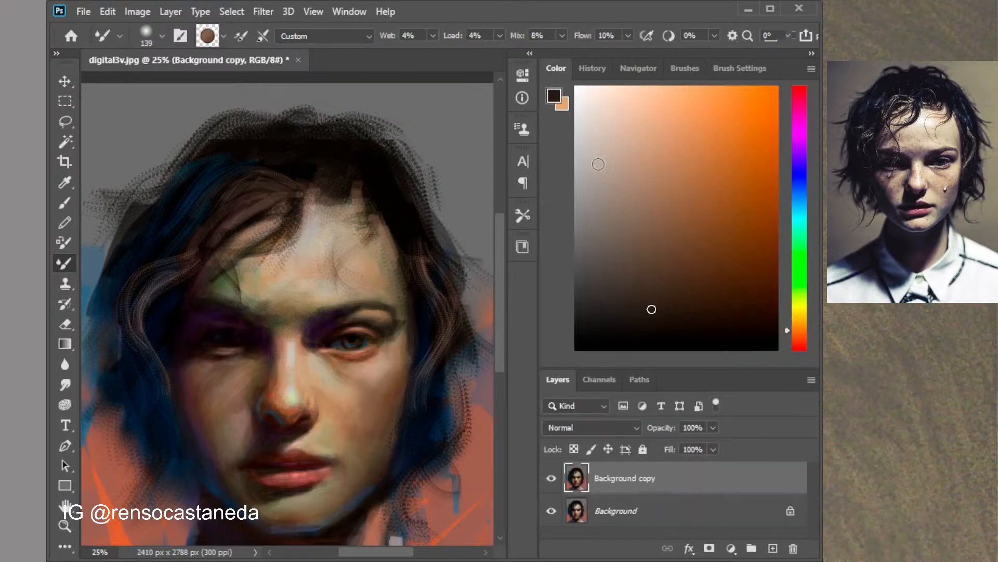
left_click(592, 187)
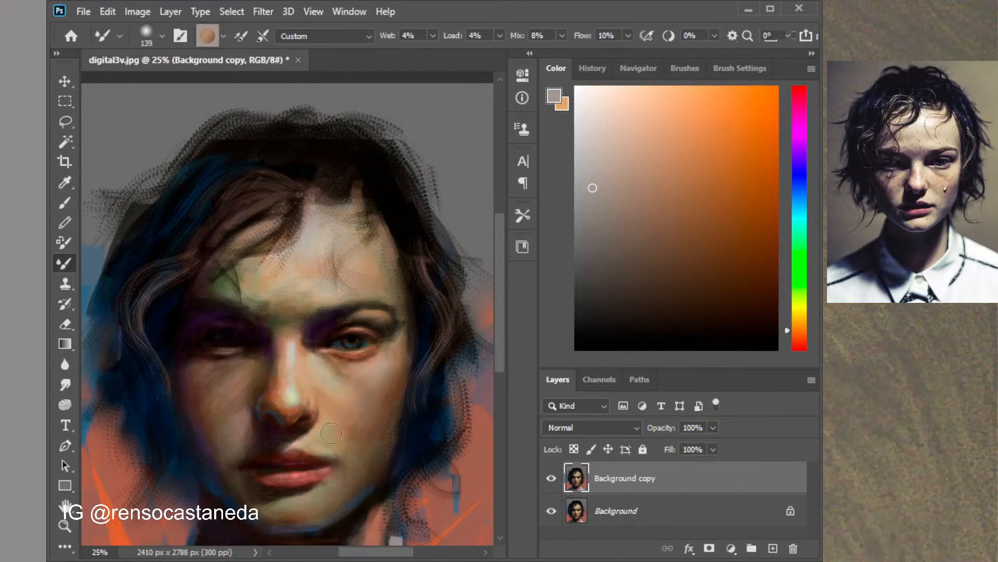
left_click(601, 153)
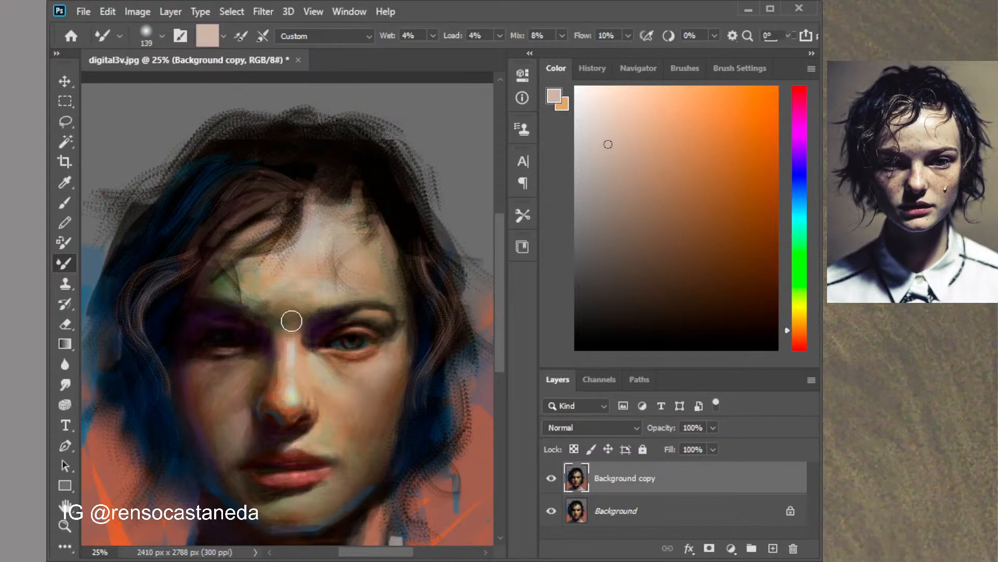
Blend muted brown between the eyebrows and pale peach across the lower forehead
left_click(609, 250)
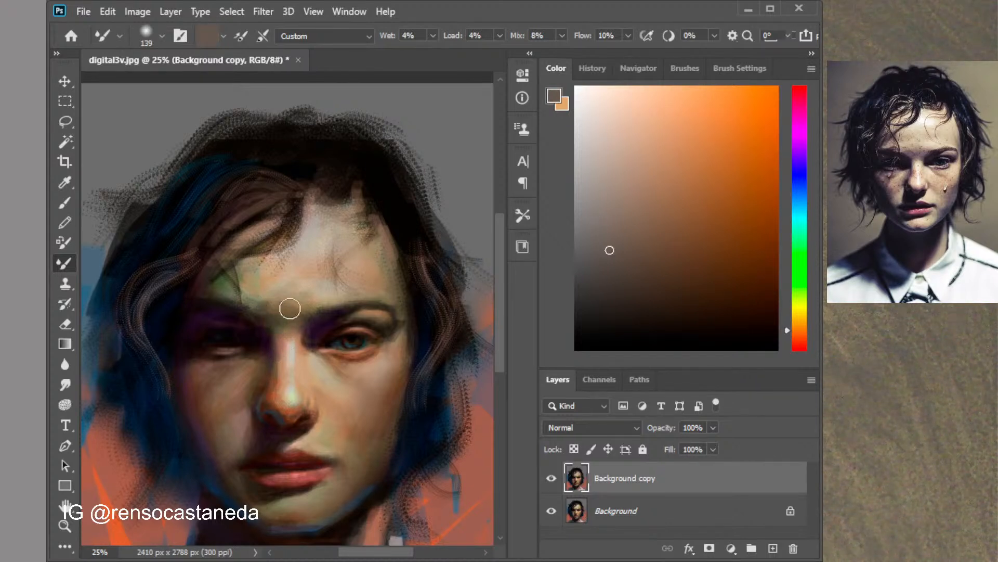
left_click(310, 300, "alt")
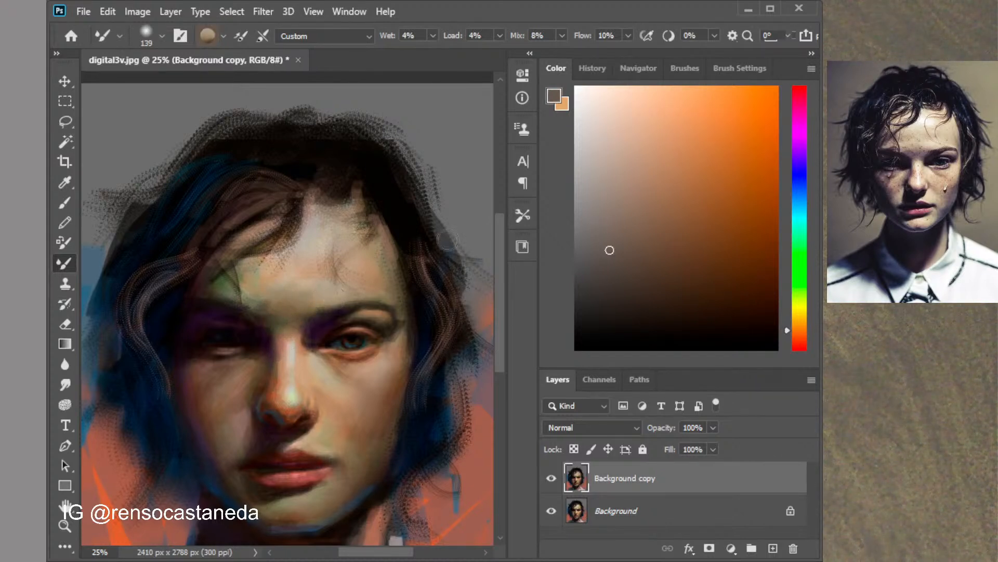
left_click(616, 127)
mouse_move(270, 278)
left_mouse_down()
mouse_move(237, 275)
mouse_move(299, 276)
left_mouse_up()
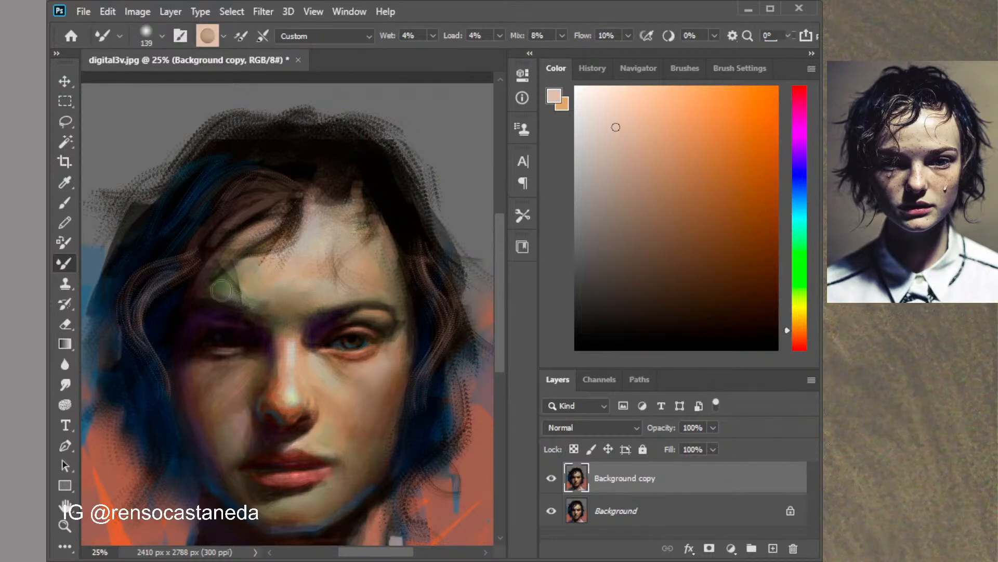
Warm the greenish forehead shadow with saturated brown, and deepen the temple, nose bridge and lit-side jaw edge with near-black
left_click(761, 249)
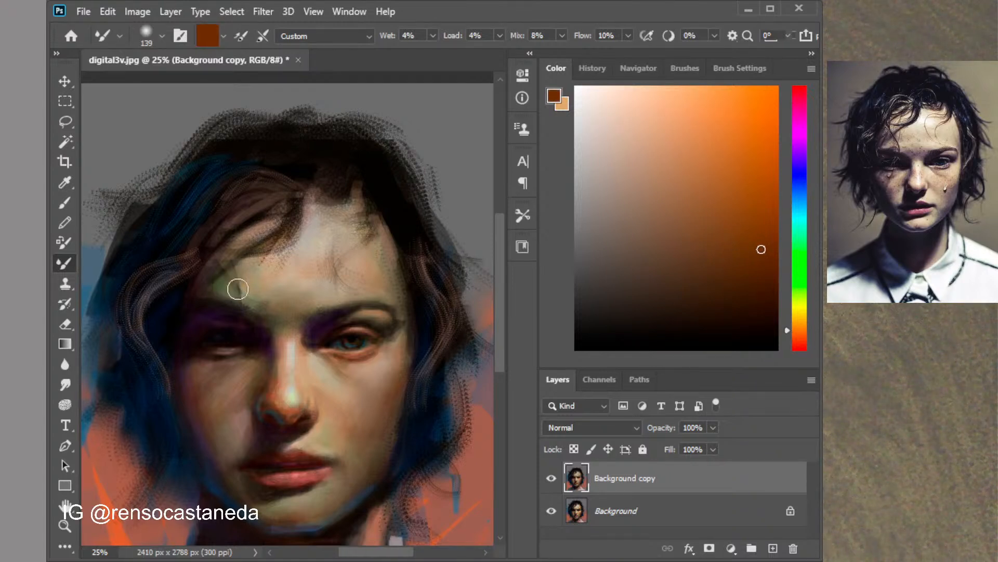
mouse_move(222, 285)
left_mouse_down()
mouse_move(249, 266)
mouse_move(257, 299)
mouse_move(242, 297)
mouse_move(247, 254)
left_mouse_up()
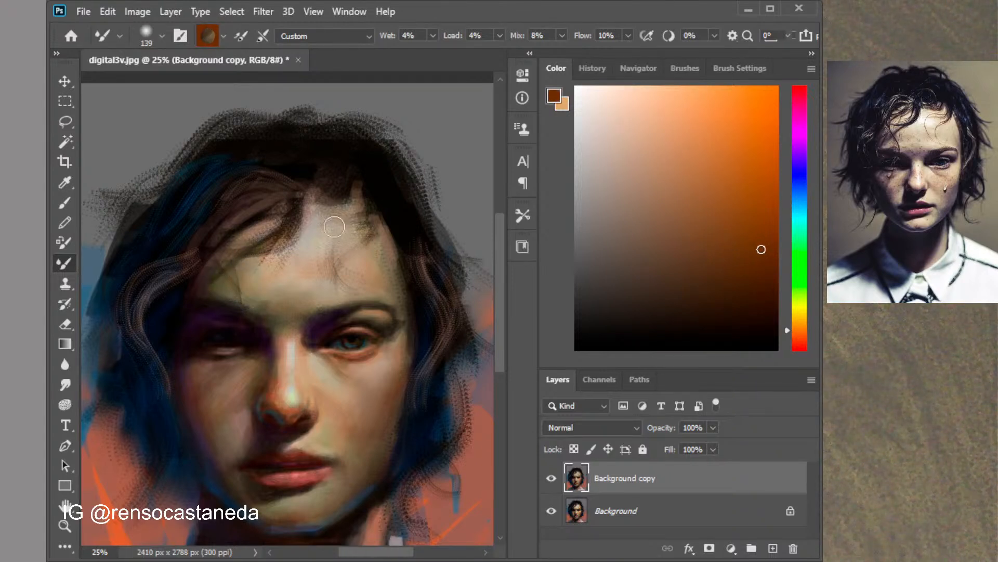
left_click(628, 326)
mouse_move(211, 297)
left_mouse_down()
mouse_move(234, 310)
mouse_move(203, 307)
left_mouse_up()
mouse_move(308, 310)
left_mouse_down()
mouse_move(294, 329)
mouse_move(310, 338)
left_mouse_up()
mouse_move(405, 375)
left_mouse_down()
mouse_move(413, 355)
mouse_move(376, 500)
mouse_move(412, 409)
mouse_move(349, 511)
mouse_move(365, 472)
mouse_move(319, 518)
mouse_move(344, 505)
mouse_move(271, 530)
mouse_move(355, 514)
mouse_move(370, 499)
left_mouse_up()
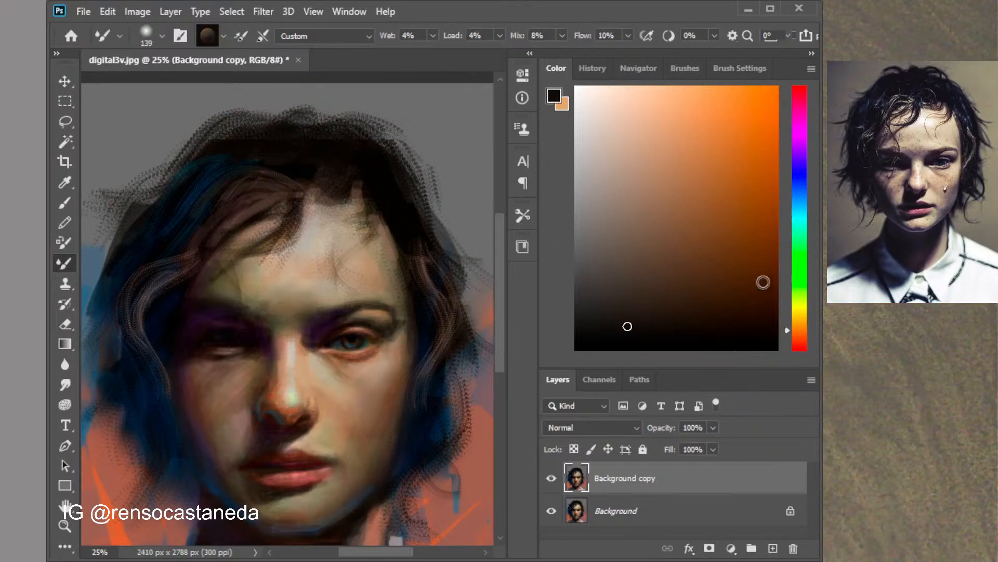
Blend the shadow-side jawline down to the chin with a muted grey-brown
left_click(594, 232)
left_click_drag(198, 464, 273, 531)
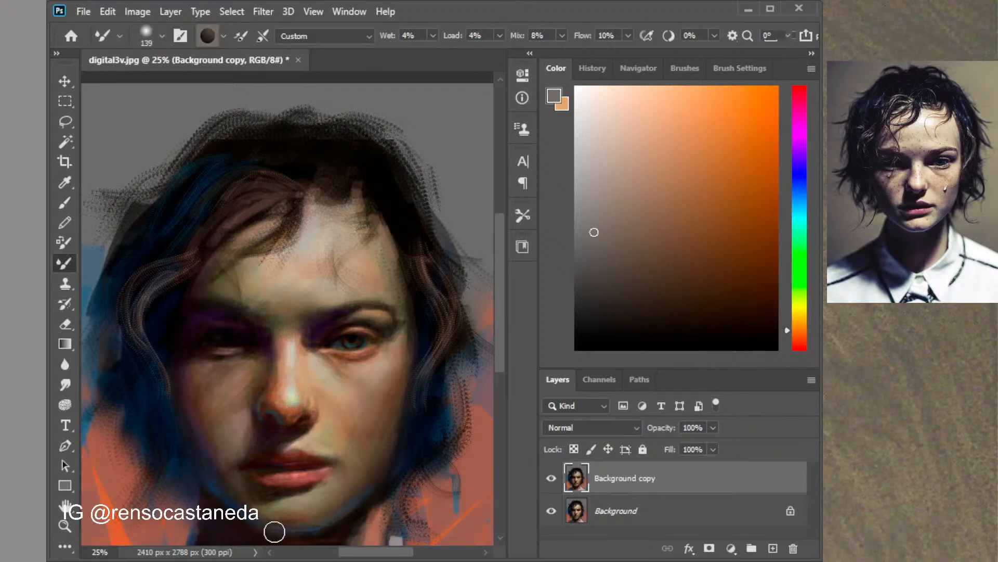
left_click_drag(176, 442, 270, 545)
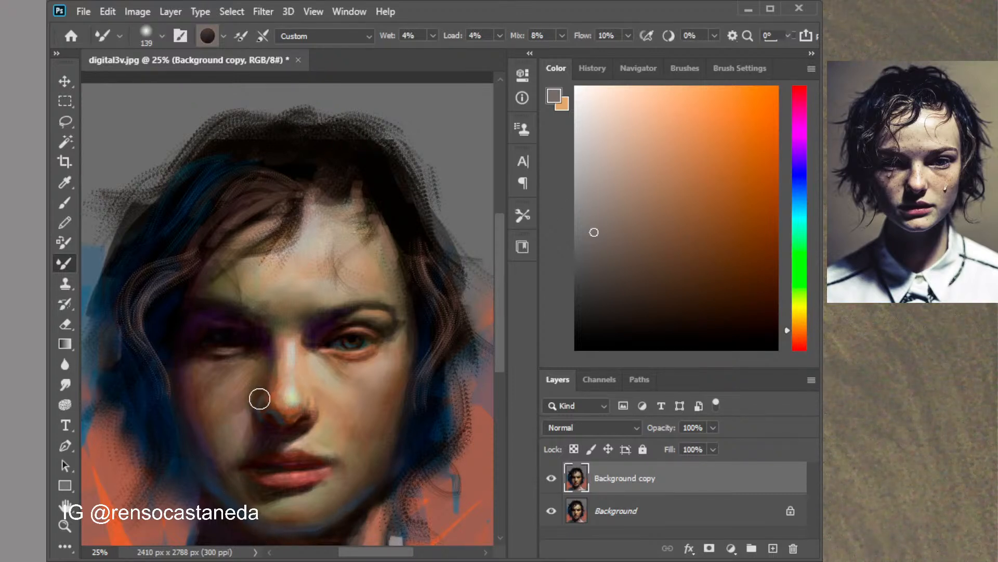
Smooth the shadowed cheek from below the eye to the mouth corner with skin and dark tones sampled from the face
key("alt")
left_click(235, 379, "alt")
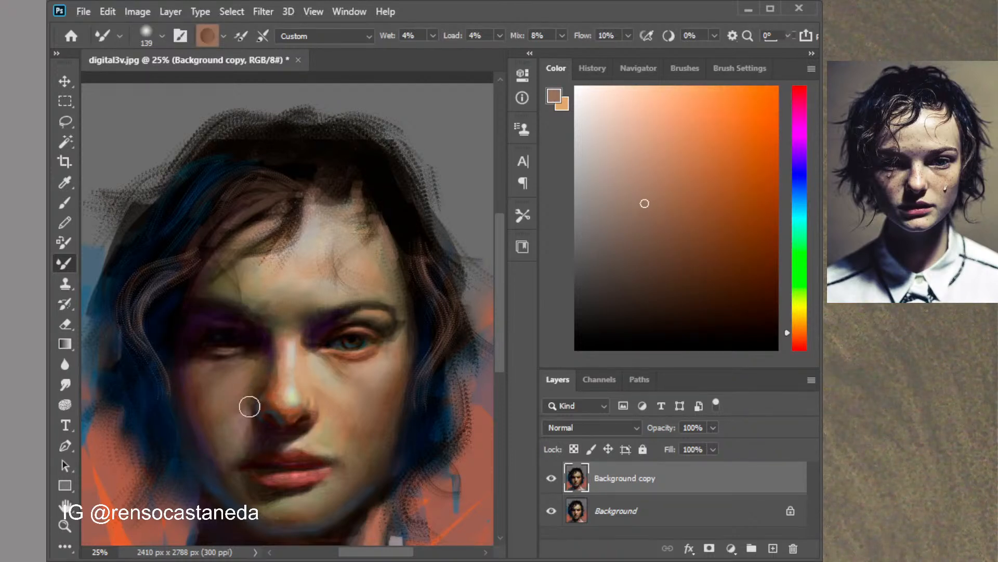
left_click(240, 428, "alt")
mouse_move(245, 425)
left_mouse_down()
mouse_move(234, 441)
mouse_move(218, 442)
left_mouse_up()
left_click(202, 410, "alt")
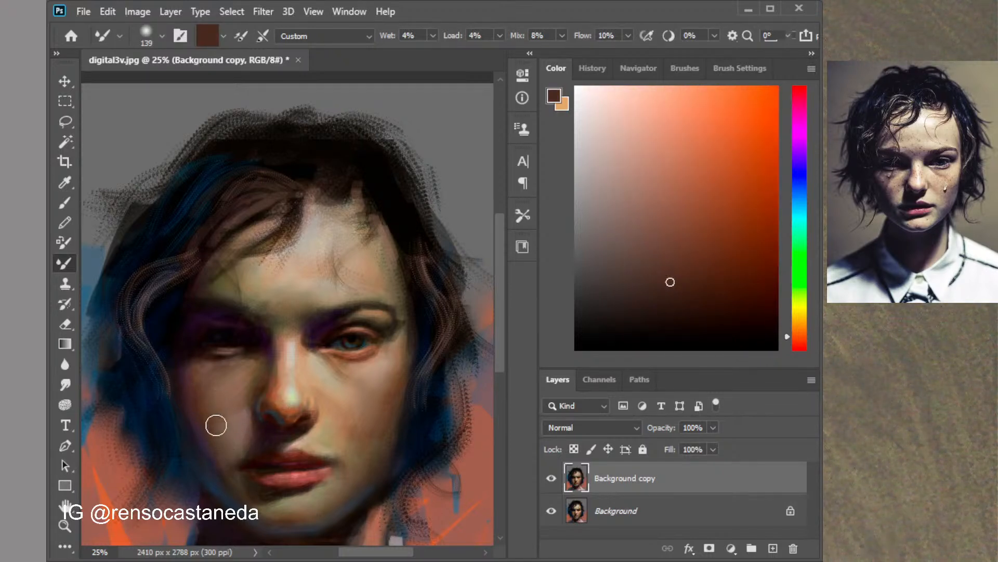
left_click(209, 358, "alt")
left_click(202, 365, "alt")
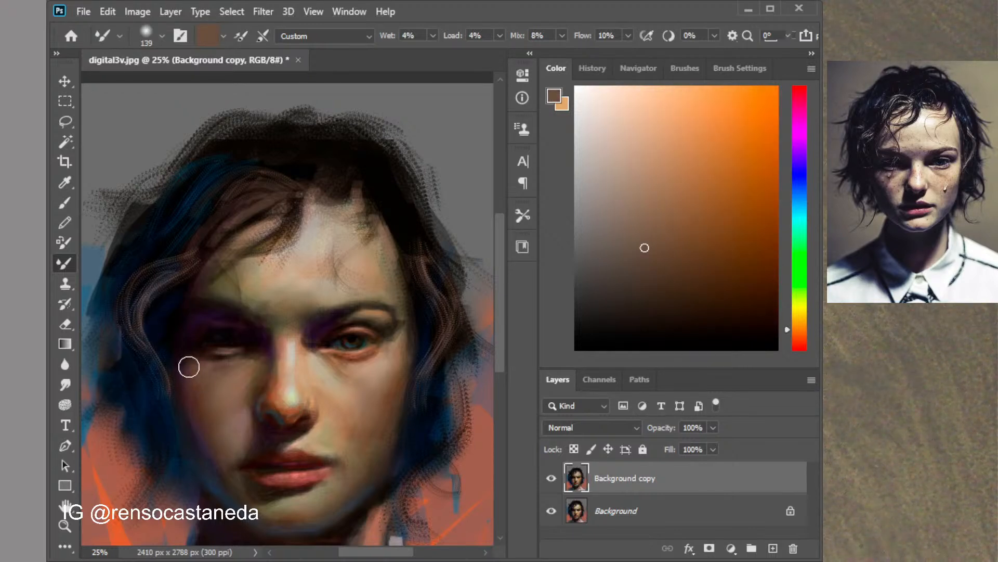
left_click(266, 435, "alt")
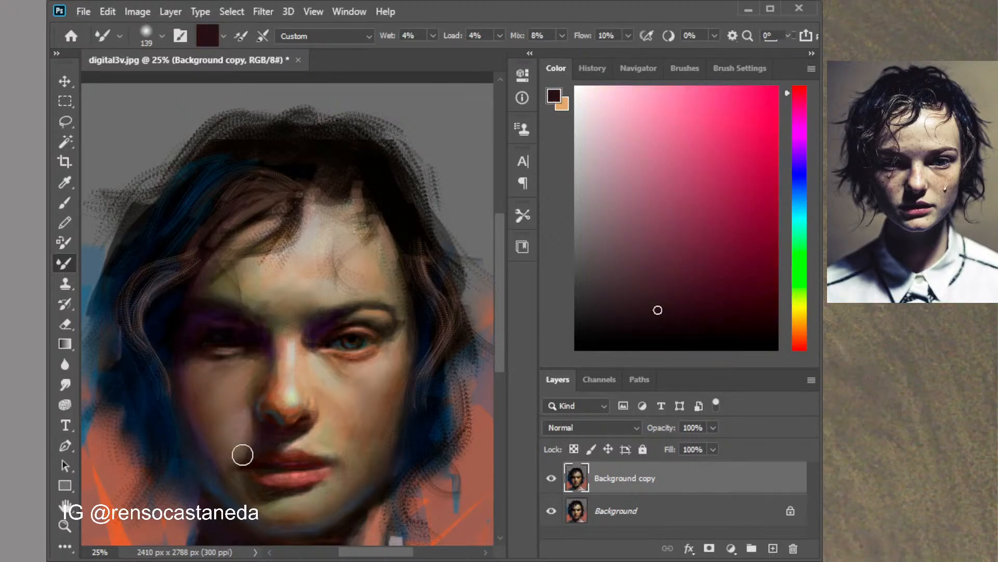
Blend the nose's shadowed side, tip, nostril and bridge with browns and light skin tones sampled around it
left_click(261, 377, "alt")
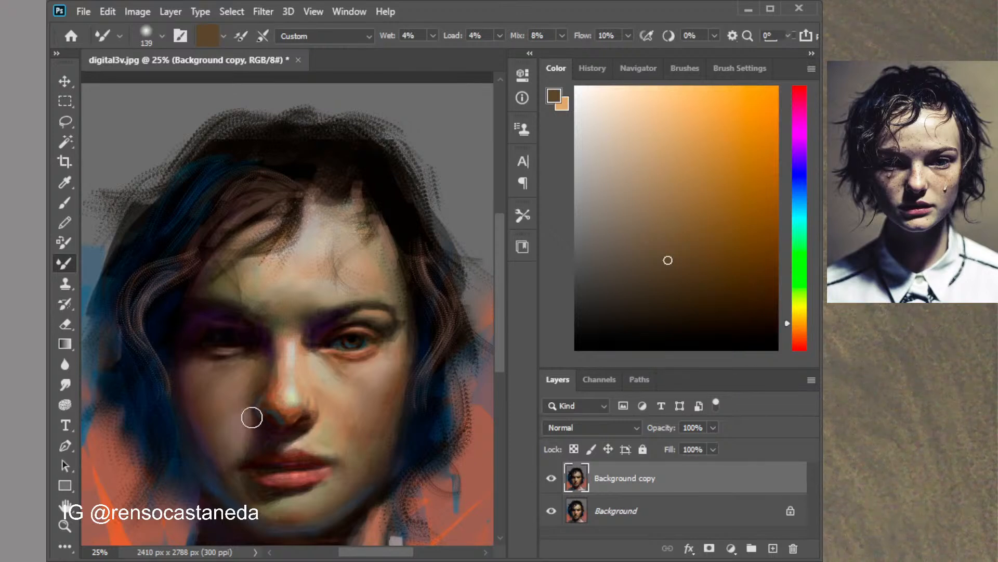
left_click(290, 369, "alt")
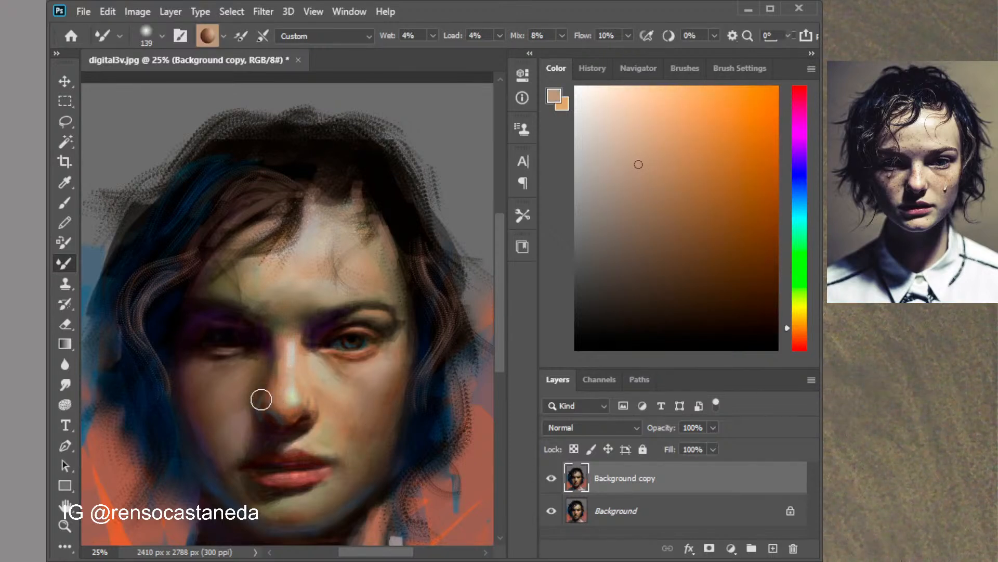
mouse_move(261, 399)
left_mouse_down()
mouse_move(277, 367)
mouse_move(297, 409)
mouse_move(305, 393)
mouse_move(296, 408)
mouse_move(317, 400)
left_mouse_up()
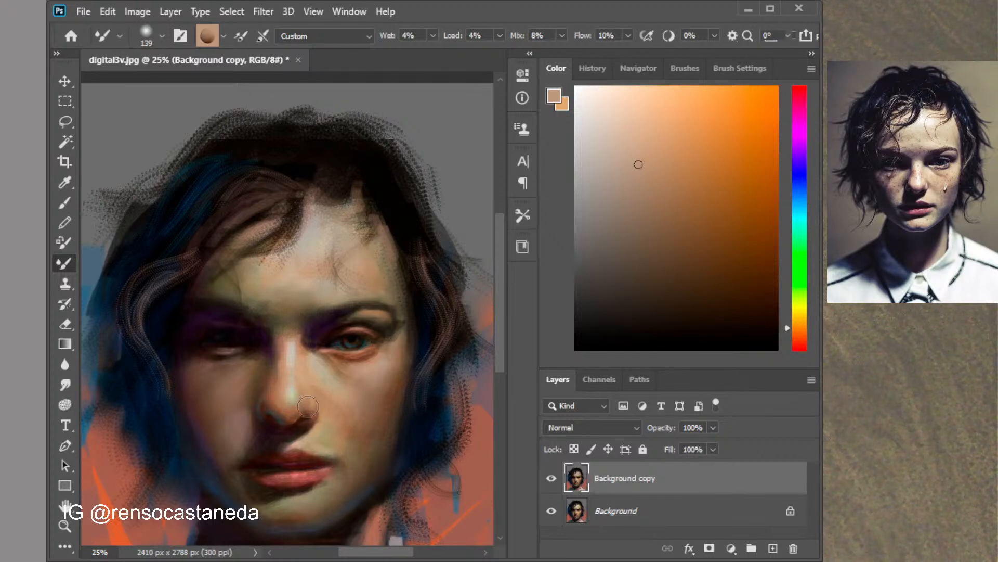
key("alt")
left_click(266, 362, "alt")
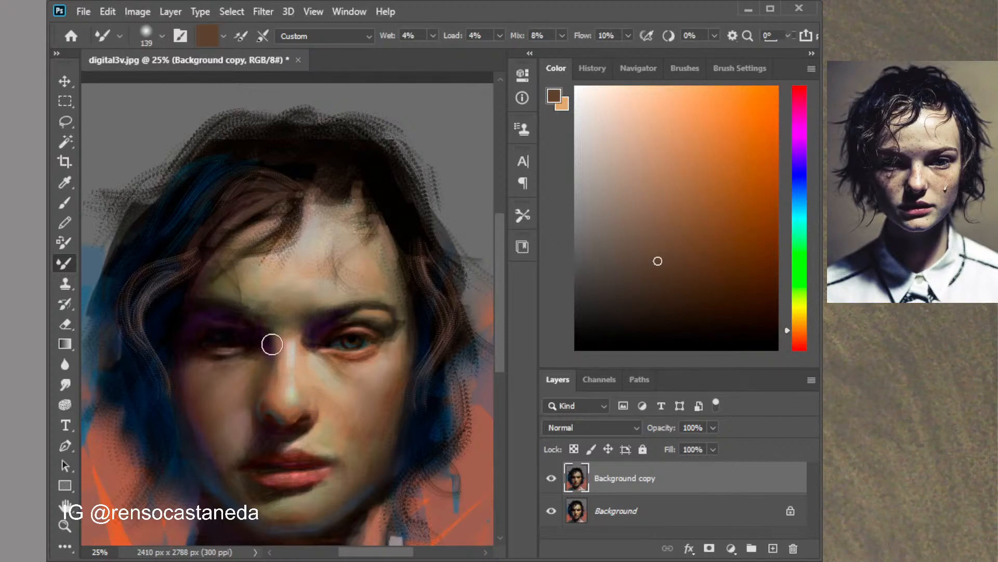
left_click(300, 346, "alt")
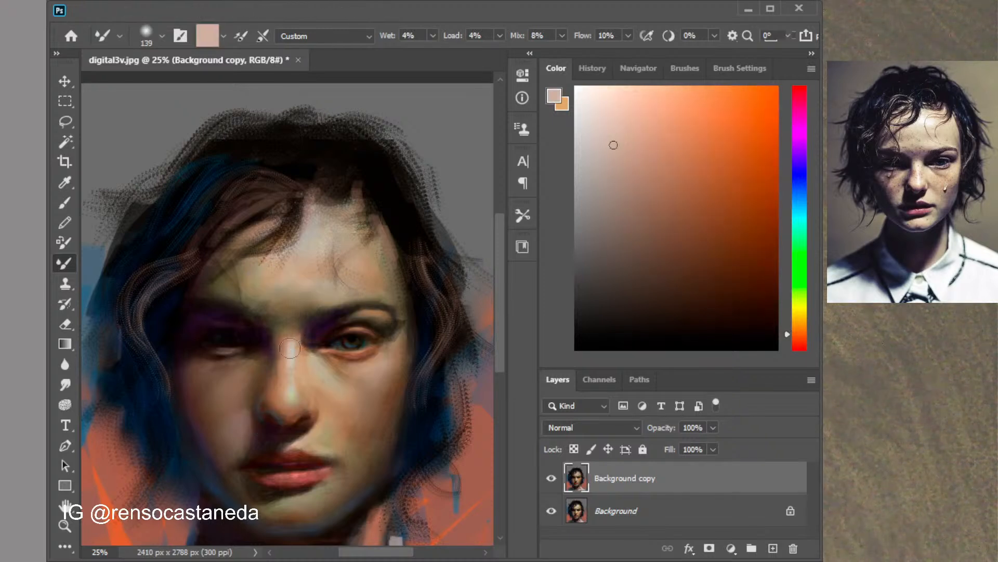
Blend the brow area and the lit side of the forehead up to the hairline with sampled tan and dark hair tones
left_click(264, 304, "alt")
left_click_drag(278, 309, 312, 295)
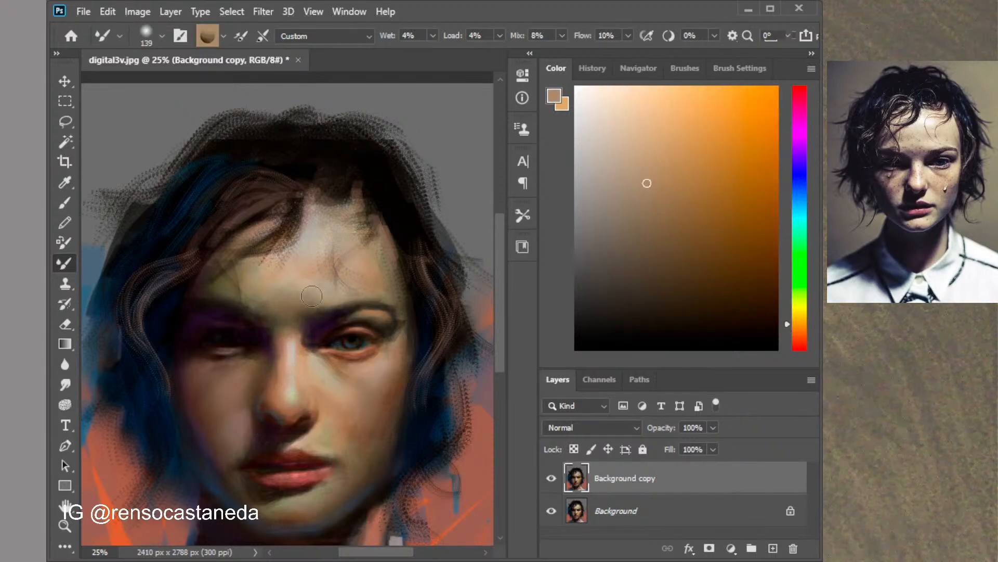
left_click(365, 270, "alt")
left_click_drag(393, 296, 367, 220)
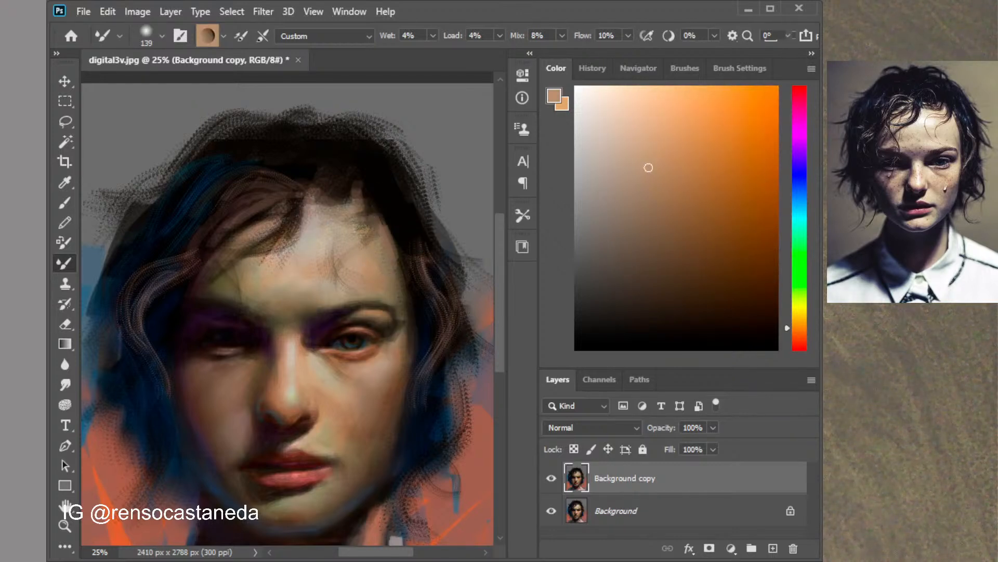
left_click(385, 220, "alt")
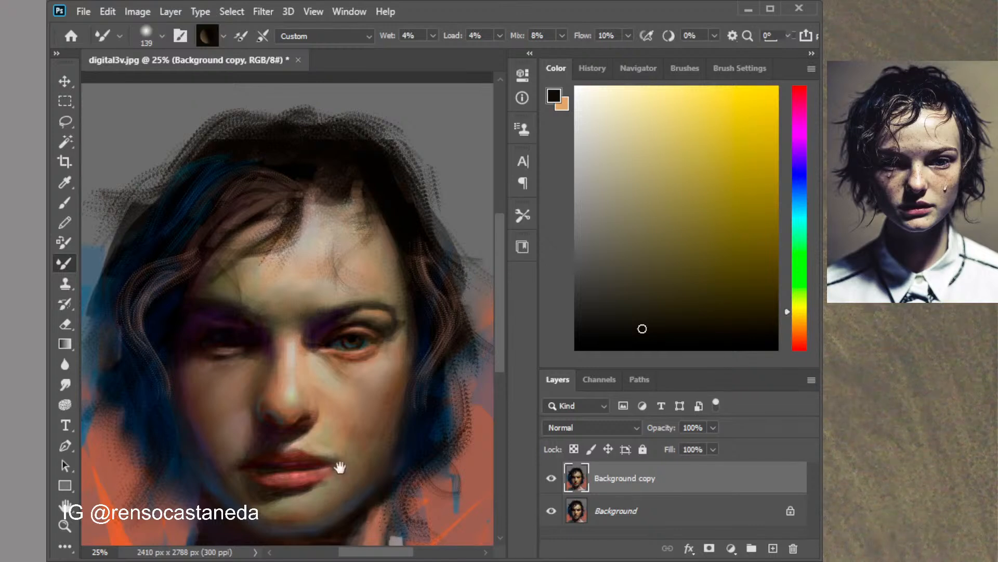
Soften the lower lip with its sampled red and blend the chin and lit lower cheek with sampled skin tones
left_click_drag(340, 467, 357, 404)
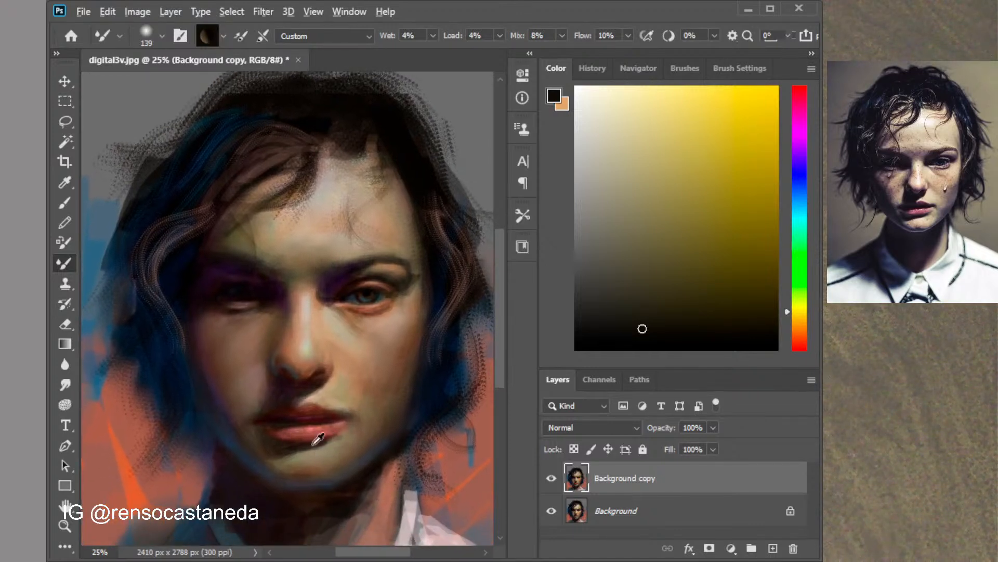
left_click(321, 430, "ctrl")
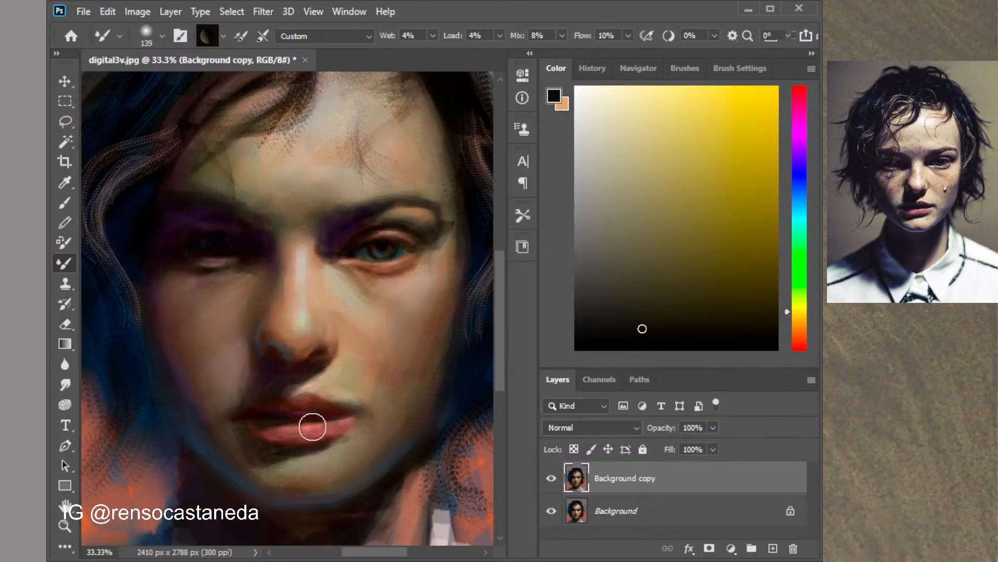
left_click(305, 428, "alt")
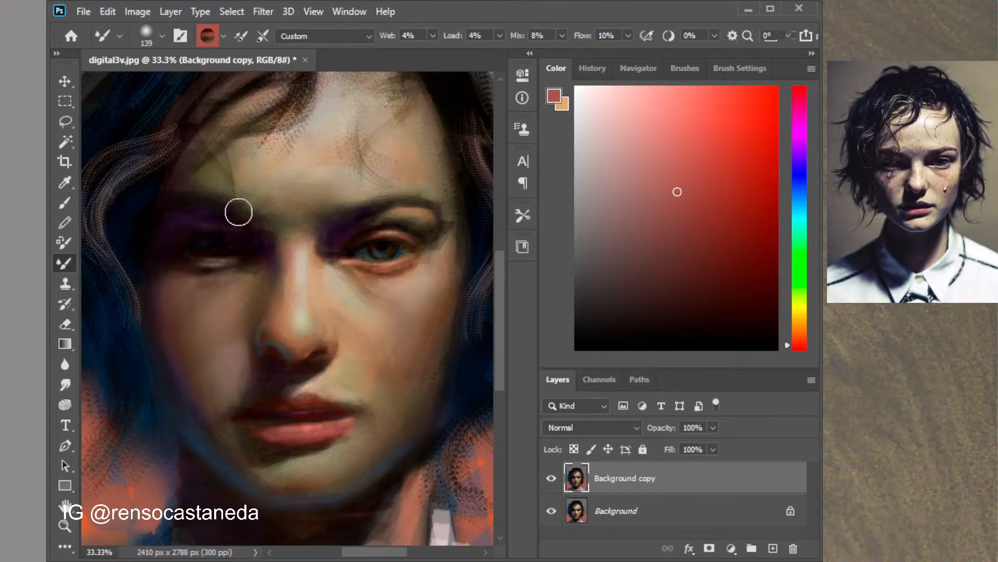
left_click(317, 462, "alt")
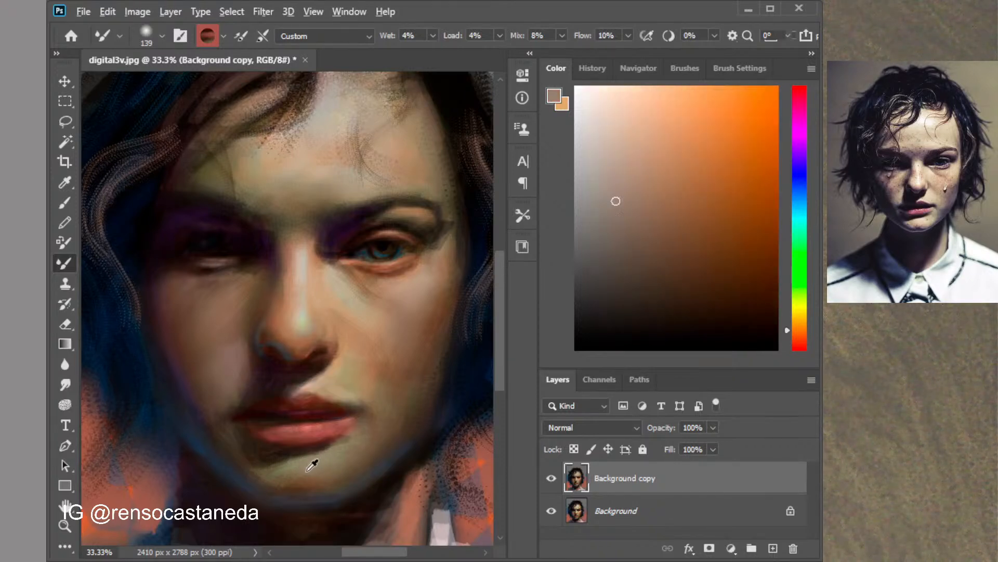
mouse_move(288, 487)
left_mouse_down()
mouse_move(256, 473)
mouse_move(293, 498)
mouse_move(368, 467)
mouse_move(320, 500)
mouse_move(373, 461)
mouse_move(382, 423)
mouse_move(344, 487)
mouse_move(401, 425)
left_mouse_up()
mouse_move(432, 366)
left_mouse_down()
mouse_move(397, 435)
mouse_move(393, 378)
mouse_move(378, 373)
mouse_move(388, 403)
mouse_move(399, 348)
left_mouse_up()
key("alt")
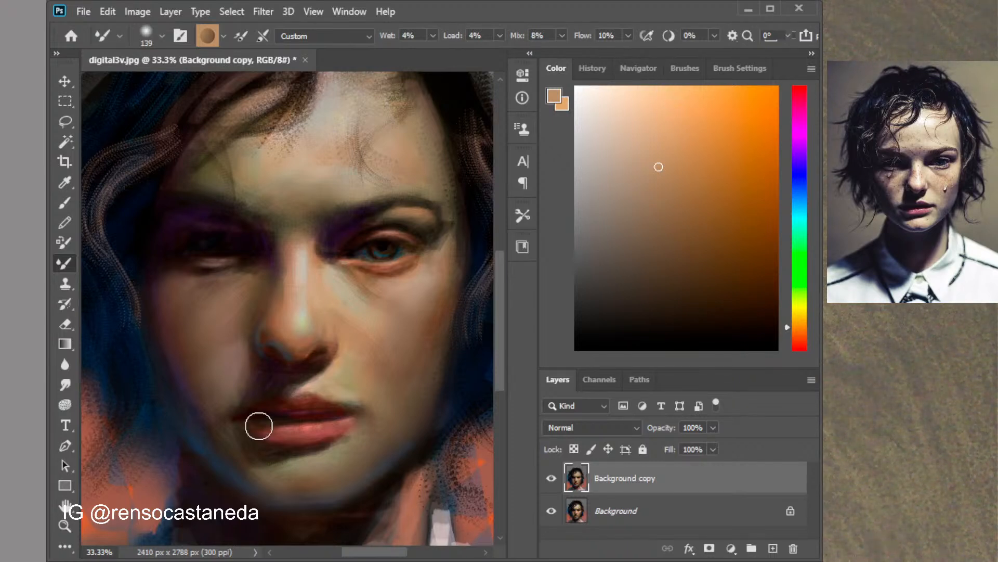
Blend the shadowed corner of the mouth and the skin just below it with dark browns sampled nearby
left_click(207, 424, "alt")
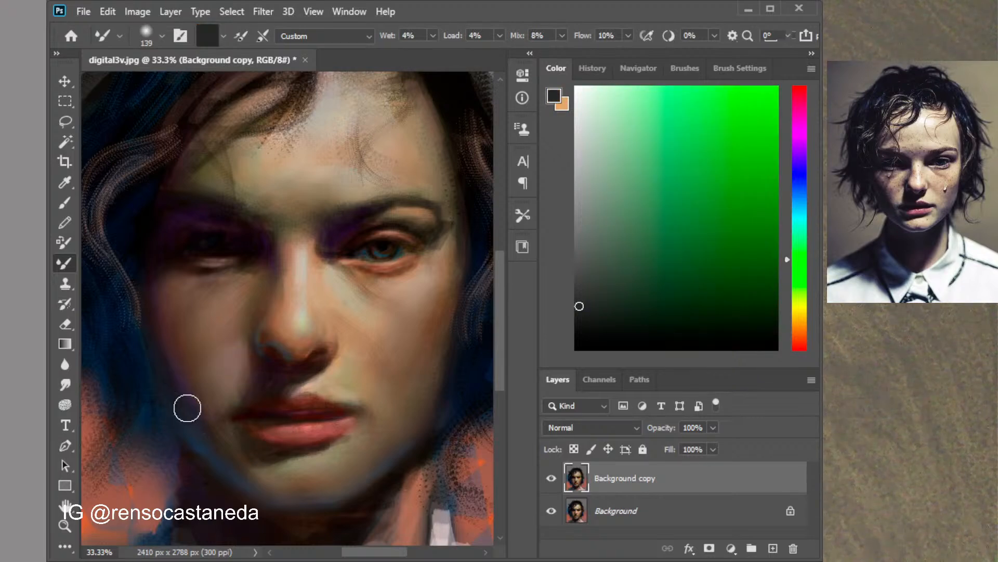
left_click(260, 439, "alt")
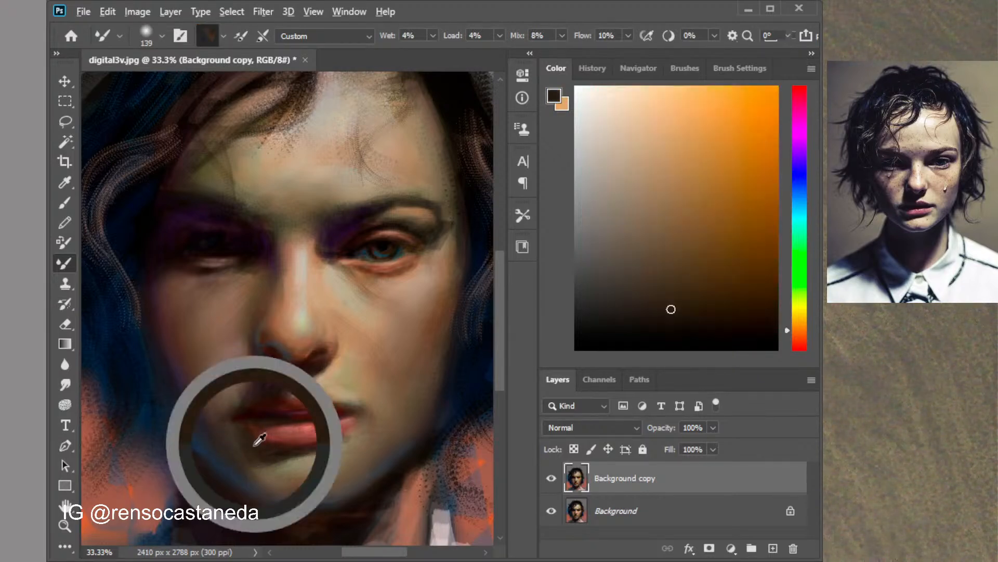
mouse_move(246, 448)
left_mouse_down()
mouse_move(243, 416)
mouse_move(229, 436)
left_mouse_up()
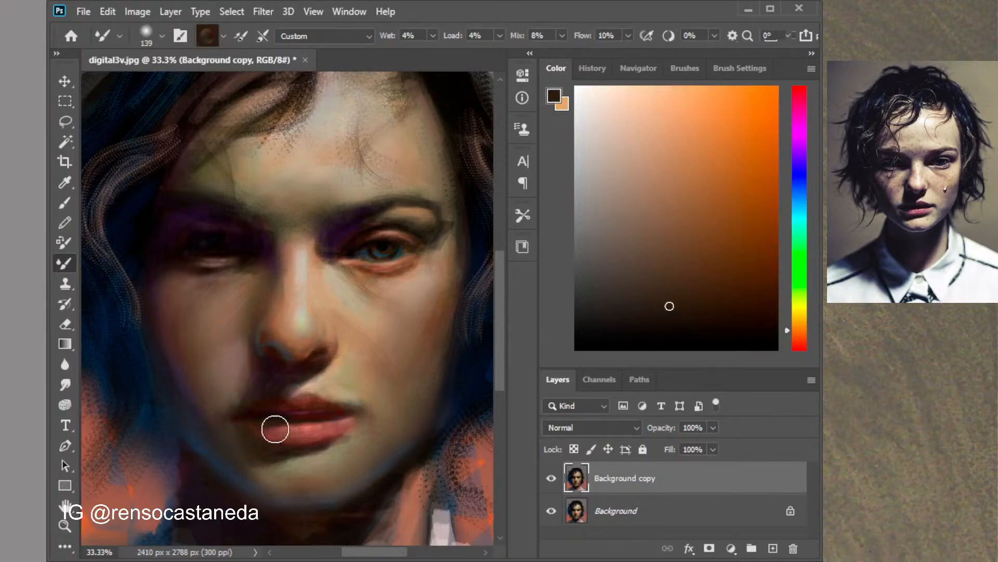
Blend sampled dark tones with the Mixer Brush along the shadowed cheek's outer edge, beside the nose and around the inner brows
left_click(162, 349, "alt")
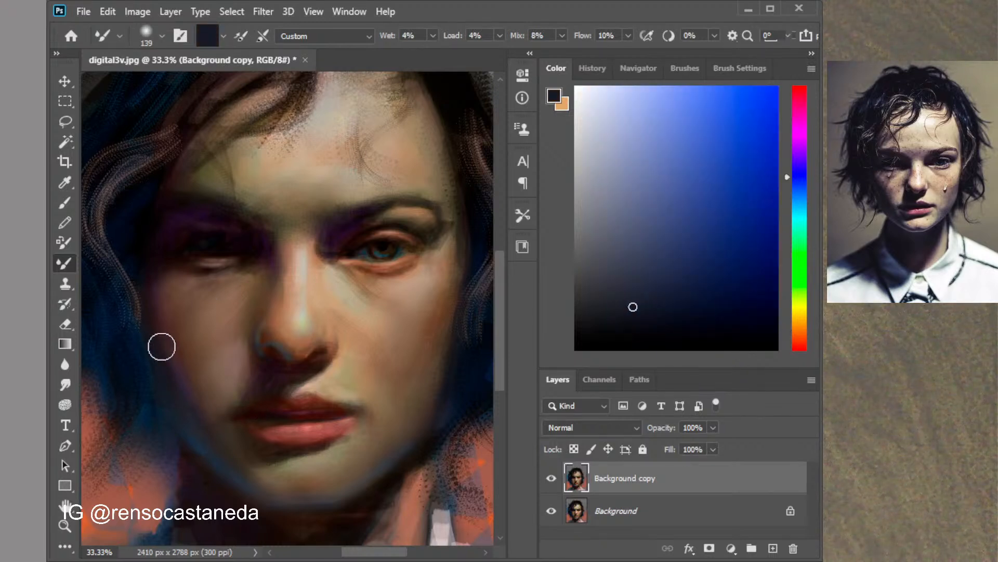
mouse_move(162, 346)
left_mouse_down()
mouse_move(180, 382)
mouse_move(171, 374)
mouse_move(188, 379)
mouse_move(196, 421)
mouse_move(159, 319)
mouse_move(142, 304)
left_mouse_up()
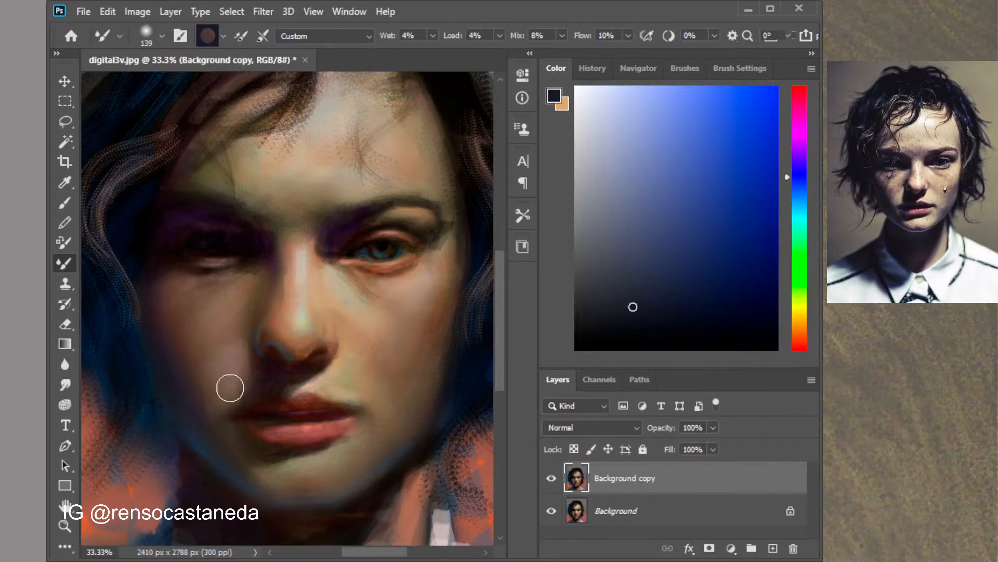
left_click(254, 303, "alt")
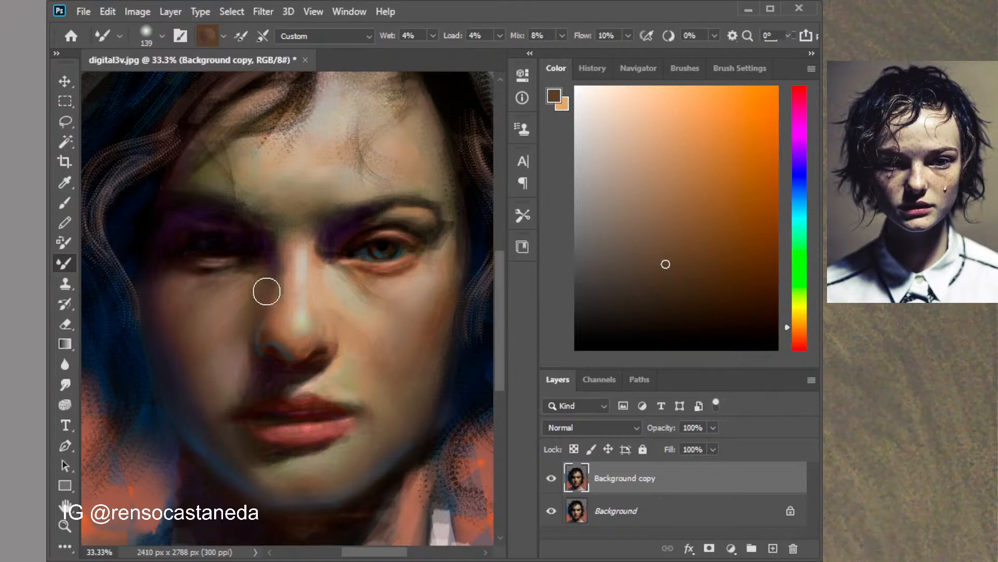
left_click(252, 259, "alt")
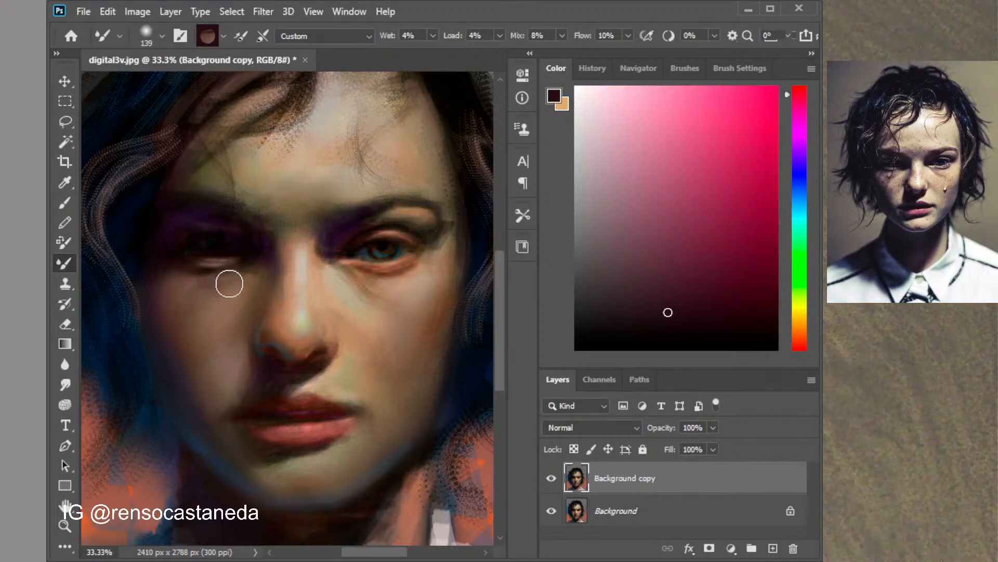
left_click(259, 248, "alt")
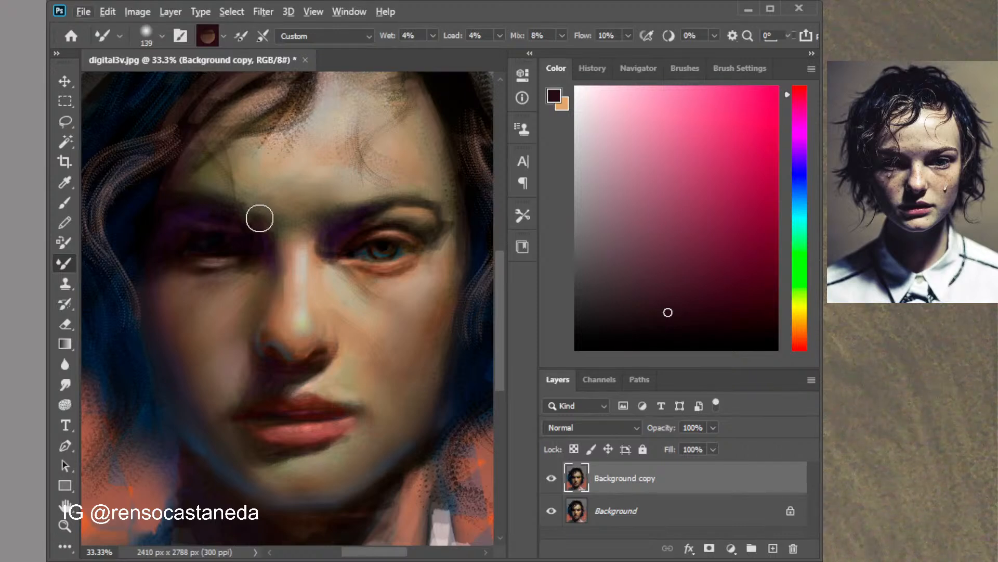
mouse_move(260, 218)
left_mouse_down()
mouse_move(276, 239)
mouse_move(266, 232)
mouse_move(333, 243)
mouse_move(331, 228)
left_mouse_up()
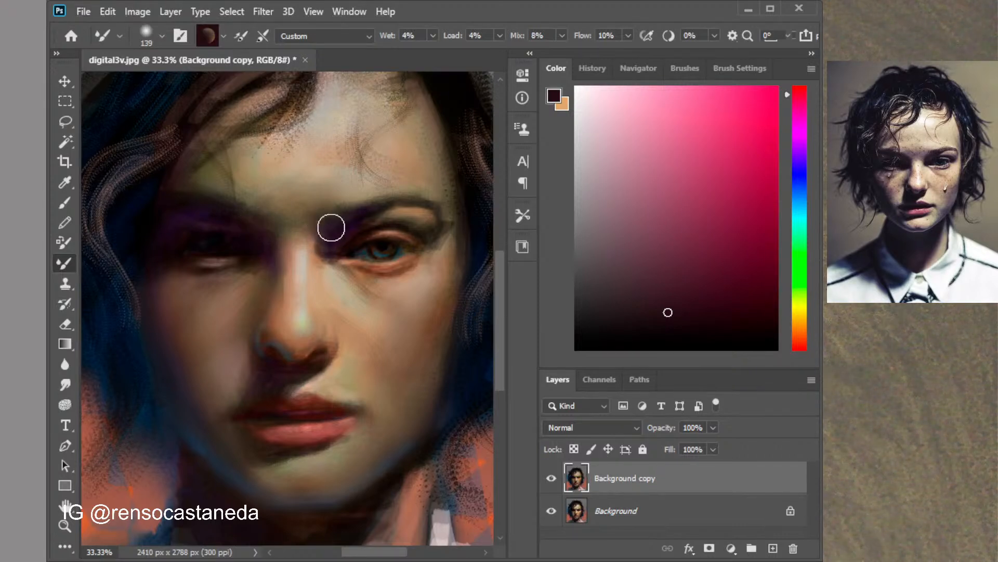
Soften the lit eye's brow tail with a sampled dark tone and blend sampled tan skin around its outer corner
left_click(436, 223, "alt")
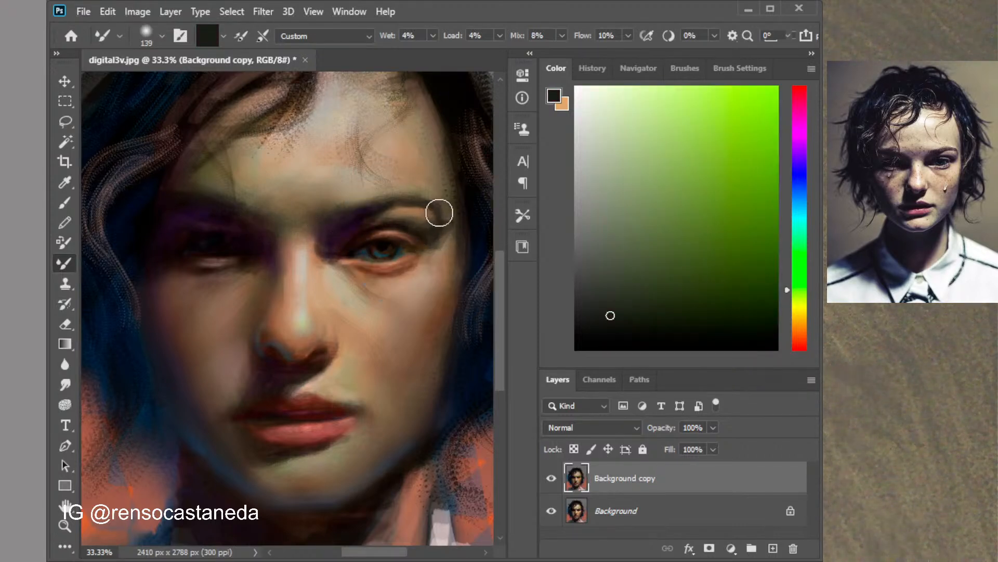
left_click_drag(439, 213, 437, 241)
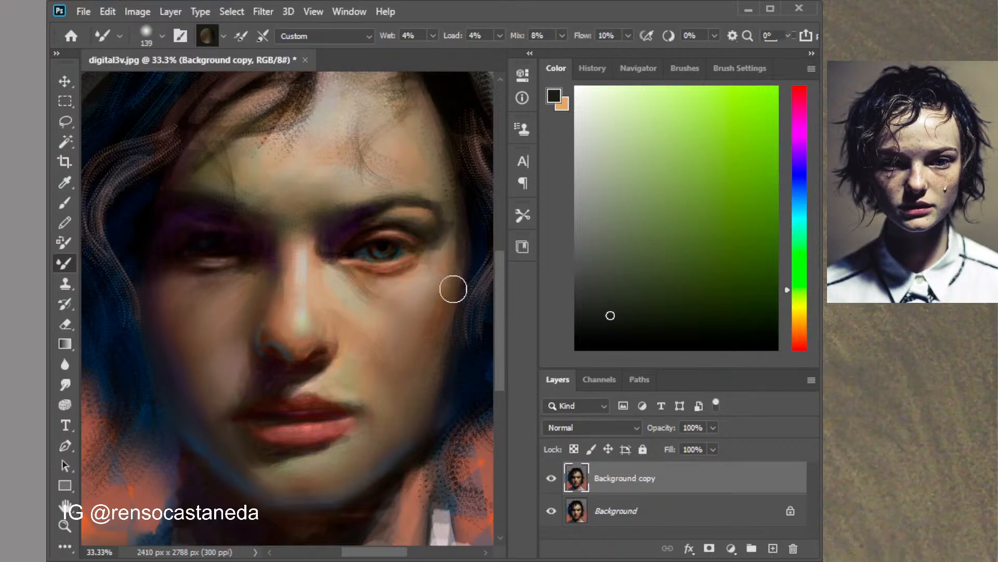
left_click(416, 163, "alt")
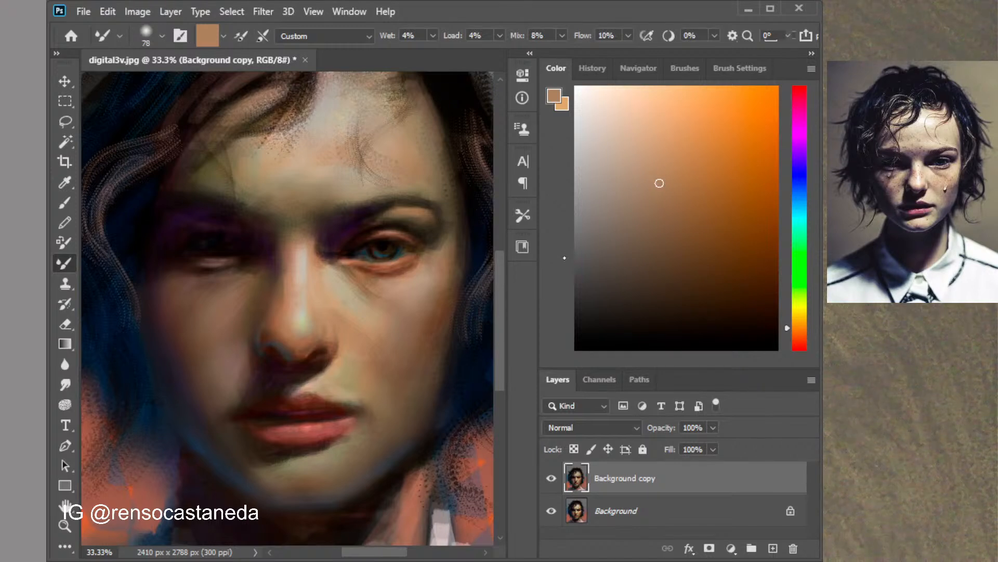
mouse_move(448, 238)
left_mouse_down()
mouse_move(440, 179)
mouse_move(453, 235)
mouse_move(445, 205)
mouse_move(420, 181)
mouse_move(432, 233)
mouse_move(411, 216)
mouse_move(425, 214)
mouse_move(432, 260)
left_mouse_up()
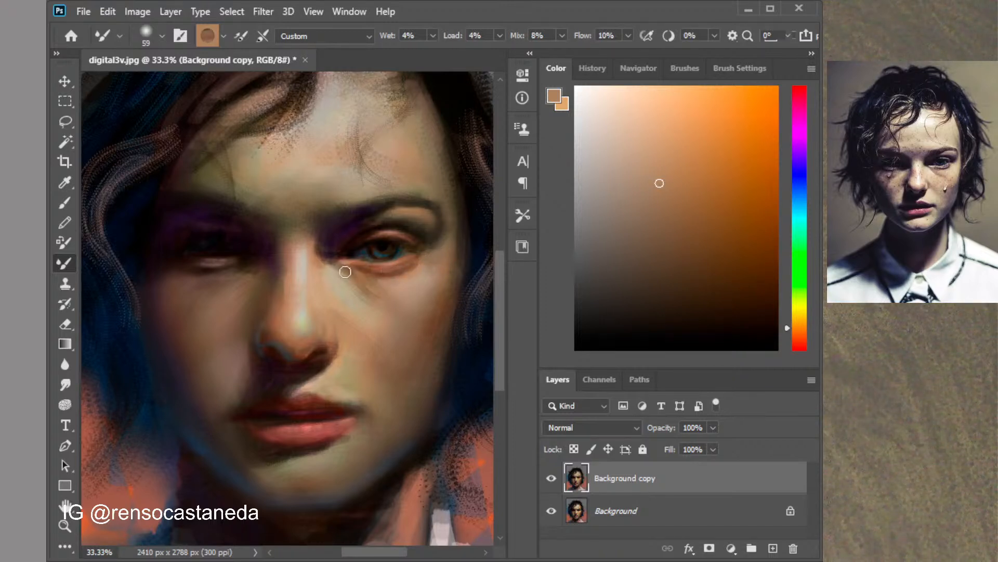
Blend skin and neutral grey tones over the nose tip, and soften the dark shadow from the nostril to the upper lip
left_click(401, 306, "alt")
left_click_drag(305, 330, 287, 329)
key("alt")
left_click(582, 222)
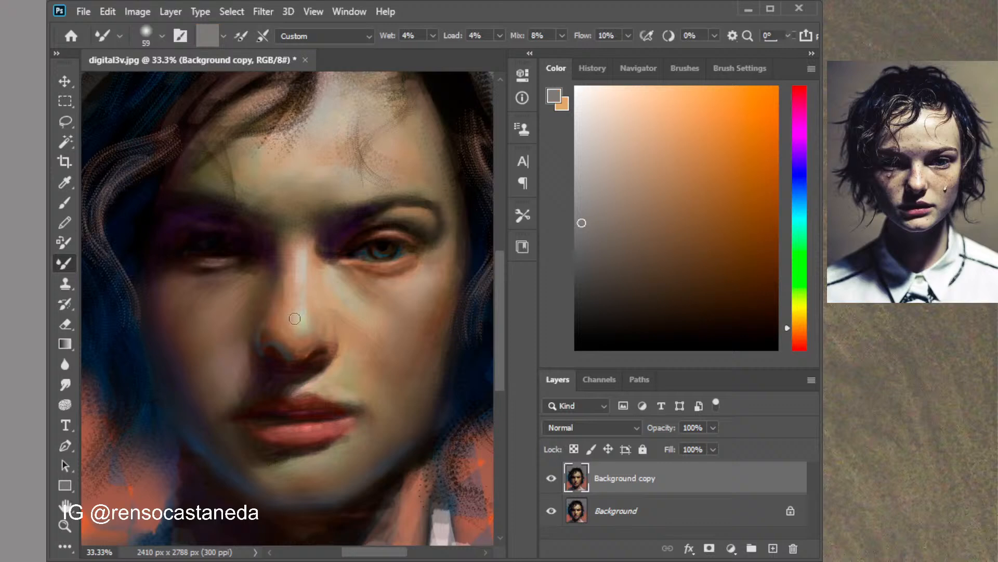
left_click(265, 336, "alt")
left_click(277, 363, "alt")
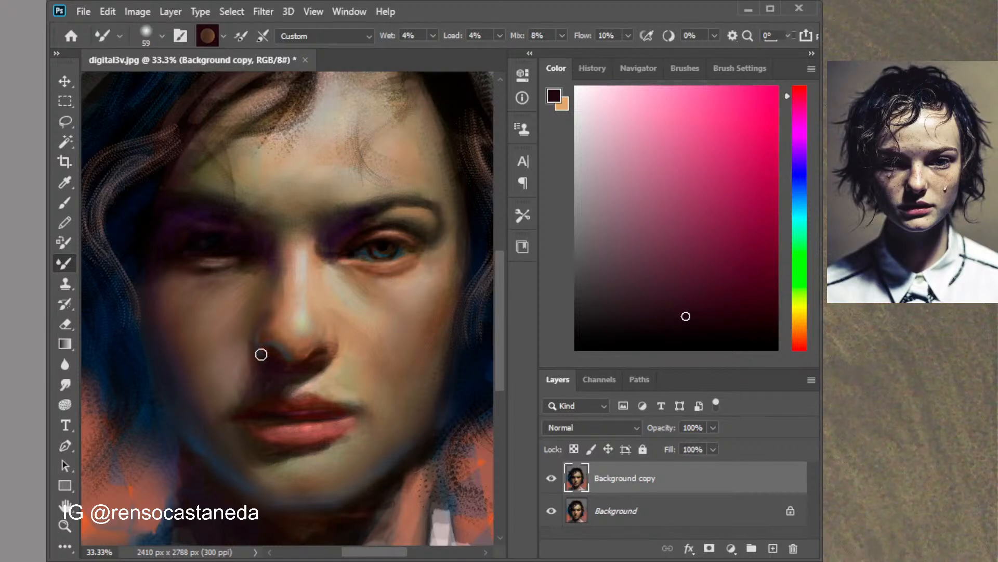
mouse_move(262, 369)
left_mouse_down()
mouse_move(238, 403)
mouse_move(250, 366)
mouse_move(261, 400)
left_mouse_up()
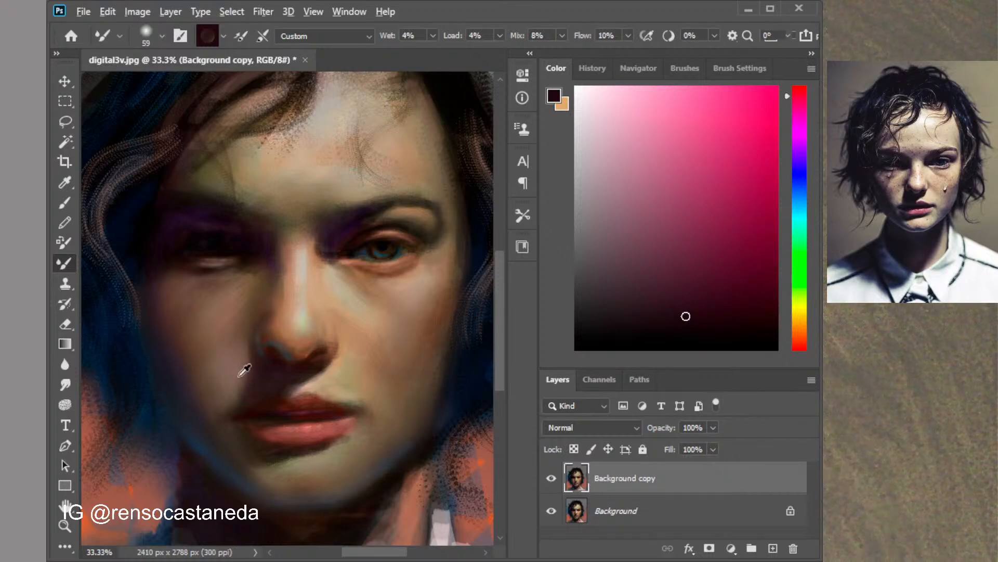
Blend a sampled peach tone down the shadowed cheek beside the mouth and a greyish beige across the chin
left_click(353, 297, "alt")
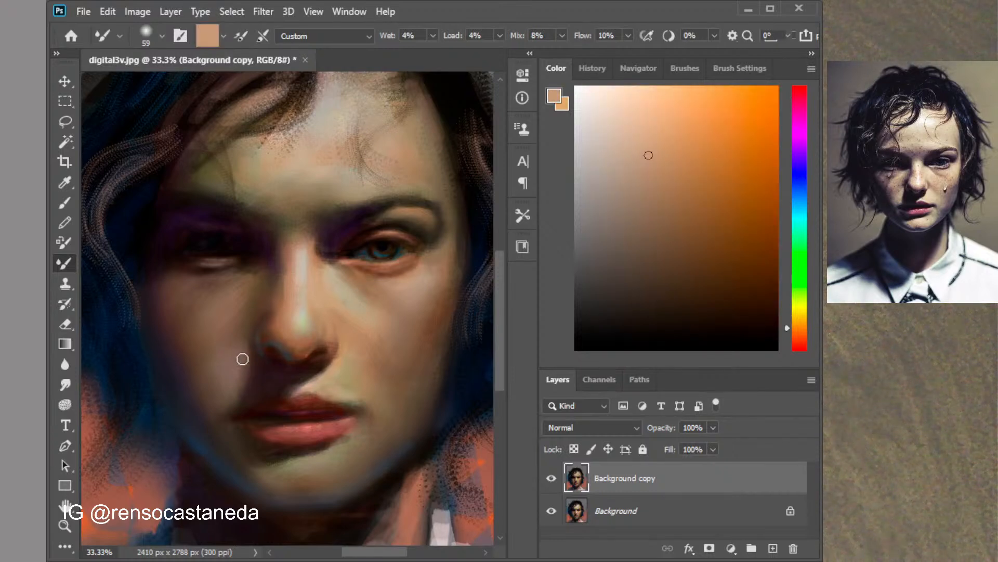
mouse_move(243, 359)
left_mouse_down()
mouse_move(237, 403)
mouse_move(241, 352)
mouse_move(218, 420)
left_mouse_up()
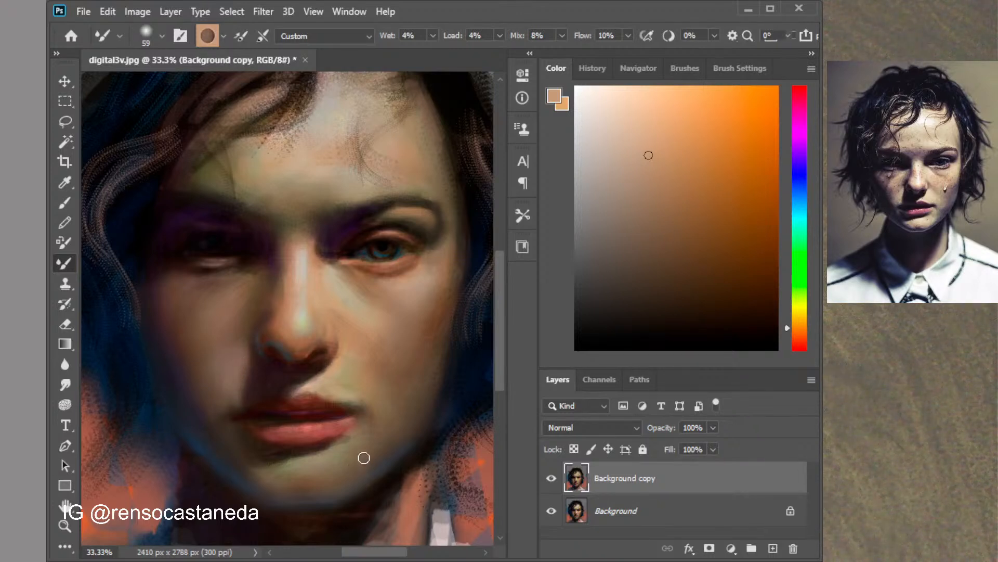
left_click(328, 456, "alt")
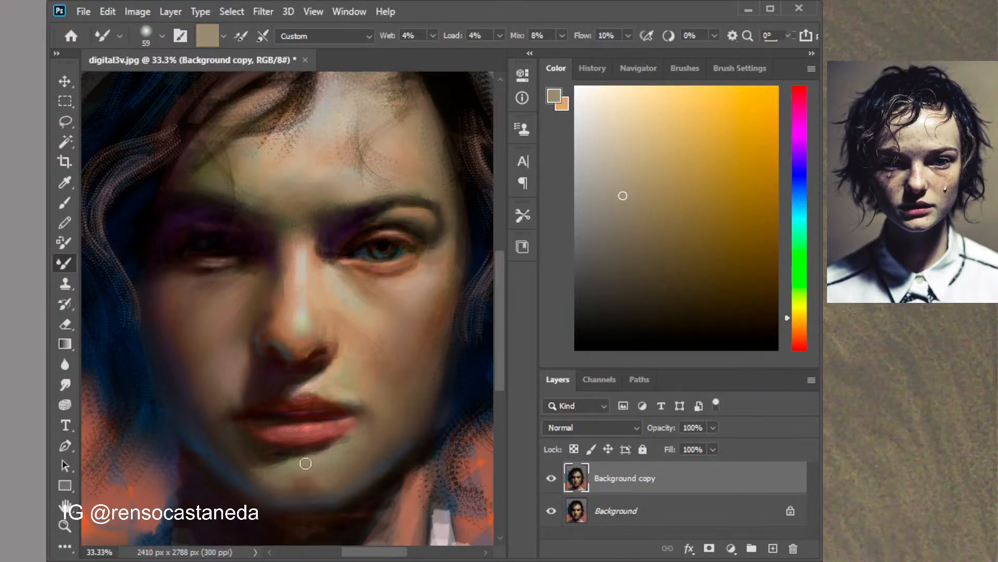
left_click_drag(350, 450, 350, 461)
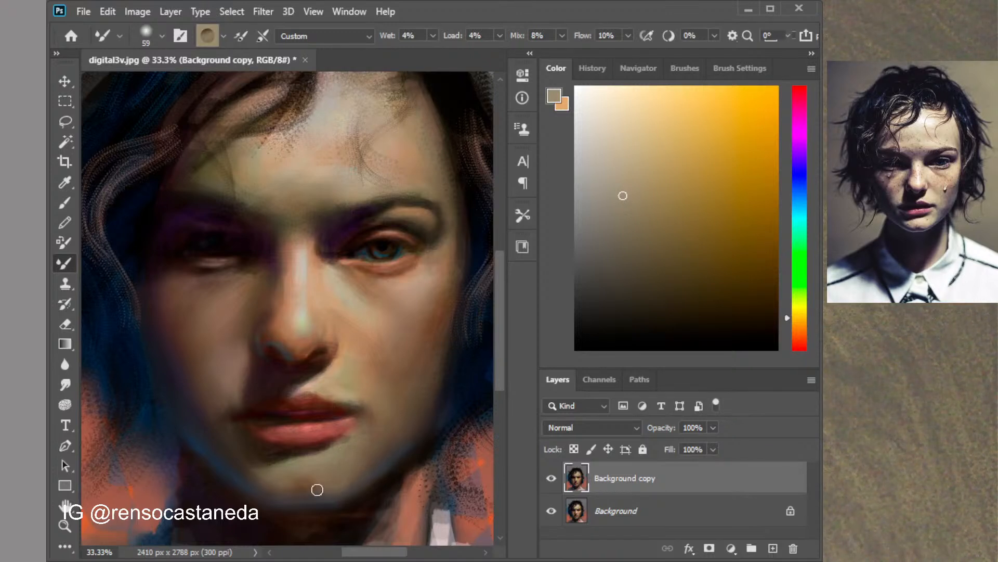
Compare the whole portrait before and after blending by hiding and showing the Background copy layer
left_click(393, 374, "alt")
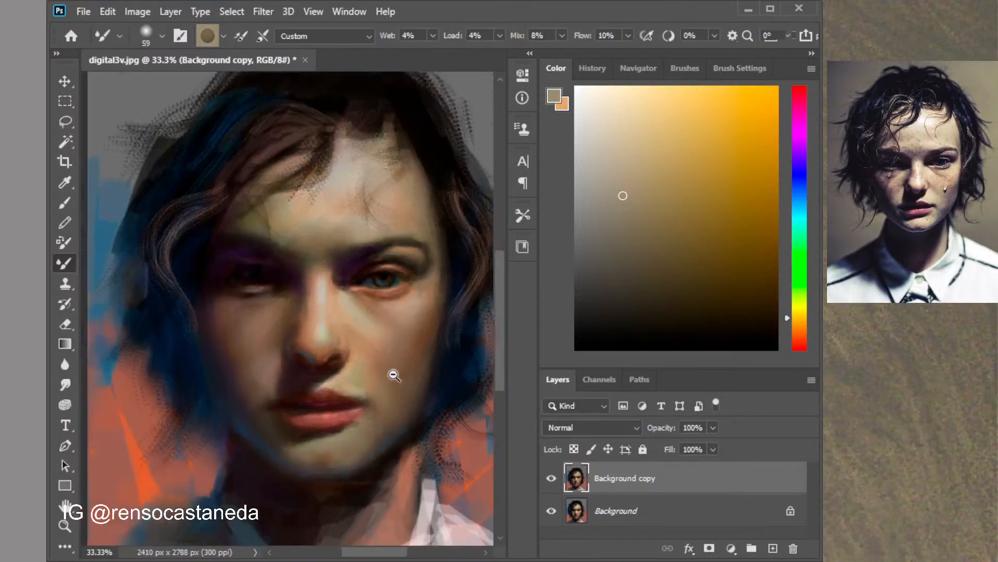
left_click_drag(430, 392, 399, 385)
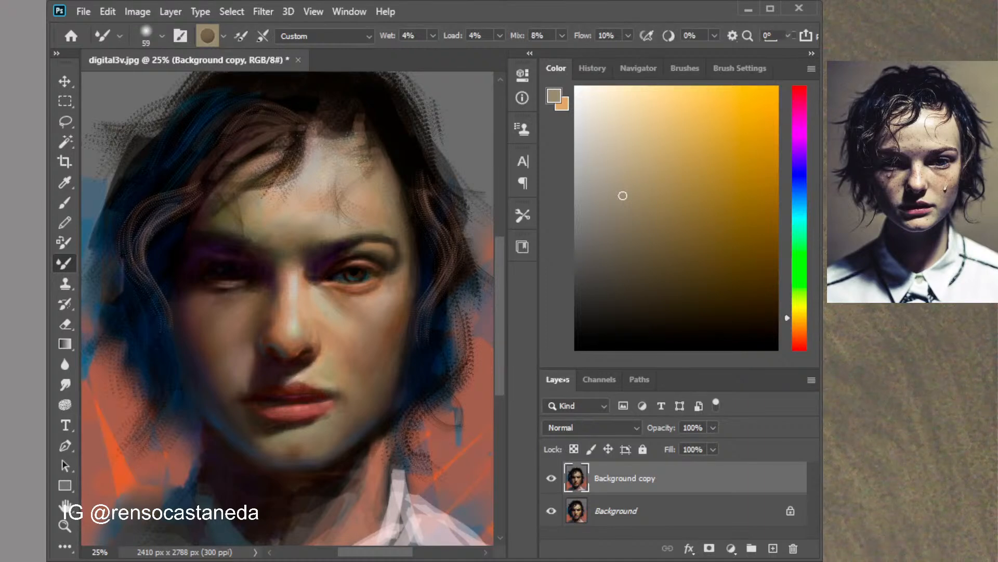
left_click(551, 479)
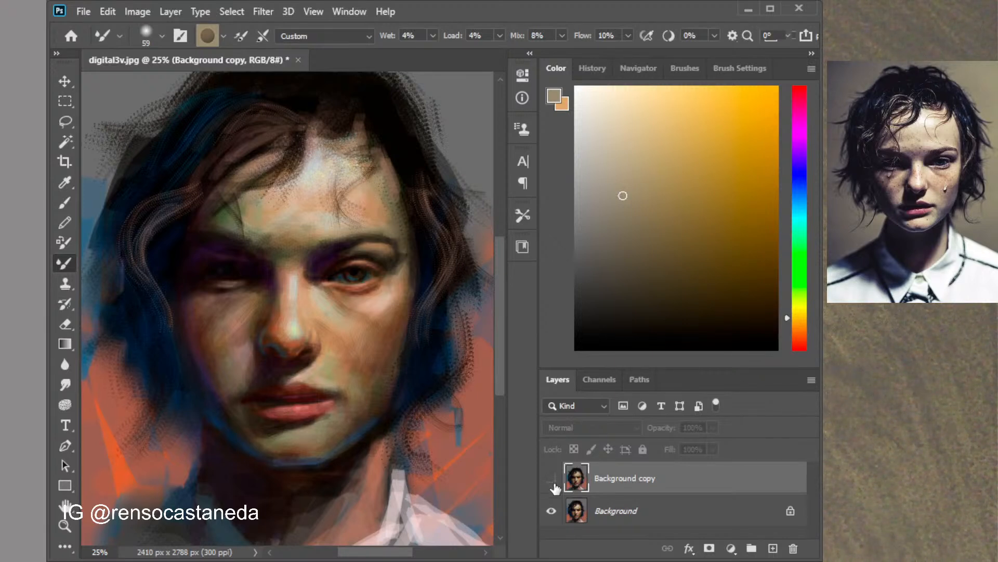
left_click(551, 478)
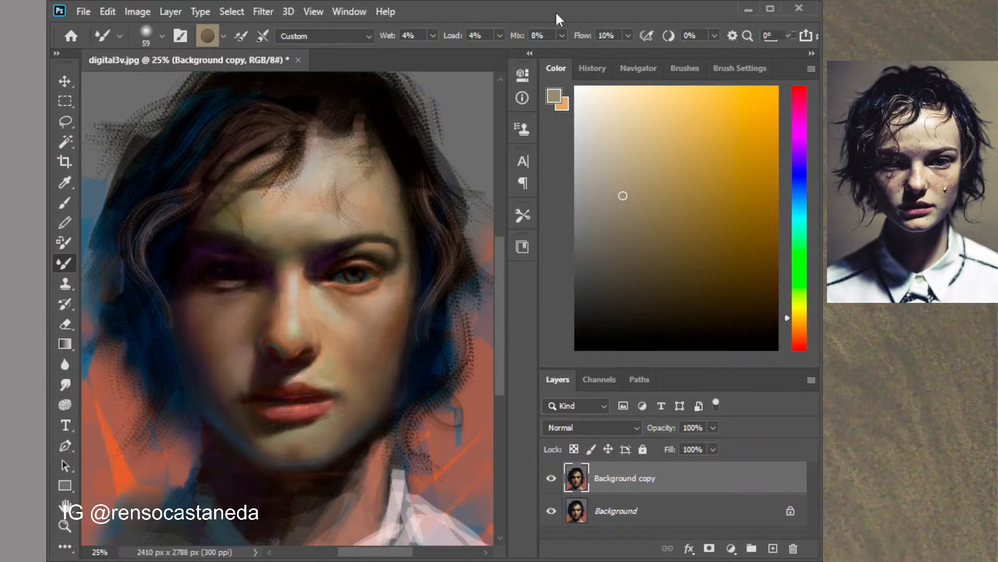
left_click(552, 479)
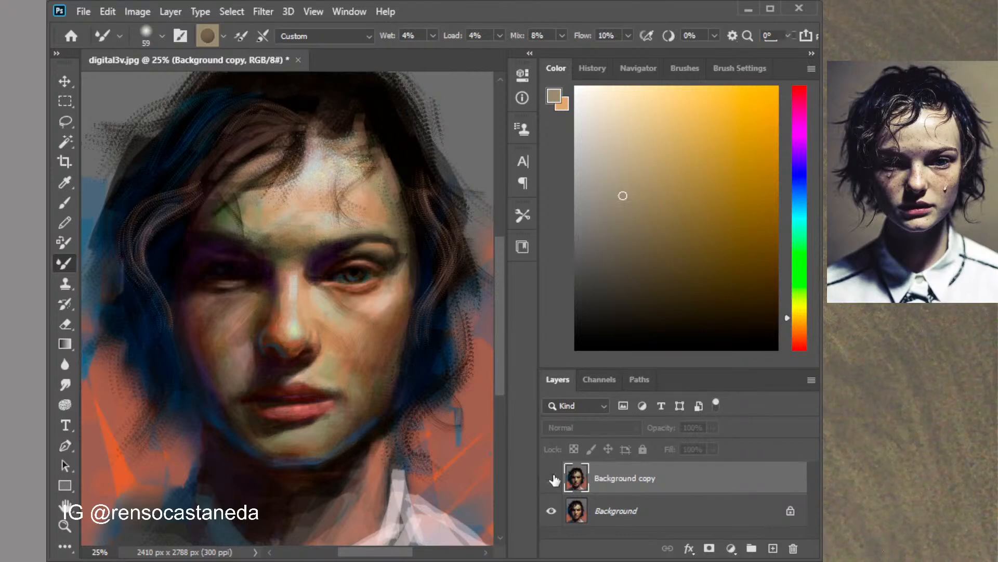
left_click(552, 479)
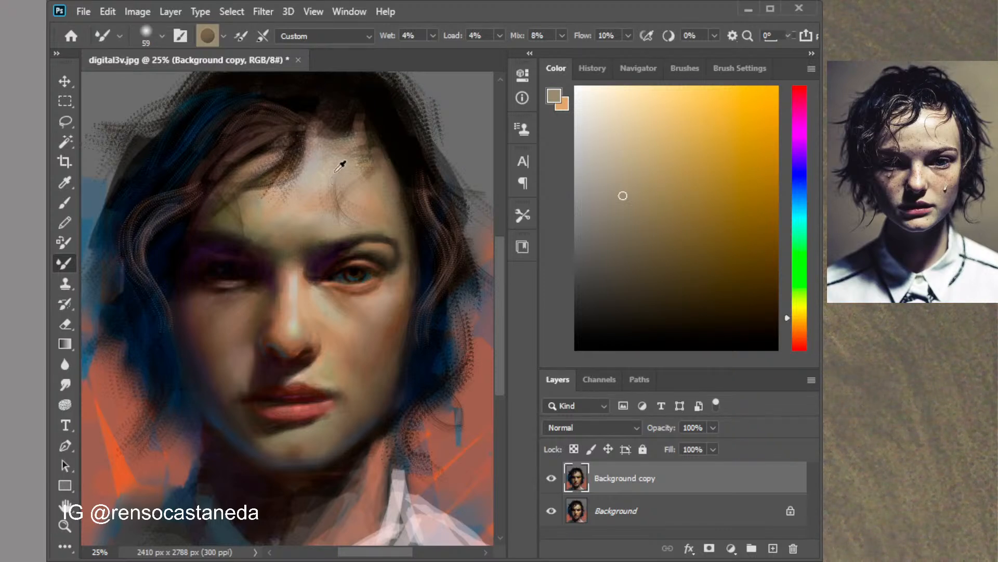
Blend a sampled pinkish forehead tone into the shadowed cheek beside the nose, and sampled skin tones into the lit cheek
left_click(319, 179, "alt")
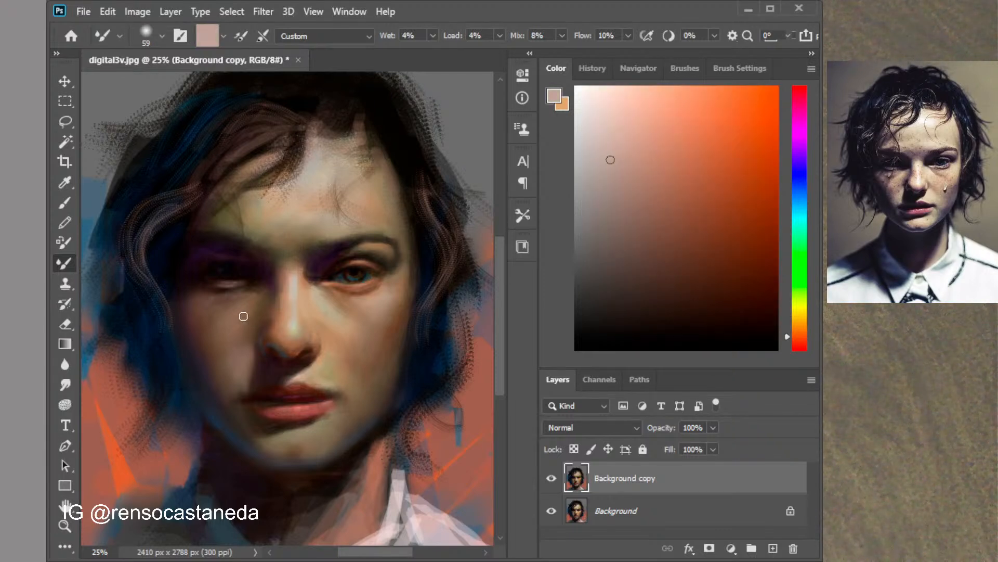
mouse_move(243, 317)
left_mouse_down()
mouse_move(225, 327)
mouse_move(247, 310)
mouse_move(233, 335)
mouse_move(260, 296)
mouse_move(256, 317)
left_mouse_up()
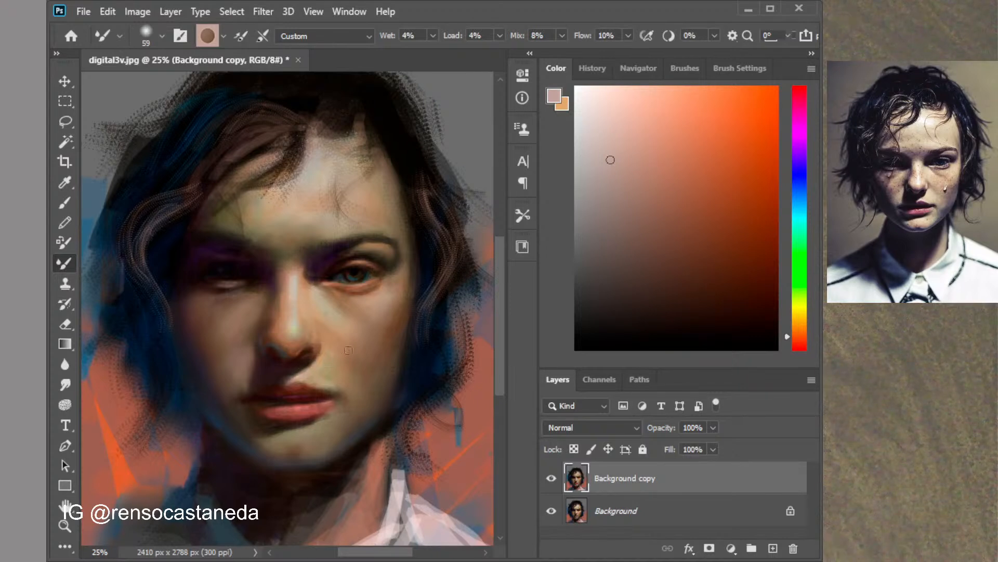
left_click(379, 303, "alt")
left_click(351, 303, "alt")
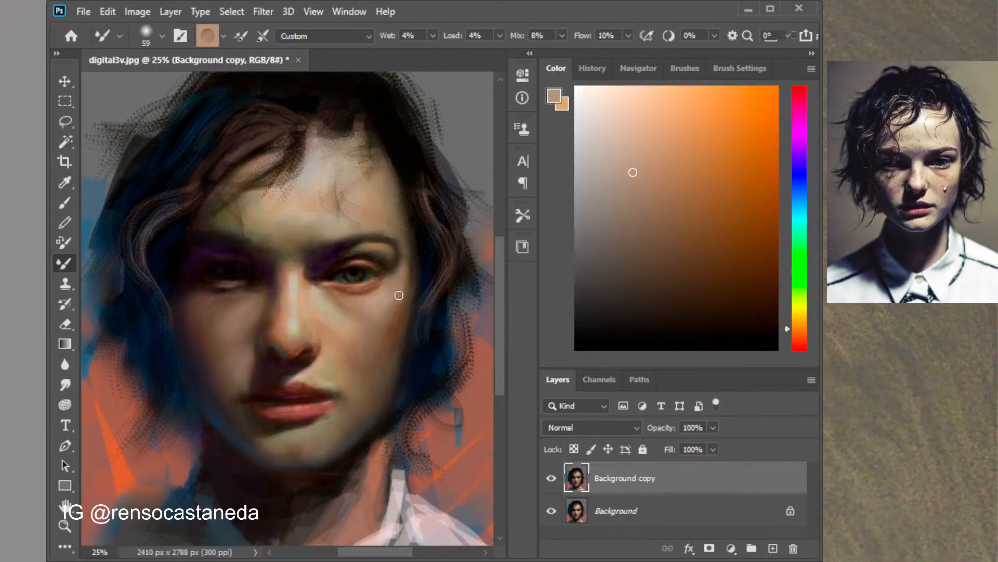
Blend a lighter peach tone beside the mouth corner and over the lit lower cheek, and undo the last stroke
left_click(402, 290, "alt")
left_click(633, 151)
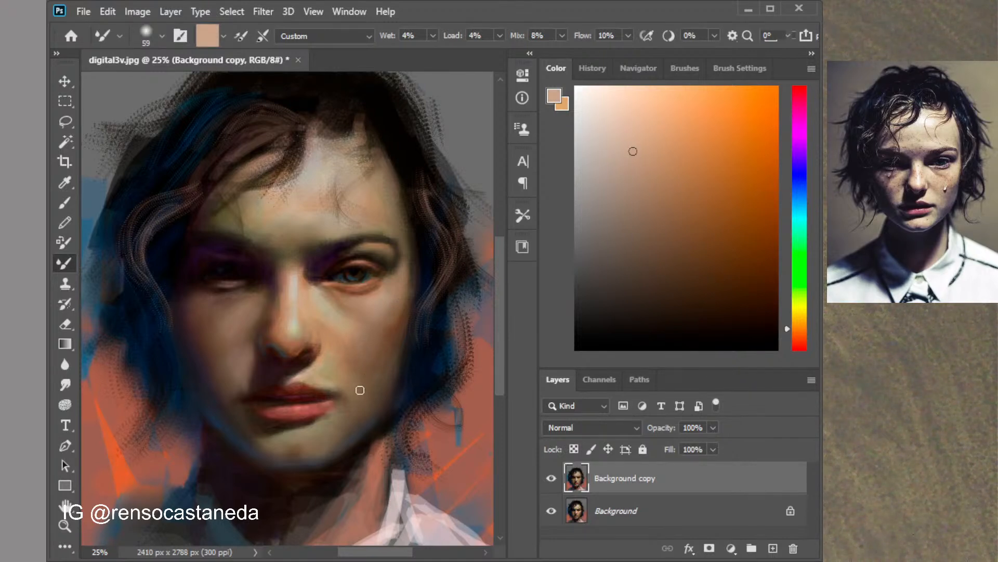
left_click_drag(343, 378, 331, 380)
mouse_move(361, 390)
left_mouse_down()
mouse_move(346, 369)
mouse_move(366, 368)
left_mouse_up()
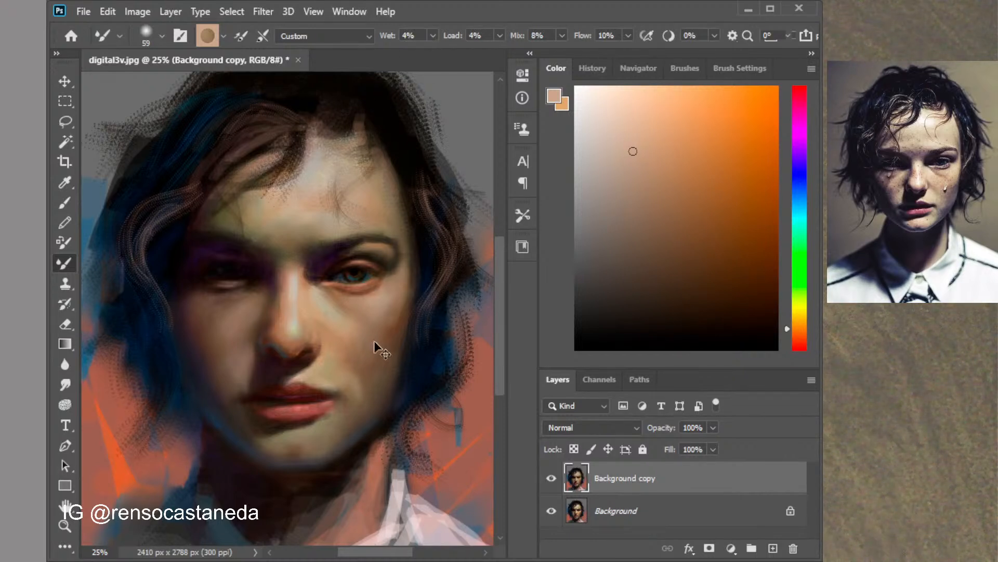
key("ctrl+z")
Smooth the skin just above the upper lip with a tan tone sampled beside the mouth
left_click(338, 367, "alt")
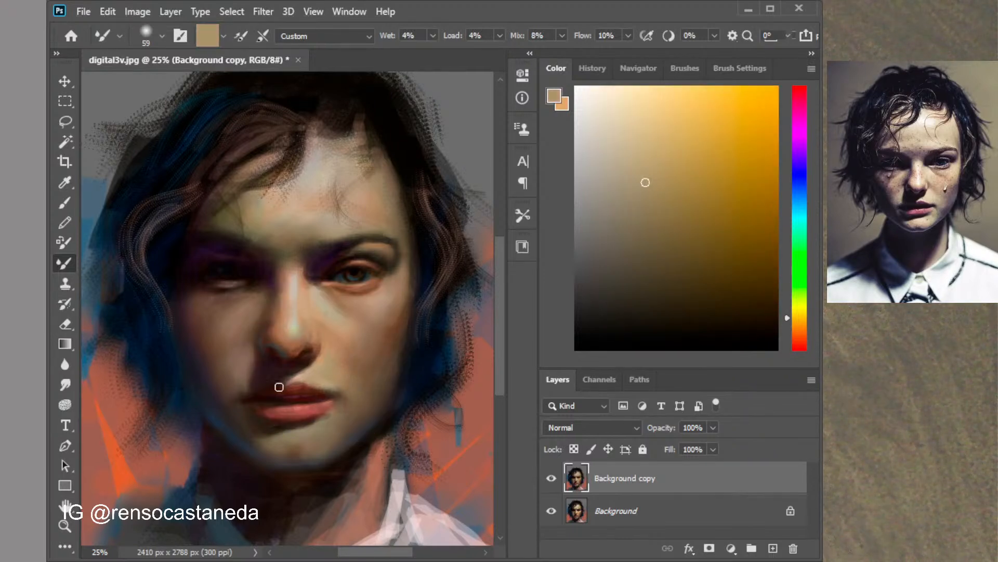
mouse_move(309, 373)
left_mouse_down()
mouse_move(317, 362)
mouse_move(315, 371)
left_mouse_up()
left_click(332, 407, "alt")
Smooth the lit cheek from the nose to the face edge with sampled skin tones, using a 69 px brush
left_click(338, 361, "alt")
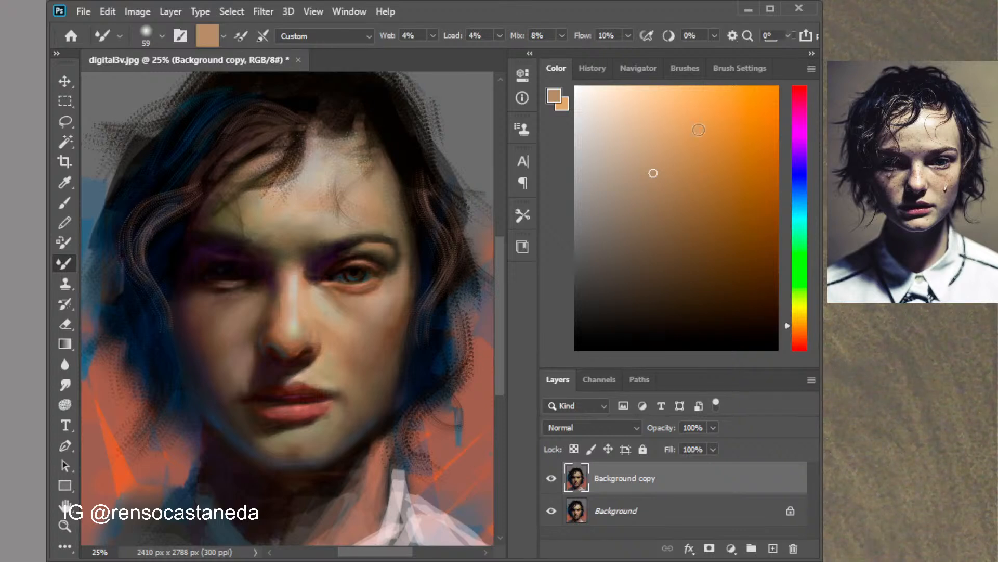
left_click(740, 68)
key("bracketright")
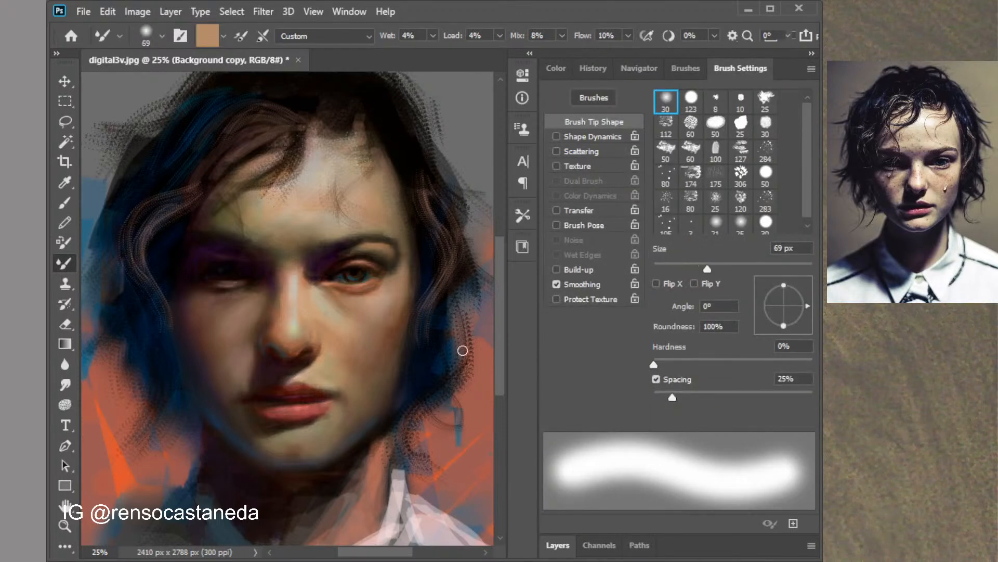
left_click_drag(350, 377, 354, 387)
left_click_drag(339, 323, 350, 341)
left_click(337, 327, "alt")
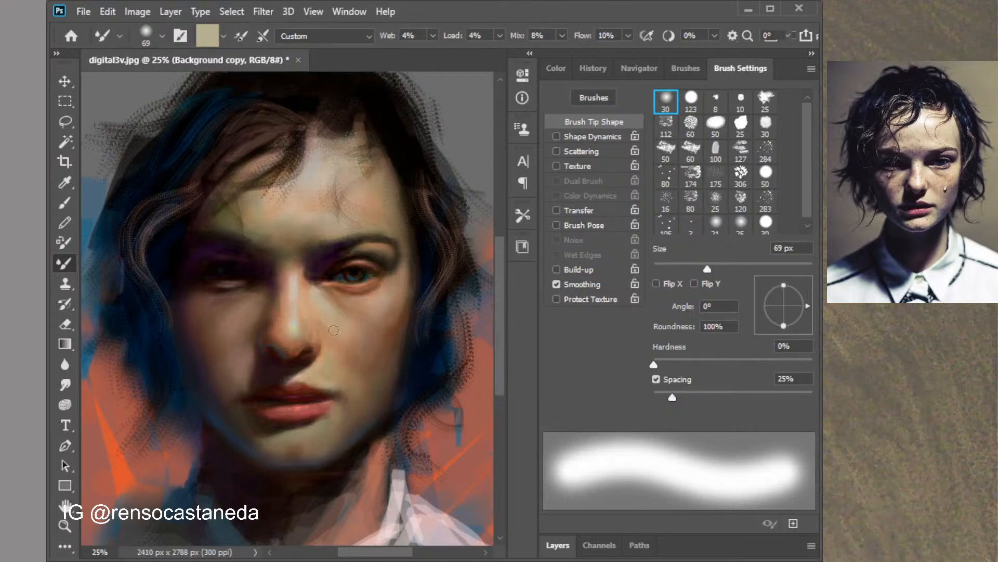
mouse_move(334, 331)
left_mouse_down()
mouse_move(353, 330)
mouse_move(370, 347)
left_mouse_up()
left_click_drag(404, 307, 391, 333)
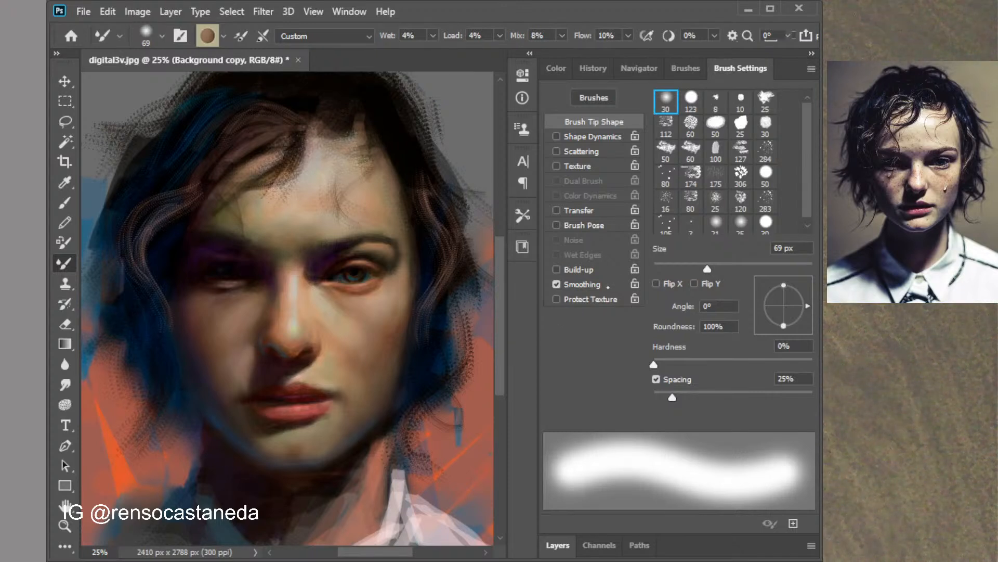
Duplicate the Background copy layer within digital3v.jpg, keeping the suggested name
left_click(558, 545)
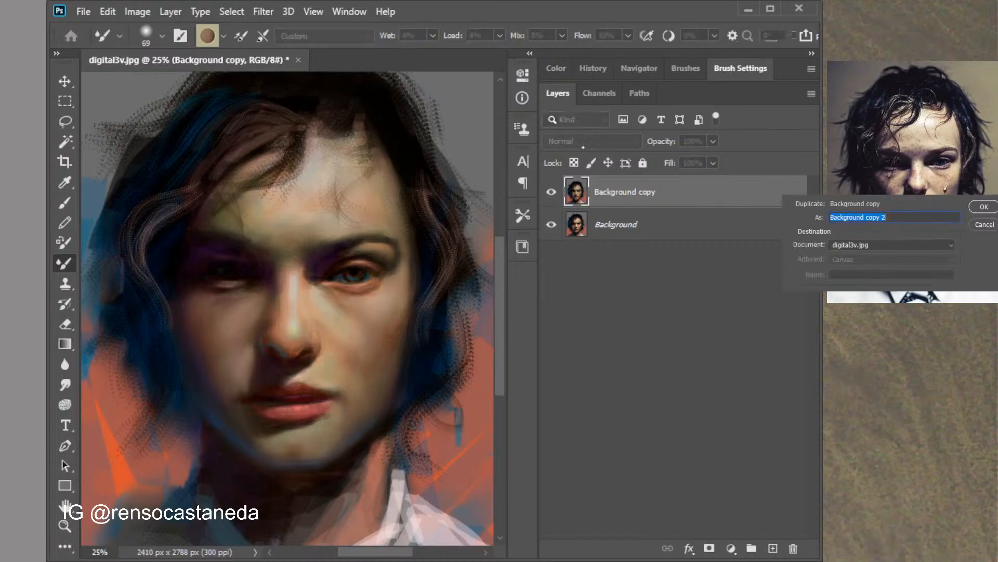
left_click(981, 206)
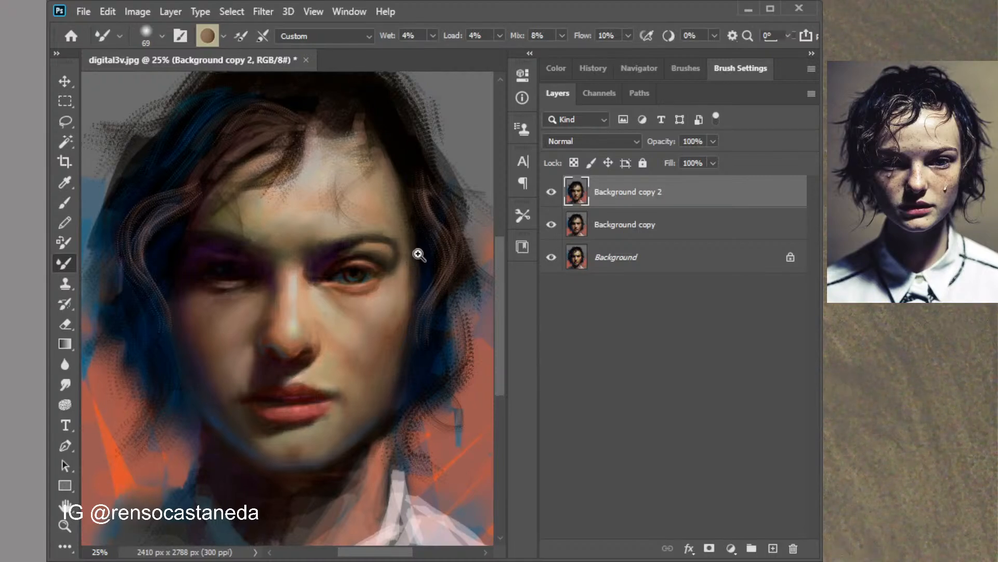
Smooth the skin beside and beneath the lit eye with a tan tone sampled near its outer corner
scroll(413, 260, "up", 2)
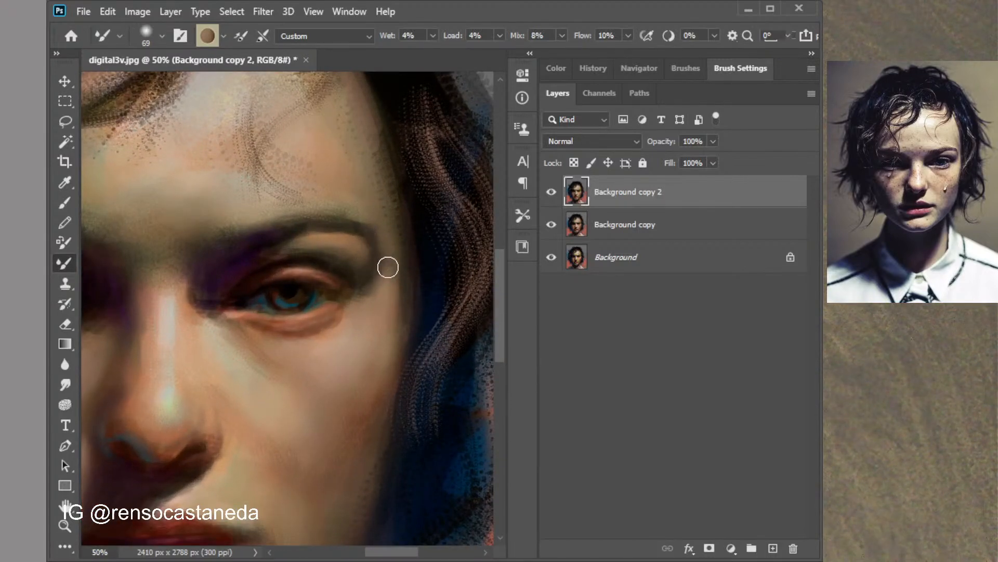
left_click(395, 283, "alt")
left_click_drag(359, 245, 381, 252)
mouse_move(346, 282)
left_mouse_down()
mouse_move(329, 244)
mouse_move(322, 248)
mouse_move(341, 246)
mouse_move(270, 261)
left_mouse_up()
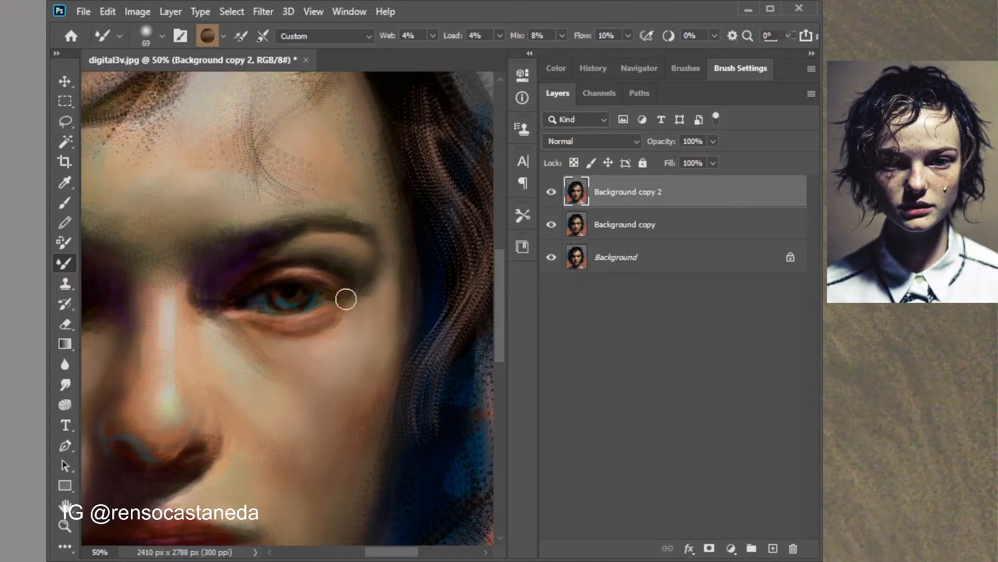
mouse_move(377, 313)
left_mouse_down()
mouse_move(359, 299)
mouse_move(386, 309)
mouse_move(365, 305)
mouse_move(357, 327)
mouse_move(346, 306)
mouse_move(341, 351)
mouse_move(314, 332)
mouse_move(325, 319)
mouse_move(263, 325)
mouse_move(303, 326)
left_mouse_up()
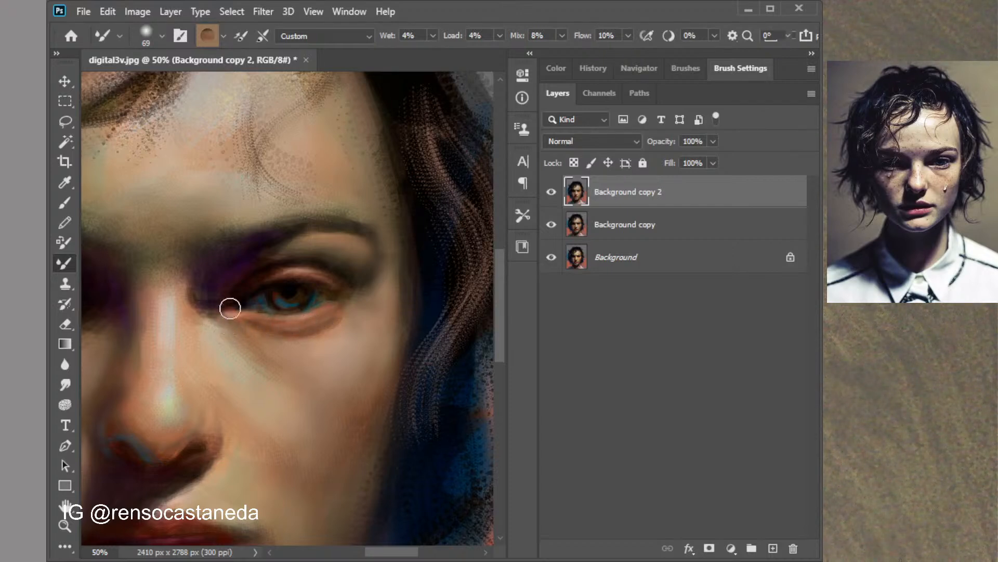
Blend a sampled dark purple into the lit eye's inner corner and a sampled peach tone over the nose highlight
left_click(229, 281, "alt")
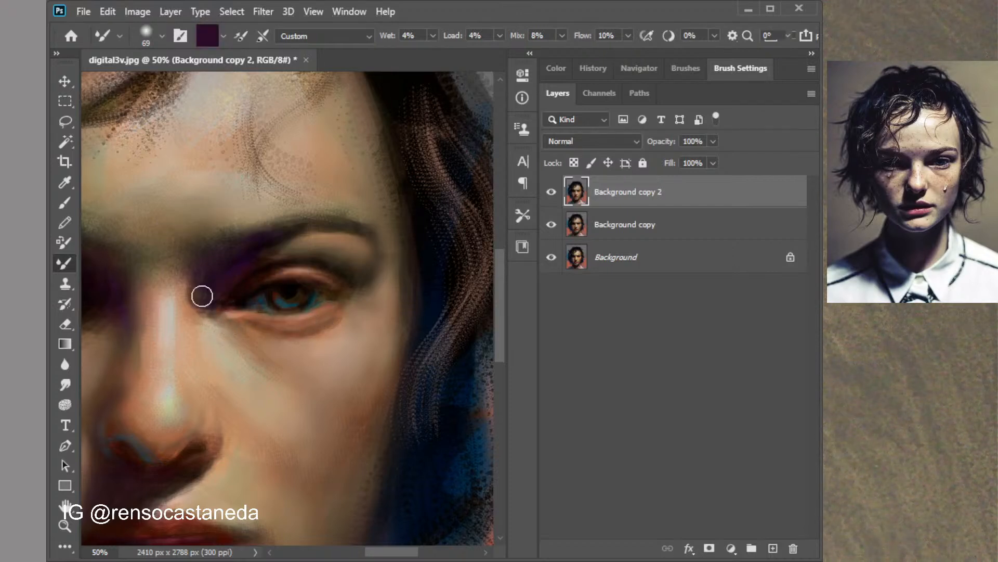
mouse_move(201, 295)
left_mouse_down()
mouse_move(211, 264)
mouse_move(220, 308)
mouse_move(188, 289)
mouse_move(195, 274)
mouse_move(220, 333)
mouse_move(229, 306)
left_mouse_up()
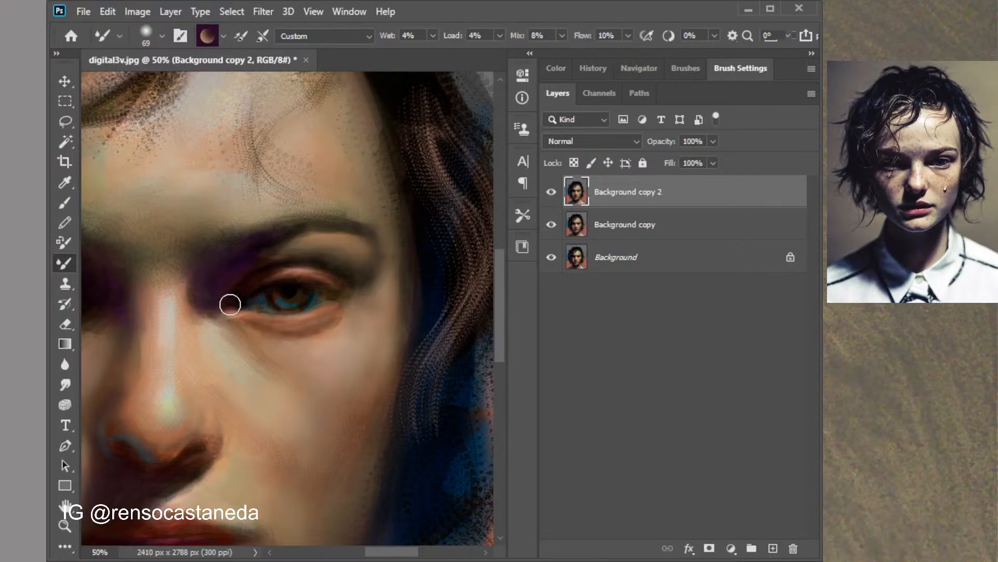
left_click(160, 415, "alt")
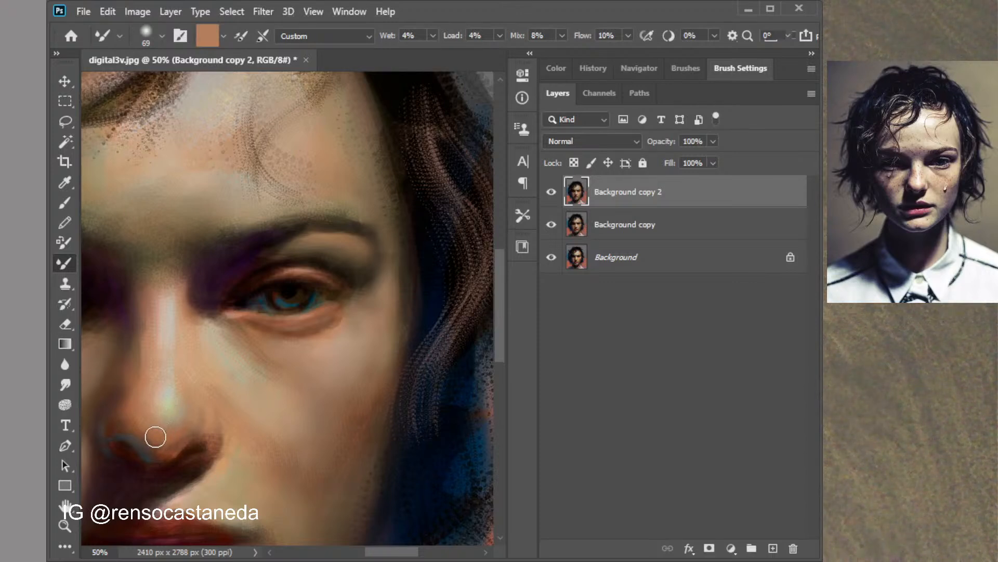
left_click(165, 389, "alt")
left_click_drag(174, 404, 167, 379)
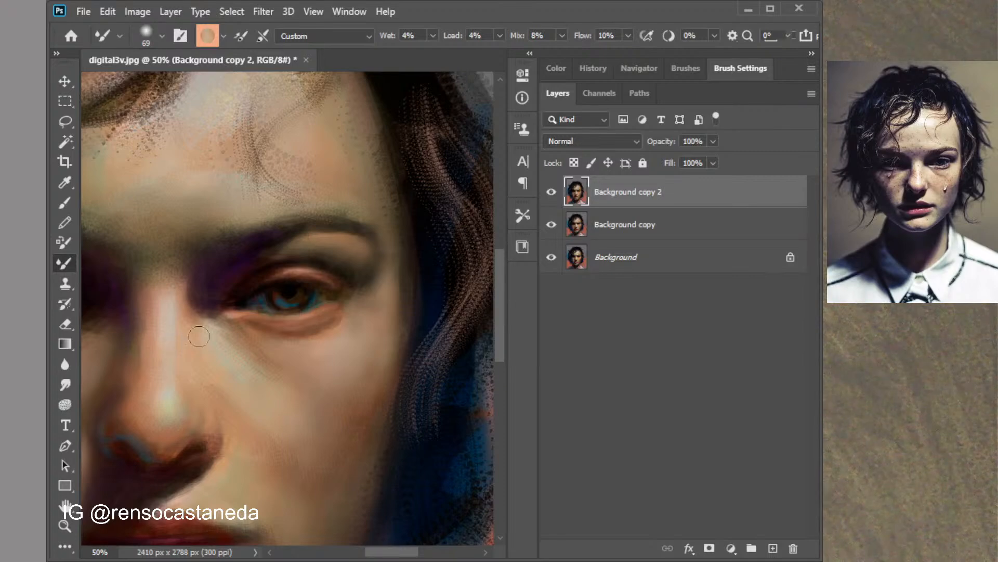
Examine the dotted brush texture and hair strands on the forehead up close, up to 200%
left_click_drag(272, 189, 352, 312)
left_click(348, 225, "ctrl")
left_click(349, 224, "ctrl")
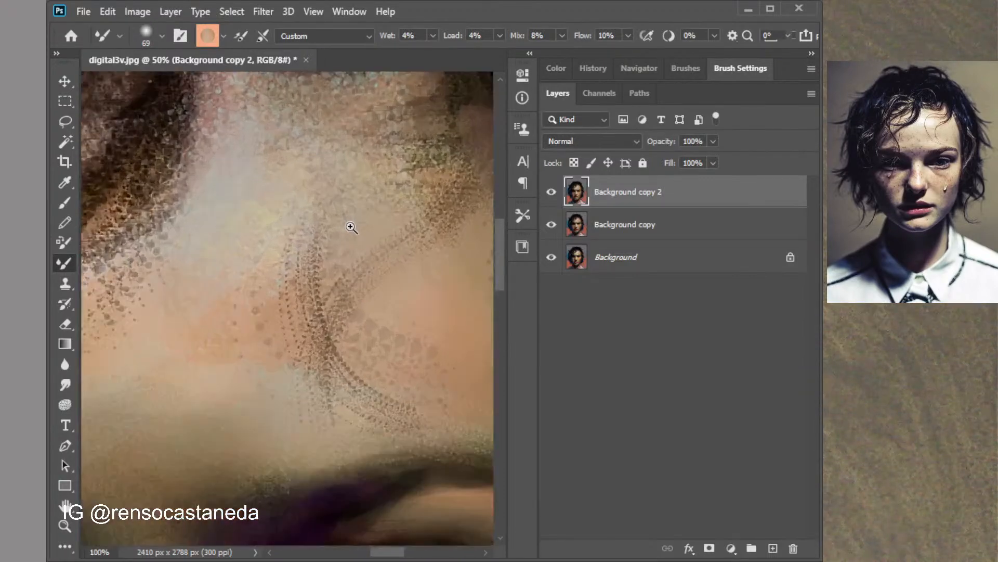
left_click(349, 225, "ctrl")
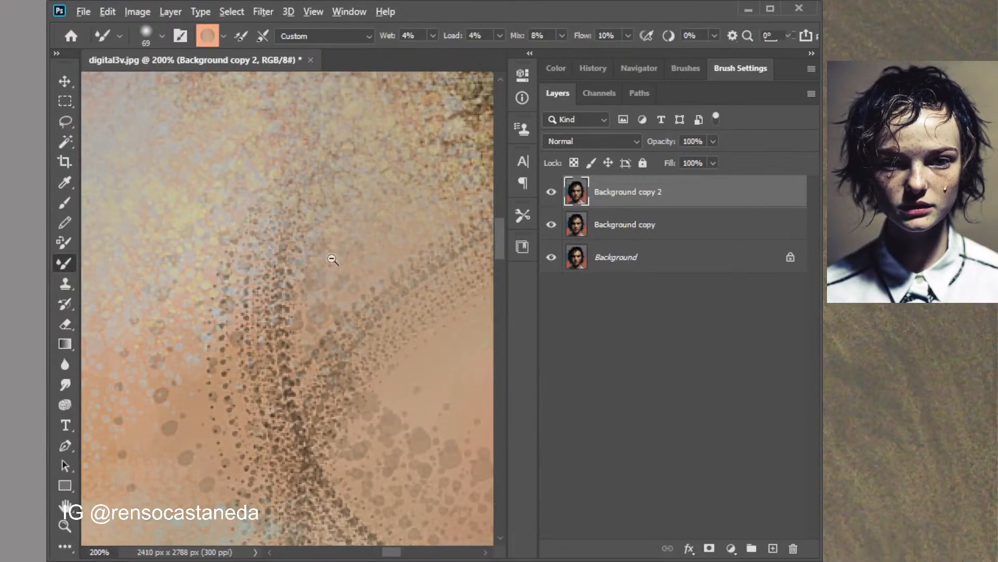
left_click(307, 196, "ctrl+alt")
left_click(316, 207, "ctrl+alt")
left_click(315, 207, "ctrl+alt")
left_click(325, 207, "ctrl+alt")
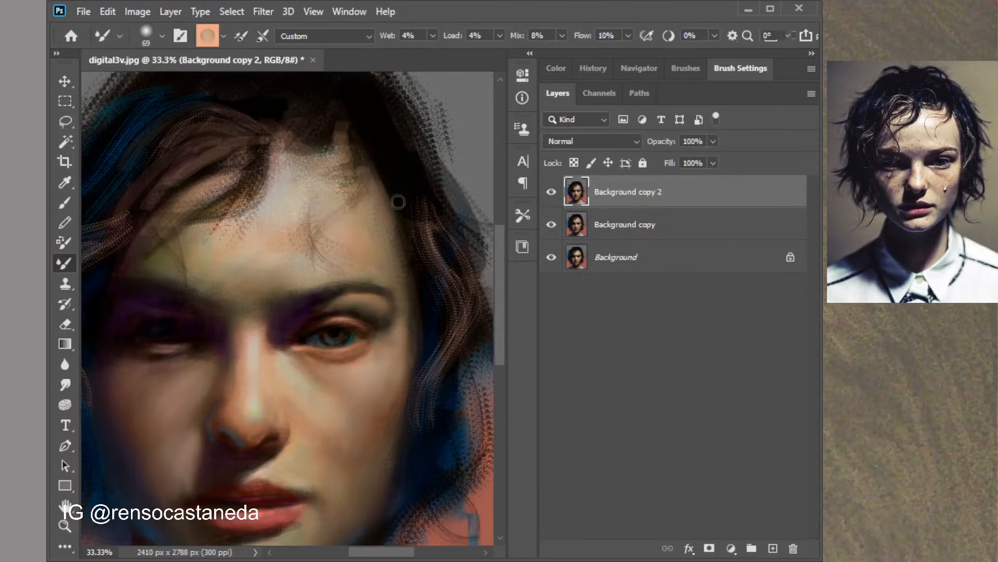
Compare the smoothed painting with the original by toggling the visibility of Background copy 2 and Background copy
left_click(551, 192)
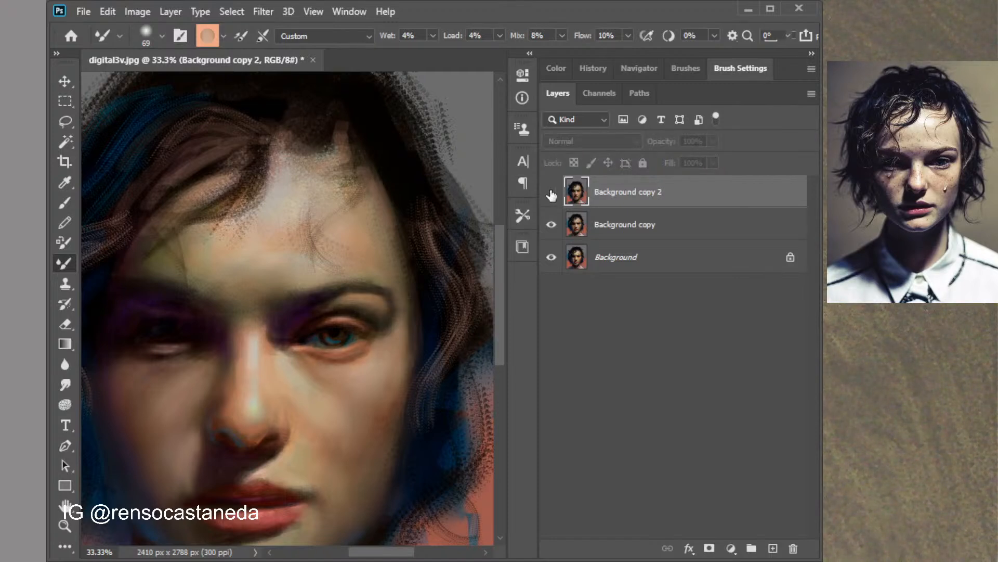
left_click(551, 193)
left_click(552, 193)
left_click(556, 226)
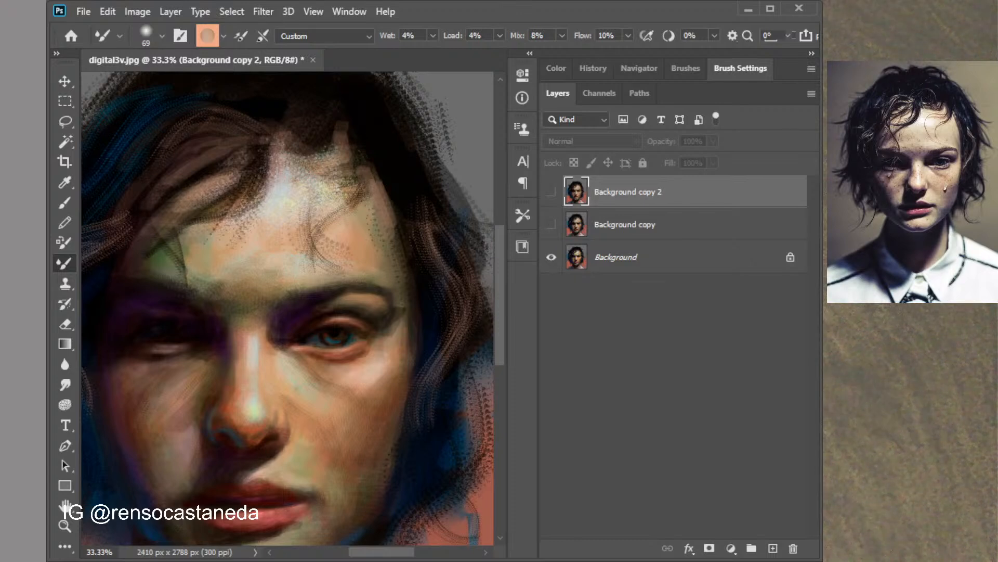
left_click_drag(442, 260, 470, 263)
left_click(552, 227)
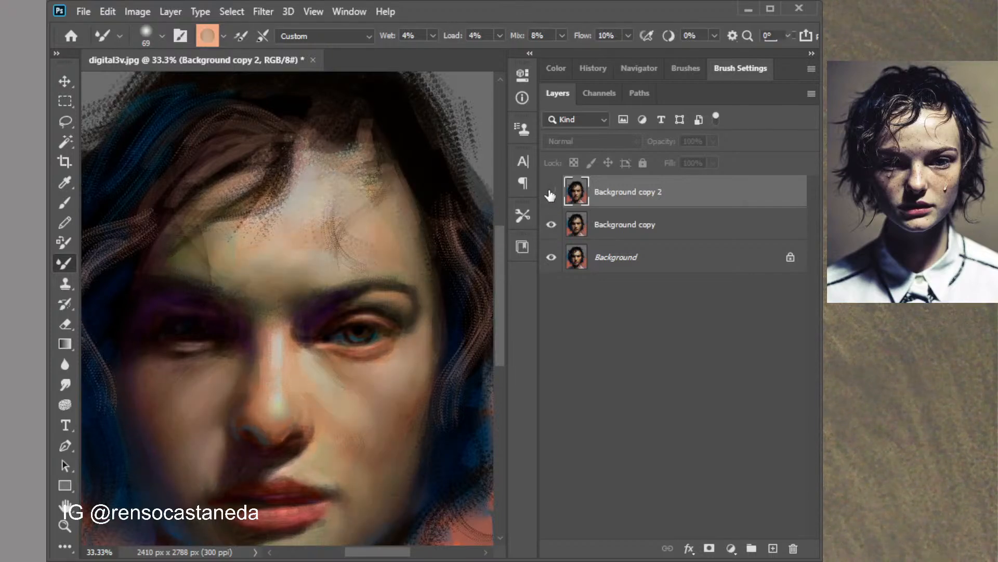
left_click(551, 192)
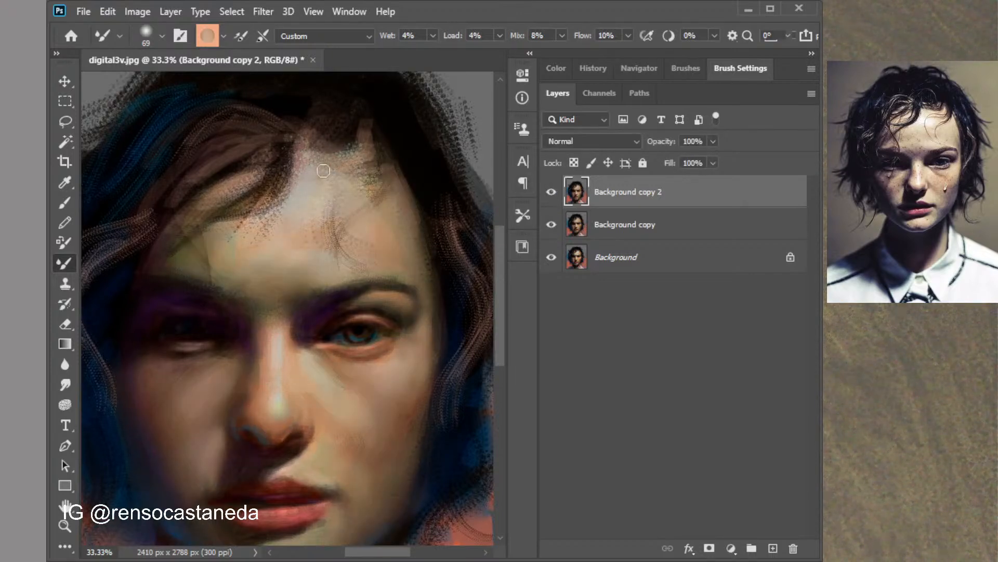
Smooth the forehead from the hairline to above the brows with skin tones sampled from it on Background copy 2
mouse_move(278, 215)
left_mouse_down()
mouse_move(294, 175)
mouse_move(261, 222)
mouse_move(294, 170)
mouse_move(233, 227)
mouse_move(292, 173)
mouse_move(240, 213)
mouse_move(256, 181)
mouse_move(226, 201)
mouse_move(238, 179)
mouse_move(208, 192)
mouse_move(229, 175)
mouse_move(203, 196)
mouse_move(238, 232)
left_mouse_up()
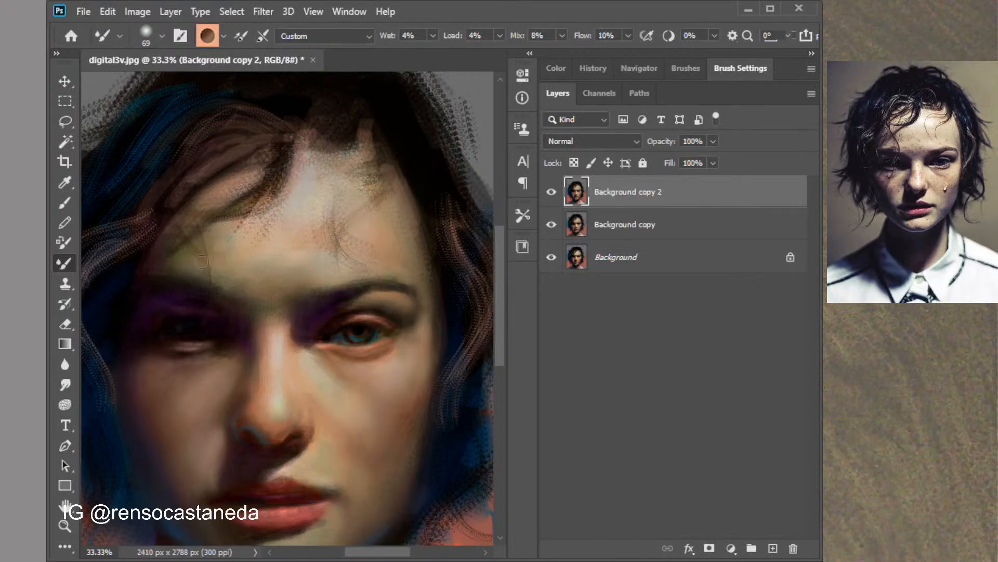
left_click(275, 243, "alt")
left_click_drag(237, 271, 208, 262)
left_click(305, 269, "alt")
mouse_move(311, 199)
left_mouse_down()
mouse_move(292, 161)
mouse_move(294, 180)
mouse_move(299, 148)
mouse_move(273, 203)
mouse_move(305, 148)
mouse_move(314, 159)
mouse_move(363, 156)
mouse_move(339, 159)
mouse_move(361, 162)
mouse_move(325, 177)
mouse_move(388, 193)
mouse_move(405, 214)
mouse_move(386, 202)
mouse_move(350, 235)
mouse_move(383, 186)
mouse_move(331, 205)
mouse_move(322, 196)
mouse_move(348, 168)
mouse_move(319, 167)
mouse_move(322, 184)
mouse_move(303, 217)
mouse_move(315, 245)
left_mouse_up()
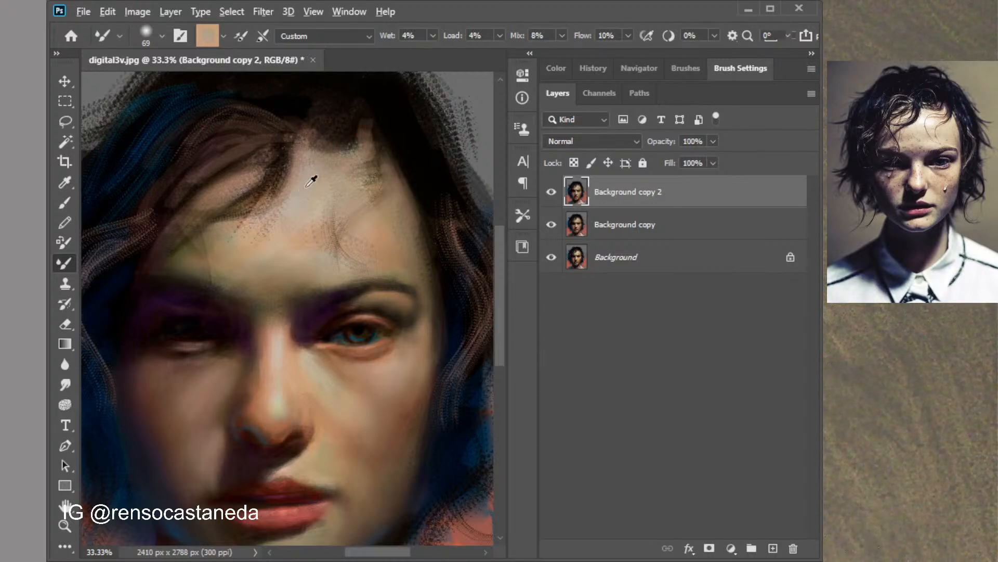
left_click(328, 184, "alt")
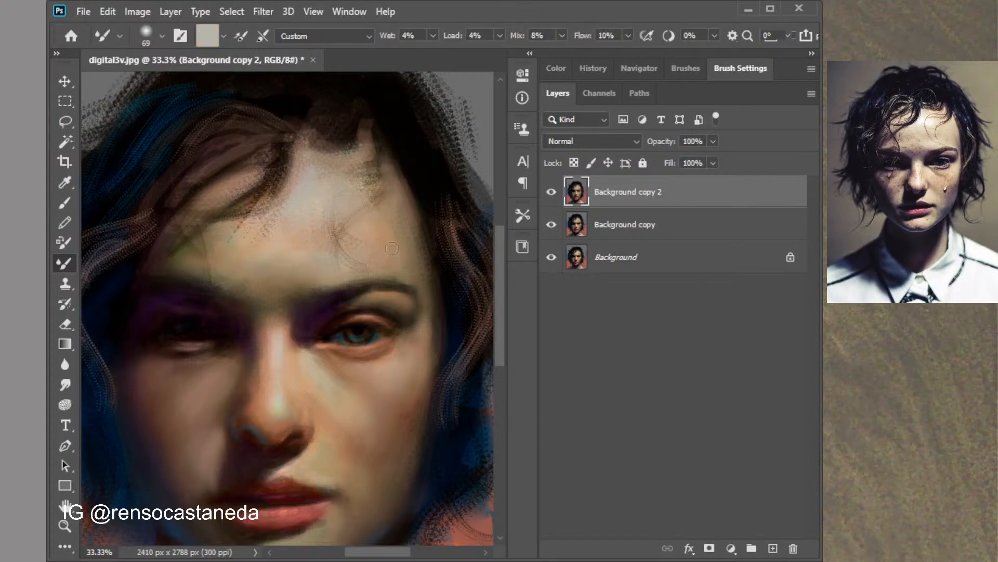
left_click_drag(392, 248, 401, 256)
Switch to the Brush tool with the hard round 123 tip, set to 52 px and 27% opacity
scroll(404, 398, "down", 3)
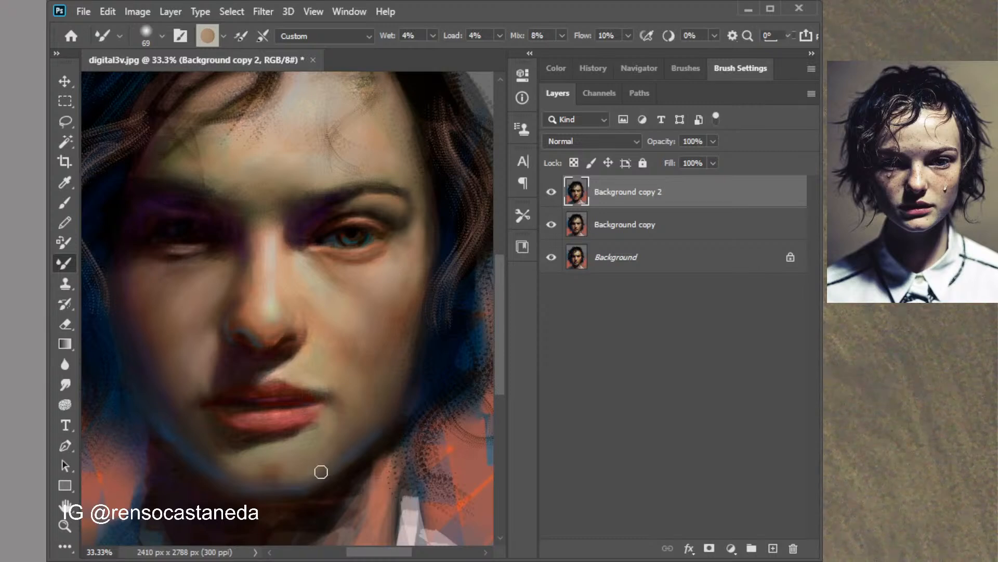
left_click_drag(372, 466, 394, 419)
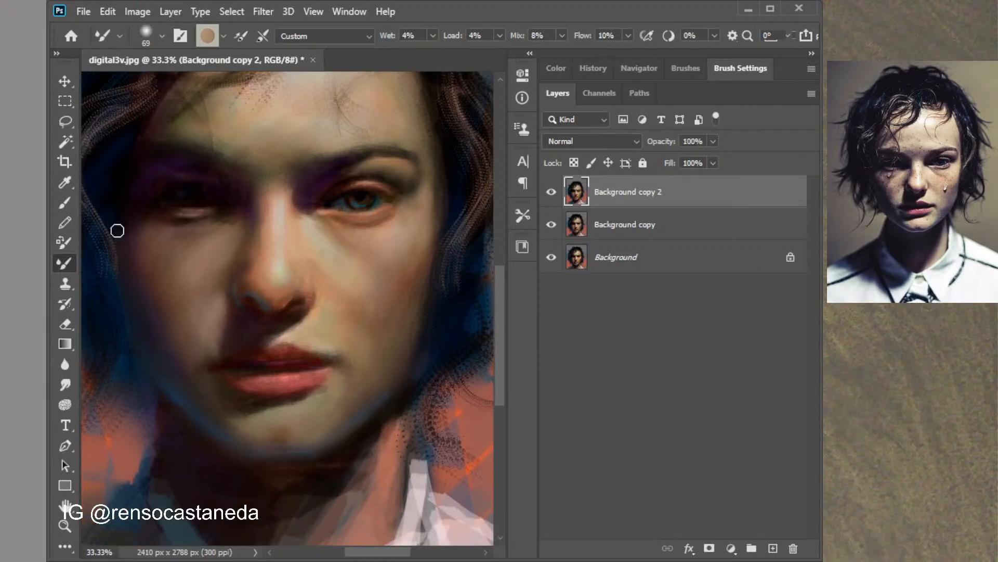
left_click(65, 202)
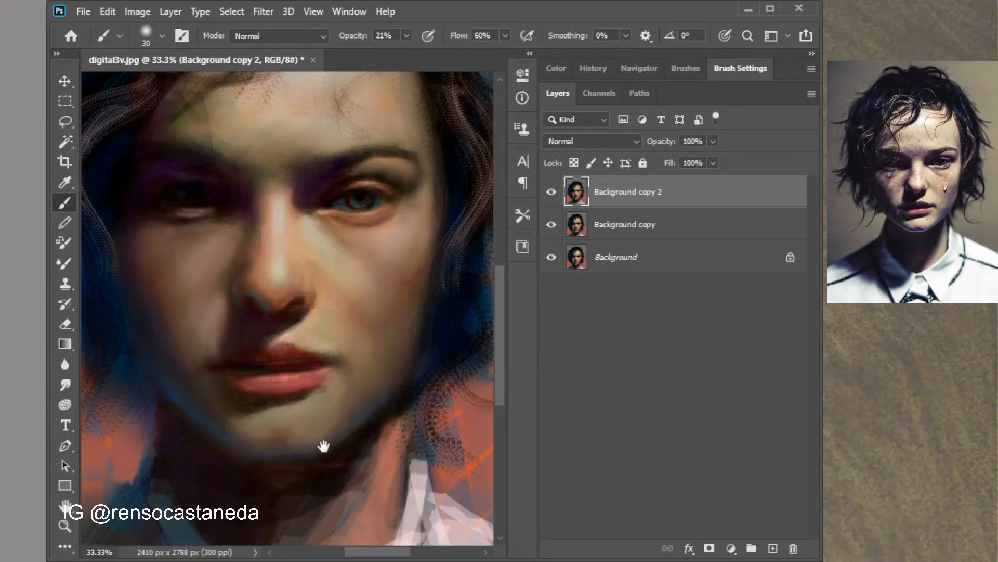
left_click(315, 460, "ctrl")
left_click(305, 458, "ctrl")
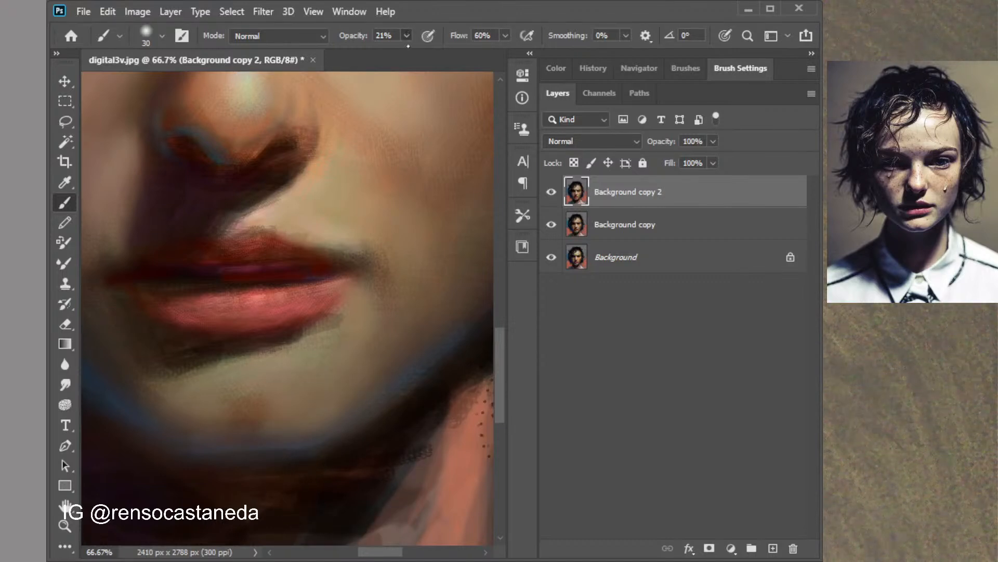
left_click(555, 68)
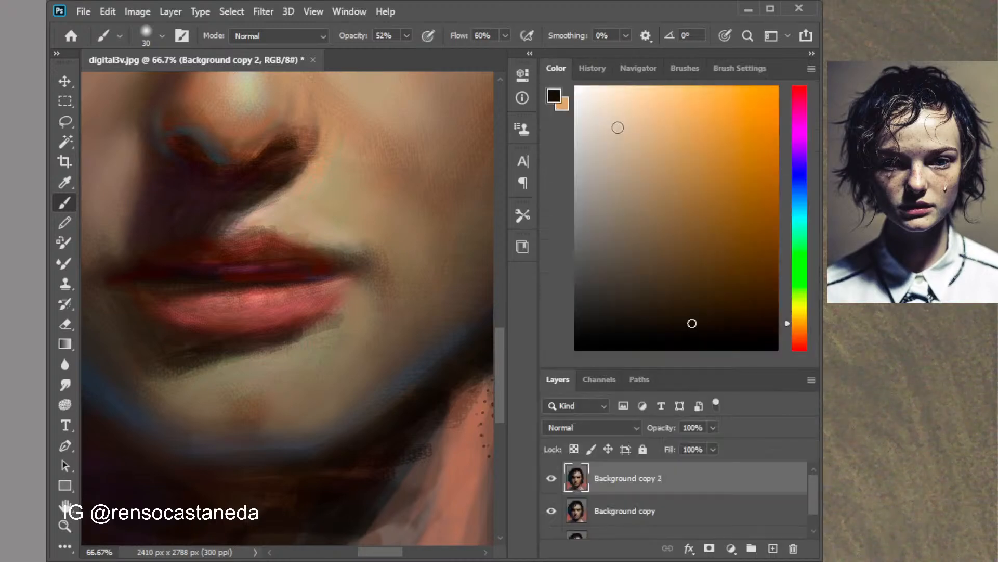
left_click(714, 68)
left_click(691, 99)
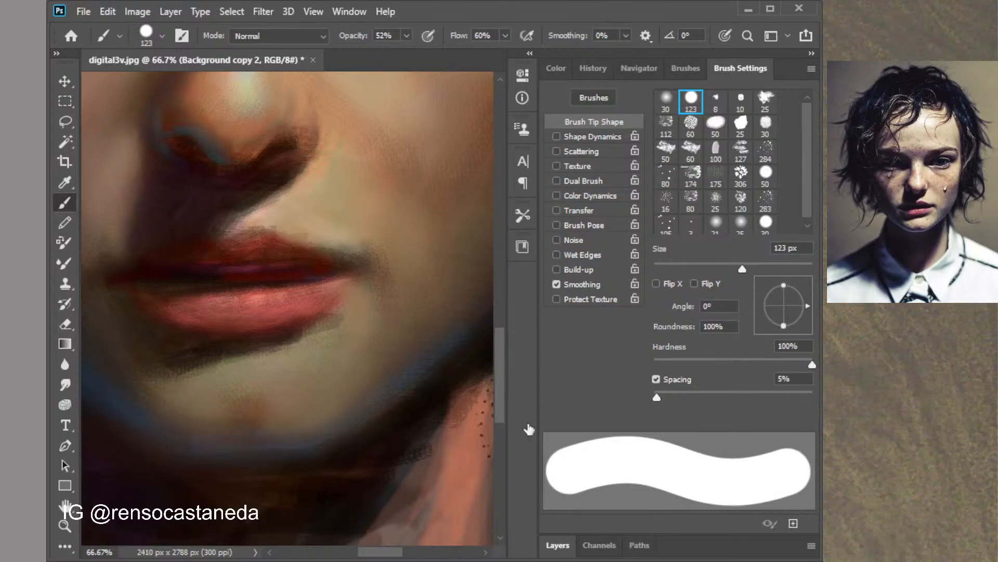
left_click_drag(709, 265, 694, 266)
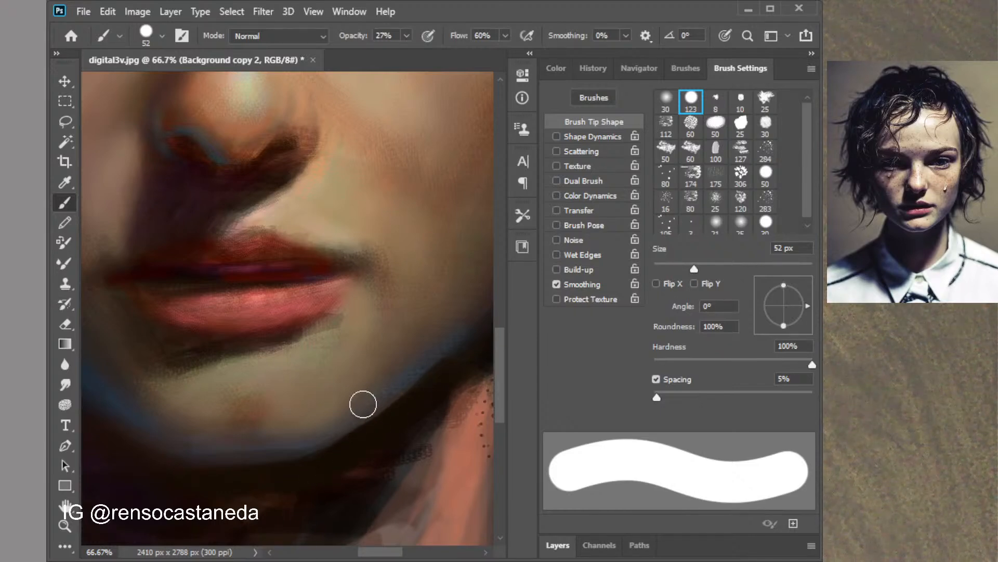
Sharpen the jawline on the lit side by painting dark brown shadow along its lower edge
left_click(394, 410)
left_click(394, 412)
left_click(392, 415)
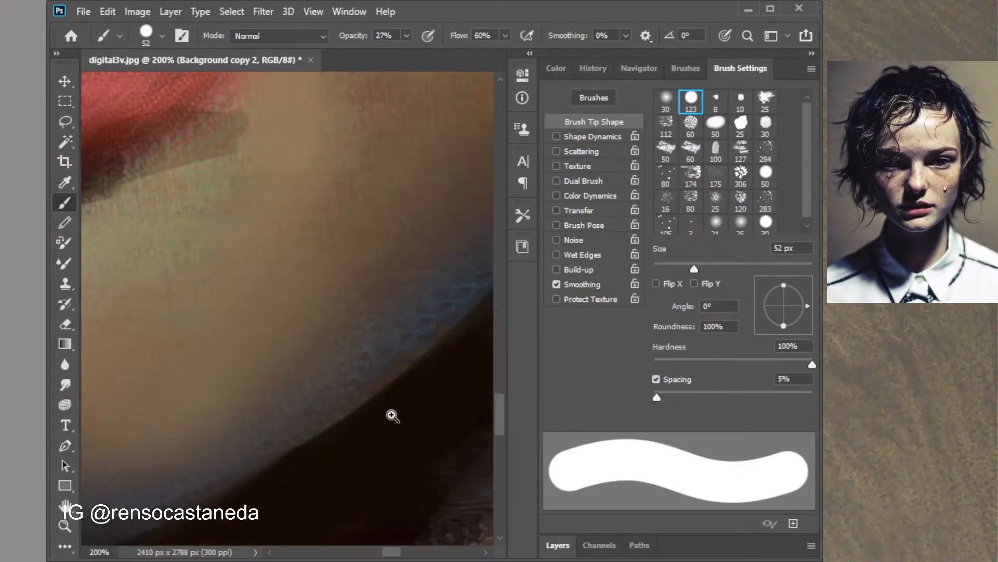
left_click(387, 416, "alt")
left_click(388, 422, "alt")
left_click(387, 422, "alt")
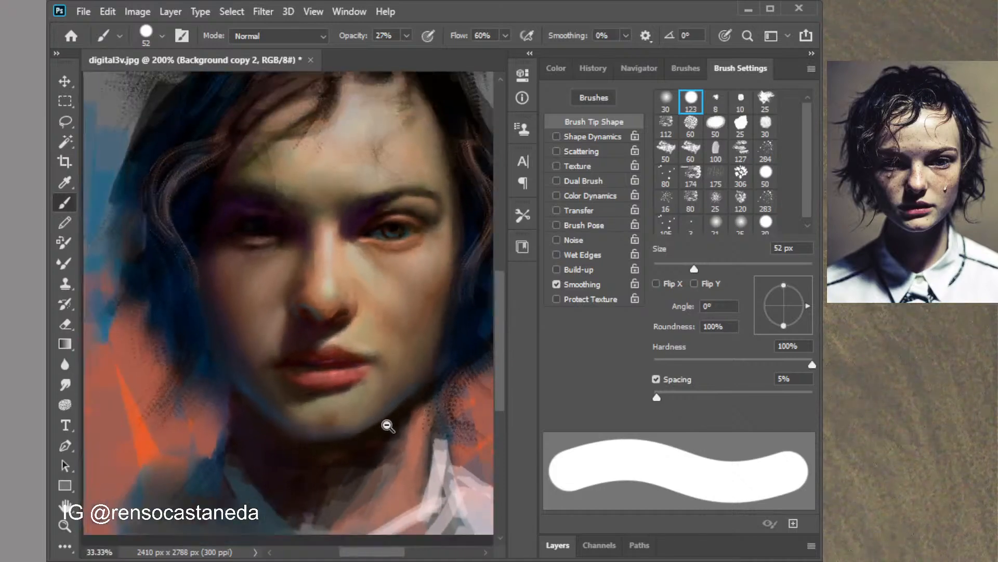
left_click(448, 399, "ctrl")
left_click(448, 399, "ctrl")
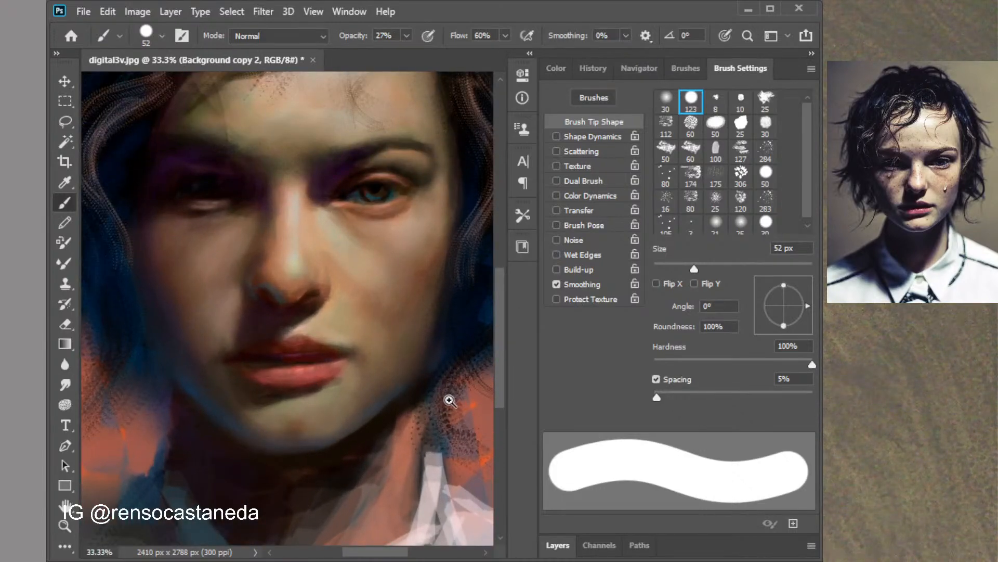
left_click(445, 401, "ctrl")
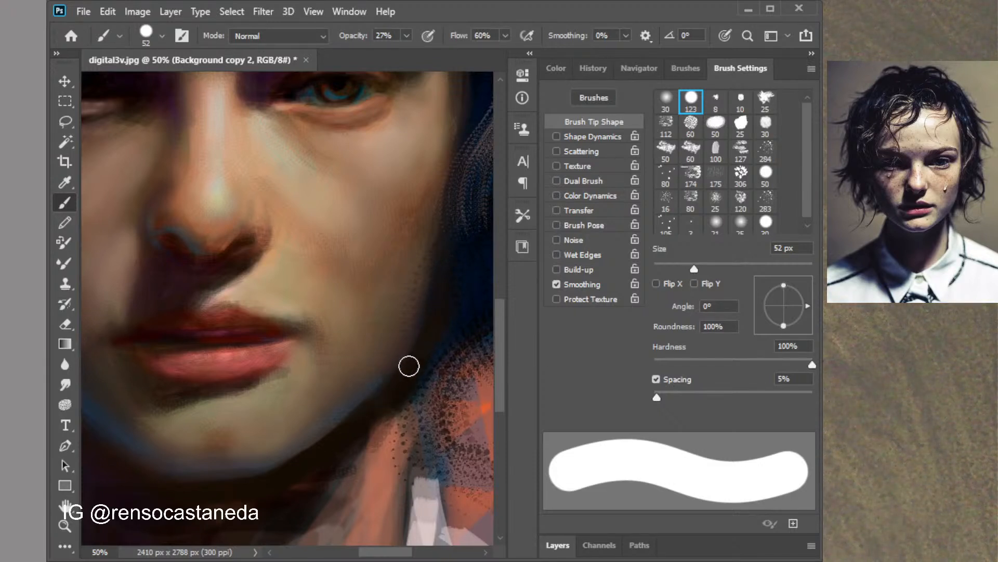
left_click_drag(279, 430, 338, 446)
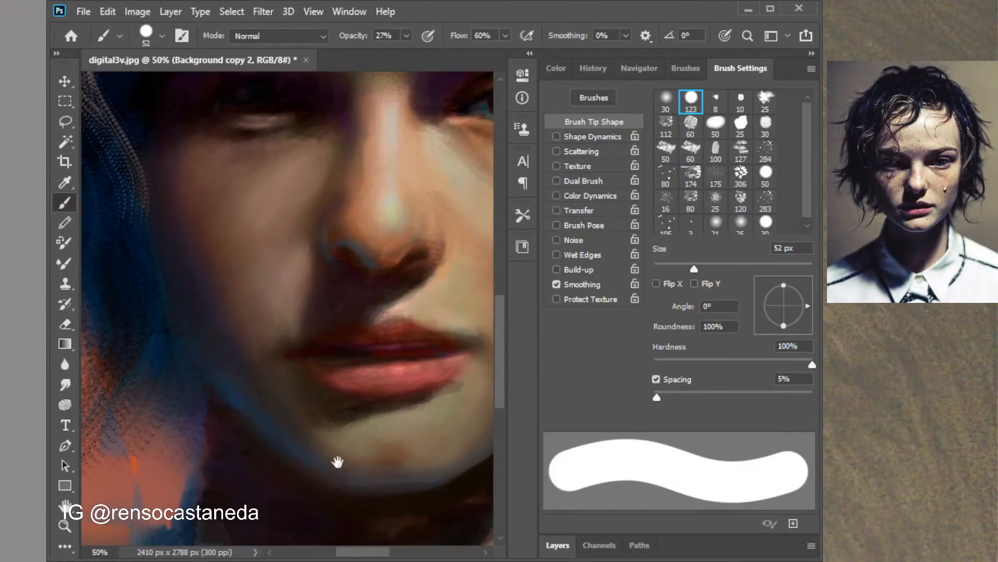
Define the lit side's face edge beside the eye and cheek with dark strokes against the hair
left_click_drag(359, 365, 261, 458)
left_click_drag(461, 278, 315, 404)
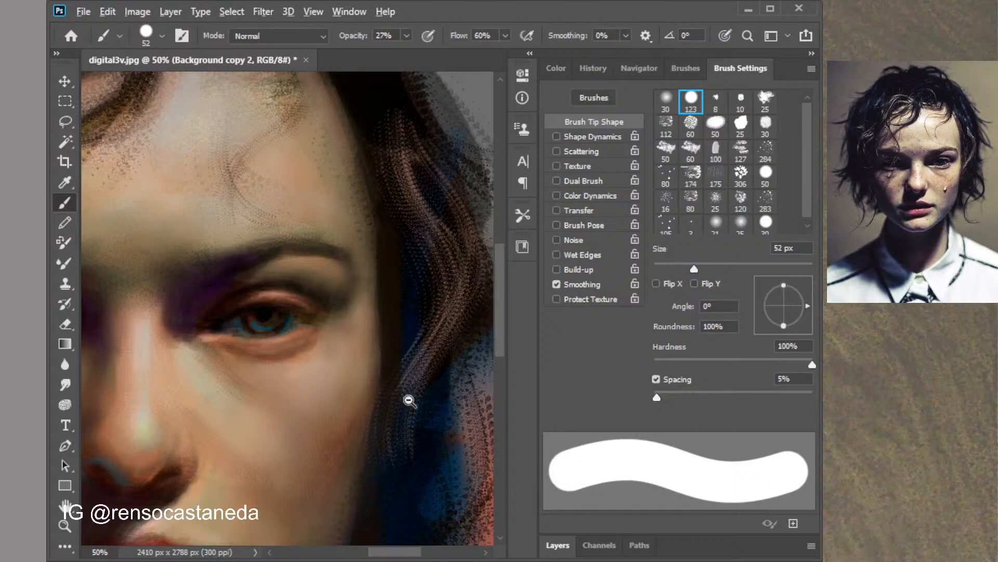
scroll(419, 404, "down", 2)
left_click_drag(430, 412, 447, 374)
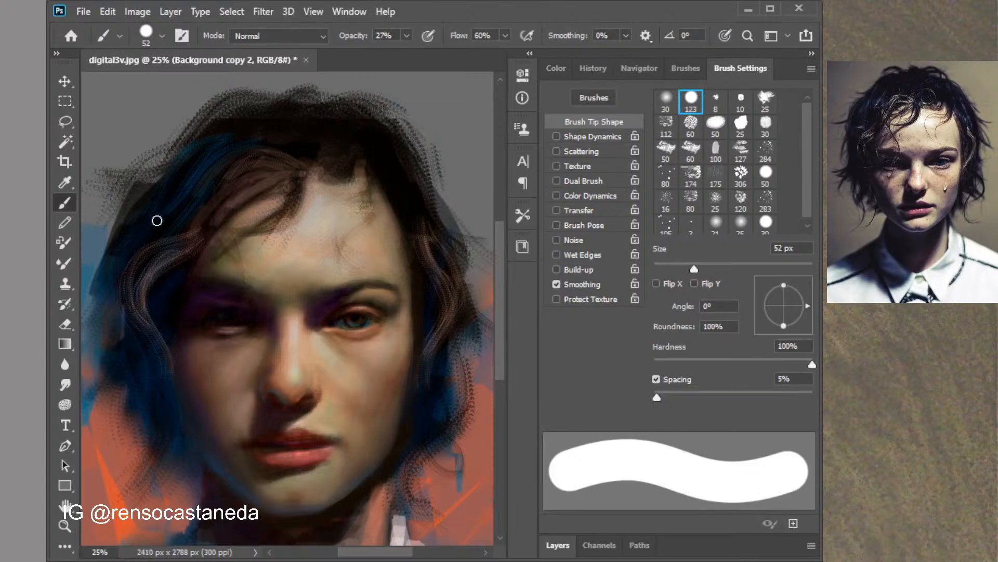
Blend the hairline above the forehead using the 69 px Mixer Brush with dark brown sampled from the hair
left_click(64, 263)
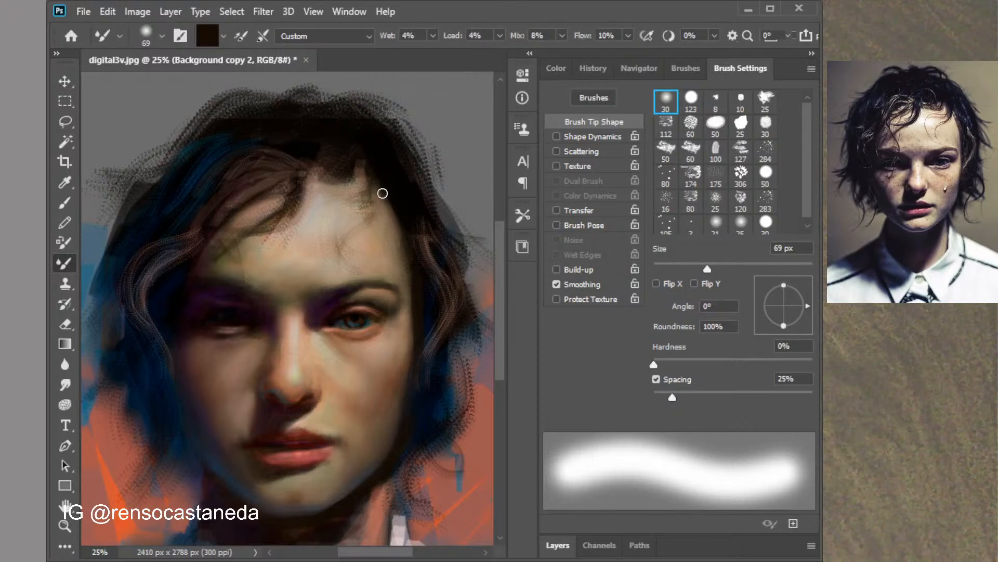
left_click(393, 211, "alt")
left_click(373, 158, "alt")
left_click_drag(366, 149, 325, 184)
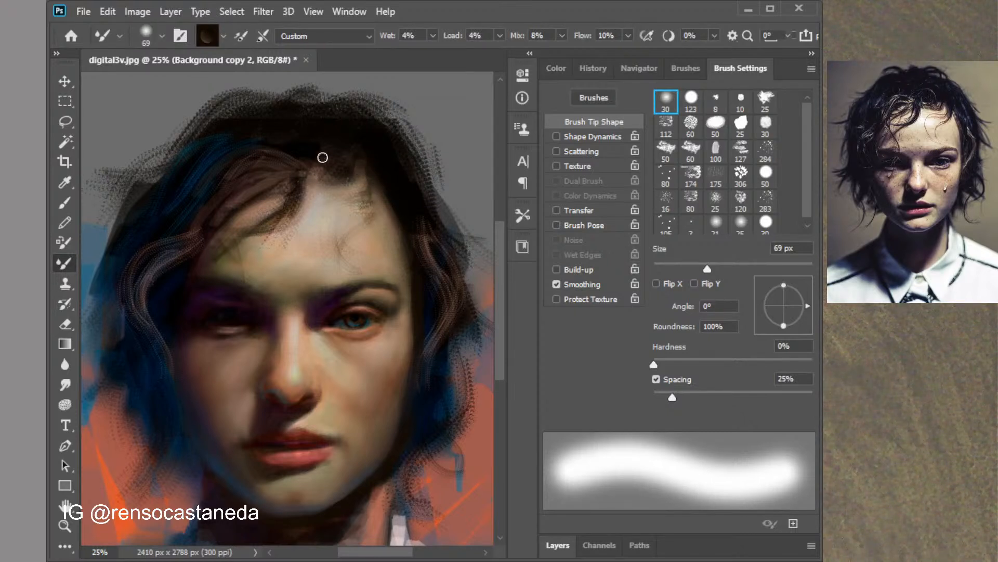
left_click(323, 158, "alt")
left_click(341, 201, "ctrl+alt")
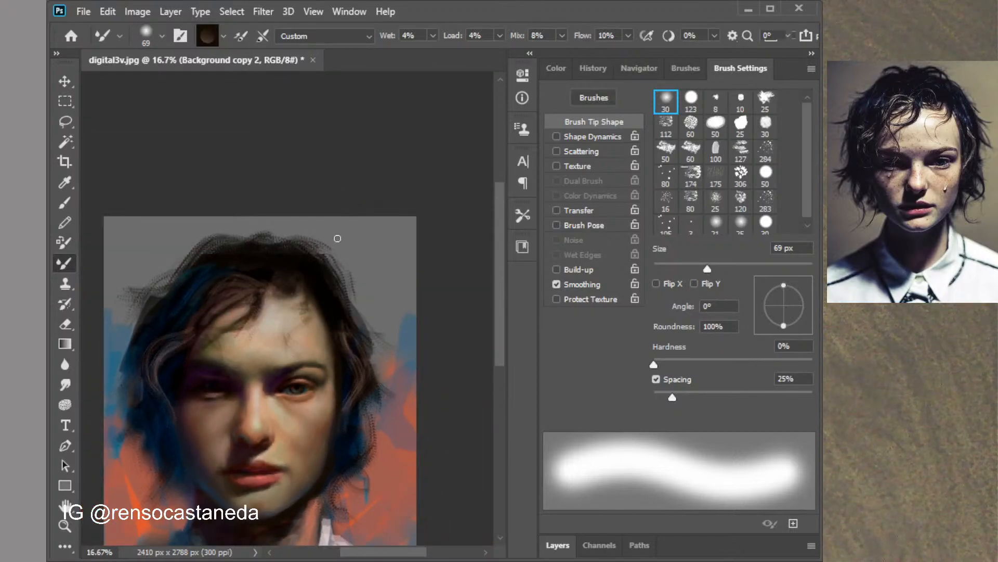
left_click_drag(325, 261, 369, 185)
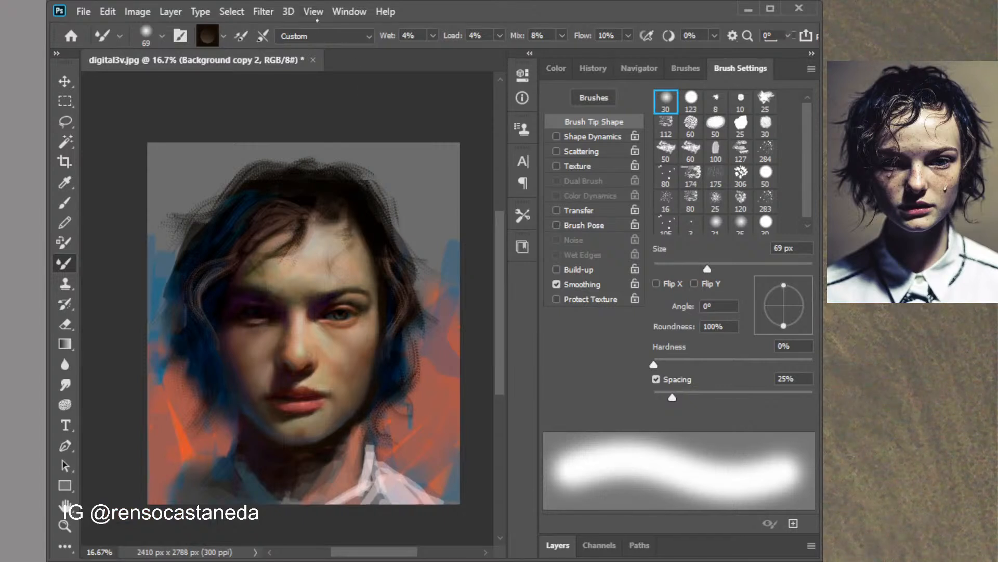
Soften the hair's outer contour over the crown by blending it into the grey background with the Mixer Brush at 149 px
key("ctrl+0")
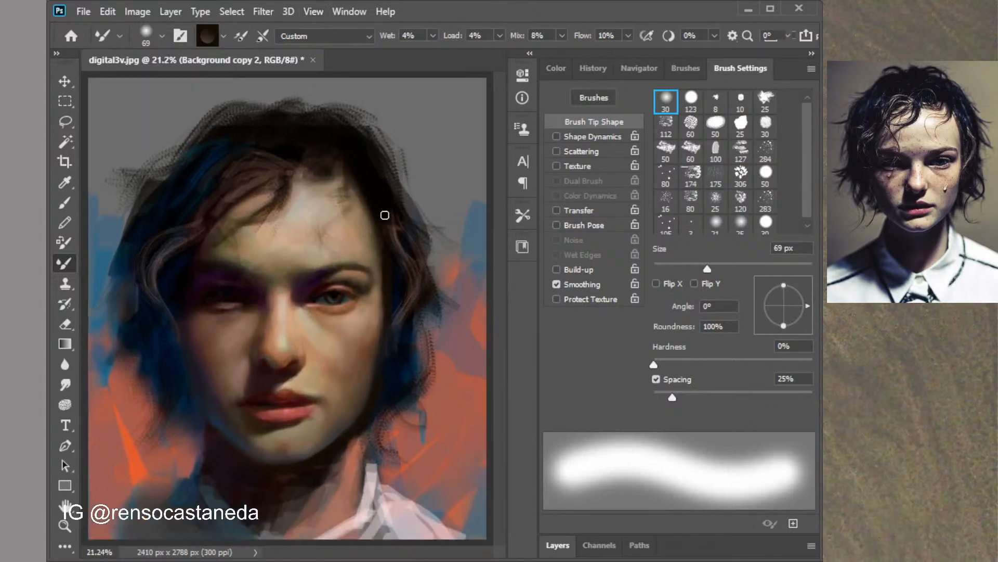
left_click(744, 269)
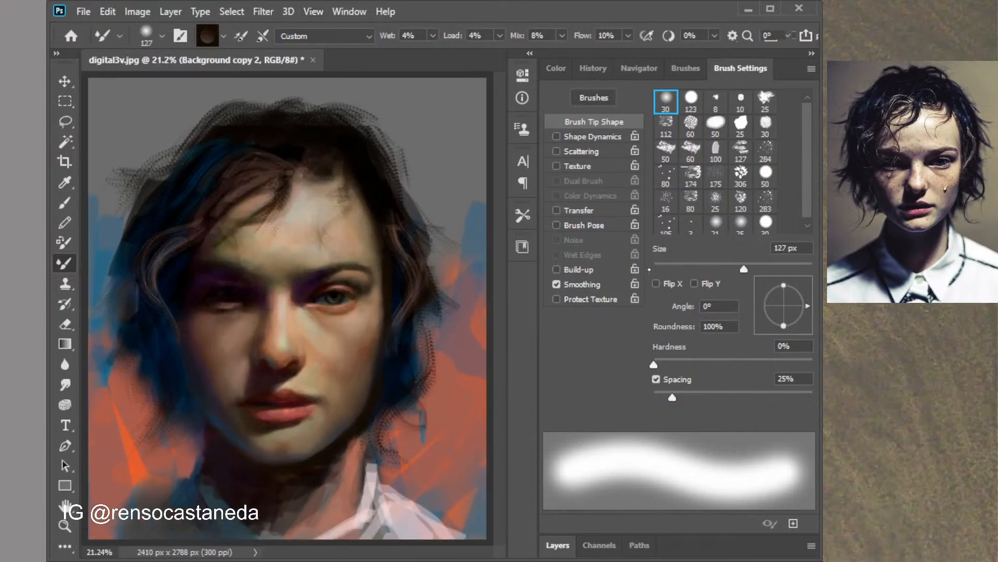
left_click(752, 268)
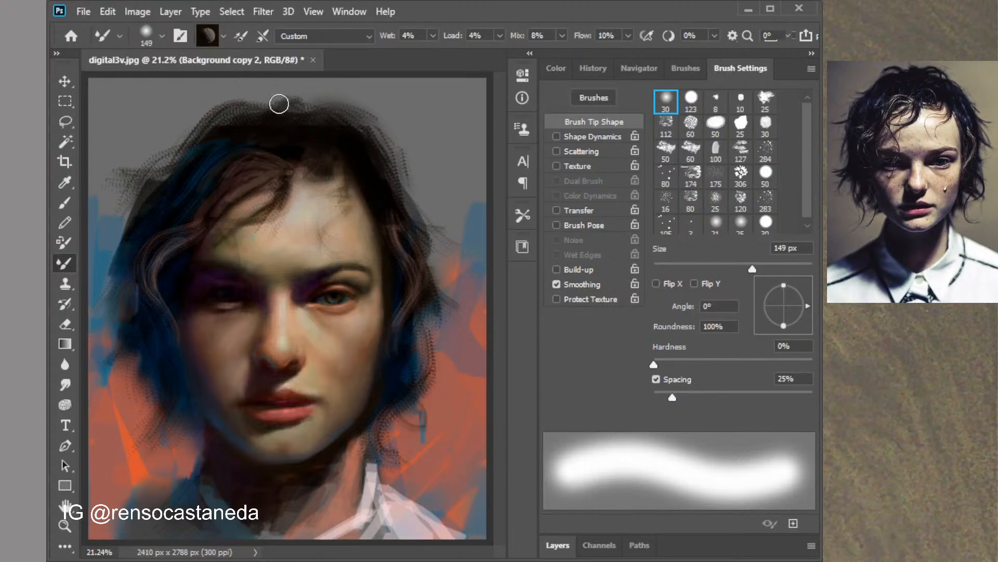
mouse_move(278, 104)
left_mouse_down()
mouse_move(204, 115)
mouse_move(274, 103)
mouse_move(137, 183)
mouse_move(294, 129)
mouse_move(302, 100)
mouse_move(343, 113)
mouse_move(327, 110)
mouse_move(368, 156)
left_mouse_up()
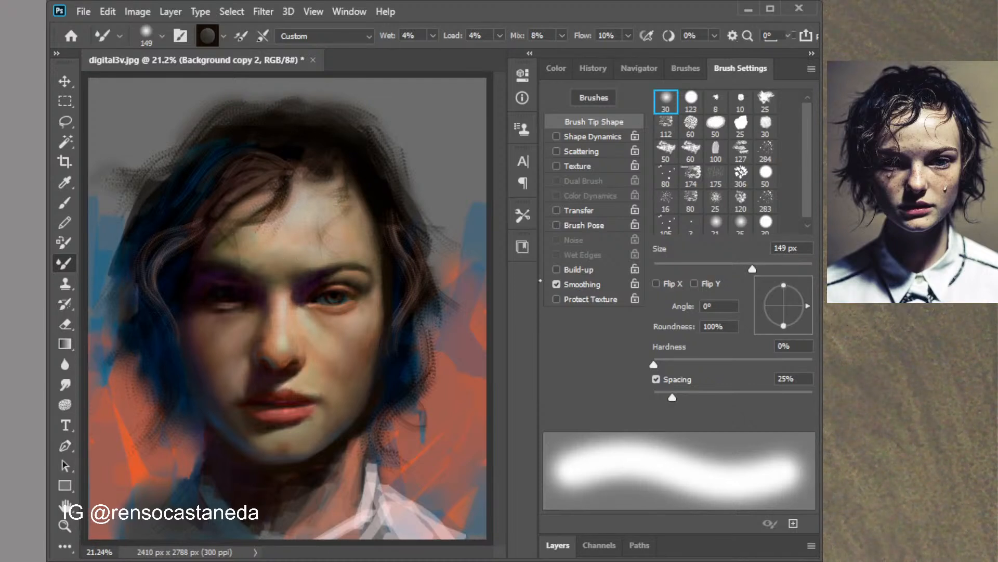
Blend the forehead above the shadowed eye with the Mixer Brush at 80 px, using sampled skin tones and light beige
left_click(717, 266)
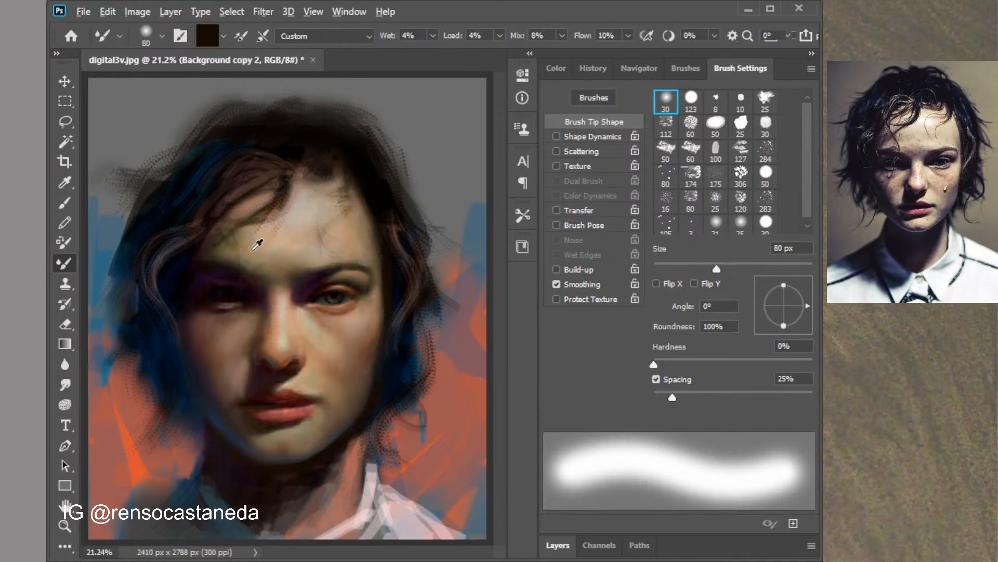
left_click(256, 251, "alt")
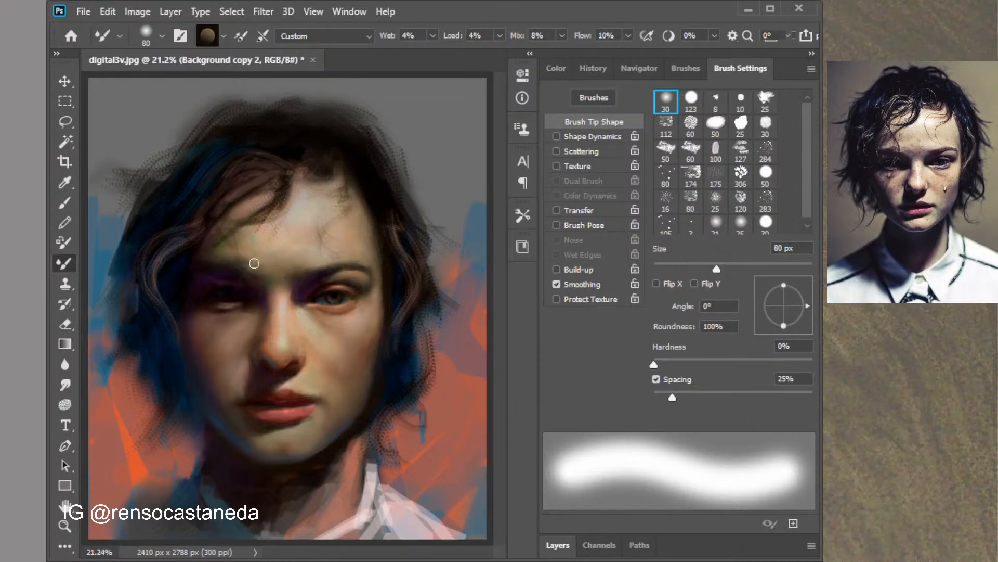
left_click(555, 68)
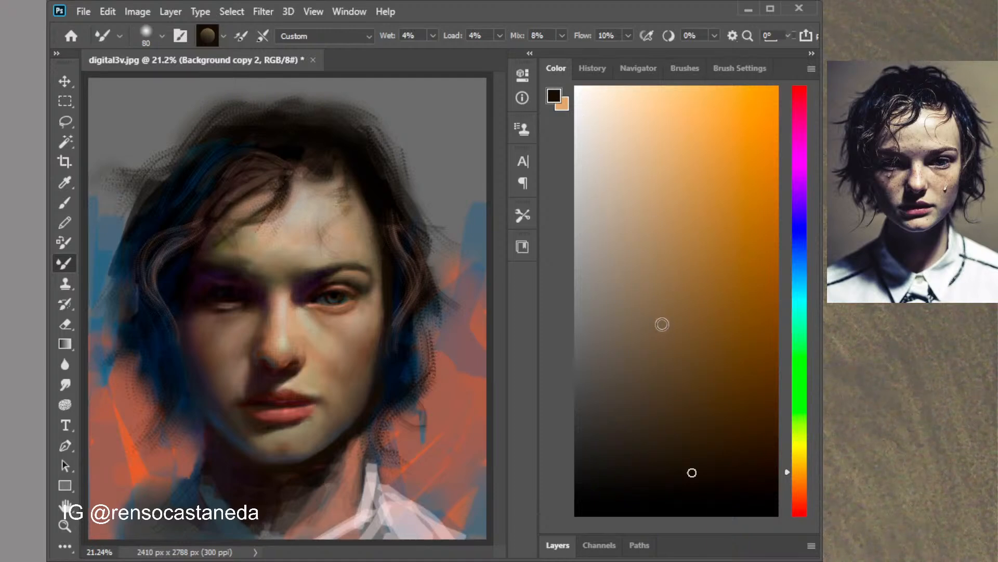
left_click(641, 285)
left_click(225, 254, "alt")
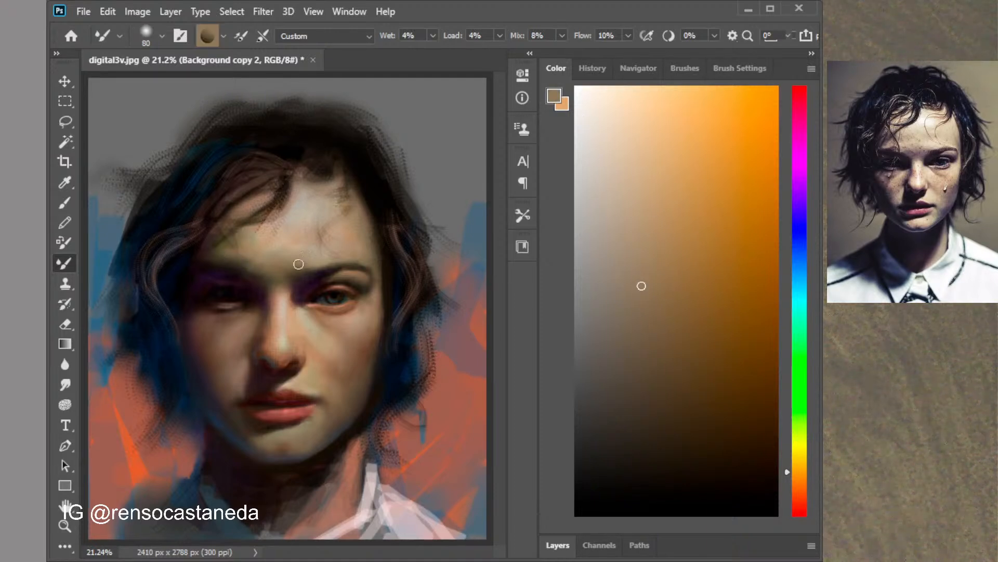
left_click(611, 183)
left_click(222, 257, "alt")
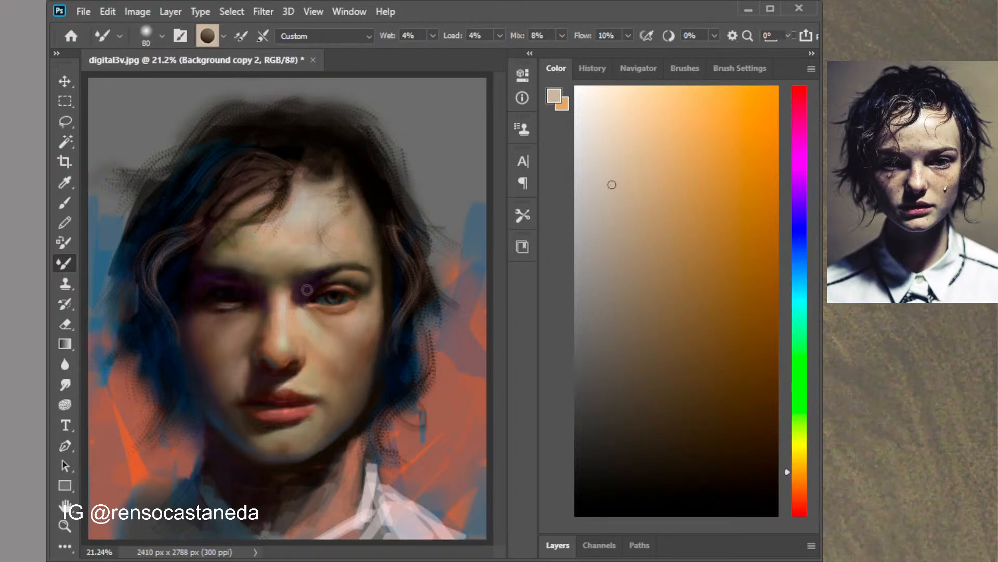
left_click(625, 198)
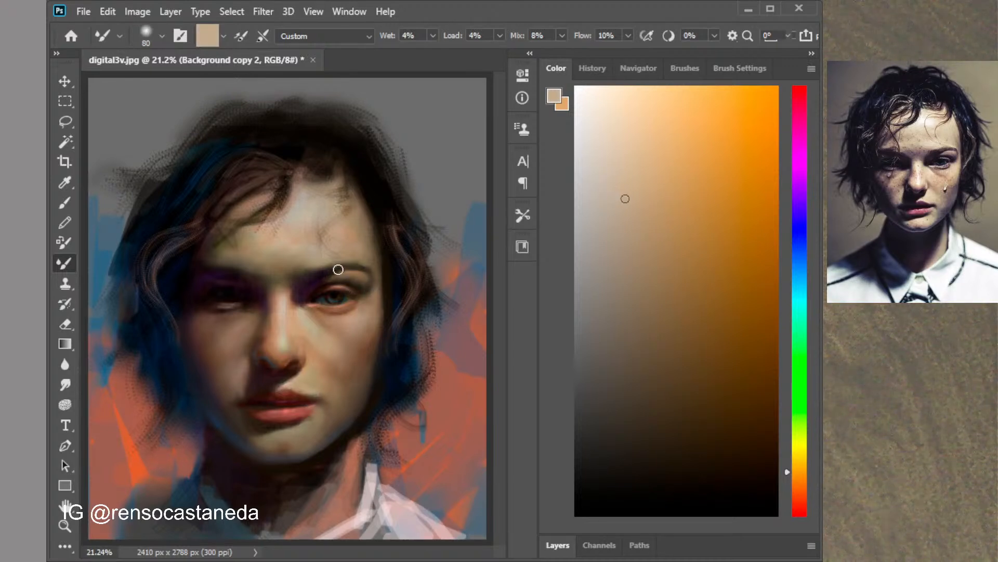
Soften the lit side's eyebrow with its sampled dark tones and sample the forehead skin near the hairline
left_click(357, 266, "alt")
left_click(334, 266, "alt")
left_click(335, 269, "alt")
left_click_drag(334, 269, 323, 273)
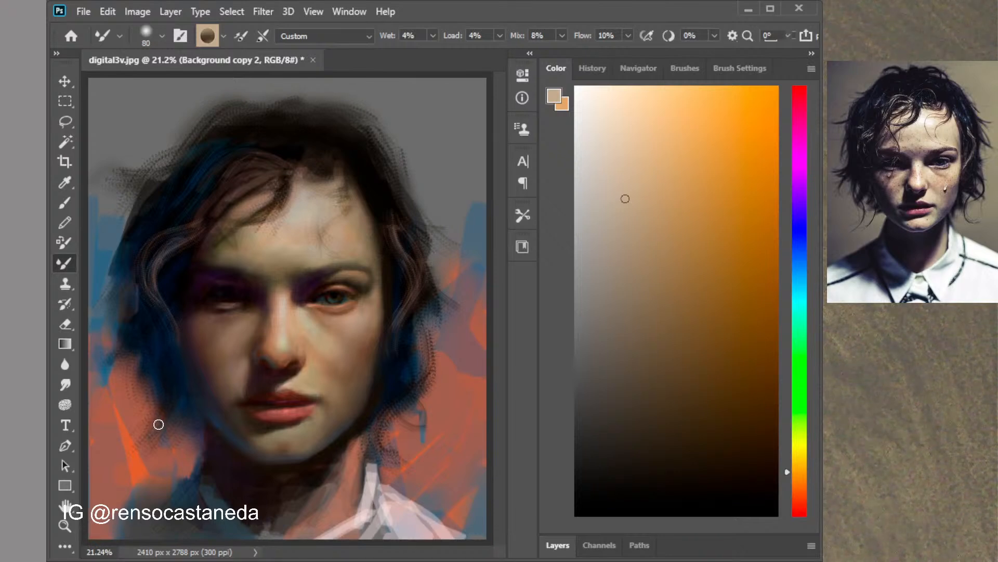
left_click(346, 181, "alt")
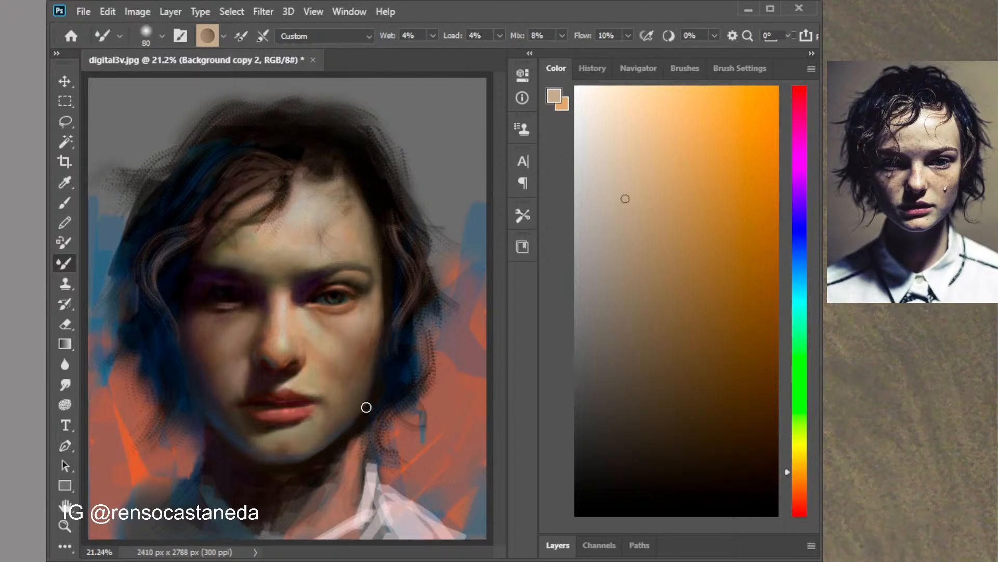
Blend the lips toward their shadowed corner with reds and dark browns sampled from and around the mouth
left_click(628, 477)
left_click(322, 399, "alt")
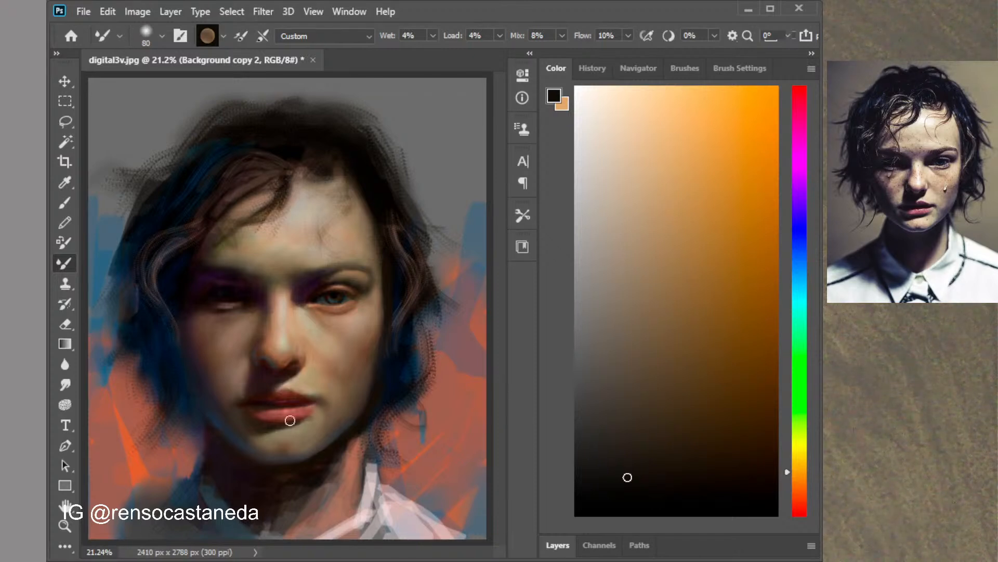
left_click(288, 397, "alt")
left_click(286, 395, "alt")
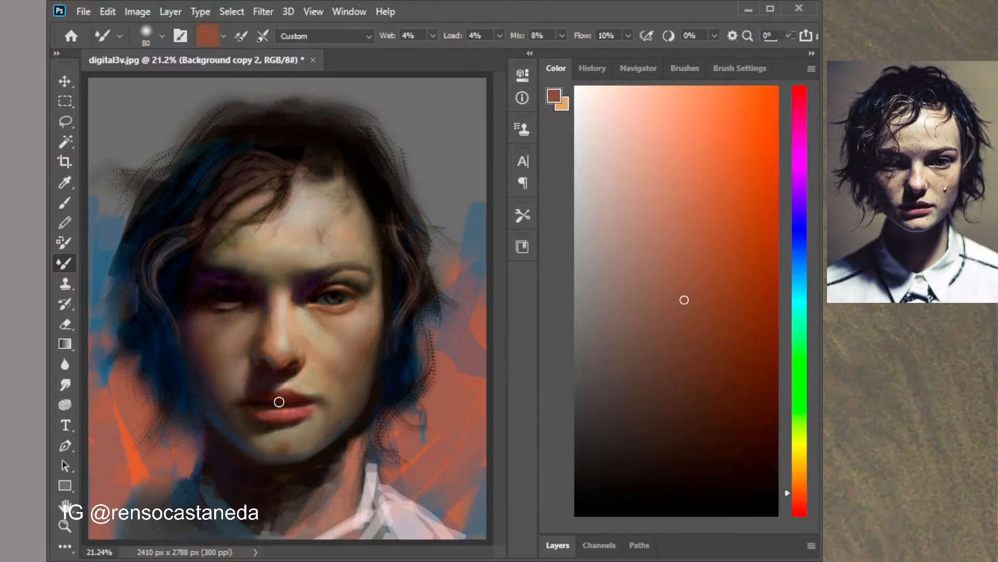
left_click(289, 407, "alt")
left_click(265, 405, "alt")
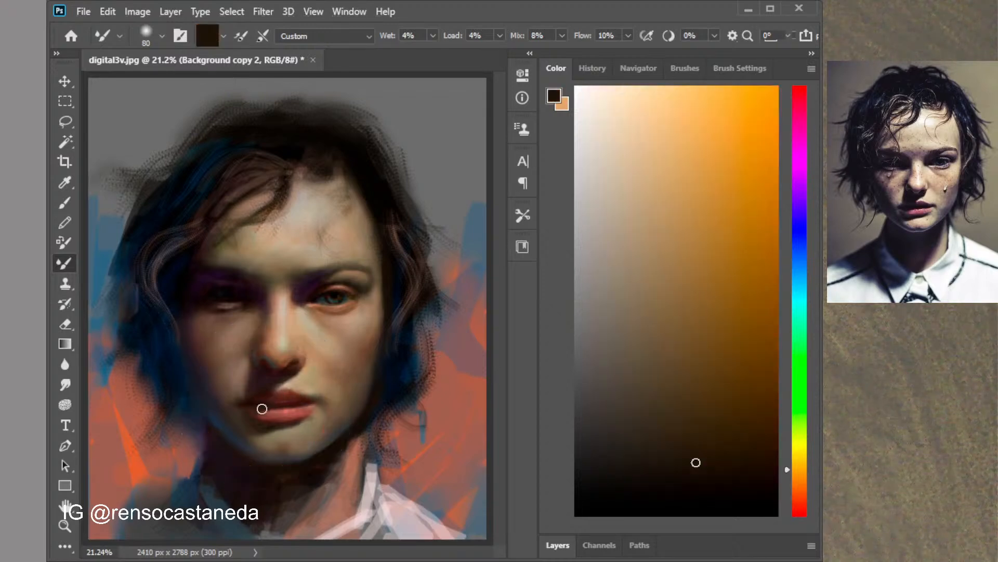
left_click_drag(259, 401, 252, 403)
Deepen the shadowed corner of the mouth and the dark side of the nose with a near-black red
left_click(714, 473)
left_click(799, 500)
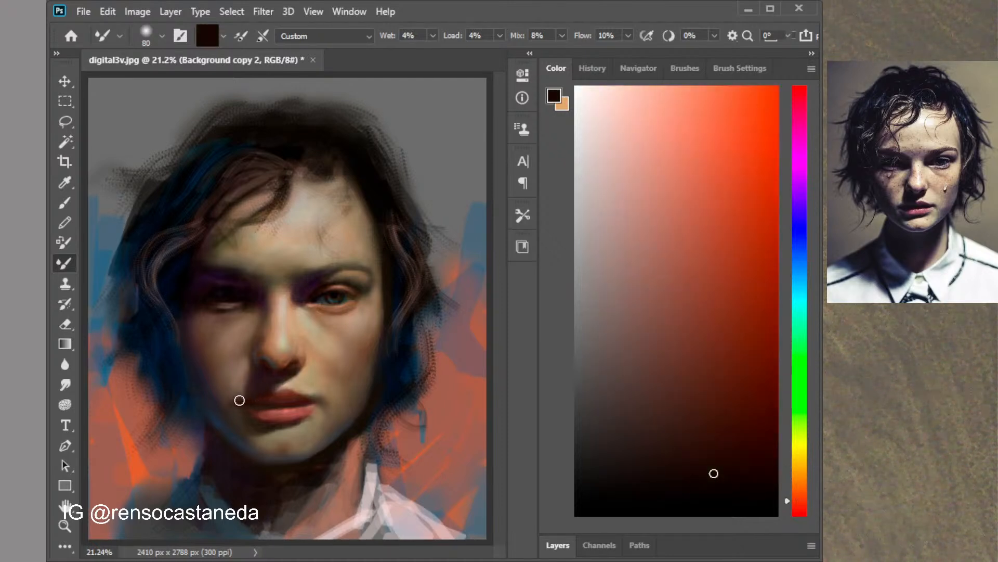
left_click_drag(239, 401, 250, 403)
left_click_drag(261, 323, 260, 341)
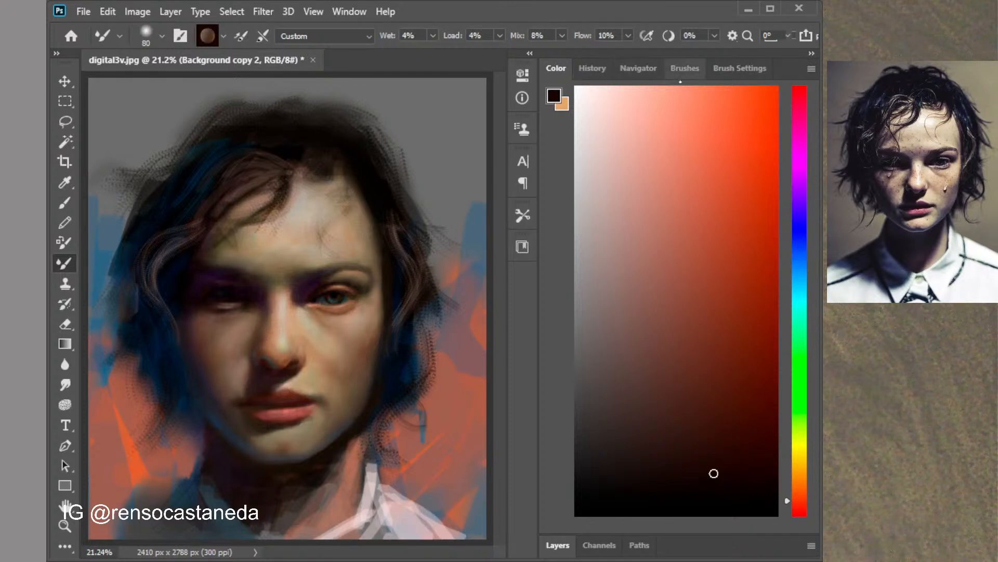
Compare the smoothing stages by hiding and restoring the Background copy 2 and Background copy layers
left_click(559, 545)
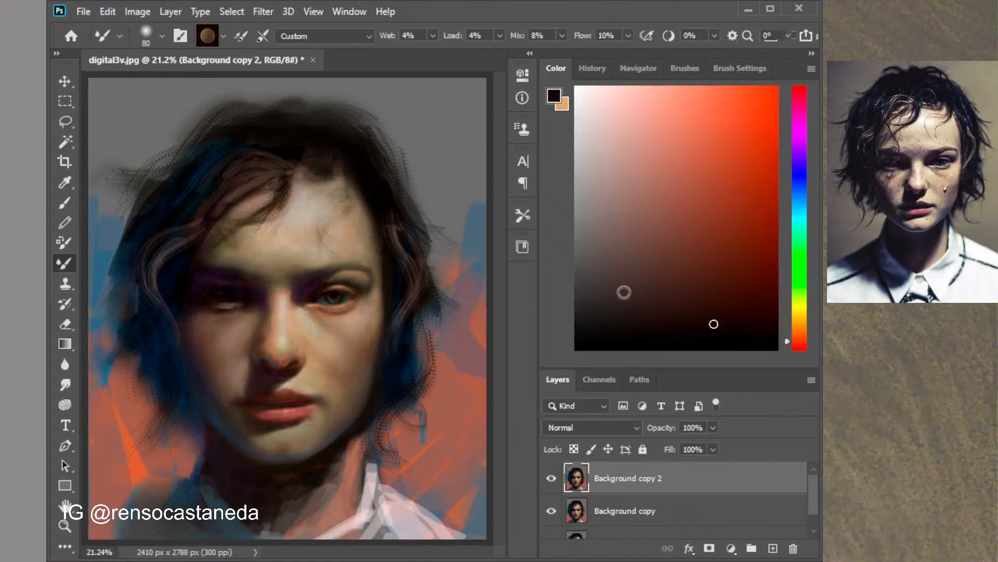
left_click(553, 480)
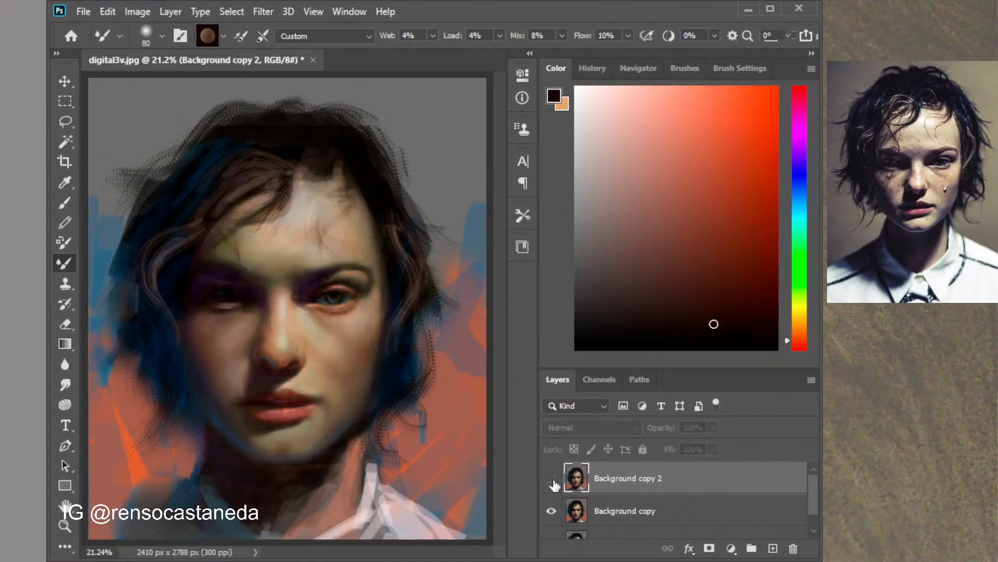
left_click(552, 511)
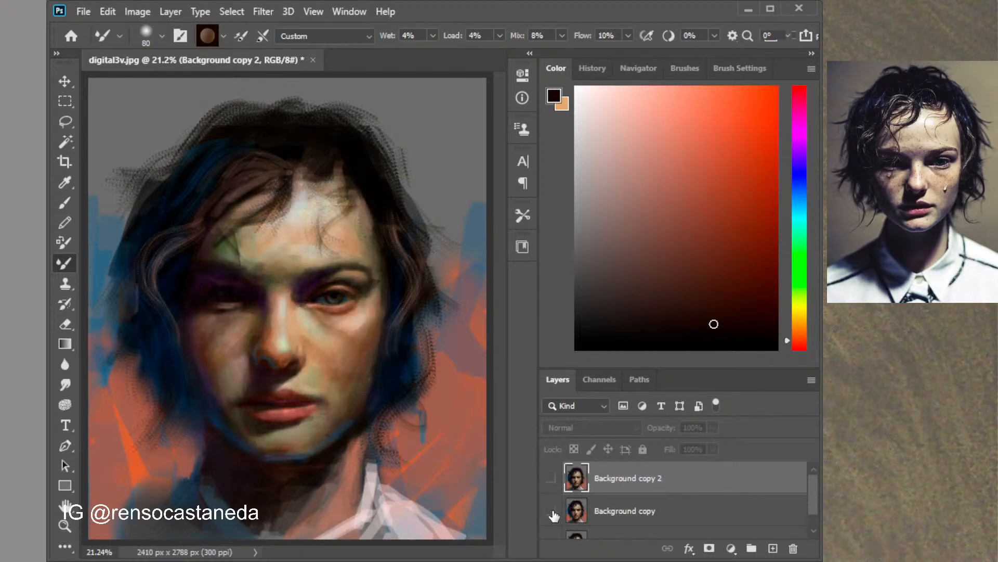
left_click(552, 512)
left_click(551, 479)
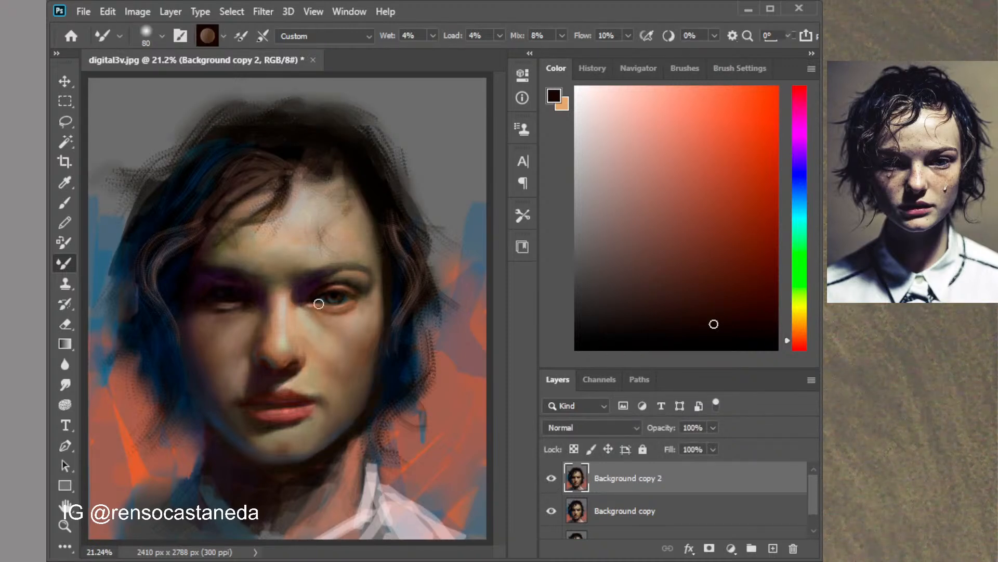
Blend the nose bridge and inner corner of the lit eye with sampled dark purple, and smooth the lower lit cheek
left_click(296, 280, "alt")
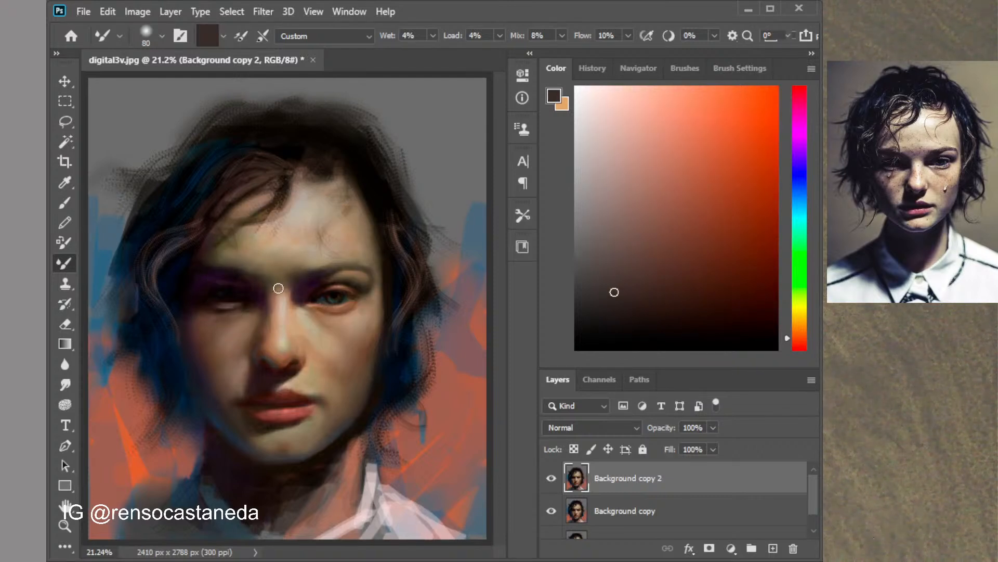
left_click(290, 291, "alt")
left_click(302, 280, "alt")
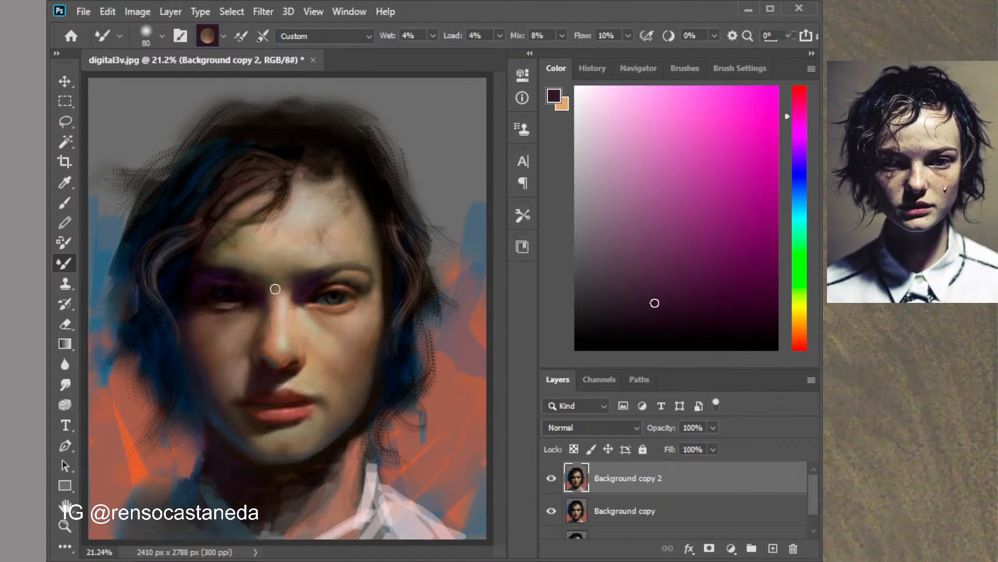
mouse_move(276, 289)
left_mouse_down()
mouse_move(295, 301)
mouse_move(282, 269)
mouse_move(299, 312)
left_mouse_up()
left_click_drag(303, 306, 314, 313)
left_click_drag(352, 409, 343, 407)
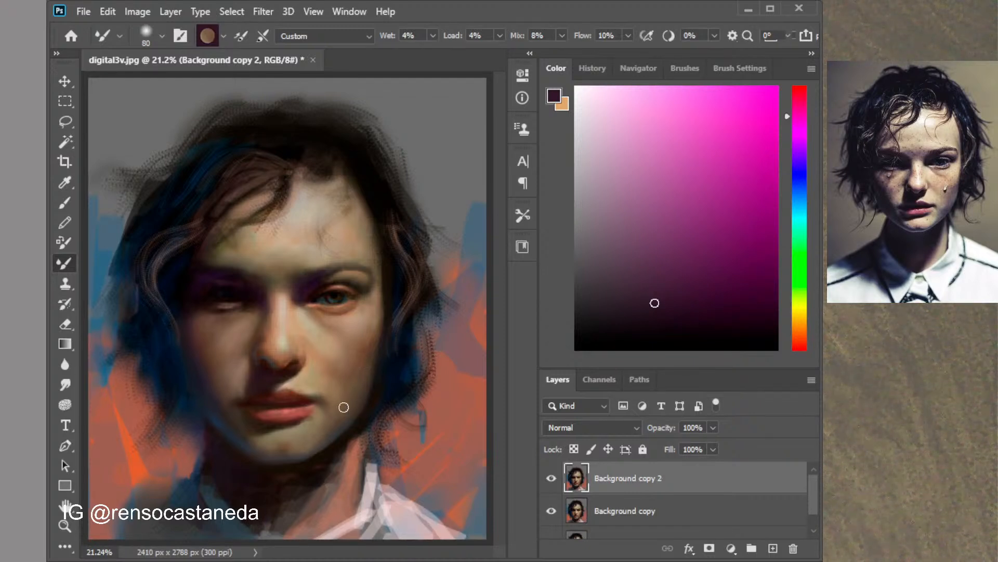
Check the face against the earlier painting by toggling both background copies off and on again
left_click(551, 478)
left_click(551, 511)
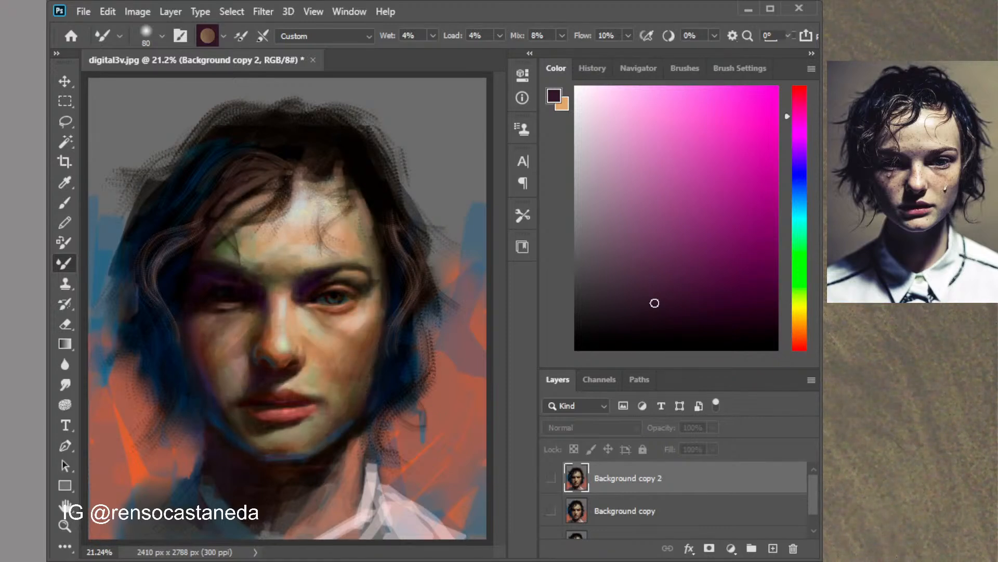
left_click(551, 511)
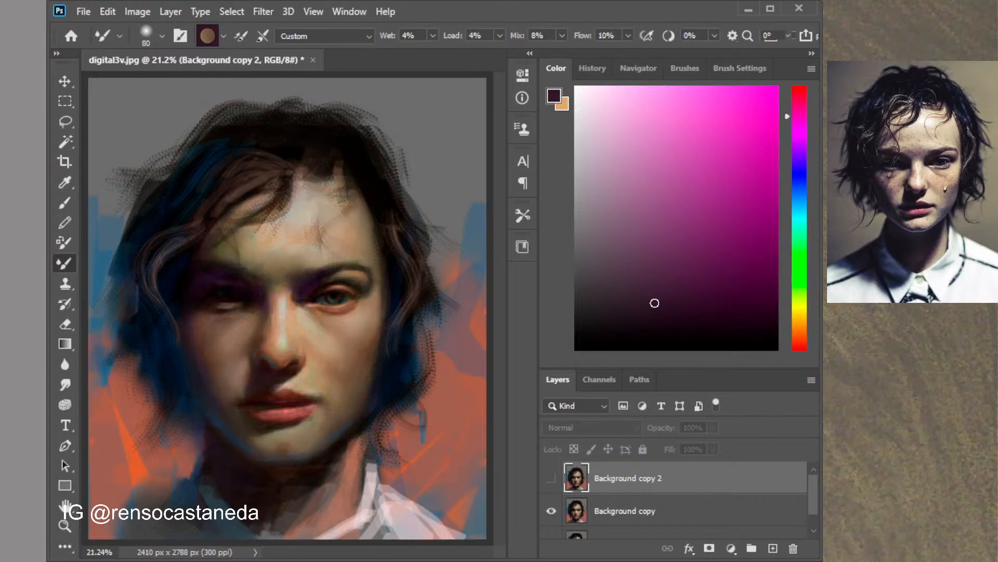
left_click(551, 511)
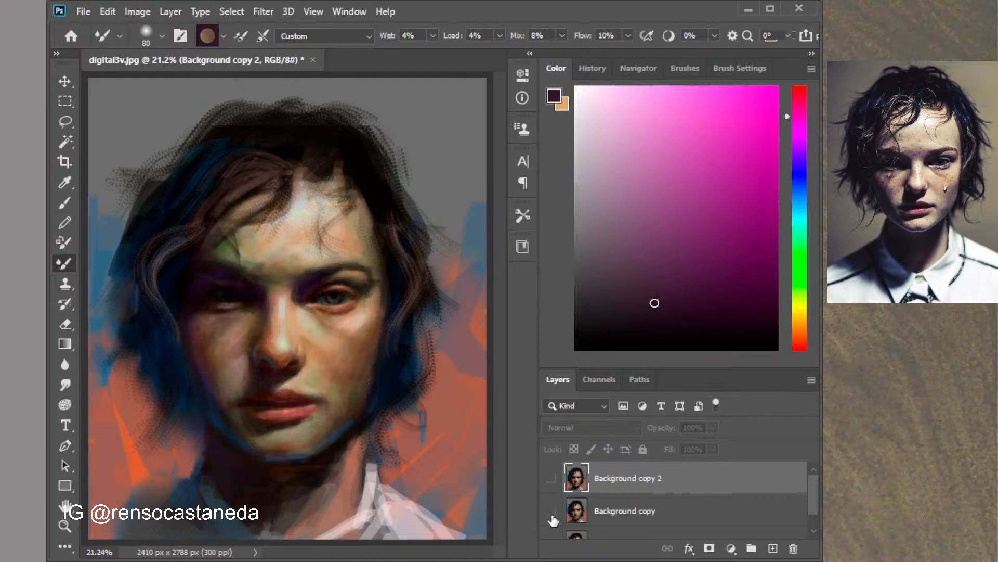
left_click(552, 512)
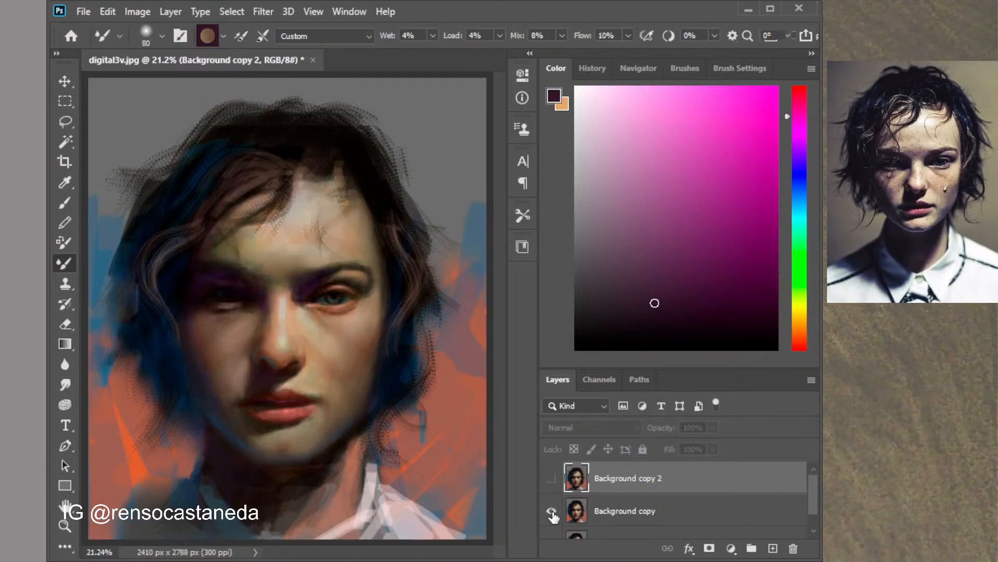
left_click(551, 478)
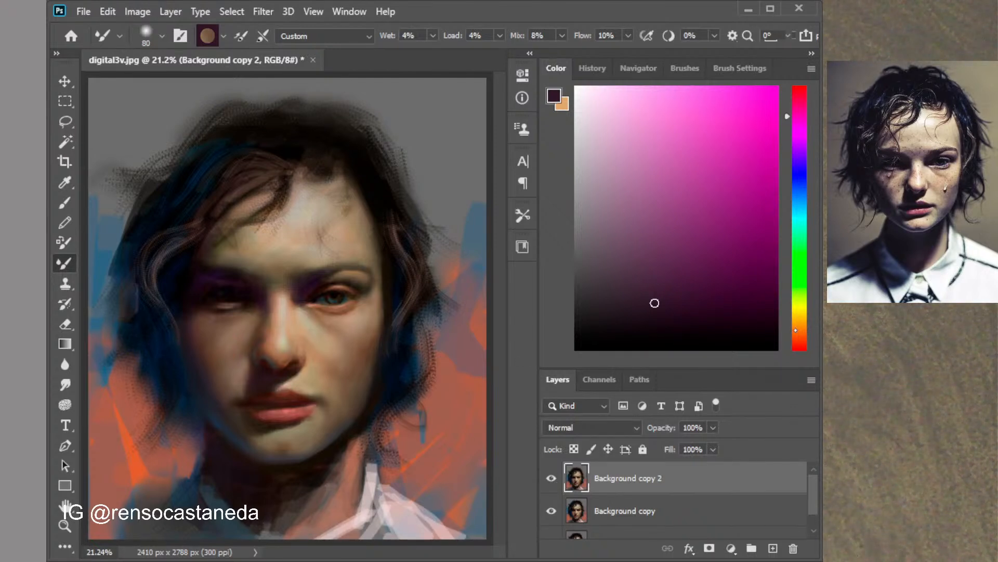
Smooth the lit forehead's edge down the temple with sampled olive beige, and blend the hair strands on both sides
left_click(648, 137)
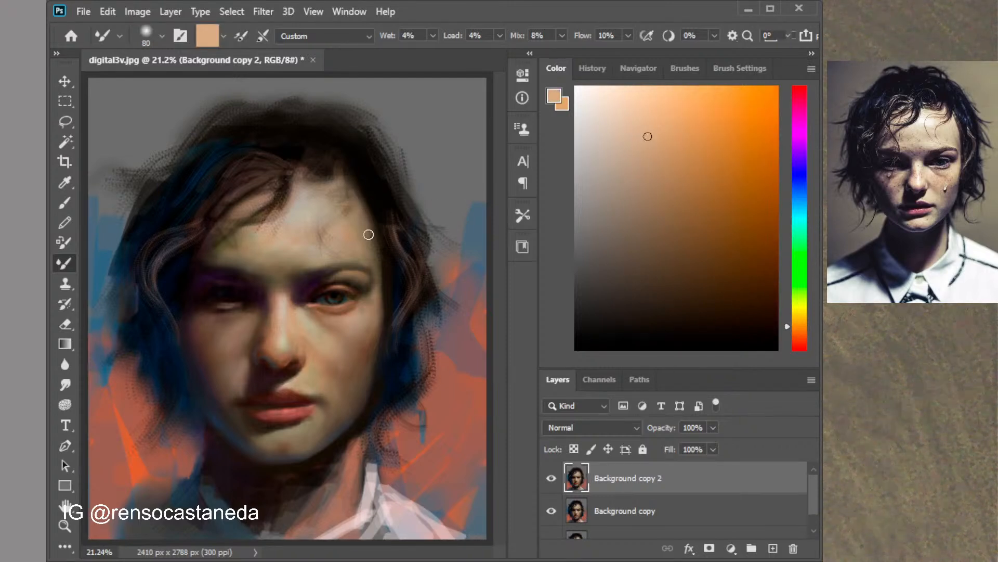
left_click(362, 213, "alt")
left_click(365, 210, "alt")
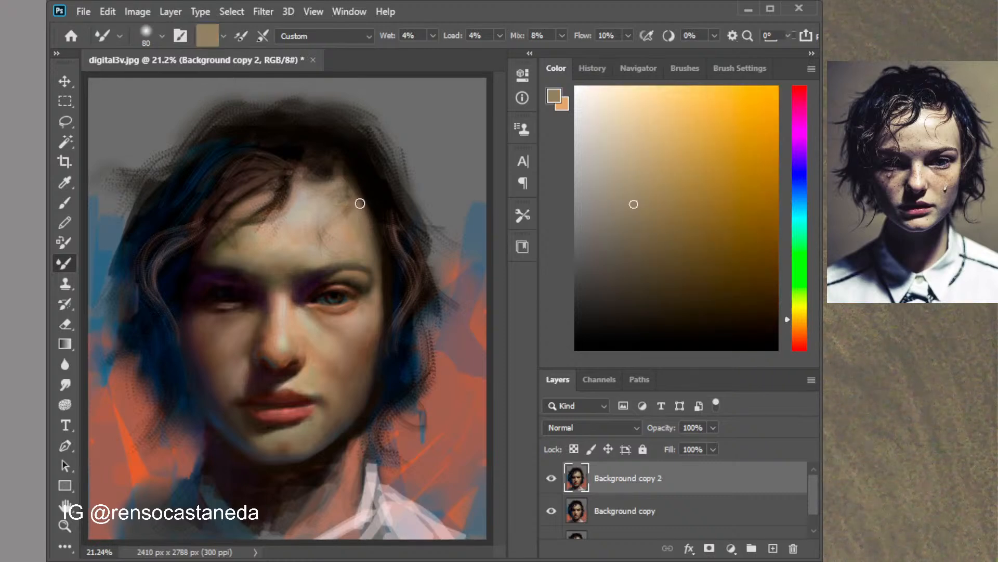
left_click_drag(351, 186, 372, 255)
left_click_drag(357, 206, 376, 259)
mouse_move(345, 190)
left_mouse_down()
mouse_move(334, 158)
mouse_move(357, 179)
mouse_move(363, 206)
left_mouse_up()
mouse_move(244, 209)
left_mouse_down()
mouse_move(219, 213)
mouse_move(266, 168)
mouse_move(210, 205)
mouse_move(255, 158)
mouse_move(196, 219)
left_mouse_up()
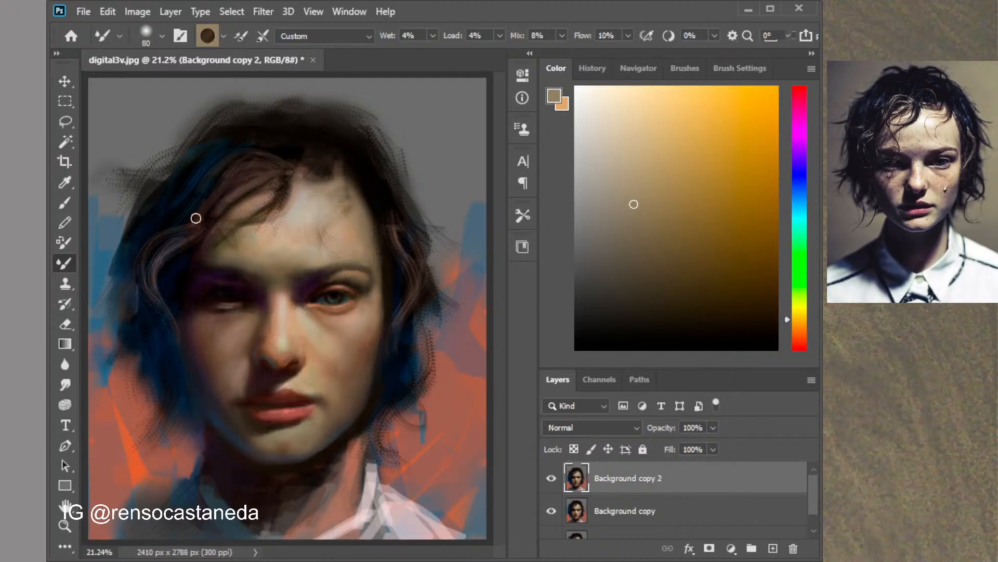
left_click_drag(424, 321, 412, 307)
Blend the shadow beside the nose up toward the dark cheek with a dark tone sampled near the nostril
left_click(297, 359, "ctrl")
left_click(296, 326, "ctrl")
left_click(296, 327, "ctrl")
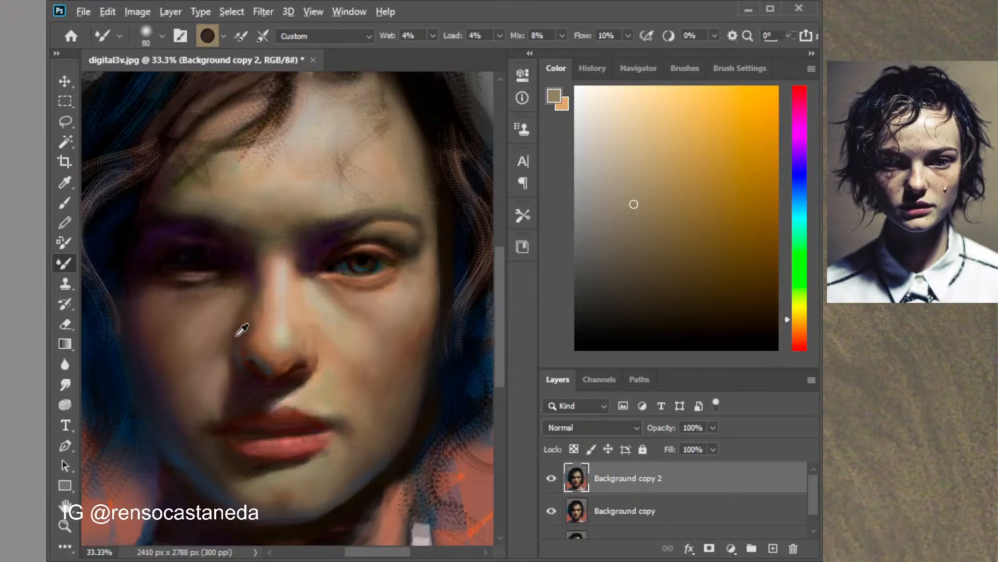
left_click(257, 364, "alt")
mouse_move(239, 331)
left_mouse_down()
mouse_move(230, 353)
mouse_move(243, 318)
mouse_move(218, 354)
mouse_move(249, 274)
mouse_move(195, 306)
mouse_move(244, 277)
mouse_move(166, 304)
mouse_move(204, 300)
left_mouse_up()
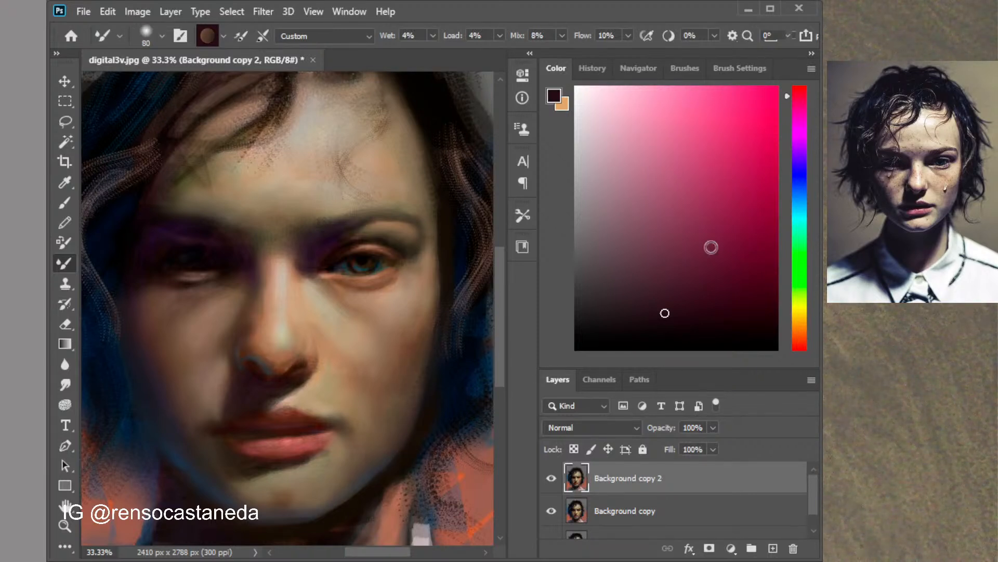
Blend a saturated blue reflected light along the jaw on the shadowed side of the face
left_click(800, 196)
left_click(754, 168)
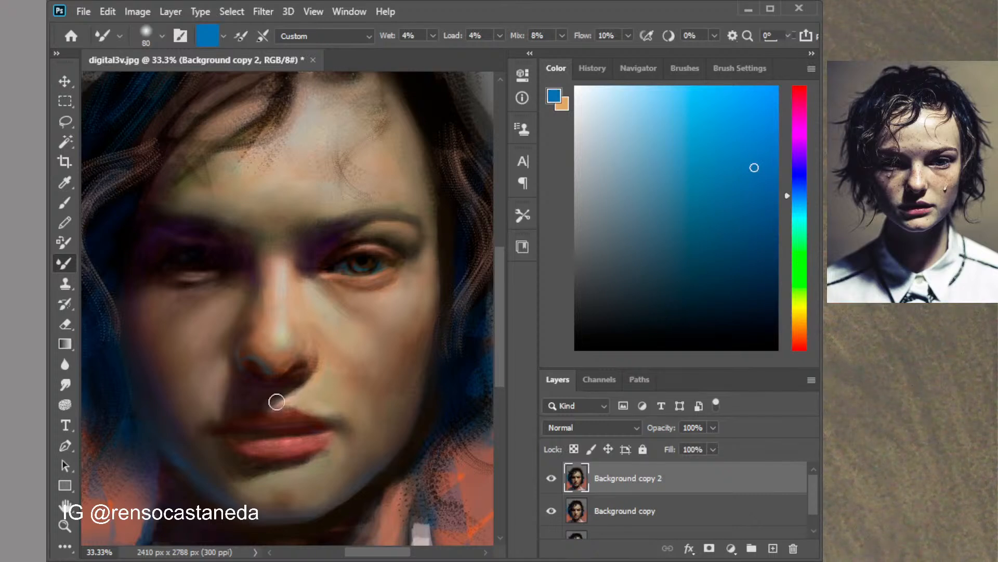
mouse_move(147, 422)
left_mouse_down()
mouse_move(249, 524)
mouse_move(123, 353)
mouse_move(168, 452)
mouse_move(132, 409)
mouse_move(207, 482)
left_mouse_up()
Reduce the brush size to 45 px and darken the edge under the lit side of the jaw with a sampled near-black brown
left_click(740, 69)
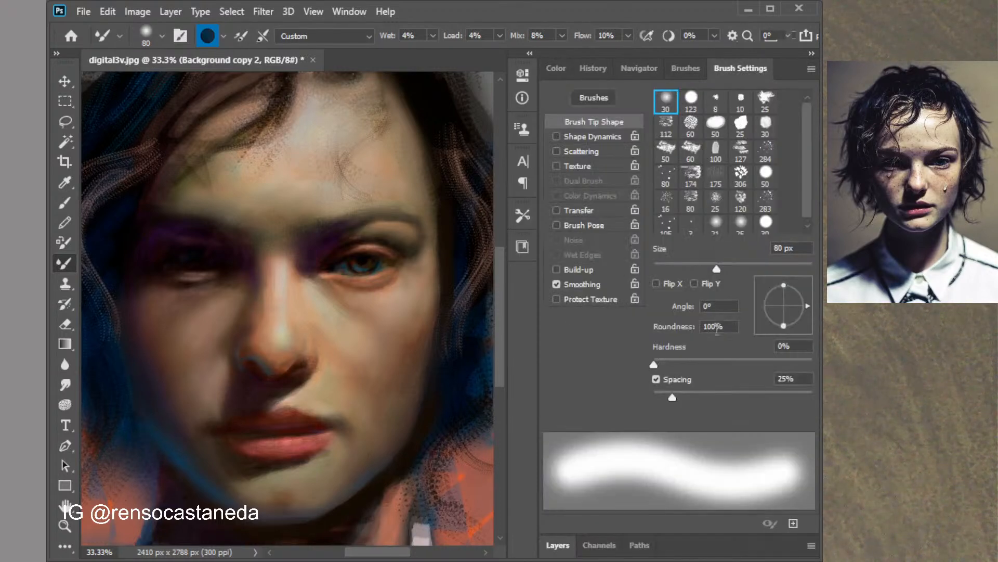
left_click(689, 266)
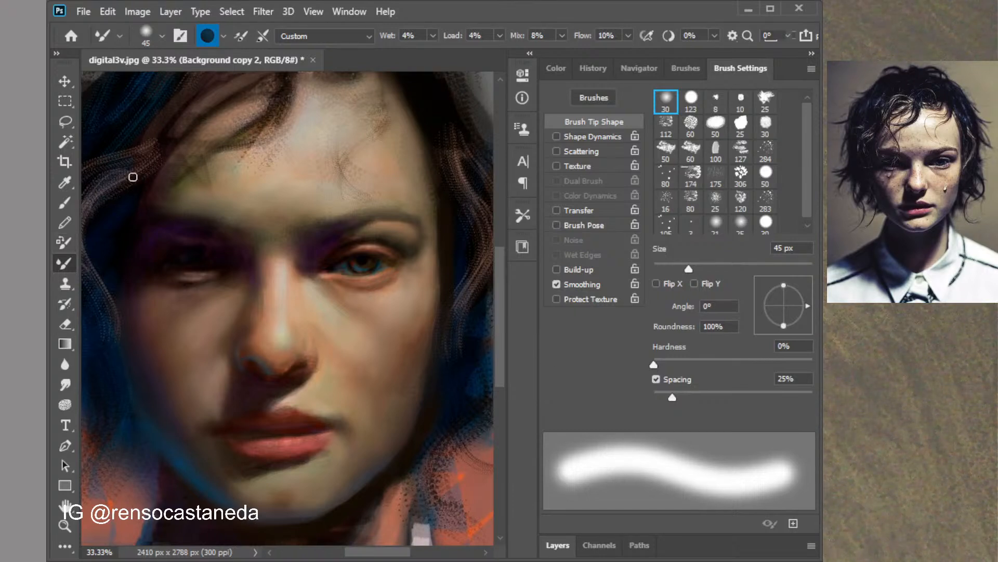
left_click(372, 490, "alt")
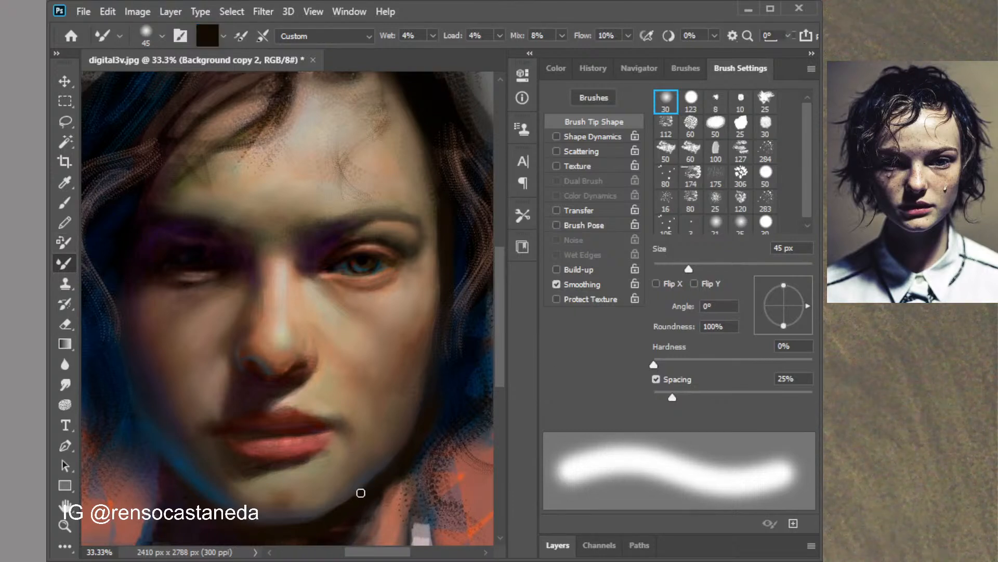
mouse_move(361, 493)
left_mouse_down()
mouse_move(327, 517)
mouse_move(345, 503)
left_mouse_up()
Deepen the shadowed corner and parting line of the lips with dark brown and dark red, and blend the shadow under the nose
left_click(557, 70)
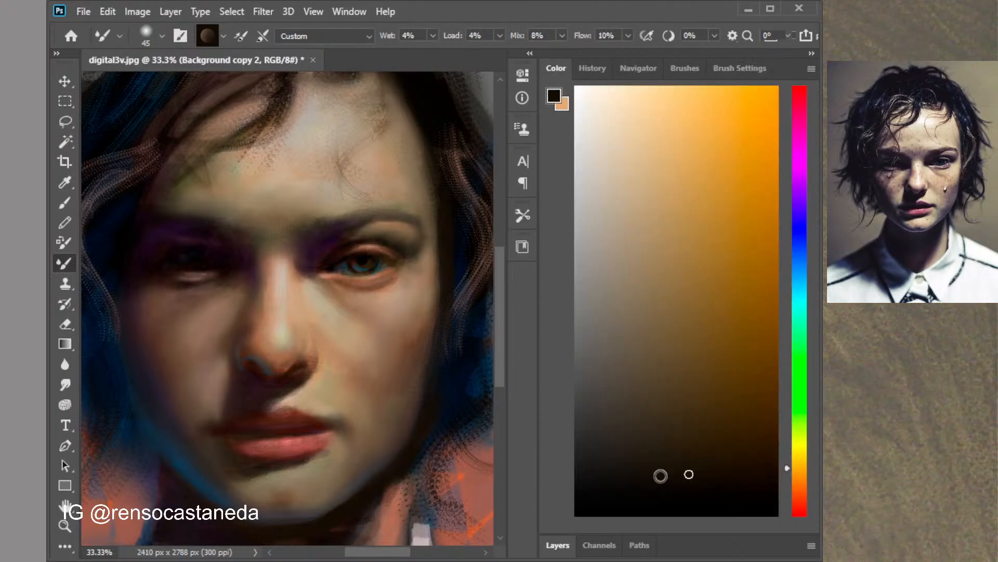
left_click(647, 478)
left_click_drag(243, 427, 278, 427)
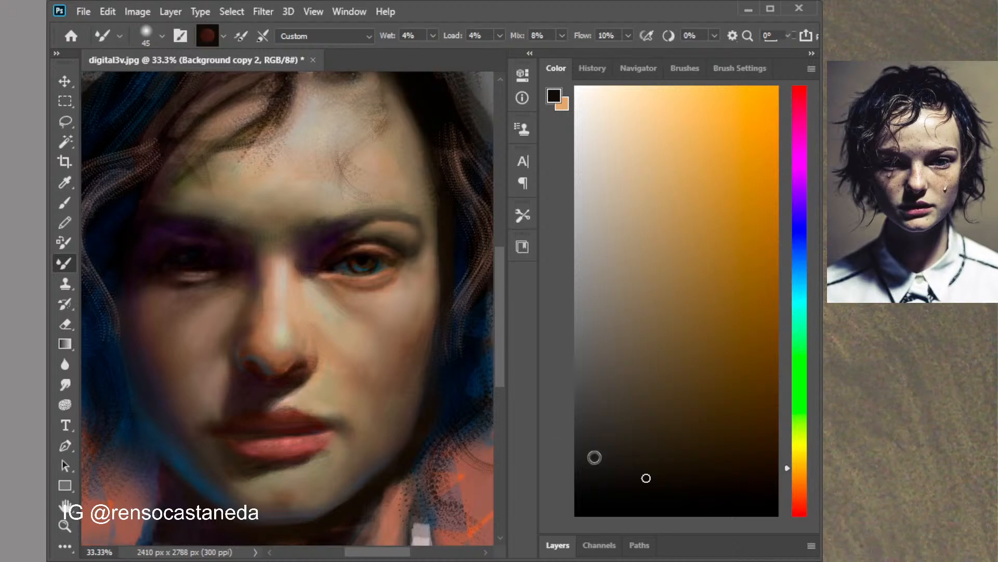
left_click(800, 500)
left_click(707, 477)
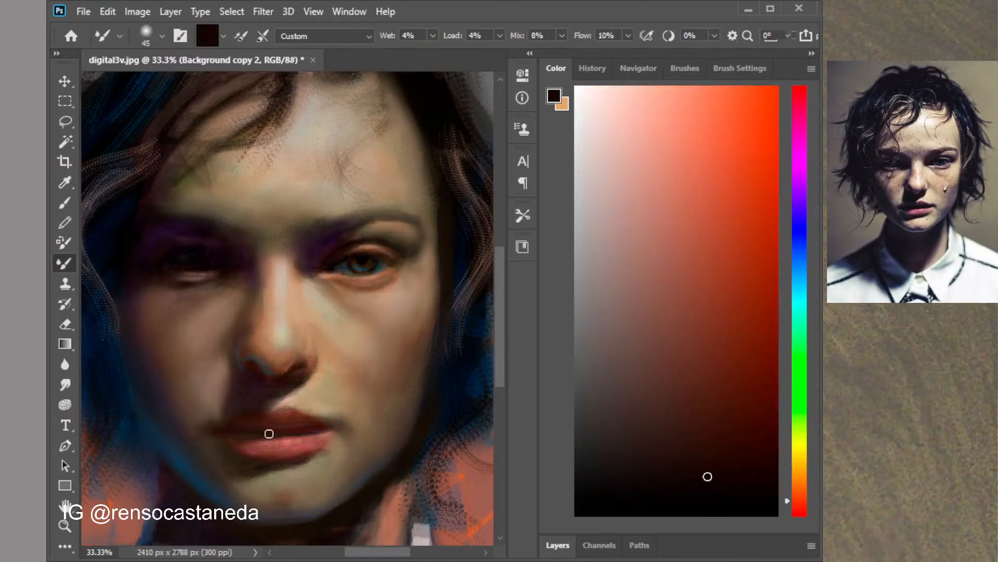
left_click_drag(253, 419, 235, 429)
mouse_move(266, 370)
left_mouse_down()
mouse_move(250, 354)
mouse_move(277, 378)
mouse_move(293, 363)
mouse_move(267, 364)
mouse_move(296, 353)
left_mouse_up()
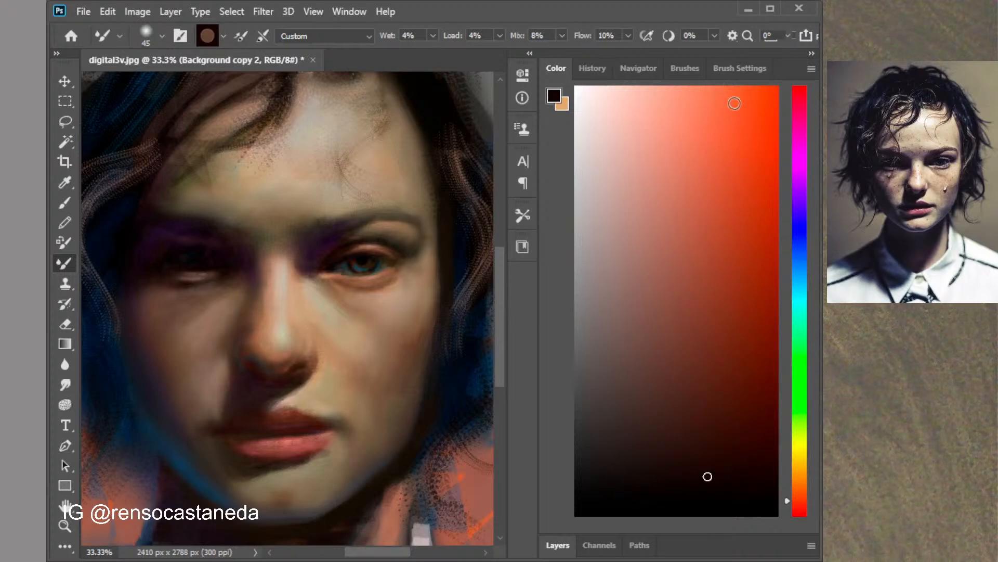
Set the Mixer Brush to the 306 leaf-cluster tip at 80 px with 52% spacing, and test it on the lit cheek
left_click(738, 69)
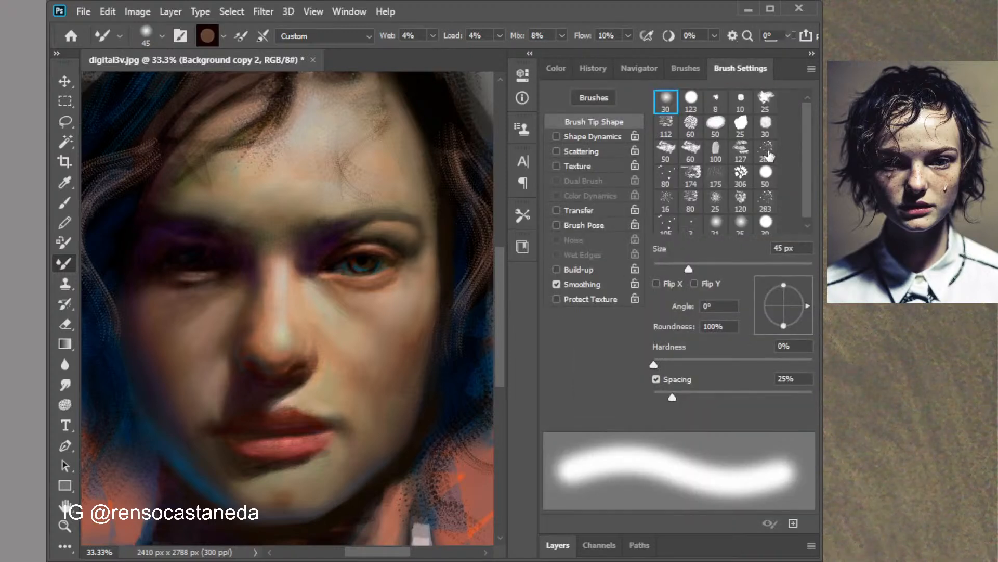
left_click(766, 152)
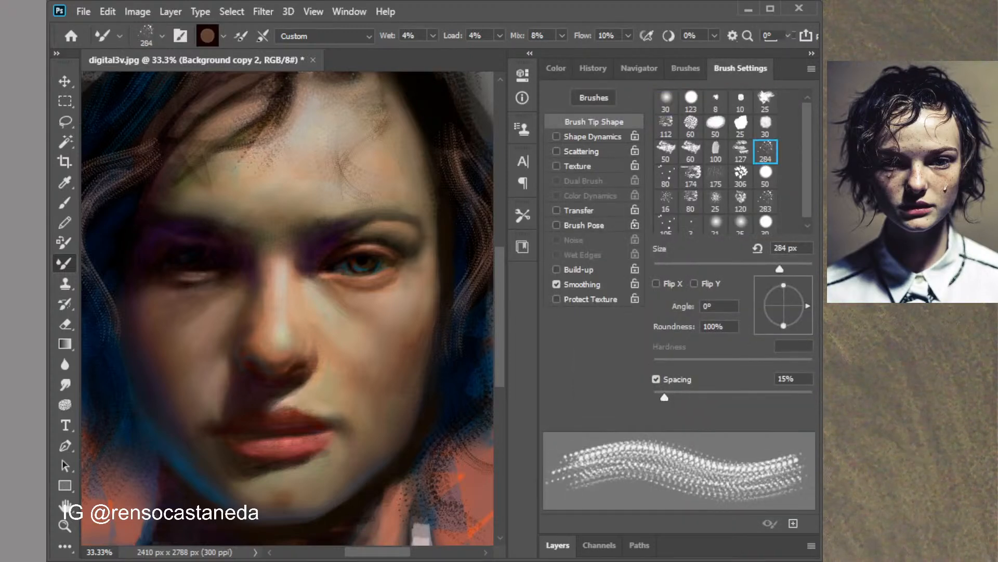
left_click(741, 174)
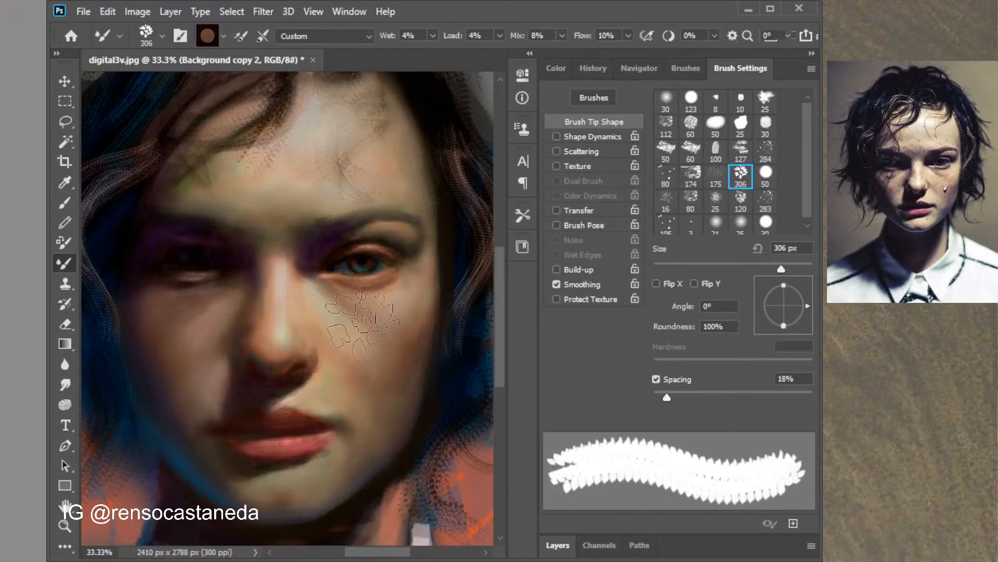
left_click_drag(781, 269, 725, 269)
left_click_drag(666, 397, 694, 397)
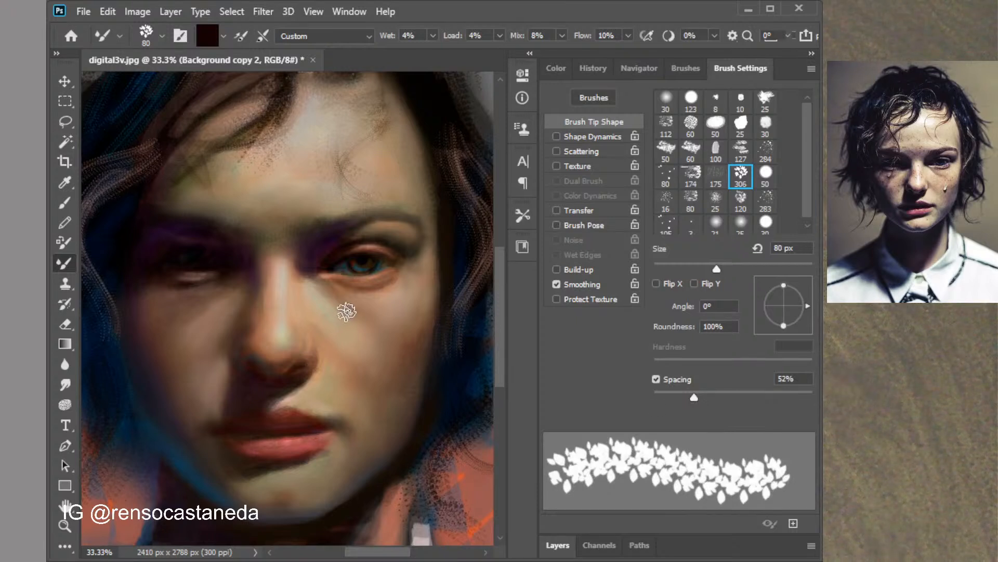
left_click_drag(334, 314, 342, 325)
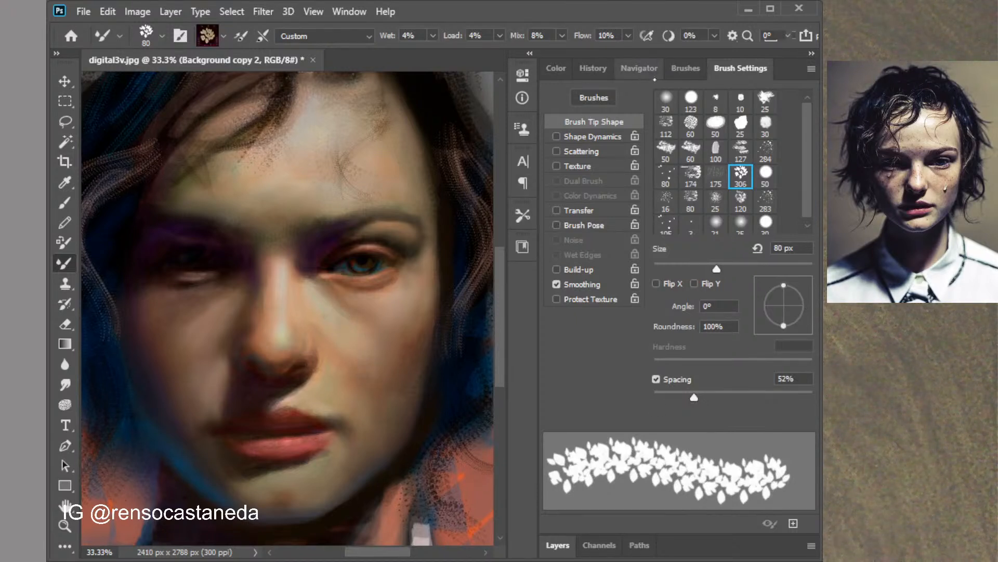
Choose a slightly brighter dark red and dab the leaf-cluster texture on the lit cheek
left_click(557, 71)
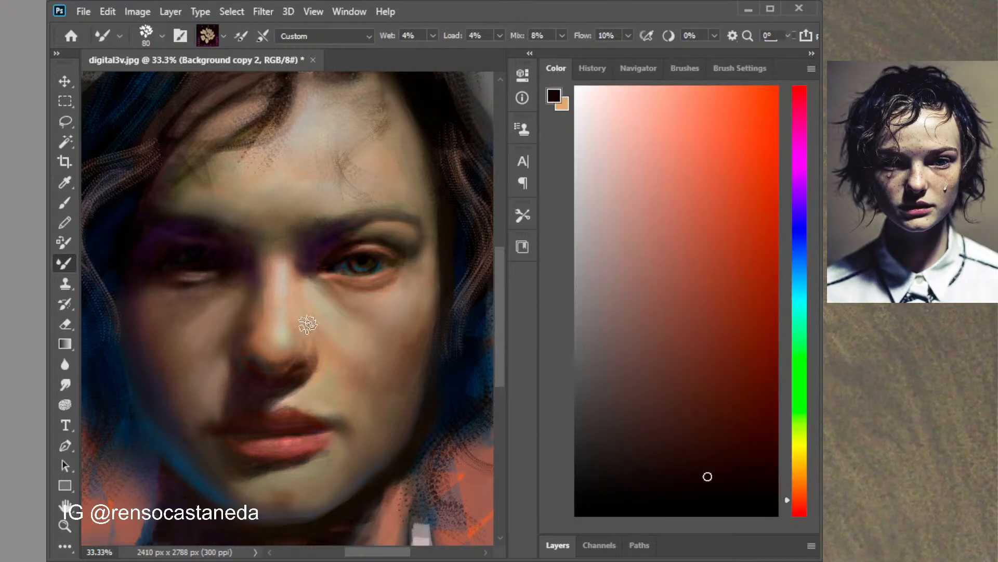
left_click(721, 462)
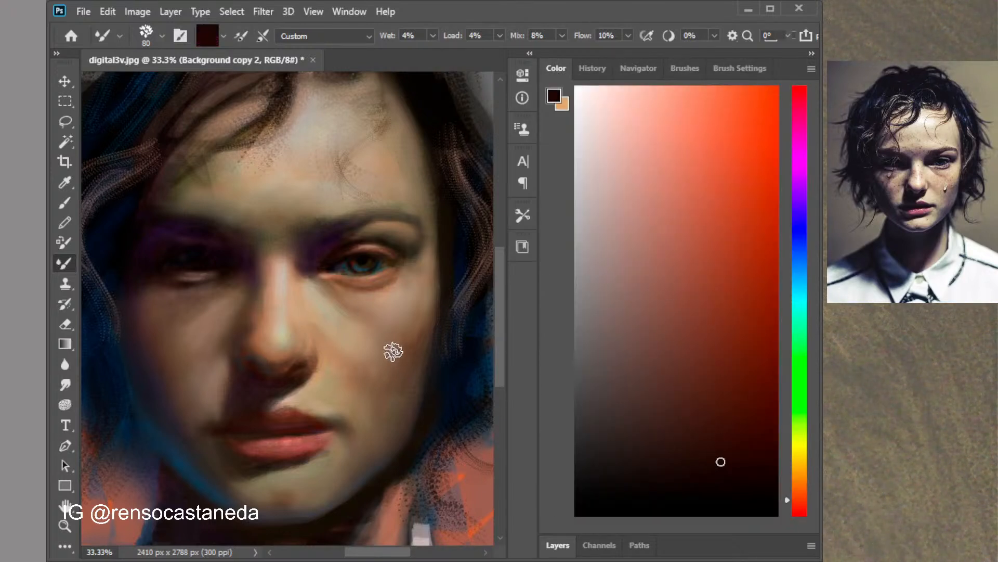
left_click(384, 332)
Try stamping the 306 leaf-cluster tip on the lit cheek with the regular Brush at 63% spacing, at 306 px and 82 px, undoing each stamp
left_click(65, 203)
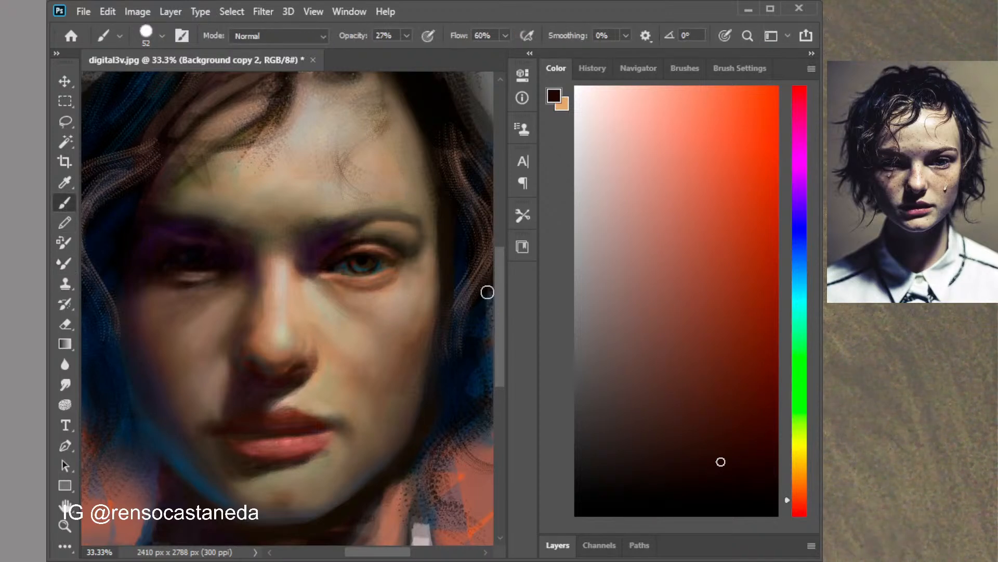
left_click(725, 71)
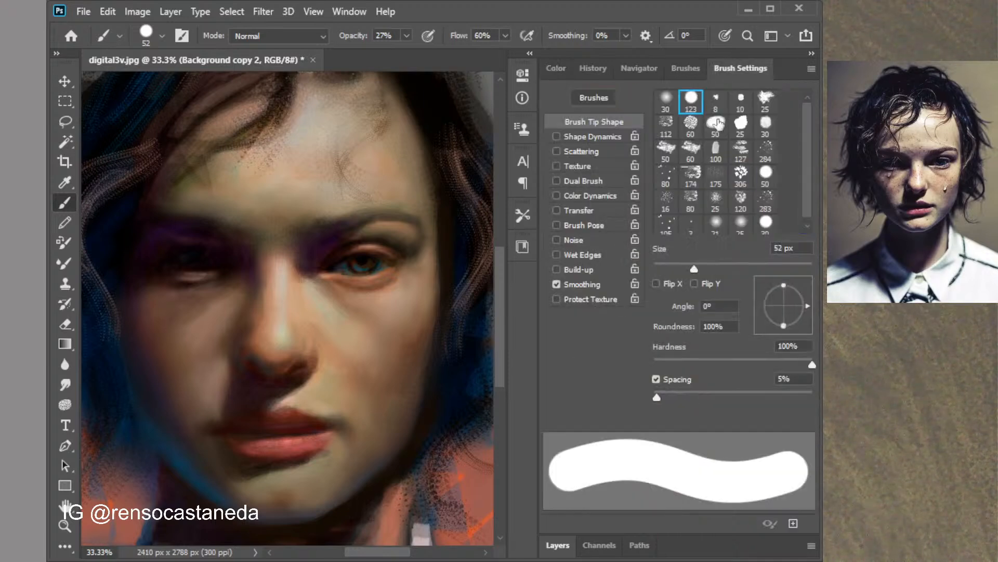
left_click(740, 174)
left_click(704, 398)
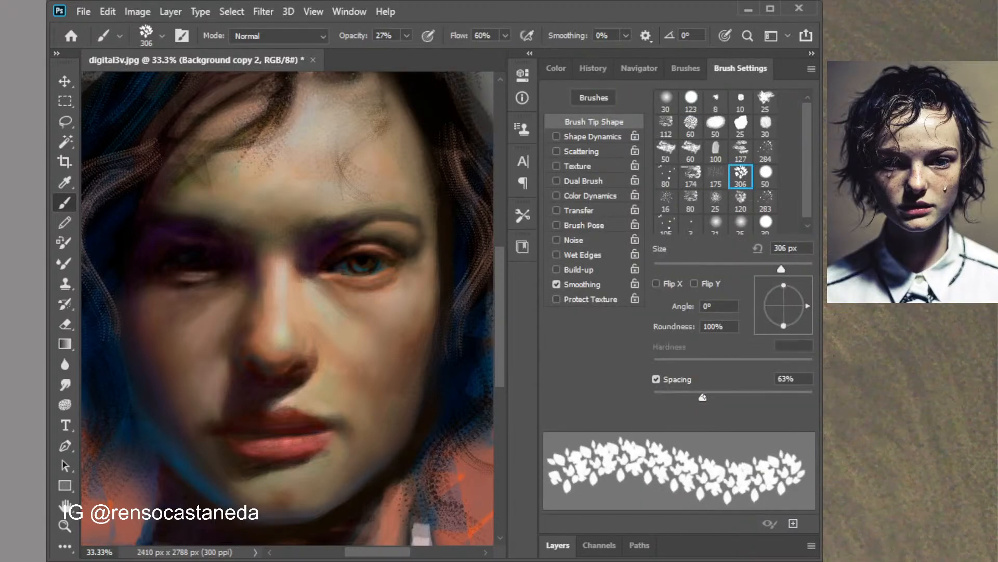
left_click(389, 333)
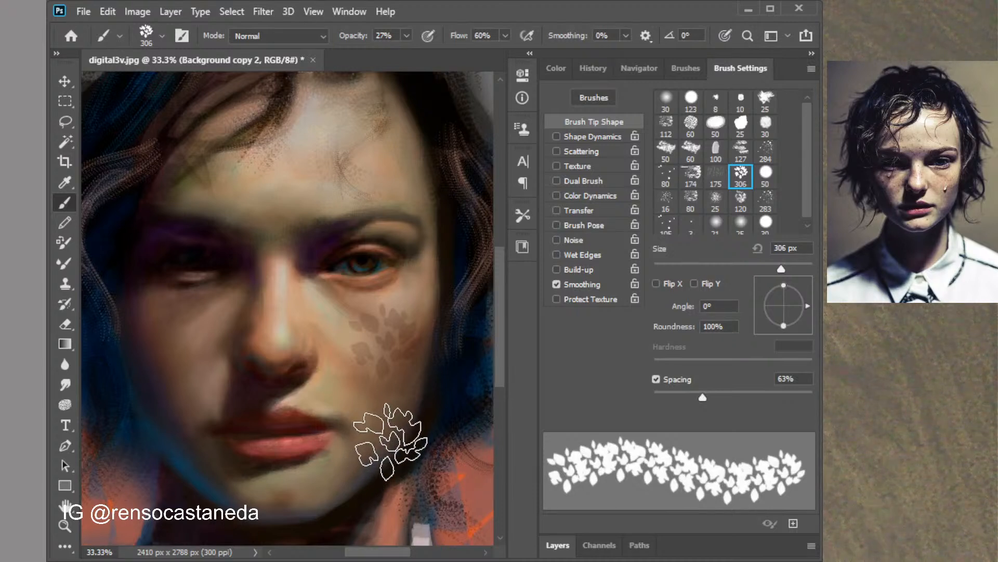
key("ctrl+z")
left_click(718, 270)
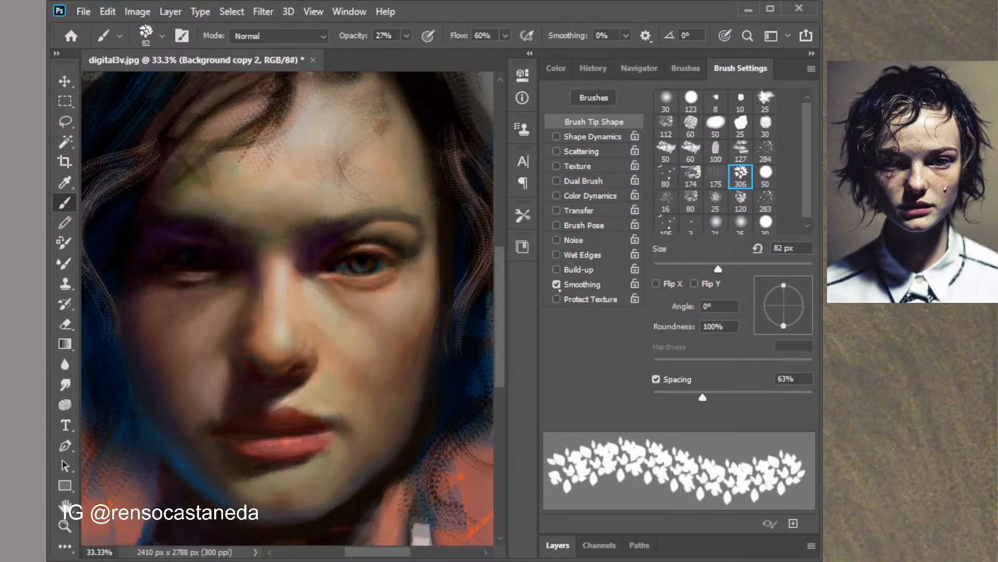
left_click(374, 329)
key("ctrl+z")
Try the leaf-cluster Brush on the lit cheek at 99 px with 112% spacing, setting its opacity to 21% and then 31%
left_click_drag(717, 397, 738, 397)
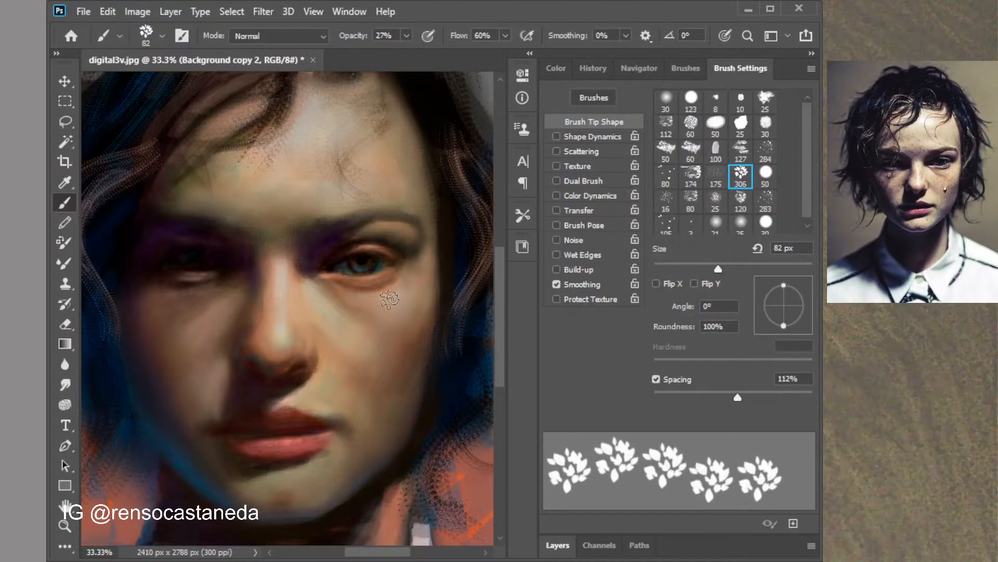
left_click(731, 265)
key("2")
key("1")
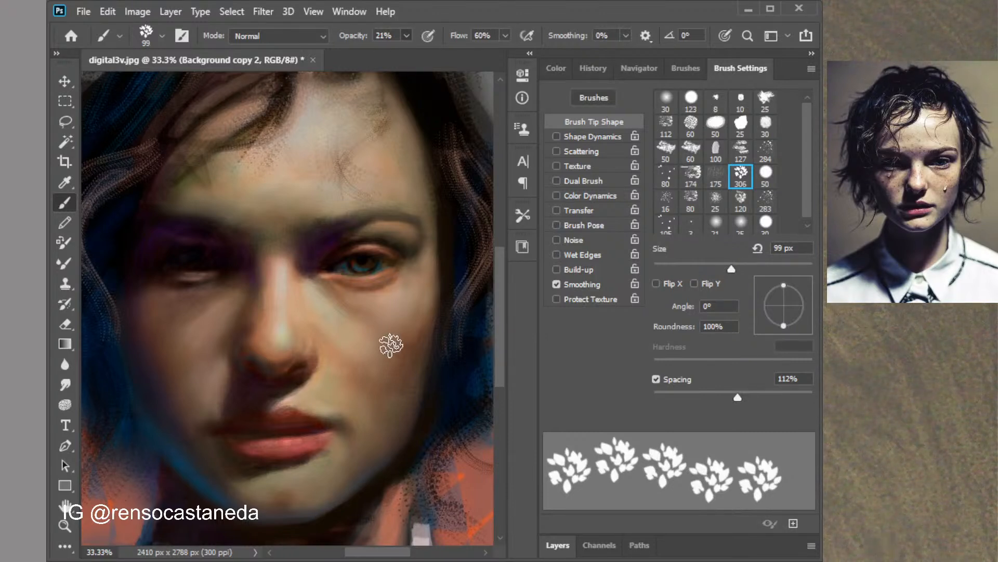
left_click(387, 325)
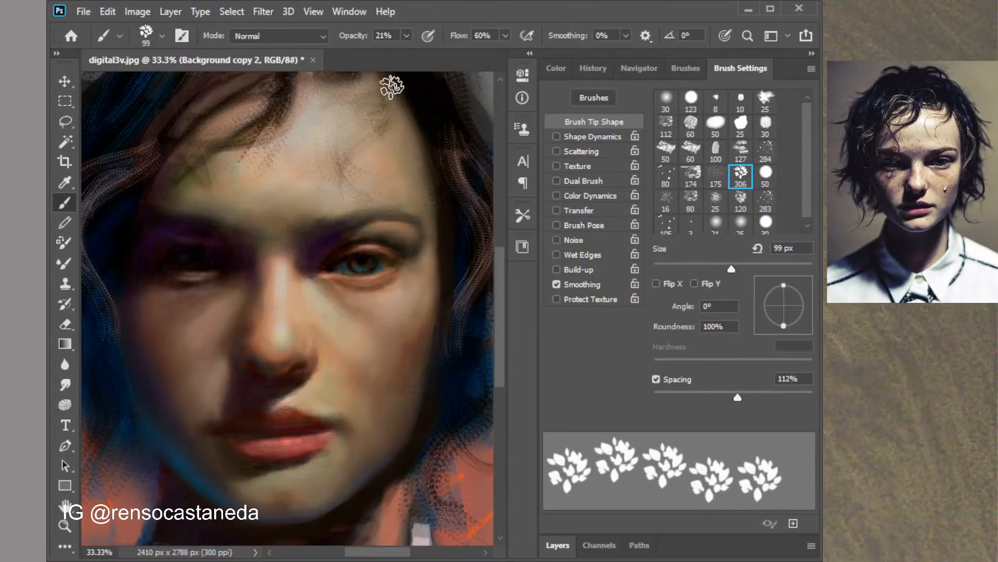
key("1")
key("1")
key("3")
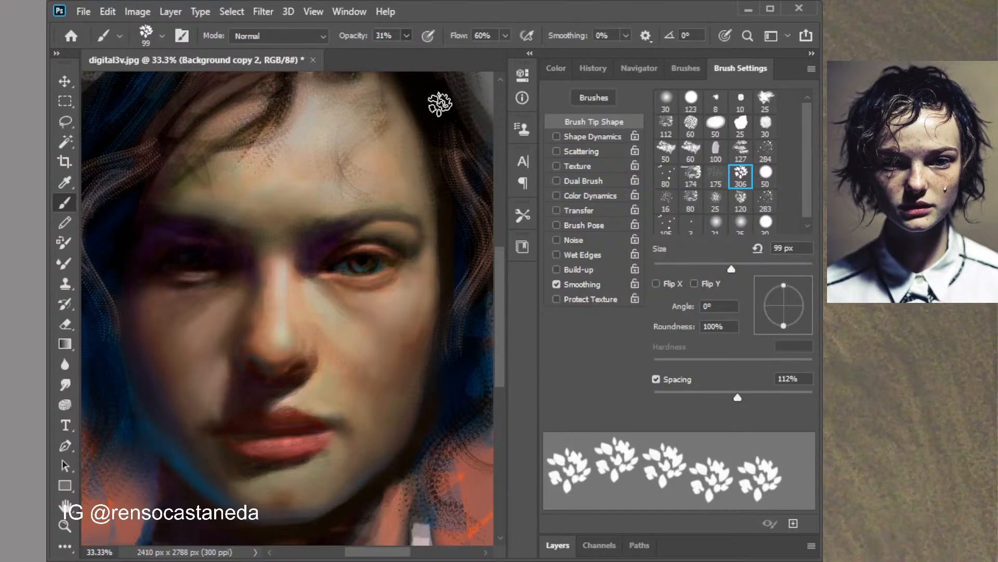
Try scattering dark red freckles across the nose side and both cheeks with the leaf-cluster Brush, and undo both strokes
left_click(556, 68)
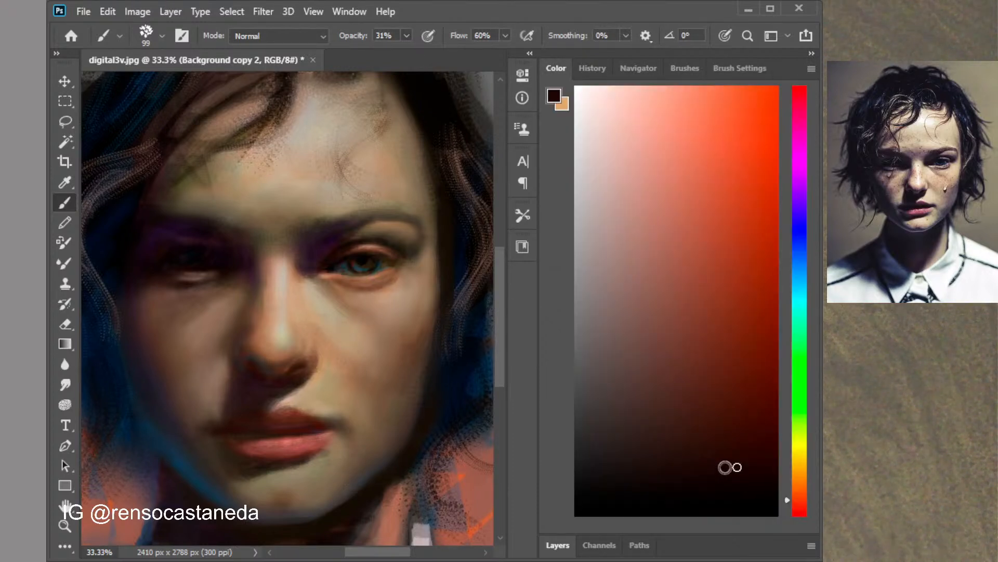
left_click(737, 467)
key("F5")
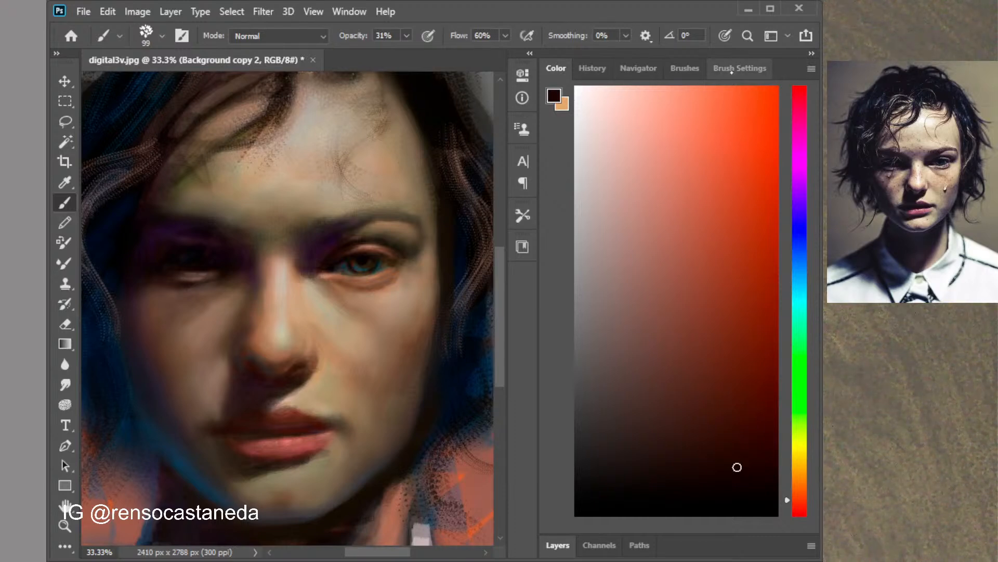
mouse_move(260, 300)
left_mouse_down()
mouse_move(264, 320)
mouse_move(200, 351)
mouse_move(190, 371)
mouse_move(207, 394)
left_mouse_up()
mouse_move(379, 330)
left_mouse_down()
mouse_move(343, 320)
mouse_move(354, 353)
mouse_move(392, 383)
left_mouse_up()
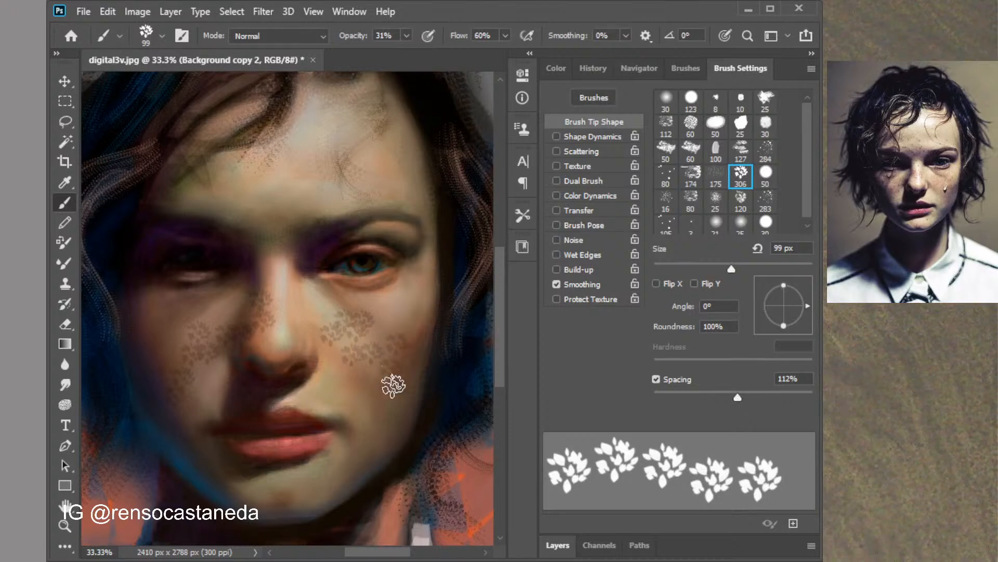
key("ctrl+z")
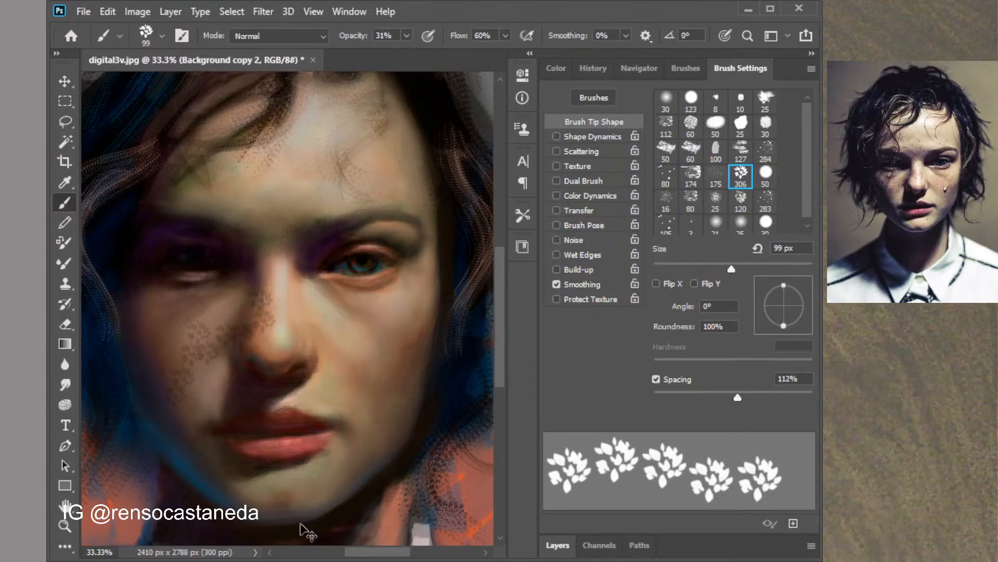
key("ctrl+z")
Return to the Mixer Brush and dab its leaf-cluster texture on the shadowed cheek
left_click(65, 304)
left_click(64, 263)
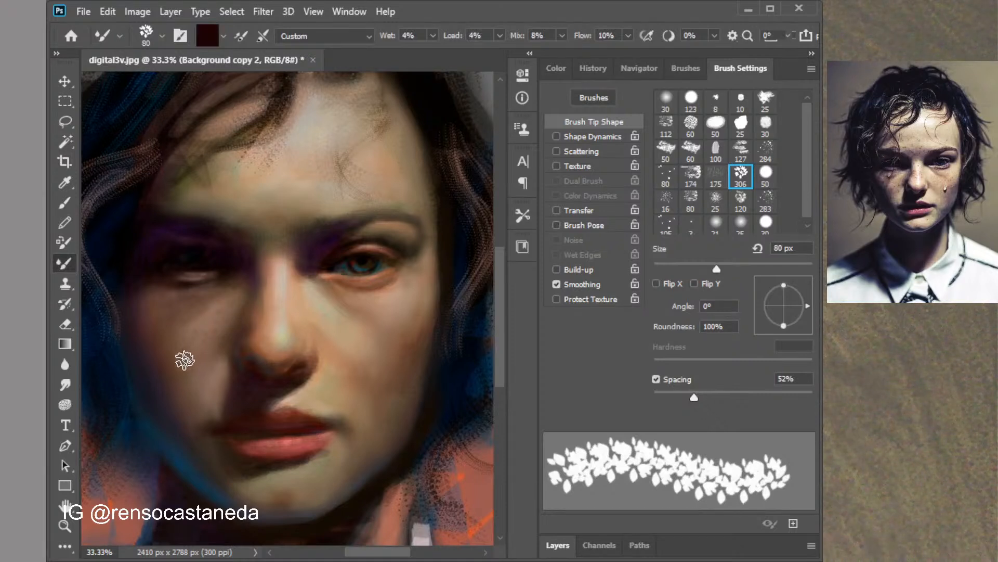
left_click(206, 384, "alt")
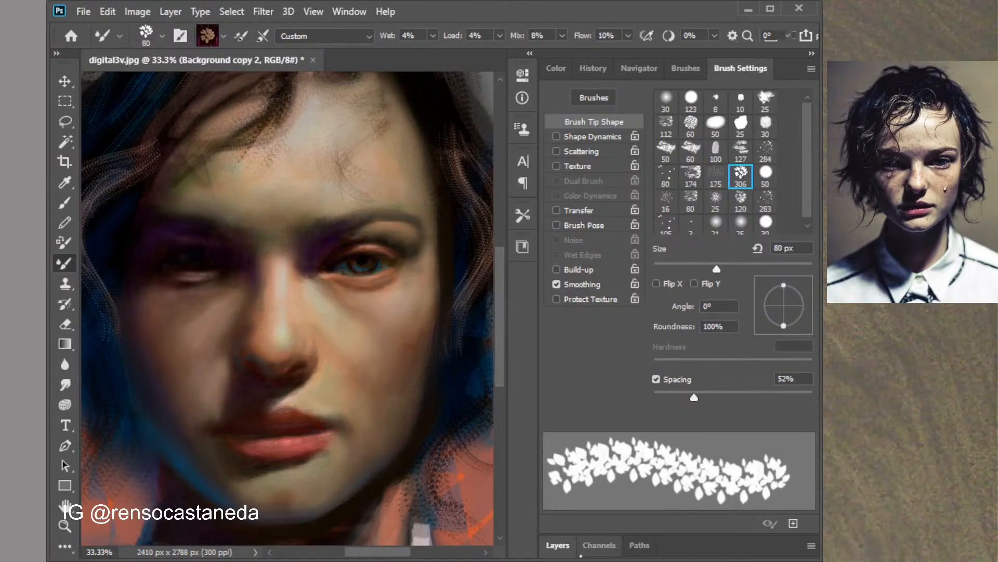
Add a new layer above Background copy 2 and stipple freckles onto the bridge of the nose
left_click(559, 546)
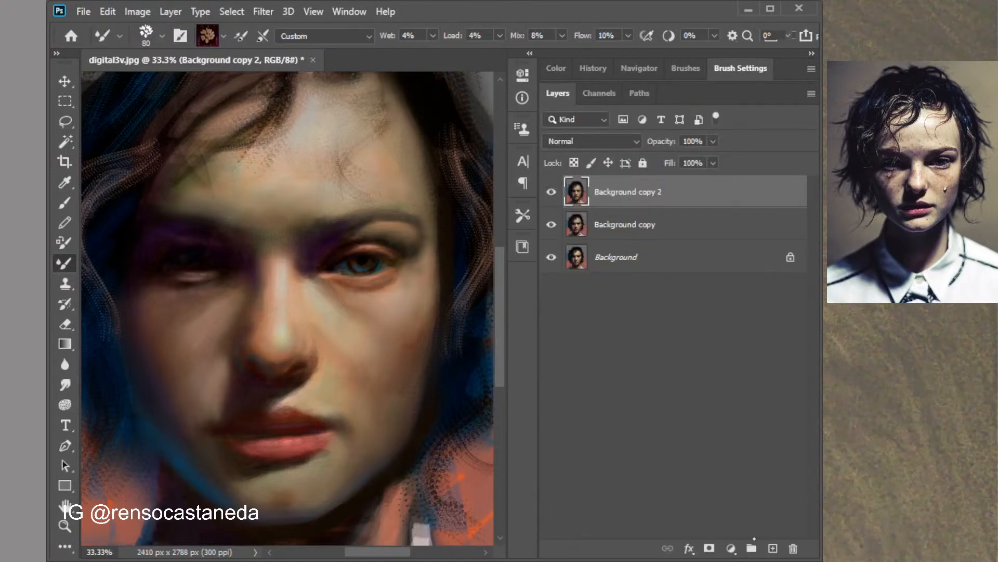
left_click(773, 548)
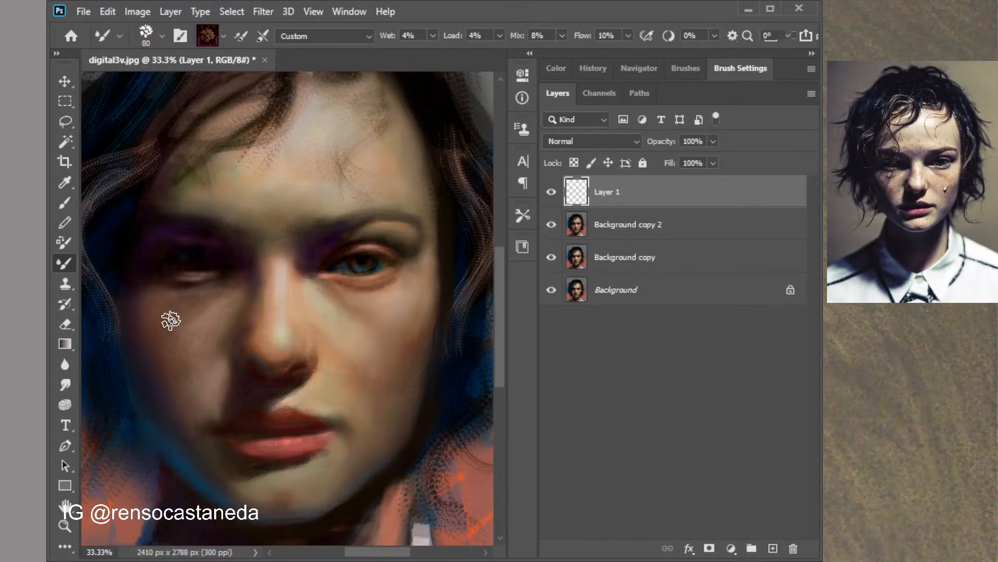
left_click(288, 302)
left_click(291, 326)
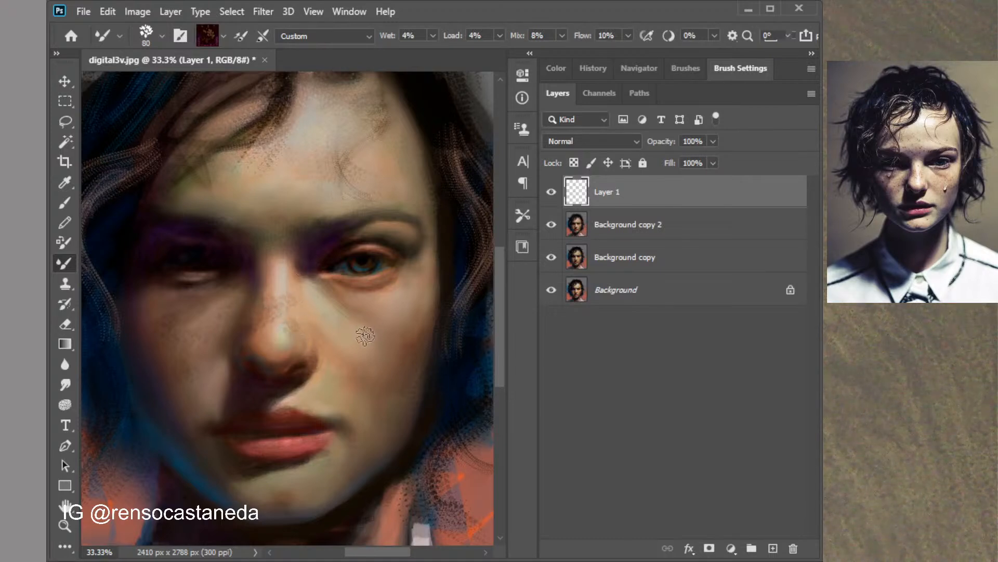
Stipple freckles over the lit cheek beneath the eye, lowering the brush's Wet value to 3%
mouse_move(365, 336)
left_mouse_down()
mouse_move(391, 315)
mouse_move(396, 352)
mouse_move(372, 366)
left_mouse_up()
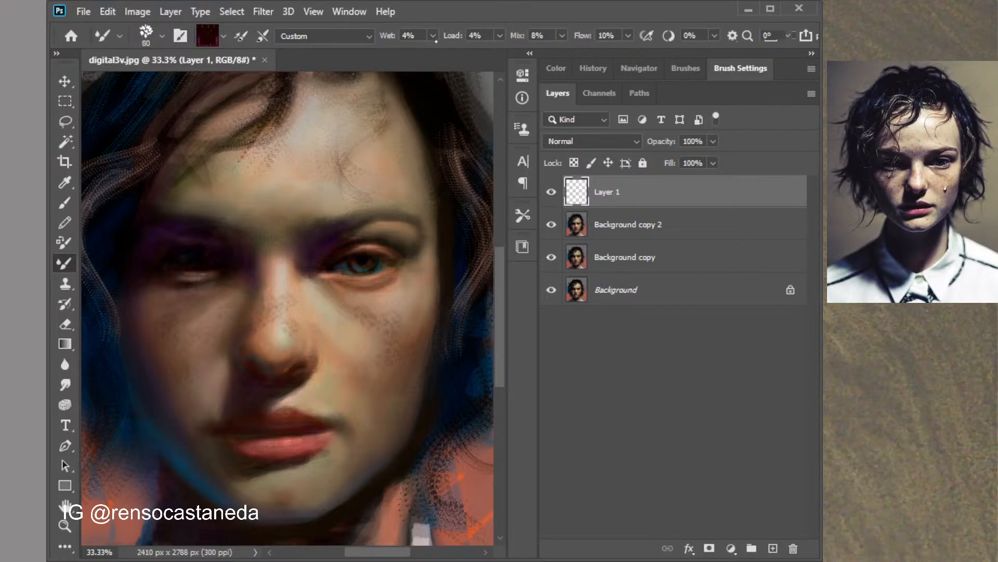
left_click(422, 36)
mouse_move(358, 370)
left_mouse_down()
mouse_move(338, 340)
mouse_move(364, 353)
left_mouse_up()
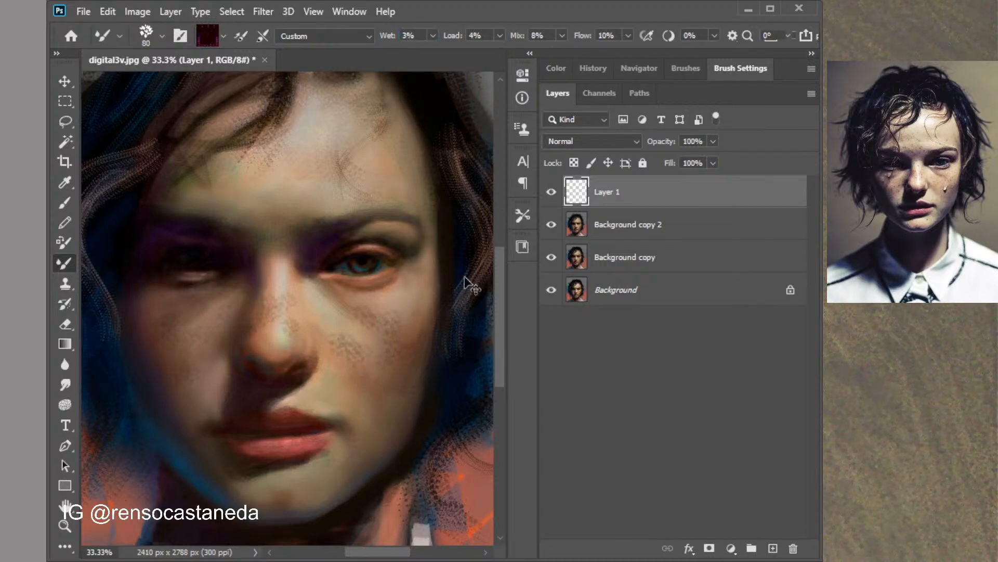
Choose a muted reddish brown and stipple softer freckles over the lit cheek on Layer 1 with the Mixer Brush
left_click(556, 68)
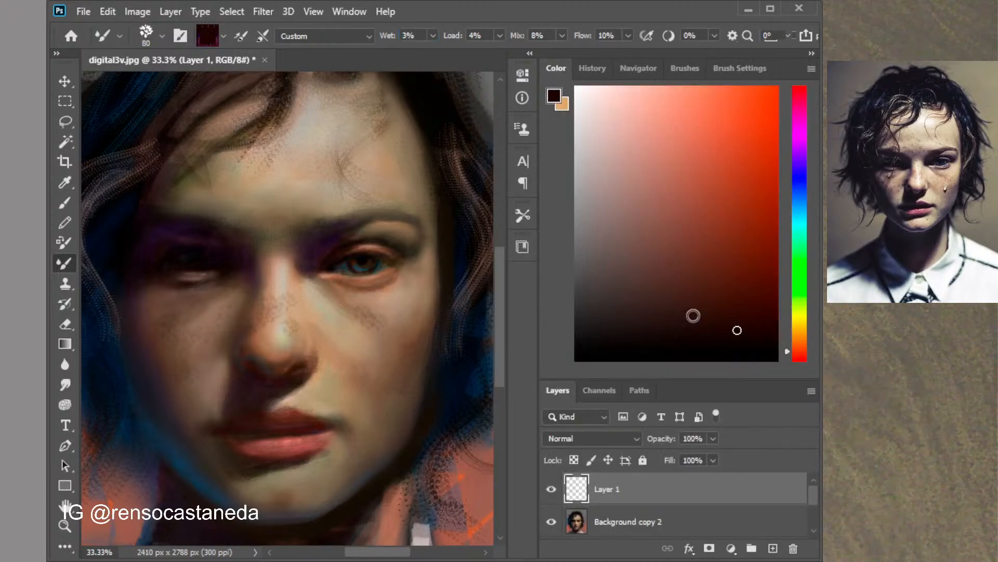
left_click(678, 301)
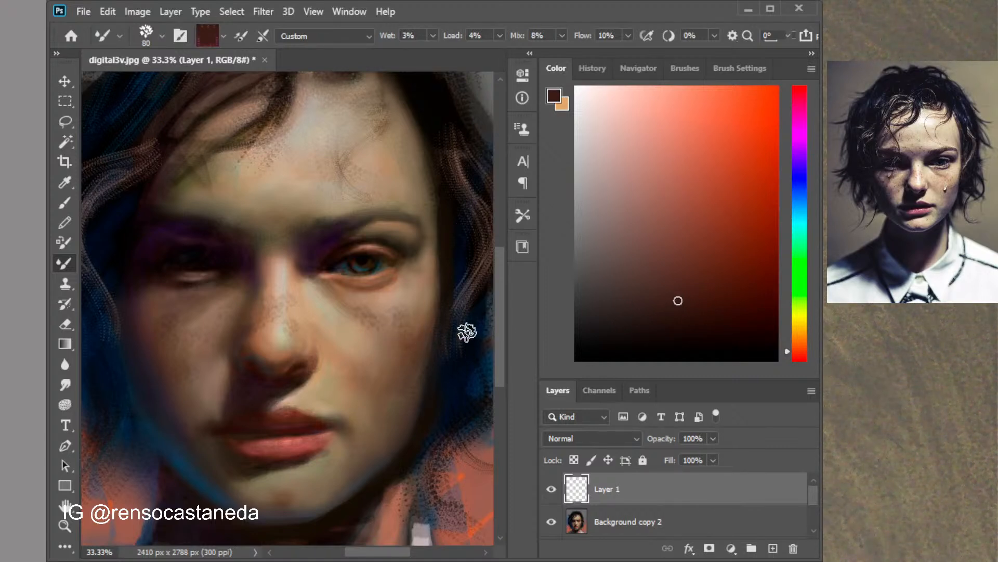
left_click(650, 267)
left_click(636, 275)
mouse_move(419, 343)
left_mouse_down()
mouse_move(390, 359)
mouse_move(356, 338)
mouse_move(327, 340)
mouse_move(382, 371)
left_mouse_up()
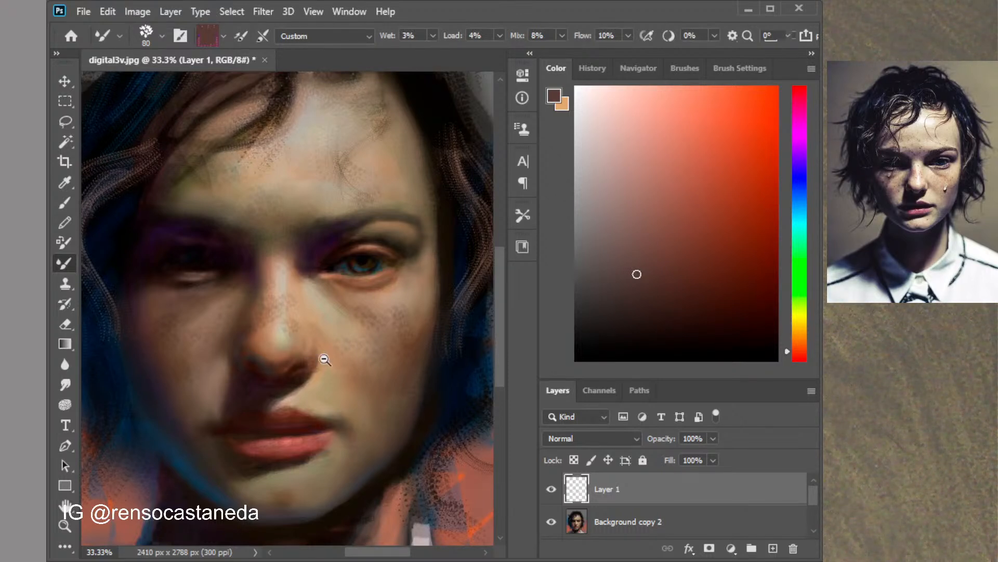
Compare the portrait with and without the Layer 1 freckles, and check it in a maximized window before restoring the window size
scroll(370, 375, "down", 1)
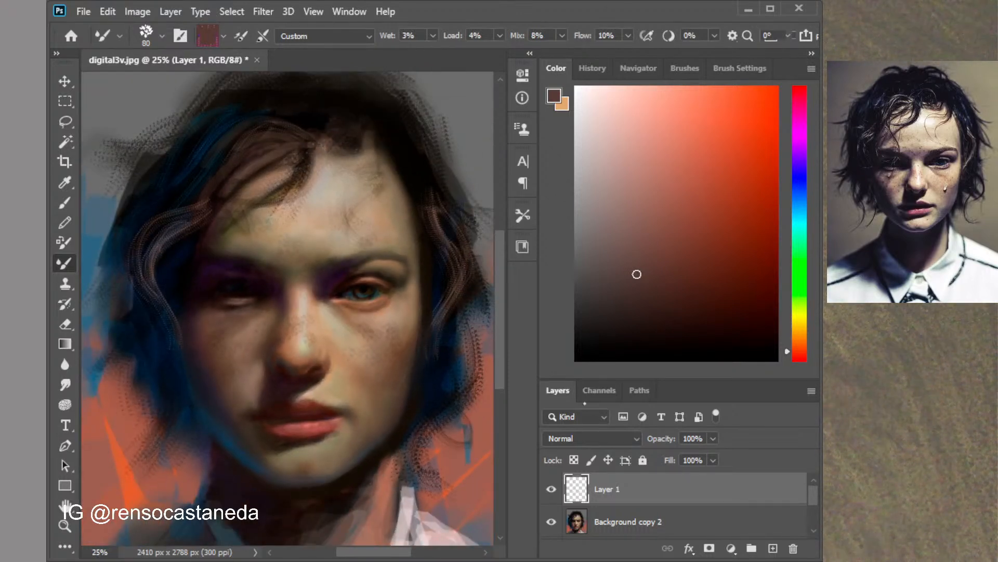
left_click(552, 489)
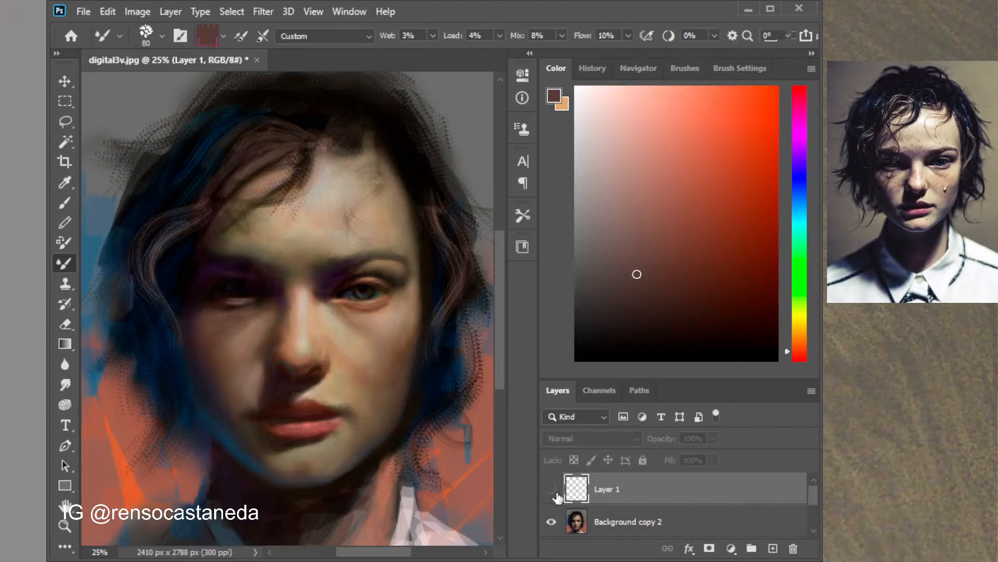
left_click(553, 491)
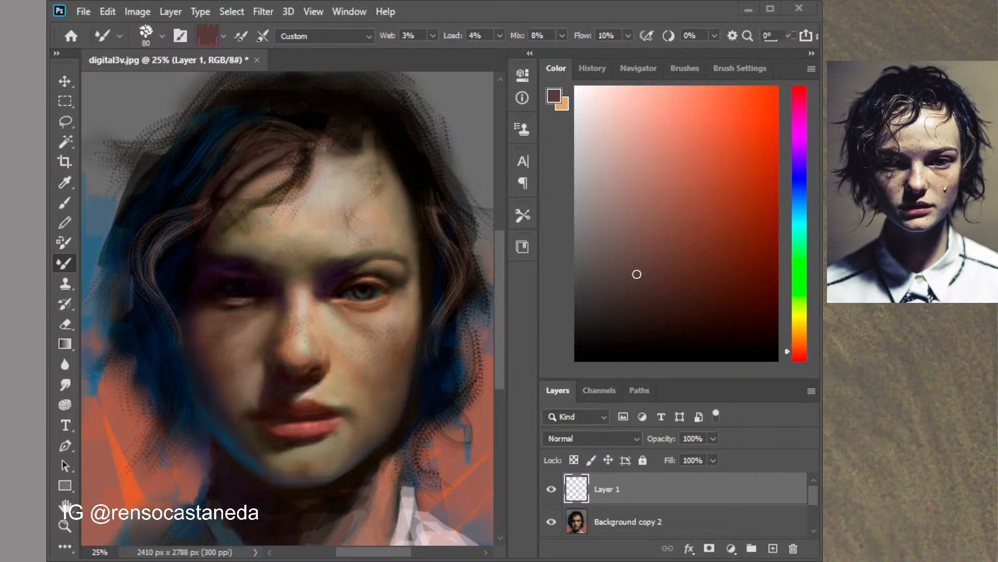
left_click(770, 9)
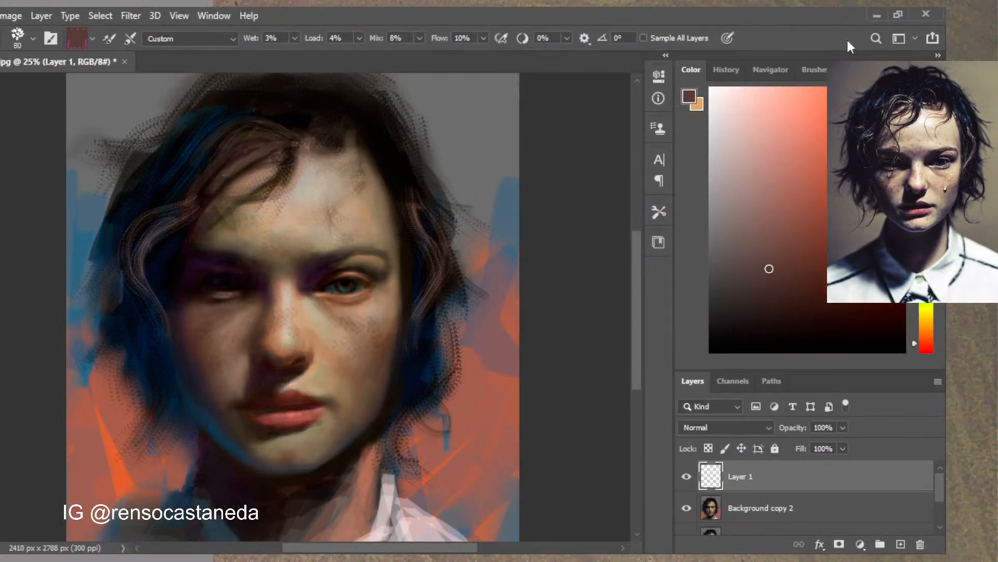
left_click(901, 16)
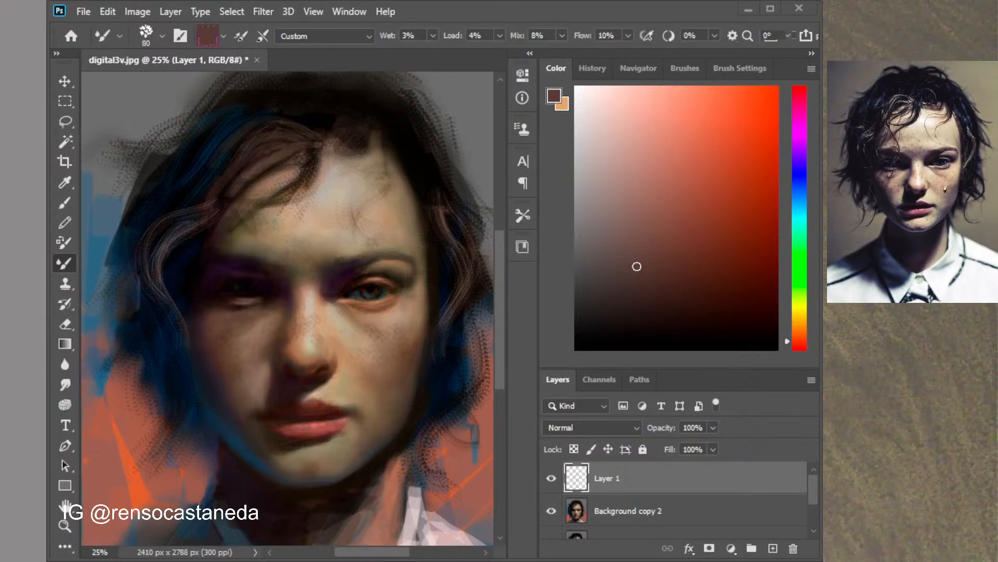
Select the Background copy 2 layer and open the Liquify filter on it
key("ctrl+shift+x")
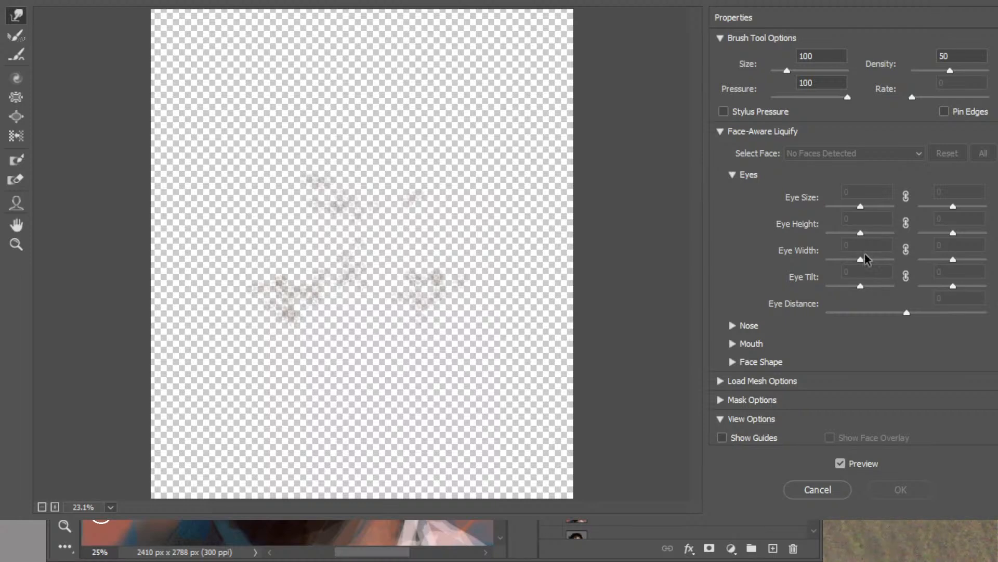
left_click(818, 490)
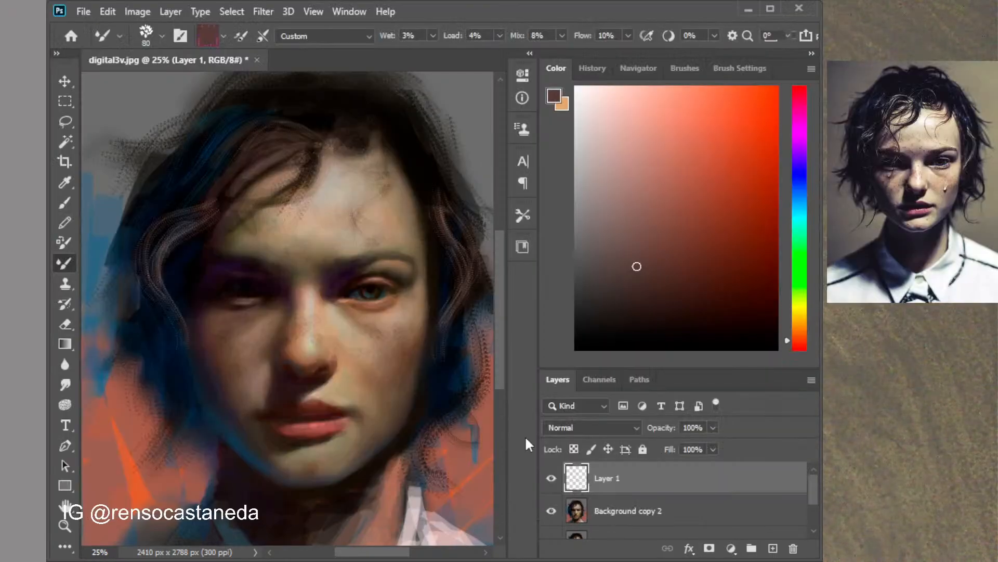
scroll(646, 510, "down", 1)
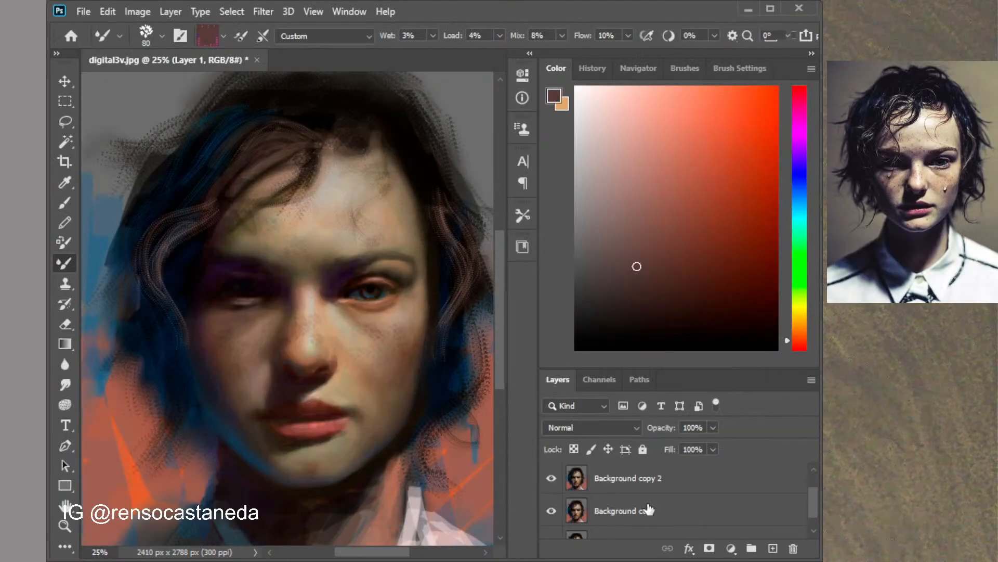
left_click(619, 482)
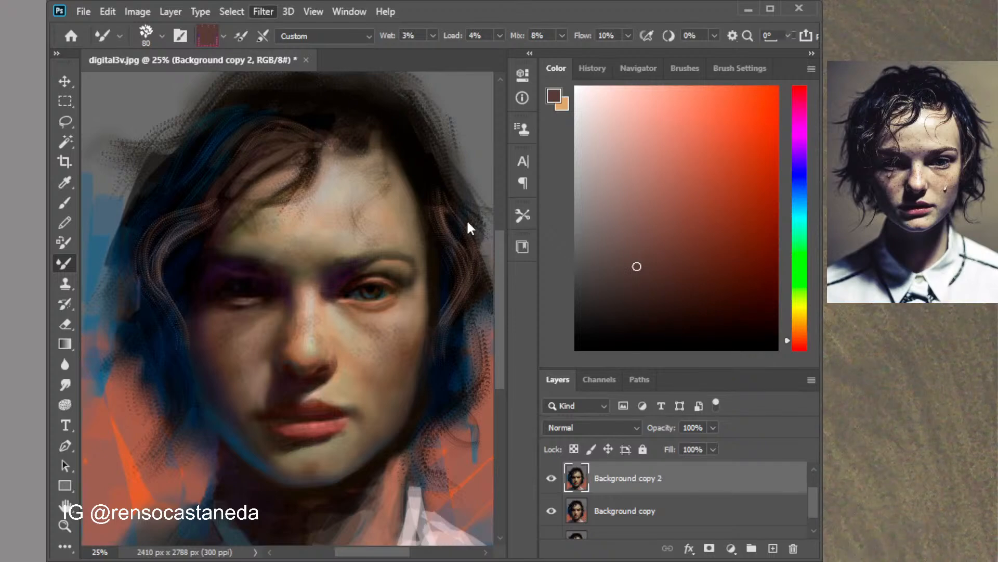
key("shift+ctrl+x")
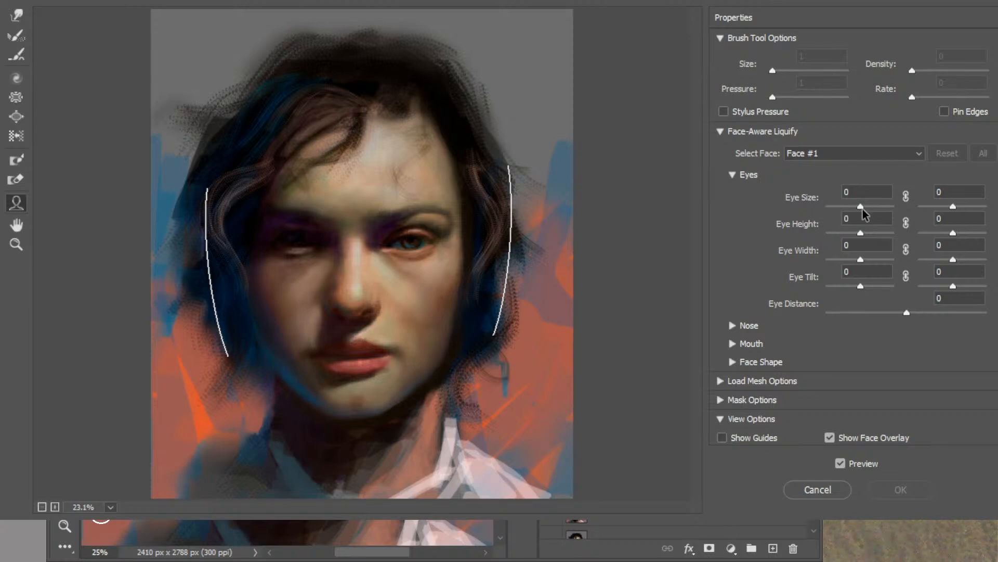
Try the lit eye's Eye Size at 100 and -29 in Face-Aware Liquify, and reset the eye sizes to 0
mouse_move(861, 214)
left_mouse_down()
mouse_move(840, 211)
mouse_move(862, 210)
left_mouse_up()
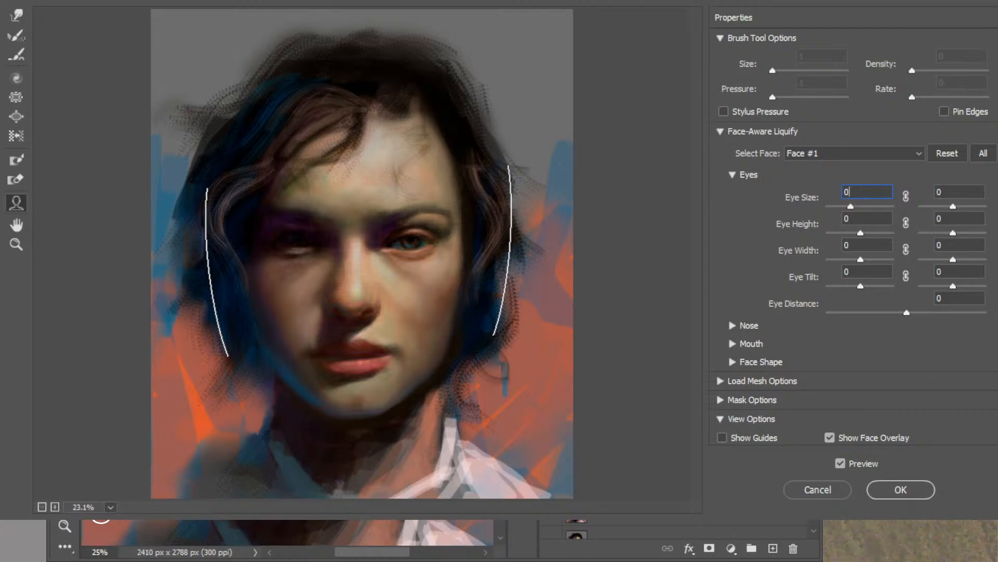
left_click(956, 218)
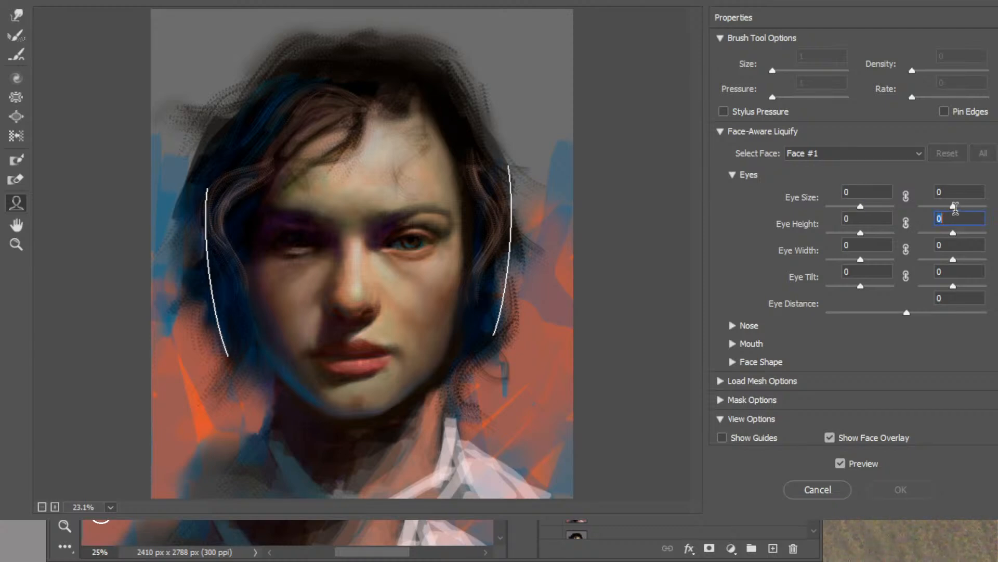
left_click_drag(954, 207, 995, 218)
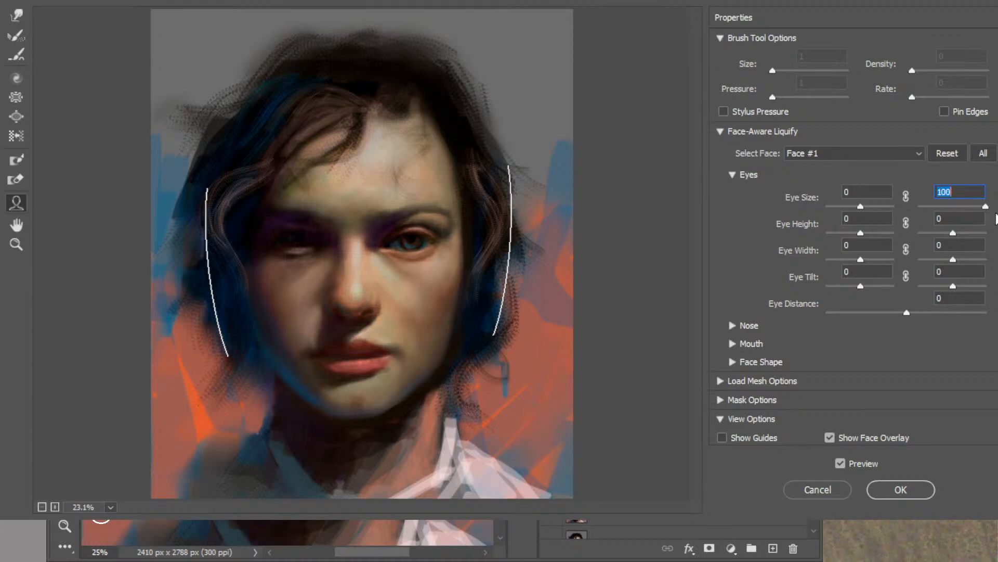
left_click_drag(996, 218, 945, 219)
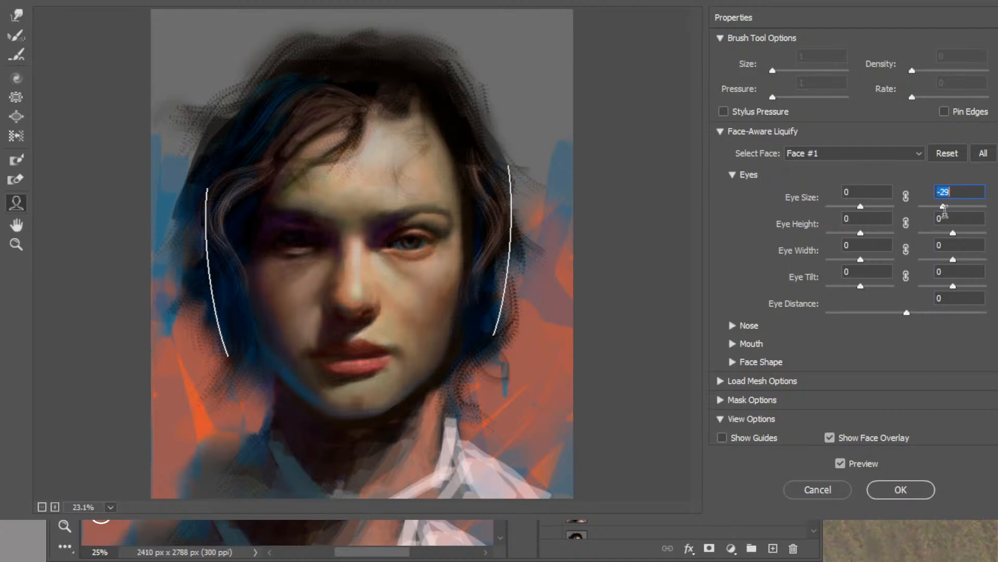
type("0")
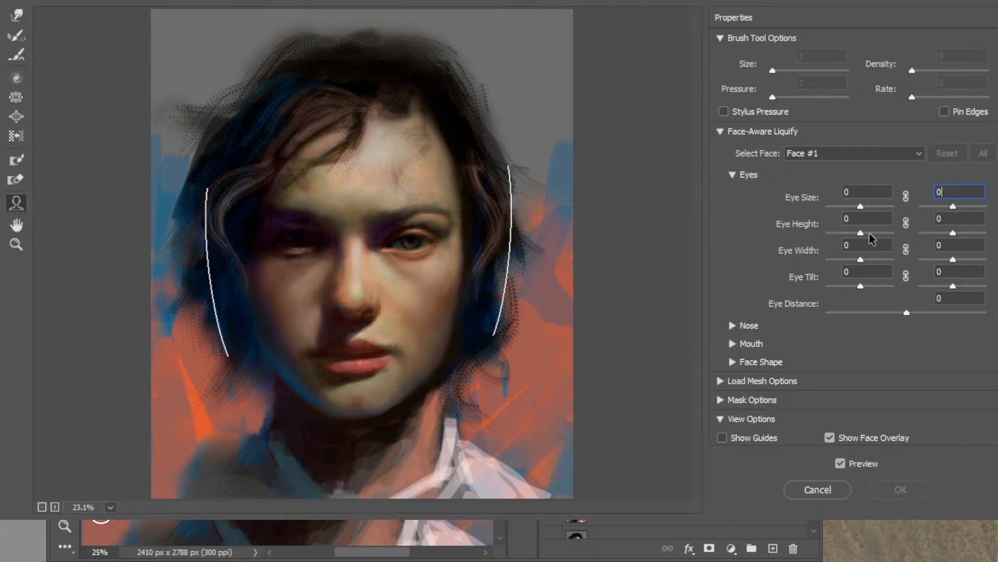
Try different Eye Height values, including 100 for the lit eye, and reset both eye heights to 0
left_click_drag(866, 238, 870, 240)
type("0")
left_click_drag(953, 234, 997, 236)
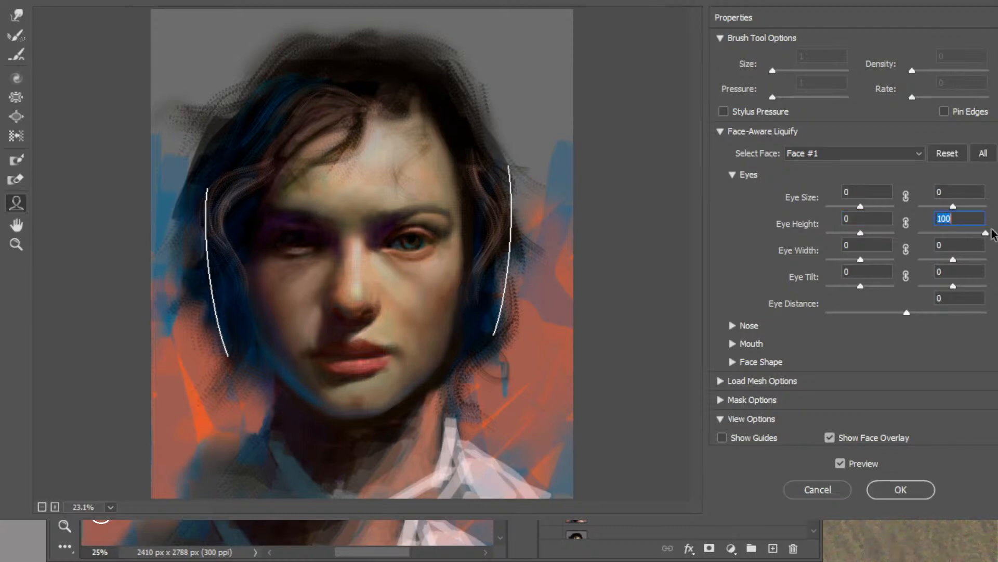
type("0")
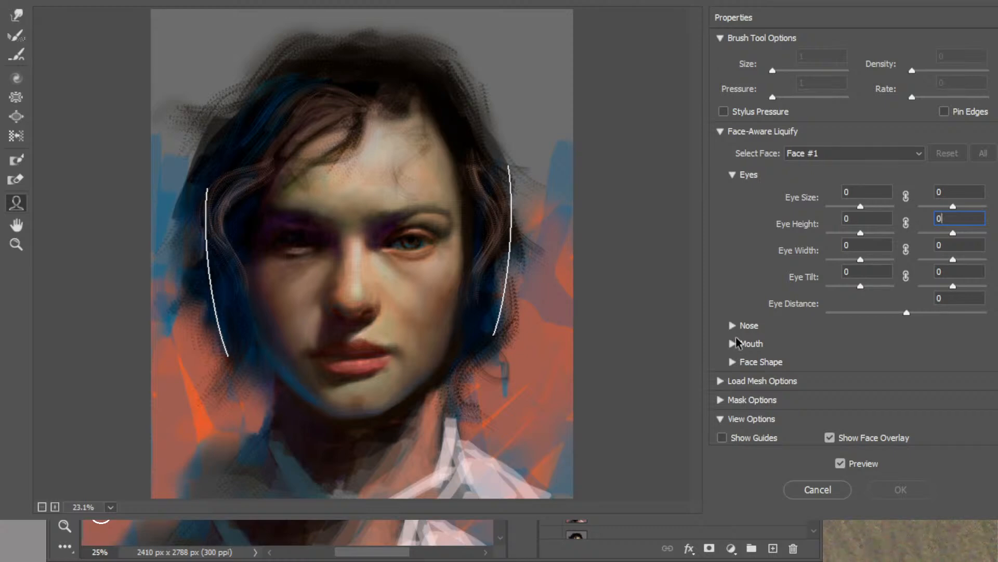
Try a Nose Height of 100 and a Nose Width of 95 on the face, and reset both to 0
left_click(733, 175)
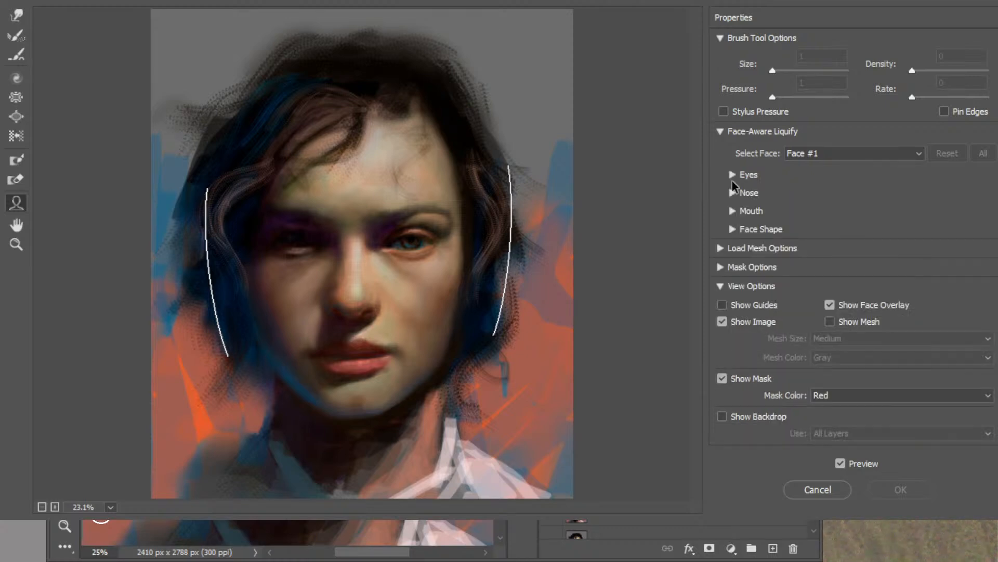
left_click(733, 194)
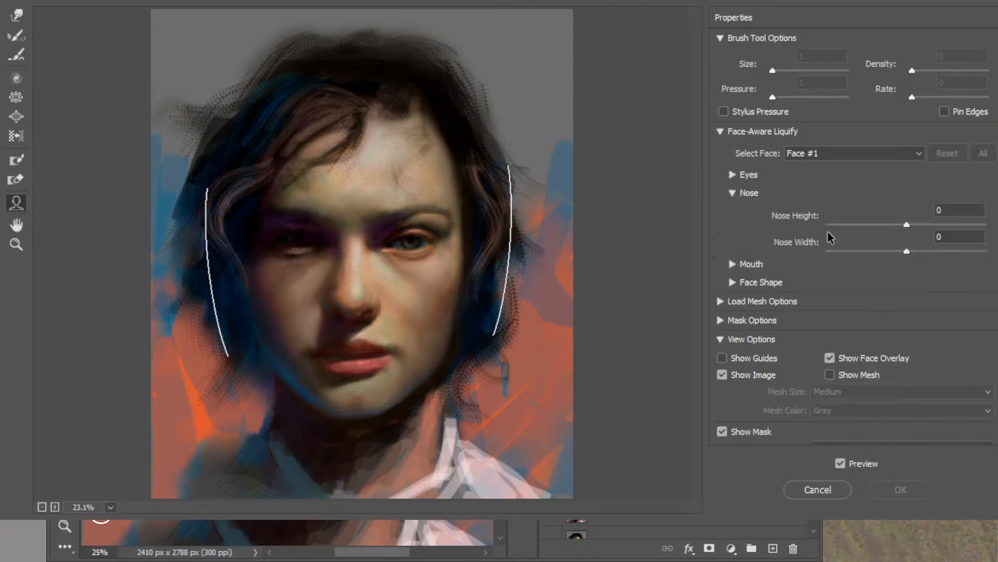
left_click_drag(908, 223, 819, 230)
left_click_drag(990, 236, 997, 237)
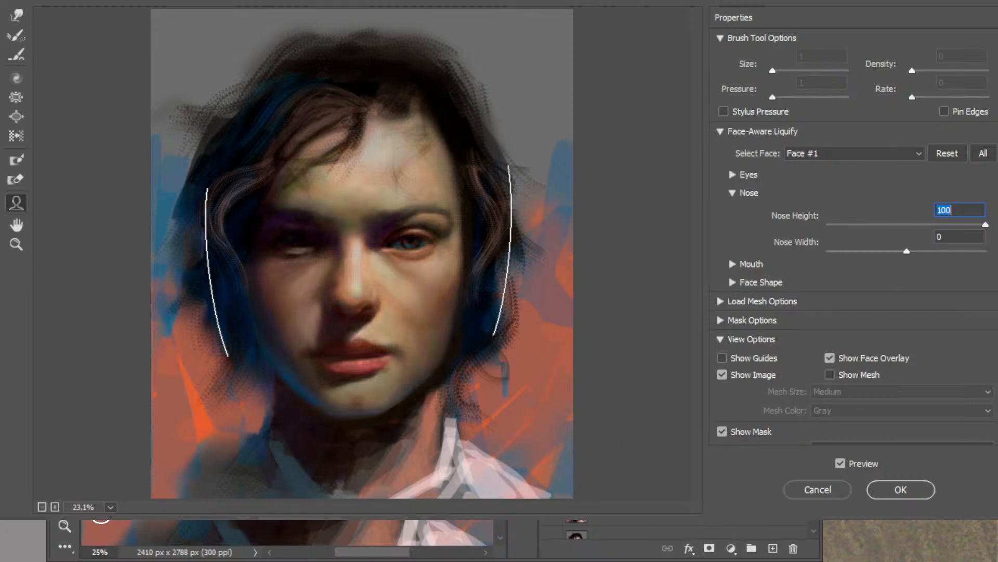
key("Return")
type("0")
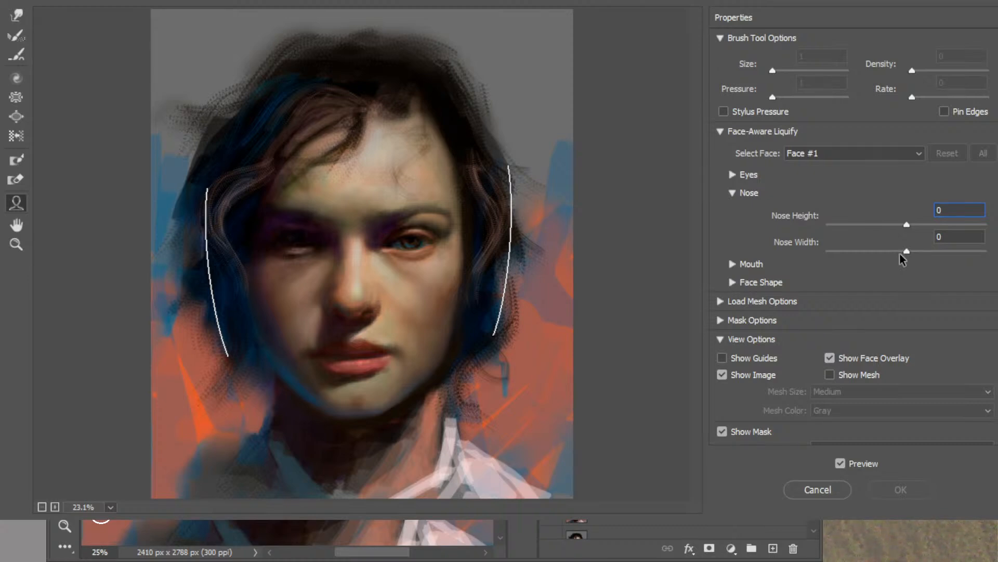
left_click_drag(903, 254, 985, 251)
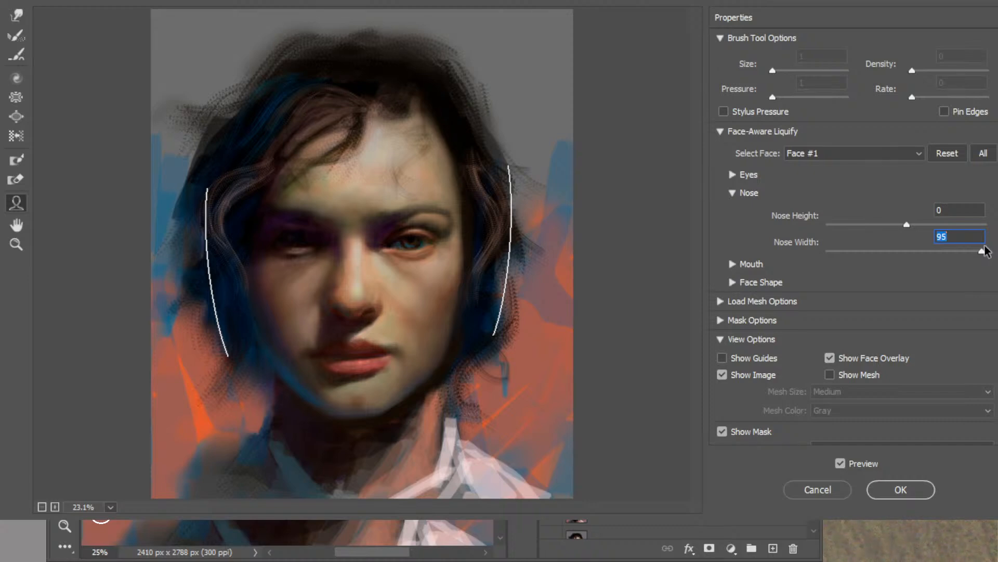
type("0")
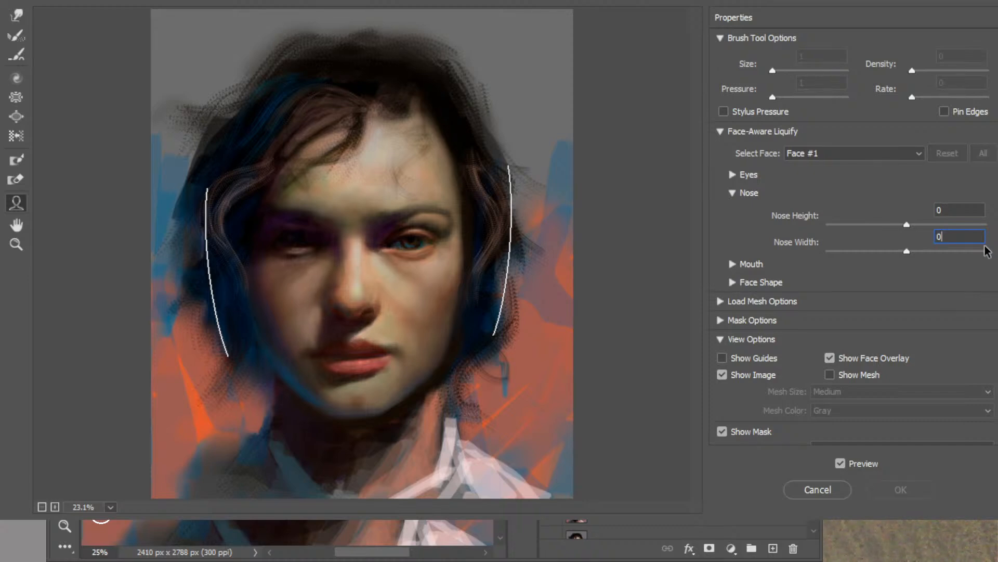
Try the mouth's Smile setting at 100 and -100, and reset it to 0
left_click(732, 193)
left_click(732, 212)
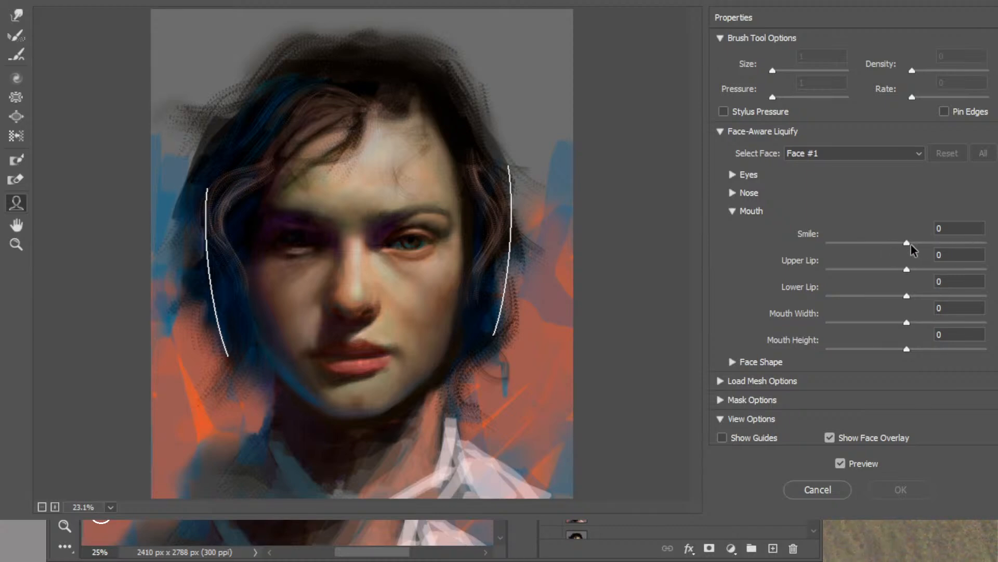
left_click_drag(907, 243, 995, 244)
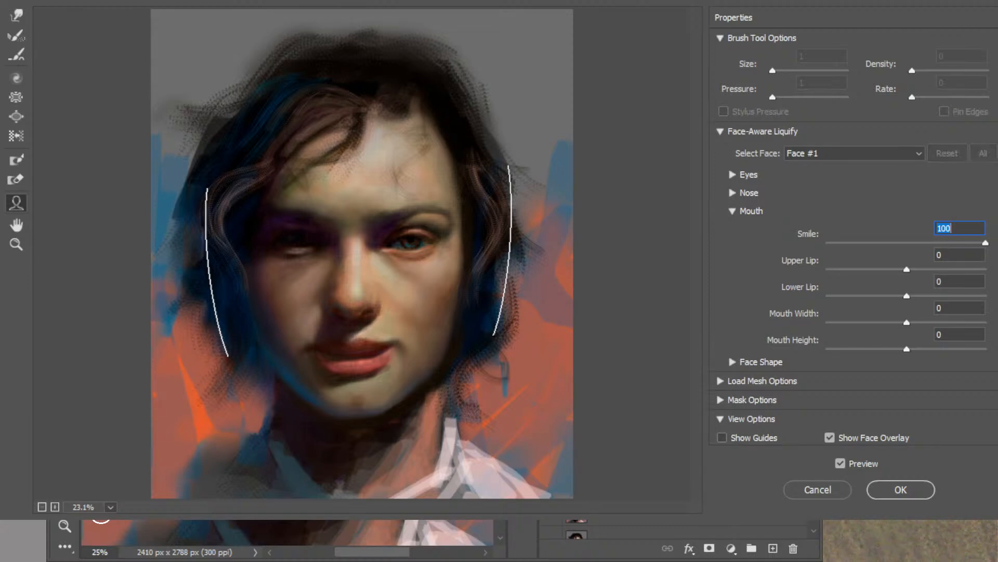
key("Return")
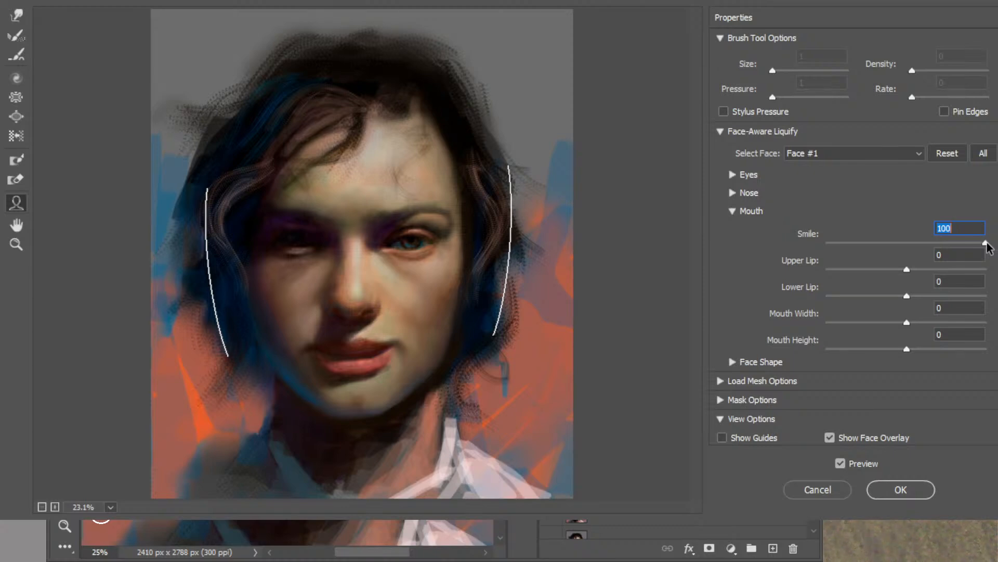
left_click_drag(988, 244, 827, 246)
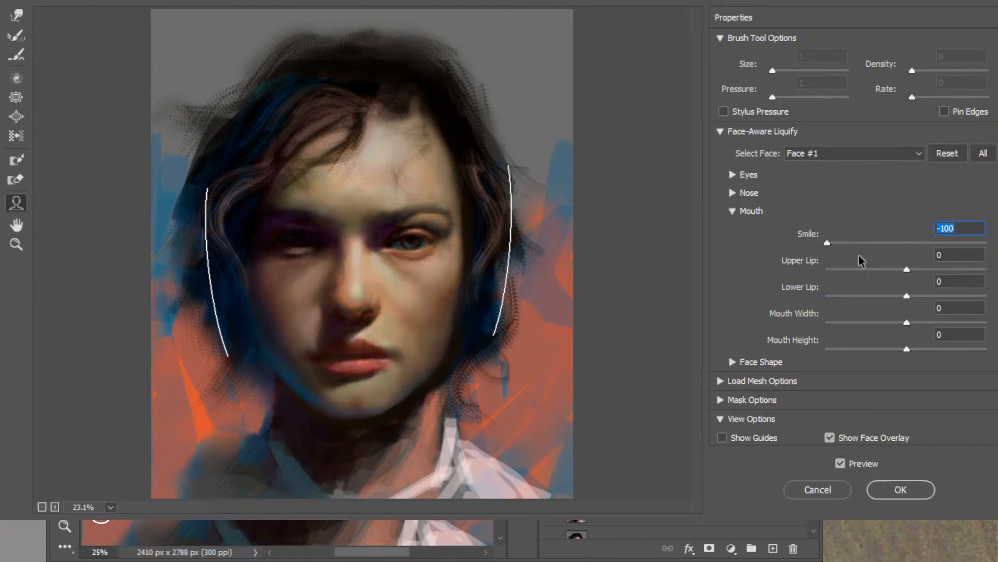
type("0")
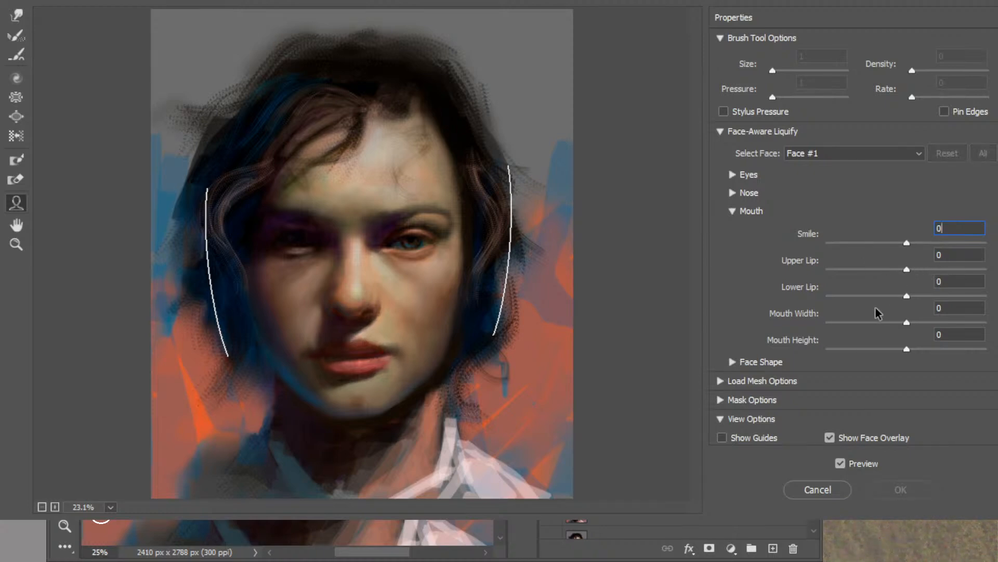
Try different Upper Lip and Mouth Width values on the mouth, and reset both to 0
left_click_drag(908, 273, 965, 282)
type("0")
left_click_drag(909, 326, 994, 328)
left_click_drag(847, 329, 898, 331)
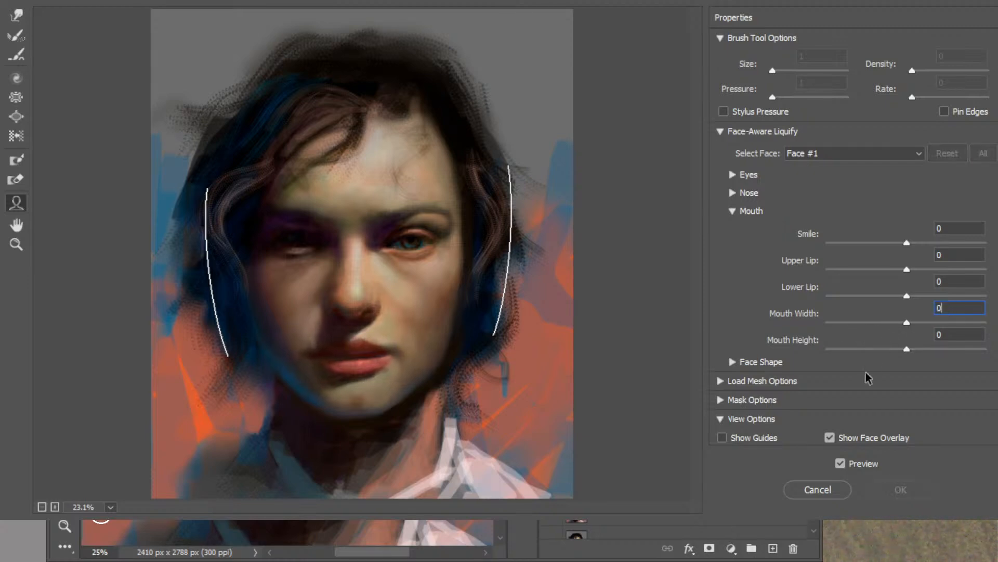
Try the face shape's Forehead value at 100 and settle it at 38
left_click(735, 213)
left_click(735, 229)
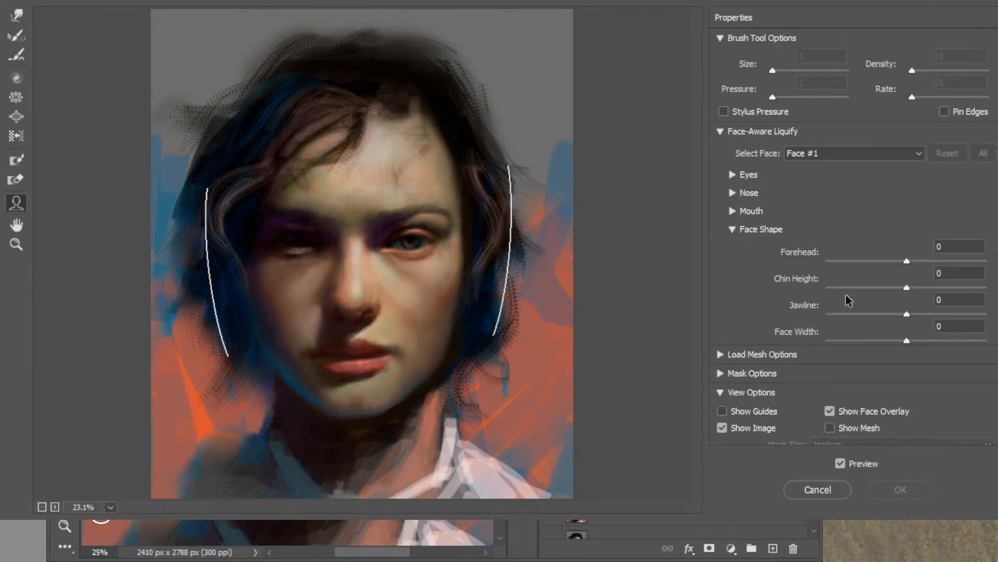
left_click_drag(907, 261, 987, 260)
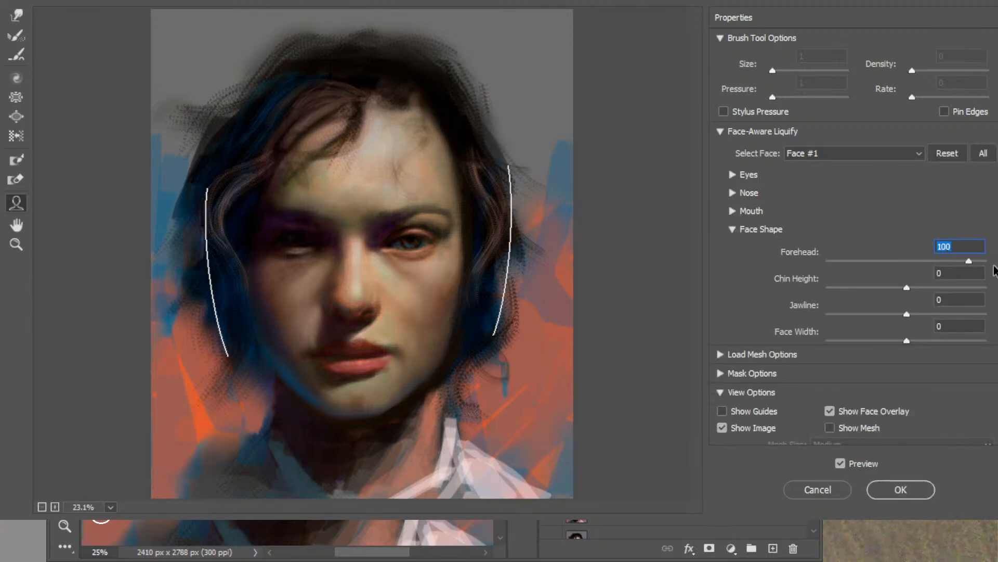
left_click_drag(864, 272, 939, 278)
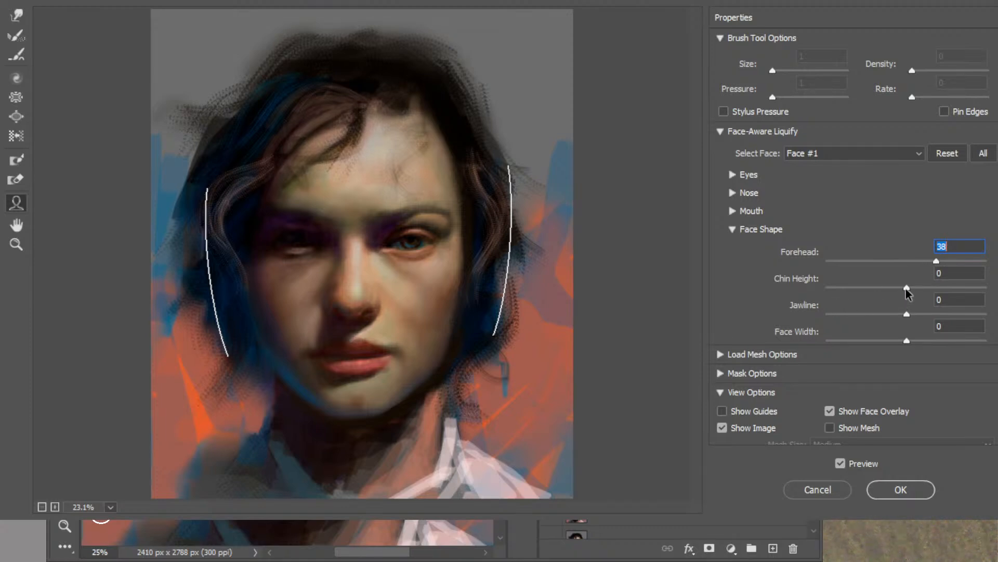
Set the face shape's Chin Height to 13 and Jawline to -2, and close the Face Shape settings
mouse_move(906, 290)
left_mouse_down()
mouse_move(794, 293)
mouse_move(988, 292)
mouse_move(916, 288)
left_mouse_up()
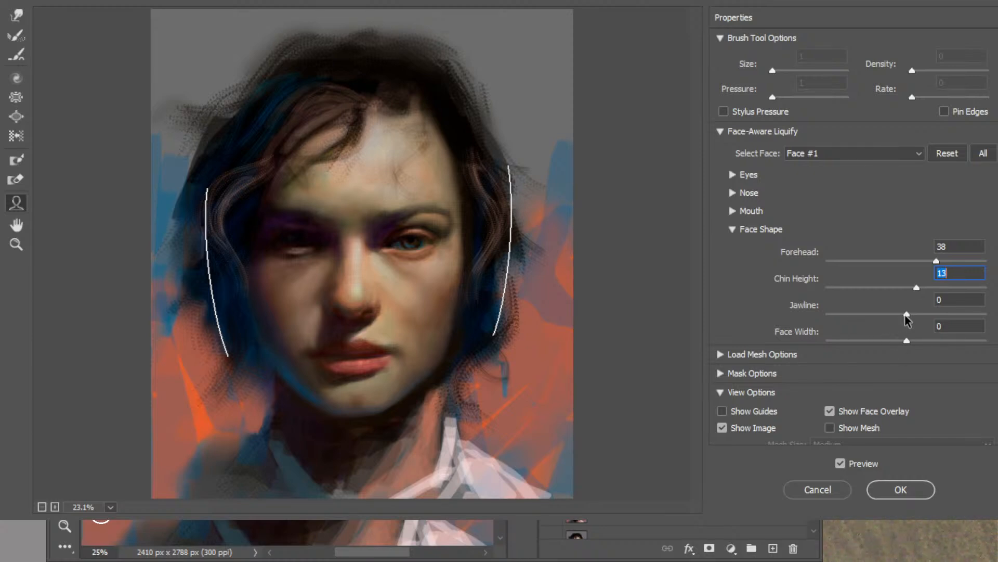
left_click_drag(906, 315, 908, 343)
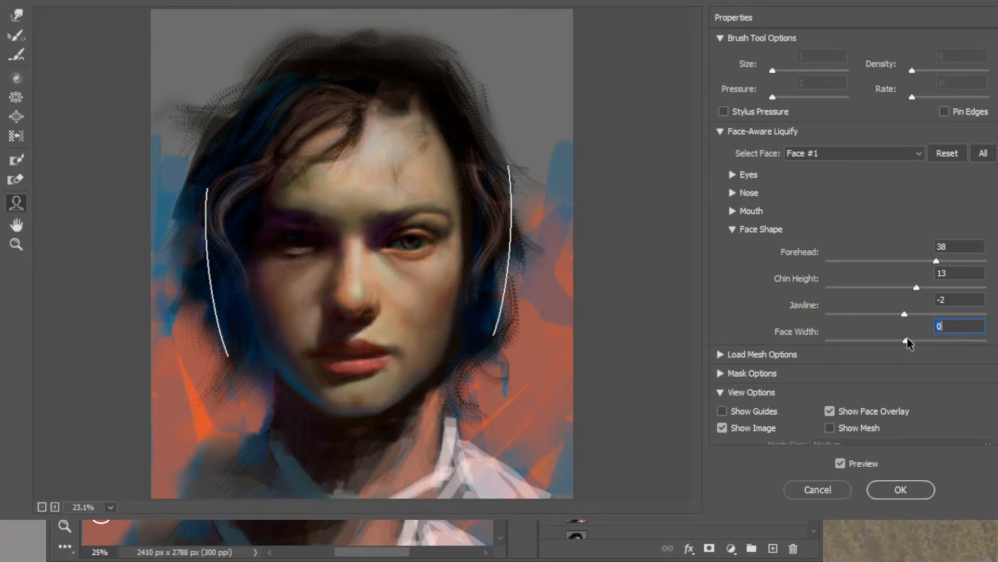
left_click(733, 229)
Look through the Load Mesh, Mask and View option groups of the Liquify filter
left_click(718, 250)
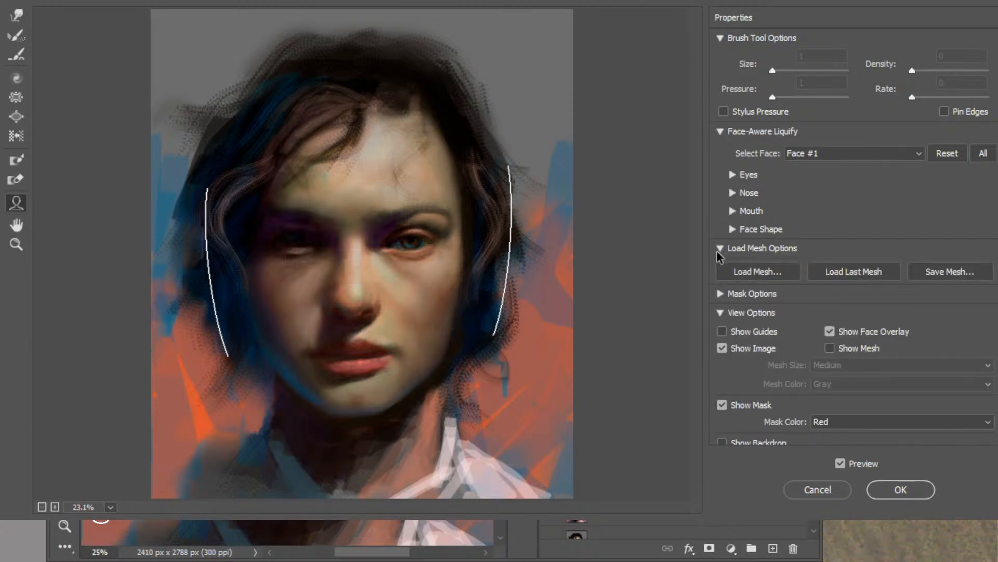
left_click(721, 249)
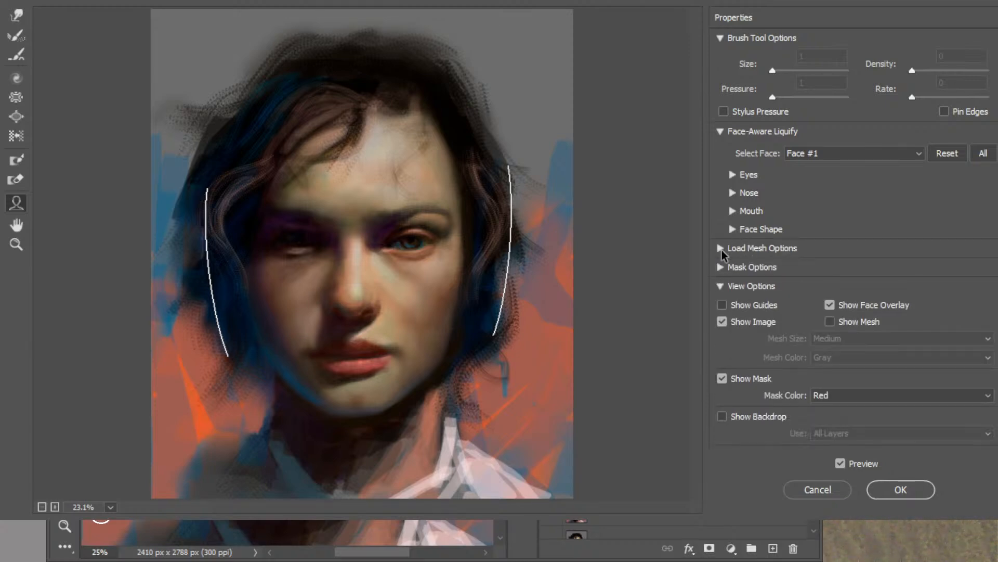
left_click(720, 132)
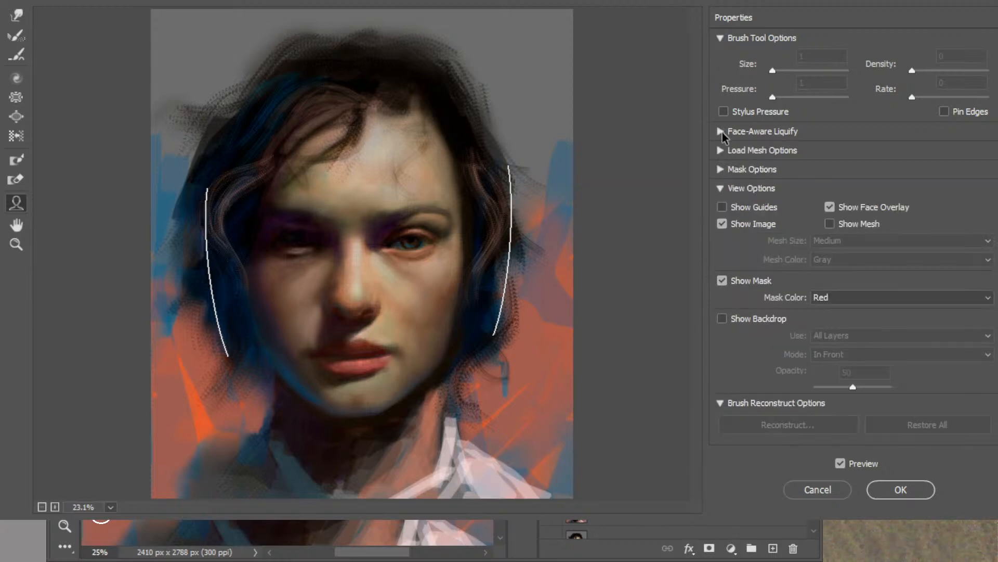
left_click(721, 169)
left_click(721, 173)
left_click(721, 188)
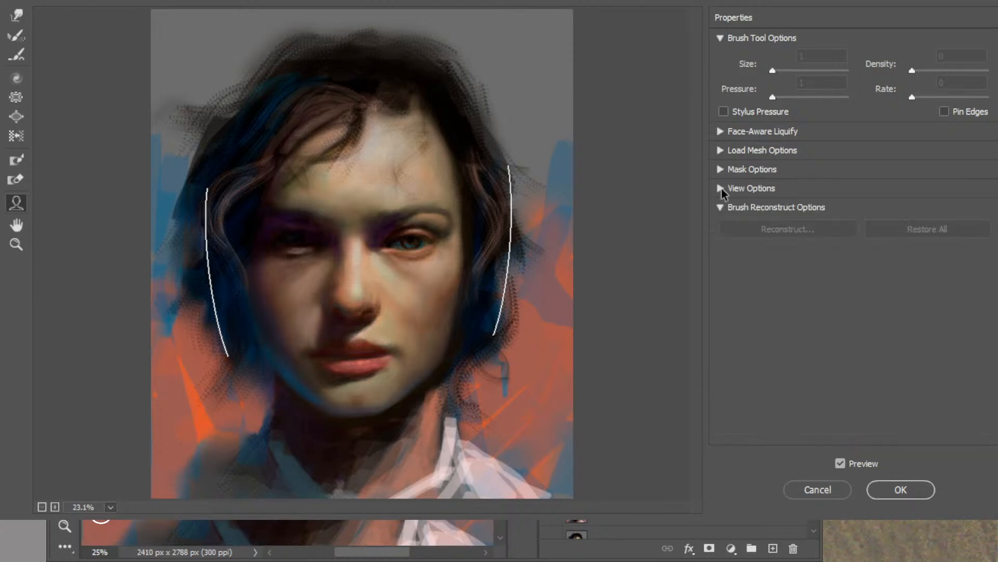
left_click(721, 188)
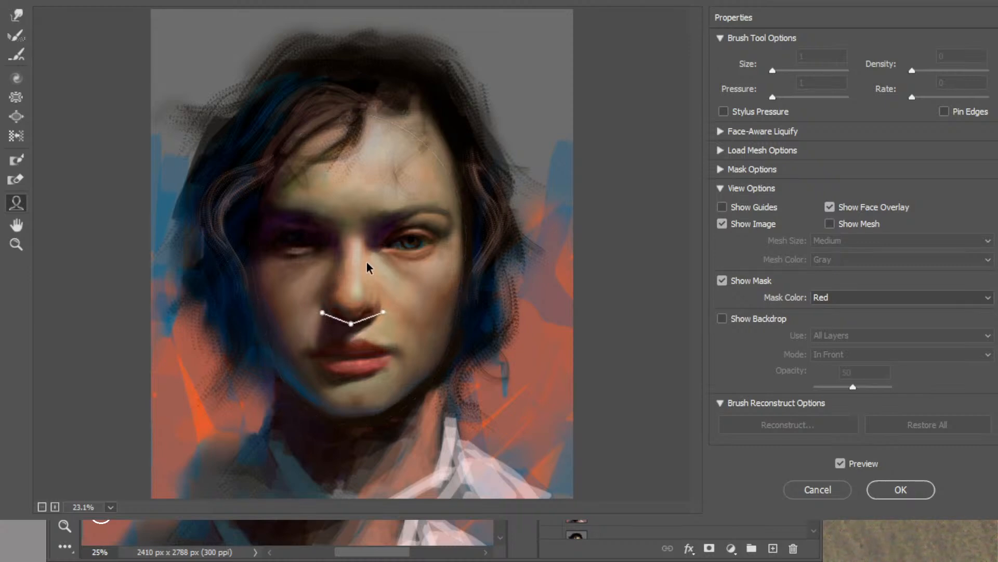
Widen the shadowed eye to an Eye Width of 100 and apply the Liquify changes
left_click_drag(271, 245, 247, 252)
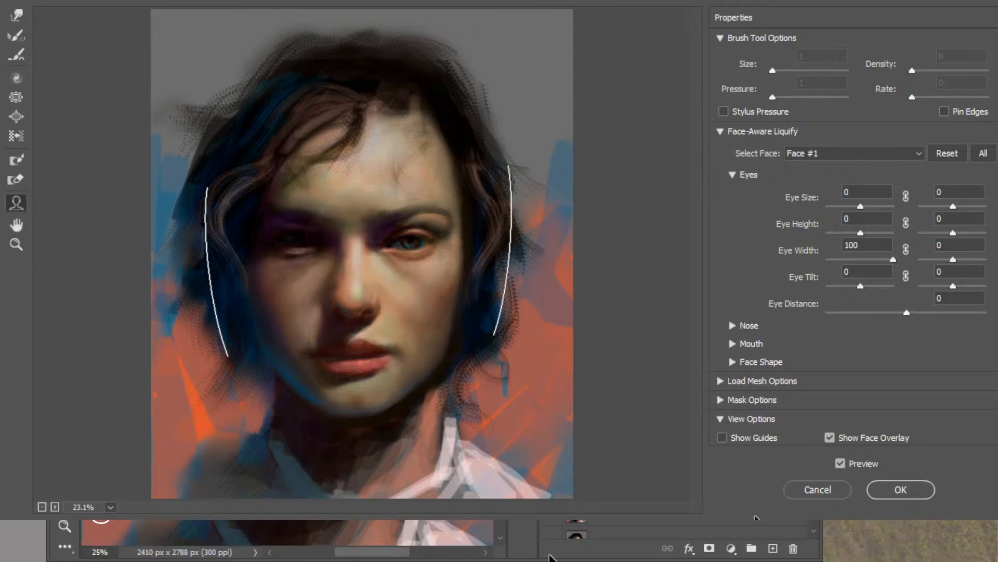
left_click(900, 491)
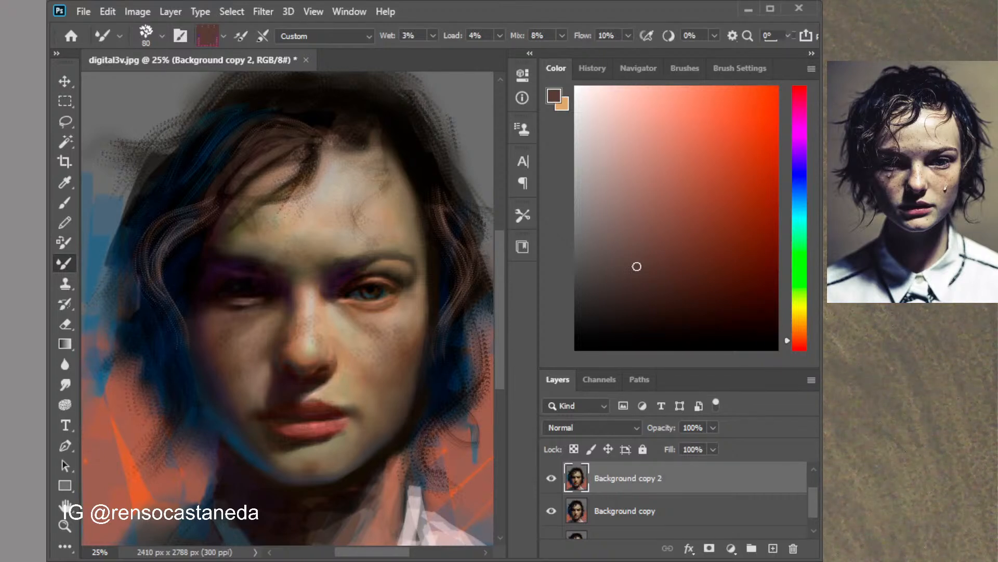
Switch to the Brush tool, reopen Liquify, try Face Width at -100 and 100, and apply an intermediate face width
left_click_drag(473, 292, 473, 364)
left_click(65, 202)
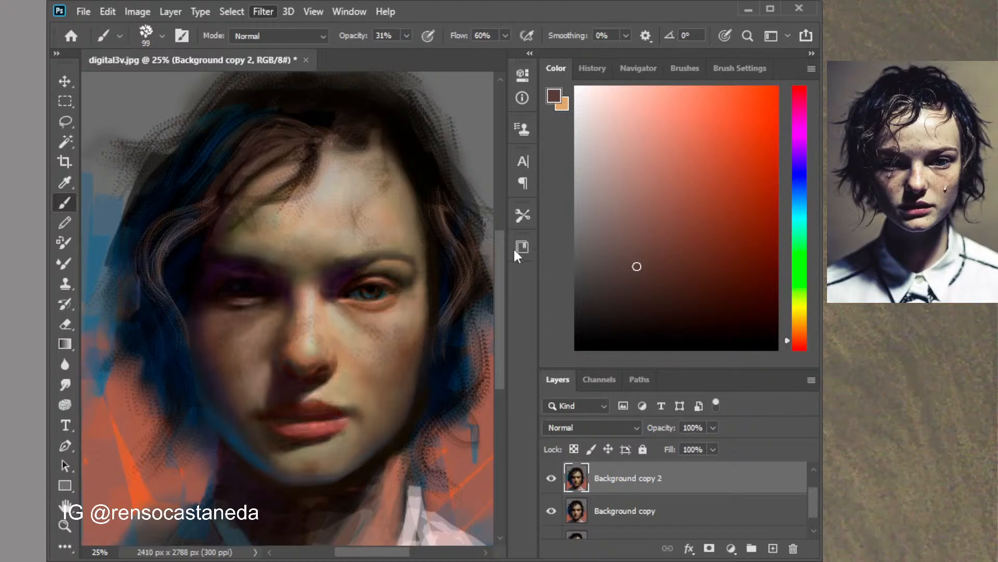
key("ctrl+shift+x")
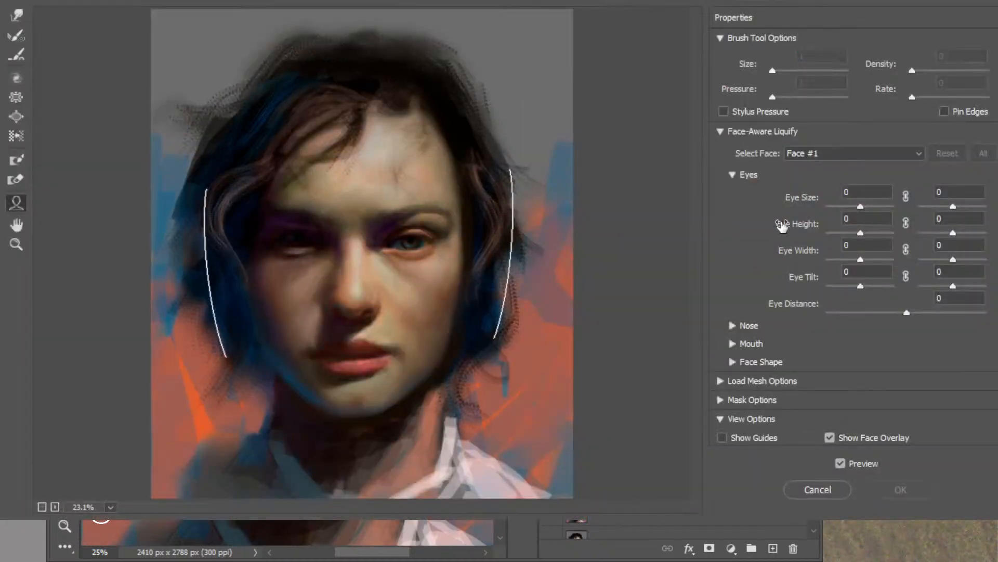
left_click(732, 176)
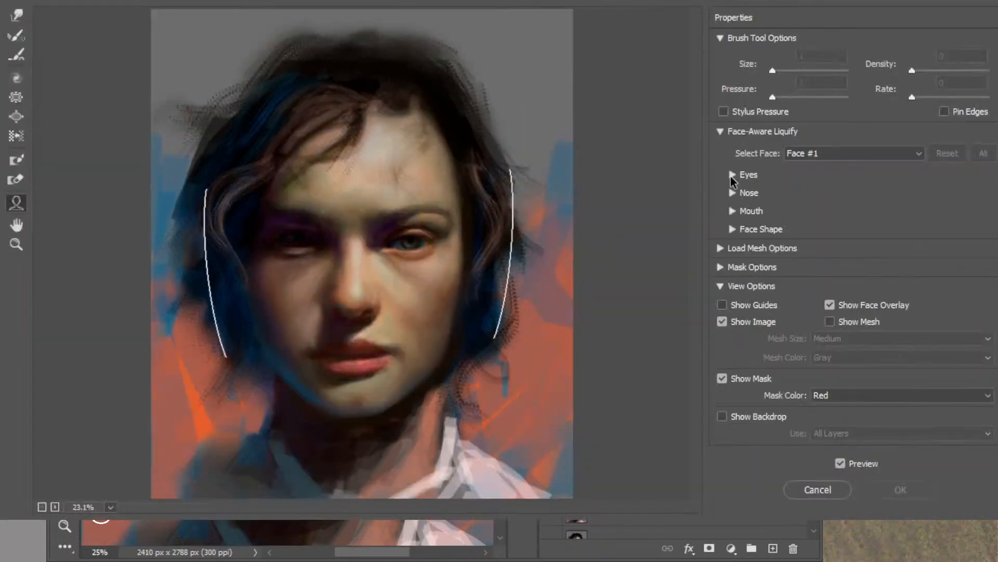
left_click(733, 229)
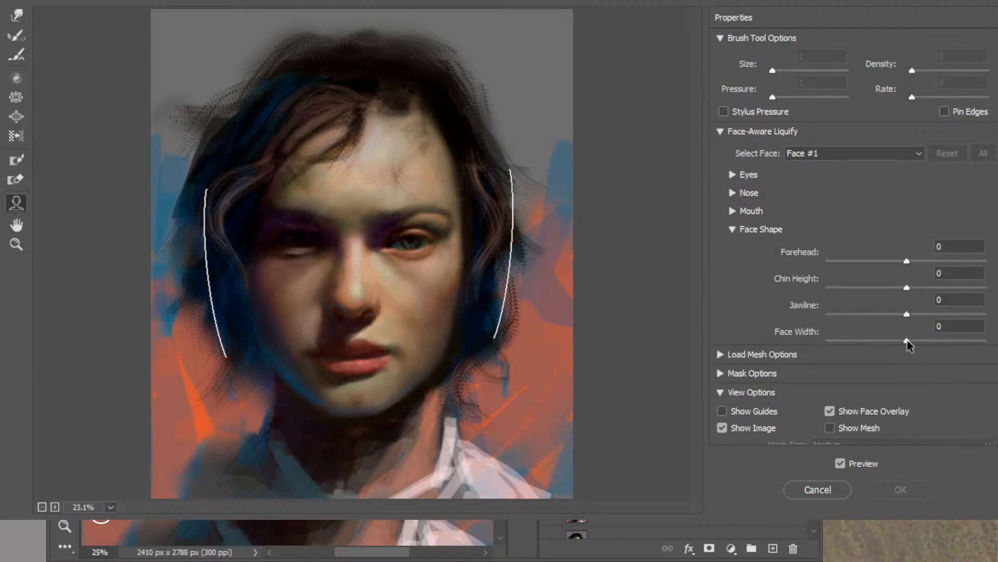
left_click_drag(907, 341, 790, 344)
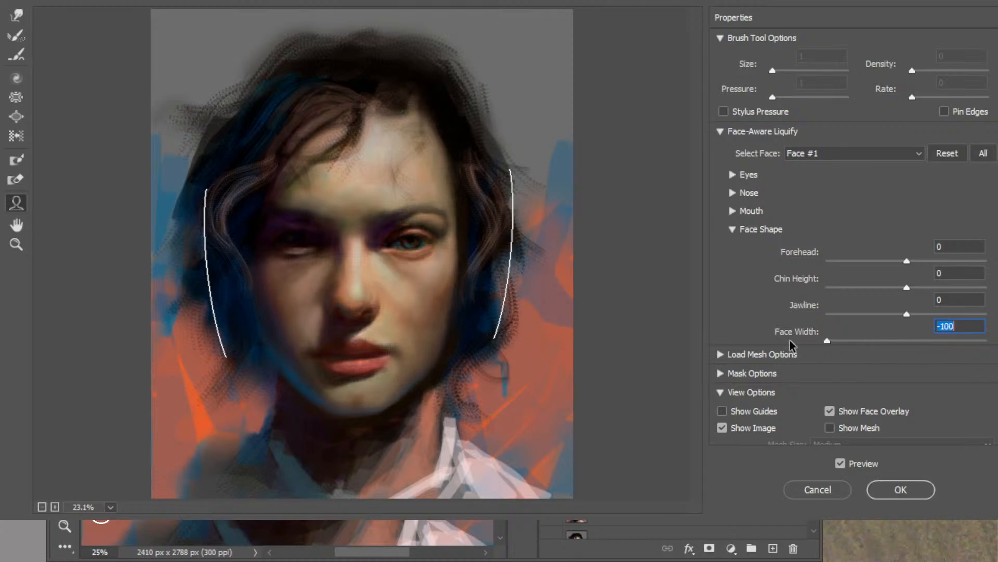
type("100")
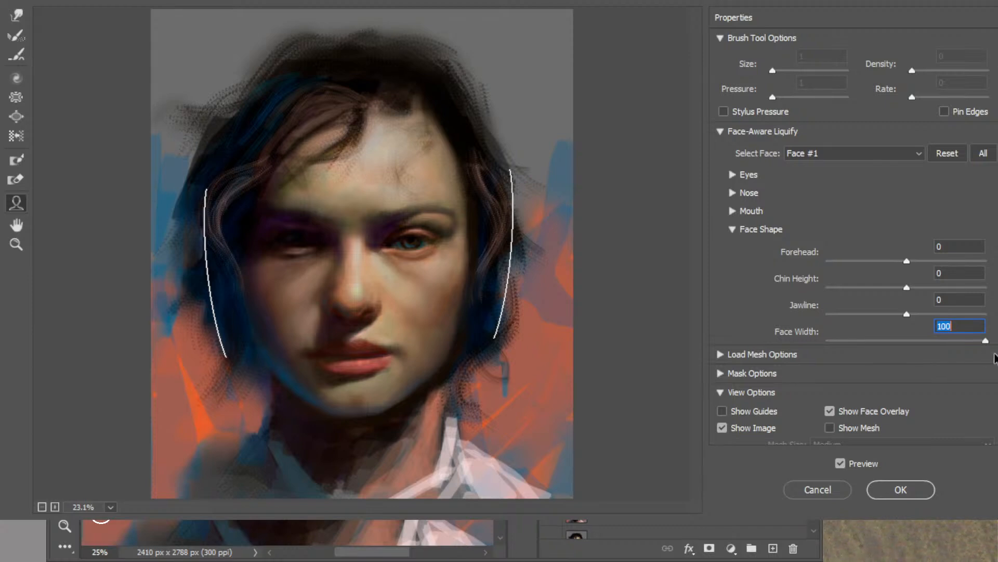
left_click_drag(994, 358, 887, 358)
left_click(909, 489)
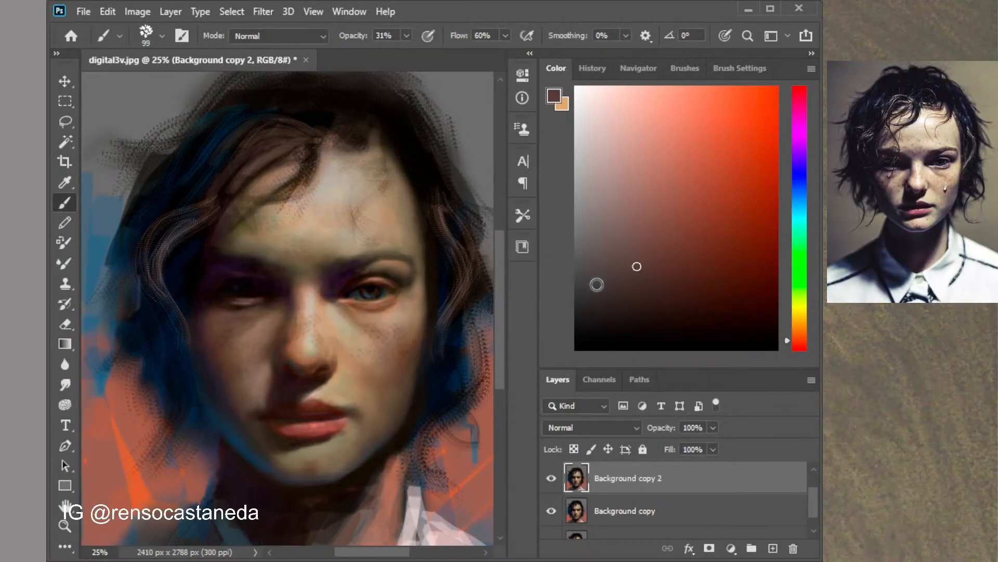
Undo and redo the last Liquify change to compare the face before and after
key("ctrl+z")
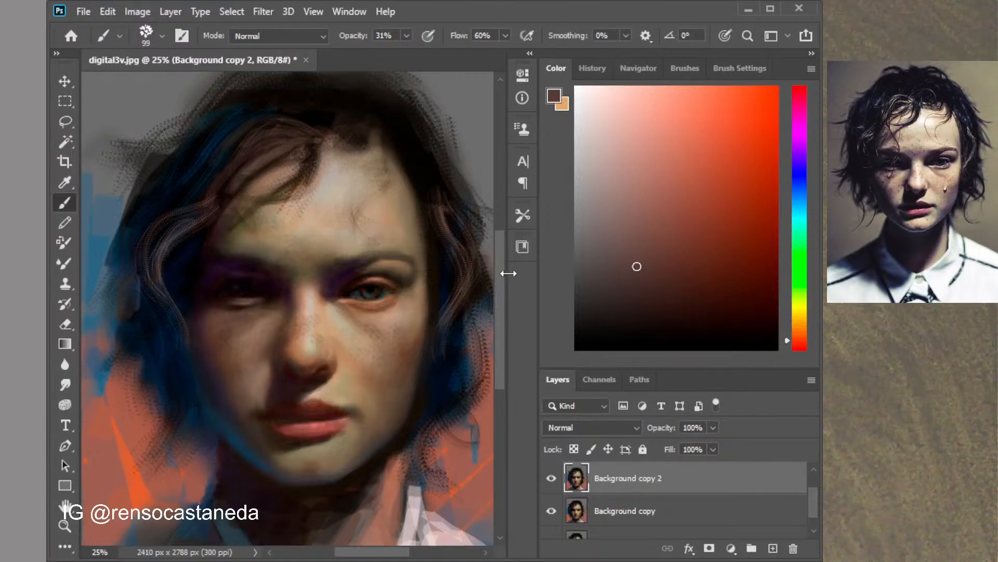
key("ctrl+shift+z")
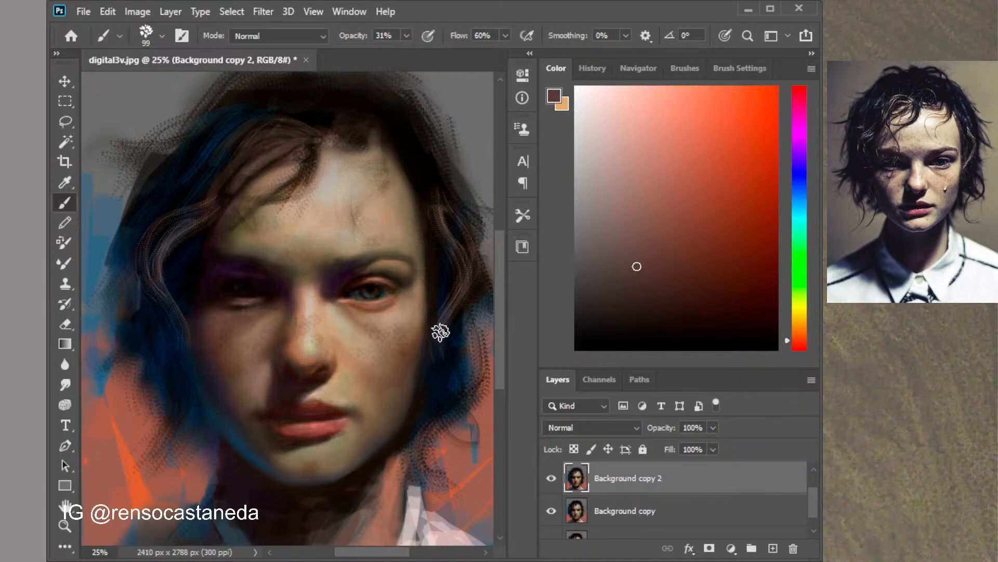
Choose the soft round 30 px brush tip and set the brush opacity to 13%
left_click(732, 72)
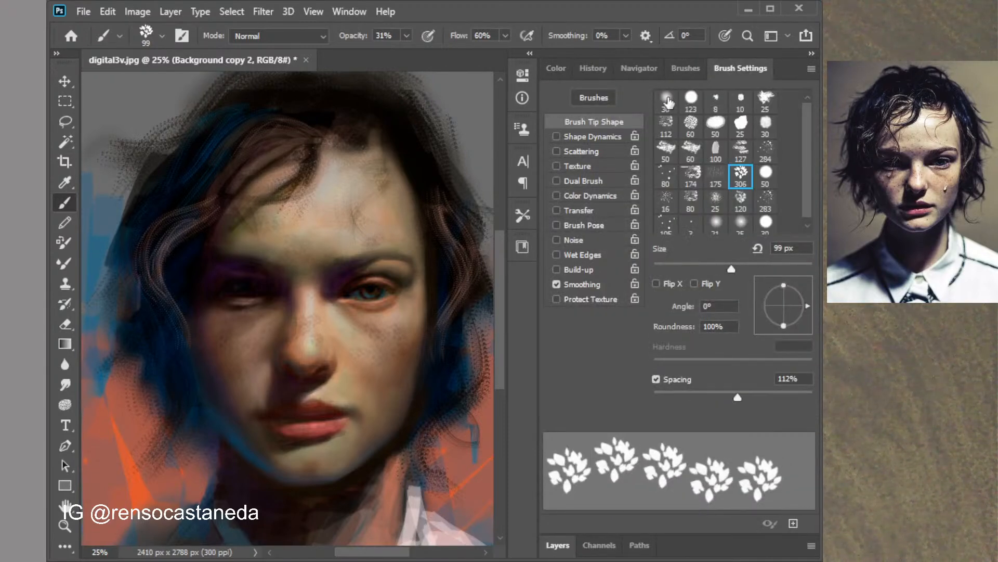
left_click(666, 109)
left_click(691, 101)
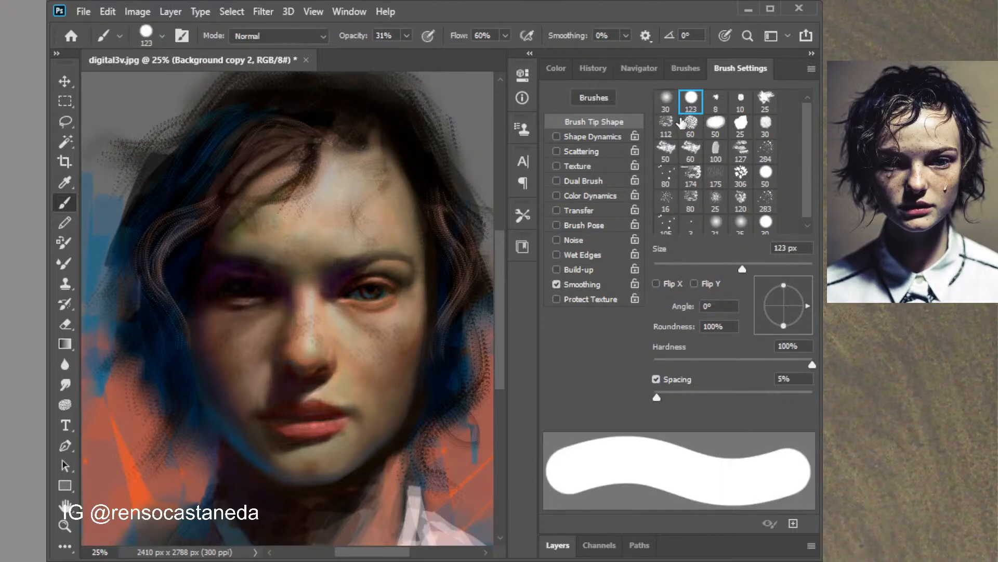
left_click(667, 102)
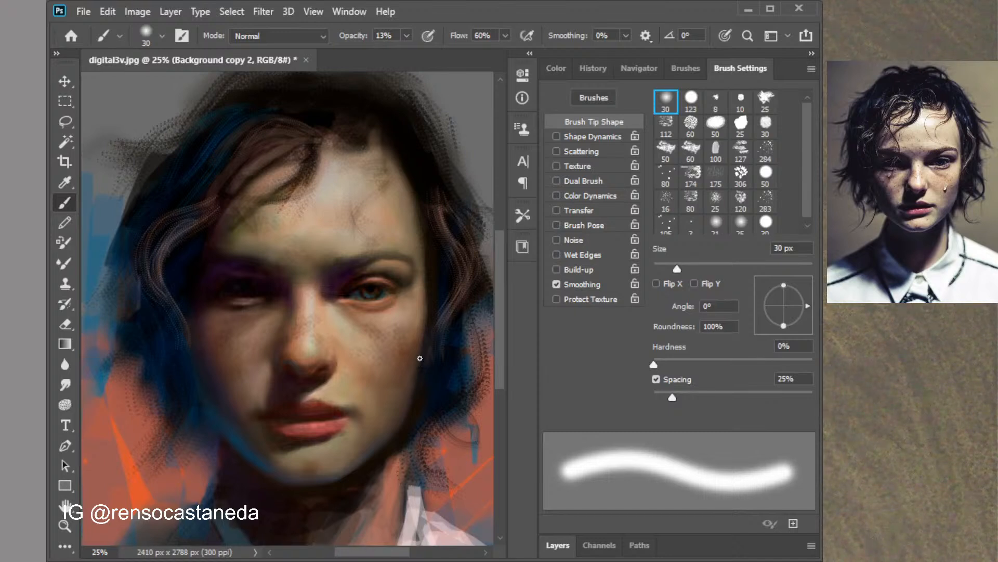
Hide Background copy 2 and Background copy to compare the painting stages, and show both layers again
left_click(557, 544)
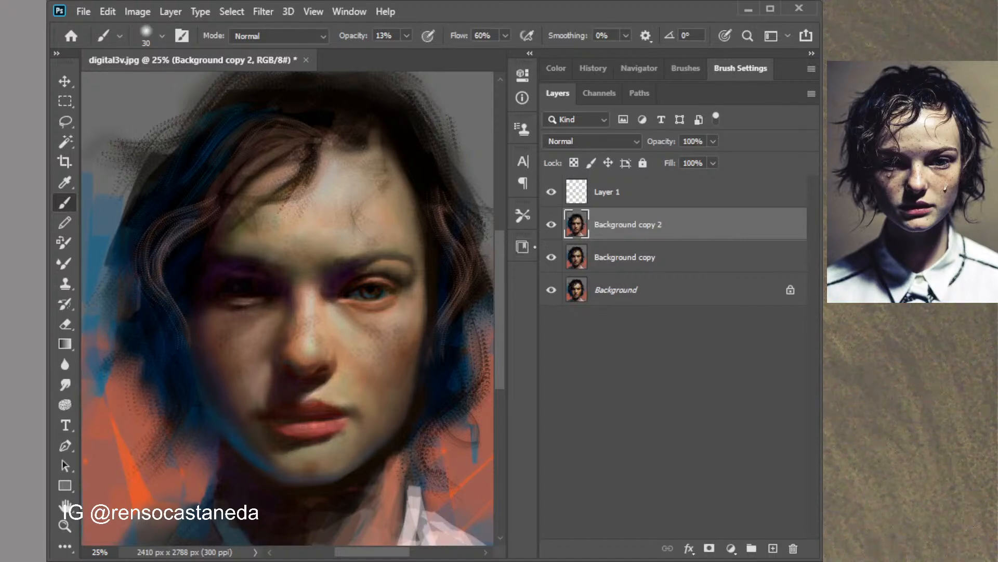
left_click(551, 224)
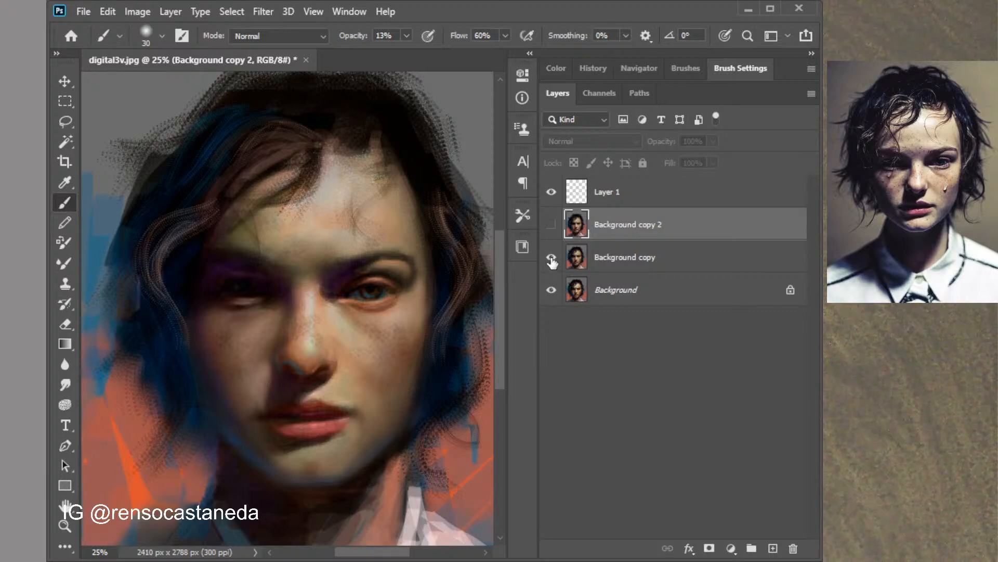
left_click(551, 258)
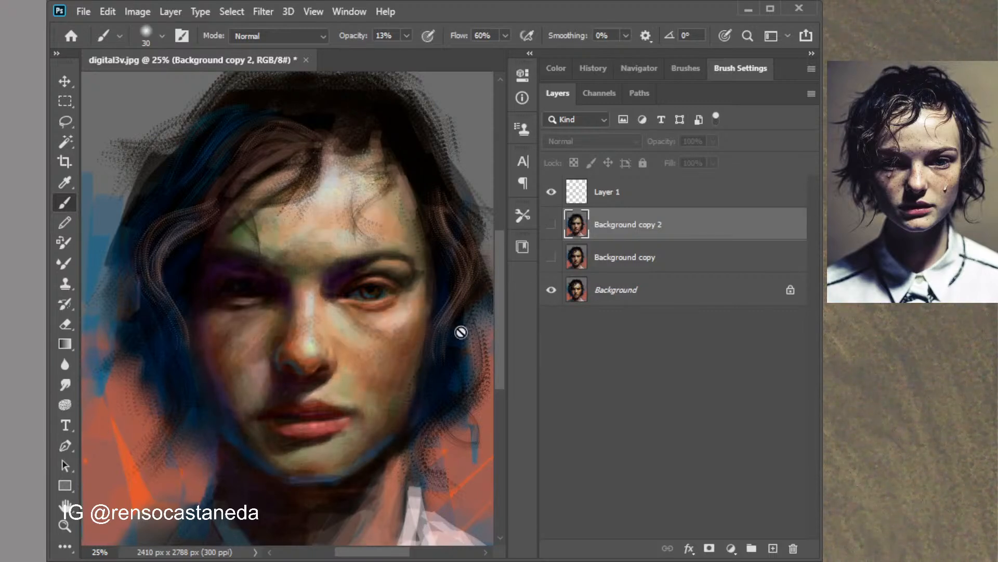
left_click(551, 257)
left_click(551, 224)
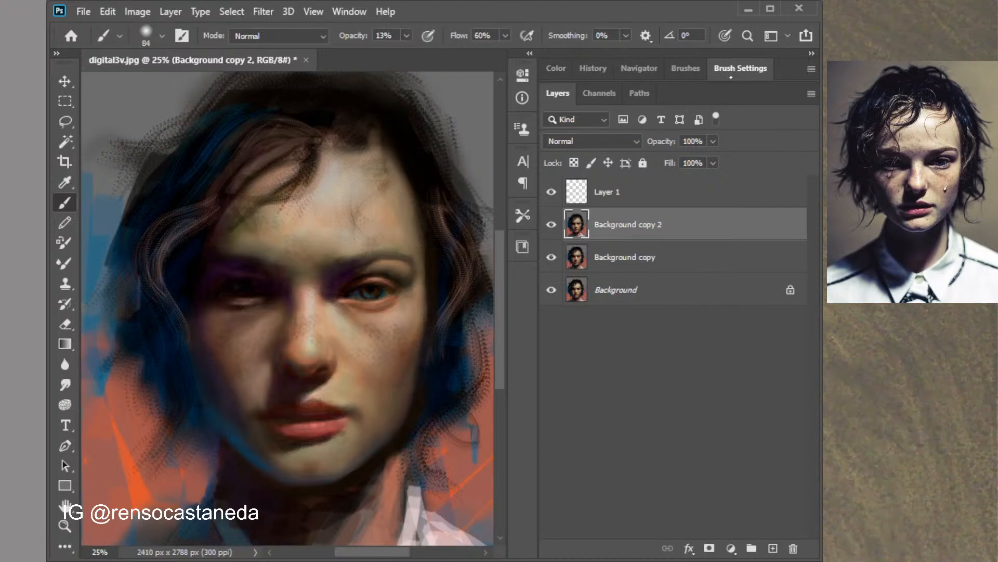
Set the soft brush size to 127 px and use a dark navy foreground color
left_click(740, 69)
left_click(745, 265)
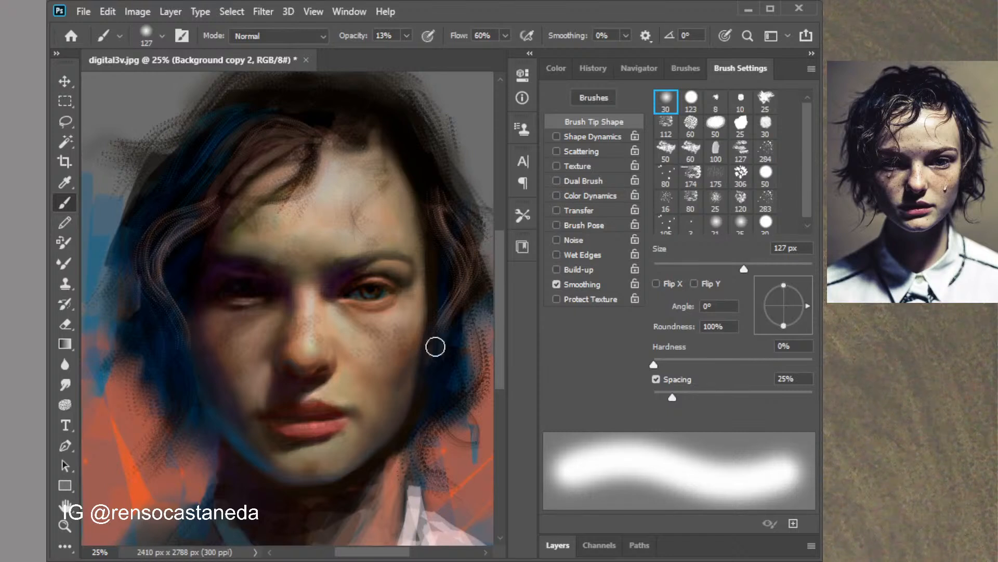
left_click(556, 68)
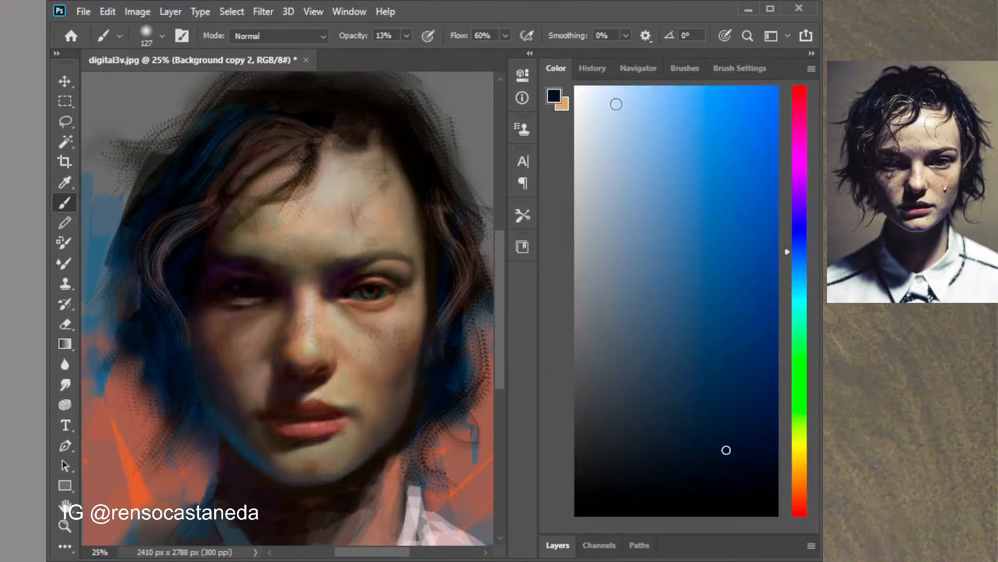
Hide all layers above Background, select Background, sample near-black from the hair and paint softly along the lit side of the jaw
left_click(557, 545)
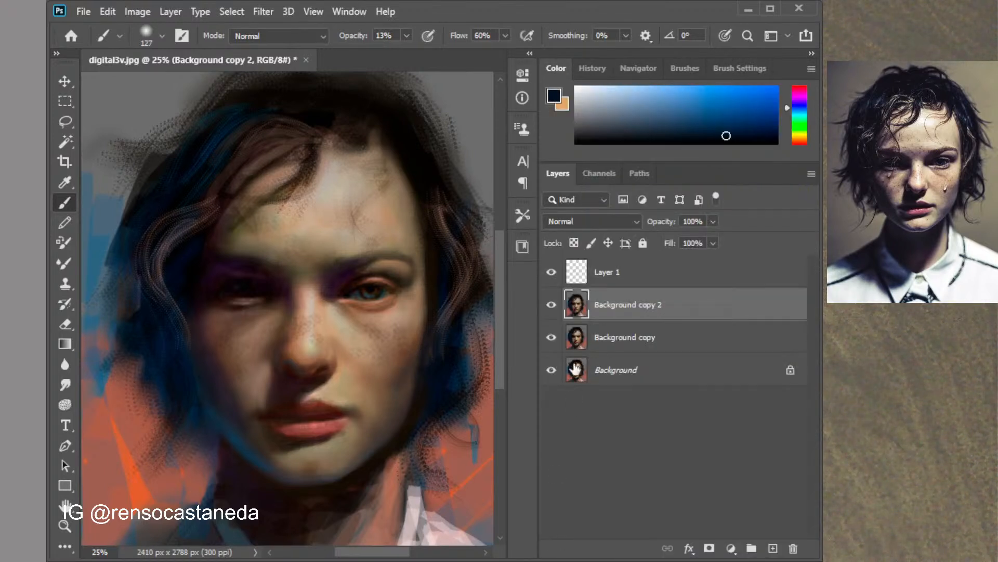
left_click(551, 305)
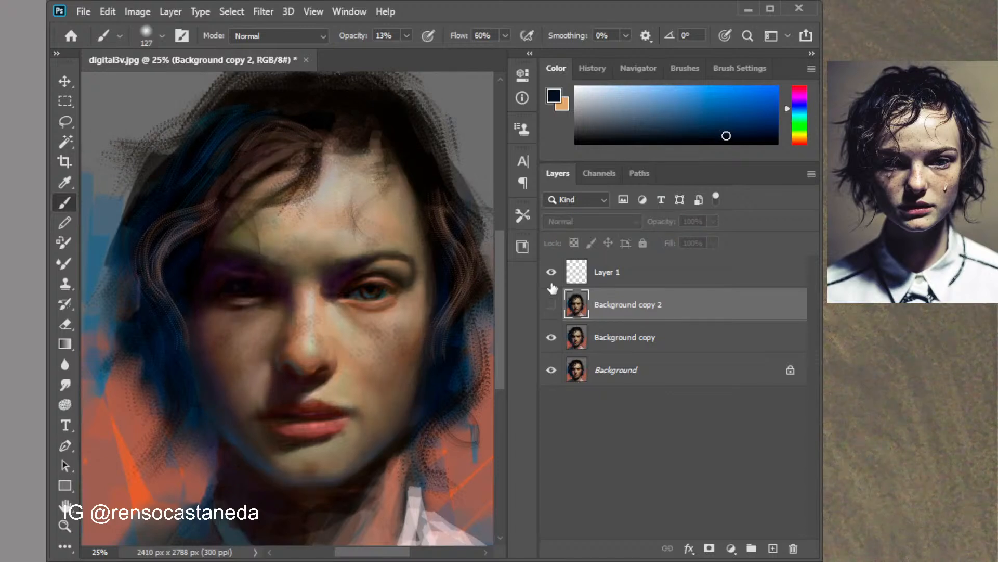
left_click(551, 337)
left_click(652, 369)
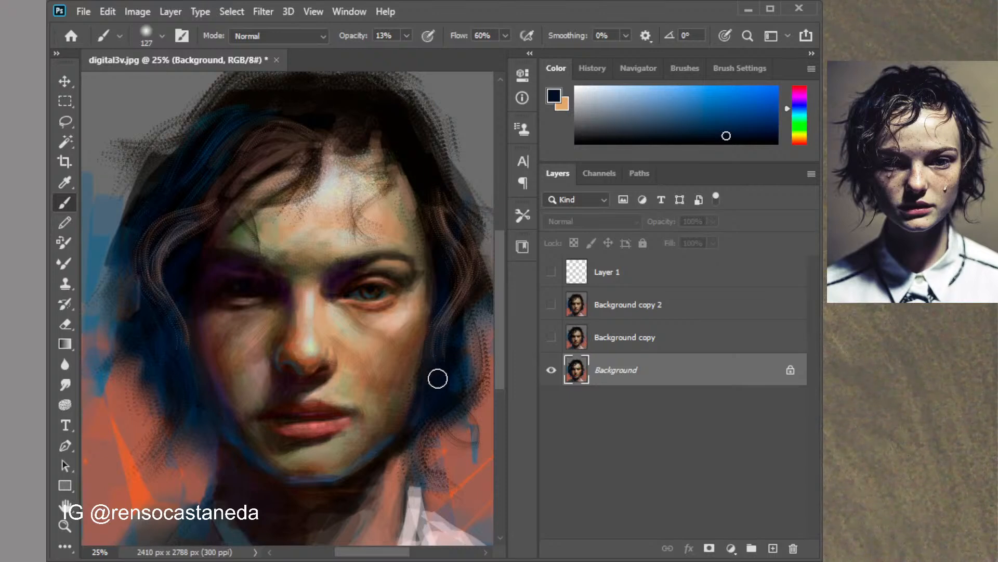
left_click(445, 353, "alt")
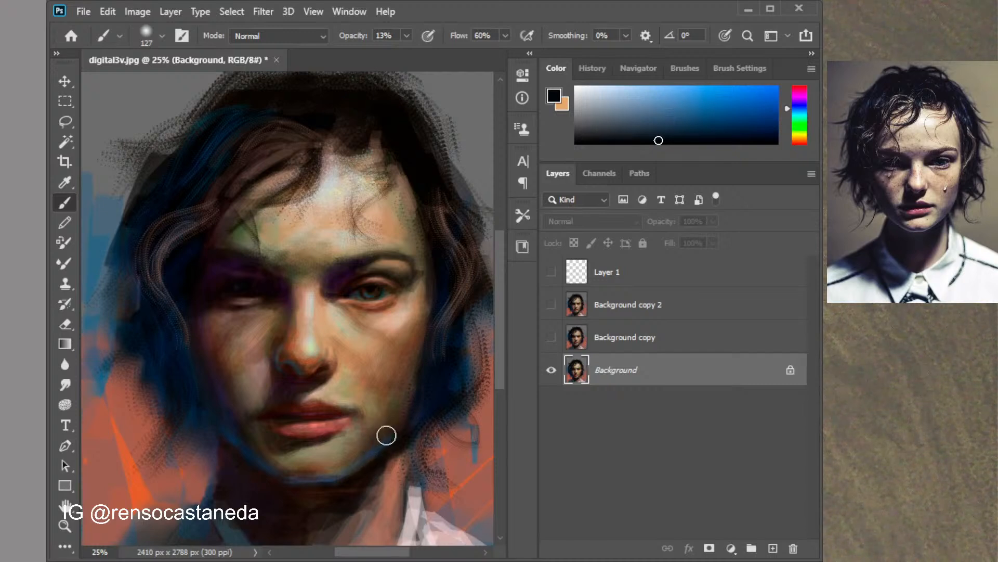
mouse_move(394, 426)
left_mouse_down()
mouse_move(425, 372)
mouse_move(426, 348)
mouse_move(396, 398)
mouse_move(433, 329)
left_mouse_up()
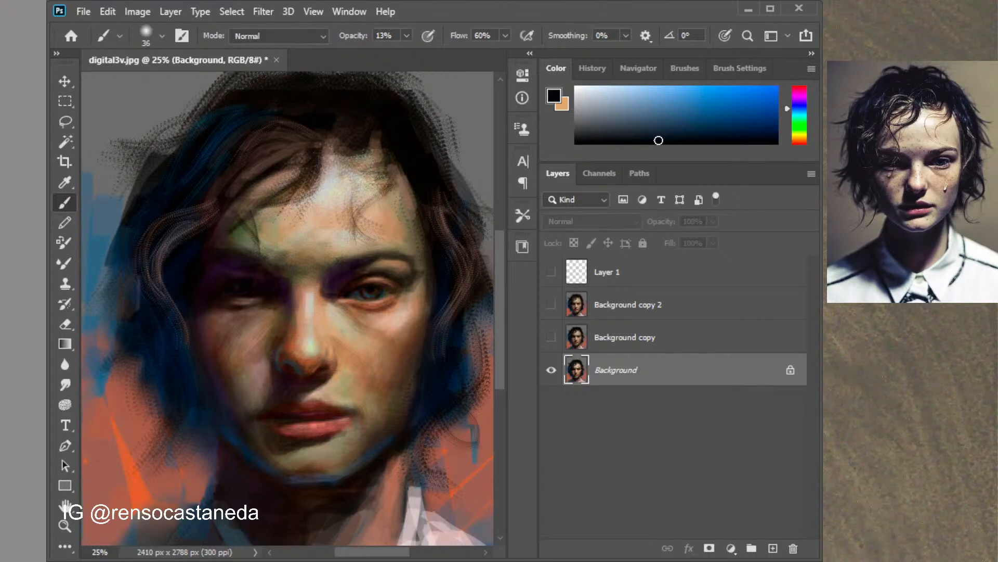
Show Background copy, Background copy 2 and Layer 1 again, and view the whole portrait at 12.5%
left_click(551, 337)
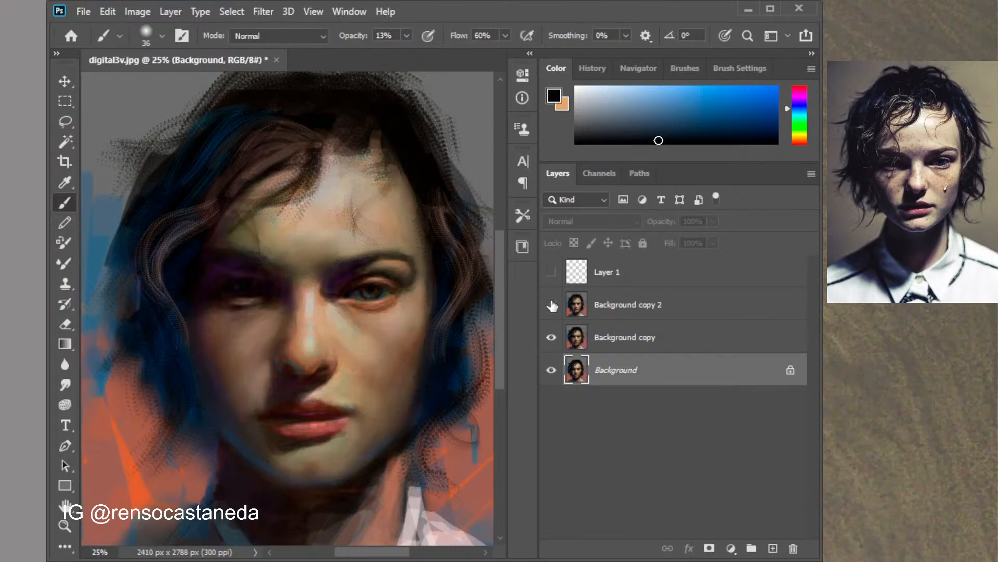
left_click(551, 305)
left_click(551, 271)
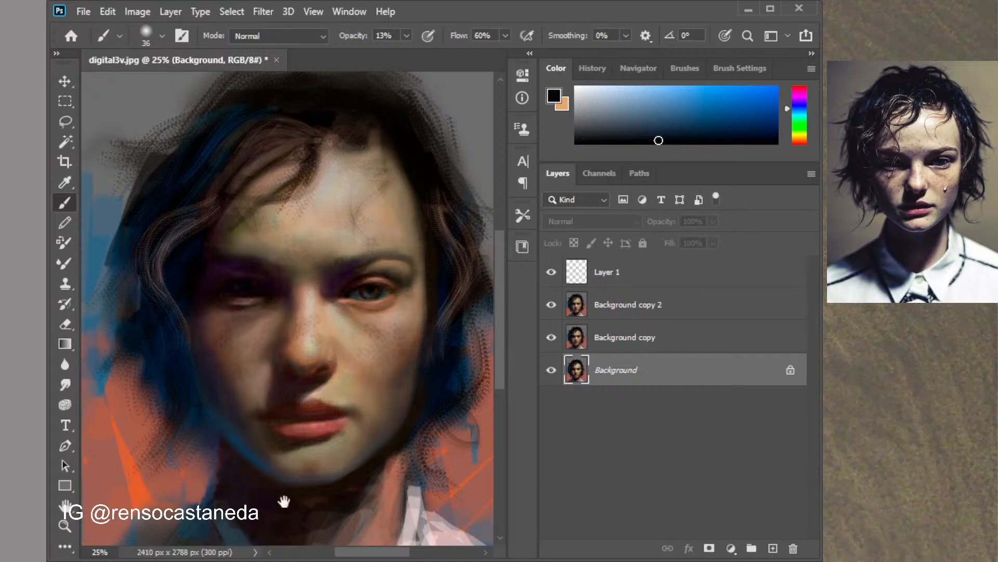
left_click(290, 460, "alt")
left_click(290, 461, "alt")
left_click_drag(335, 339, 335, 444)
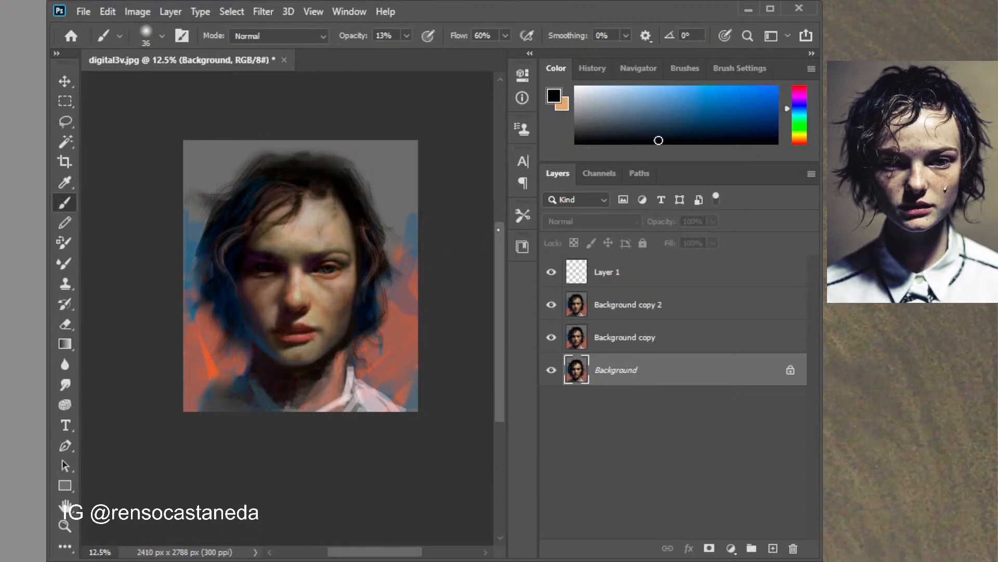
Enlarge the soft round brush to 163 px and make Background copy 2 the active layer
left_click(737, 73)
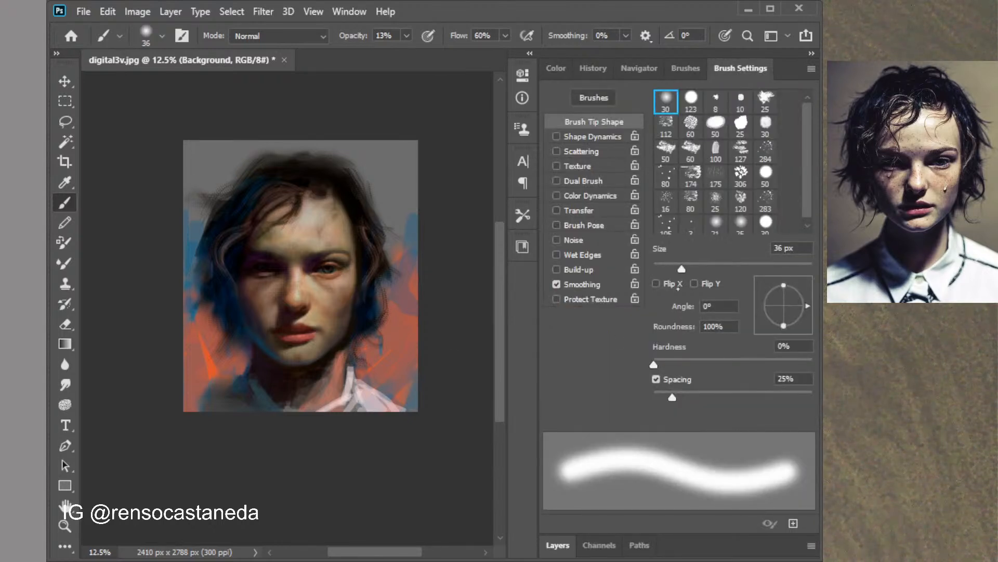
left_click(709, 267)
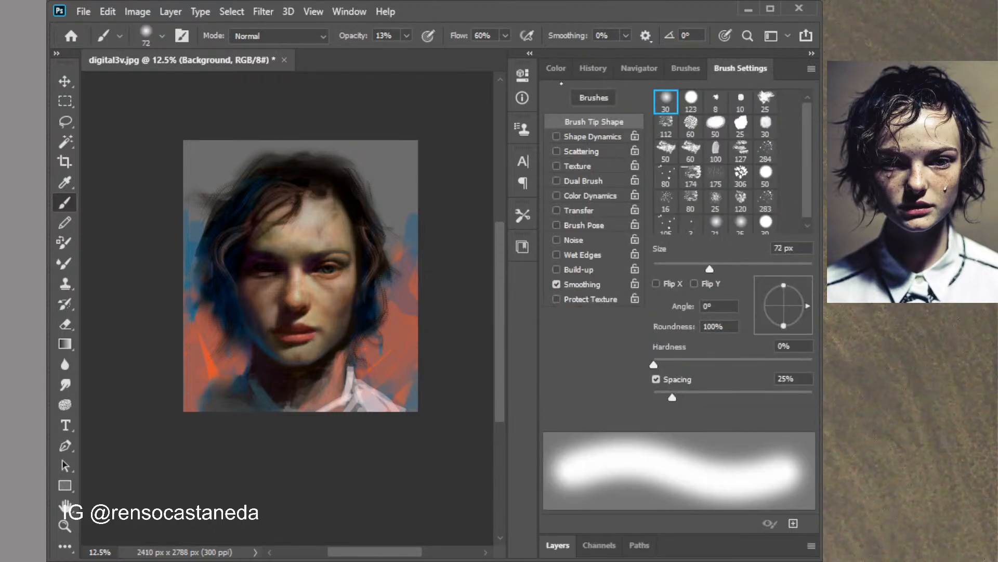
left_click(556, 68)
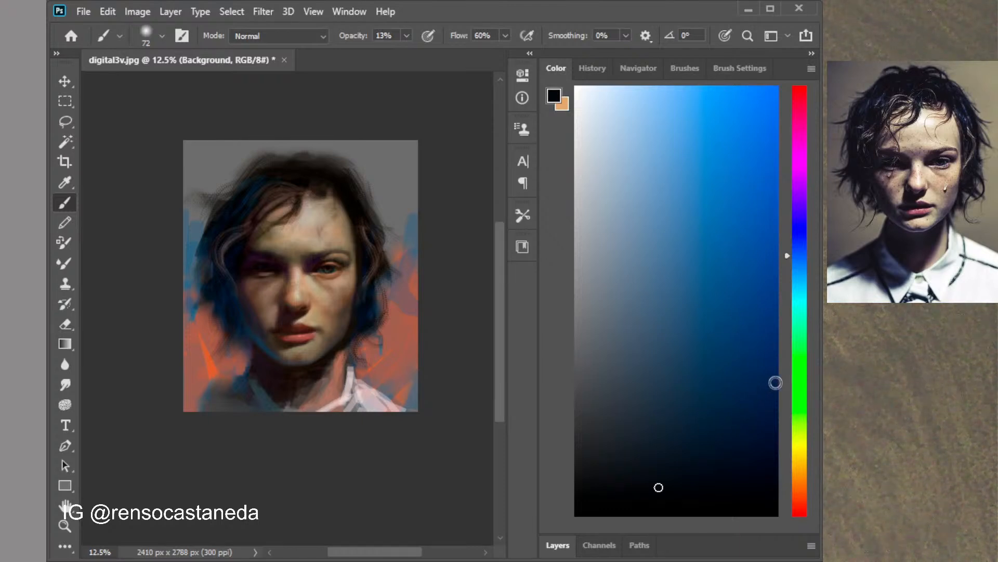
left_click(738, 70)
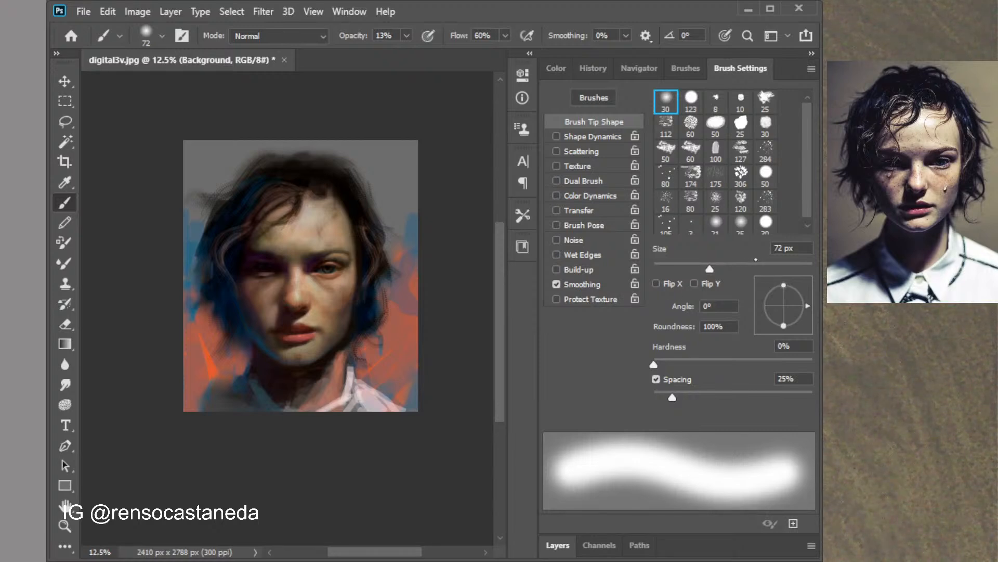
left_click_drag(755, 260, 757, 267)
left_click(558, 545)
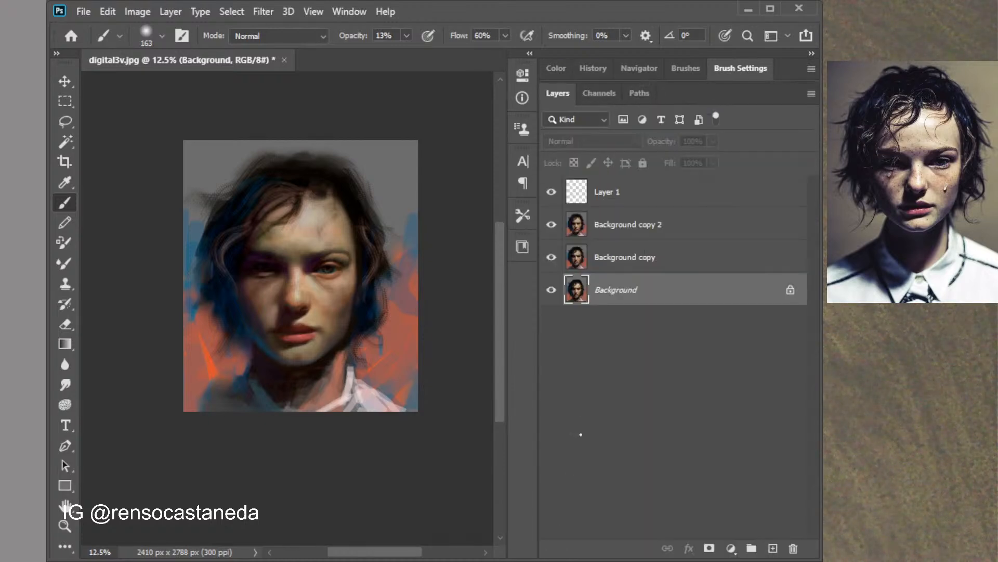
left_click(636, 225)
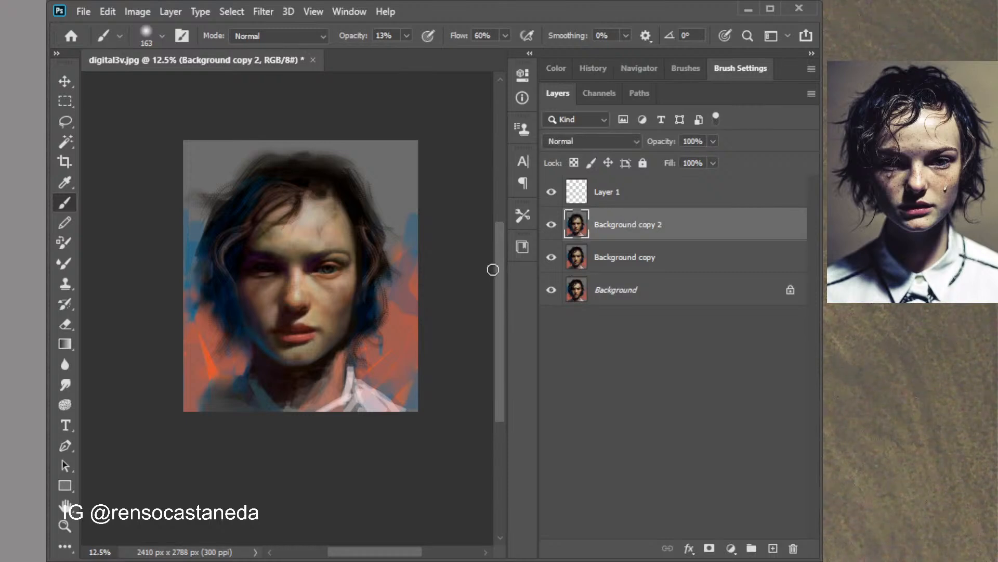
Toggle Layer 1's visibility to compare the portrait with and without it, leaving the layer hidden
left_click(550, 192)
left_click(550, 193)
left_click(551, 193)
left_click(552, 193)
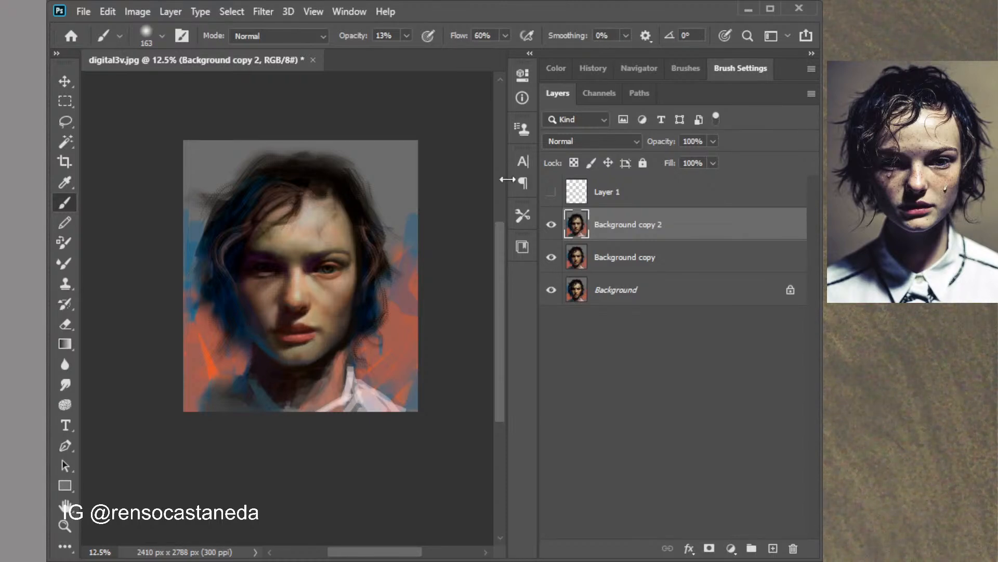
left_click(551, 192)
left_click(552, 193)
Choose the speckled 284 brush tip for detailing the neck, setting size to 61 px, spacing to 8% and opacity to 37%
left_click(360, 362, "ctrl")
left_click(354, 367, "ctrl")
left_click_drag(354, 369, 381, 338)
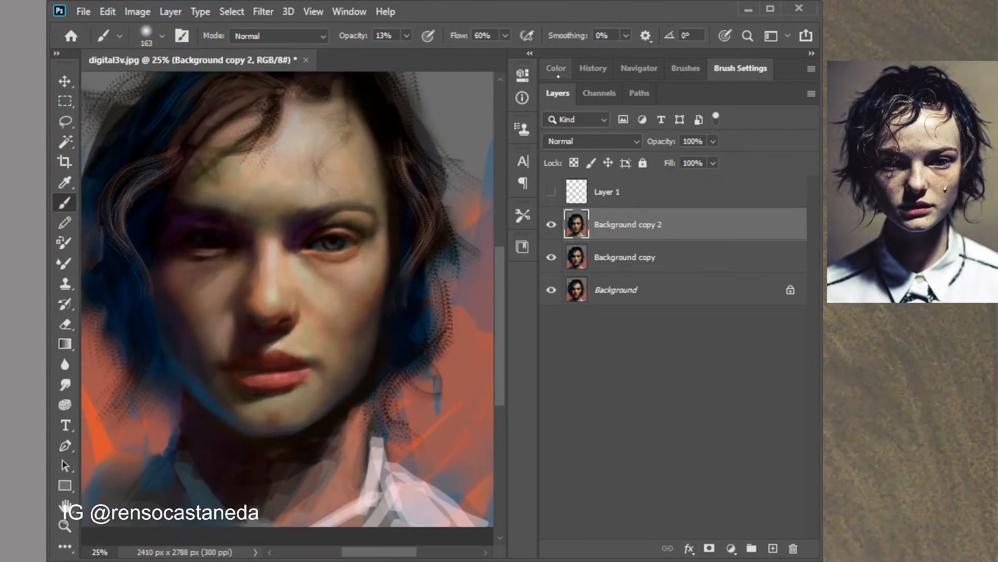
left_click(728, 71)
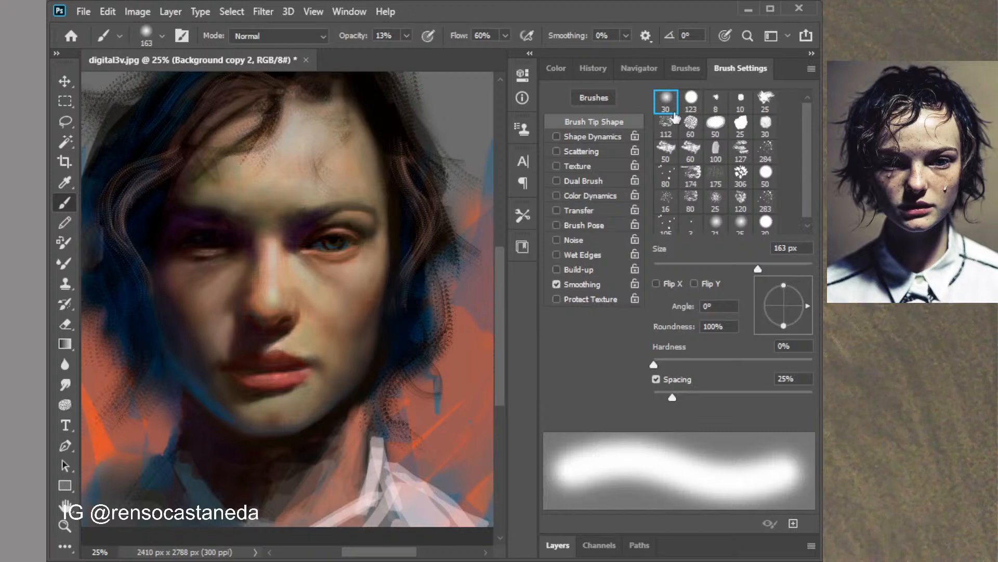
left_click(691, 100)
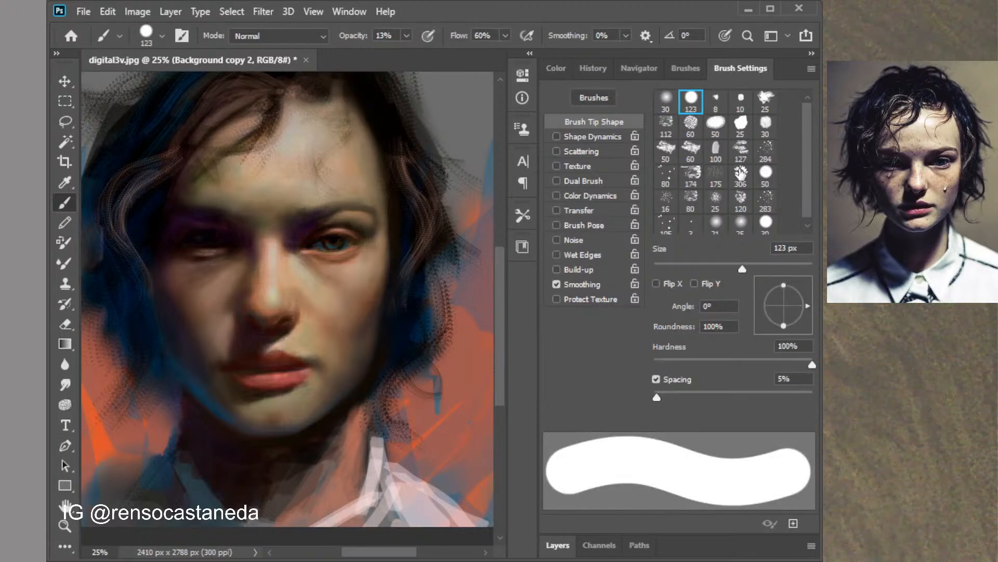
left_click(765, 152)
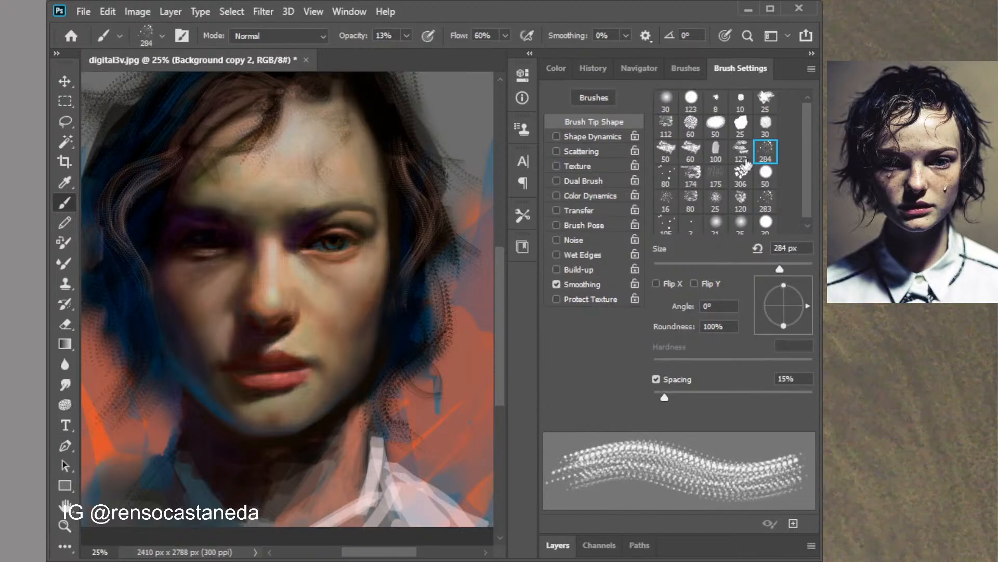
left_click(741, 223)
left_click(776, 154)
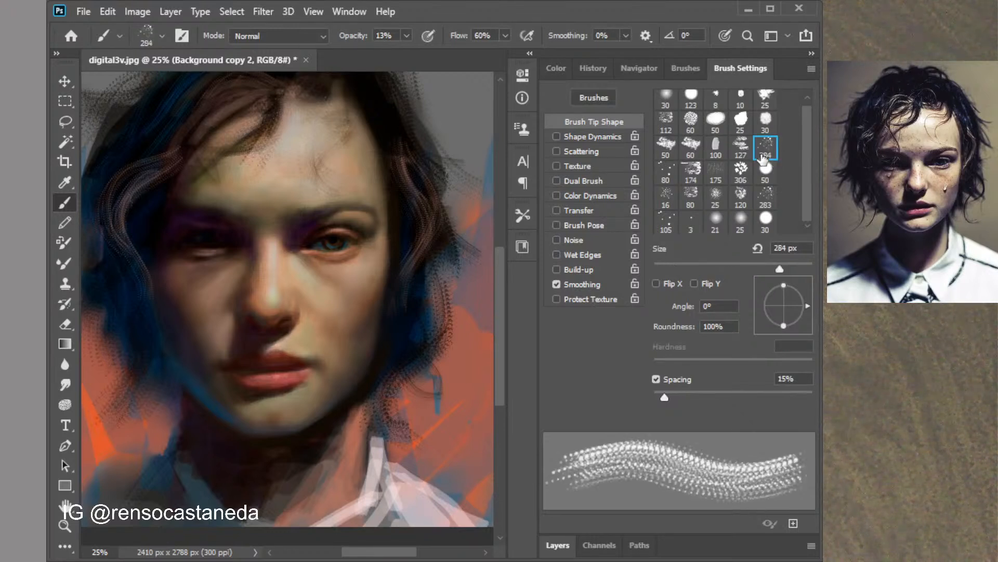
left_click(718, 268)
left_click_drag(664, 397, 659, 397)
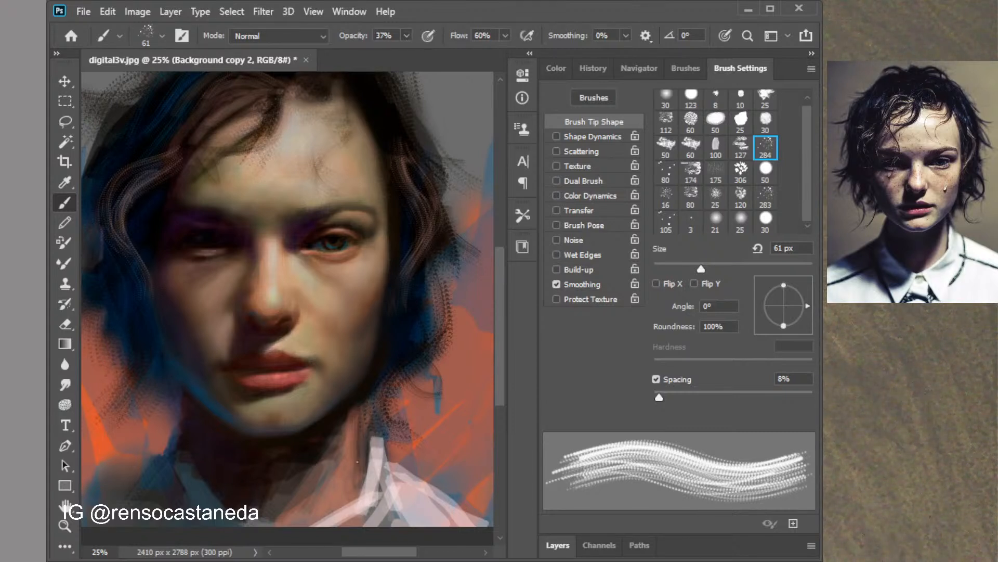
Paint textured strokes along the lit side of the neck and collar with colors sampled from the painting, and enlarge the brush to 104 px
left_click_drag(355, 436, 356, 486)
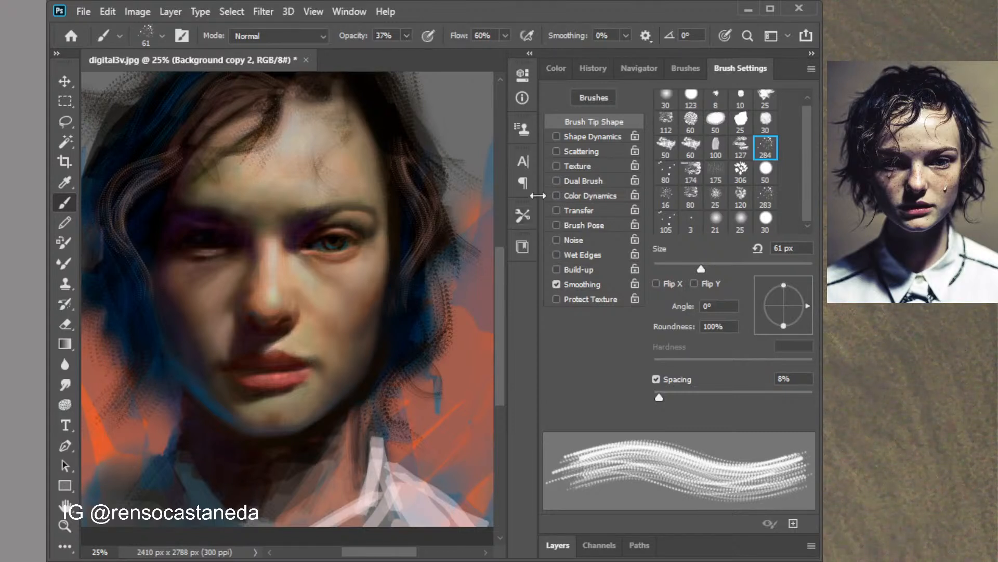
left_click(561, 545)
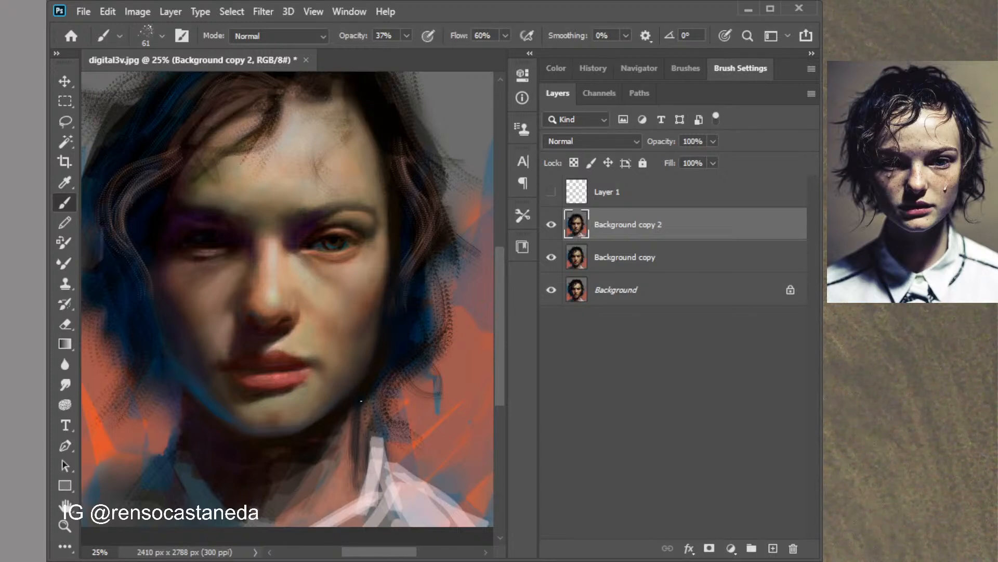
left_click_drag(352, 460, 351, 501)
mouse_move(374, 452)
left_mouse_down()
mouse_move(378, 442)
mouse_move(357, 488)
mouse_move(364, 479)
left_mouse_up()
left_click(378, 454, "alt")
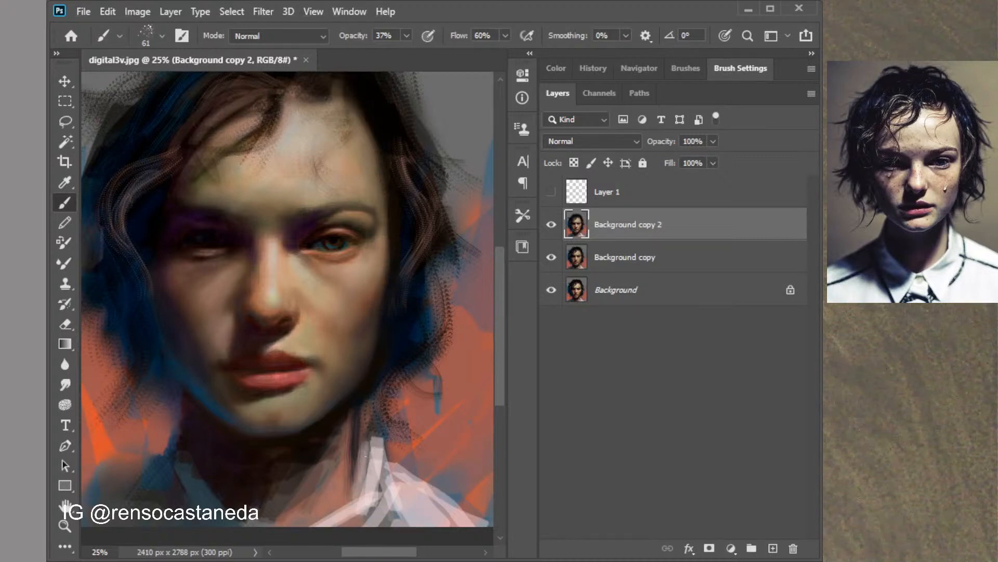
left_click_drag(366, 438, 358, 422)
left_click(103, 438, "alt")
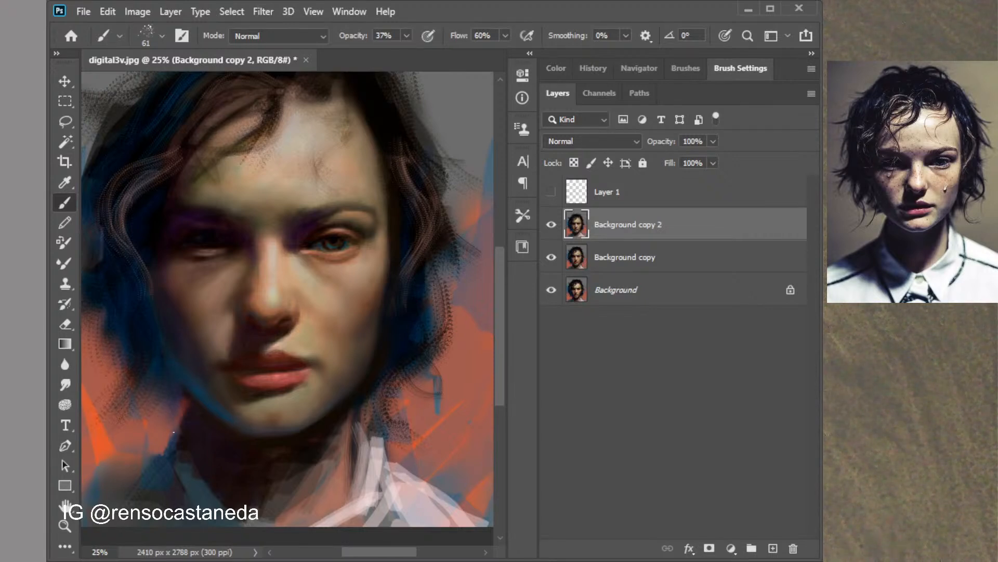
left_click(741, 71)
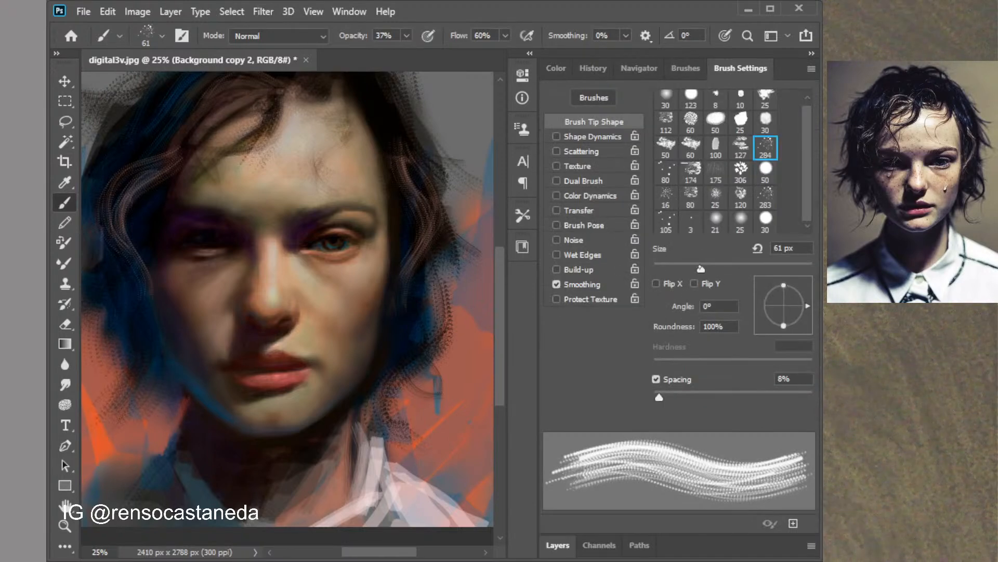
left_click(735, 268)
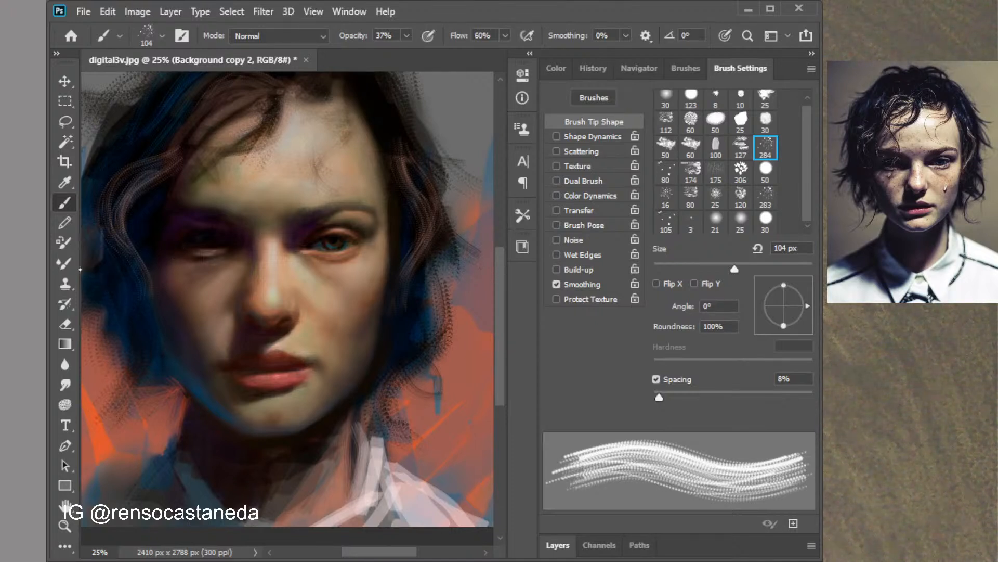
Switch to the Mixer Brush with the soft round 30 tip and set its size to 102 px
left_click(65, 263)
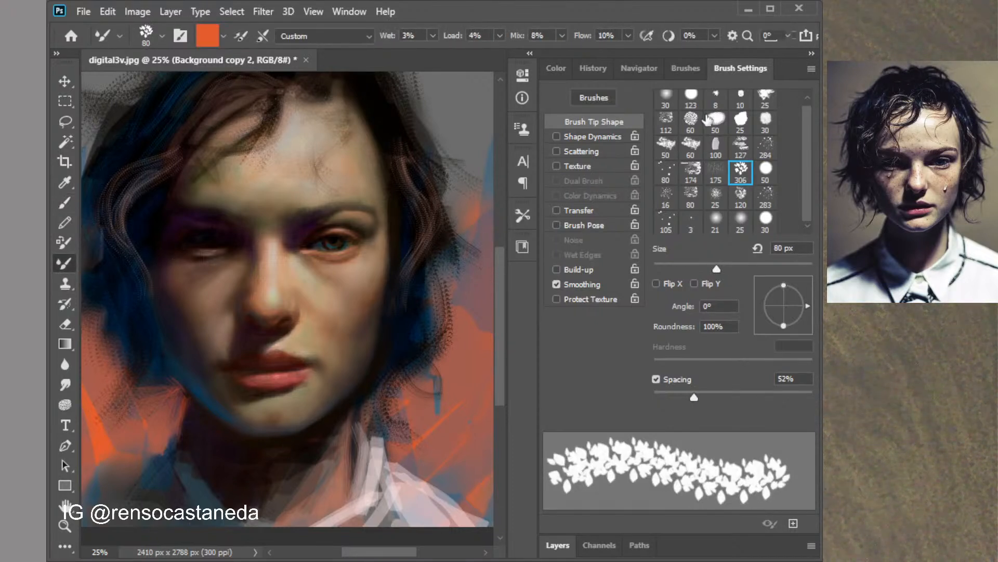
left_click(667, 96)
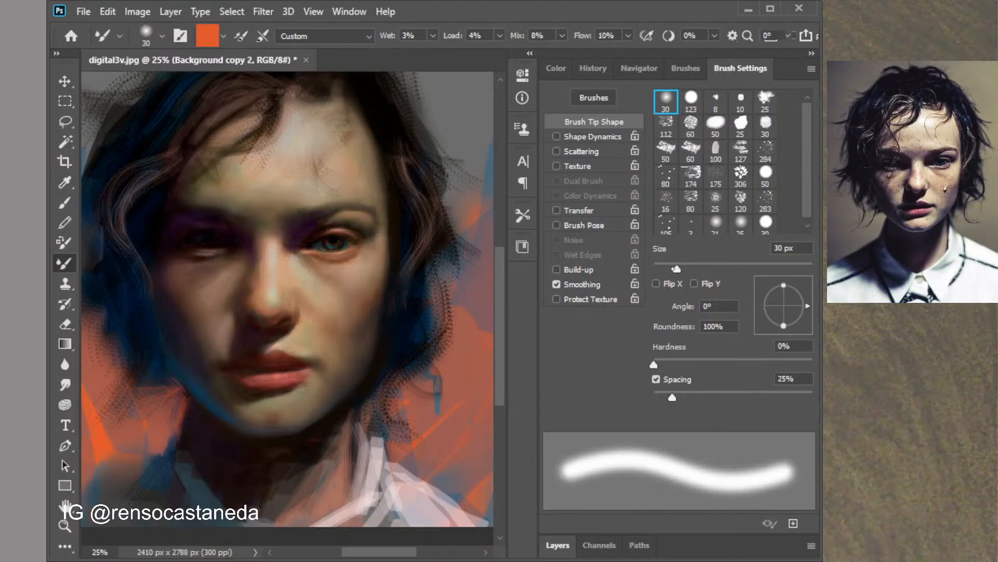
left_click(734, 269)
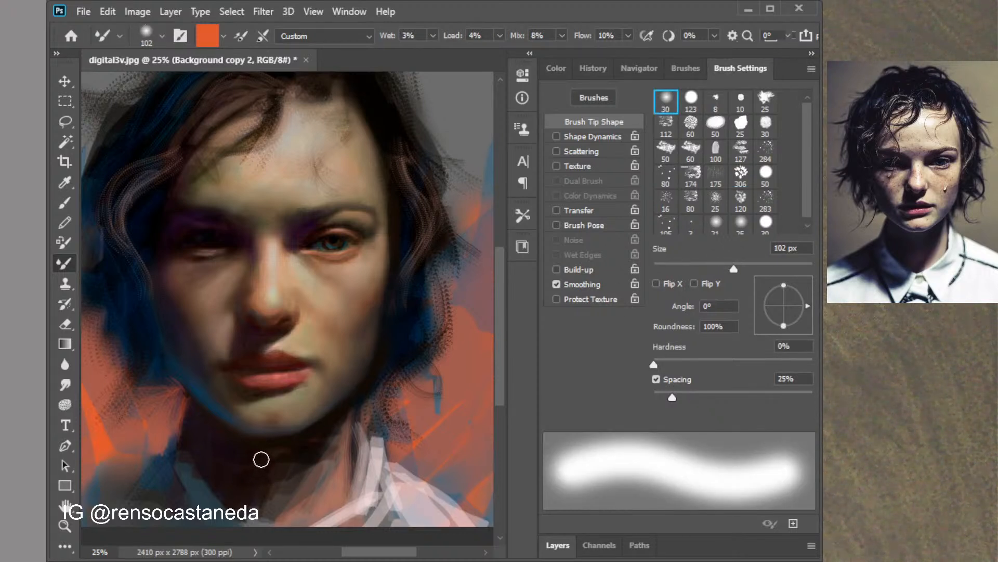
Blend the neck shadow below the jaw with sampled dark brown and the lit lower neck with sampled skin tone
left_click(259, 464, "alt")
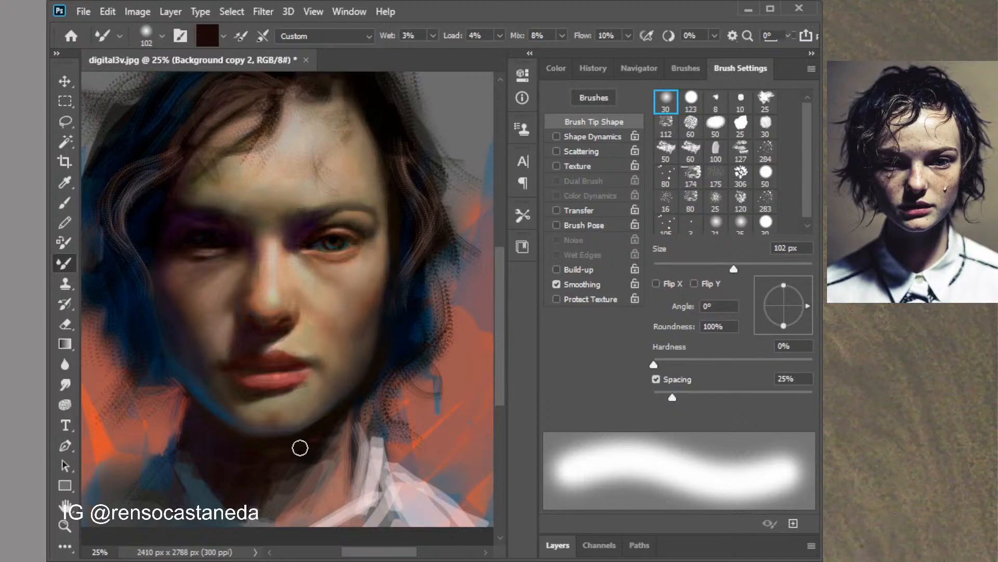
mouse_move(322, 429)
left_mouse_down()
mouse_move(303, 475)
mouse_move(270, 510)
mouse_move(279, 522)
mouse_move(274, 495)
mouse_move(249, 505)
mouse_move(282, 517)
mouse_move(321, 458)
mouse_move(306, 500)
mouse_move(335, 434)
mouse_move(322, 473)
mouse_move(338, 437)
mouse_move(284, 503)
mouse_move(246, 502)
left_mouse_up()
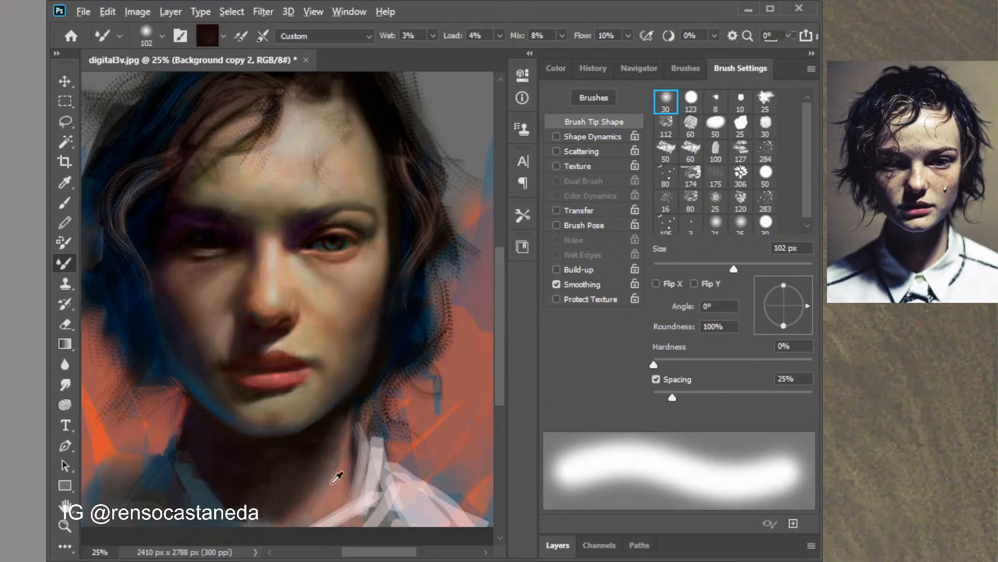
left_click(327, 488, "alt")
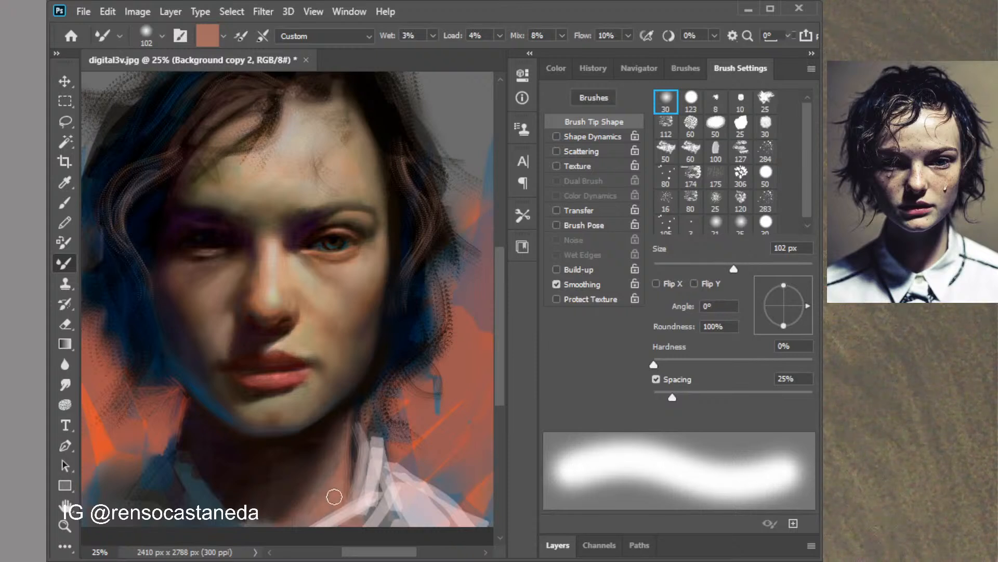
mouse_move(334, 495)
left_mouse_down()
mouse_move(348, 462)
mouse_move(346, 504)
mouse_move(316, 523)
left_mouse_up()
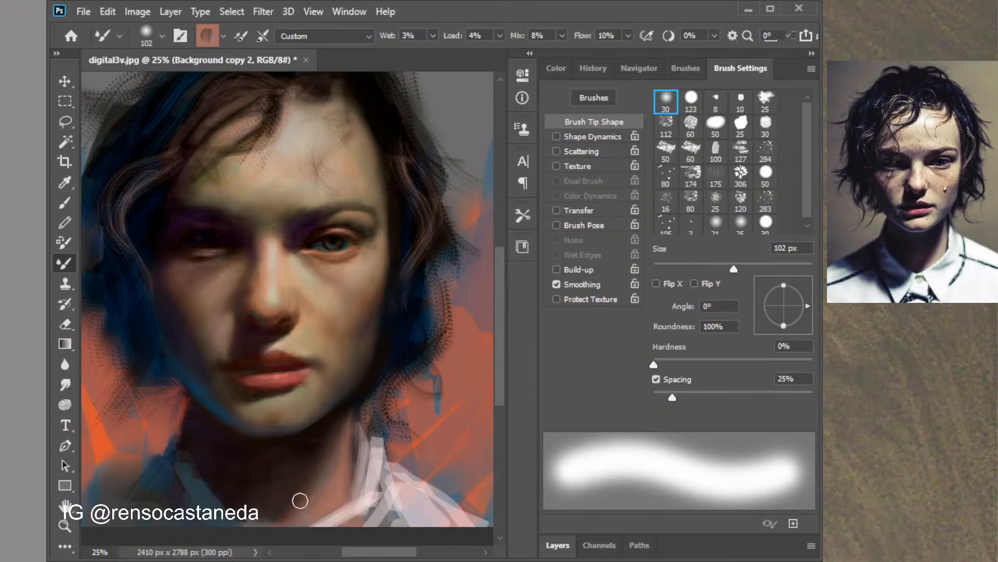
Sample dark brown from the lower neck and blend the shadowed side of the neck, its base and the collar edges
left_click(256, 507, "alt")
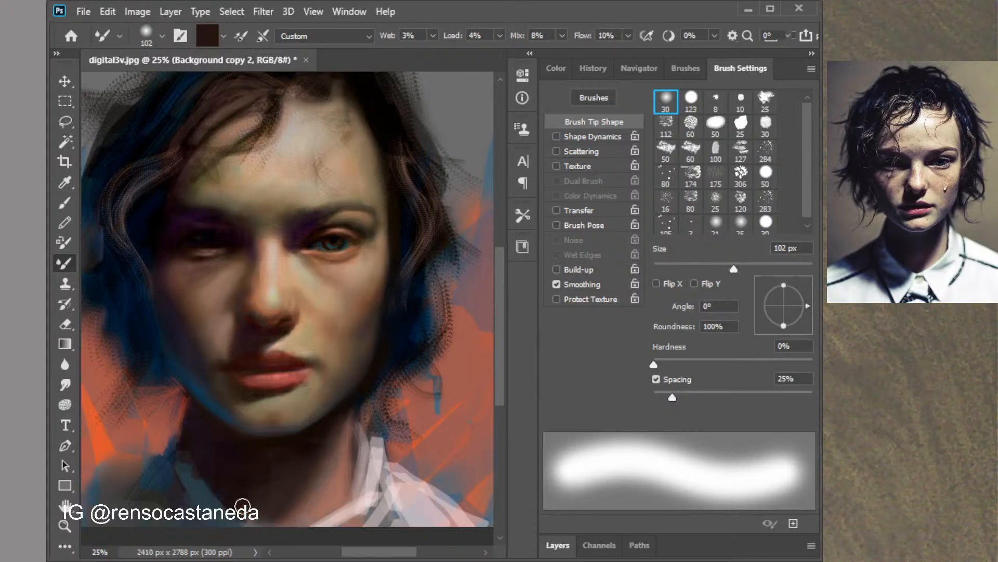
left_click_drag(186, 466, 283, 539)
mouse_move(303, 499)
left_mouse_down()
mouse_move(276, 519)
mouse_move(323, 487)
left_mouse_up()
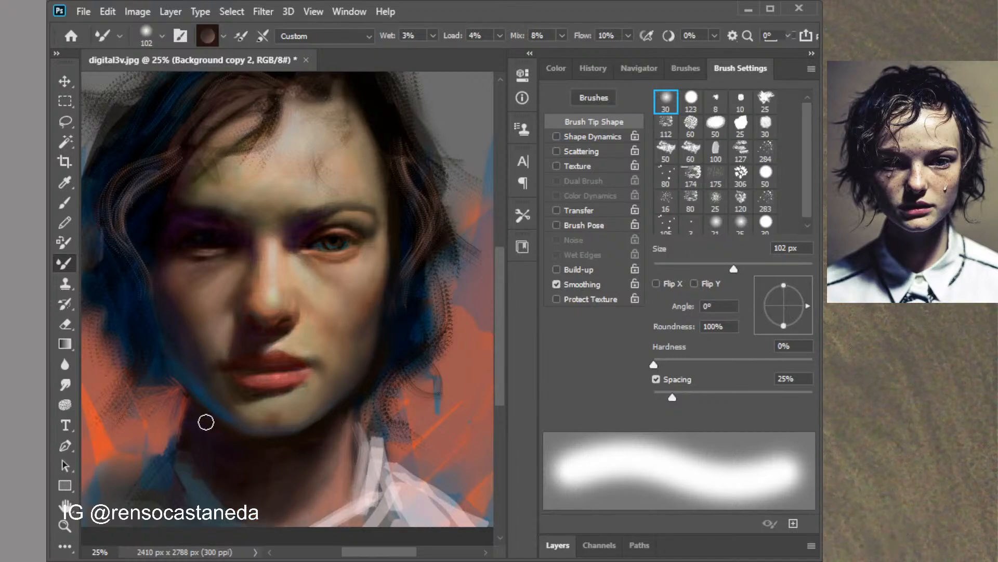
left_click_drag(182, 433, 173, 463)
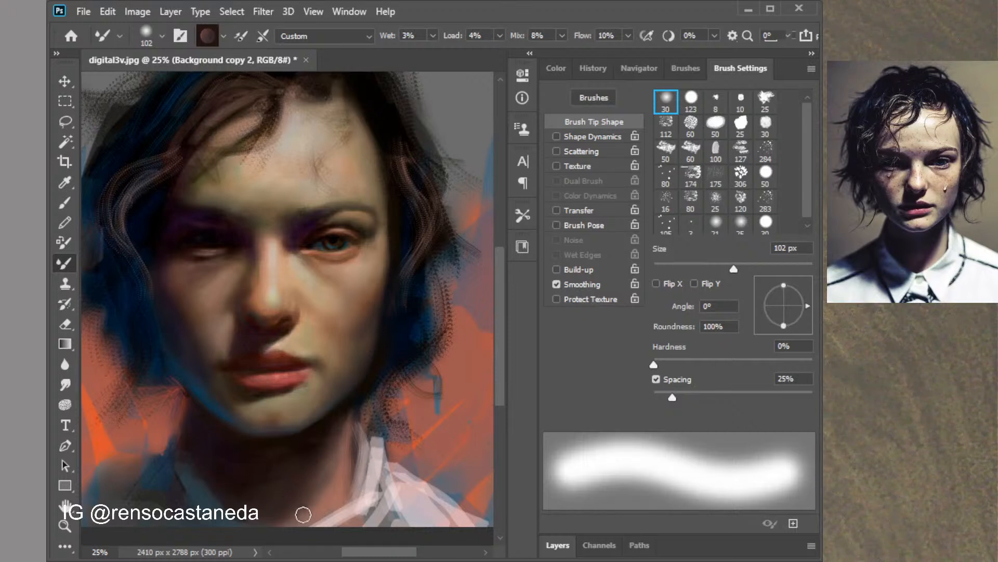
left_click_drag(396, 471, 384, 446)
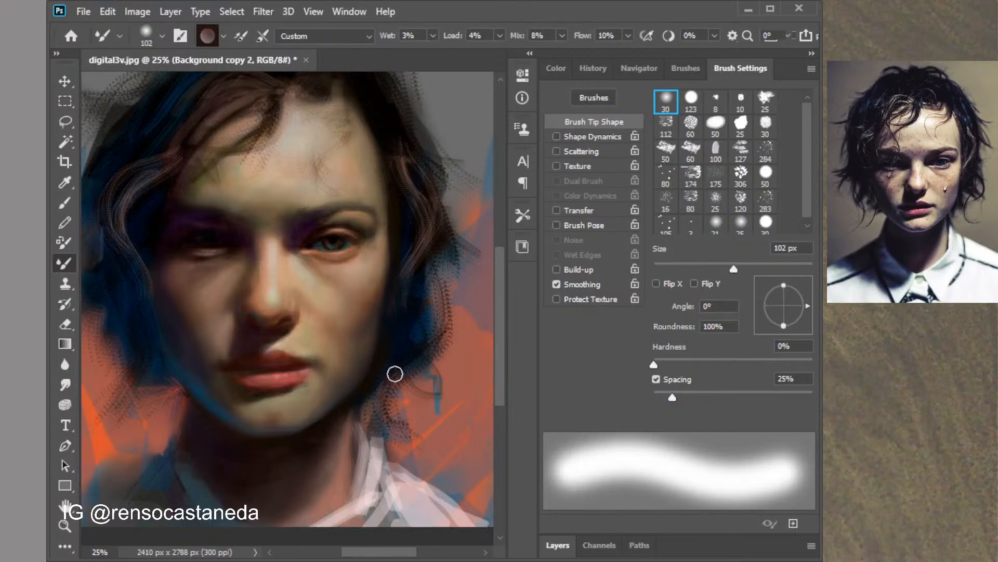
View the whole portrait, toggle Layer 1, and hide Background copy 2 and Background copy to compare with the original Background
key("ctrl+minus")
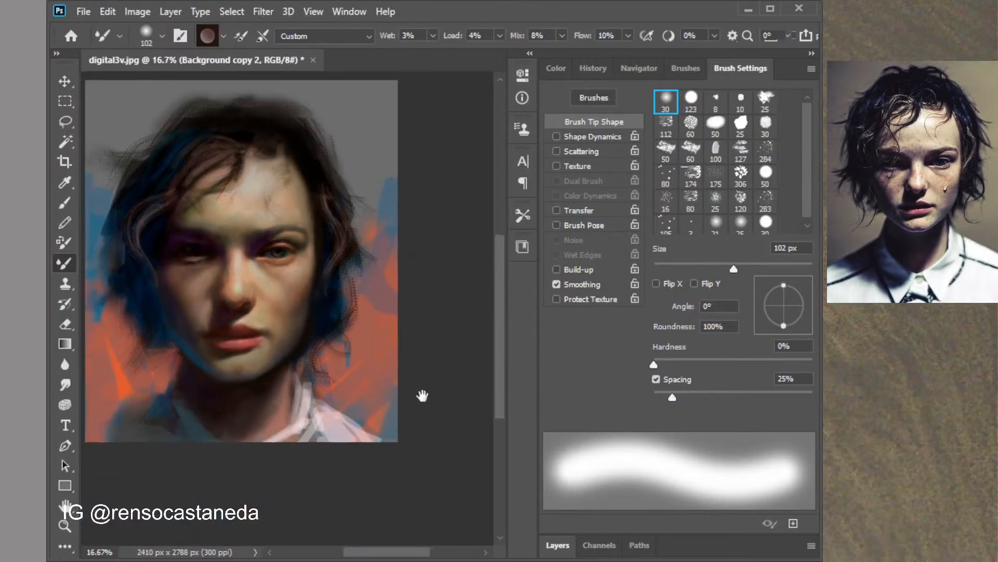
left_click_drag(424, 397, 461, 413)
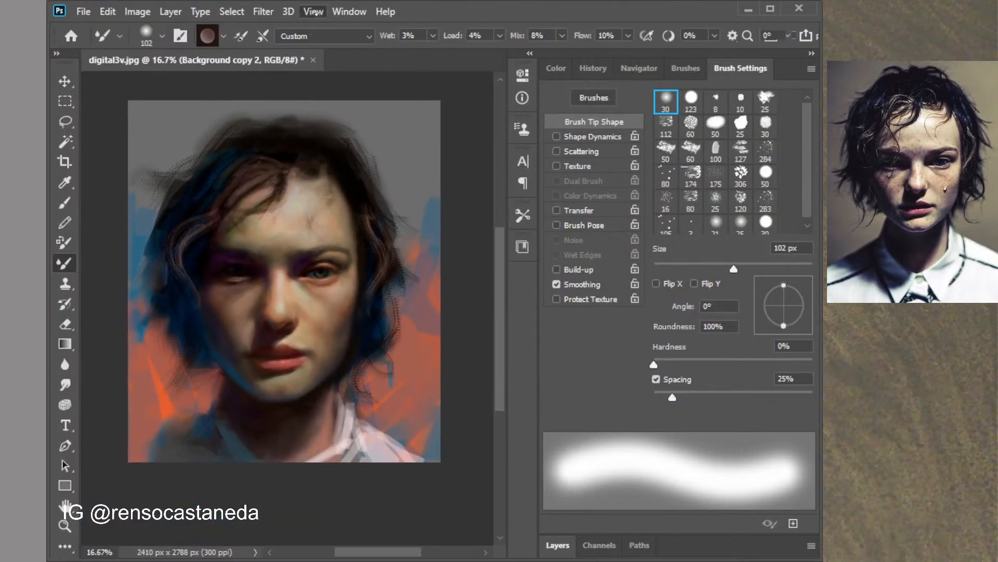
scroll(359, 162, "up", 2)
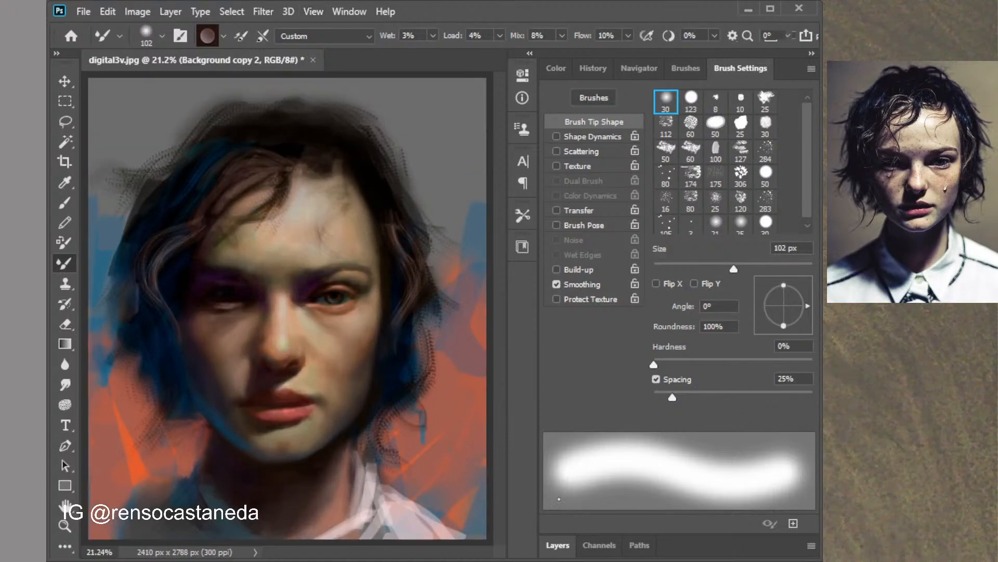
left_click(556, 545)
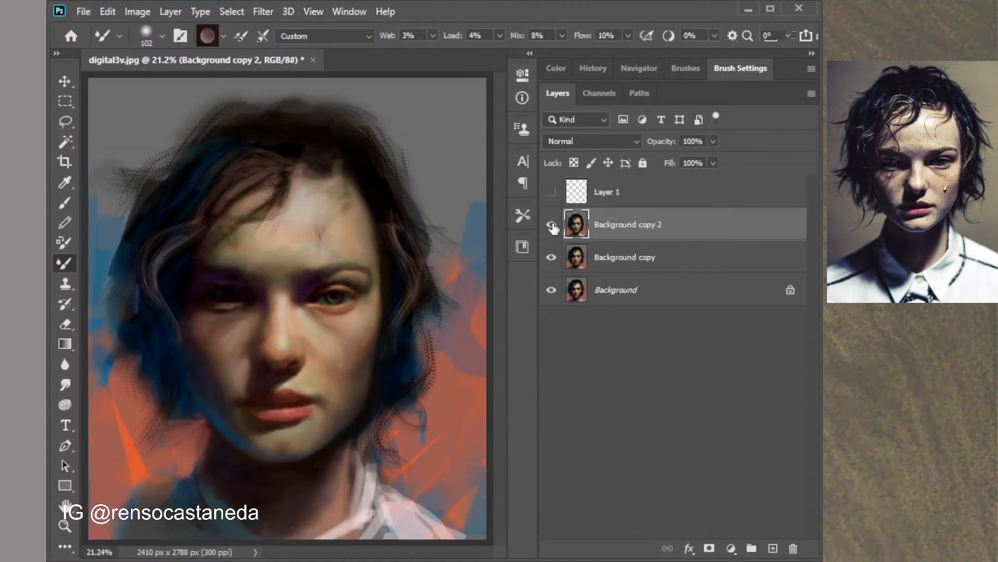
left_click(551, 193)
left_click(551, 192)
left_click(551, 224)
left_click(551, 257)
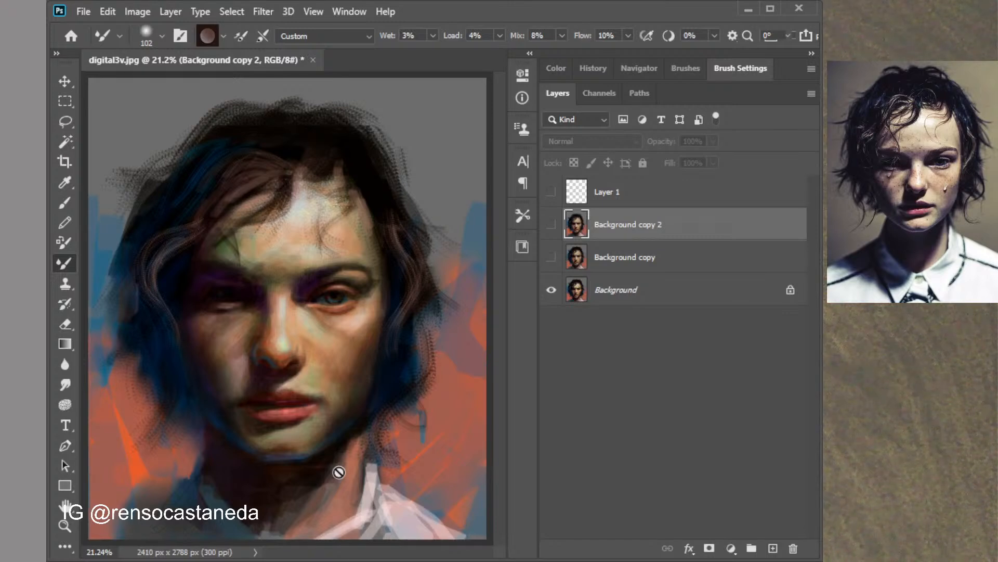
On the Background layer, brush dark textured strokes with the speckled 284 tip at 104 px down the lit side of the neck
left_click(638, 290)
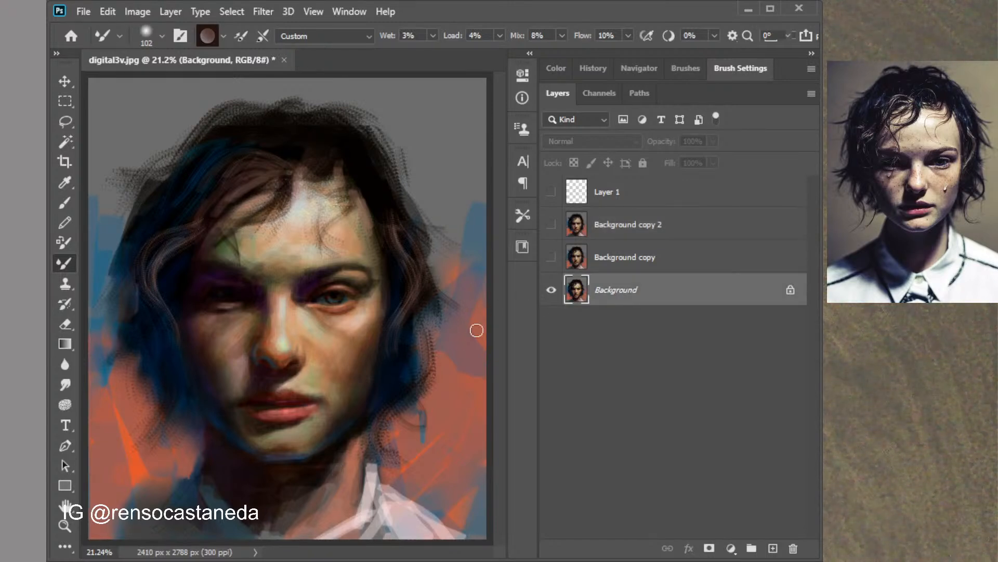
left_click(385, 399, "alt")
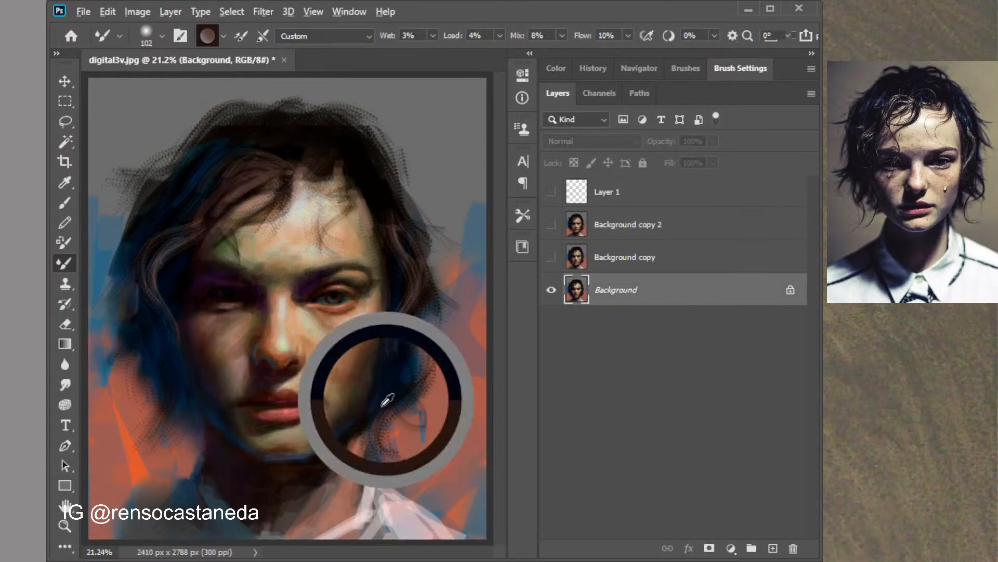
left_click(361, 439, "alt")
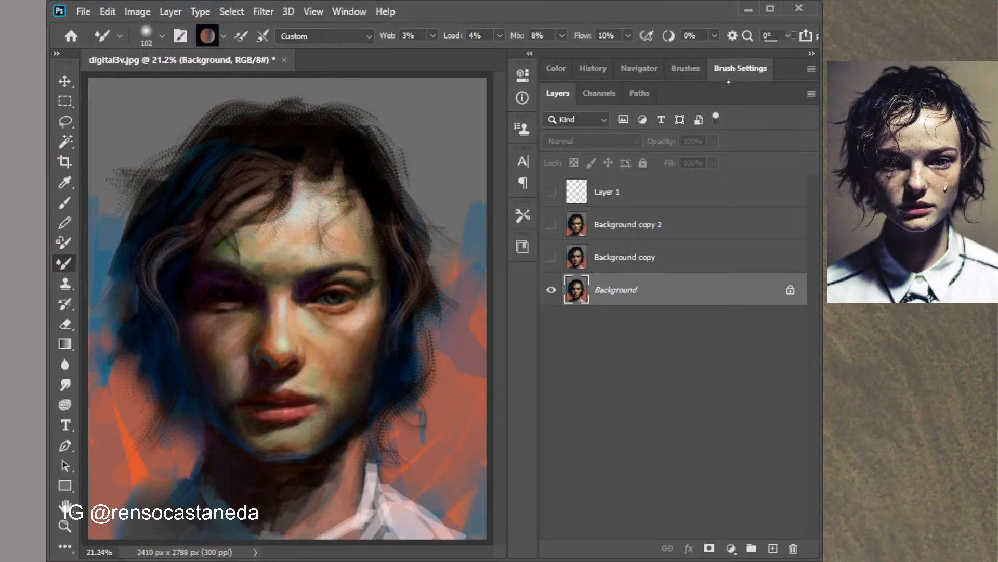
left_click(737, 70)
left_click(766, 151)
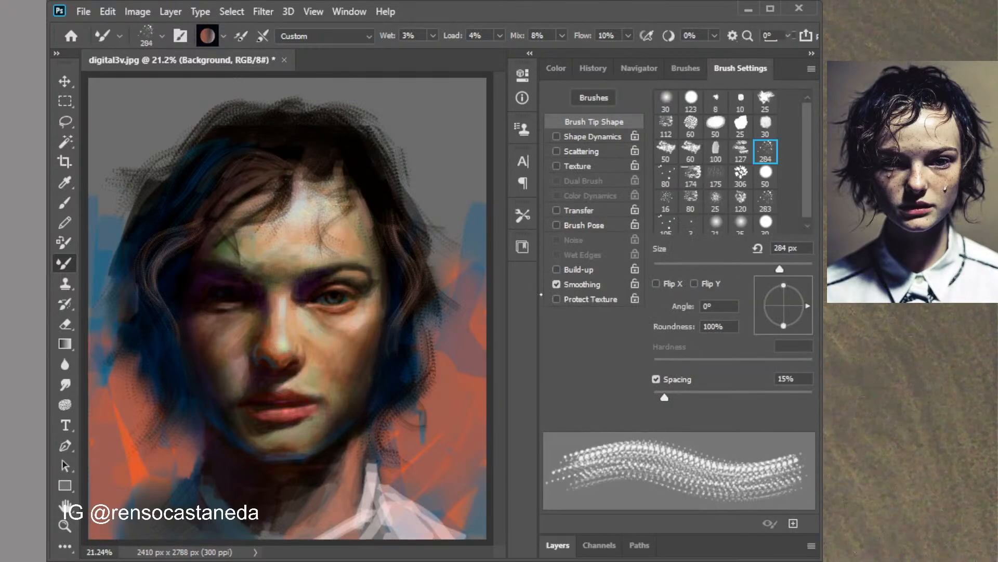
left_click(679, 267)
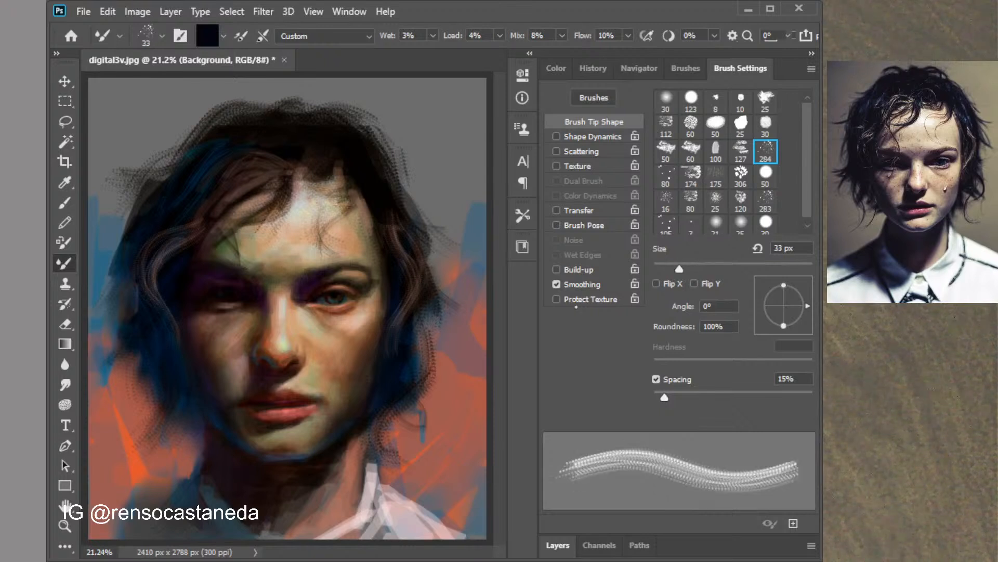
left_click(360, 443, "alt")
key("b")
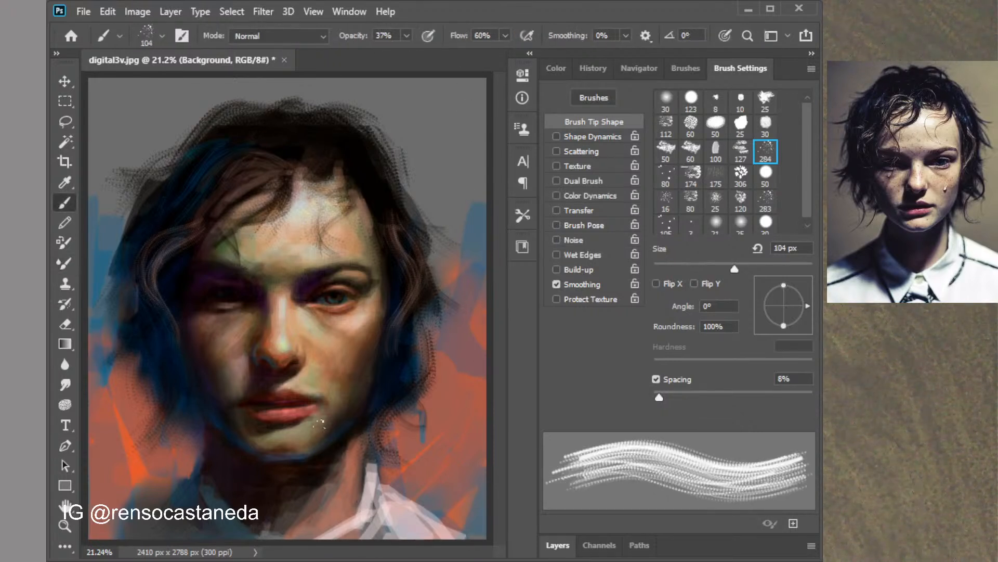
left_click_drag(360, 442, 358, 483)
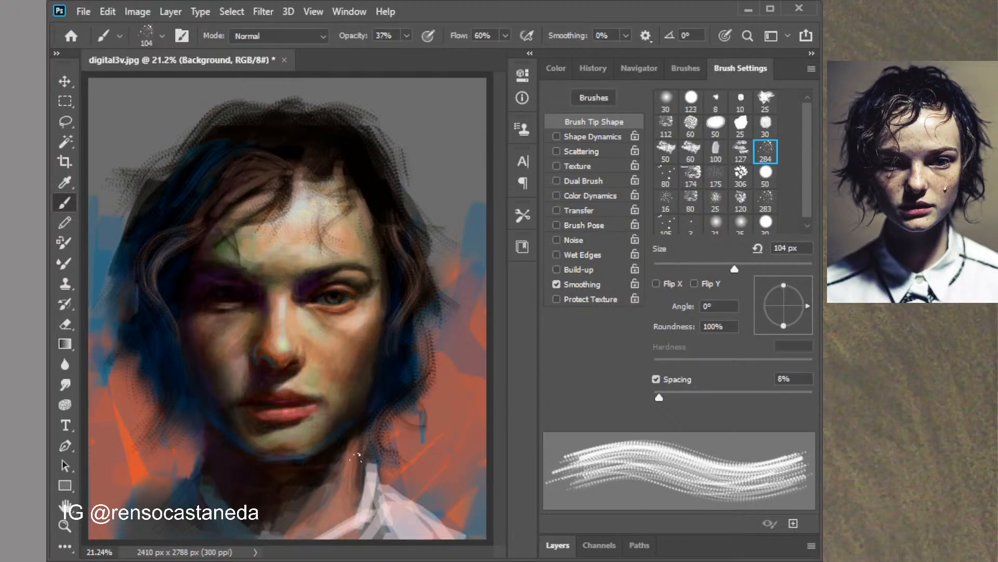
mouse_move(358, 442)
left_mouse_down()
mouse_move(358, 516)
mouse_move(357, 438)
mouse_move(351, 507)
left_mouse_up()
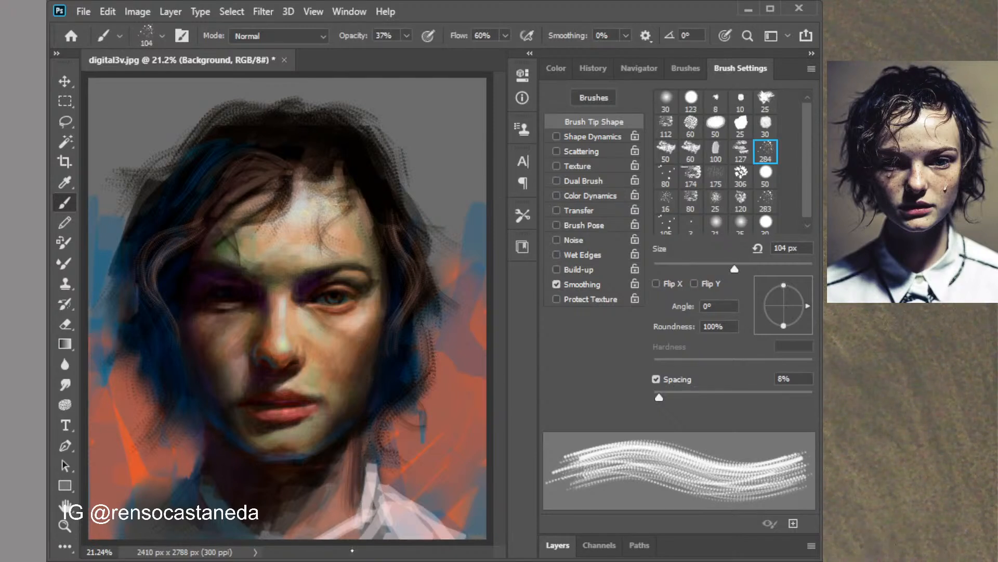
left_click_drag(359, 447, 343, 532)
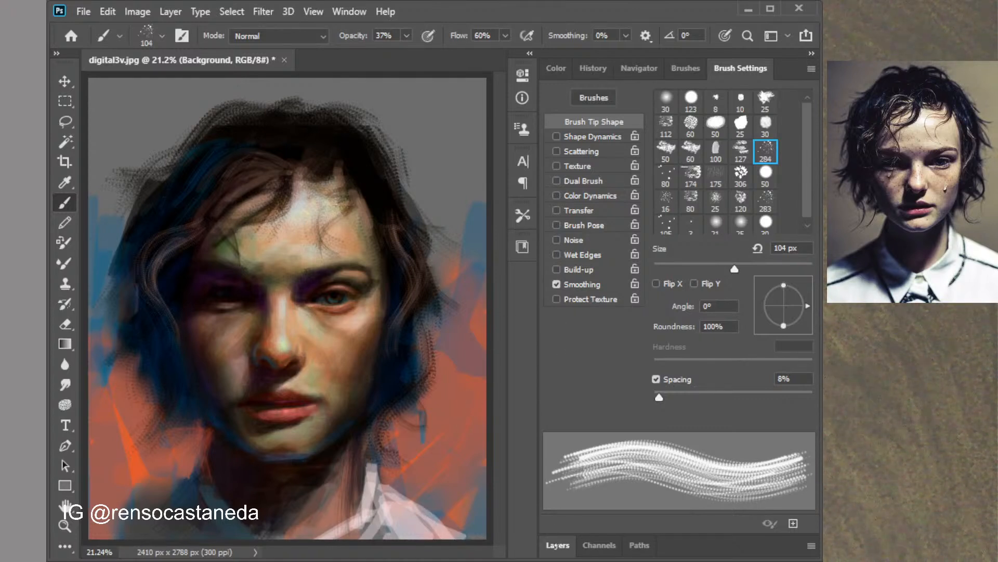
Compare the painting stages by showing and hiding Background copy, Background copy 2 and Layer 1 in turn over the original
key("F7")
left_click(552, 257)
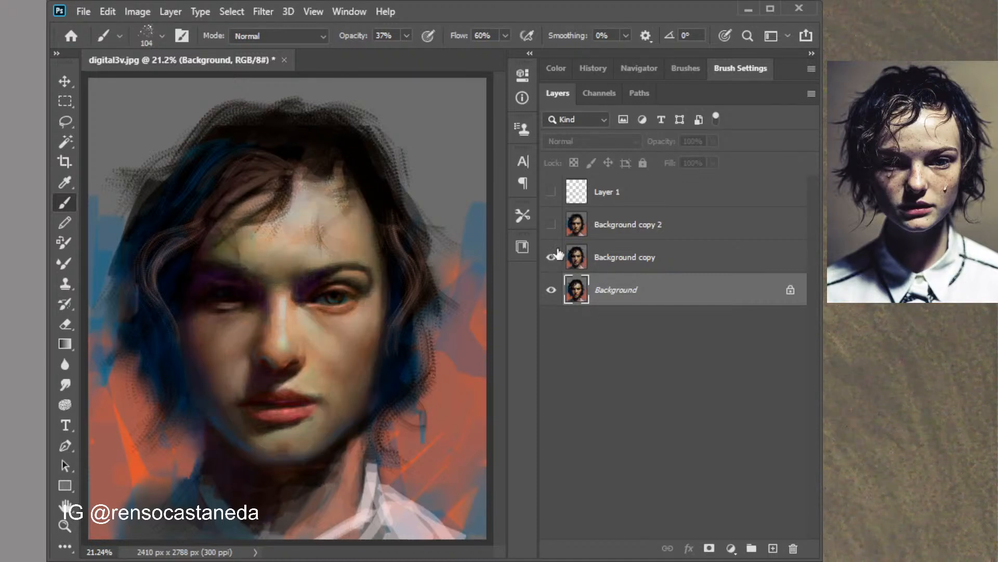
left_click(551, 224)
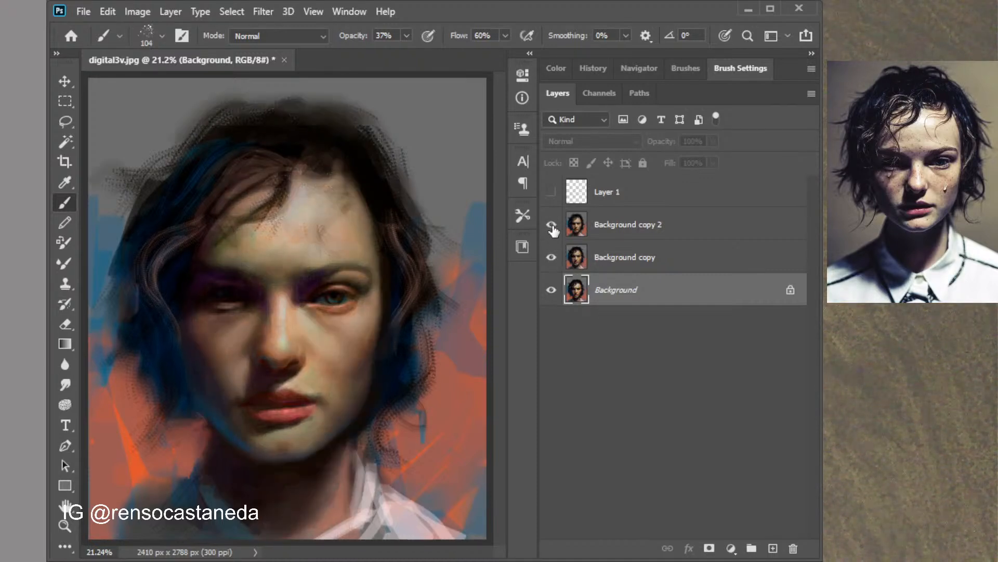
left_click(551, 193)
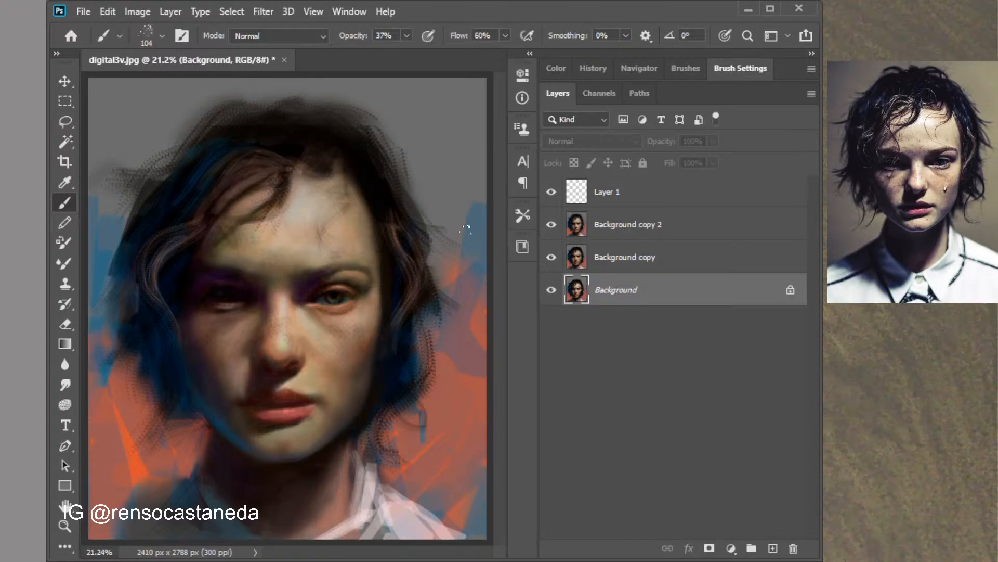
left_click(551, 192)
left_click(551, 224)
left_click(552, 257)
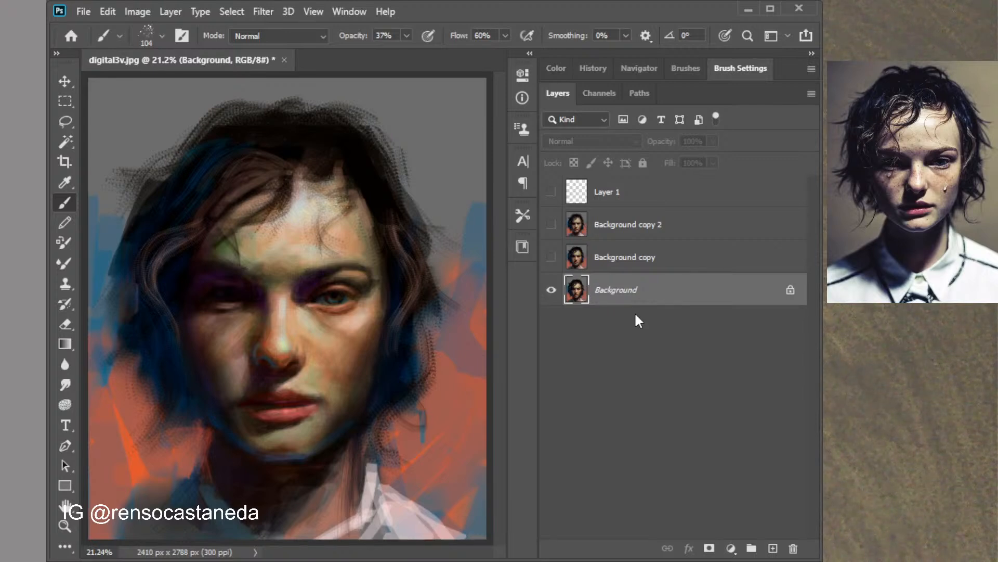
left_click(551, 257)
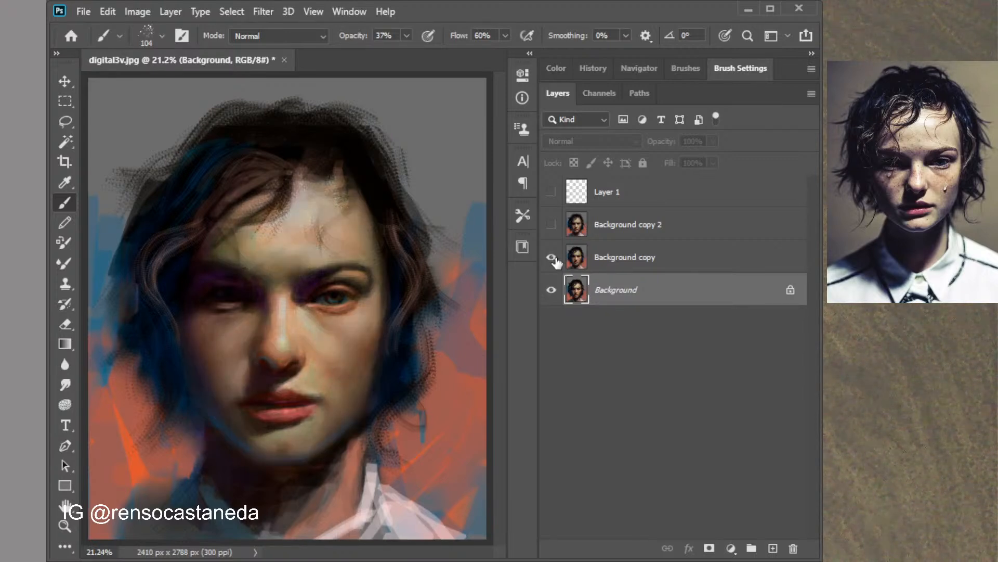
left_click(551, 225)
left_click(551, 192)
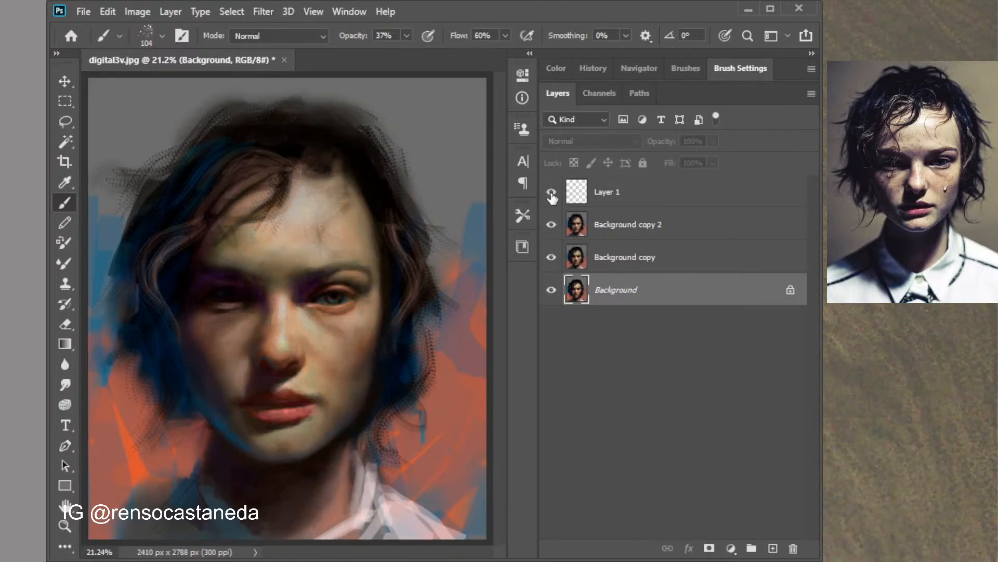
left_click(551, 192)
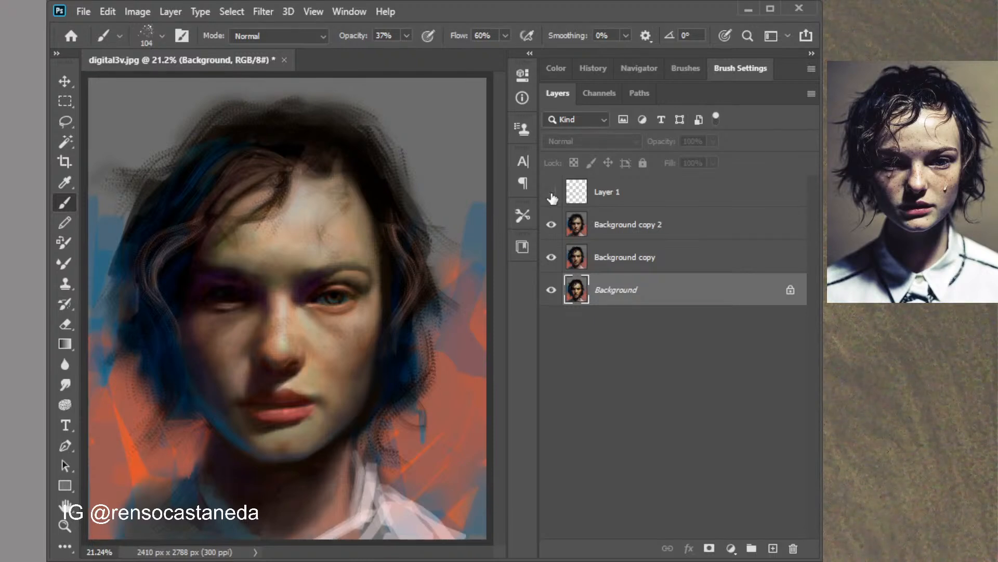
Hide Background copy 2 and set the Background copy layer's opacity to 59%
left_click(551, 225)
left_click(691, 265)
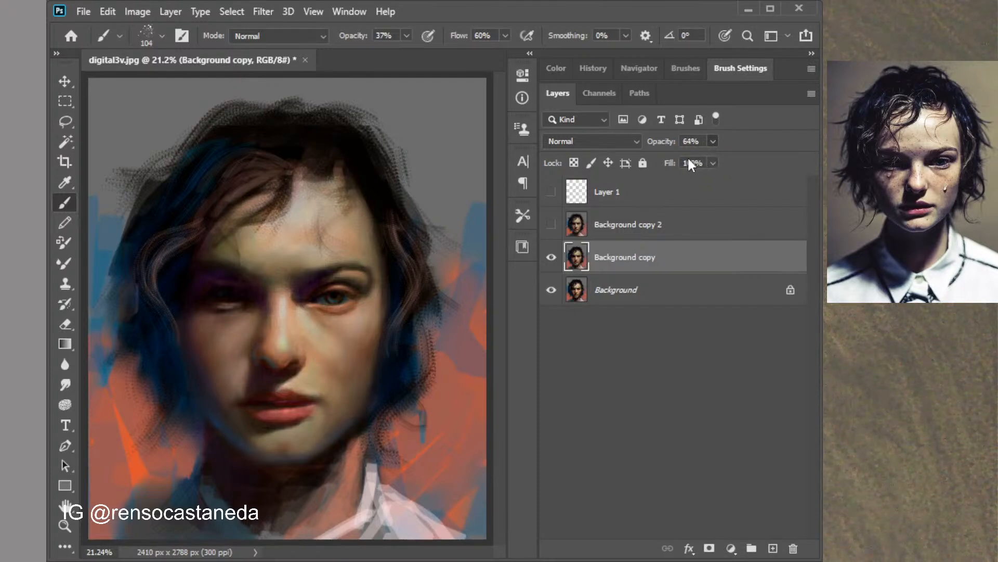
mouse_move(647, 162)
left_mouse_down()
mouse_move(636, 162)
mouse_move(669, 168)
left_mouse_up()
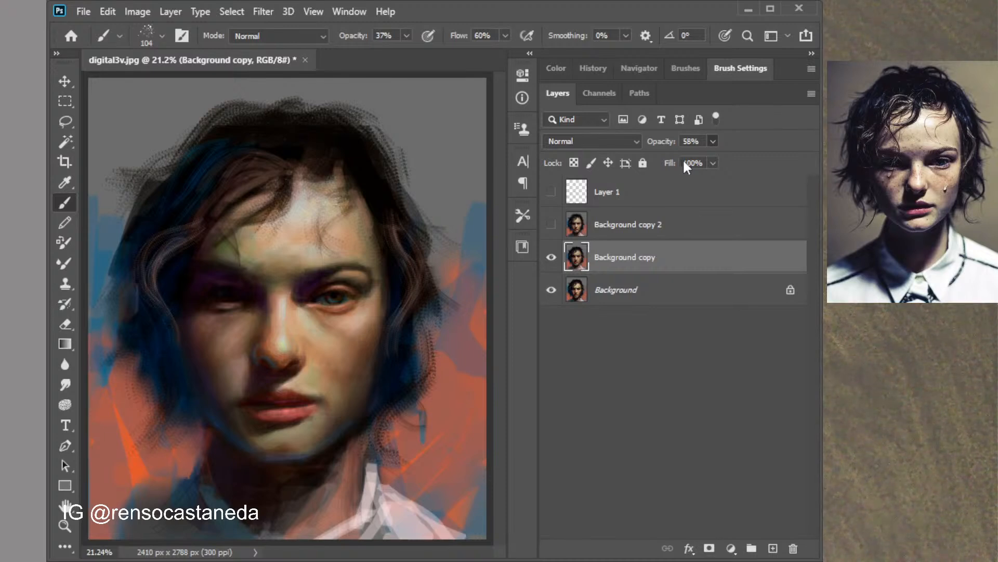
left_click_drag(684, 163, 686, 163)
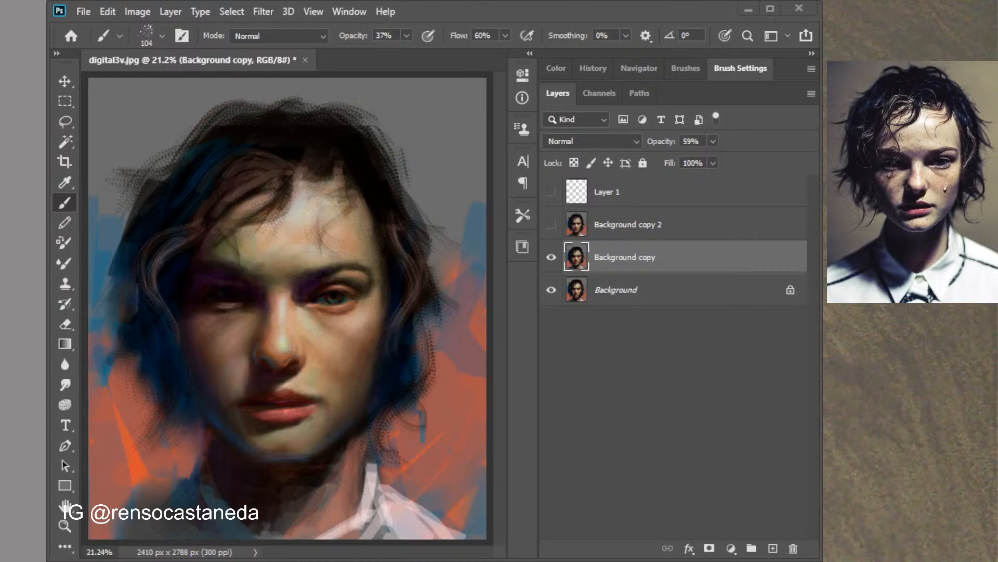
Toggle Background copy to check its blend with the original, and show Background copy 2 and Layer 1
left_click(550, 258)
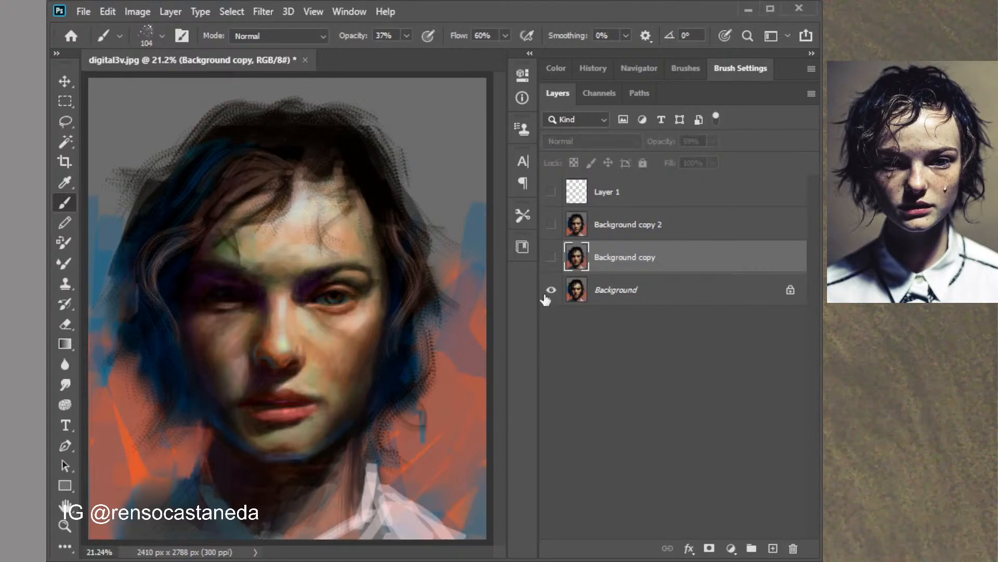
left_click(551, 258)
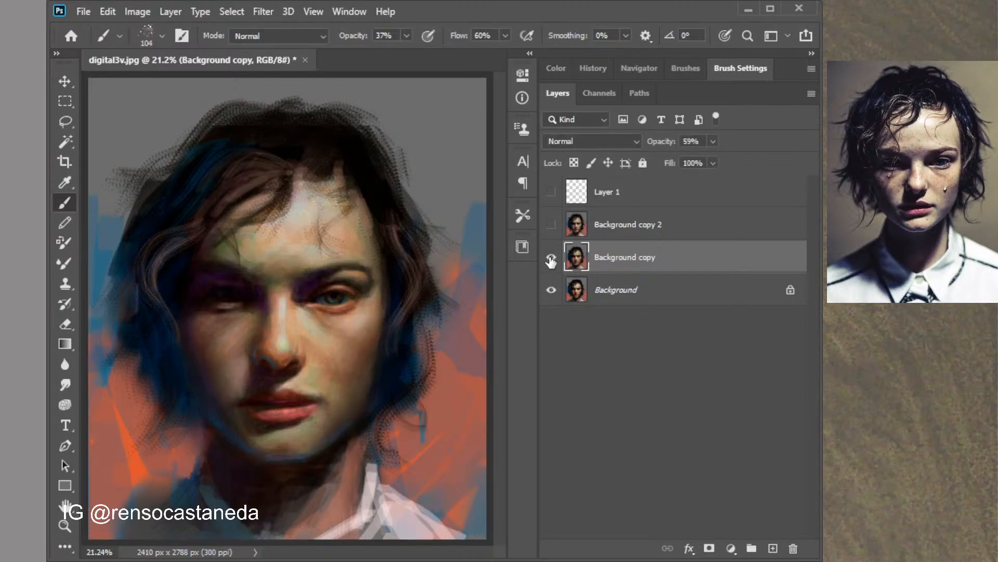
left_click(551, 225)
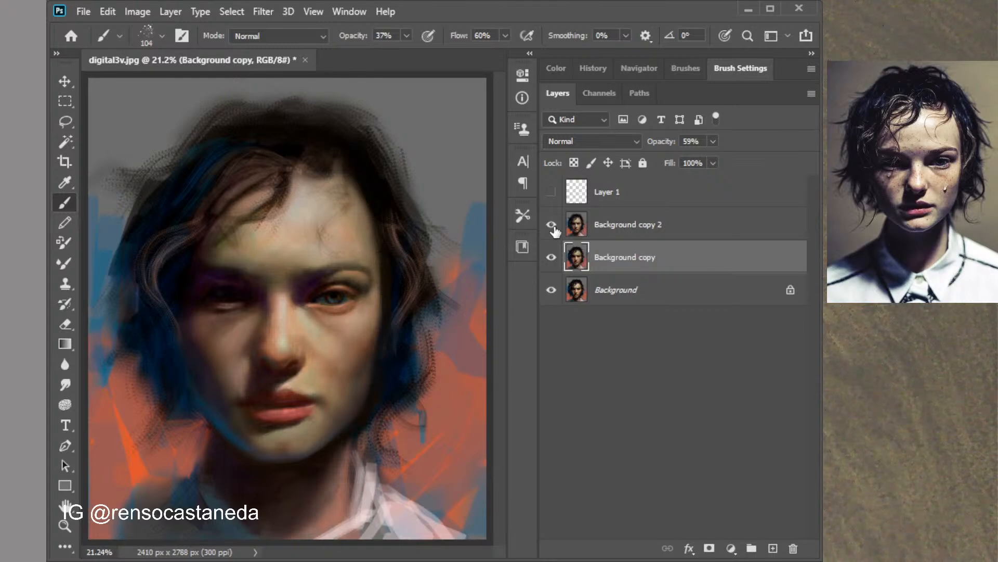
left_click(551, 192)
Choose the rough 25 px brush tip, sample skin tone from the lit cheek, and select the Background copy 2 layer
key("ctrl+plus")
key("ctrl+plus")
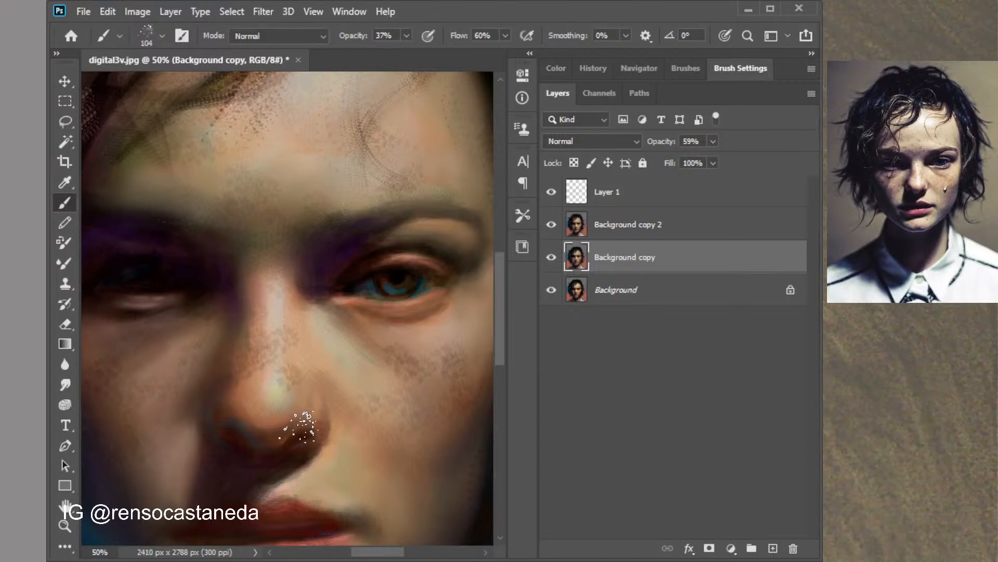
left_click_drag(301, 412, 338, 296)
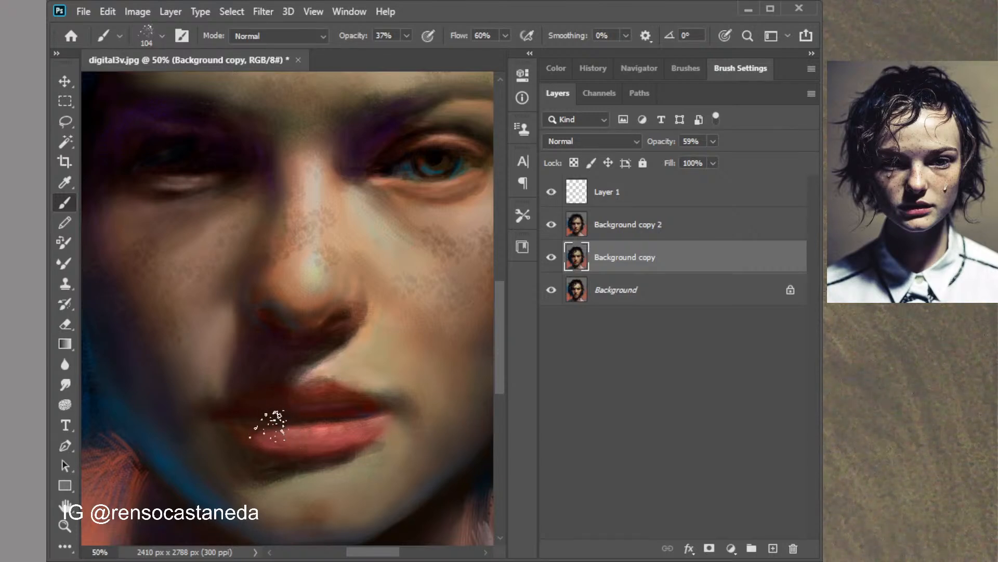
key("bracketleft")
left_click(730, 71)
left_click(765, 101)
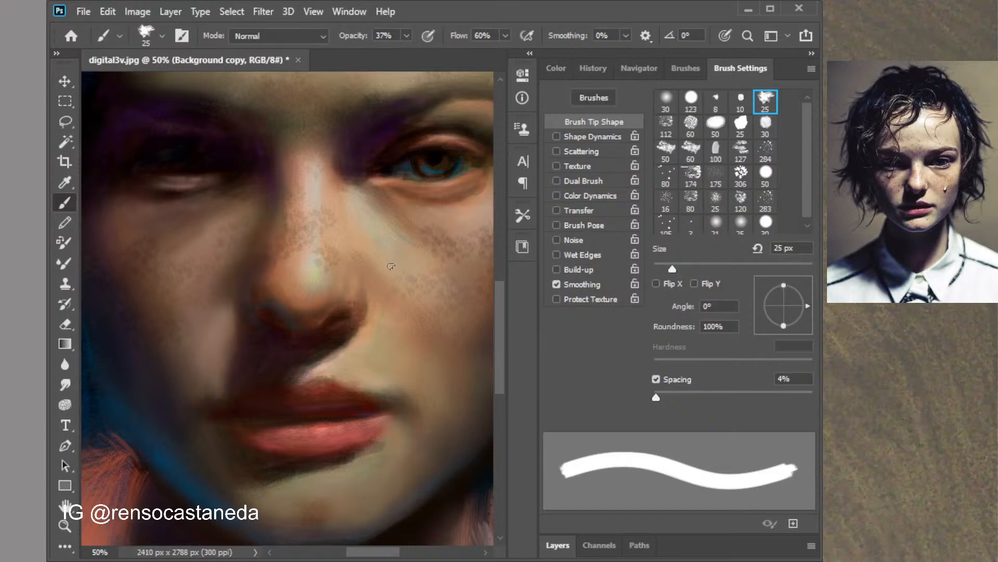
left_click(403, 250, "alt")
left_click(557, 545)
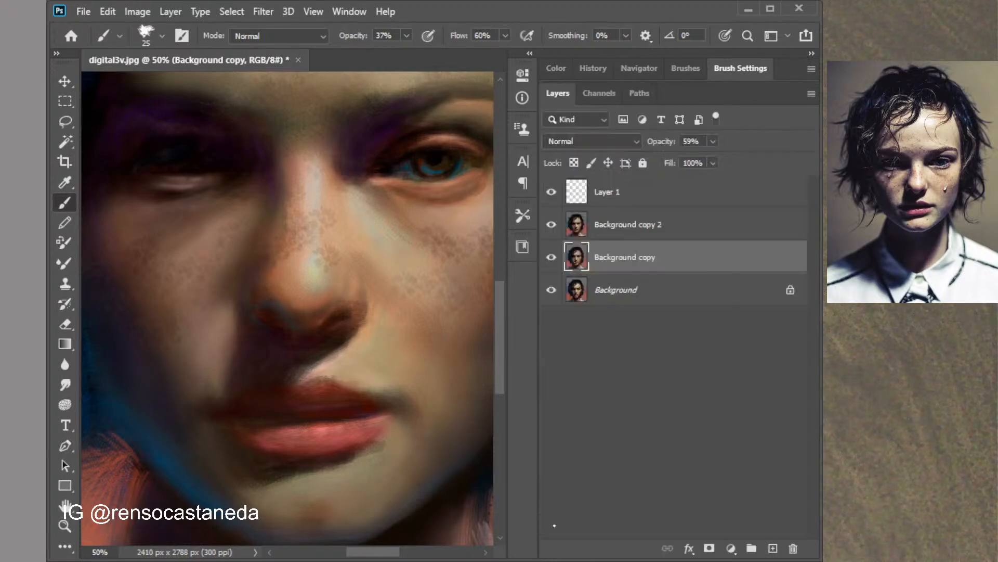
left_click(637, 224)
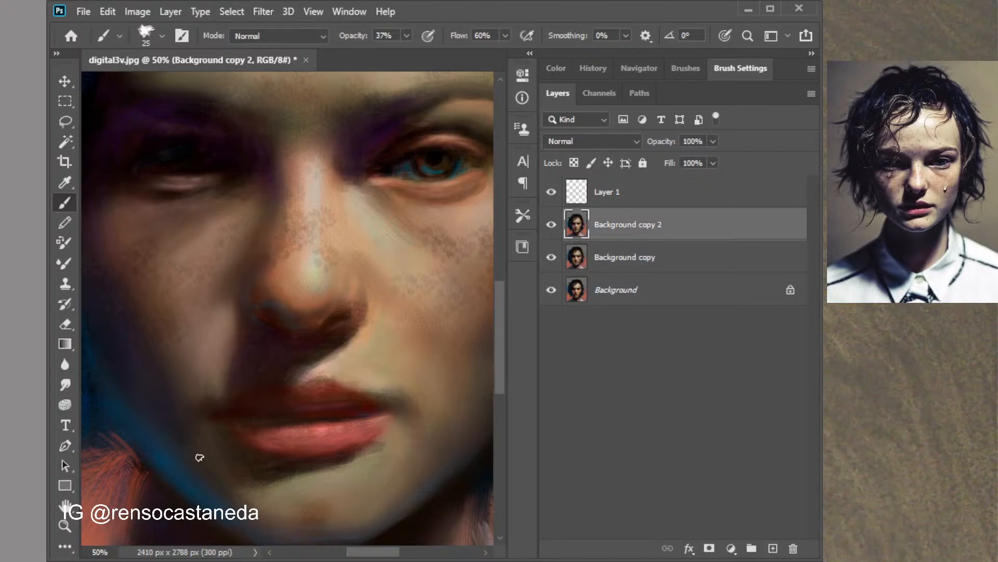
Undo the trial stroke at the shadowed mouth corner and repaint it with the soft round 30 tip at 17% opacity
left_click_drag(208, 423, 232, 435)
key("ctrl+z")
left_click(406, 35)
left_click(394, 56)
left_click(557, 68)
left_click(739, 68)
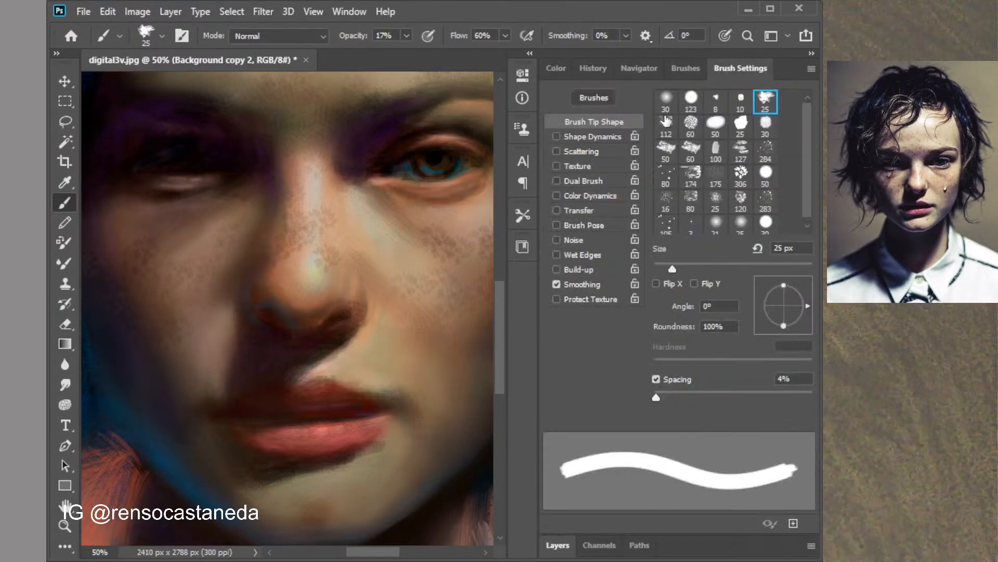
left_click(666, 100)
left_click_drag(214, 419, 250, 439)
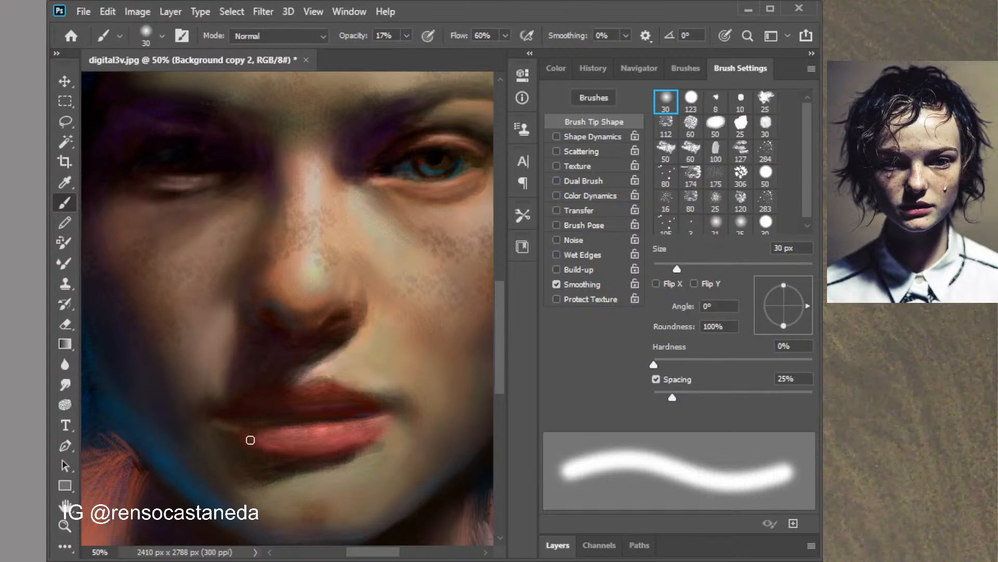
Lower the brush opacity to 4% and brush softly from the shadowed mouth corner down below the lower lip
left_click(406, 35)
left_click(397, 52)
mouse_move(210, 422)
left_mouse_down()
mouse_move(254, 452)
mouse_move(255, 463)
mouse_move(234, 463)
mouse_move(193, 424)
mouse_move(219, 462)
mouse_move(192, 418)
mouse_move(241, 471)
left_mouse_up()
Set the soft round brush to 25% hardness and 19% opacity
left_click(692, 363)
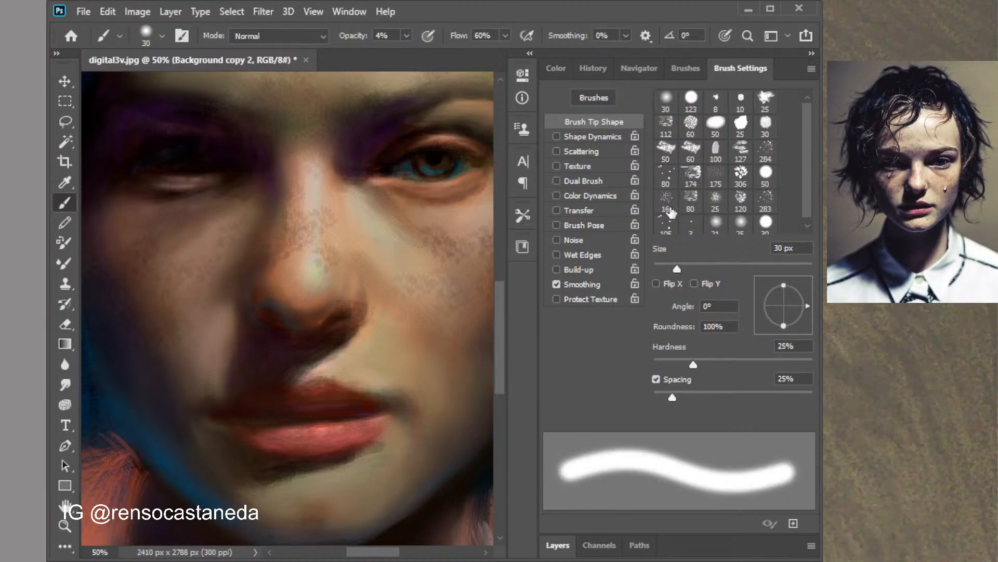
key("1")
key("9")
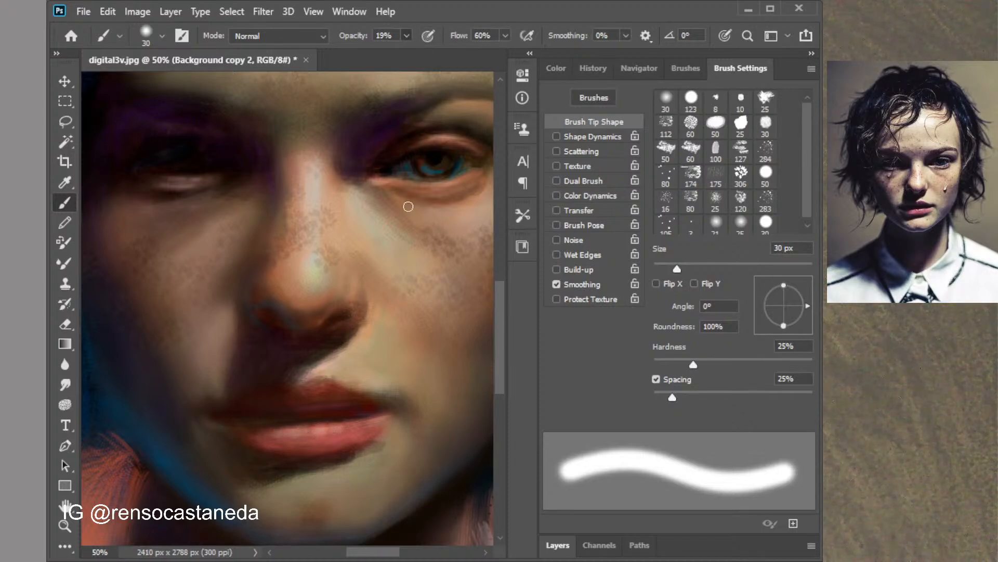
Raise the brush opacity to 52% and switch to the angled rough 60 tip, reduced to 17 px
key("5")
key("2")
left_click(690, 151)
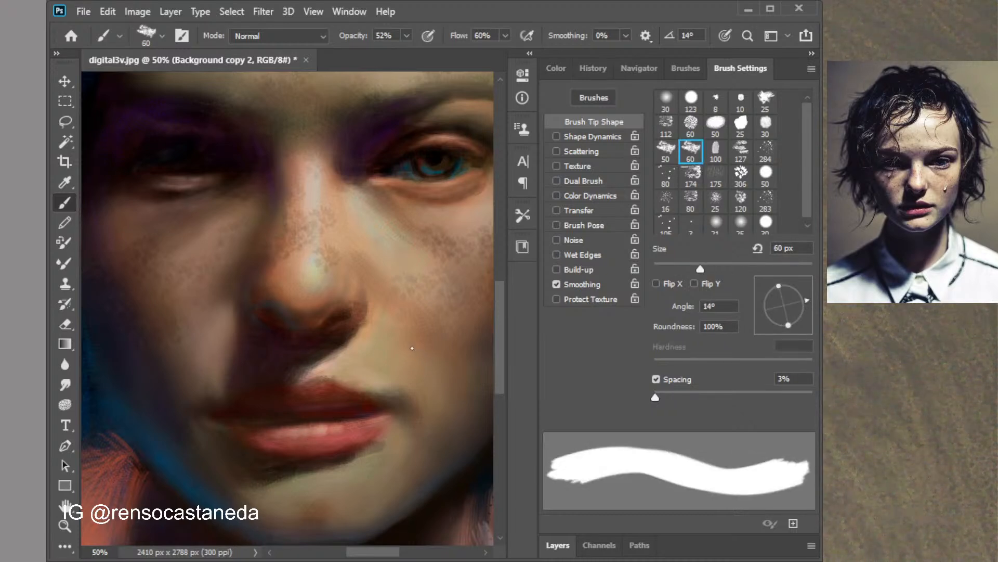
key("bracketleft")
key("bracketleft")
key("bracketleft")
key("bracketleft")
key("bracketleft")
key("bracketleft")
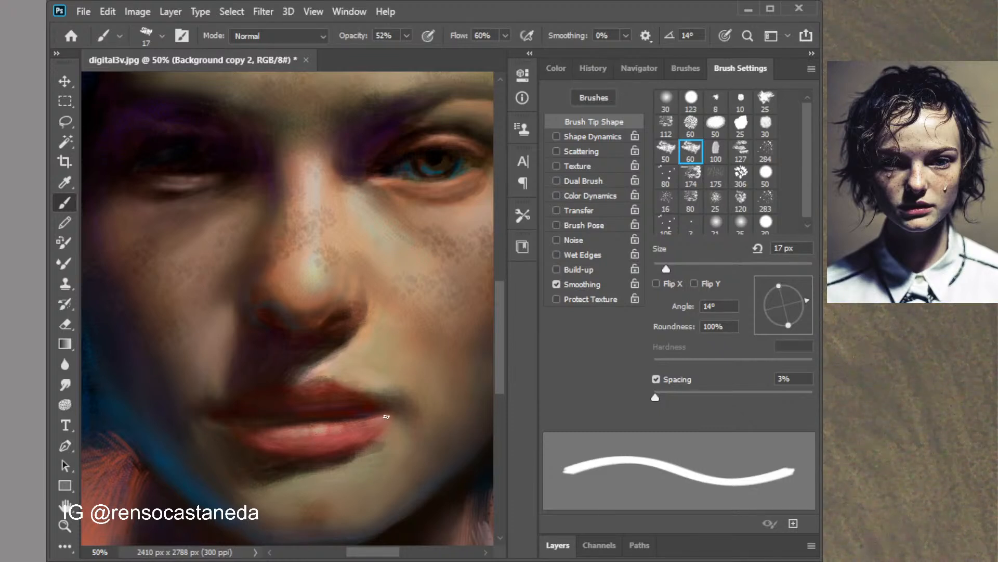
Switch back to the soft round 30 tip and set the brush opacity to 24%
left_click(665, 101)
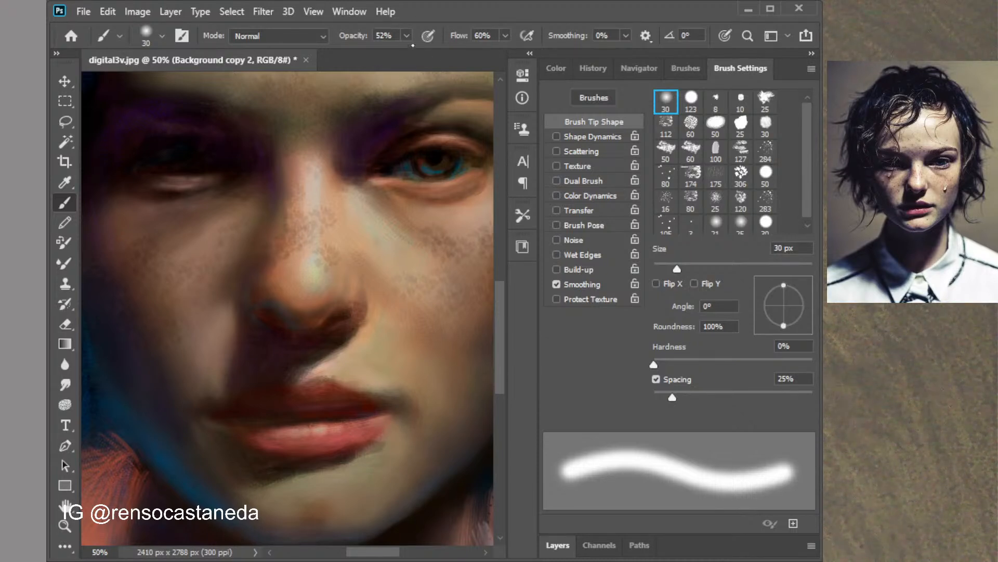
key("2")
key("4")
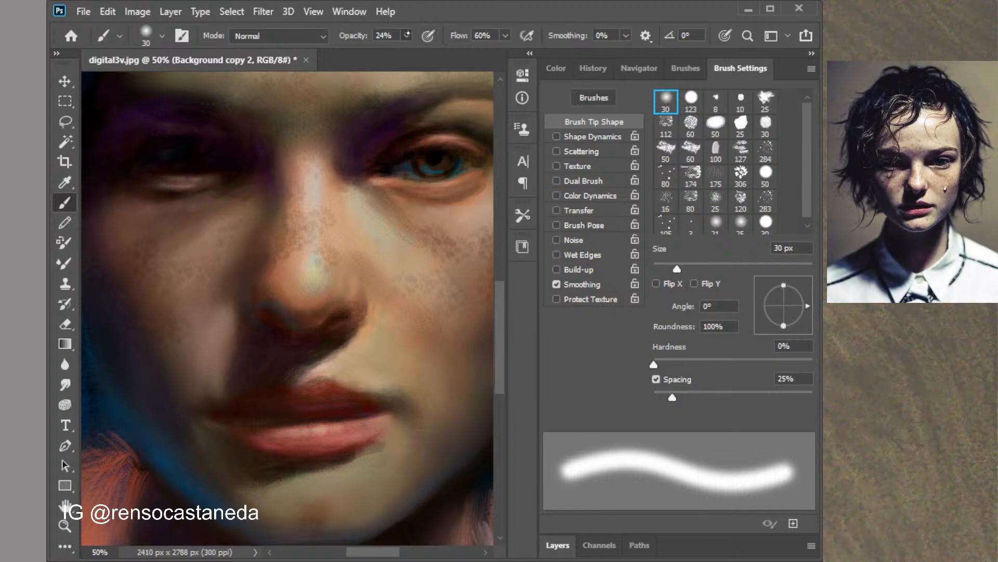
Set the soft round brush to 5% opacity and check the whole portrait
key("0")
key("5")
key("ctrl+minus")
key("ctrl+minus")
key("ctrl+minus")
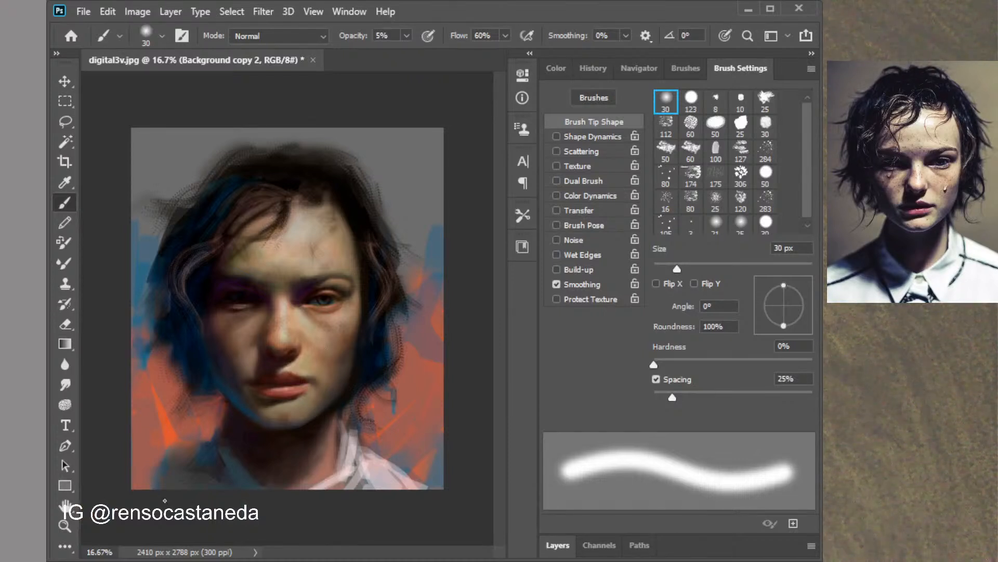
Hide Layer 1 and Background copy 2, keep Background copy visible, and make Background copy the active layer
left_click(554, 545)
left_click(551, 224)
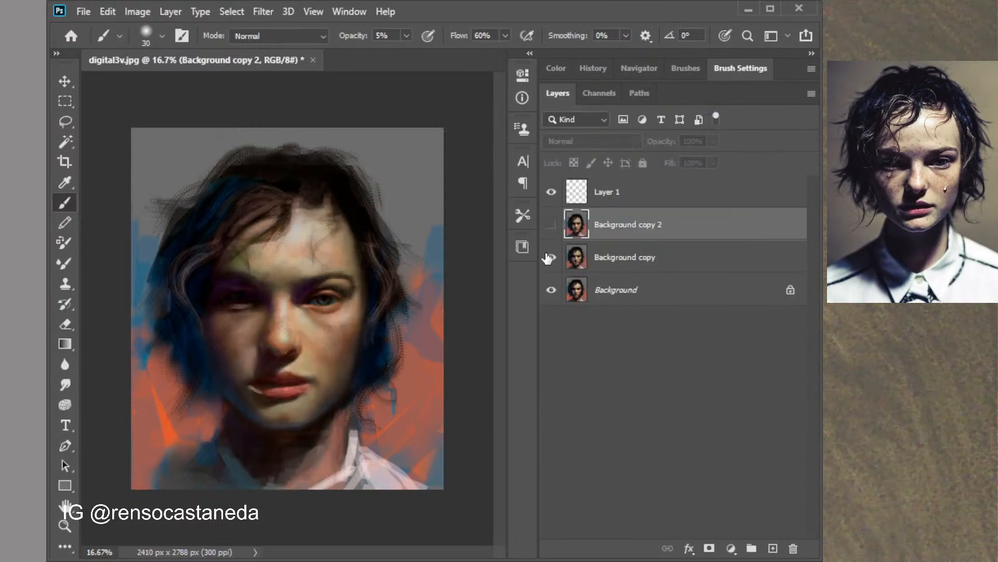
left_click(550, 257)
left_click(627, 293)
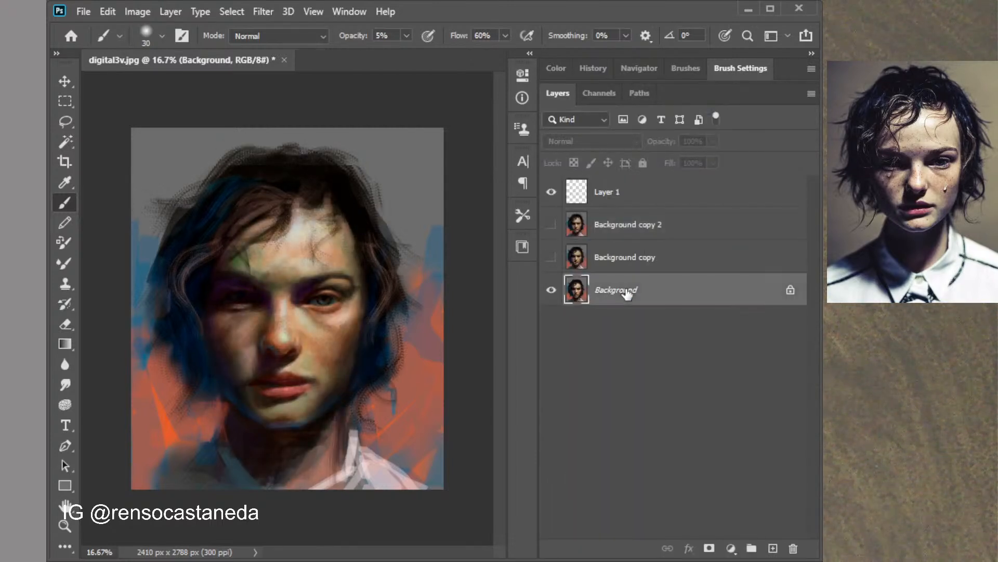
left_click(551, 192)
left_click(551, 258)
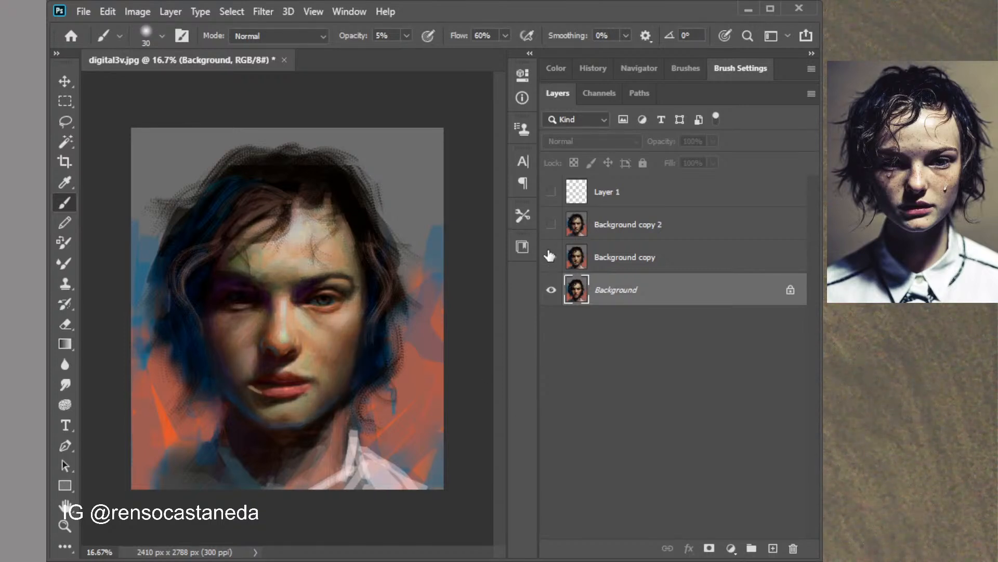
left_click(658, 261)
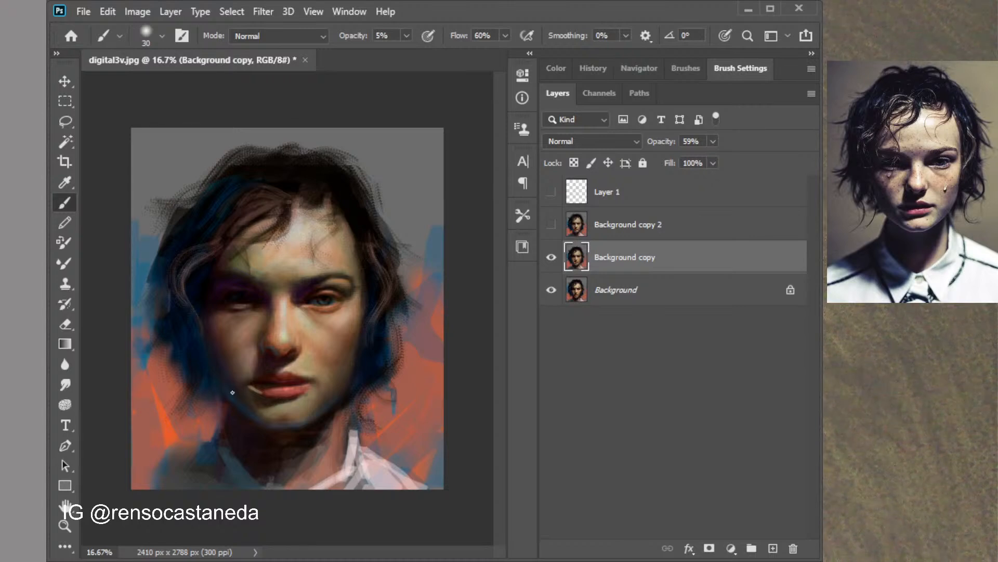
Paint over the pale patch at the lower lip's shadowed corner with sampled lip colours at 25% brush opacity
left_click(269, 398, "ctrl")
left_click(272, 396, "ctrl")
left_click(275, 395, "ctrl")
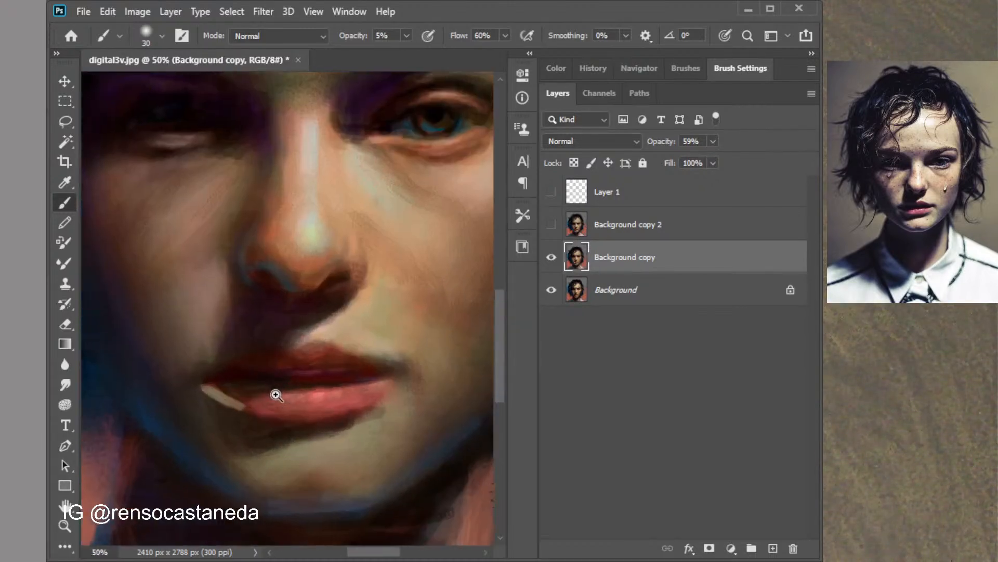
left_click(276, 395, "ctrl")
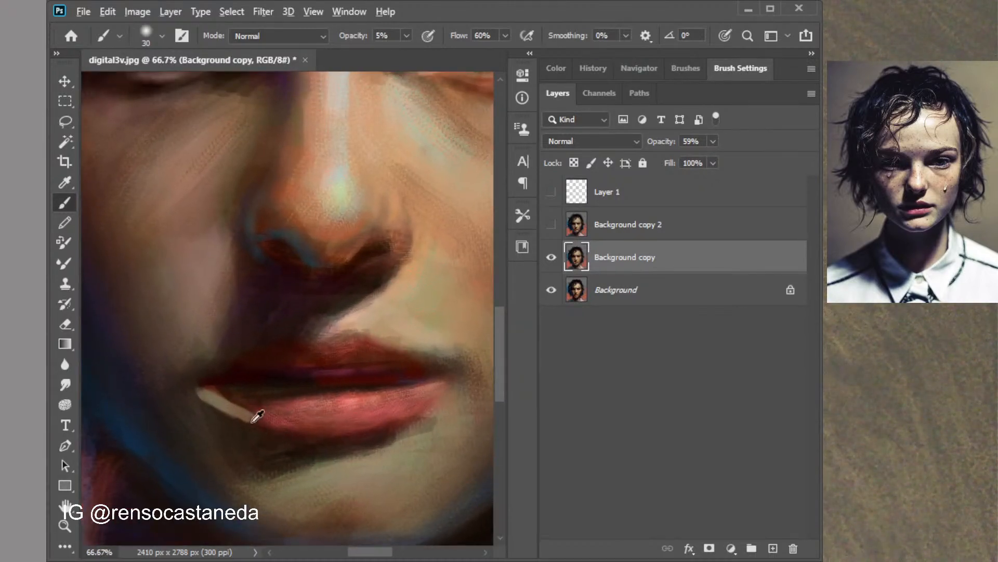
left_click(260, 397, "alt")
key("2")
key("5")
mouse_move(203, 401)
left_mouse_down()
mouse_move(242, 413)
mouse_move(206, 393)
mouse_move(242, 417)
mouse_move(196, 393)
mouse_move(246, 423)
mouse_move(269, 422)
mouse_move(199, 396)
mouse_move(235, 406)
mouse_move(247, 414)
mouse_move(209, 398)
mouse_move(250, 426)
mouse_move(238, 414)
mouse_move(276, 421)
mouse_move(196, 389)
left_mouse_up()
left_click(267, 412, "alt")
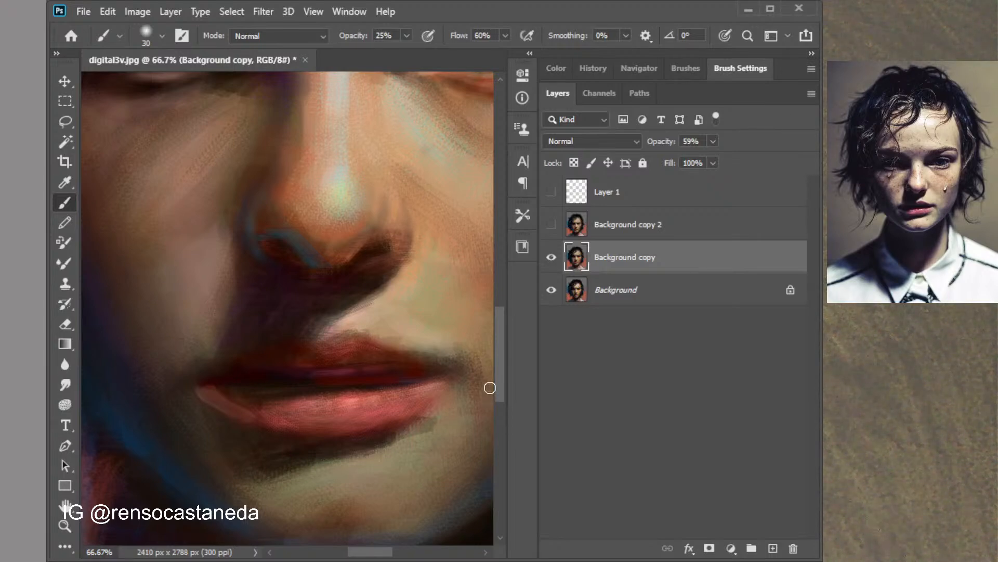
Compare the nose rendering with Background copy 2 shown and hidden, leaving it hidden
left_click_drag(503, 383, 500, 329)
left_click(551, 224)
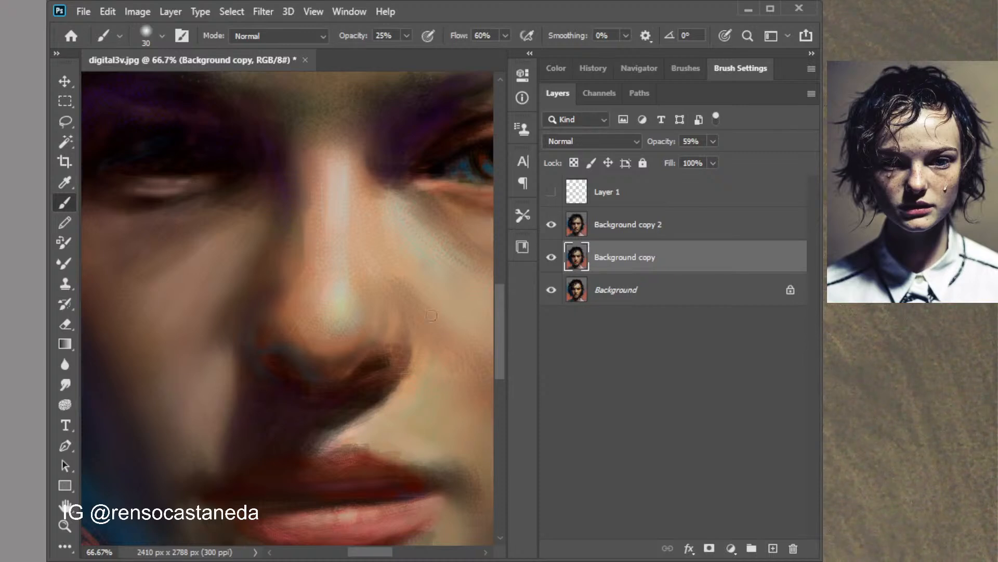
left_click(365, 249, "ctrl")
left_click_drag(288, 280, 323, 319)
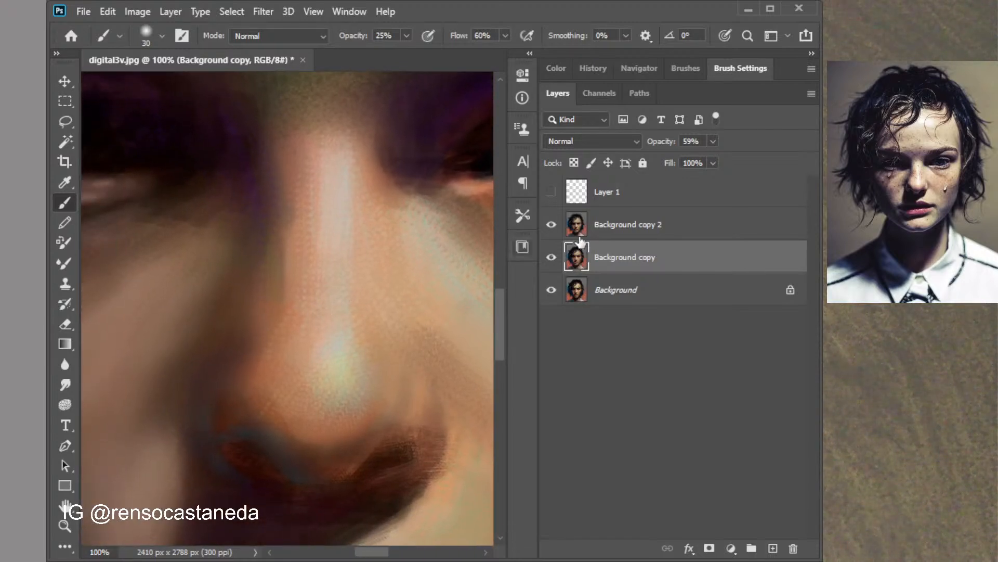
left_click(550, 224)
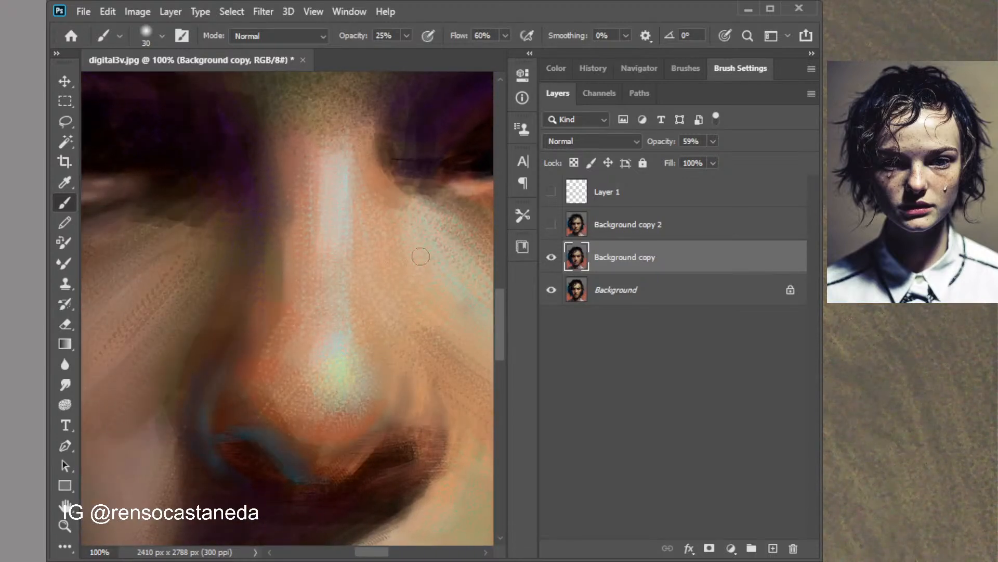
Compare the overall face with Background copy hidden and shown
left_click(404, 279, "alt")
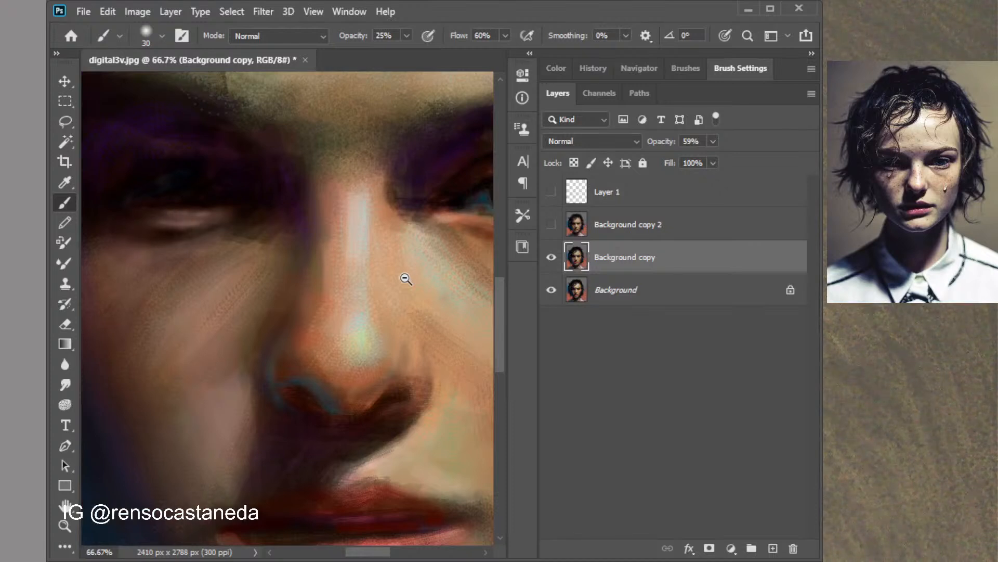
left_click(405, 278, "alt")
left_click_drag(404, 276, 368, 227)
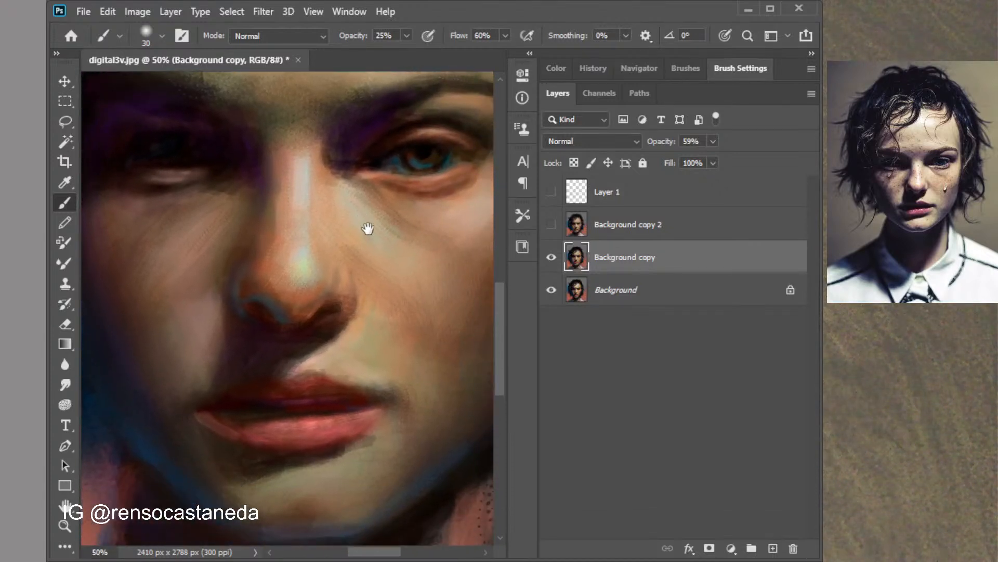
left_click(391, 232, "alt")
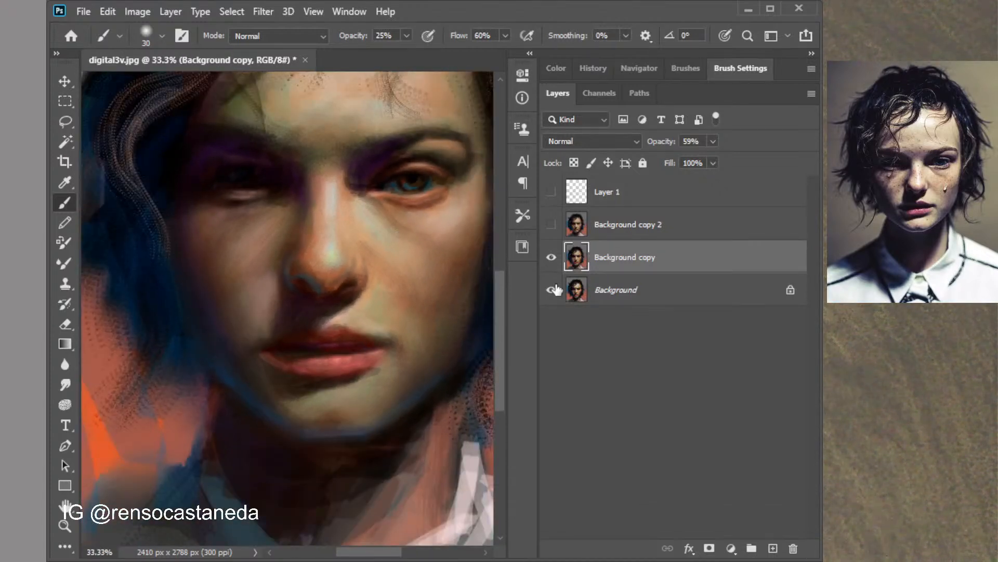
left_click(552, 258)
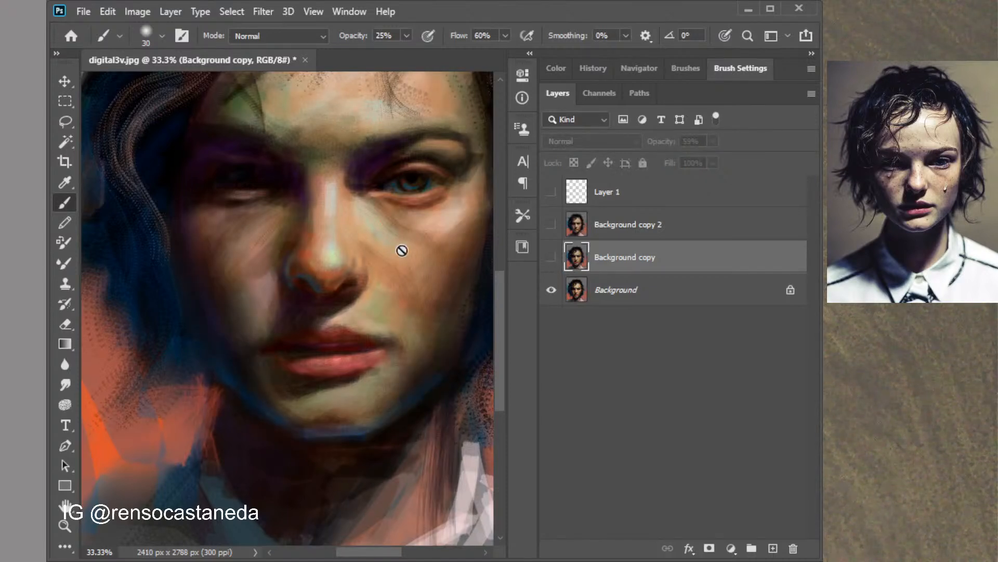
left_click_drag(469, 265, 438, 339)
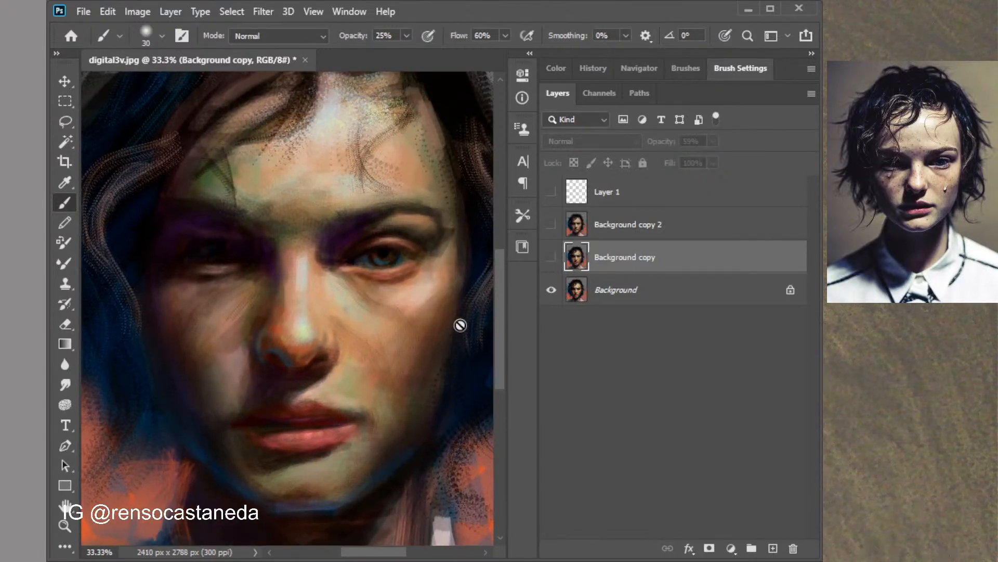
left_click(552, 257)
left_click(552, 257)
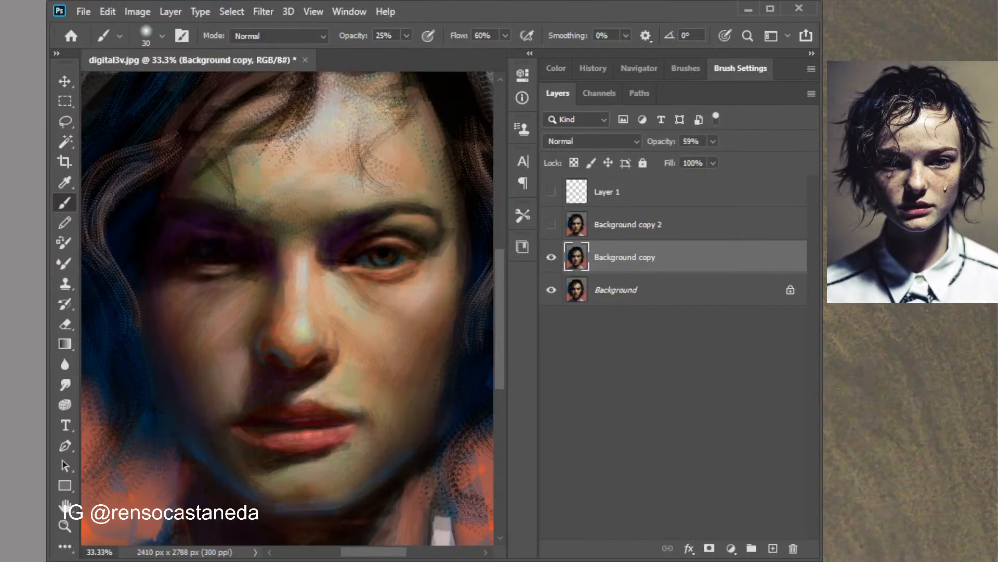
Examine the nose shading with Background copy hidden and shown, and reselect Background copy
key("ctrl+plus")
key("ctrl+plus")
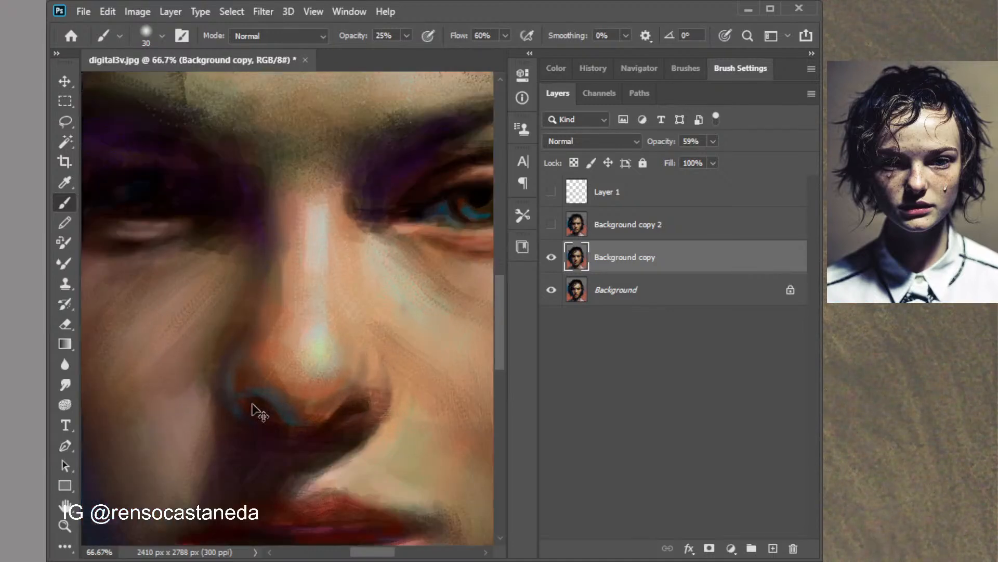
key("ctrl+comma")
left_click_drag(266, 437, 270, 385)
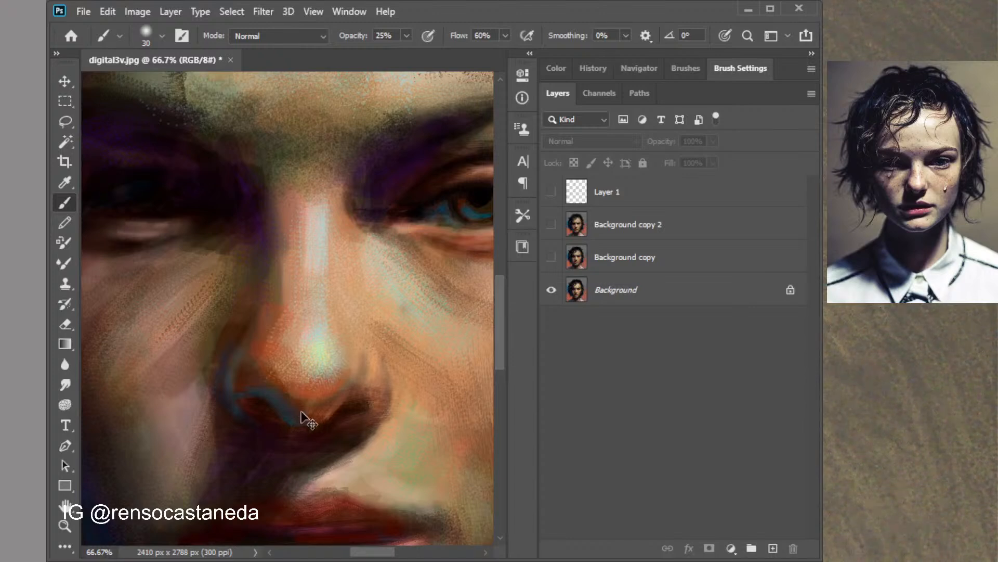
key("ctrl+comma")
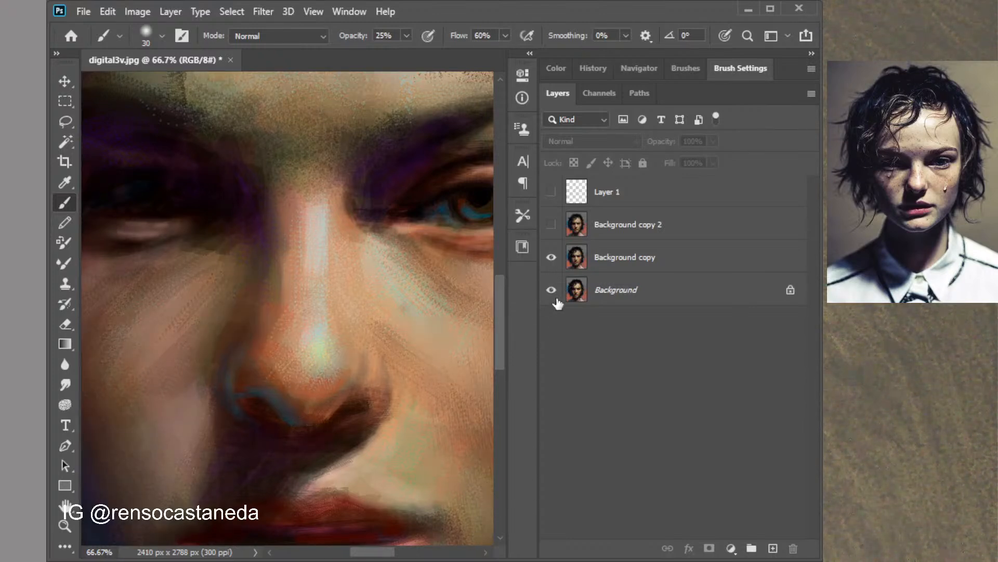
left_click(657, 260)
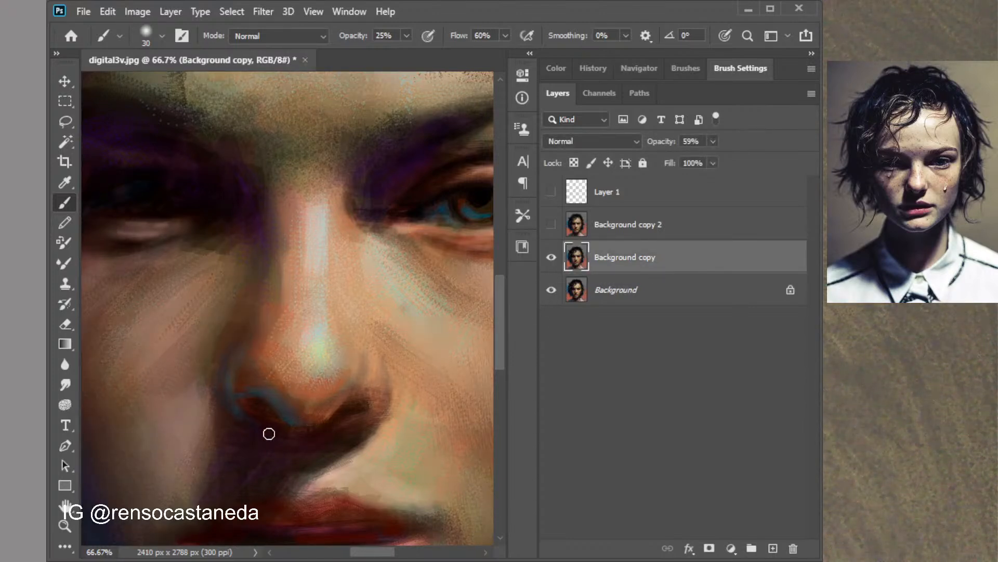
Refine the shadowed mouth corner with a sampled lip colour and brush soft pale pink highlights onto the lower lip
left_click_drag(272, 435, 303, 259)
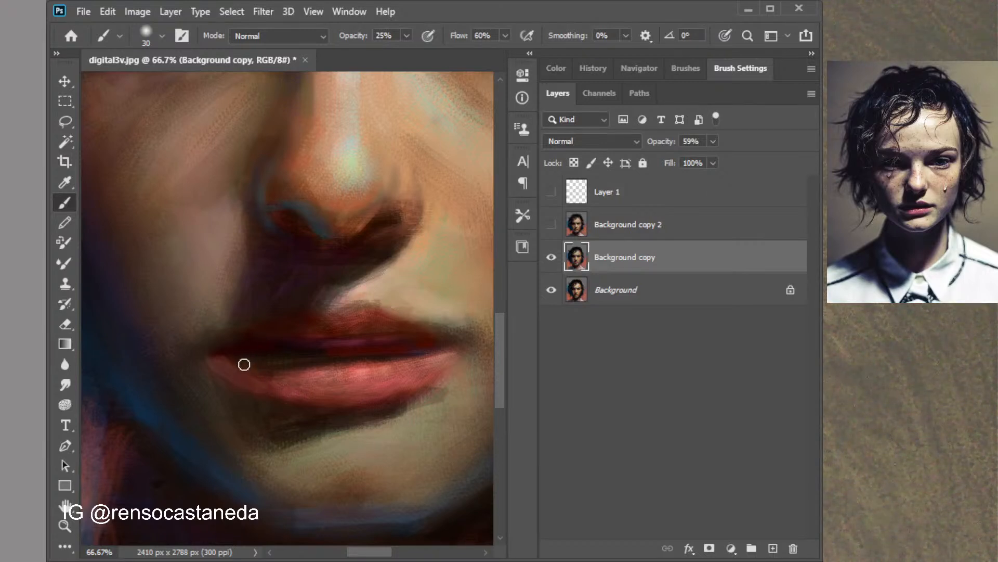
left_click(237, 345, "alt")
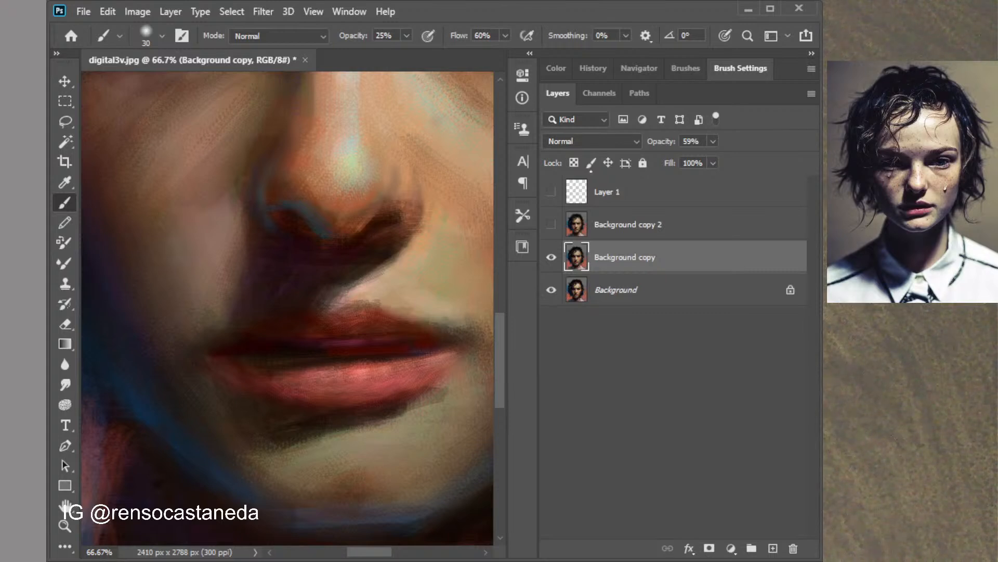
left_click(556, 68)
left_click(595, 145)
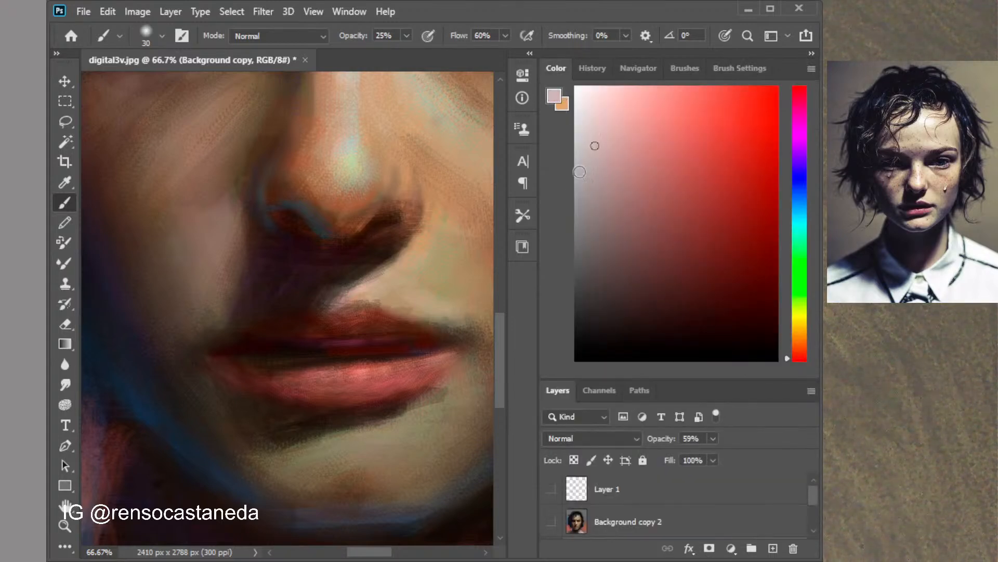
mouse_move(341, 390)
left_mouse_down()
mouse_move(363, 377)
mouse_move(310, 378)
mouse_move(409, 368)
left_mouse_up()
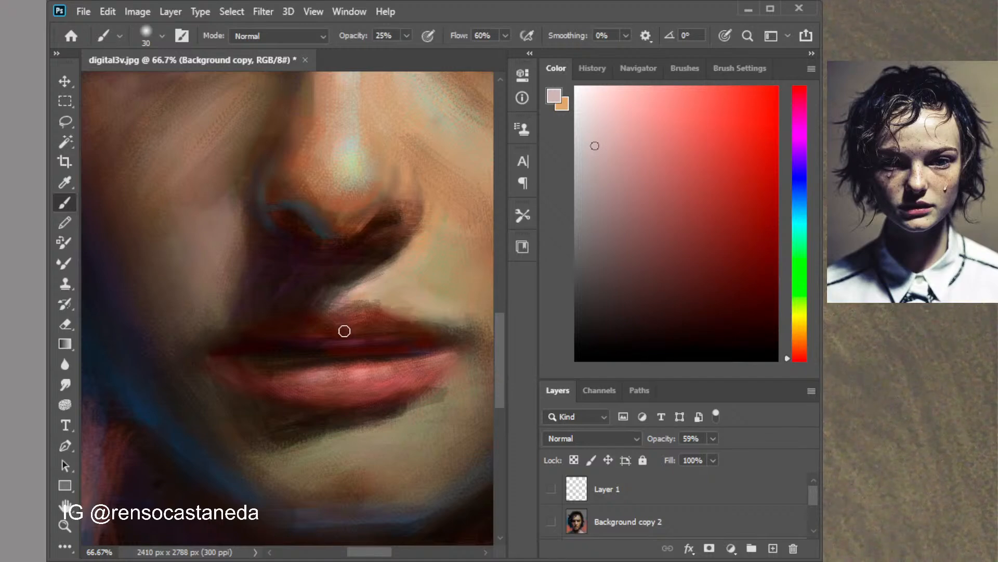
Show Background copy 2 and Layer 1 over the full portrait and enlarge the layer list to fit all four layers
scroll(346, 331, "down", 2)
scroll(349, 332, "down", 2)
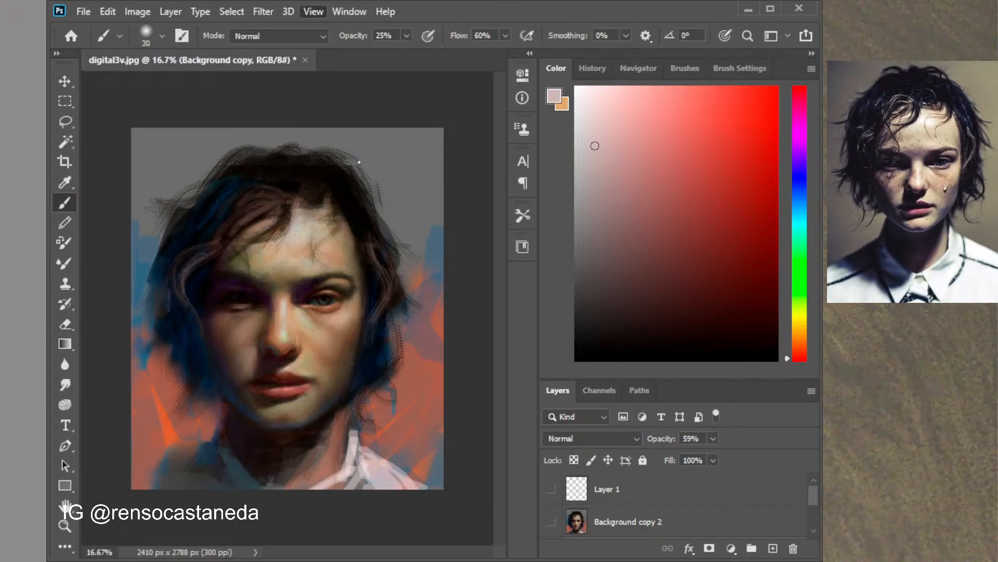
key("ctrl+0")
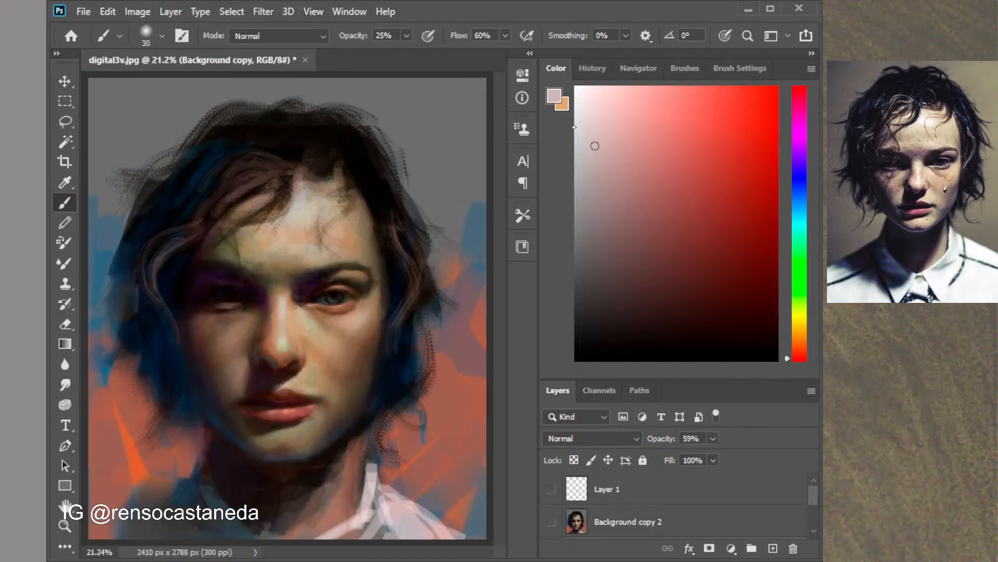
left_click(551, 521)
left_click(551, 489)
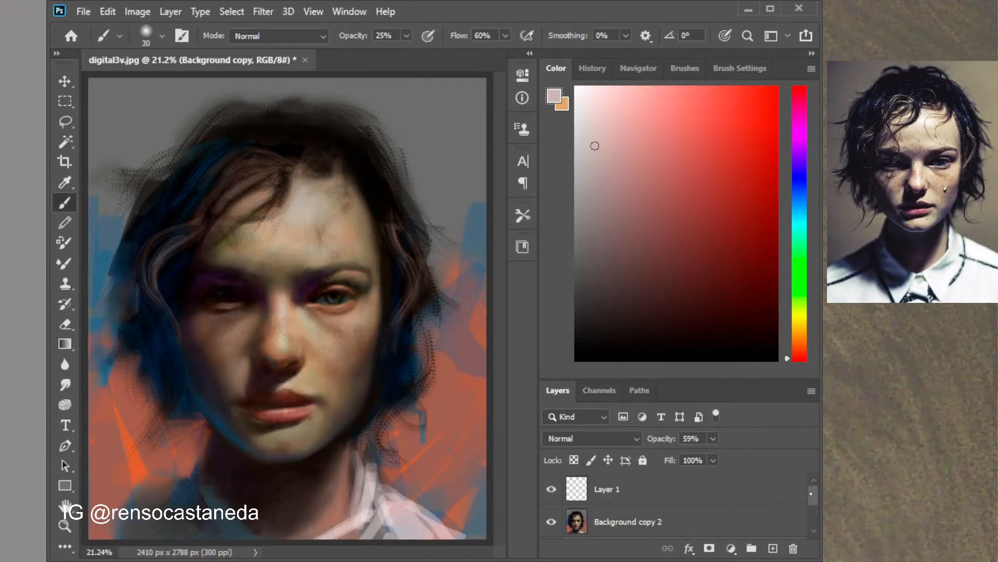
scroll(811, 493, "down", 2)
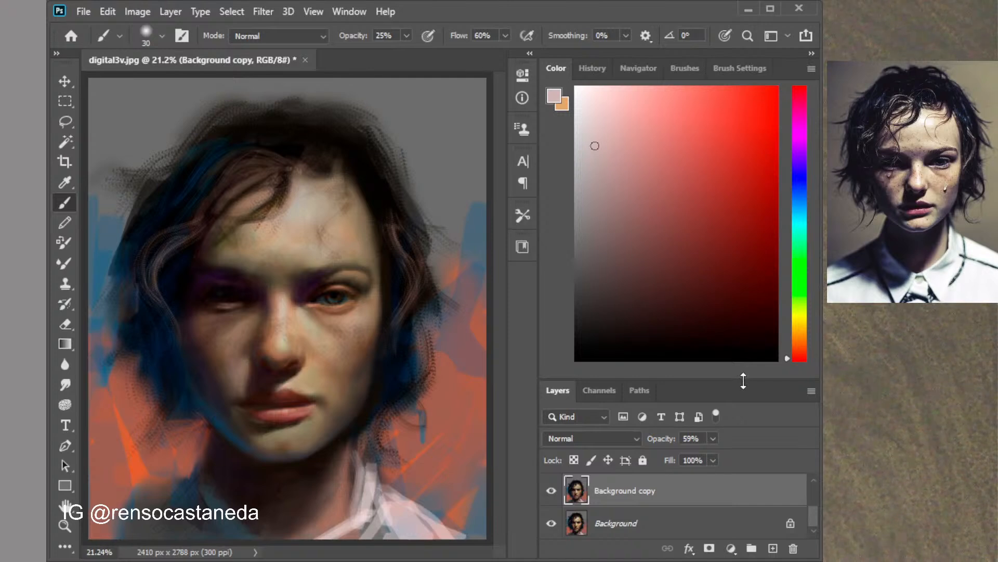
left_click_drag(744, 381, 749, 245)
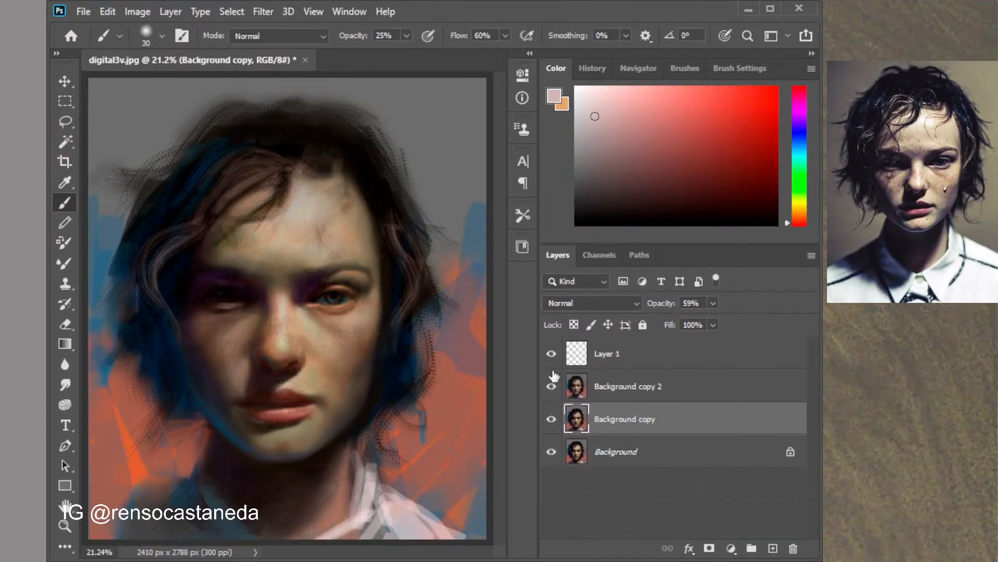
Hide the three layers above Background, show Background copy and Background copy 2 again, and set Background copy to 45% opacity
left_click(551, 353)
left_click(551, 386)
left_click(551, 419)
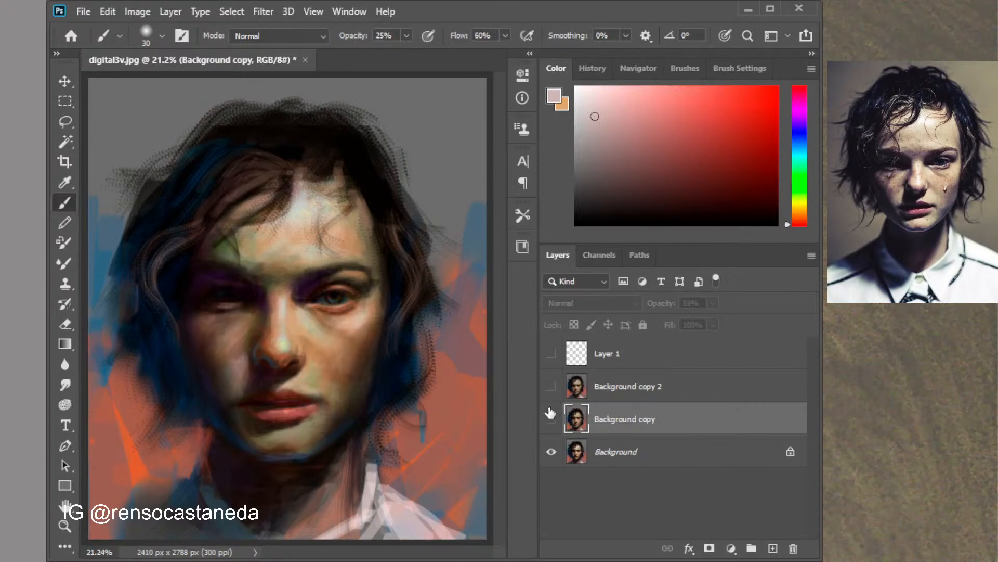
left_click(551, 419)
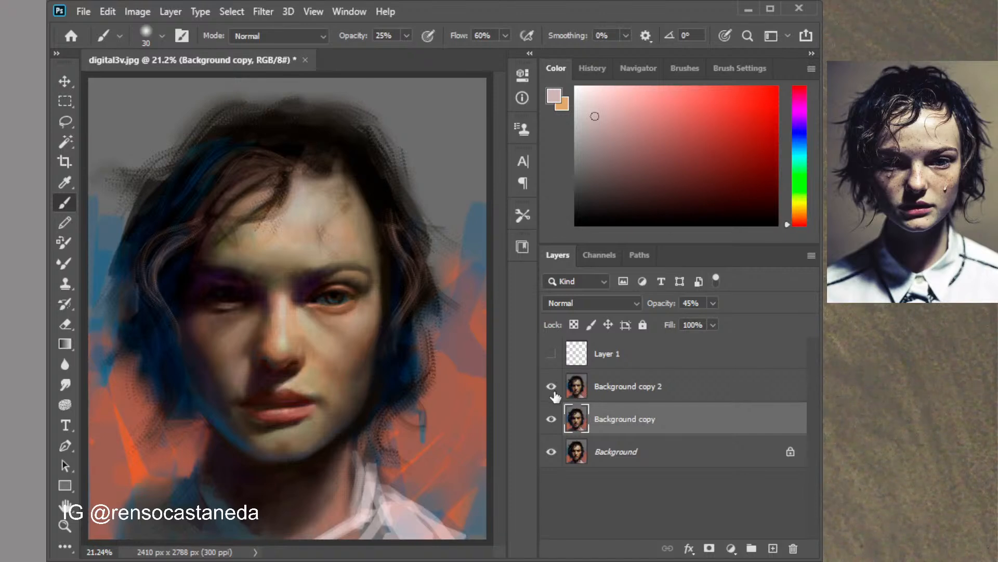
Try Background copy 2 at 78% opacity and return it to 100%
left_click(693, 377)
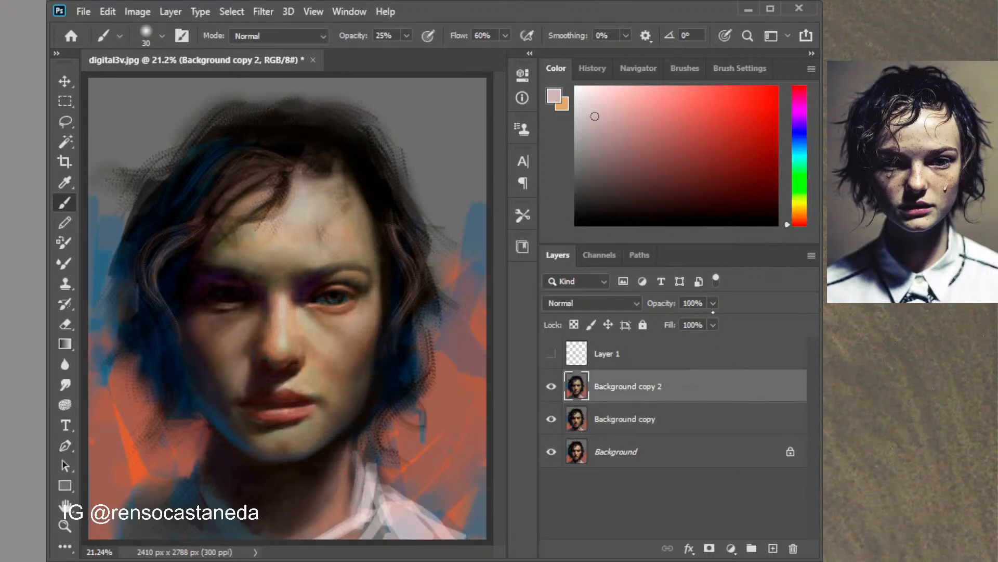
left_click(716, 305)
mouse_move(714, 323)
left_mouse_down()
mouse_move(658, 324)
mouse_move(701, 325)
left_mouse_up()
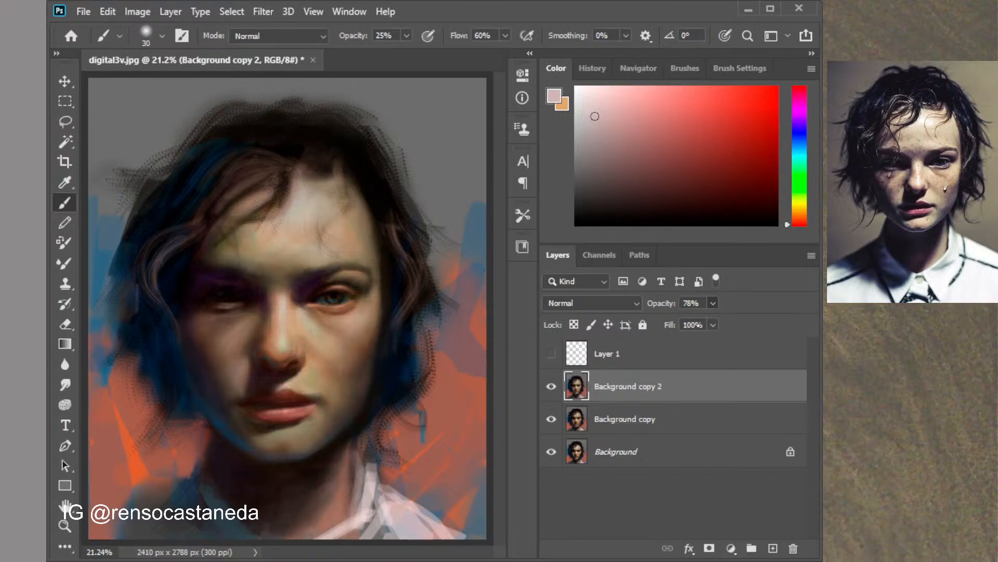
mouse_move(699, 324)
left_mouse_down()
mouse_move(645, 321)
mouse_move(726, 327)
left_mouse_up()
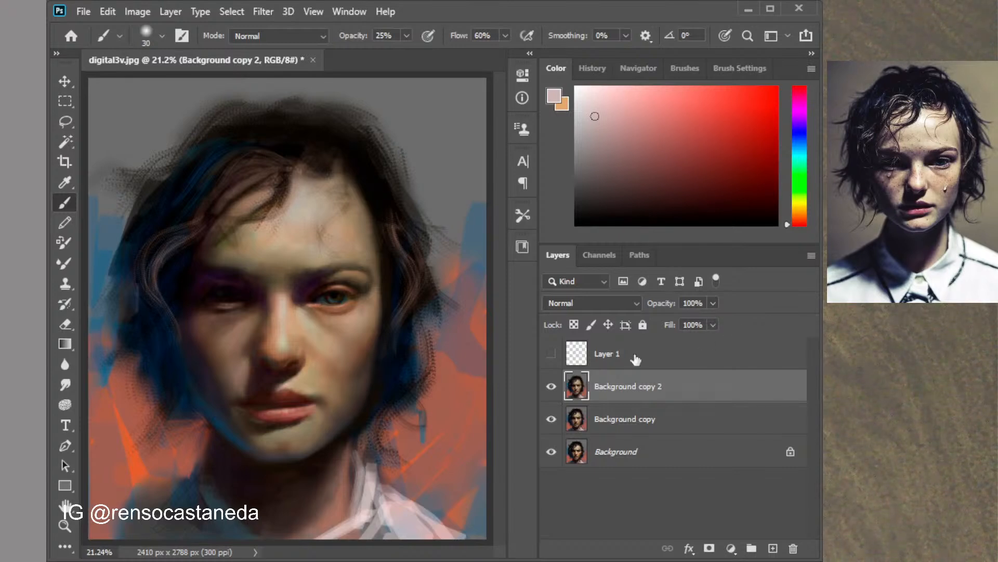
Hide Background copy 2 and compare the portrait with Background copy hidden and shown
left_click(551, 386)
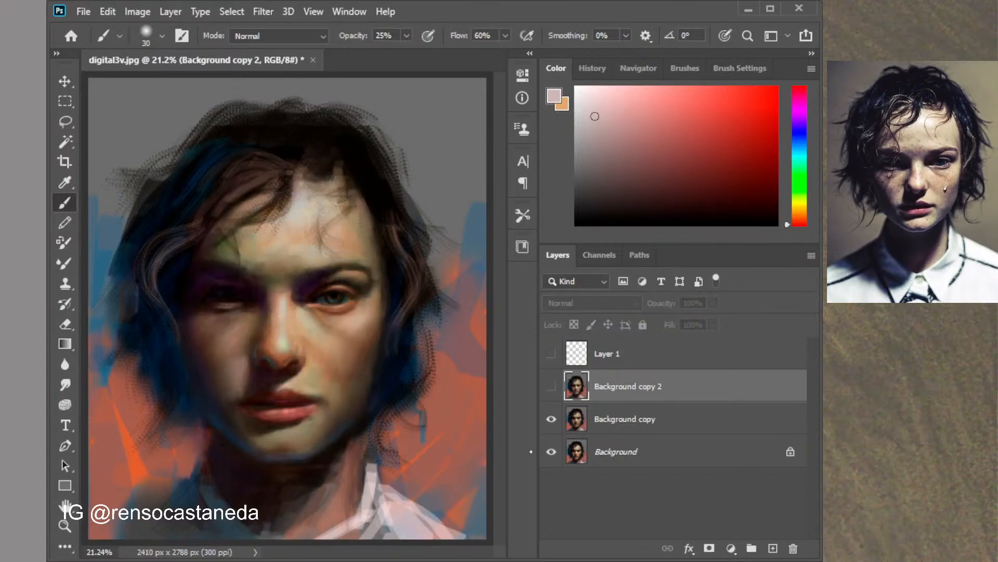
left_click(552, 419)
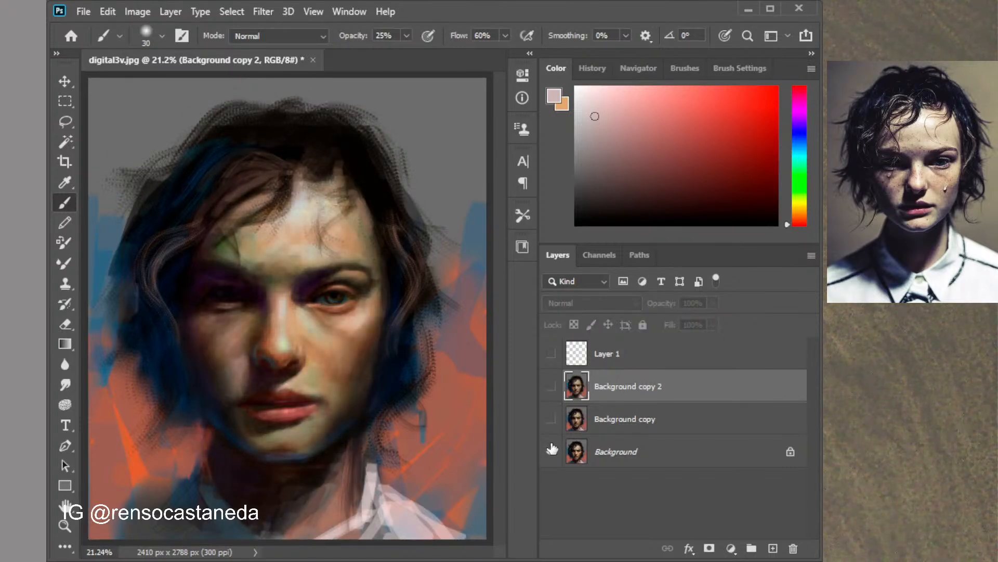
left_click(551, 419)
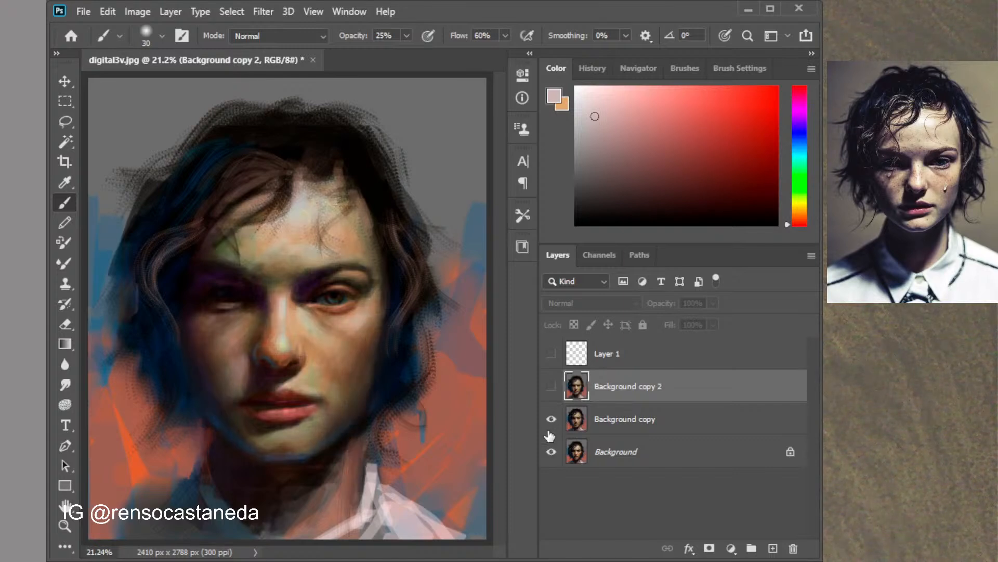
Try blend modes on Background copy, from Darken and Color Burn through Screen, Color Dodge, Soft Light, Difference, Subtract and Divide to Saturation
left_click(667, 422)
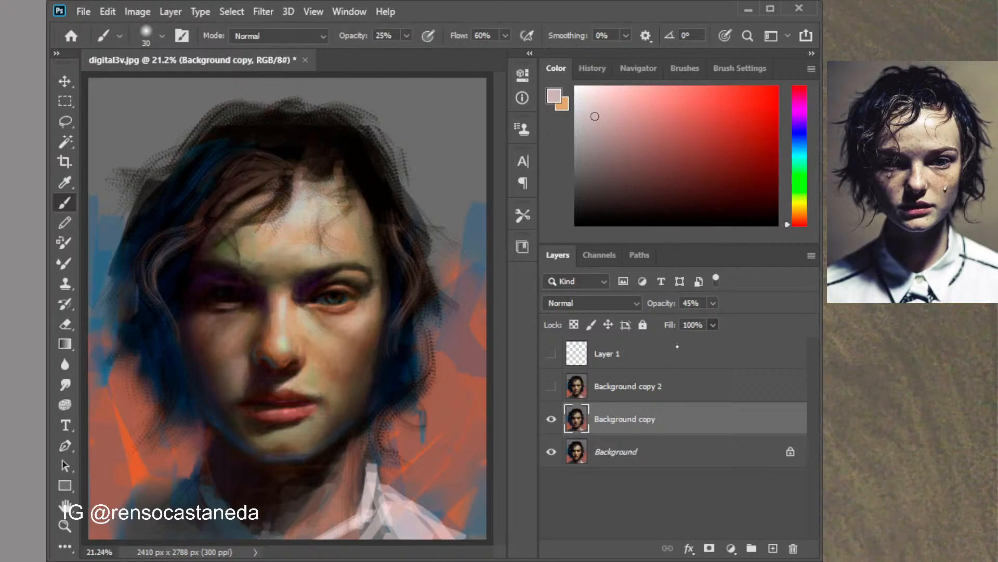
left_click_drag(677, 346, 746, 351)
left_click(604, 305)
left_click(583, 413)
left_click(601, 306)
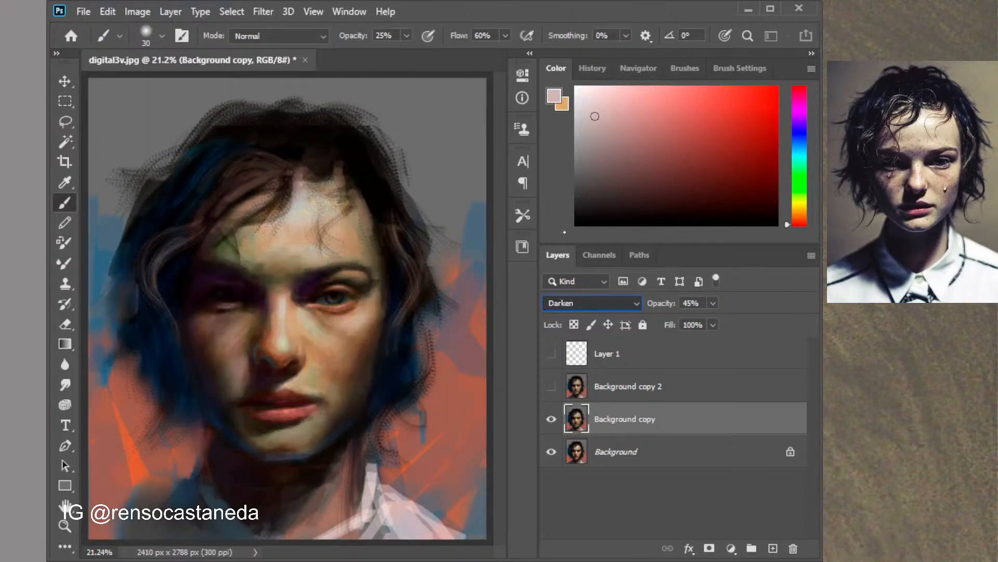
key("Down")
key("Down")
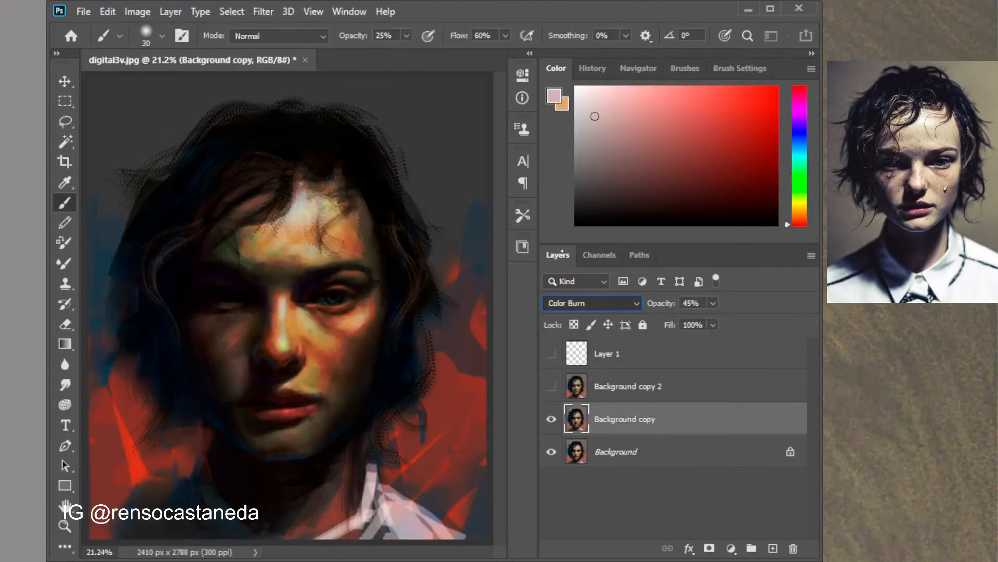
key("Down")
key("Down")
key("Down")
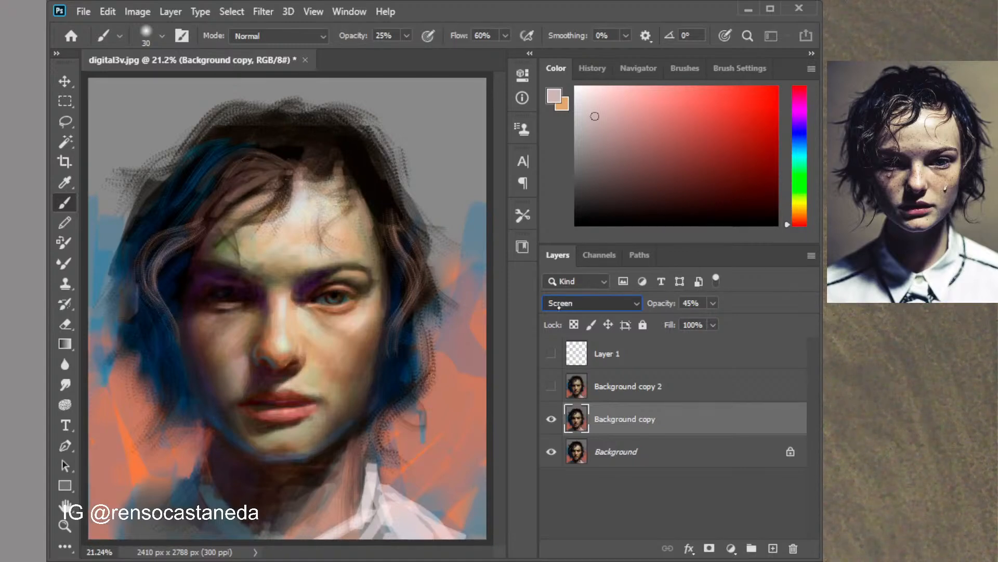
key("Up")
key("Down")
key("Down")
key("Down")
key("Down")
key("Down")
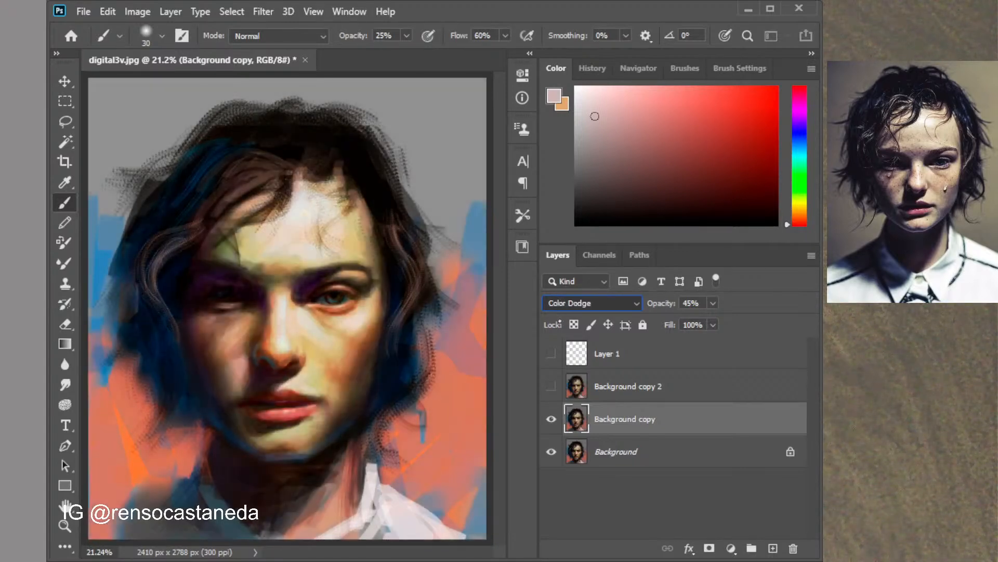
key("Down")
key("Down")
key("Down")
key("Down")
key("Down")
key("Down")
key("Down")
key("Down")
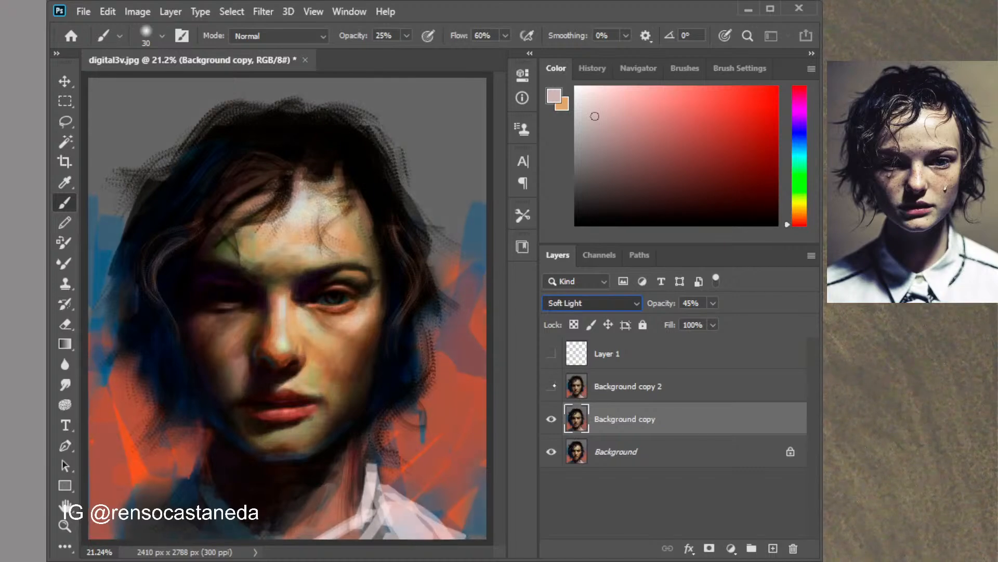
key("Up")
key("Up")
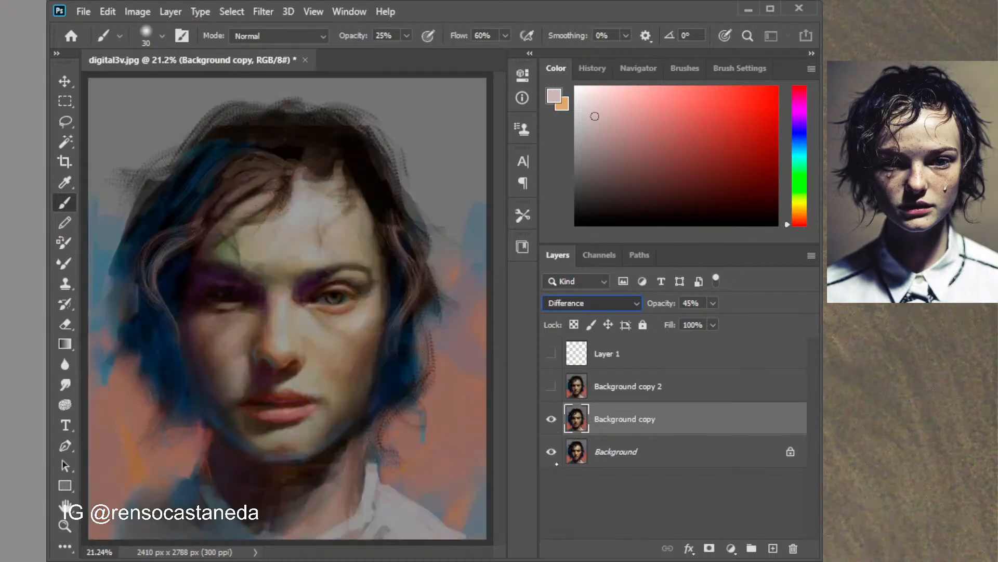
key("Down")
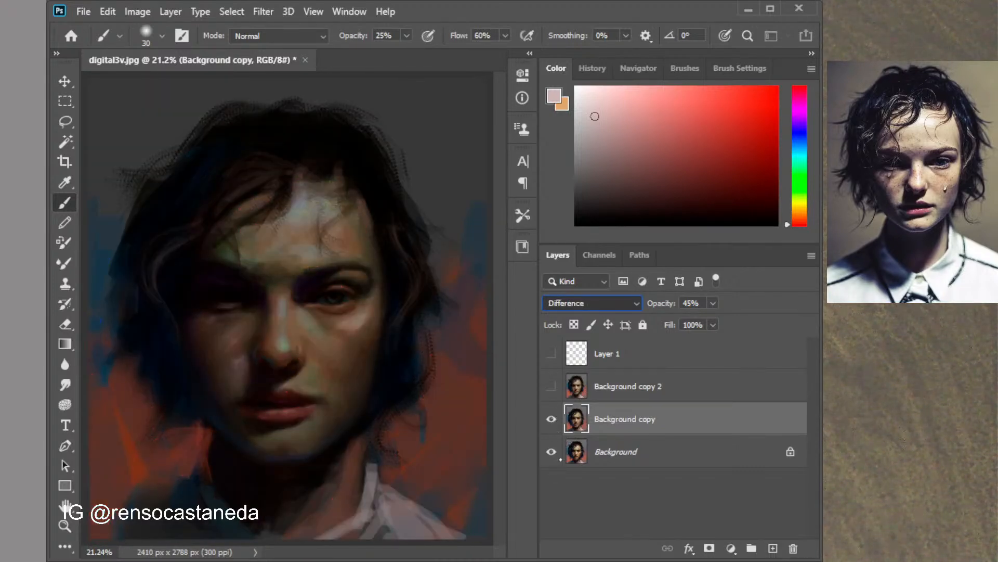
key("Down")
key("Down")
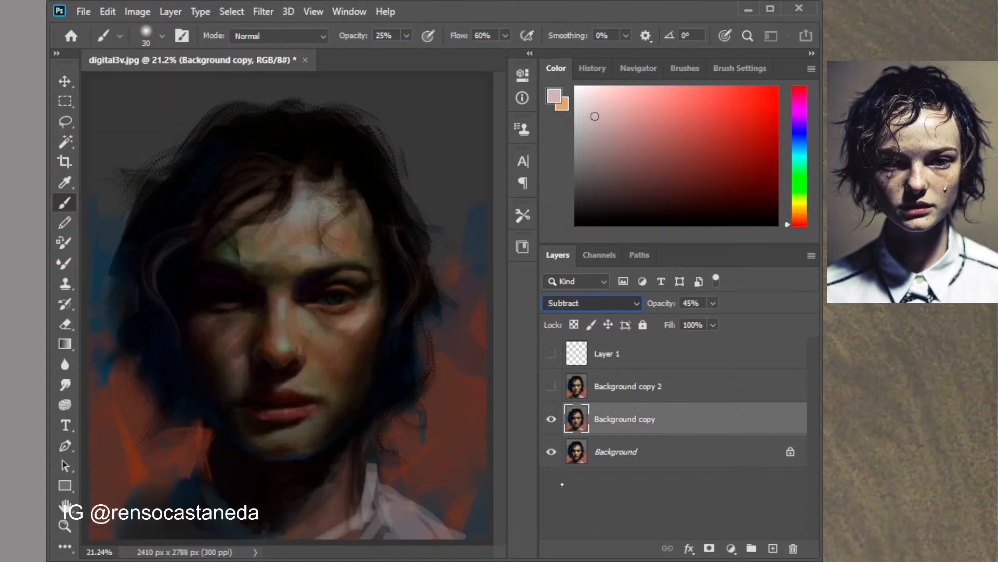
key("Down")
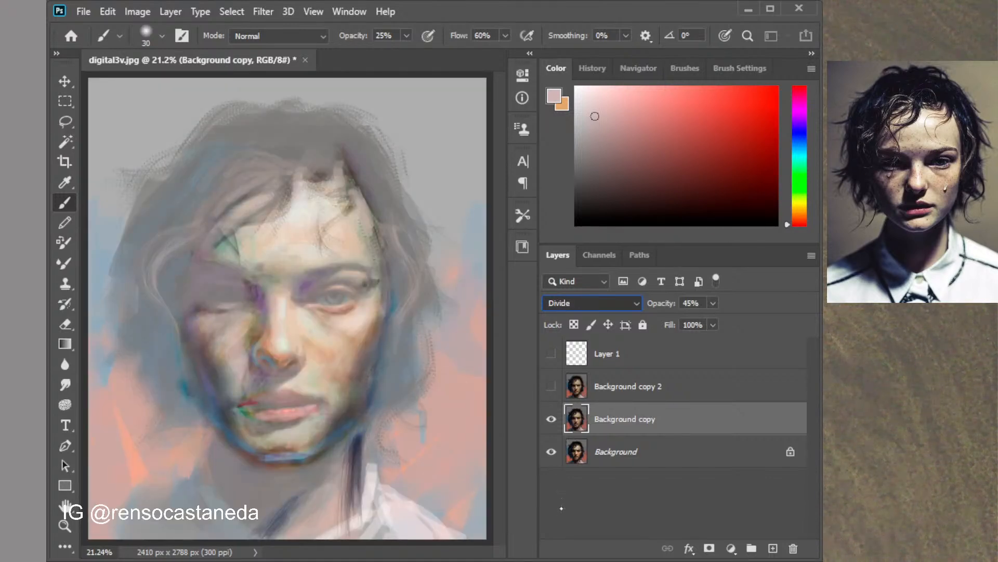
key("Down")
key("Down")
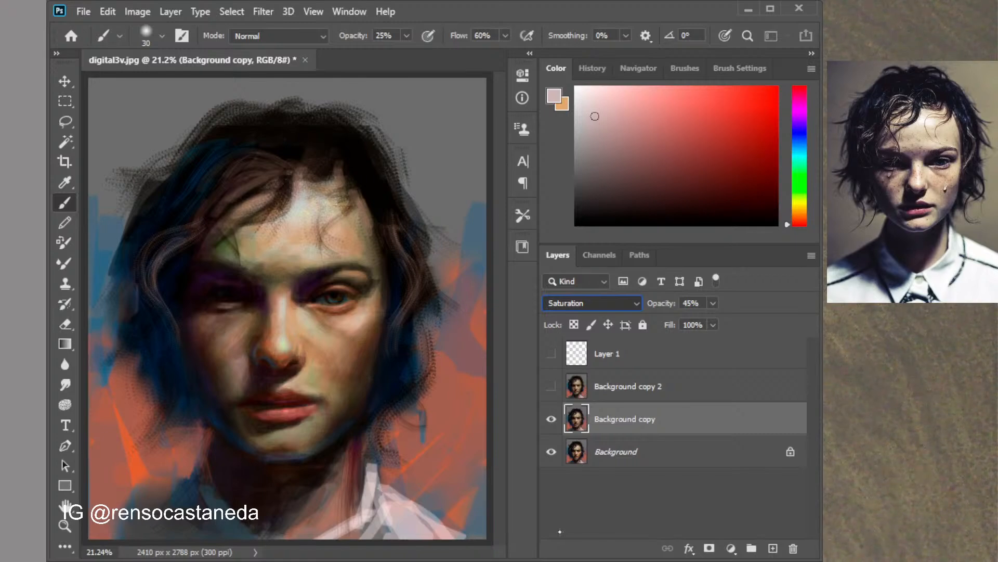
Return the blend mode of Background copy to Normal
key("Up")
key("Up")
key("Up")
key("Up")
key("Up")
key("Up")
key("Up")
key("Up")
key("Up")
key("Up")
key("Up")
key("Up")
key("Up")
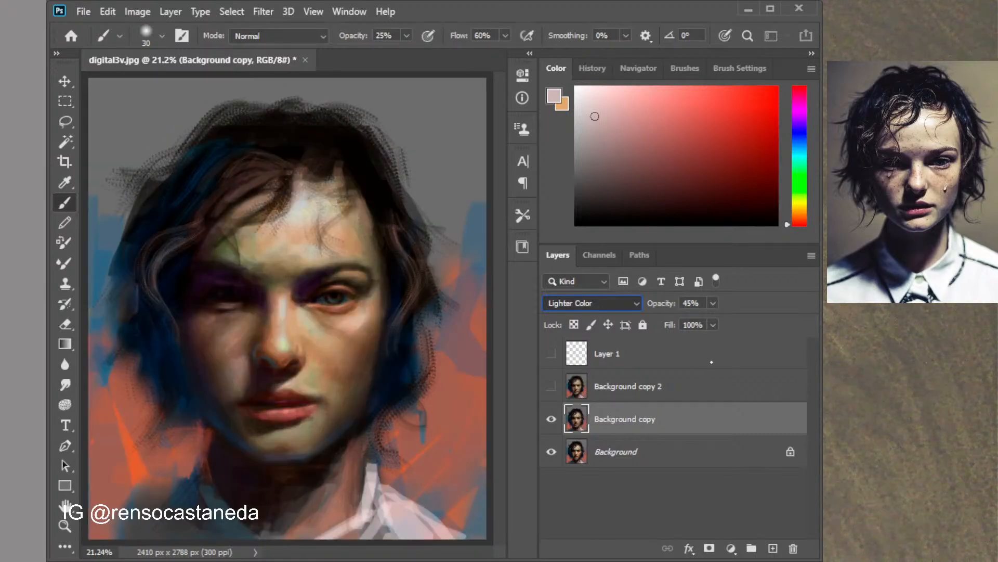
key("Up")
key("Up")
key("Up")
key("Up")
key("Up")
key("Up")
key("Up")
key("Up")
key("Up")
key("Up")
key("Up")
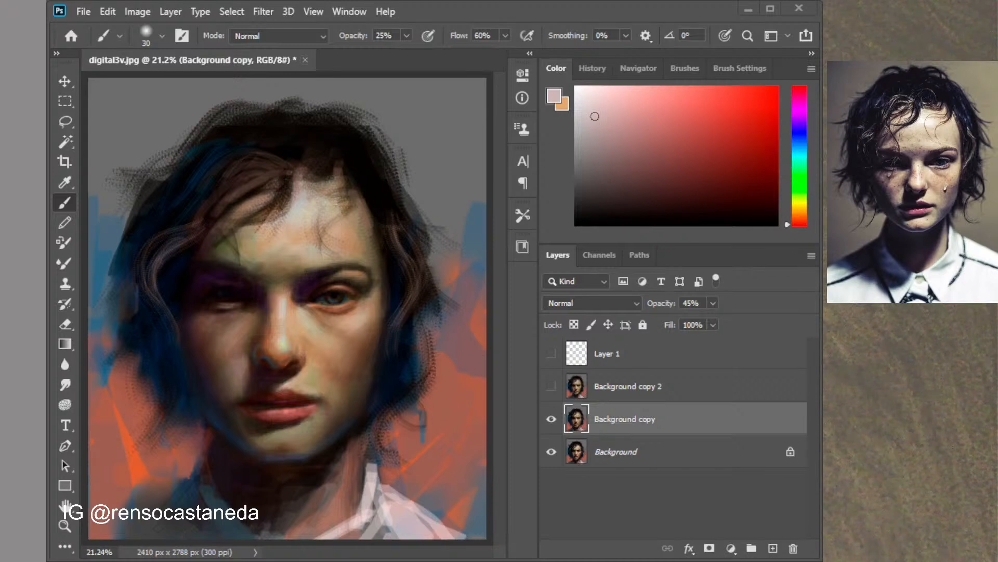
Compare the painting stages by toggling Background copy, Background copy 2 and Layer 1, and flip the mirrored canvas back horizontally
left_click(552, 420)
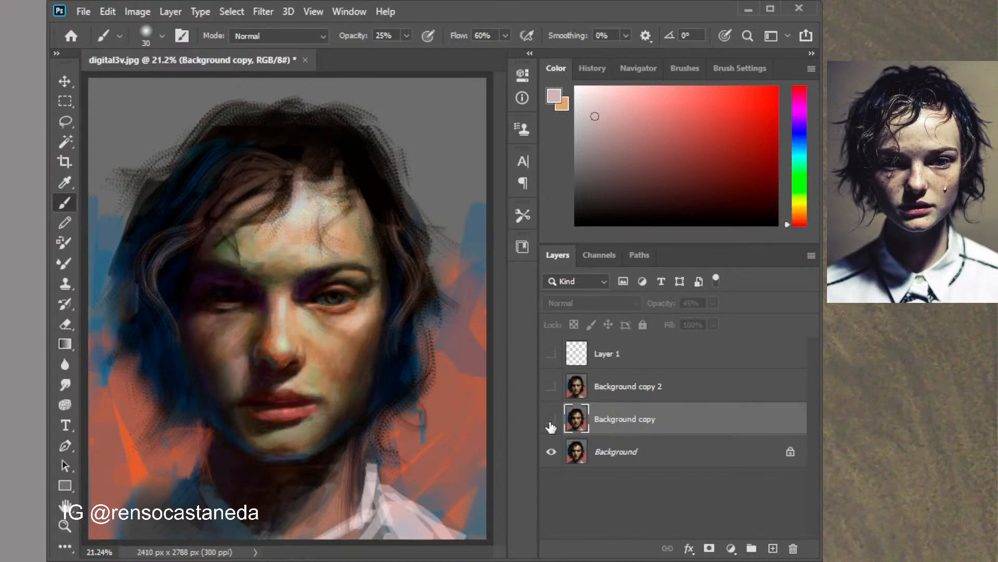
left_click(551, 423)
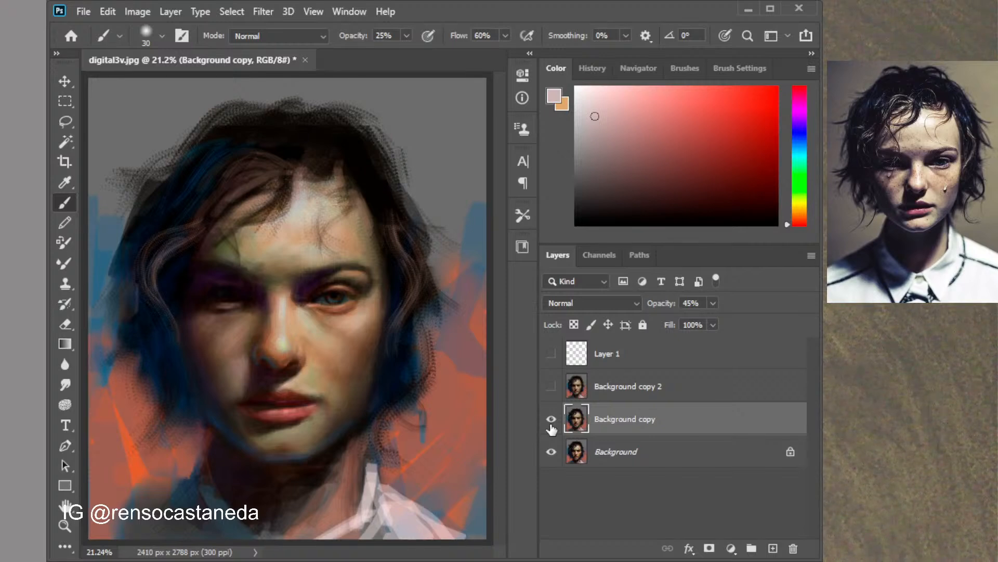
left_click(551, 387)
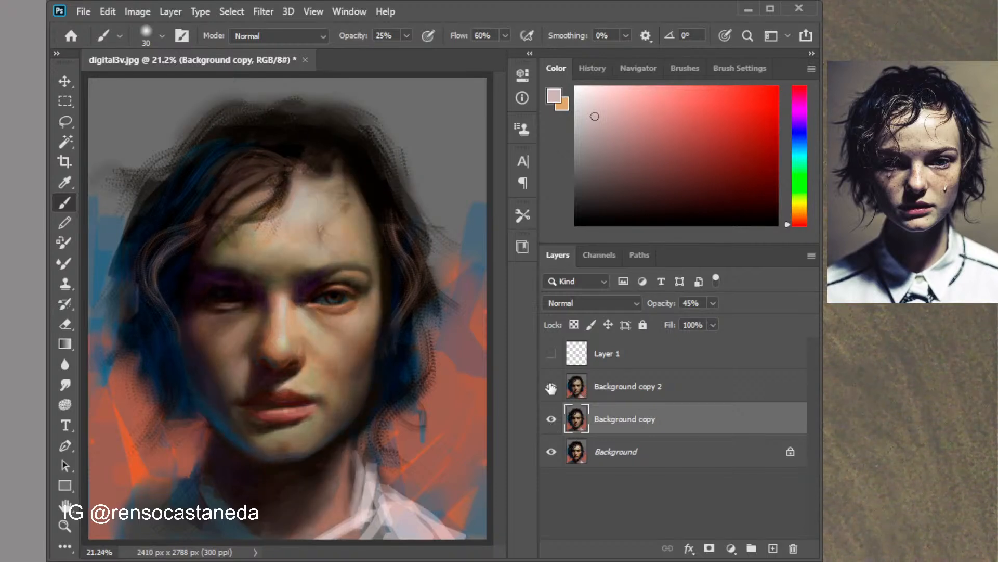
left_click(551, 353)
left_click(551, 354)
left_click(551, 386)
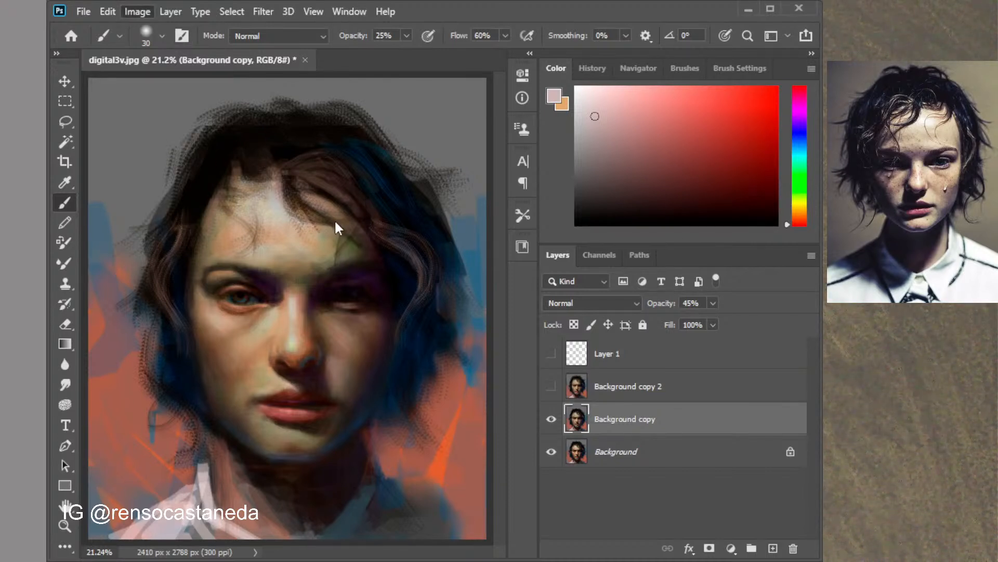
left_click(360, 198)
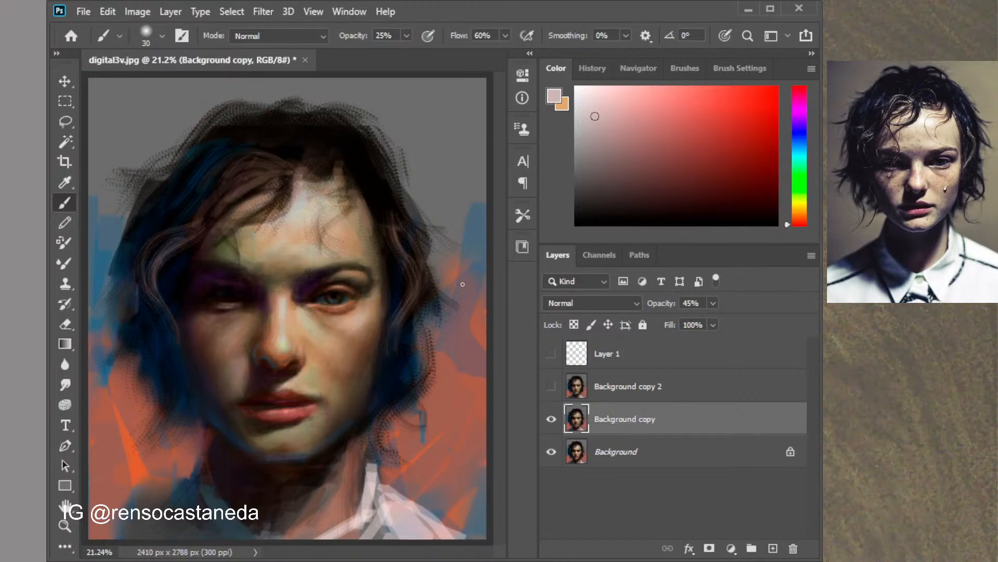
Choose a dark grey-brown painting colour and set the soft round brush to 149 px at 10% opacity
left_click(740, 68)
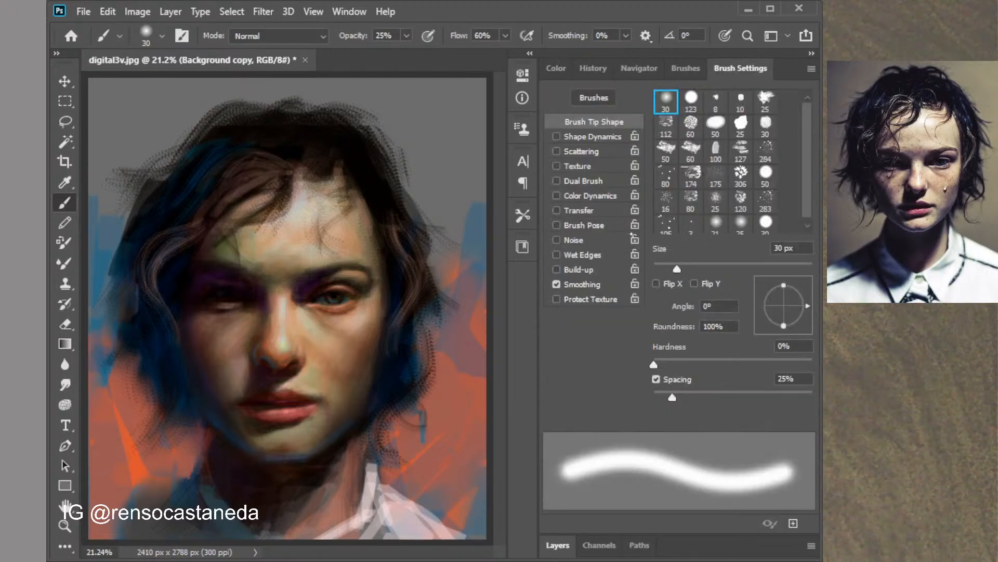
left_click(555, 72)
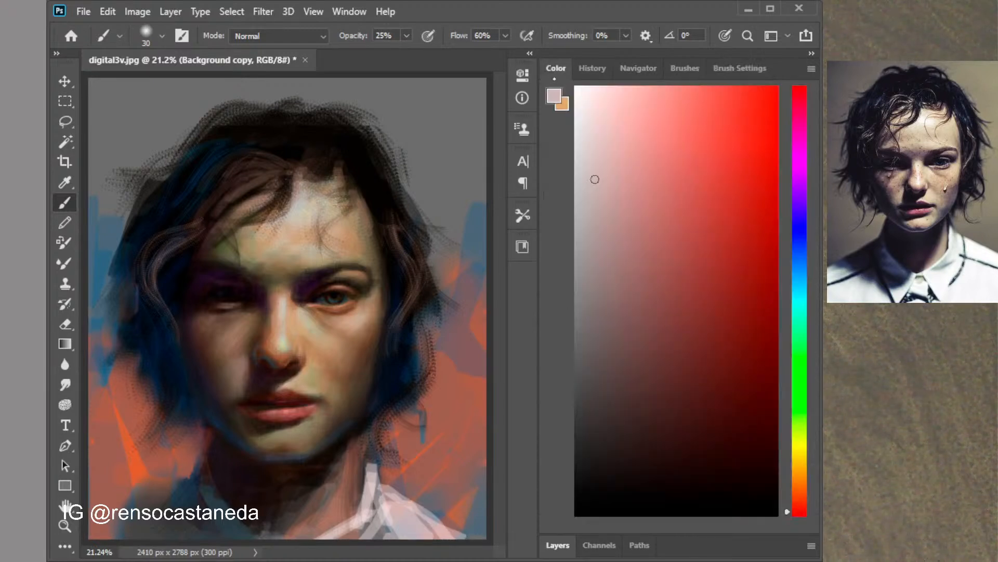
left_click(608, 405)
left_click(740, 68)
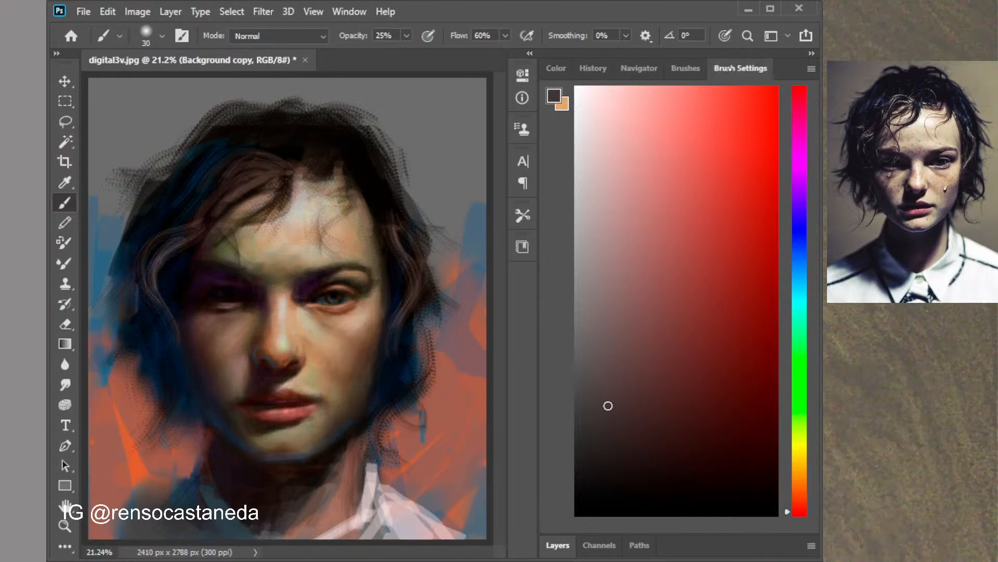
mouse_move(735, 269)
left_mouse_down()
mouse_move(711, 272)
mouse_move(752, 268)
left_mouse_up()
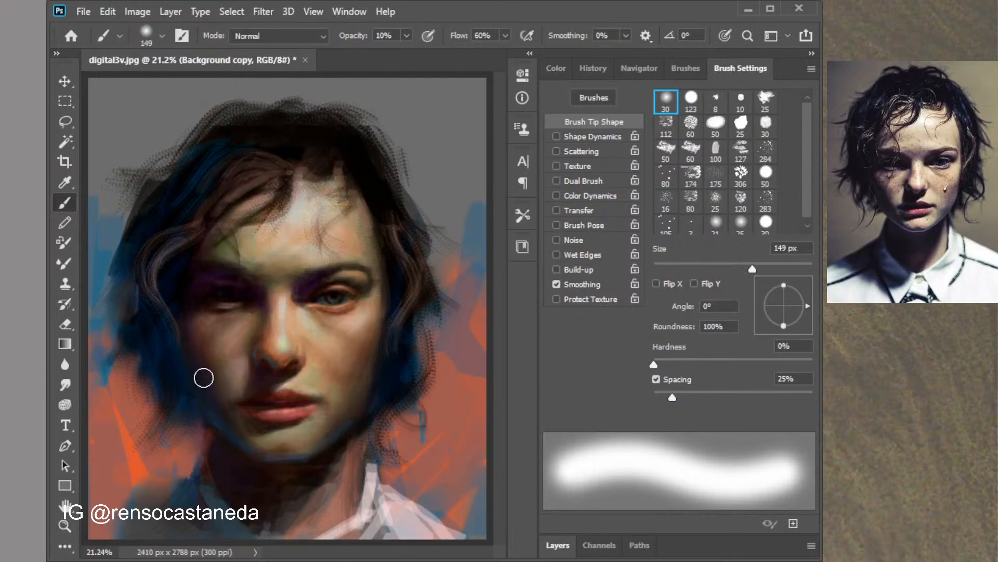
Sample a skin tone from the shadowed cheek and brush soft strokes at the mouth corner and under the lit eye
key("alt")
left_click(203, 354, "alt")
mouse_move(247, 398)
left_mouse_down()
mouse_move(227, 394)
mouse_move(251, 395)
left_mouse_up()
left_click_drag(330, 335, 323, 336)
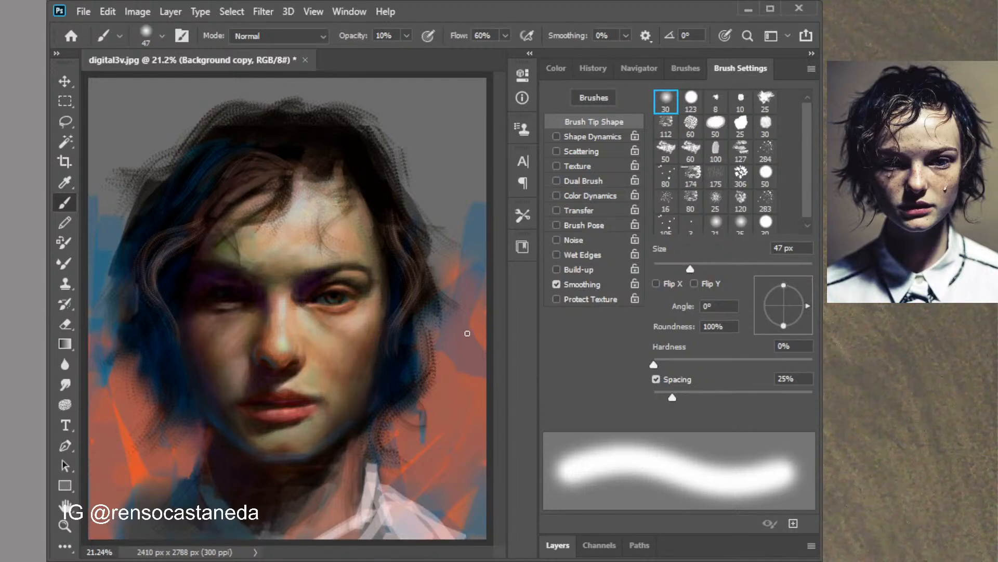
Bring up the layer list and show Background copy 2 and Layer 1
left_click(550, 544)
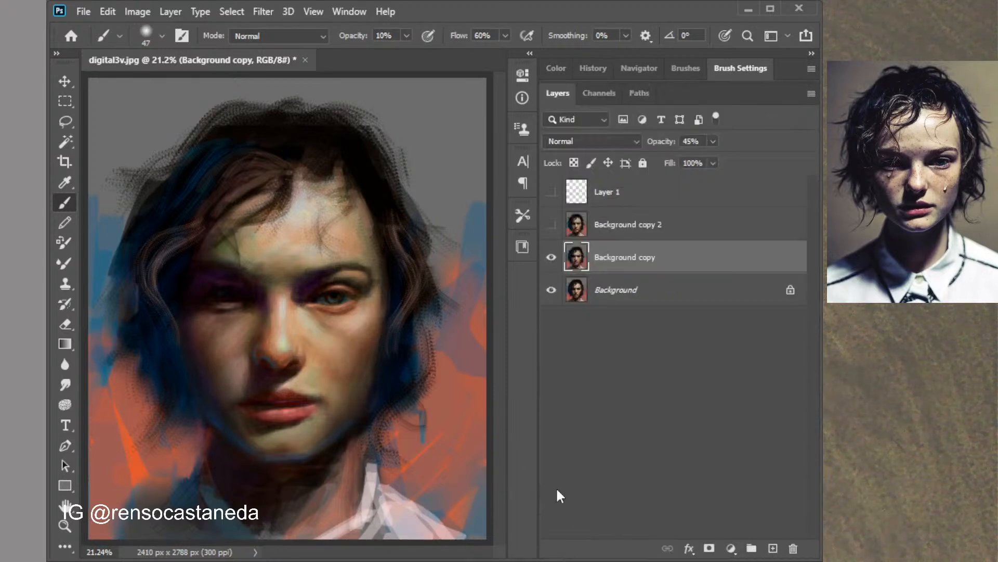
left_click(551, 224)
left_click(551, 191)
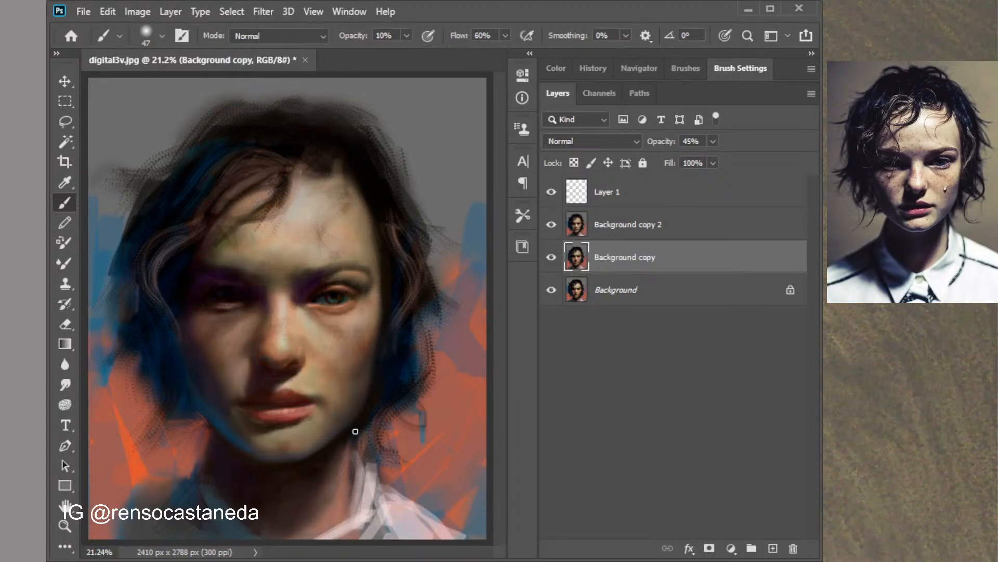
Compare the portrait with Background copy and Background copy 2 toggled, leaving only Background copy 2 hidden
left_click(551, 224)
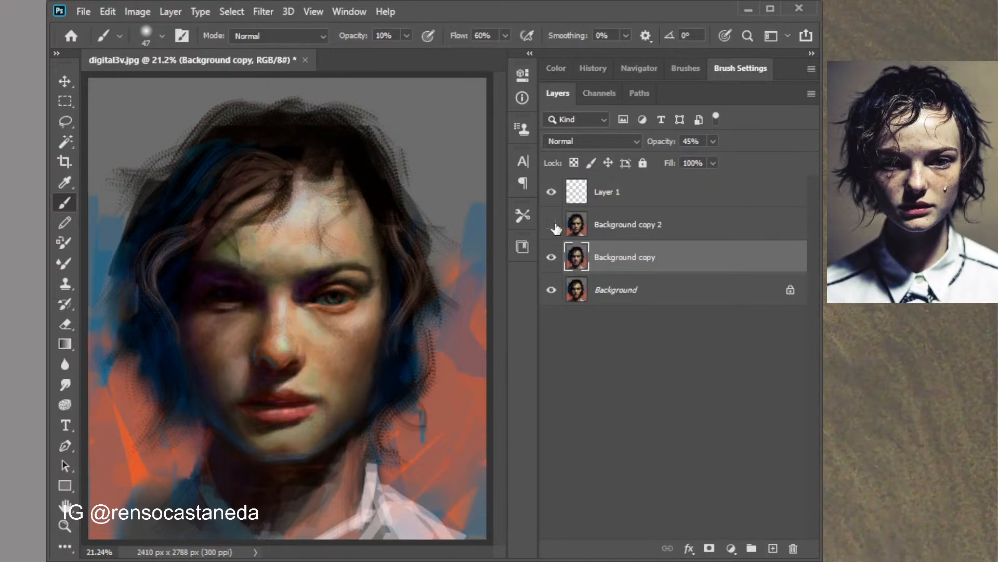
left_click(552, 257)
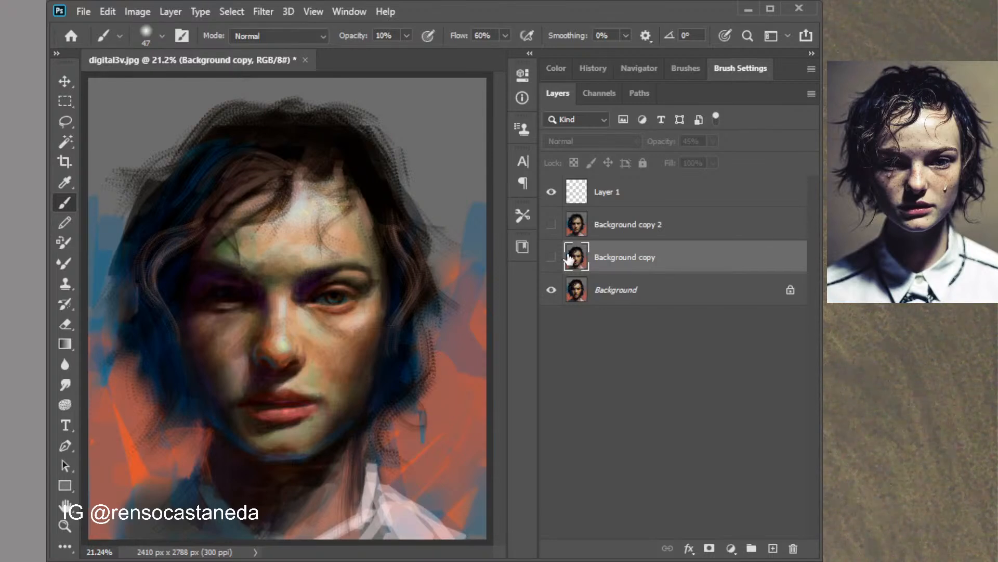
left_click(551, 257)
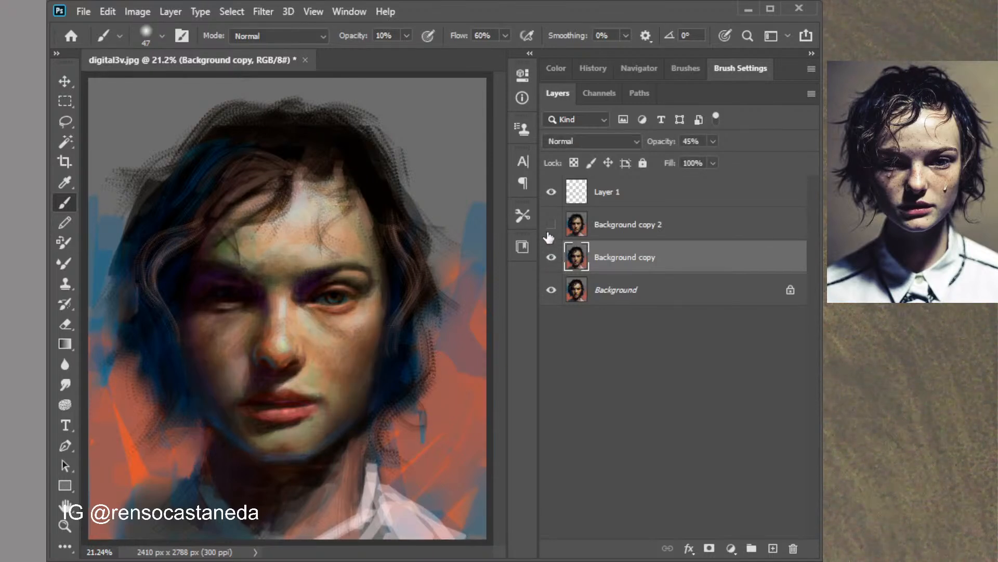
left_click(550, 224)
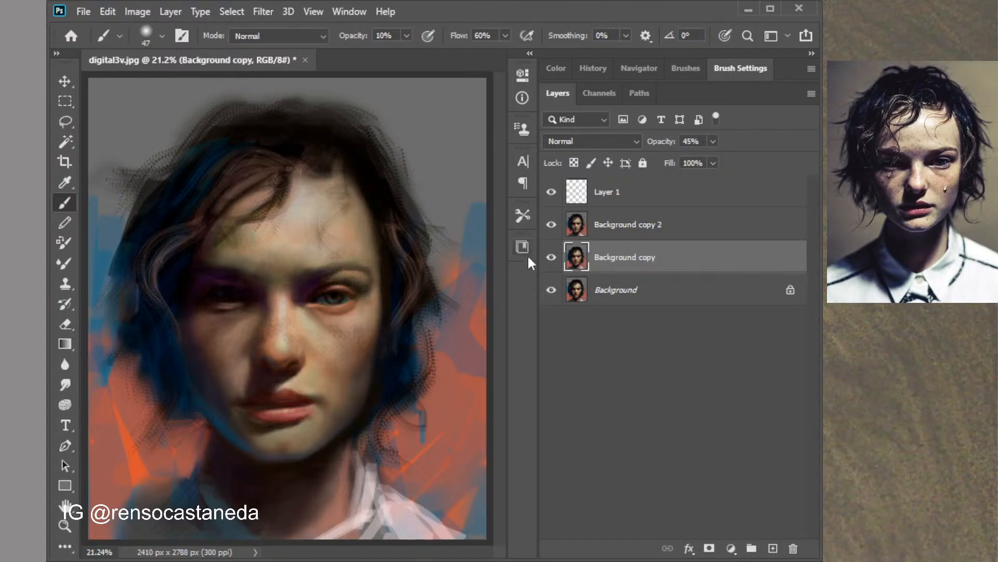
left_click(552, 224)
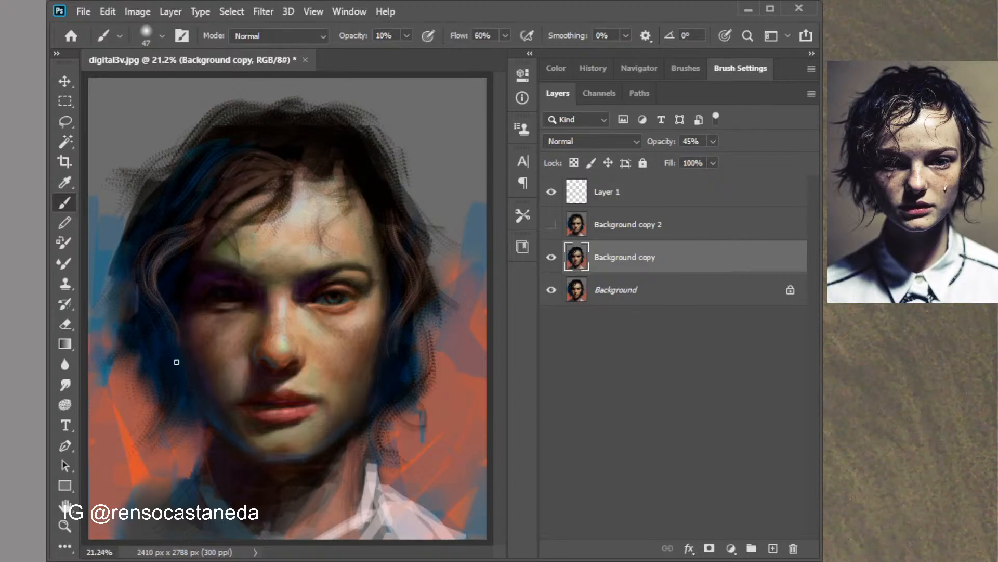
Display the rulers around the canvas
scroll(239, 314, "up", 3)
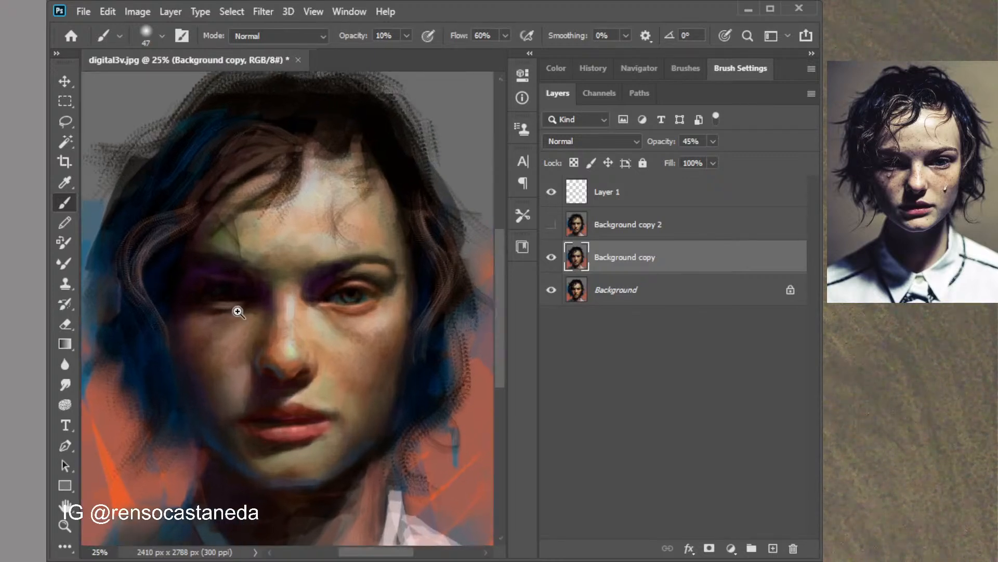
left_click_drag(319, 345, 268, 348)
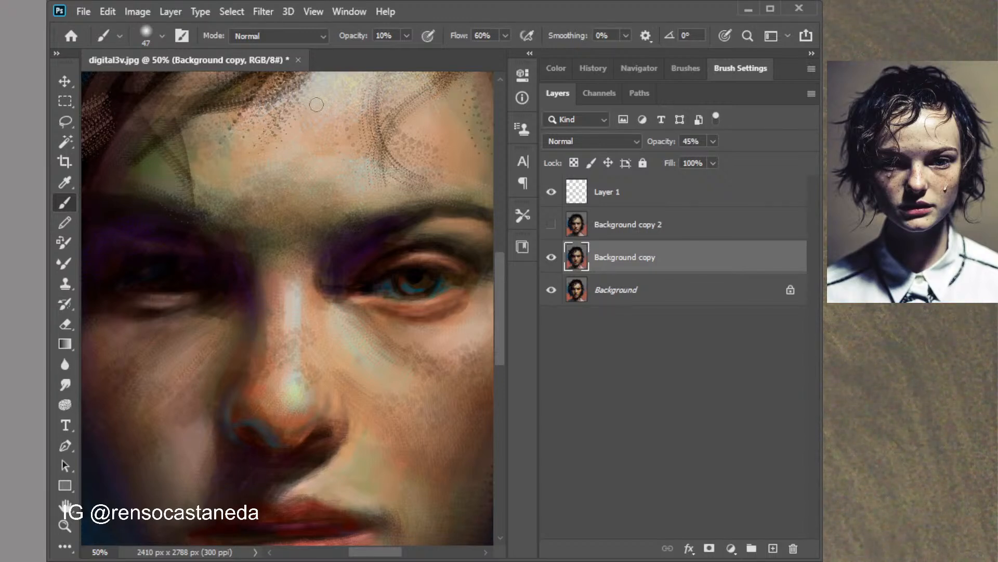
key("ctrl+r")
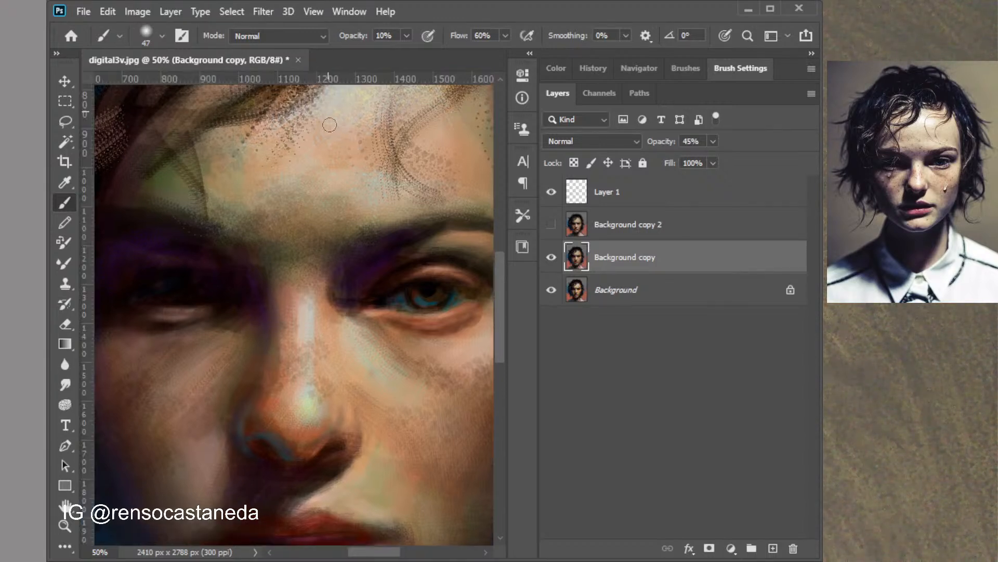
mouse_move(331, 78)
left_mouse_down()
mouse_move(339, 312)
mouse_move(334, 134)
mouse_move(349, 77)
left_mouse_up()
Choose a medium teal as the painting colour
left_click(556, 68)
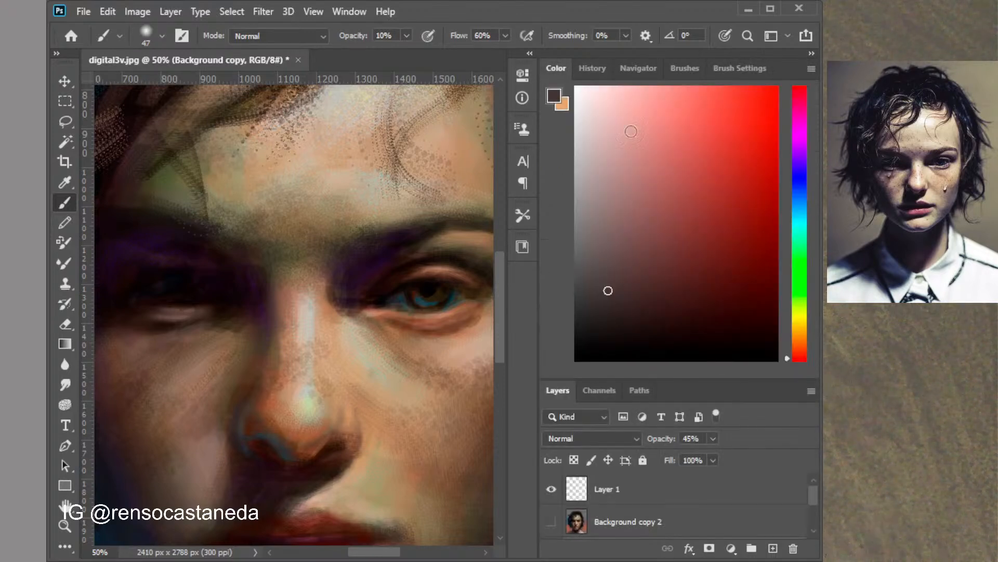
left_click(799, 230)
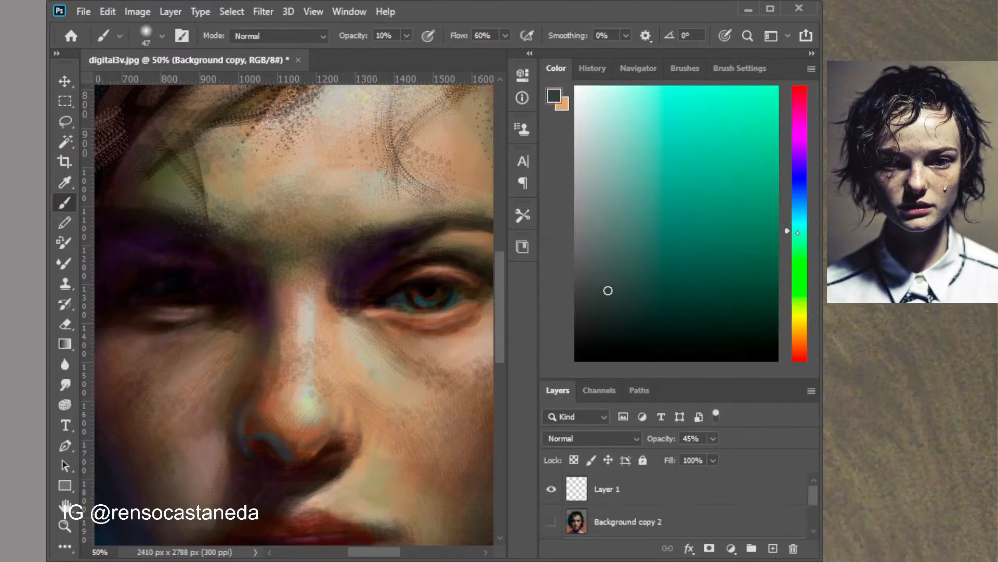
left_click(800, 218)
left_click(699, 204)
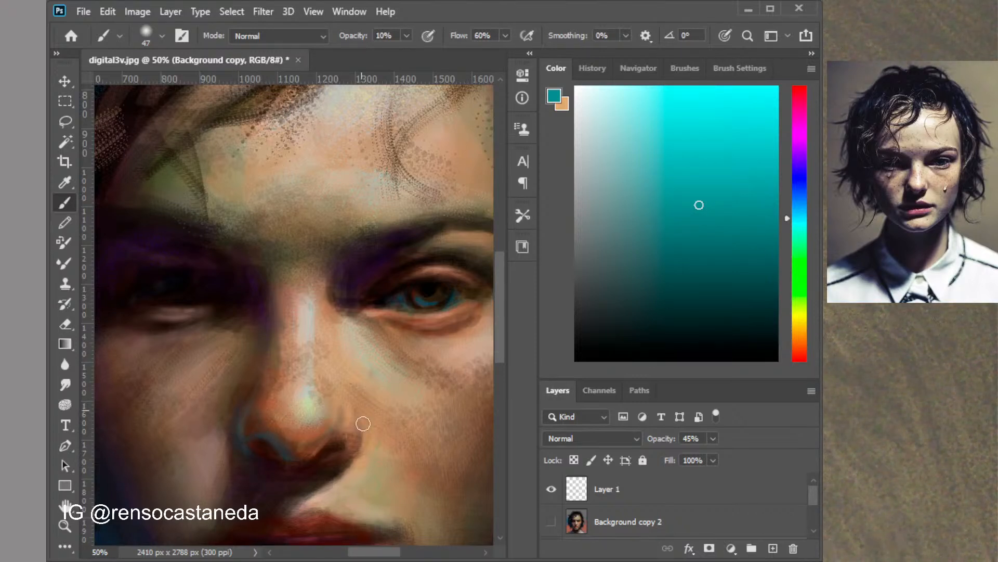
left_click(331, 387, "alt")
left_click(335, 386, "alt")
left_click(348, 381, "alt")
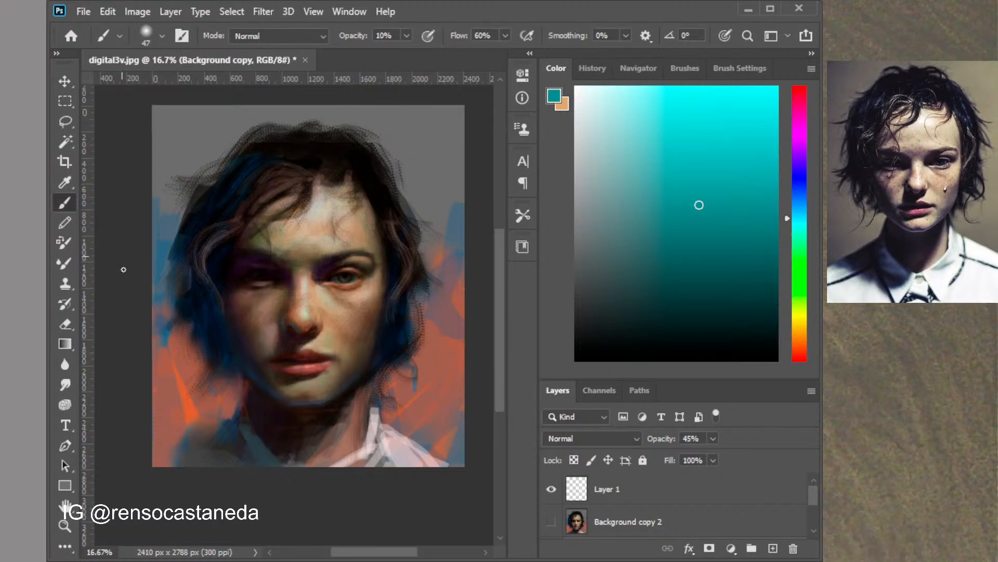
Switch to the Mixer Brush with the soft round tip at 167 px and blend teal into the white shirt collar
key("shift+b")
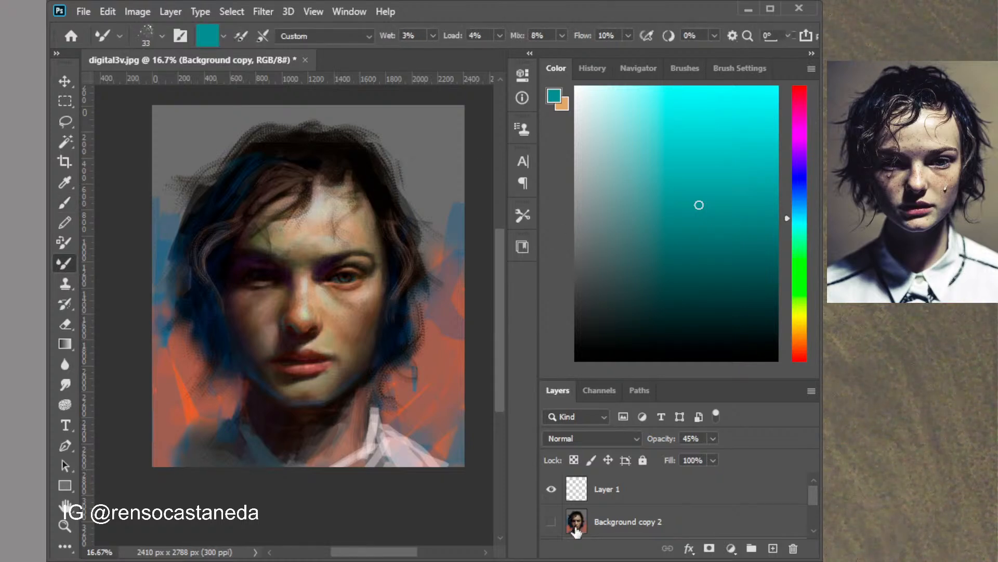
left_click_drag(806, 504, 807, 526)
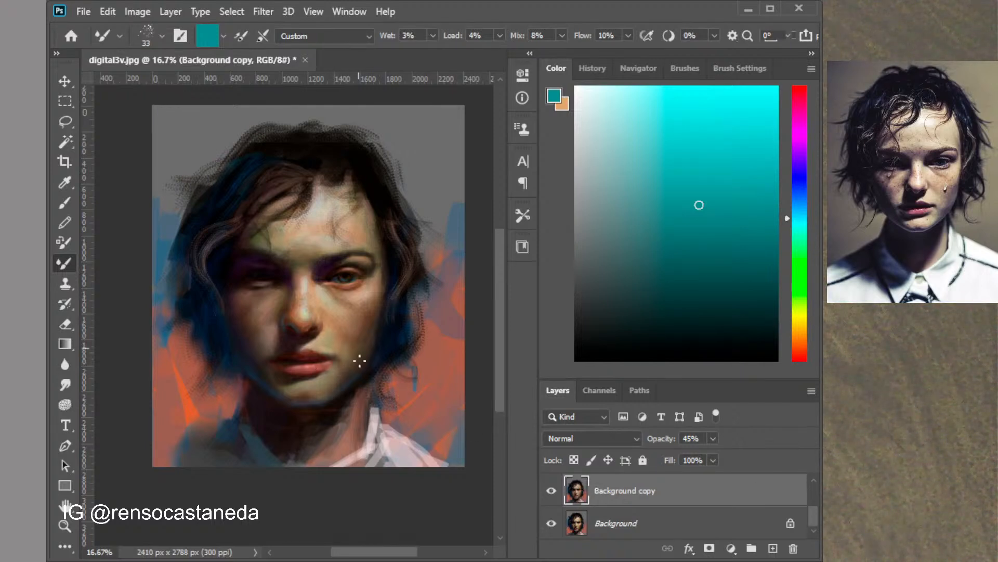
left_click(740, 68)
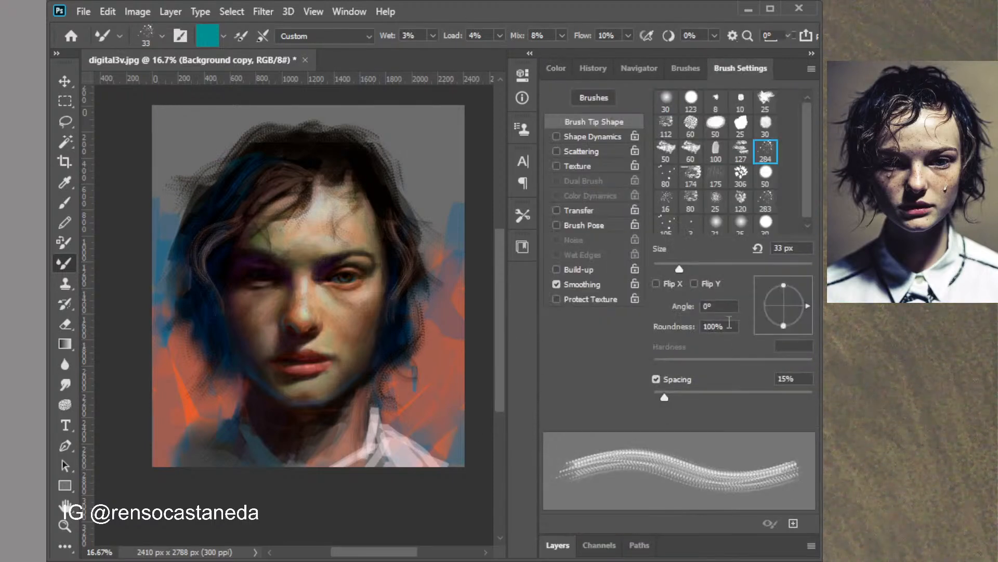
left_click(748, 268)
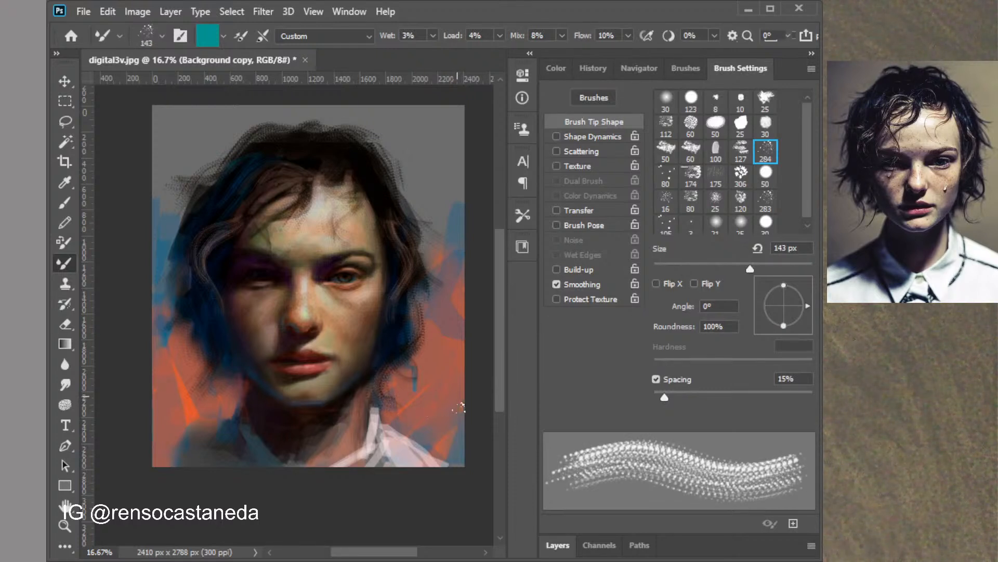
left_click(666, 100)
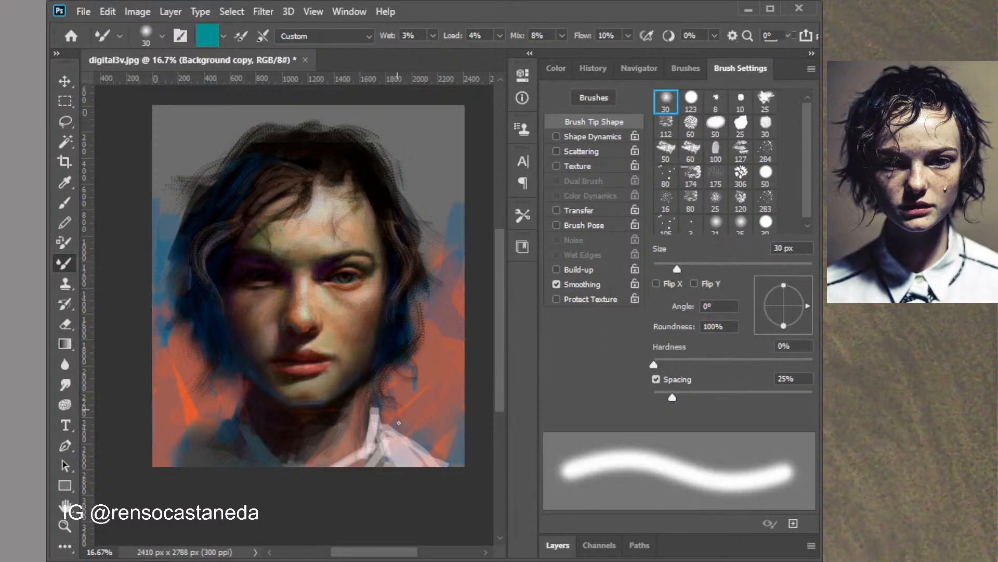
left_click(760, 269)
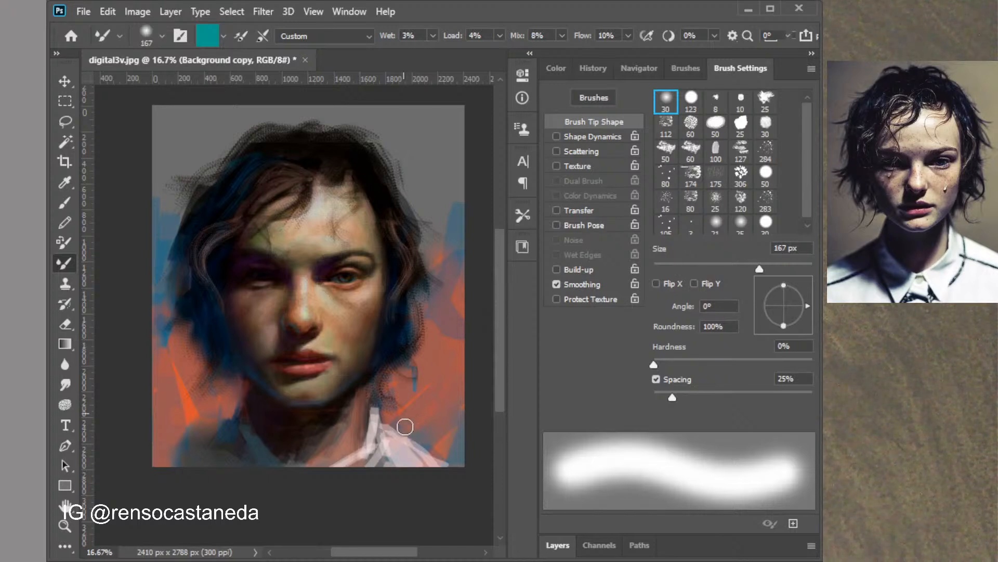
mouse_move(420, 473)
left_mouse_down()
mouse_move(375, 420)
mouse_move(411, 445)
mouse_move(440, 442)
mouse_move(382, 411)
mouse_move(389, 456)
left_mouse_up()
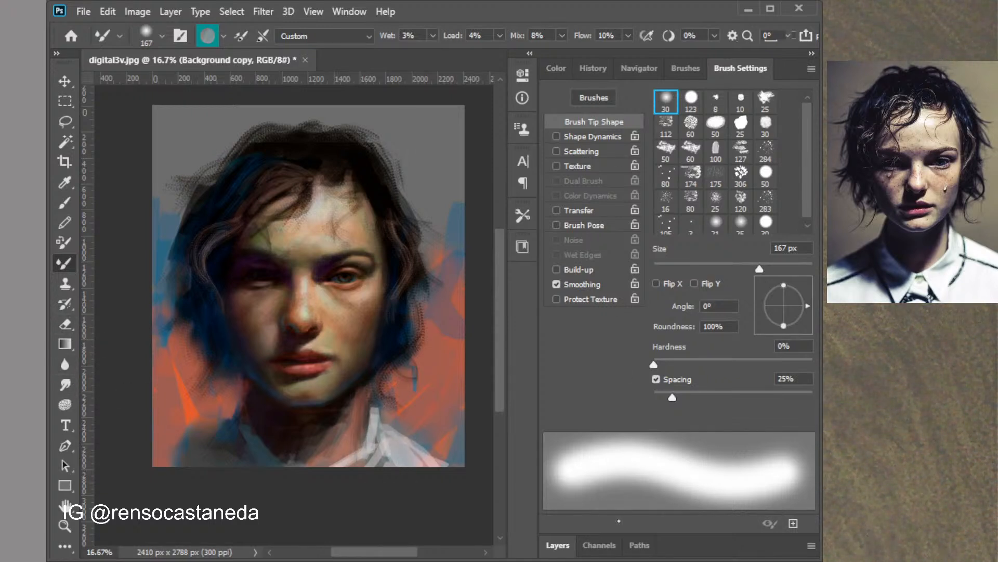
Hide Layer 1 and set the Mixer Brush's Wet value to 15%
left_click(561, 545)
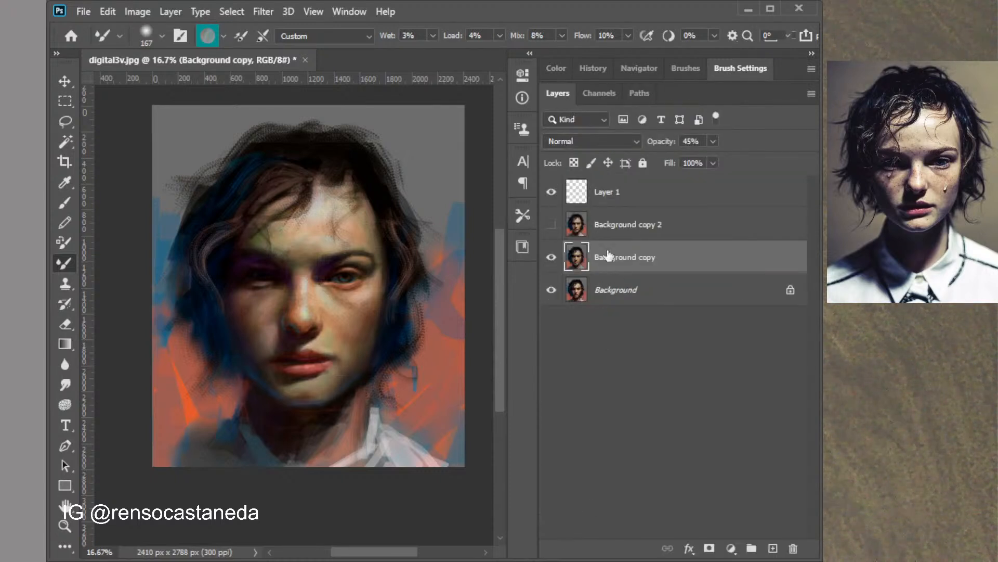
left_click(551, 193)
left_click_drag(442, 52, 451, 52)
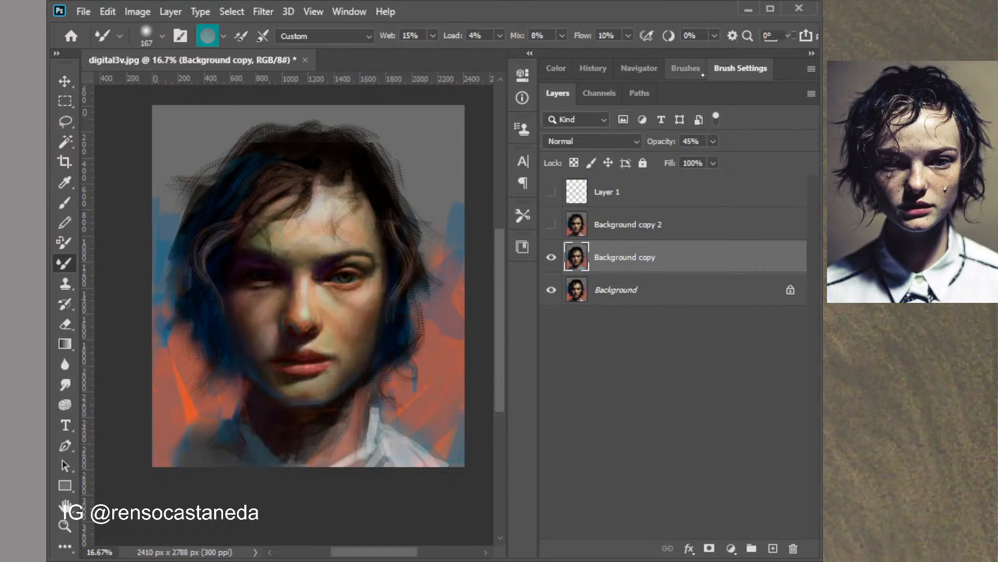
Look at the tip settings of the Mixer Brush and the Smudge tool
left_click(719, 75)
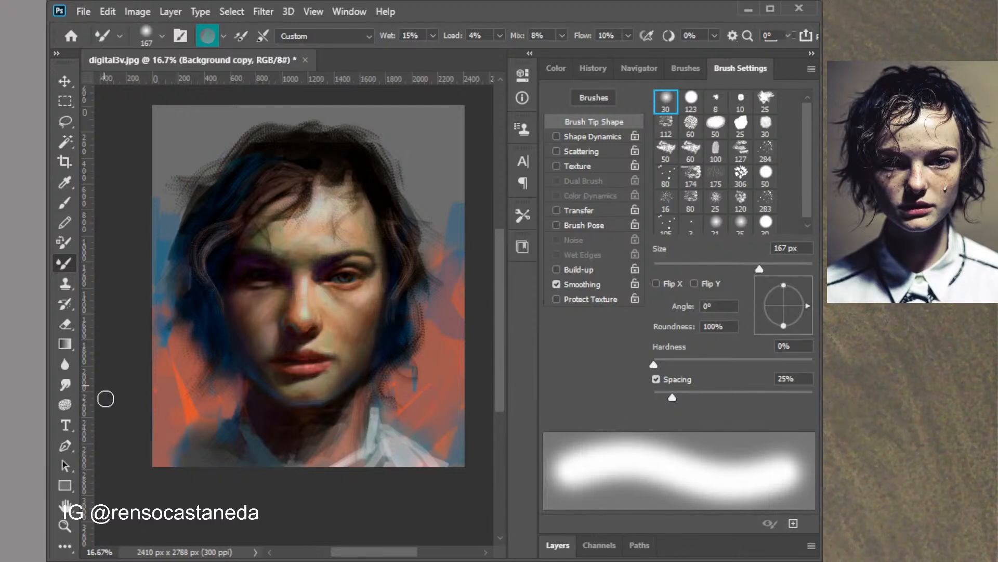
left_click(65, 385)
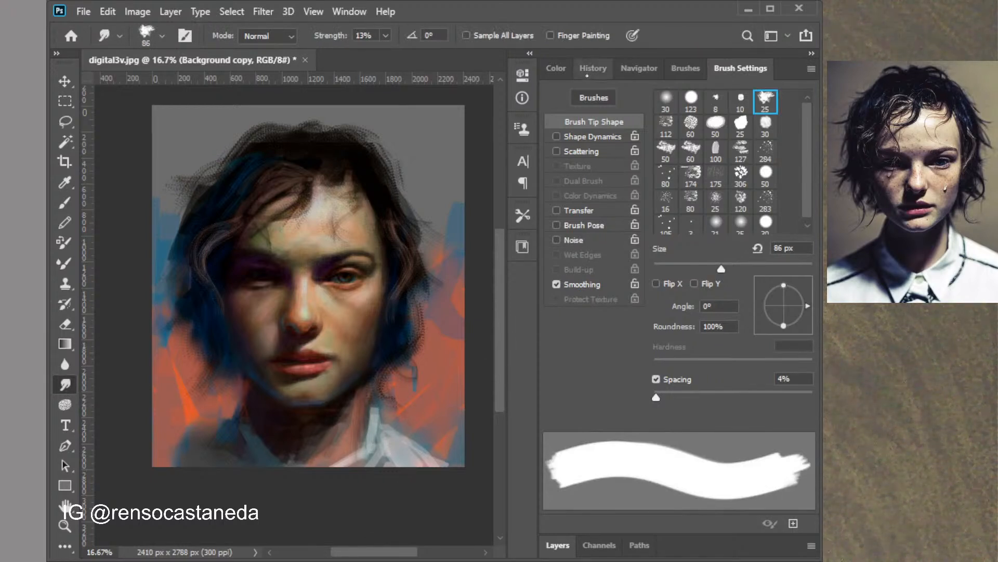
left_click(551, 545)
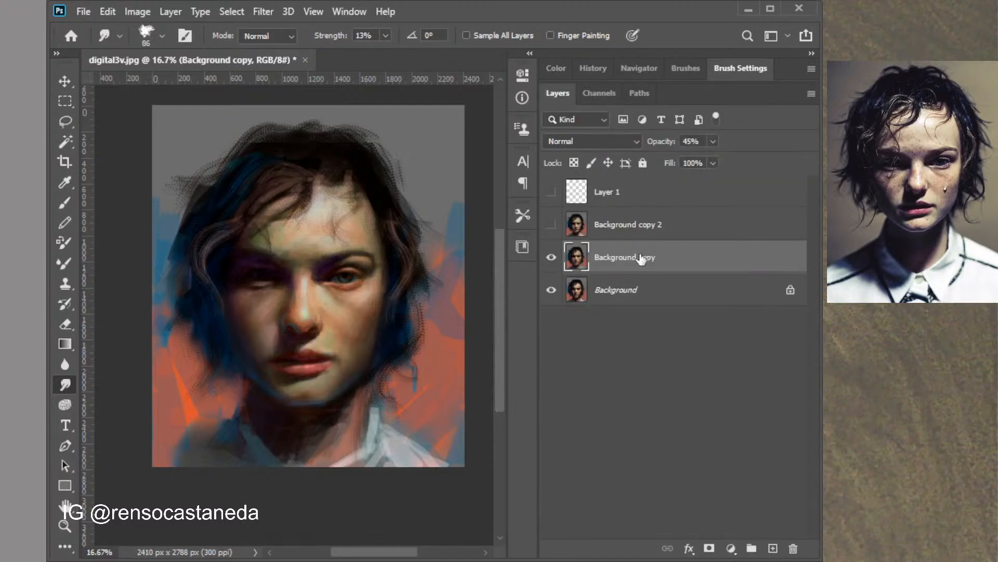
Compare the portrait with Background copy 2 and Layer 1 toggled, leaving both hidden and the Mixer Brush active
left_click(551, 225)
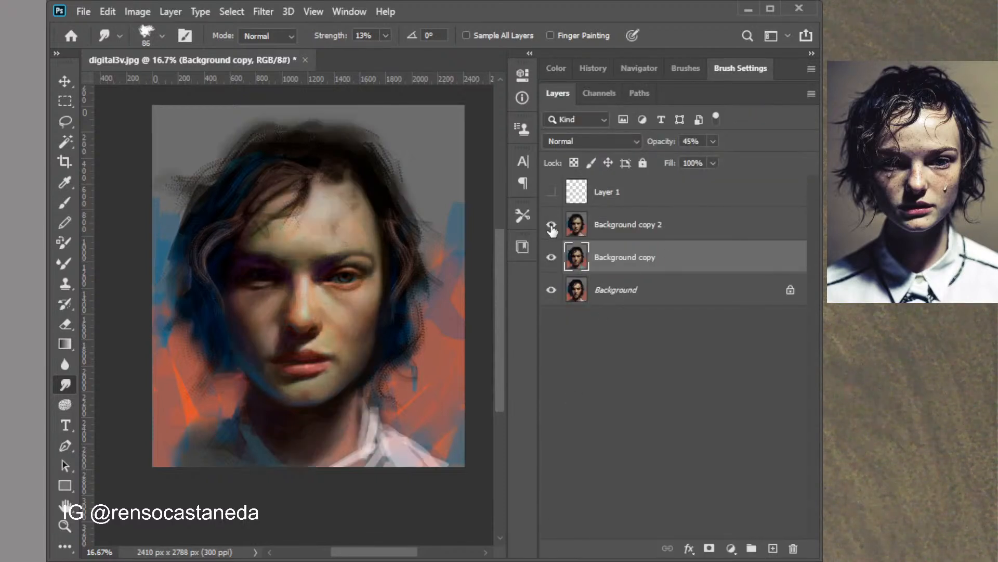
left_click(552, 226)
left_click(553, 199)
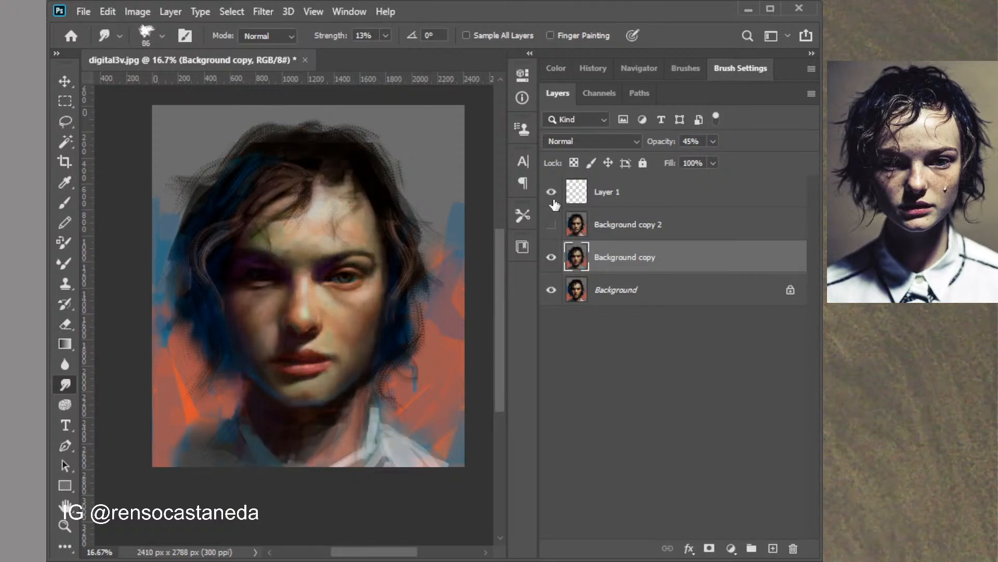
left_click(552, 195)
left_click(65, 263)
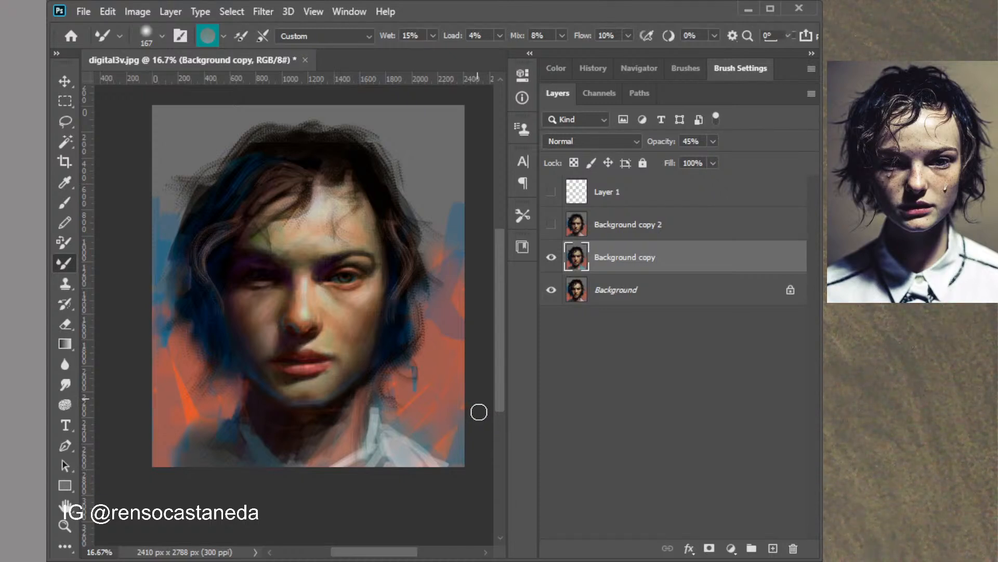
left_click(551, 224)
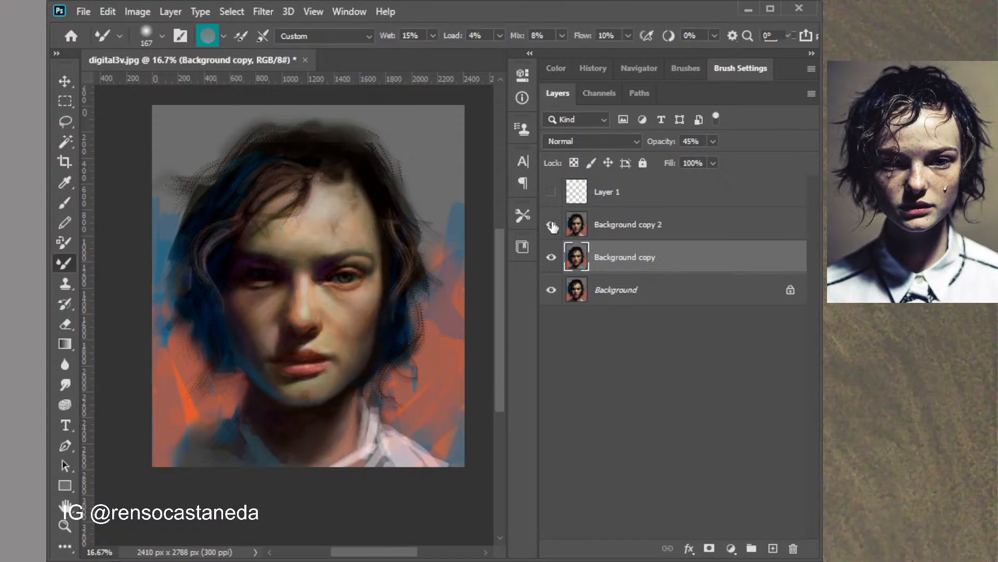
left_click(552, 224)
left_click(551, 224)
left_click(552, 224)
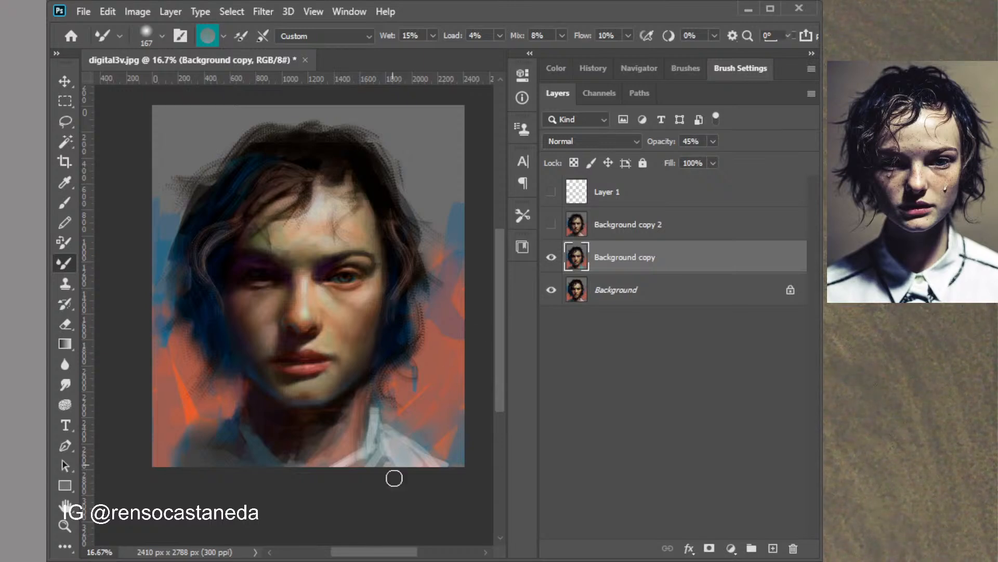
Blend soft Mixer Brush strokes across the shadowed side of the collar and the lower neck
mouse_move(267, 437)
left_mouse_down()
mouse_move(313, 482)
mouse_move(301, 488)
left_mouse_up()
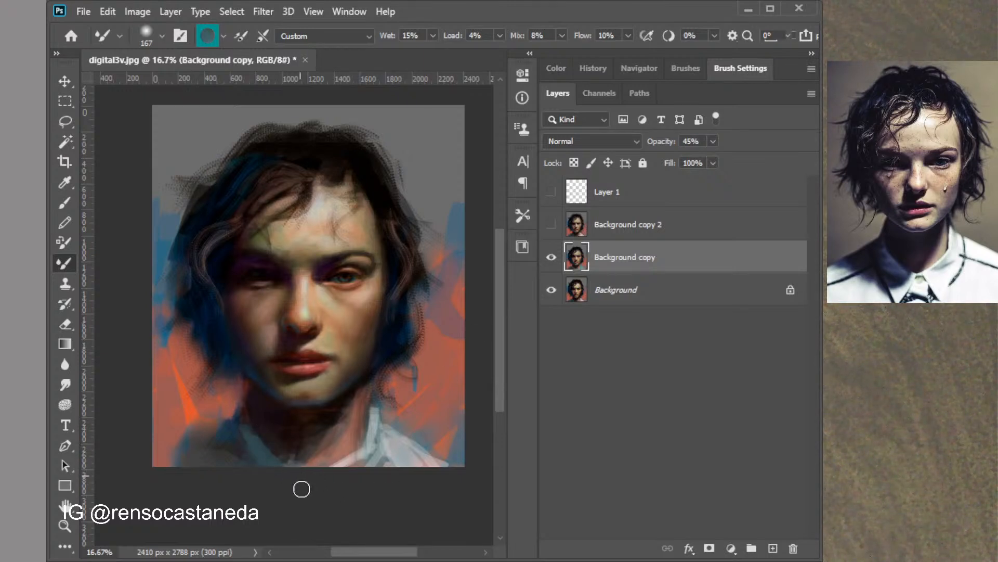
mouse_move(238, 426)
left_mouse_down()
mouse_move(295, 472)
mouse_move(288, 453)
left_mouse_up()
mouse_move(252, 410)
left_mouse_down()
mouse_move(308, 440)
mouse_move(292, 417)
mouse_move(351, 484)
left_mouse_up()
Sample orange-red, skin, dark brown and pale collar tones and blend the neck and its shadow with the Mixer Brush
scroll(336, 444, "up", 1)
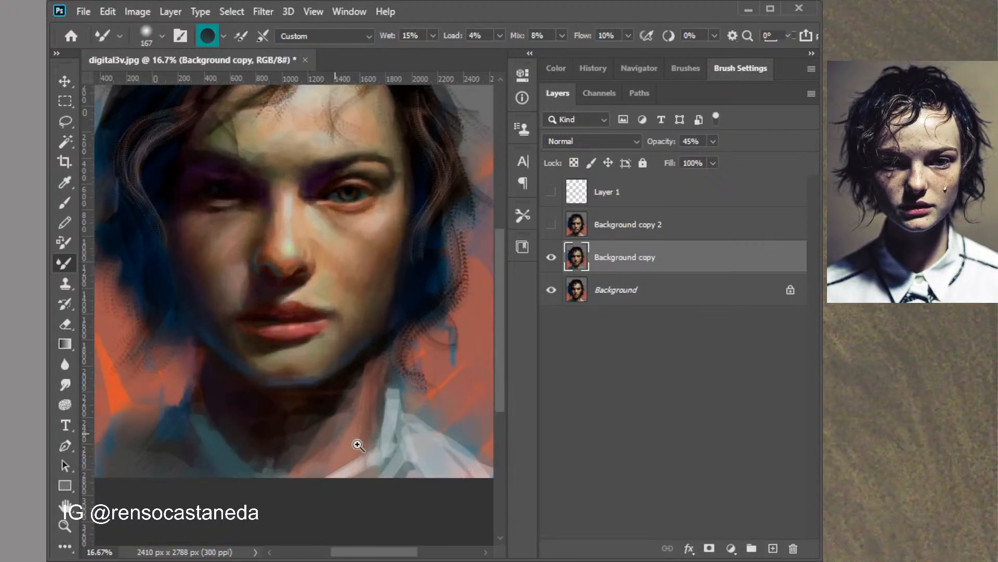
left_click(457, 352, "alt")
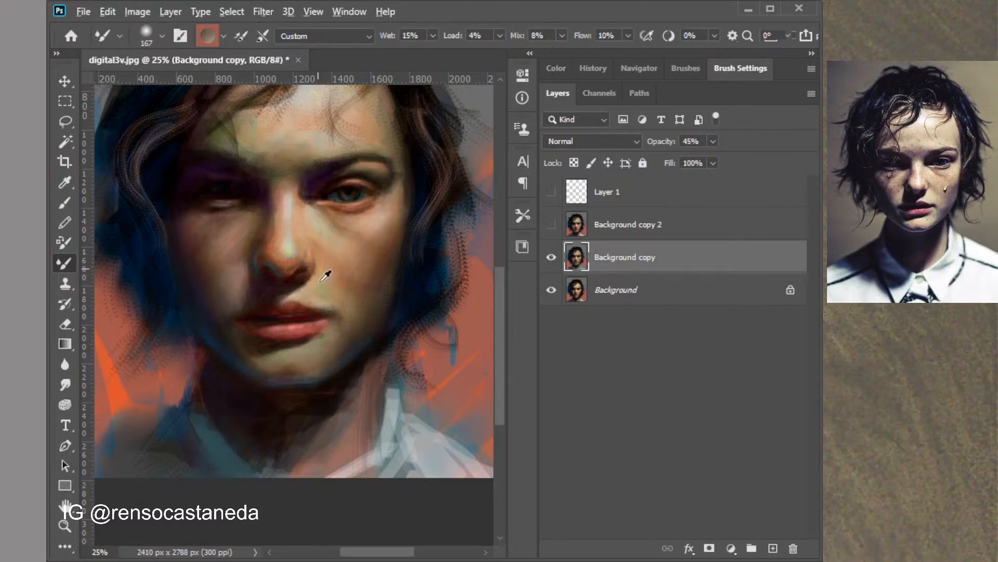
left_click(342, 326, "alt")
left_click(356, 422, "alt")
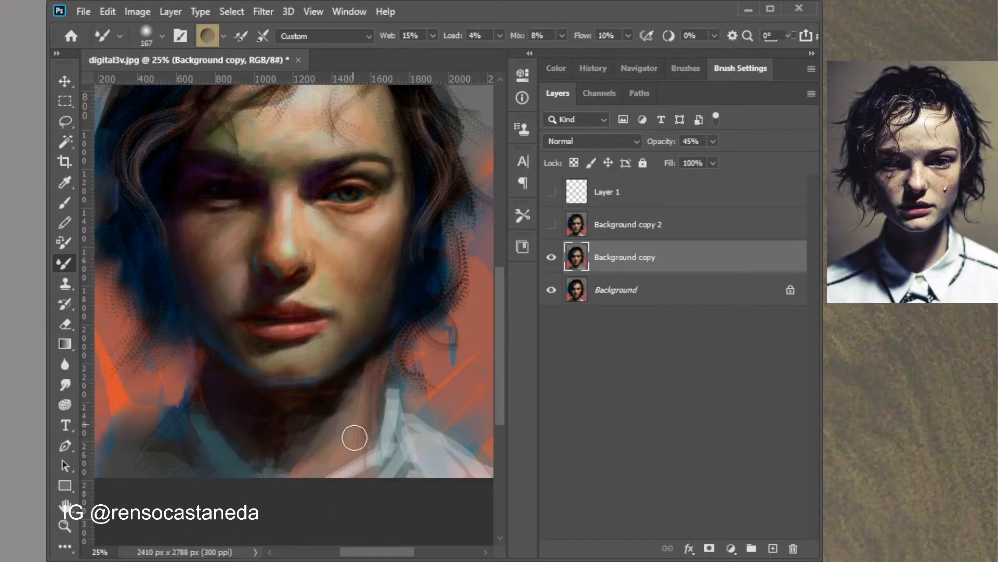
mouse_move(324, 468)
left_mouse_down()
mouse_move(304, 462)
mouse_move(351, 404)
mouse_move(282, 481)
mouse_move(317, 450)
mouse_move(274, 415)
left_mouse_up()
left_click(277, 448, "alt")
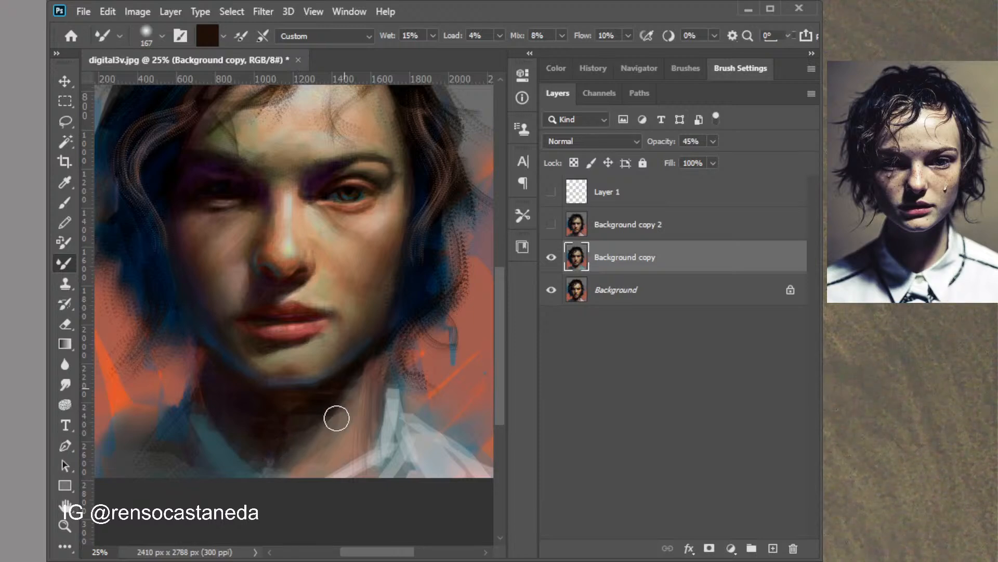
left_click(398, 425, "alt")
Soften the outer edge of the hair around the top of the head with the Mixer Brush
key("ctrl+minus")
key("ctrl+minus")
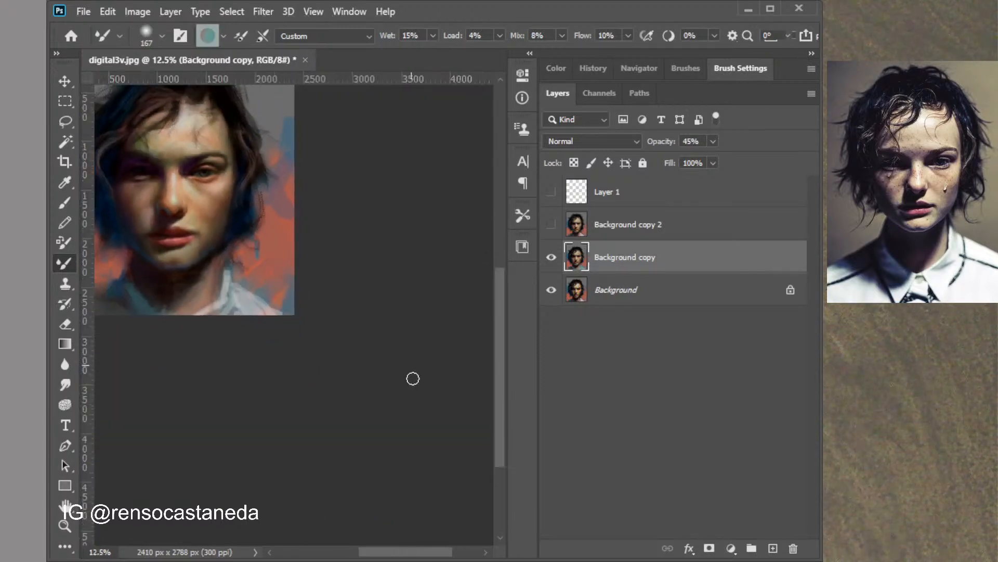
mouse_move(321, 326)
left_mouse_down()
mouse_move(358, 384)
mouse_move(423, 442)
left_mouse_up()
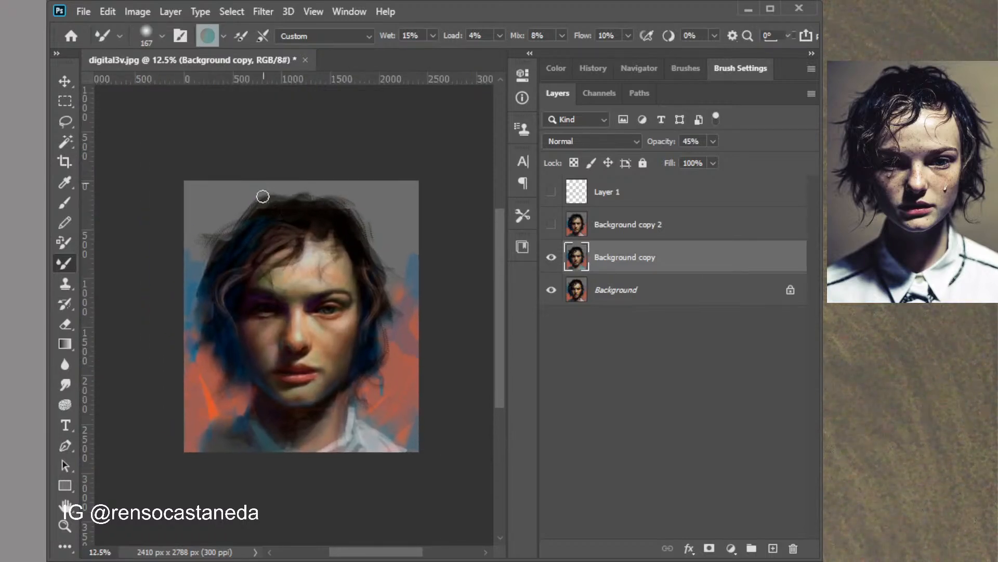
left_click_drag(241, 214, 276, 196)
left_click_drag(368, 229, 341, 212)
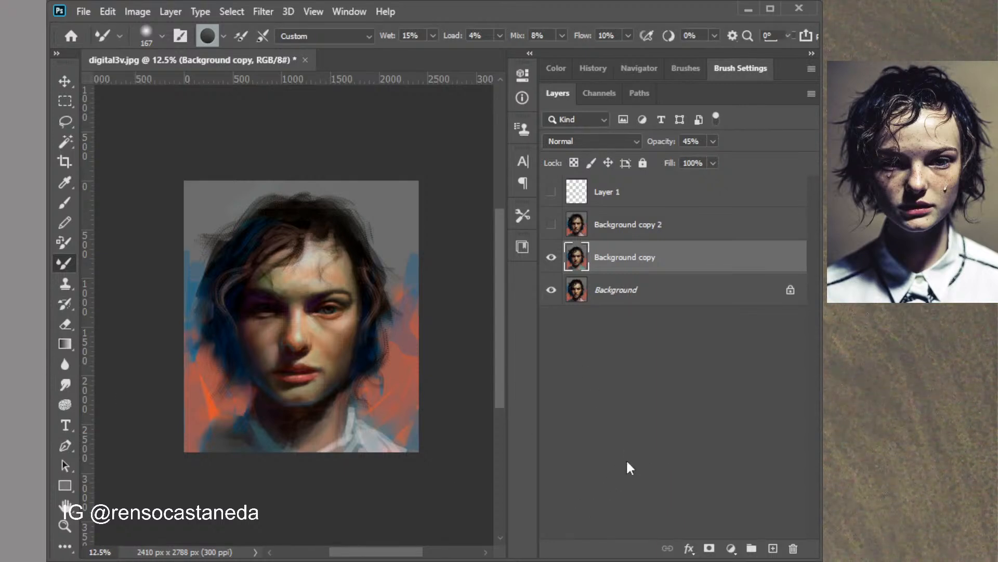
Save the painting as digital3v.psd with Maximize Compatibility enabled and fit the whole canvas in view
key("ctrl+s")
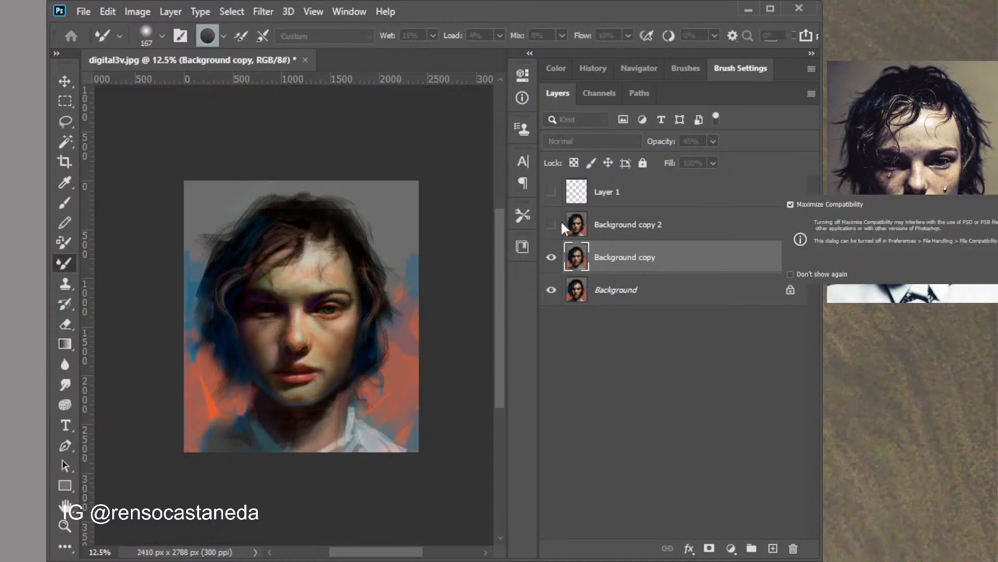
key("Return")
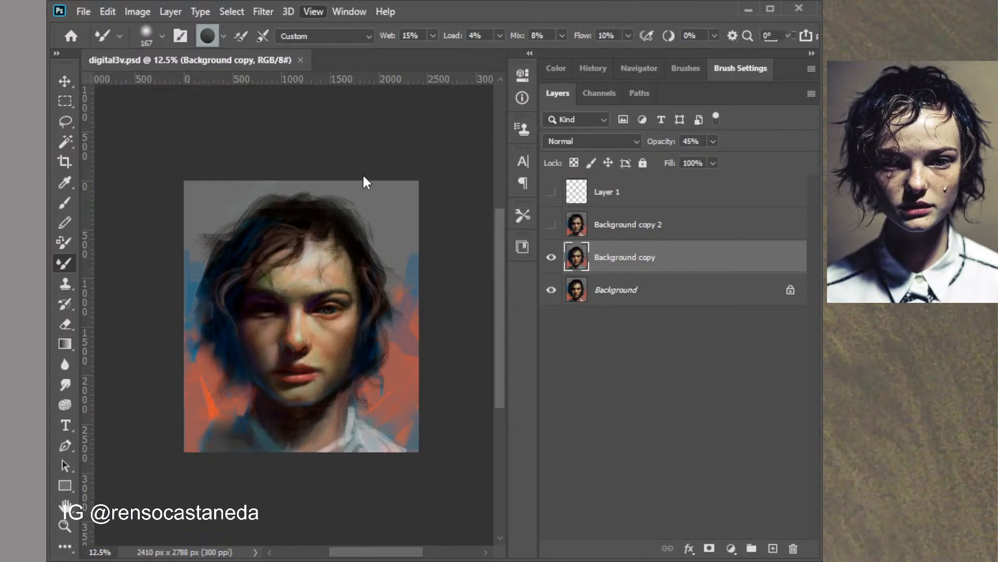
key("ctrl+0")
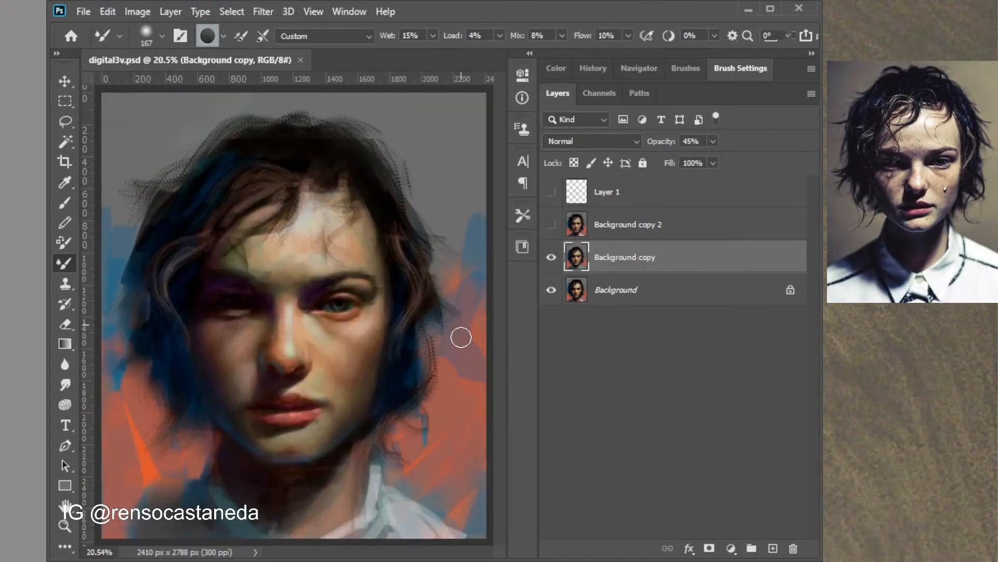